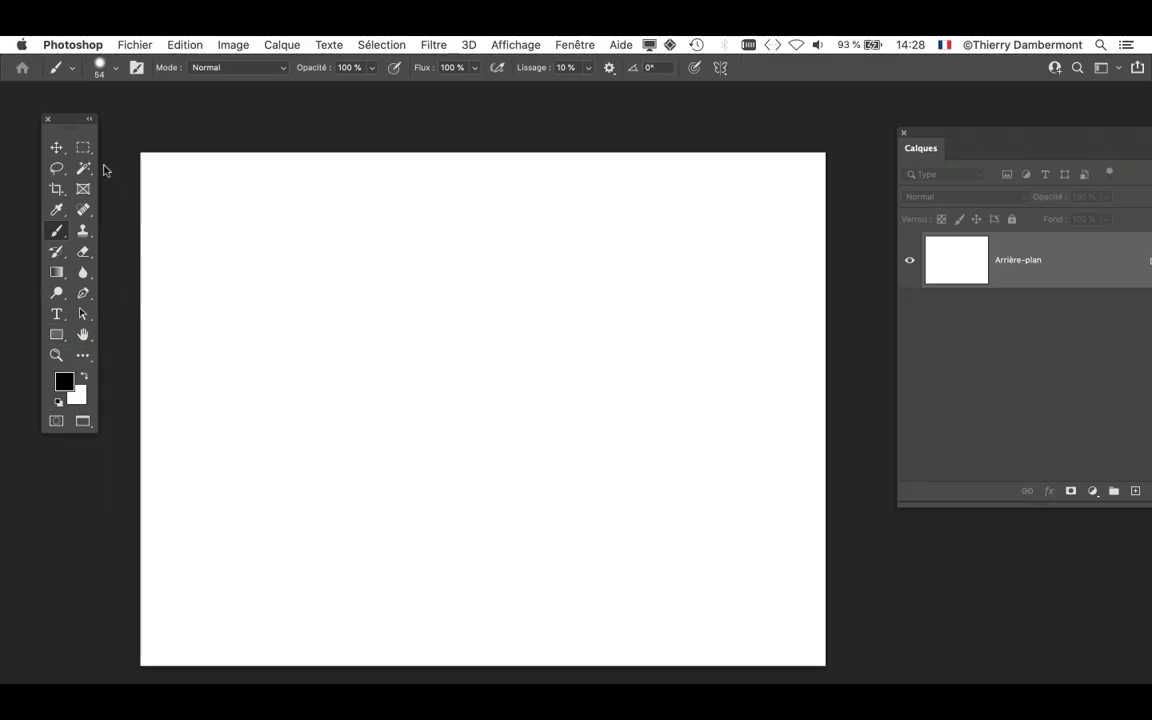
Activate the Gradient tool (Outil Dégradé) and reposition the floating toolbox beside the canvas
drag(71, 124, 128, 113)
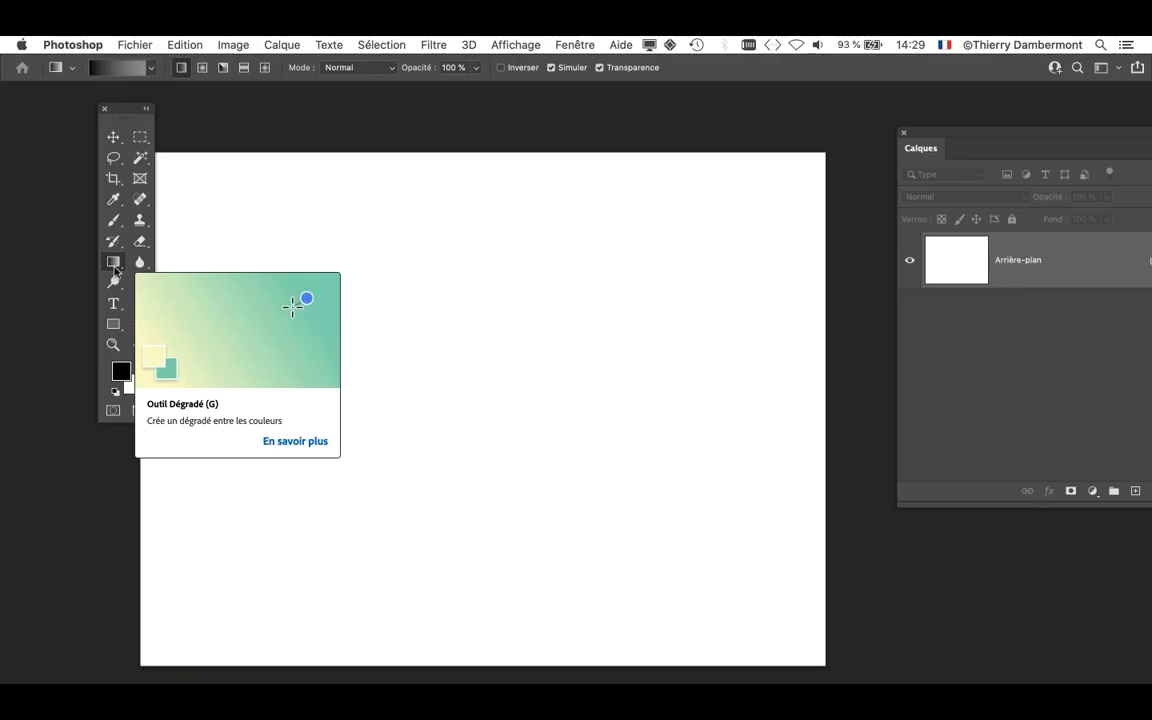
drag(124, 113, 72, 130)
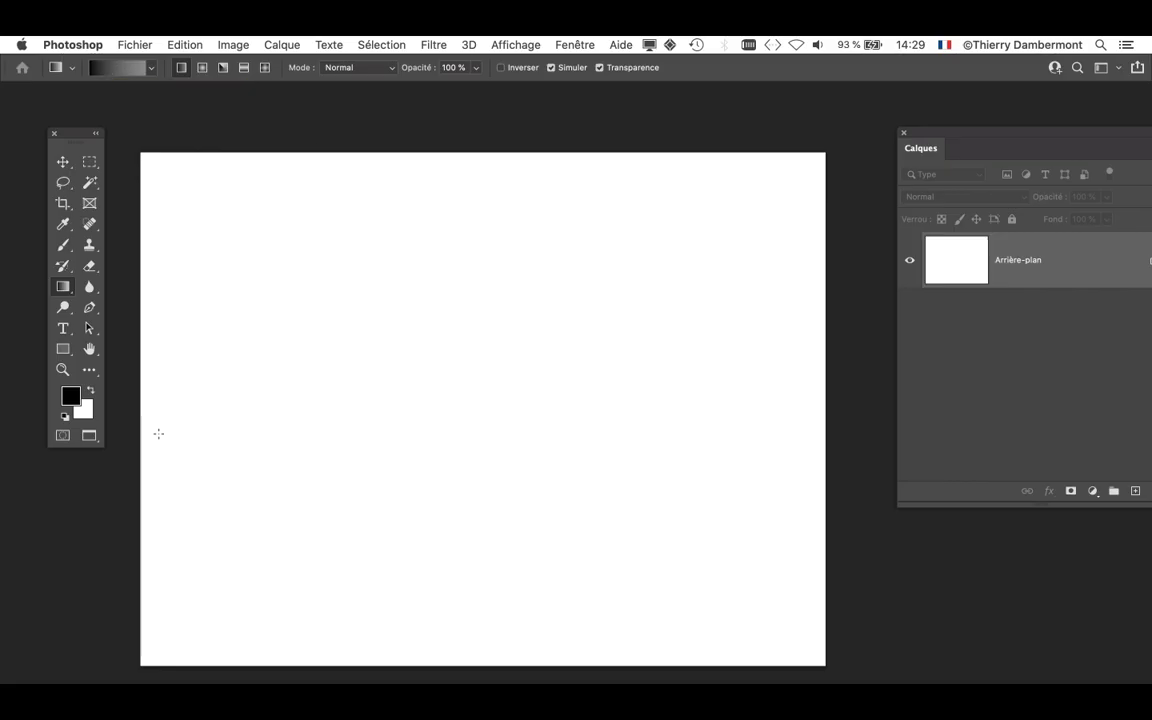
drag(71, 139, 116, 129)
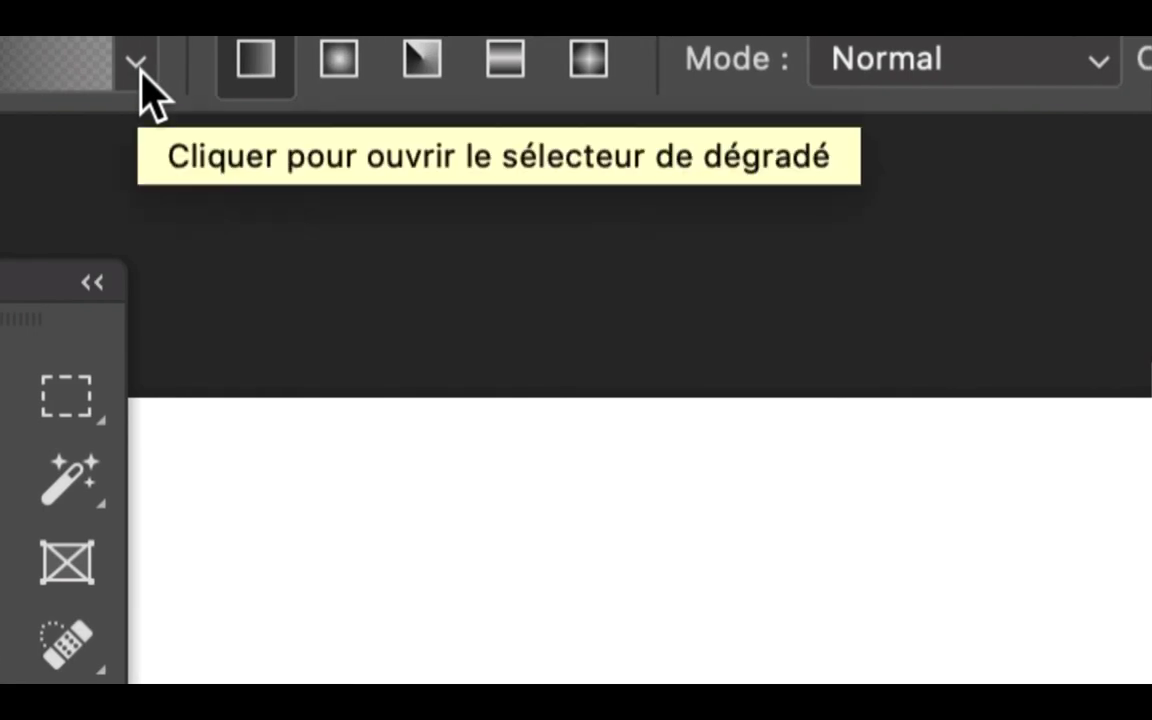
Choose the black-to-transparent gradient, the second preset in the Basiques group of the gradient picker
click(137, 65)
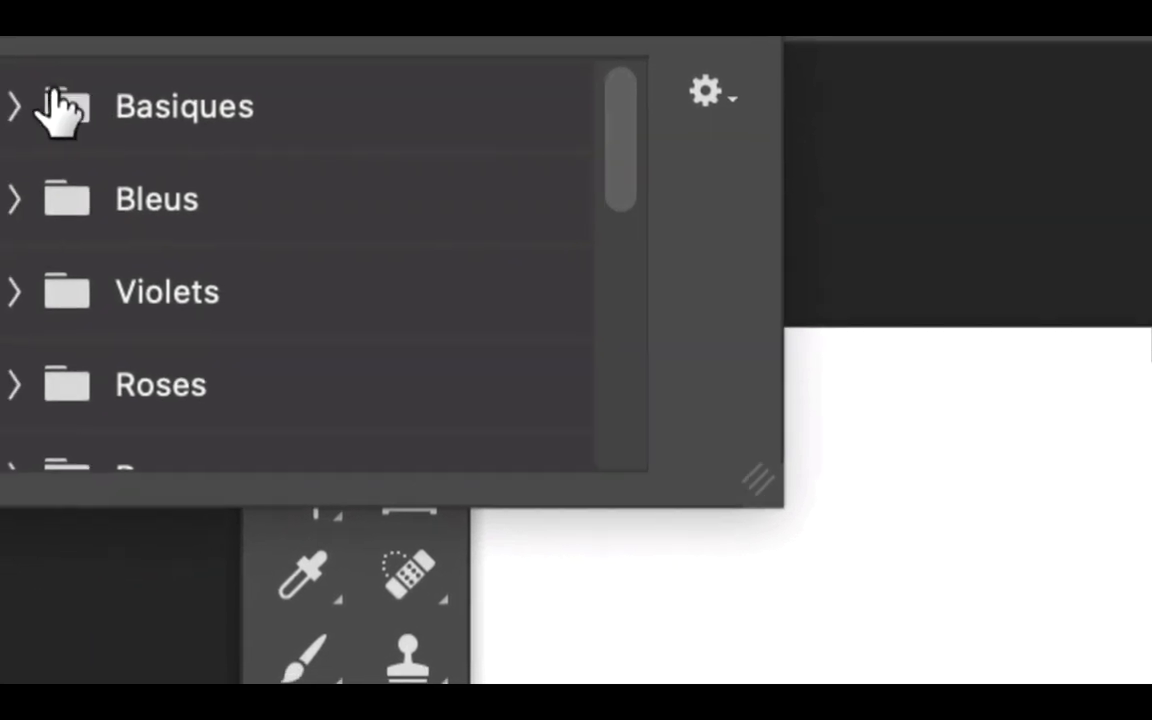
click(43, 93)
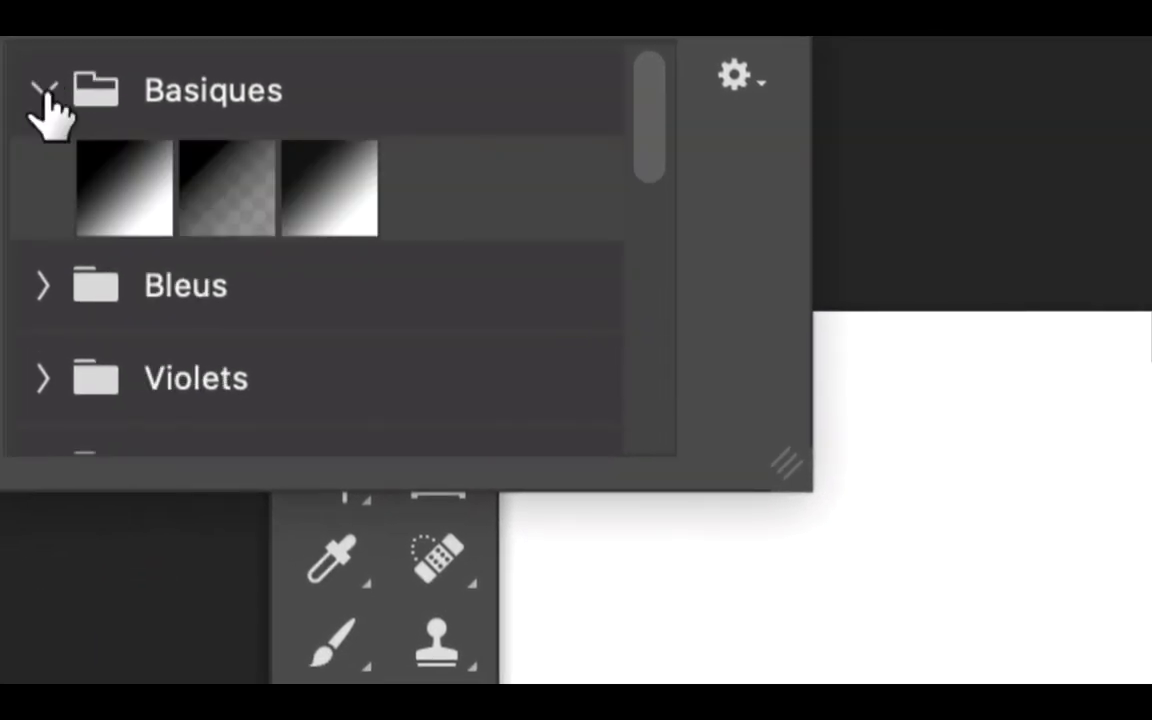
click(85, 135)
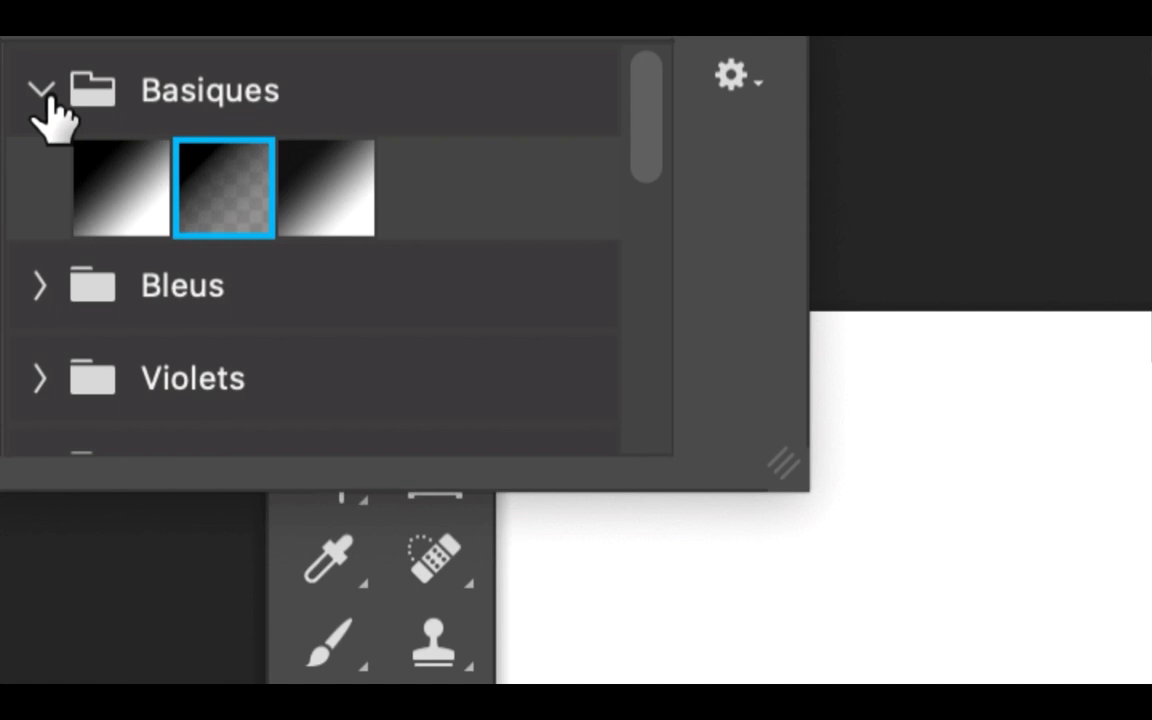
click(40, 90)
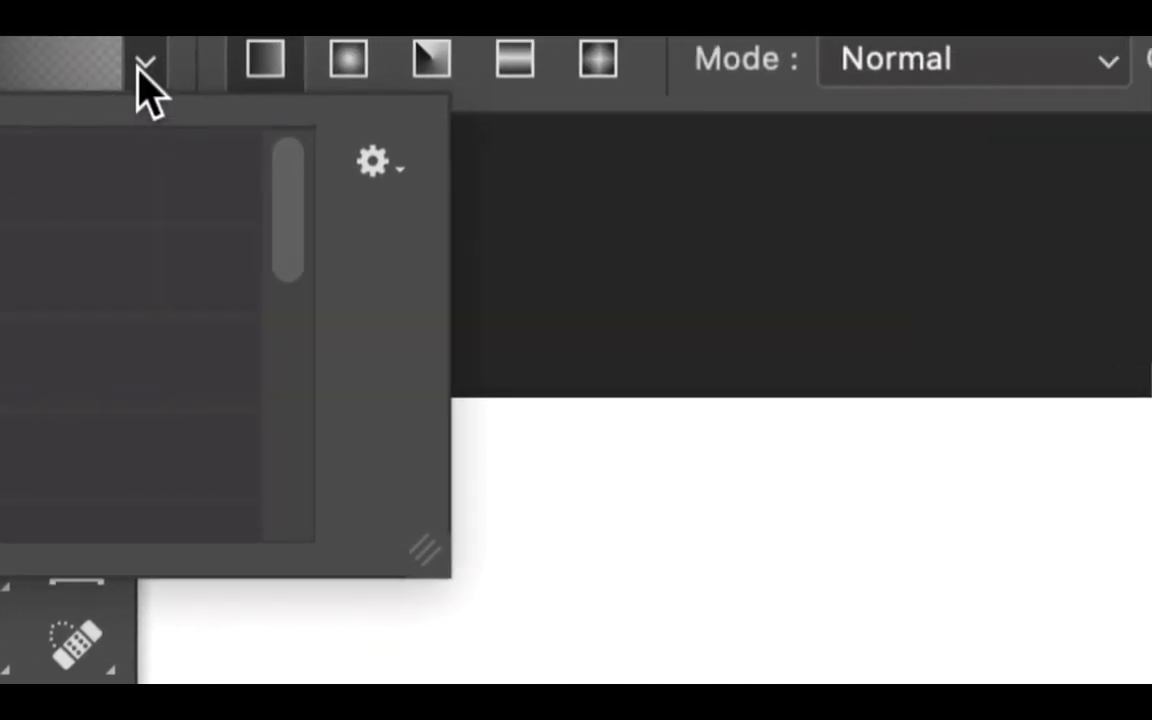
click(145, 68)
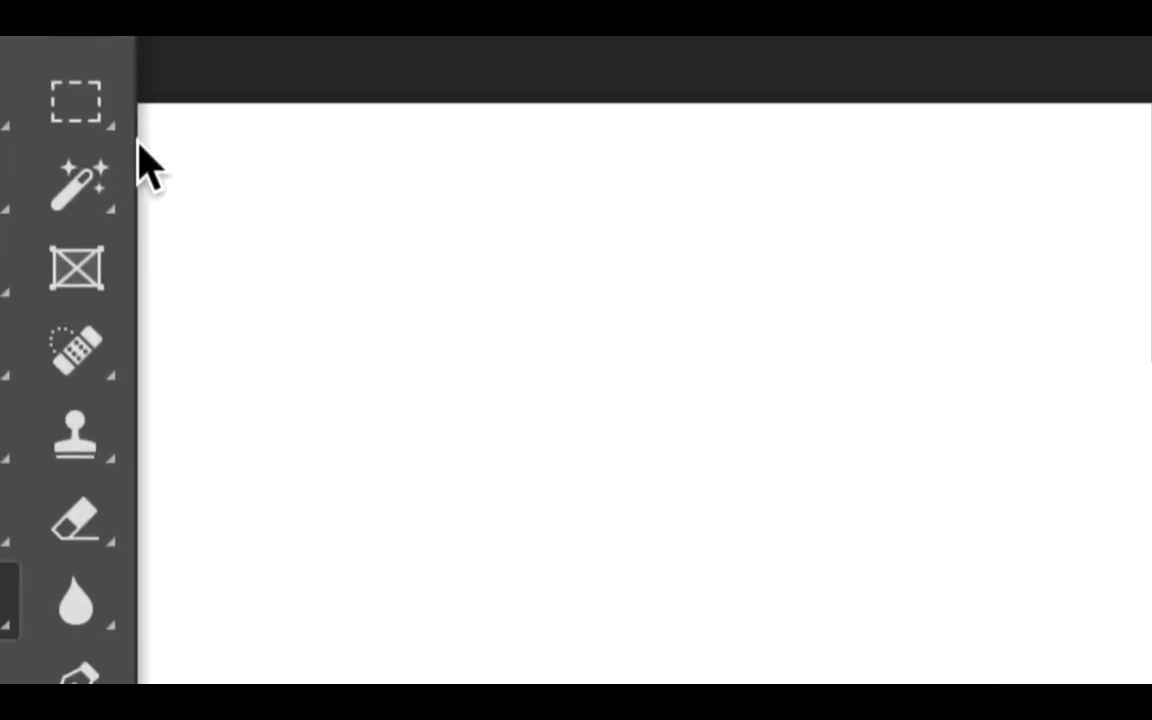
click(145, 75)
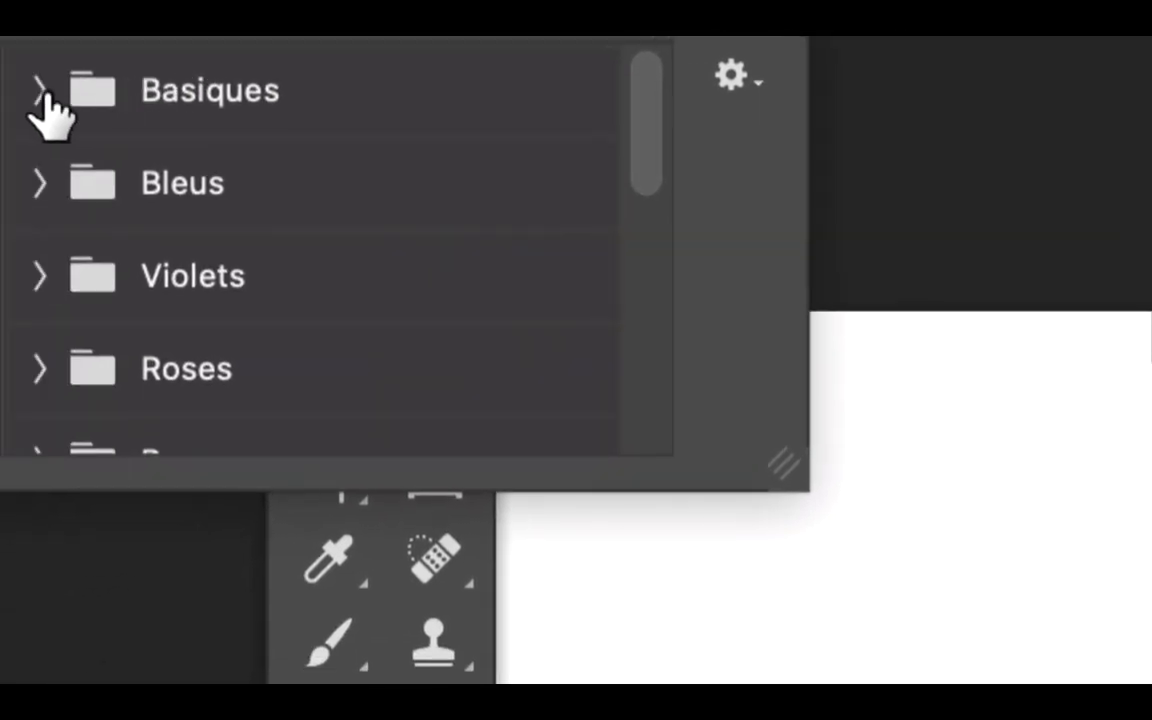
click(44, 92)
click(217, 171)
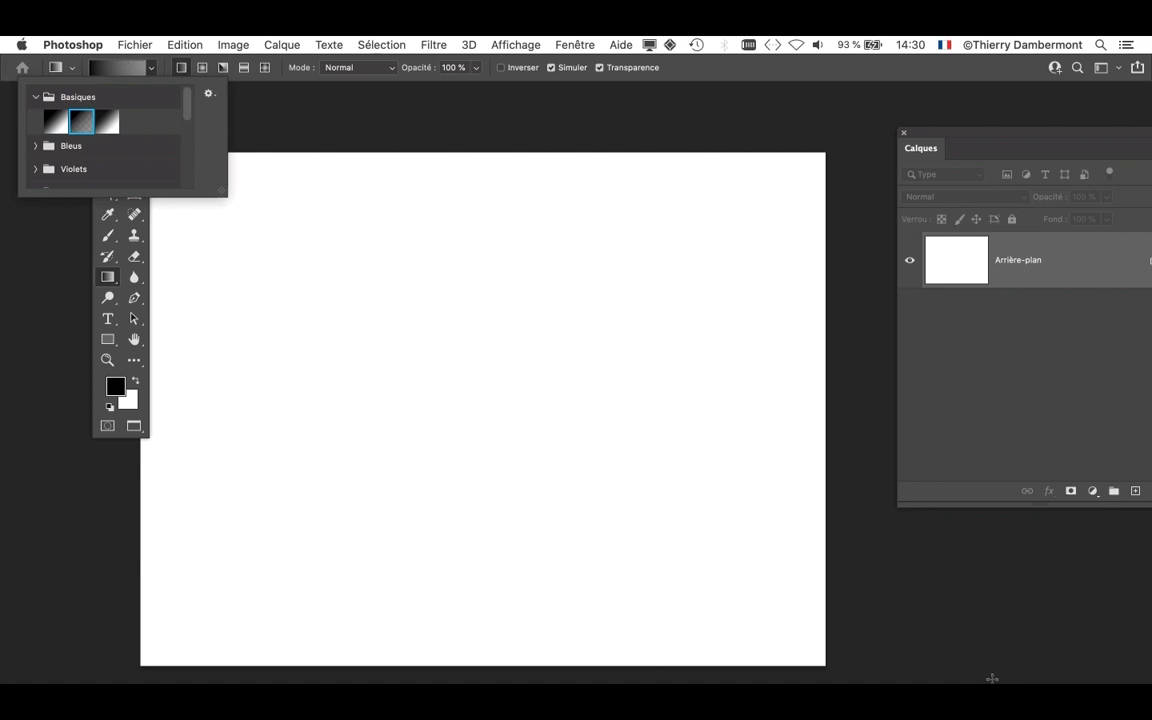
key(Return)
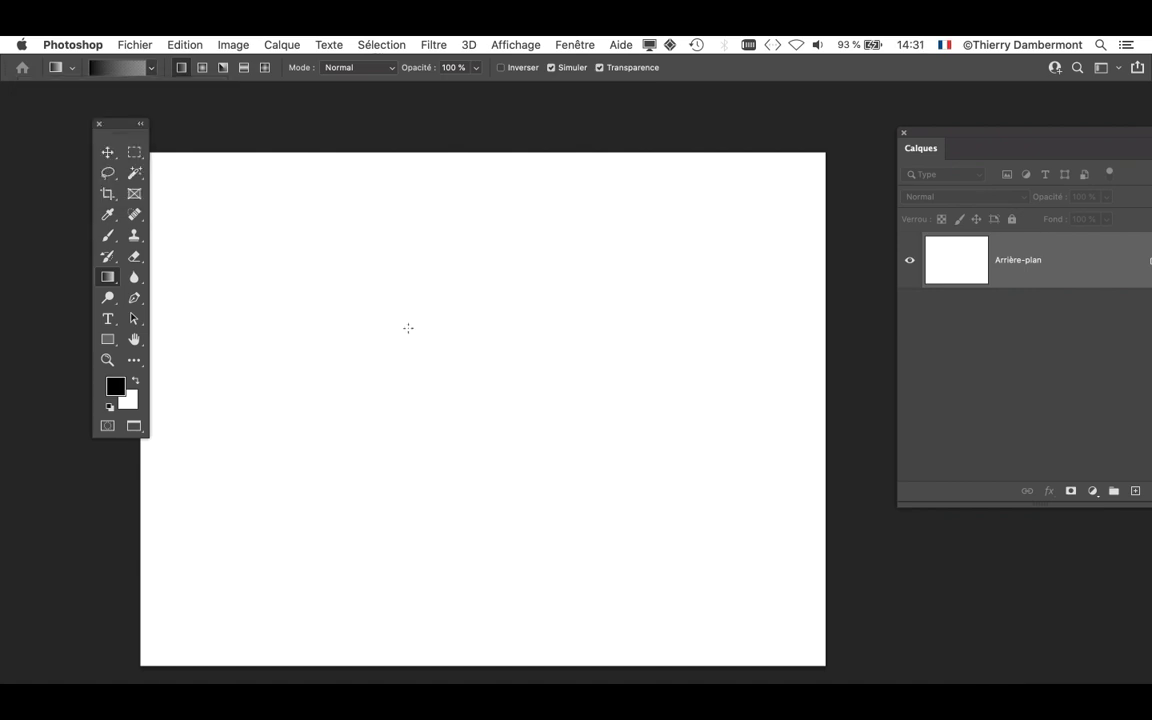
Move the floating Calques panel and the toolbox clear of the white canvas
drag(975, 148, 796, 131)
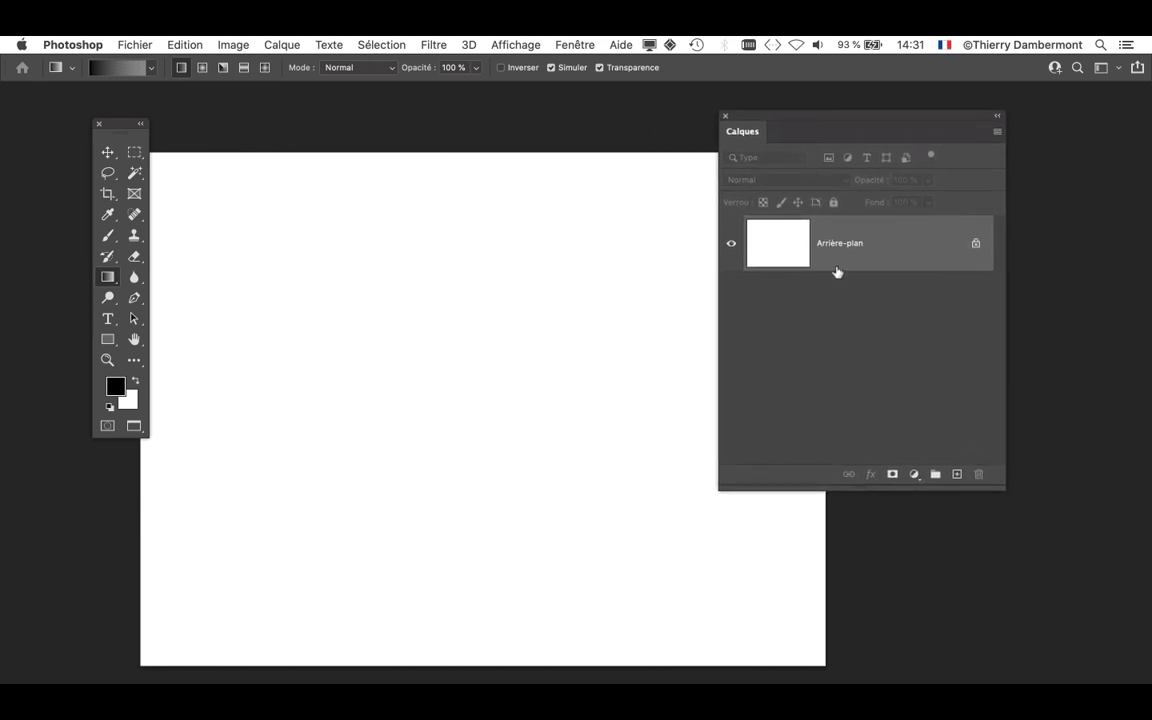
drag(836, 267, 836, 262)
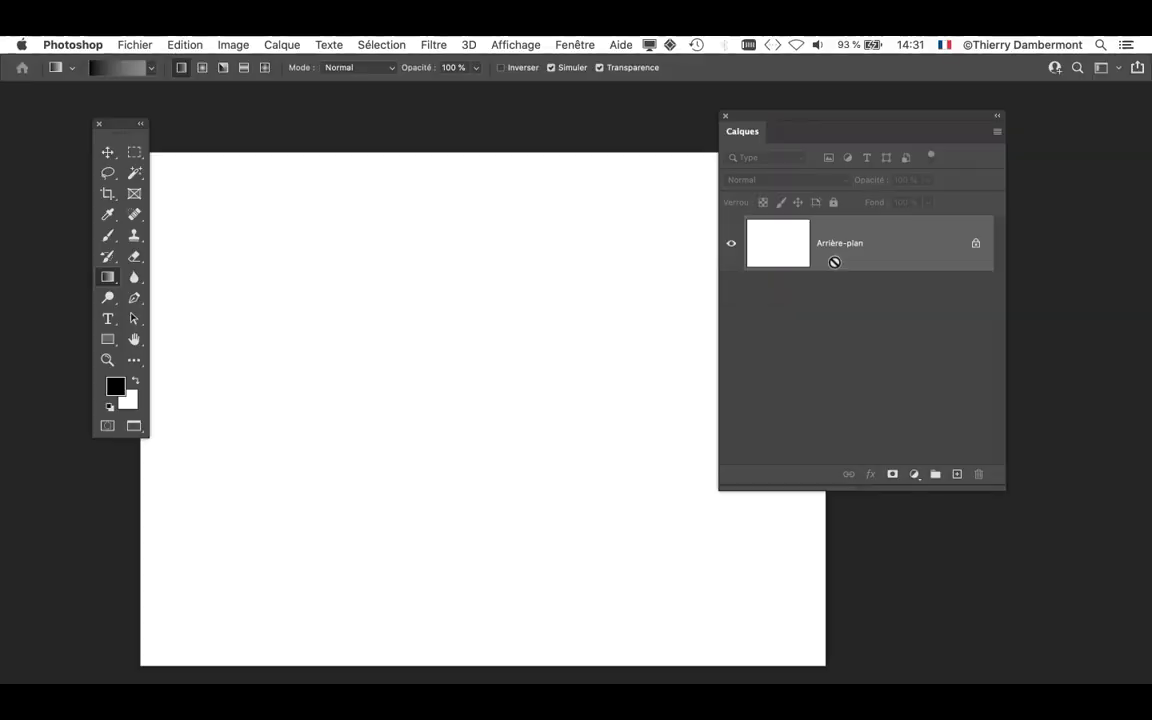
drag(836, 127, 954, 122)
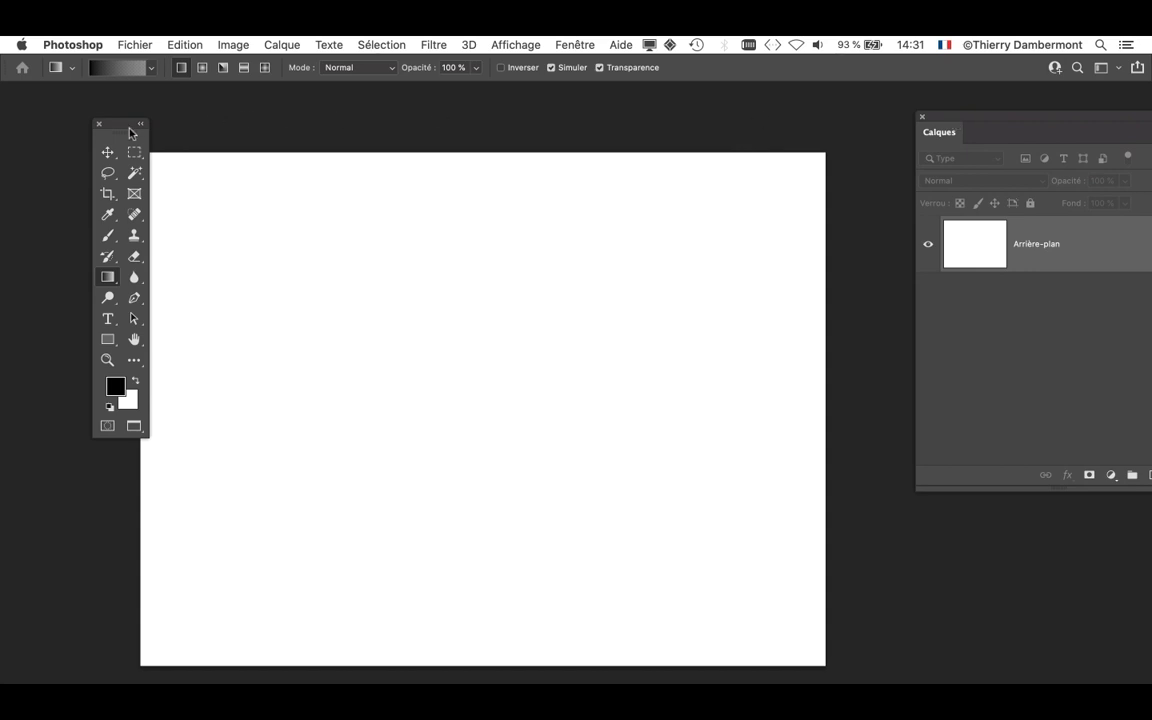
drag(120, 124, 71, 123)
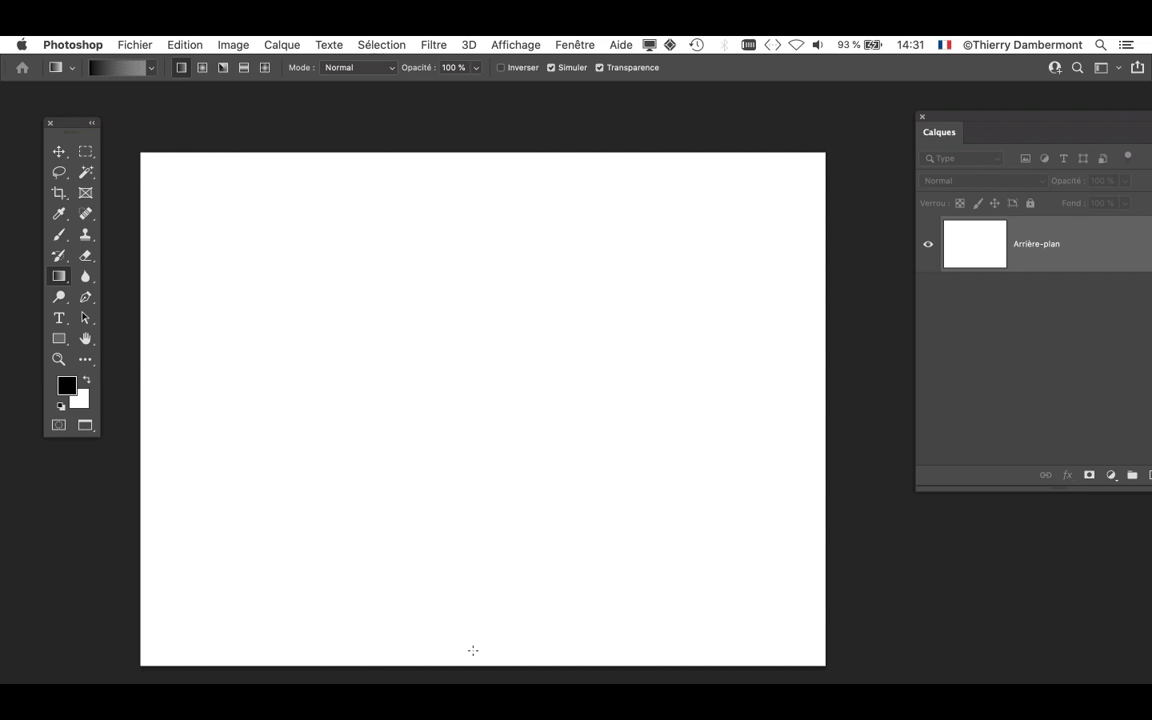
Draw a vertical linear gradient on the Arrière-plan layer from near the canvas's bottom edge up past its middle
scroll(478, 645, down, 3)
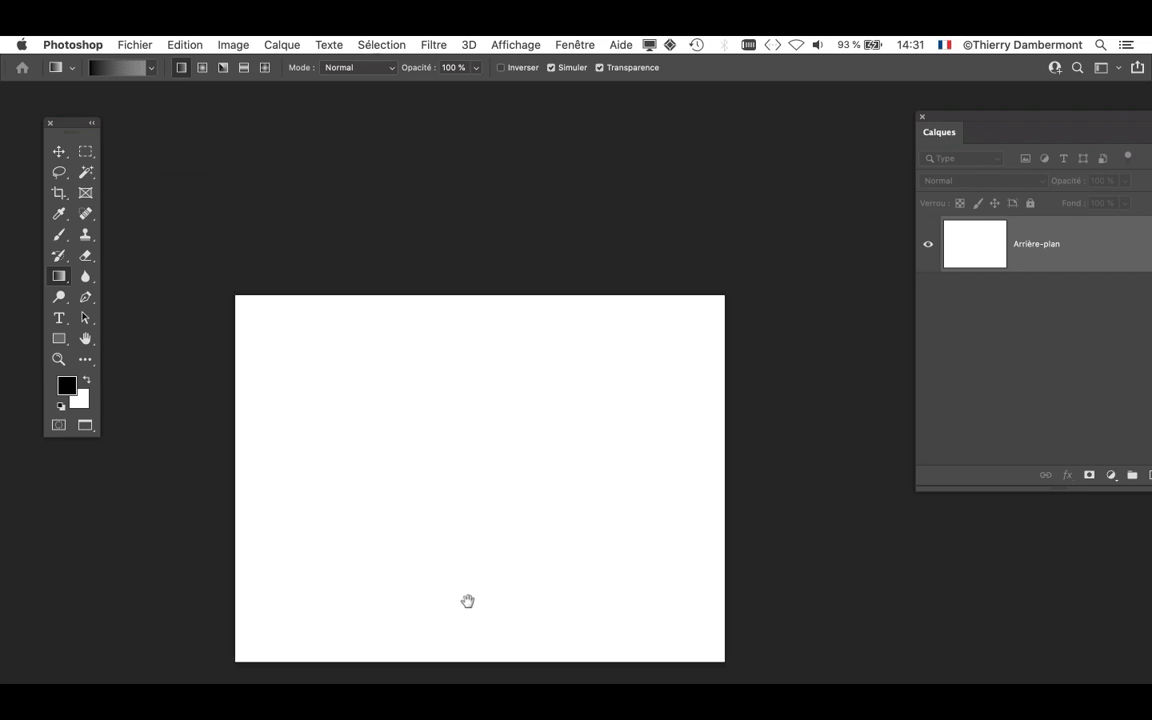
drag(466, 601, 472, 467)
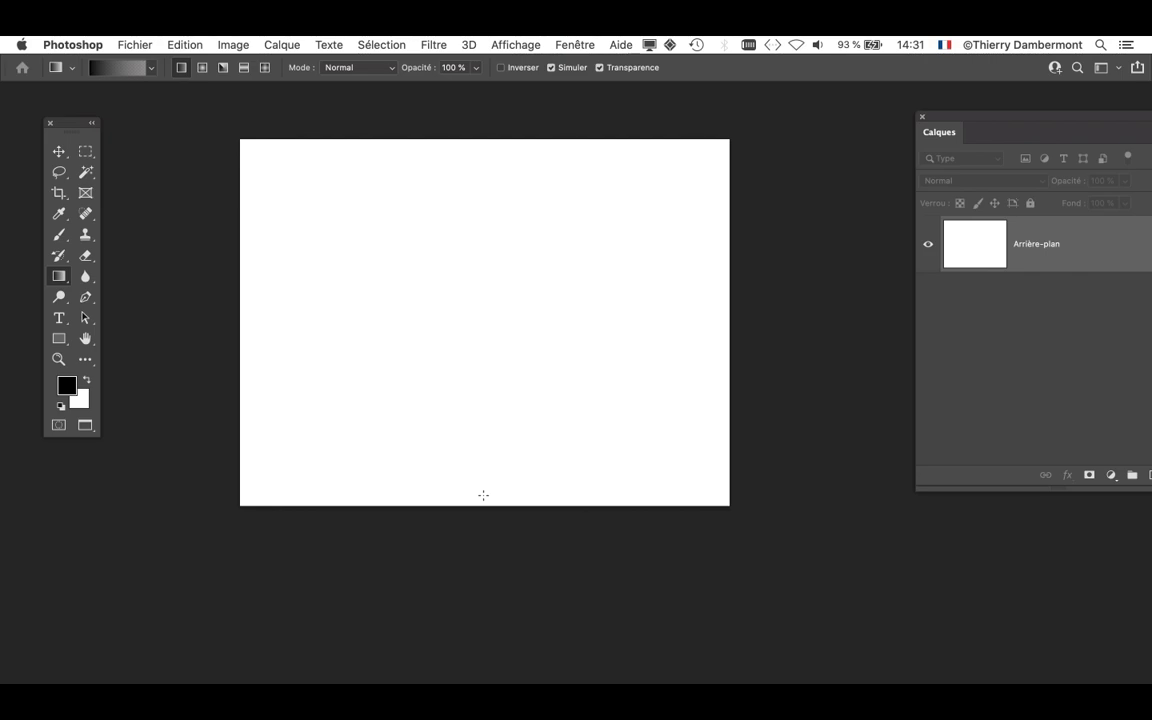
drag(485, 480, 478, 276)
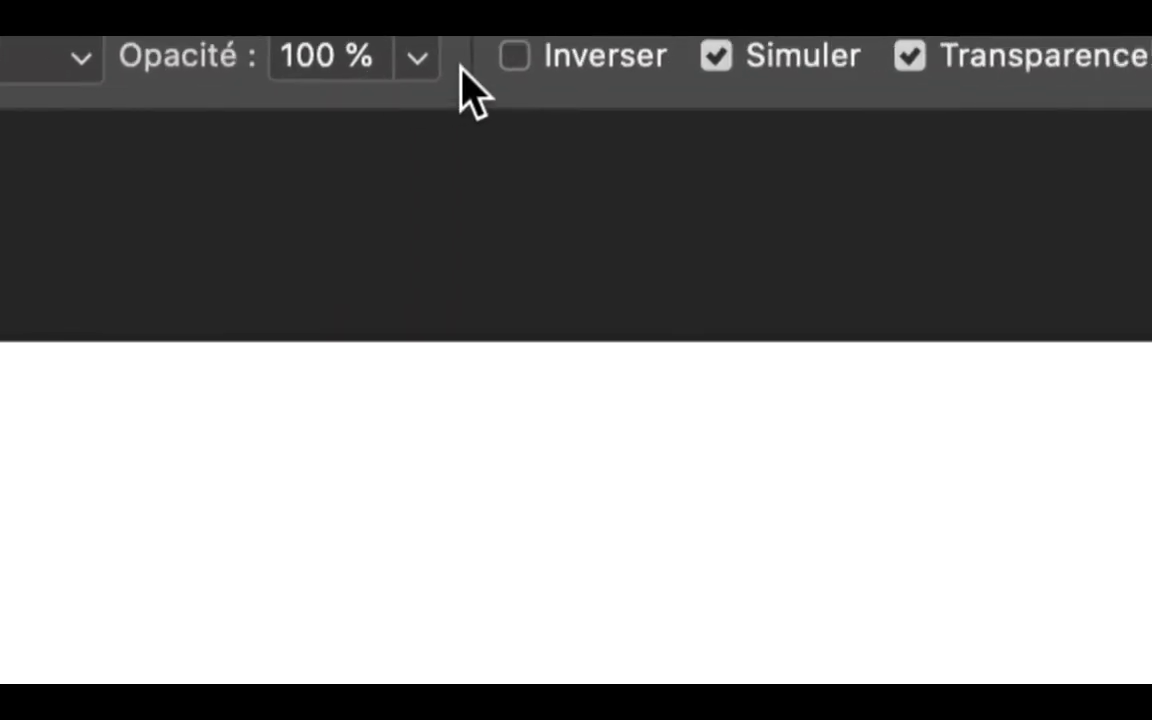
click(386, 57)
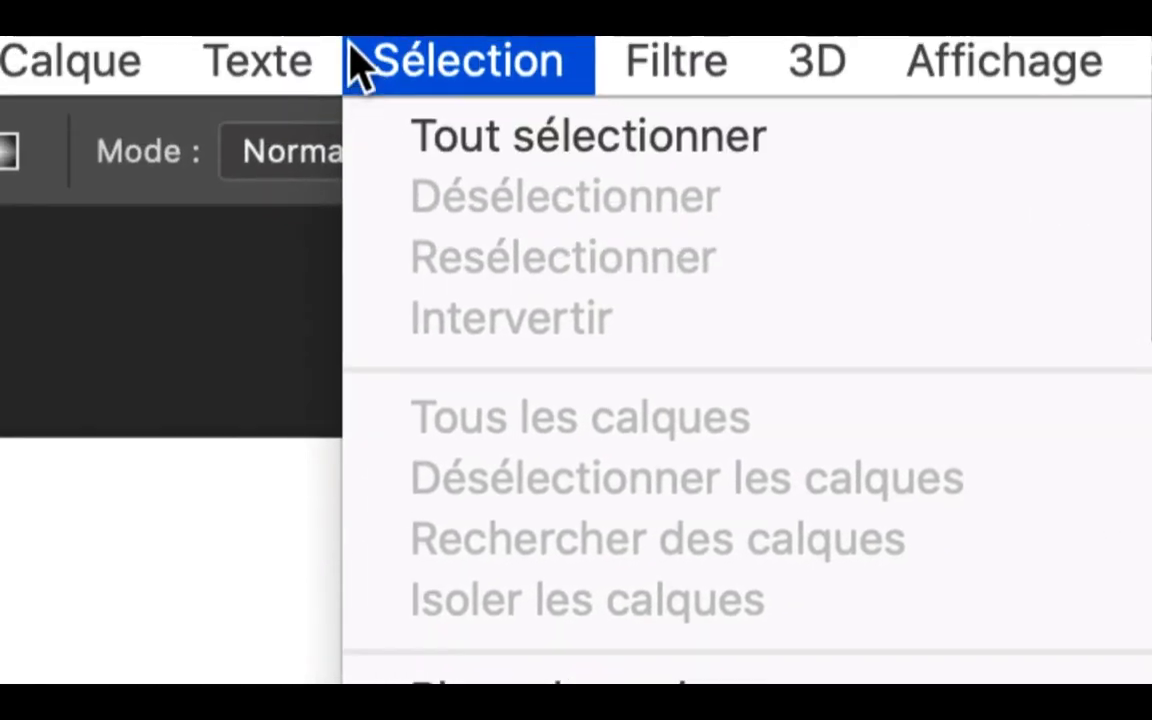
click(359, 42)
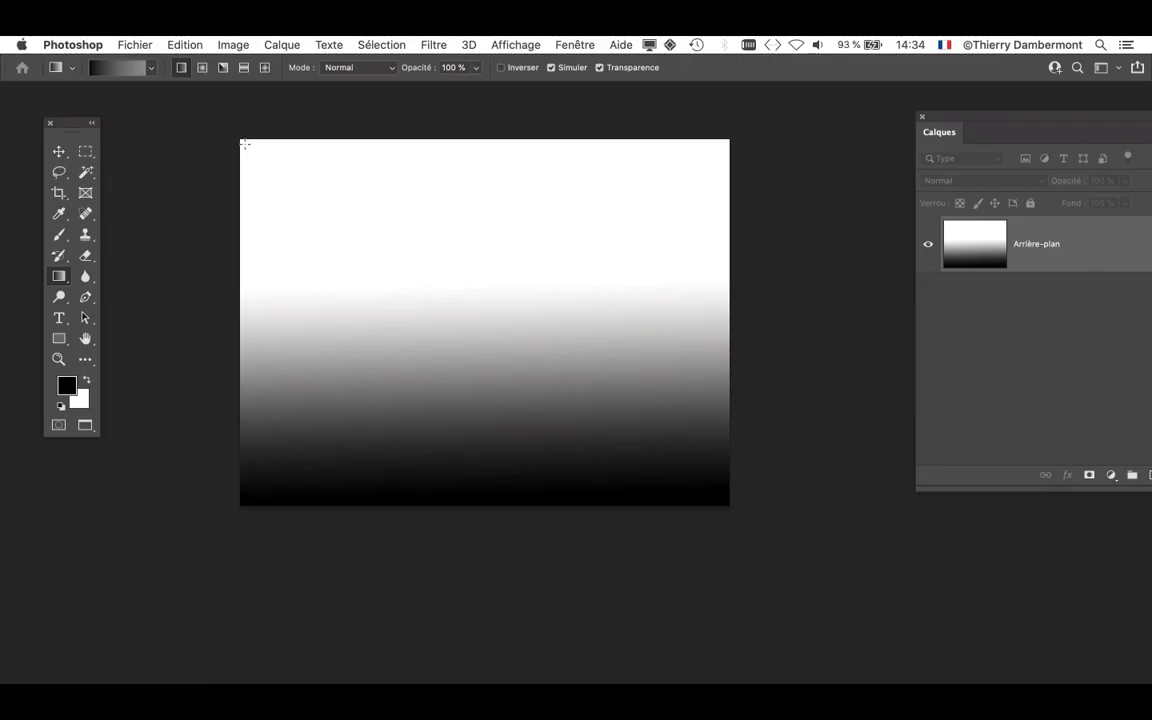
Add two diagonal linear gradients to the background, one from the upper-left area to the centre and one from the upper-left to lower-right corner
drag(293, 177, 484, 297)
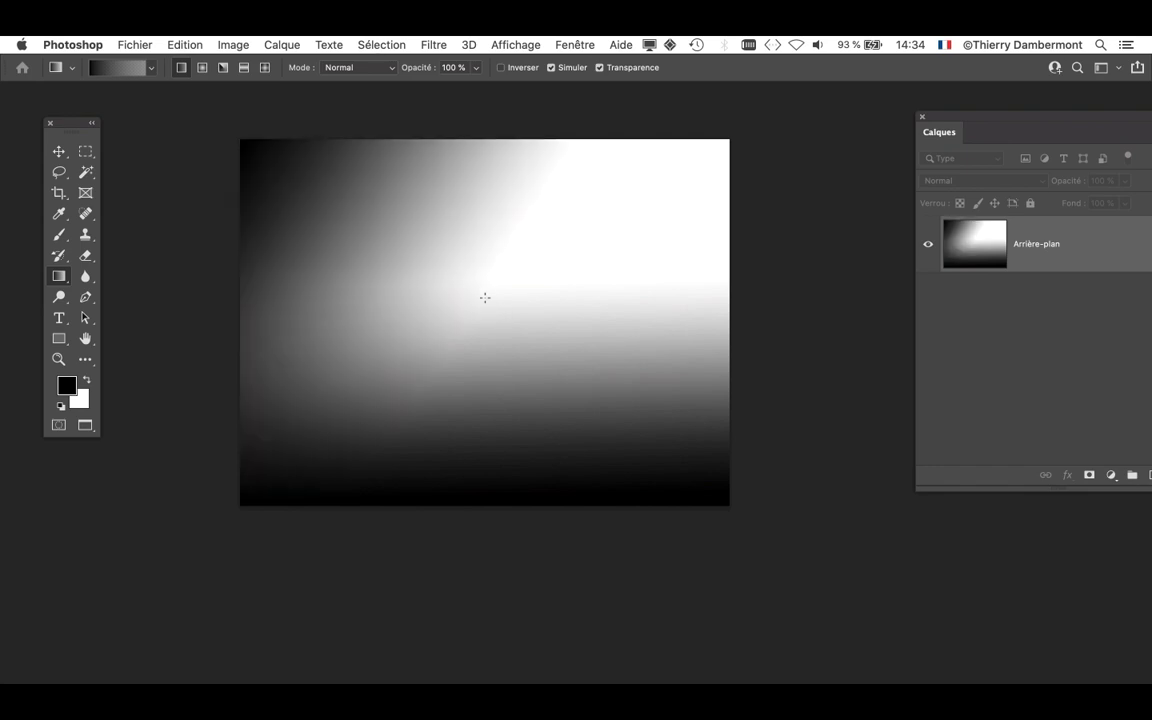
drag(250, 147, 702, 481)
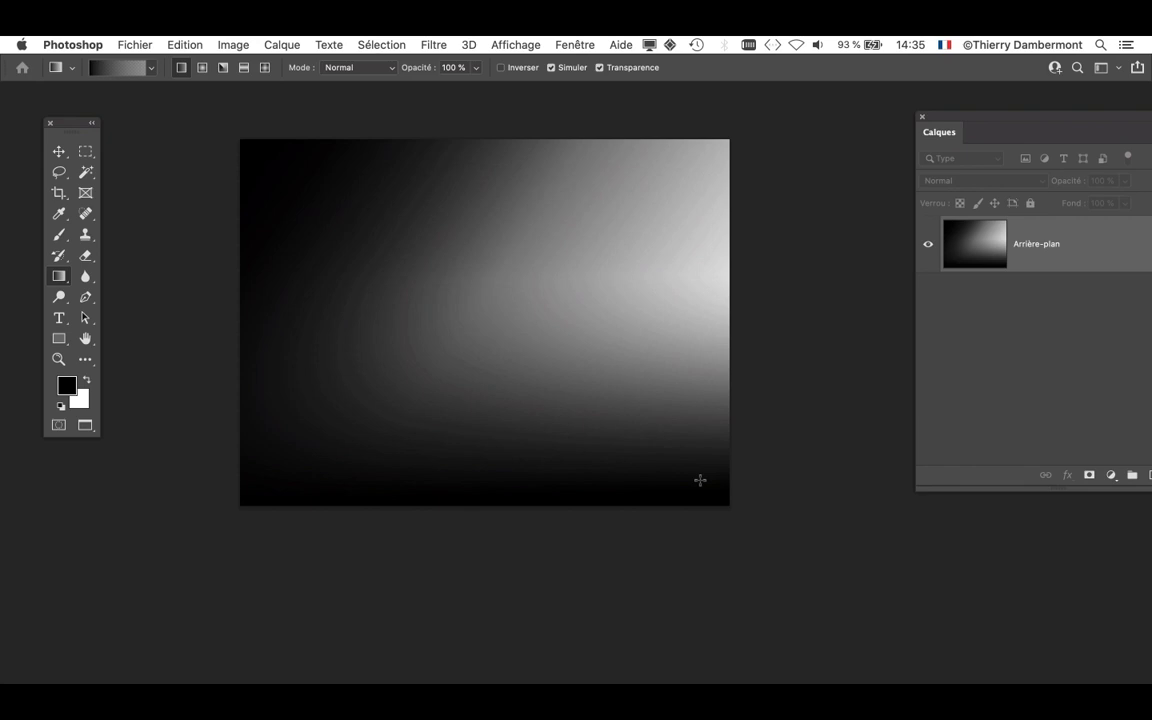
Start saving the document to the computer with the file name fond-degrades-01.psd
click(132, 44)
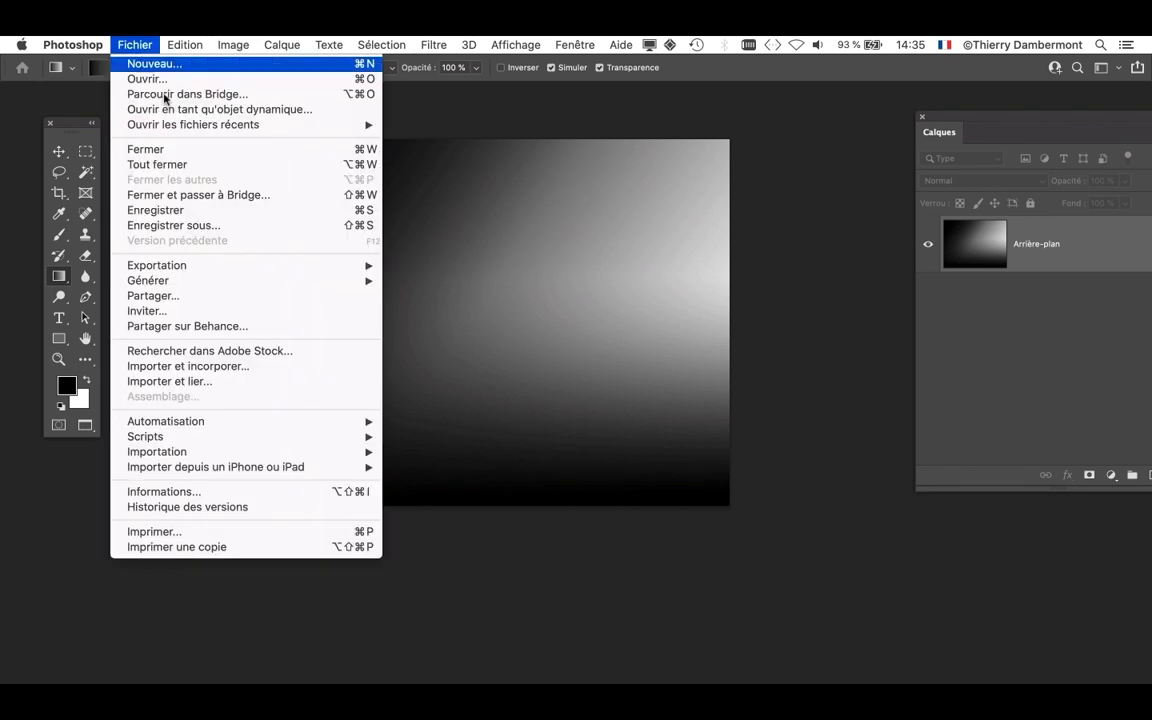
click(206, 226)
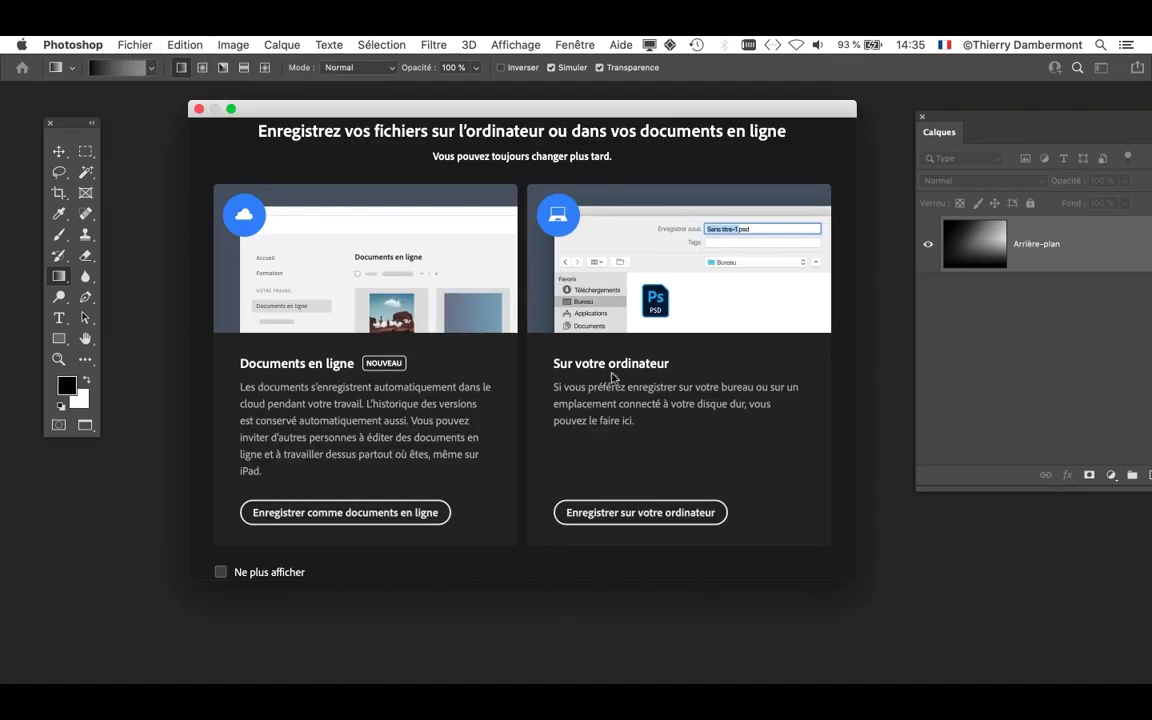
click(645, 512)
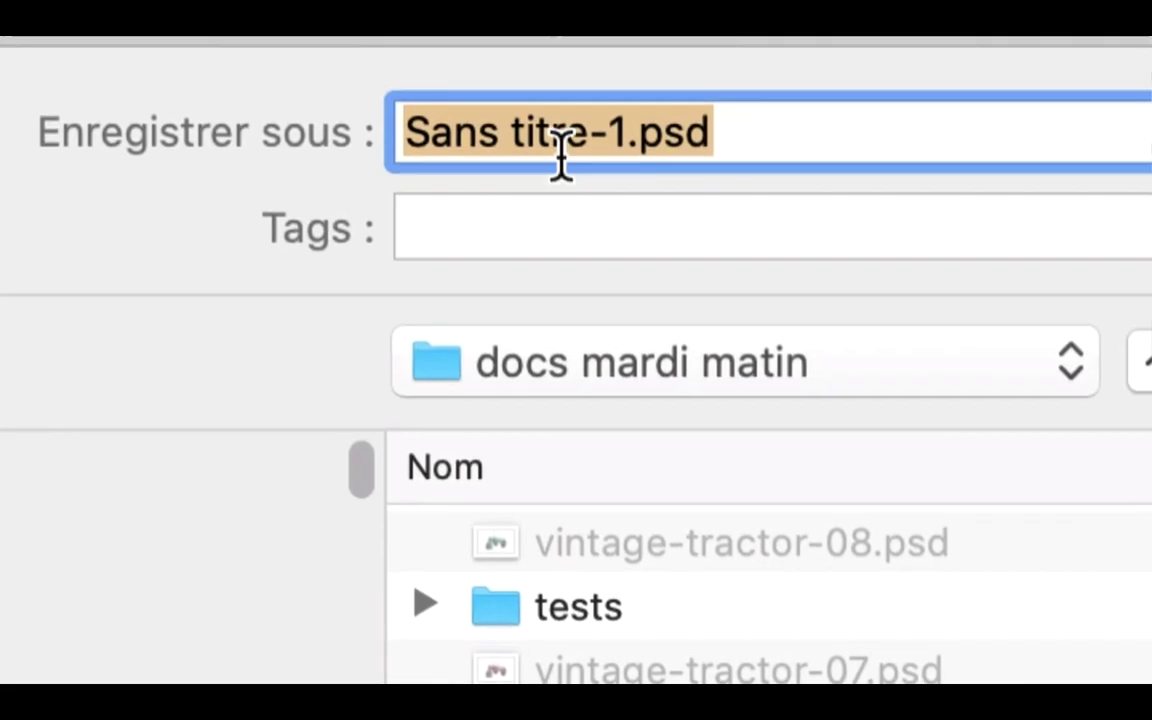
click(570, 151)
drag(592, 147, 372, 147)
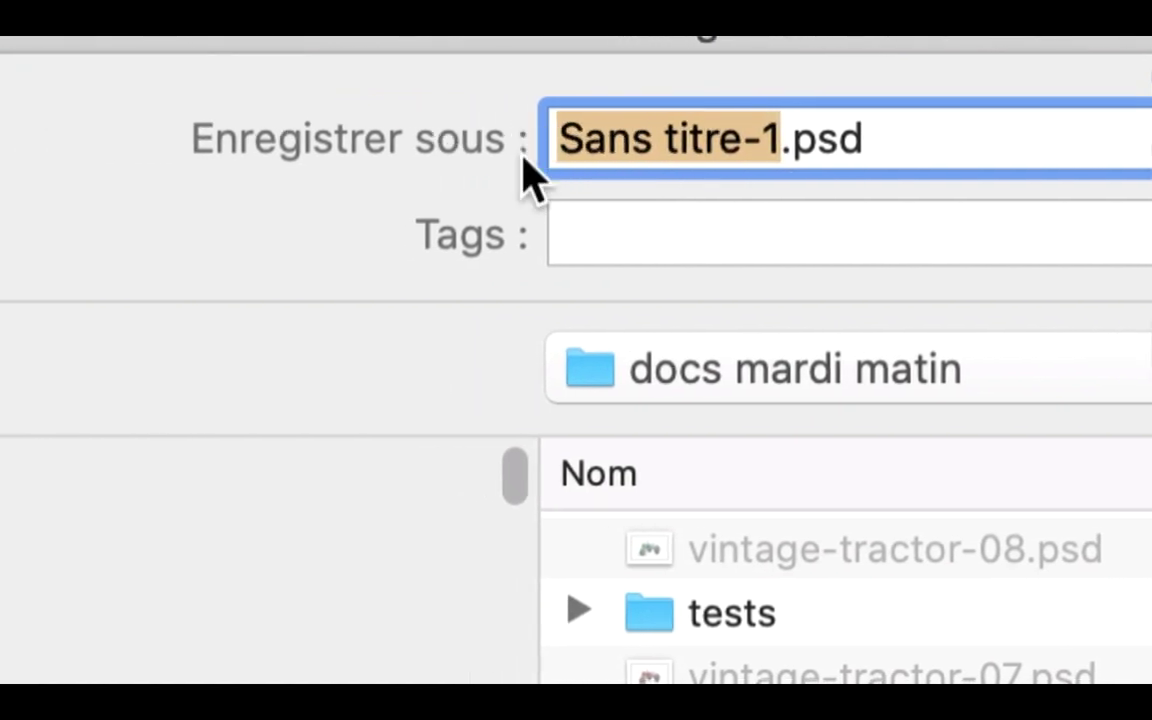
text(fond-degrade)
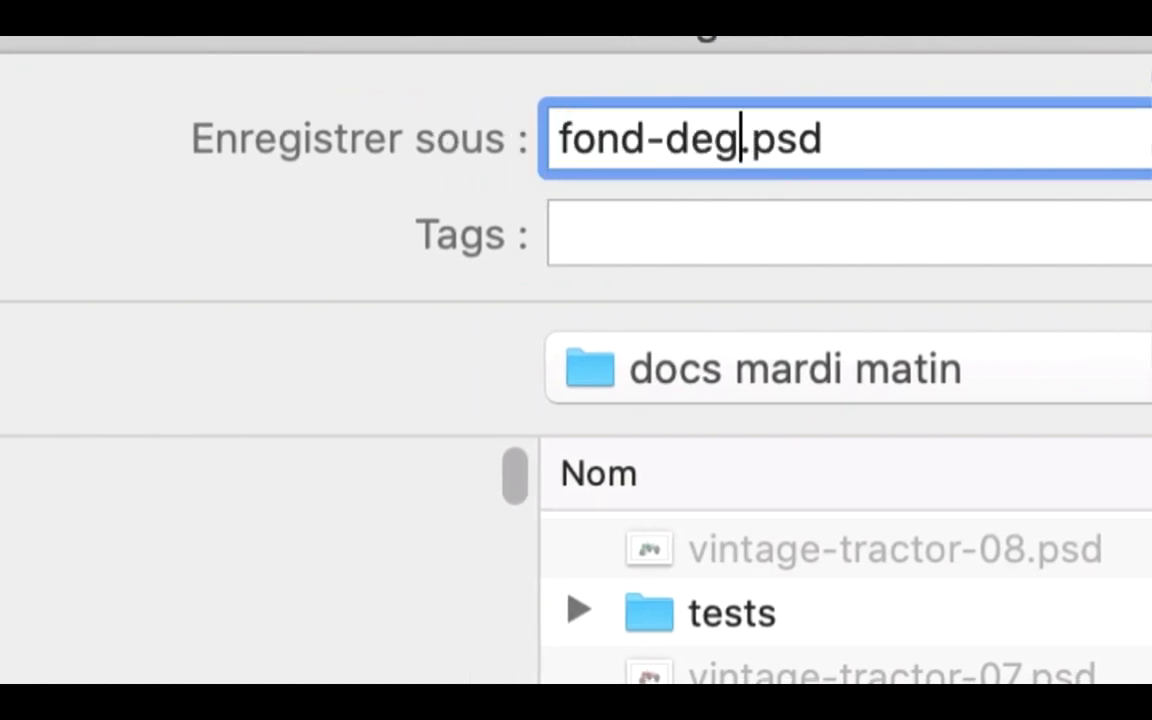
text(s)
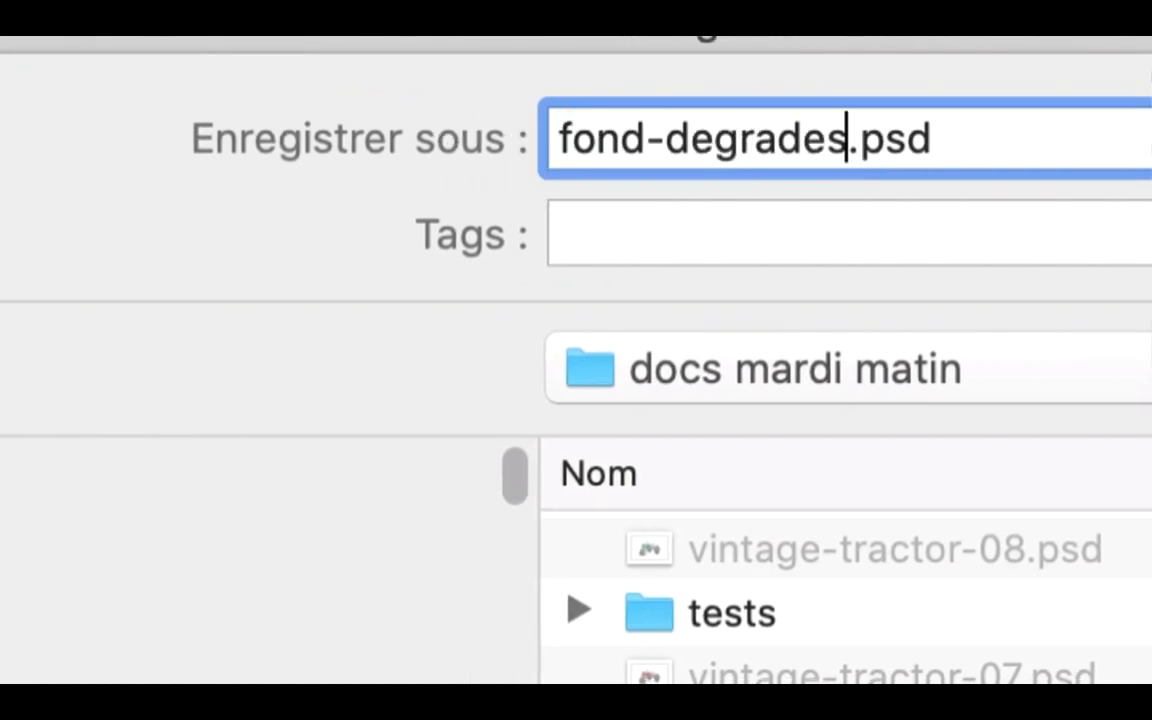
text(-01)
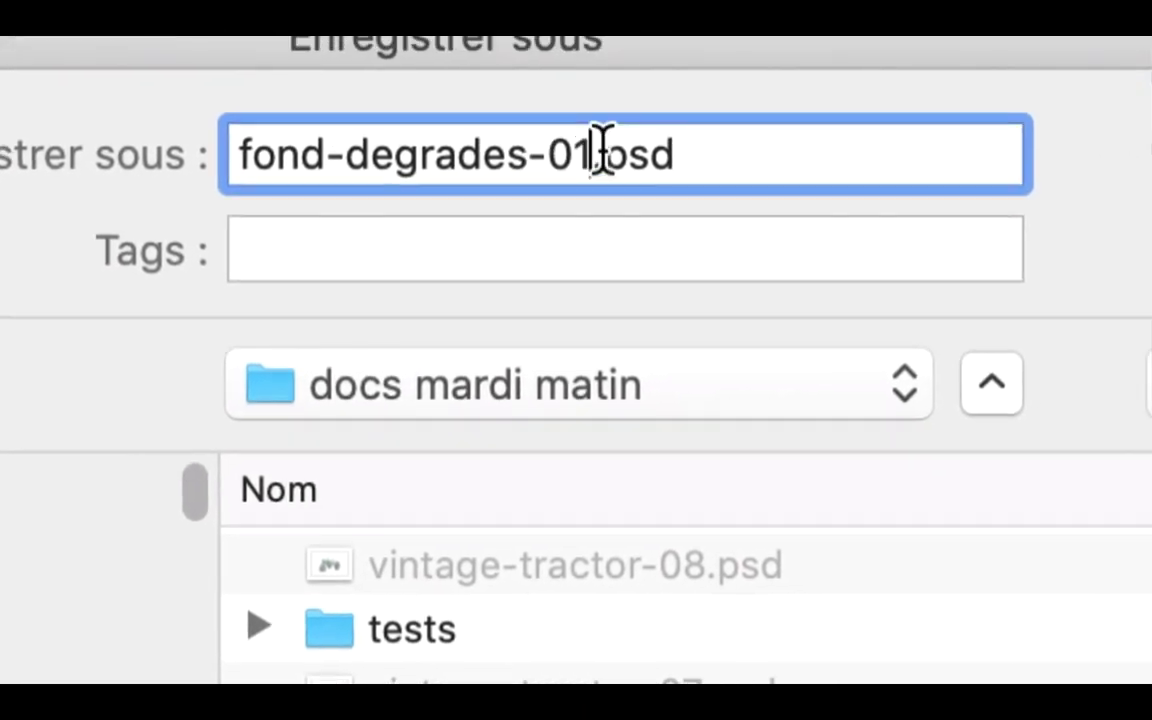
Examine the naming pattern of the file name: its first letter, hyphen, unaccented e and the whole name before the extension
drag(600, 155, 228, 170)
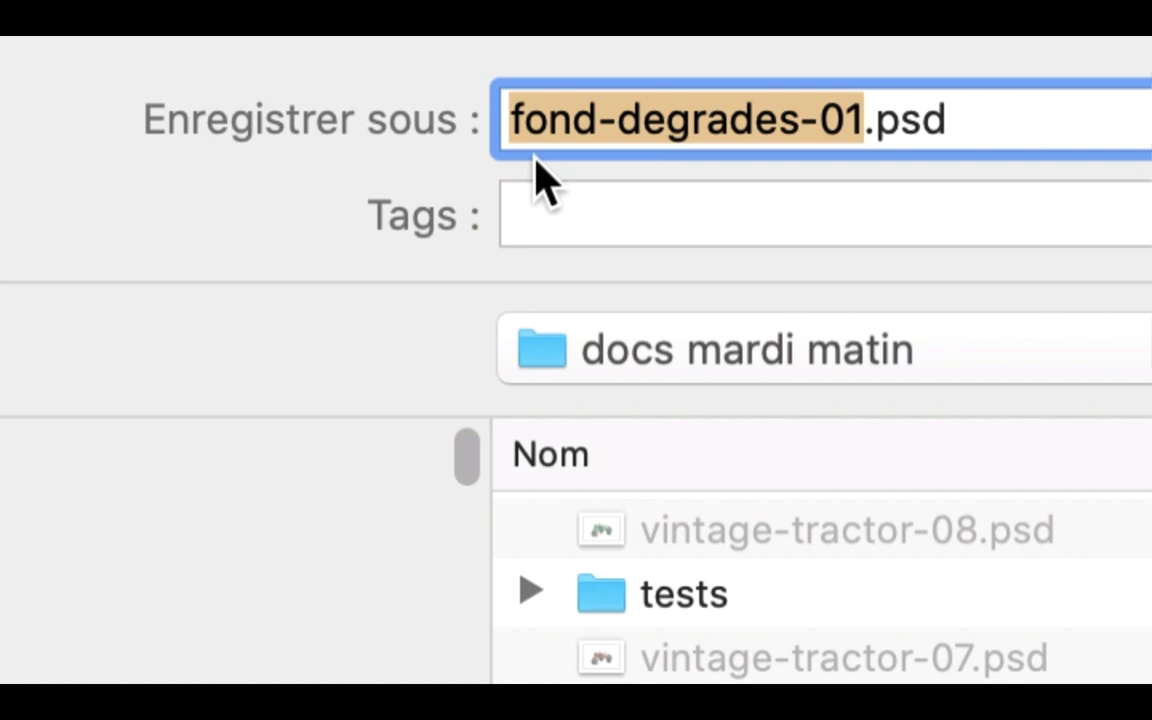
drag(511, 120, 524, 120)
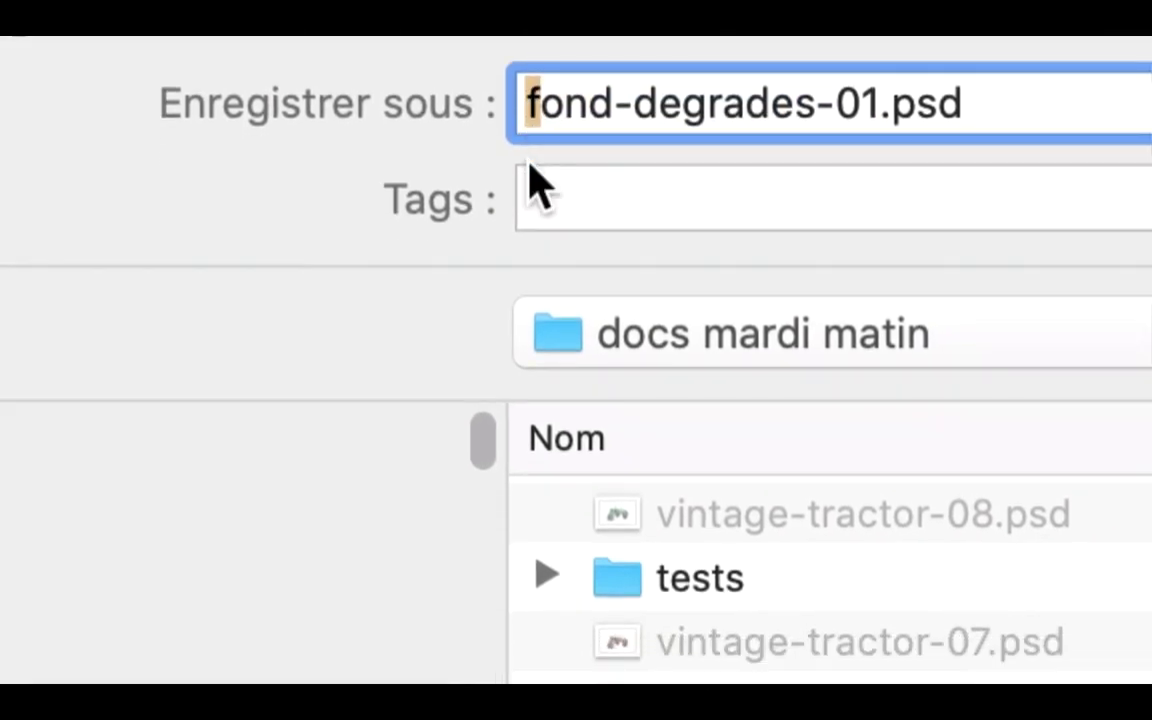
click(549, 104)
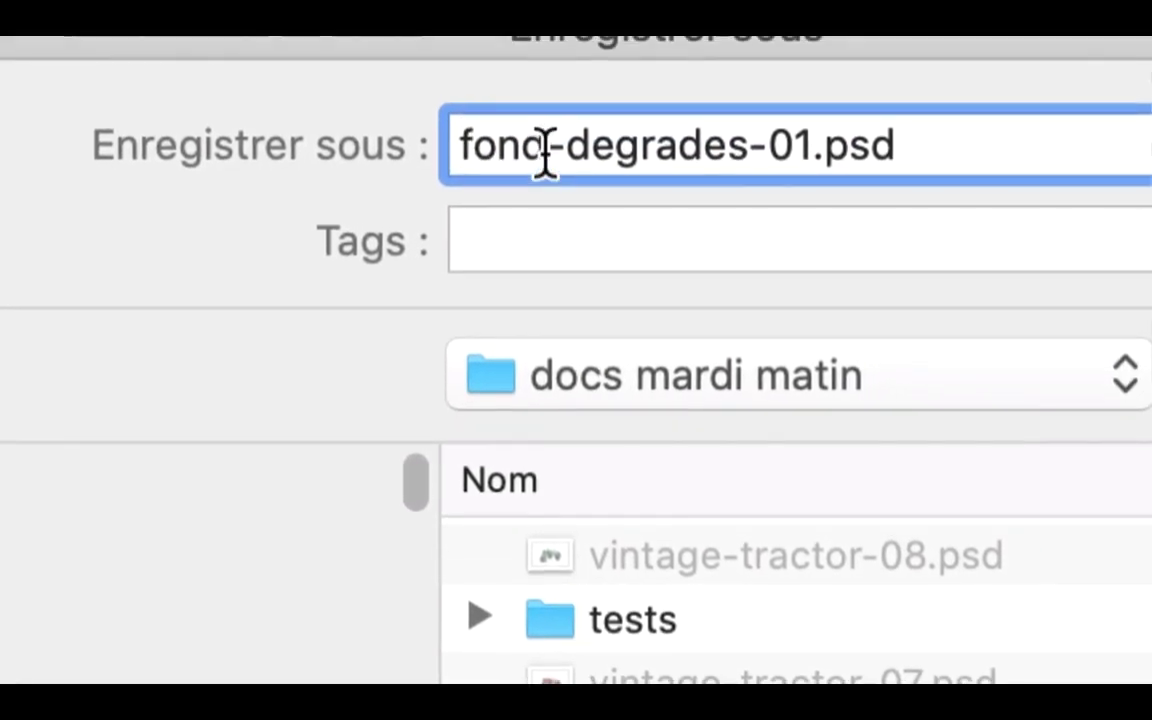
drag(545, 150, 559, 150)
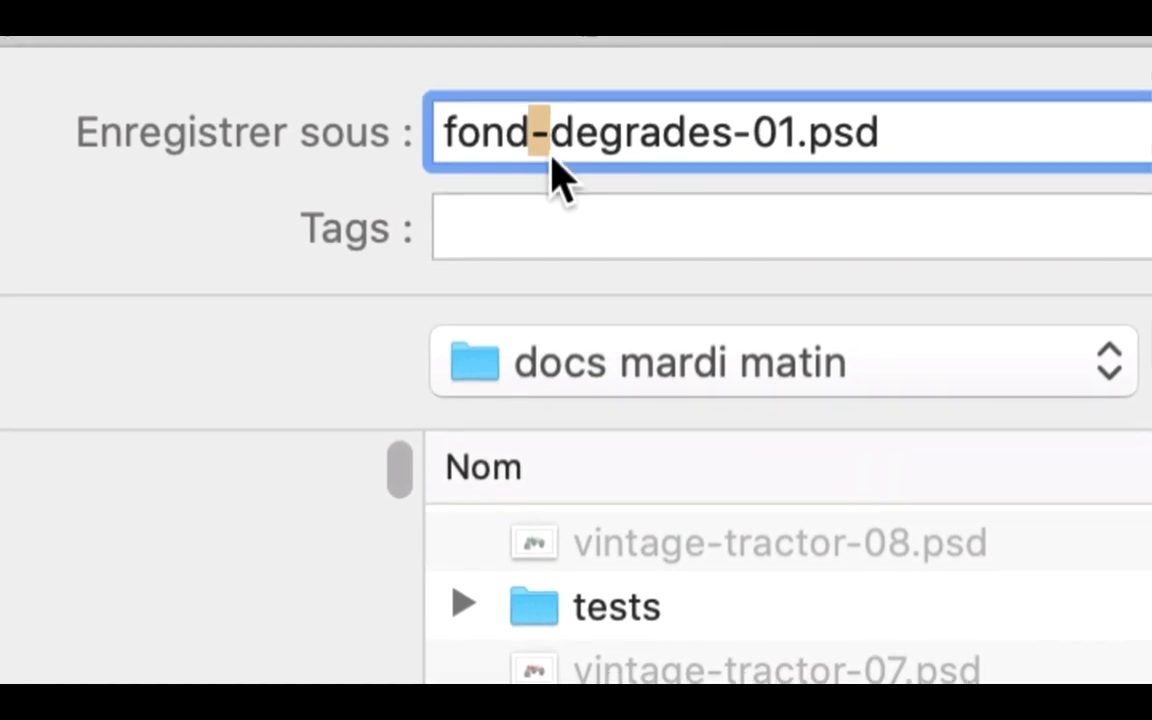
click(540, 115)
drag(573, 121, 601, 141)
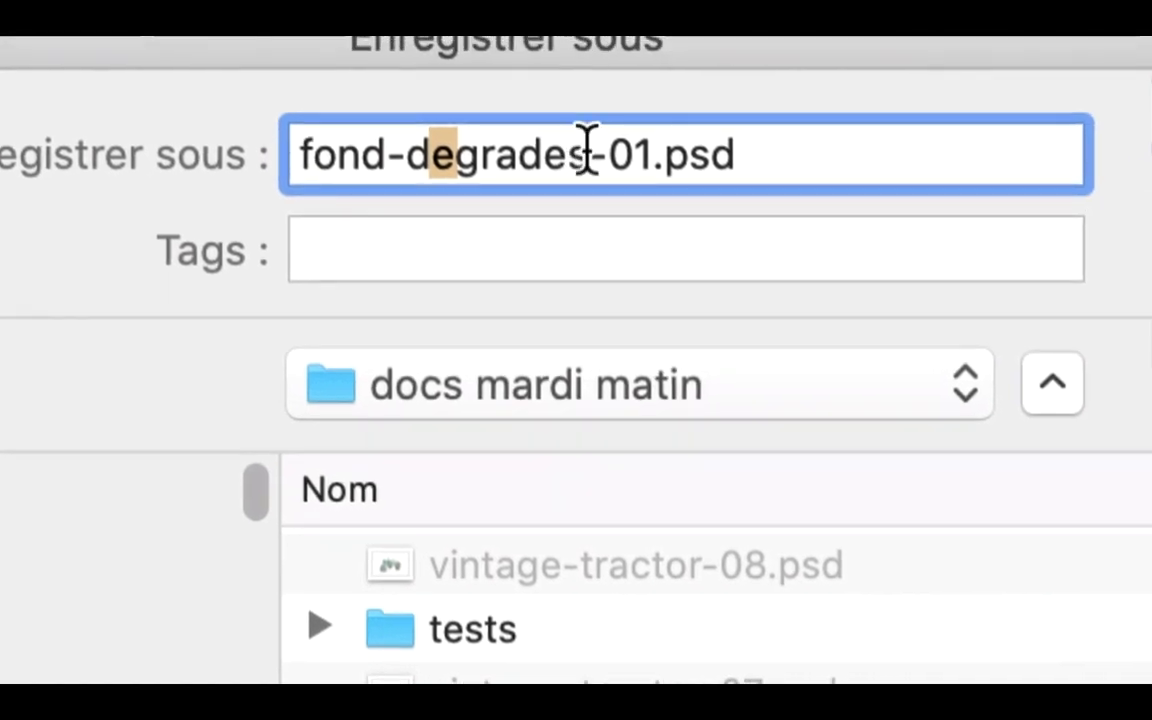
click(698, 112)
drag(757, 117, 734, 100)
drag(593, 148, 551, 138)
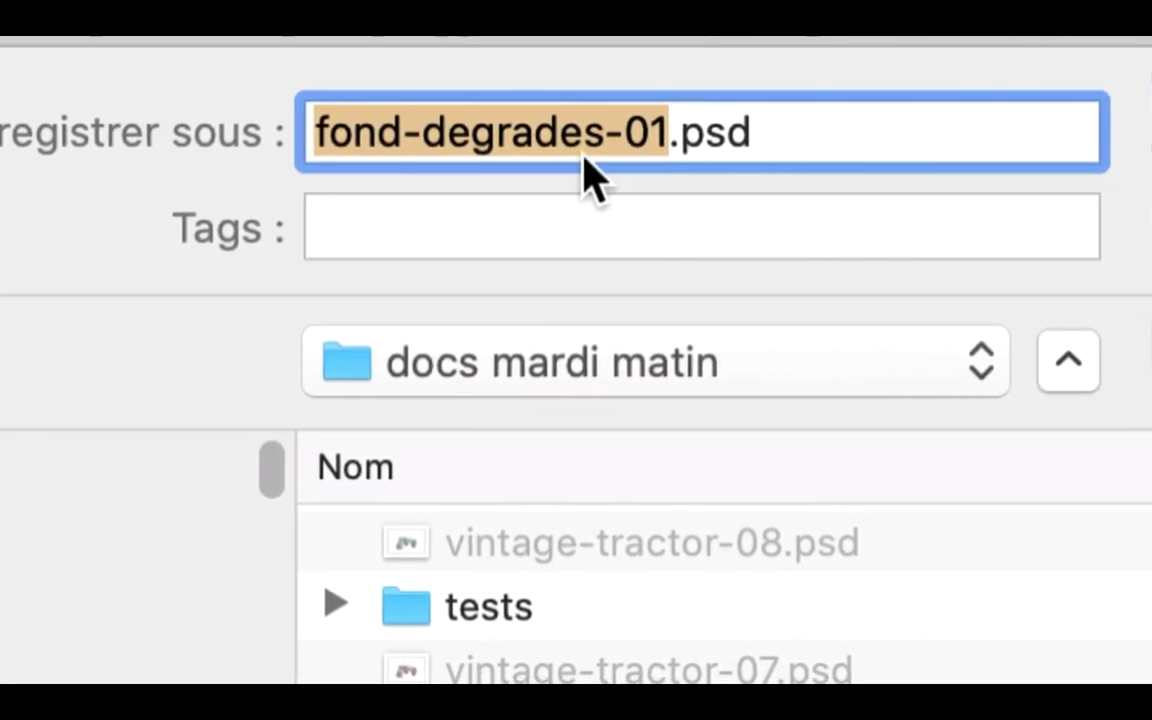
Create a folder named "doc mardi apres-midi" inside Desktop-2020 as the save location for fond-degrades-01.psd
click(583, 156)
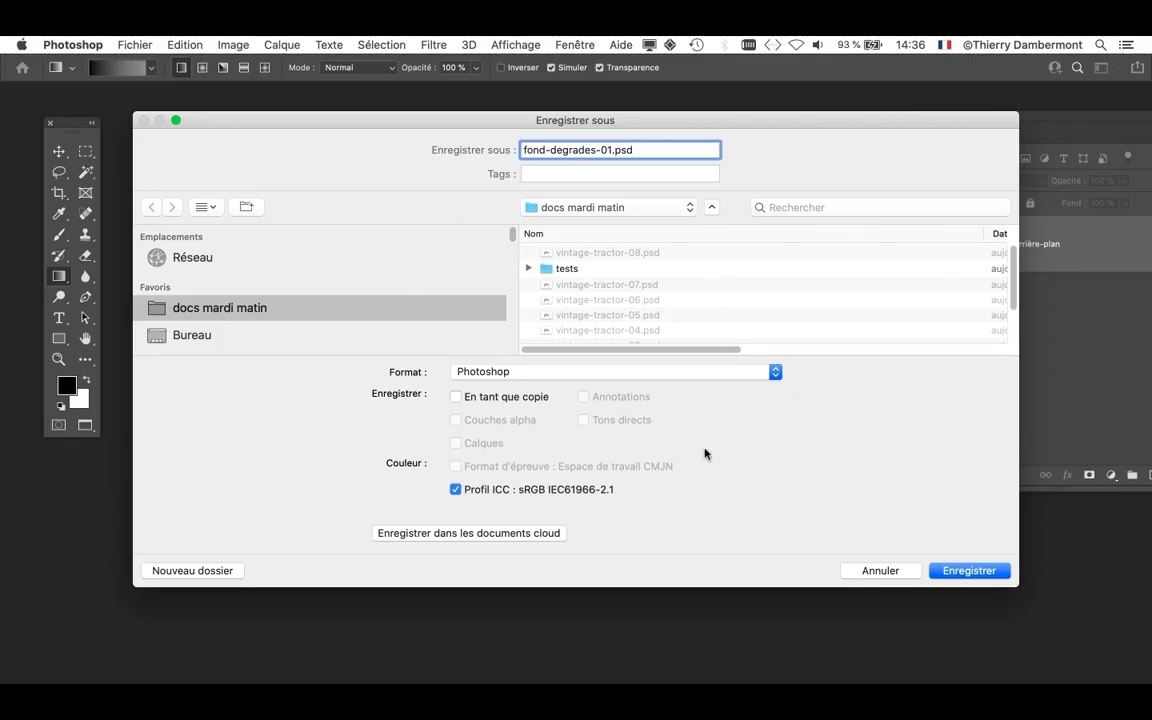
click(540, 207)
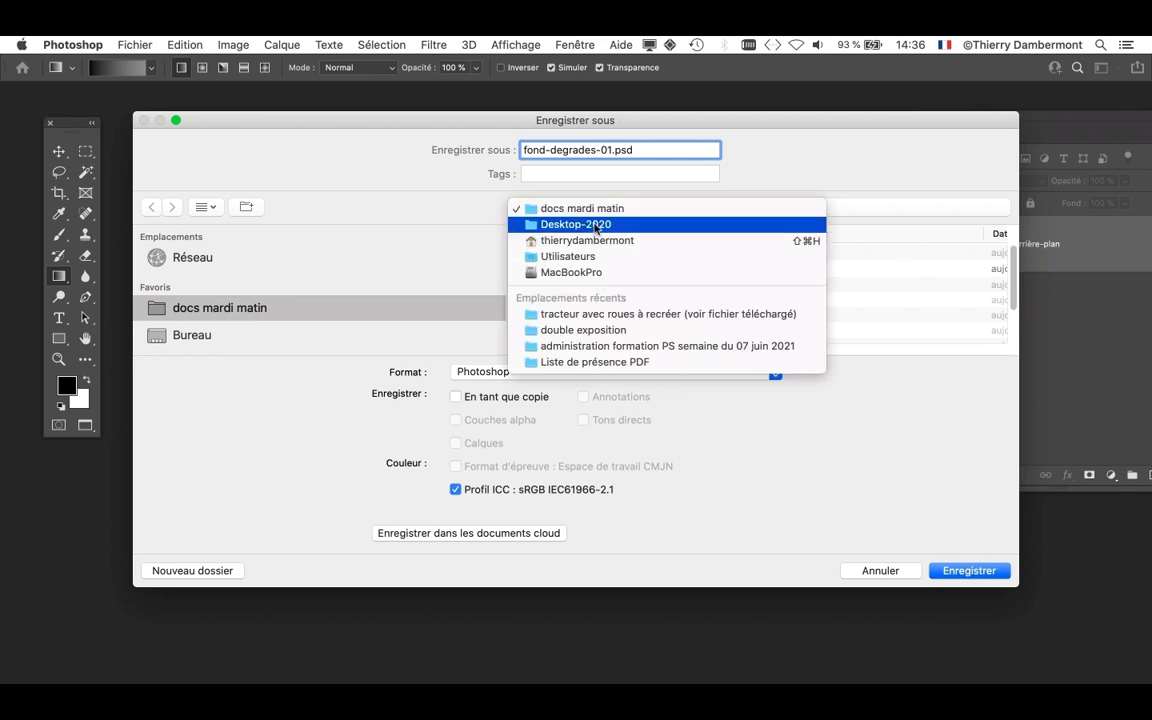
click(594, 226)
click(210, 570)
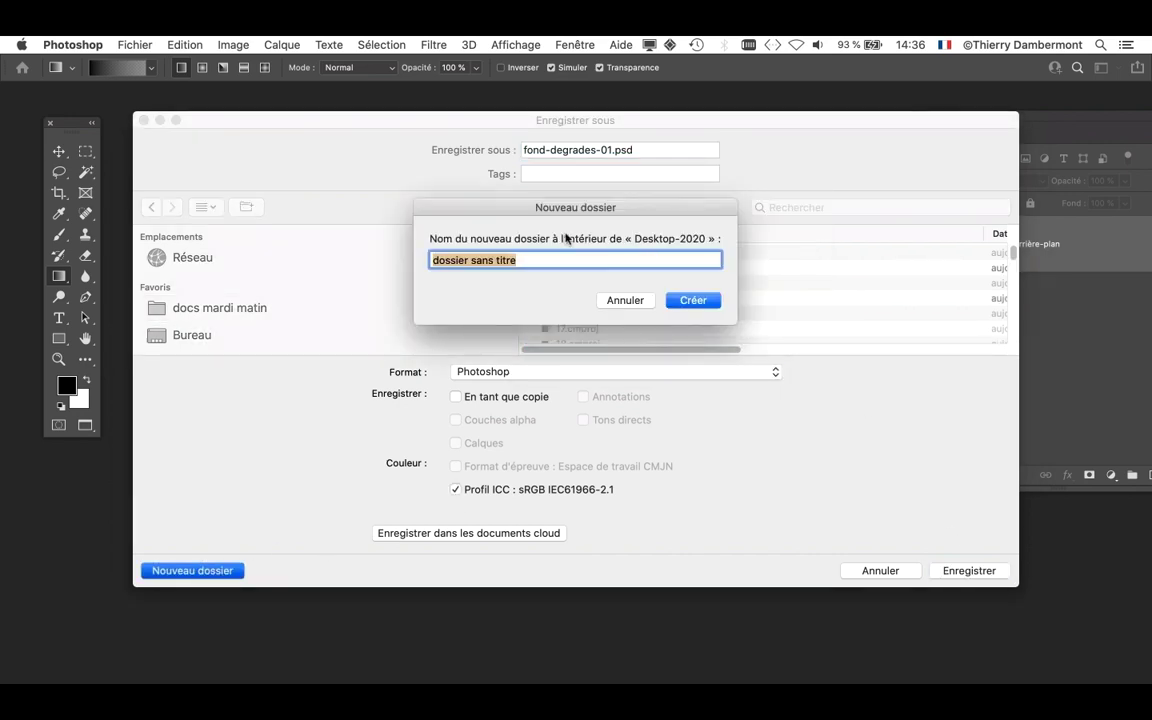
text(doc)
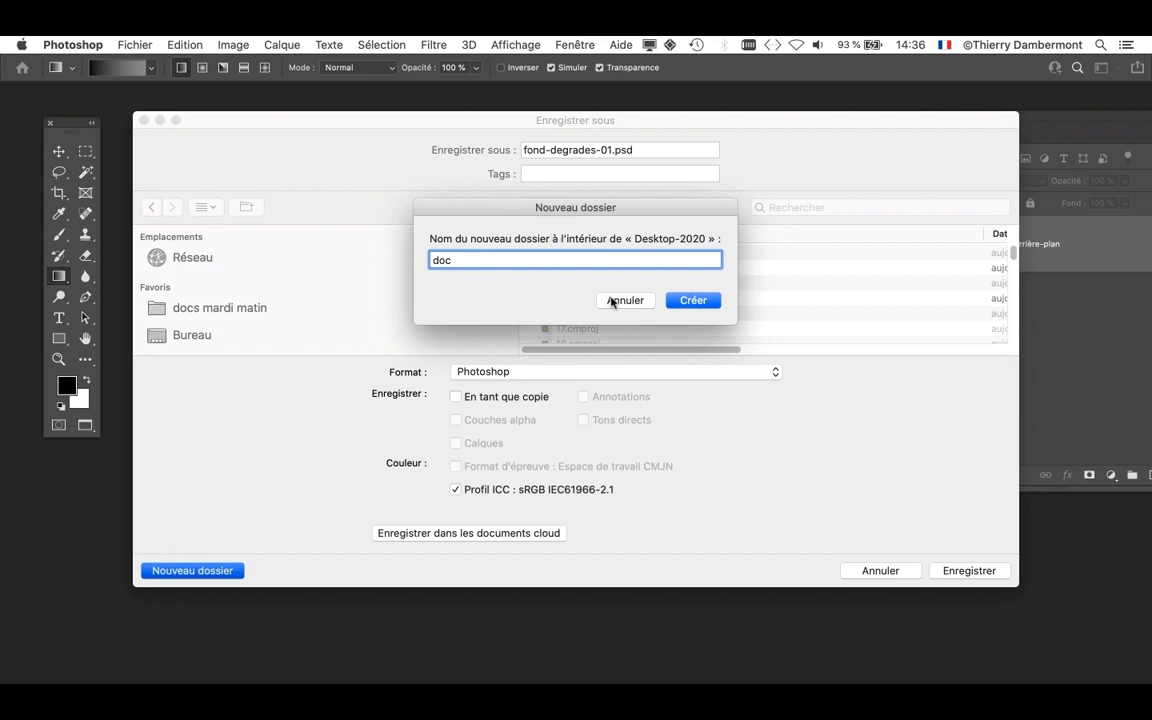
text(mardi apres-midi)
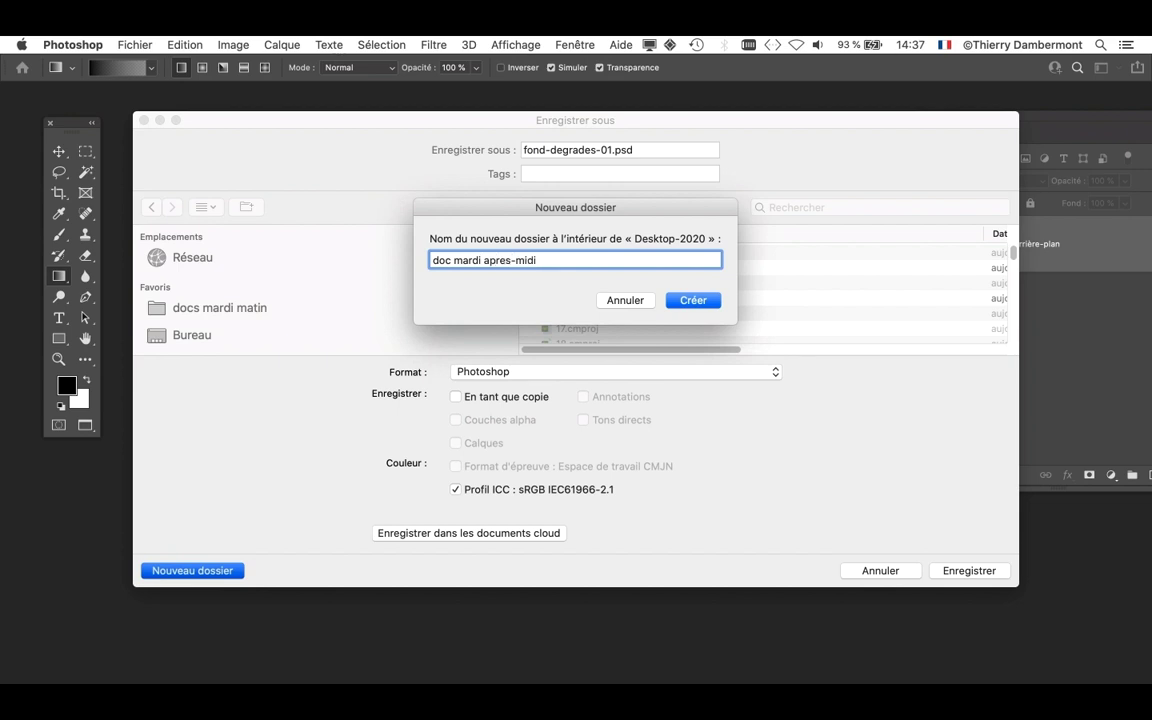
click(693, 300)
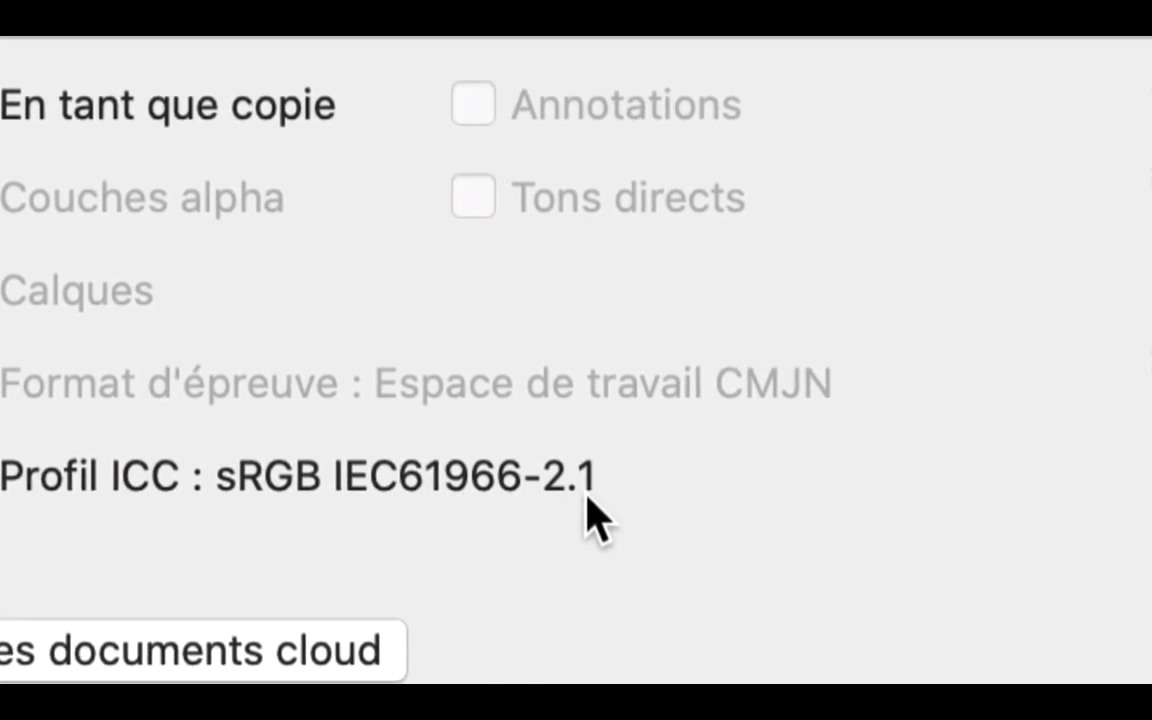
Save the document in Photoshop format with the sRGB IEC61966-2.1 ICC profile embedded
click(515, 484)
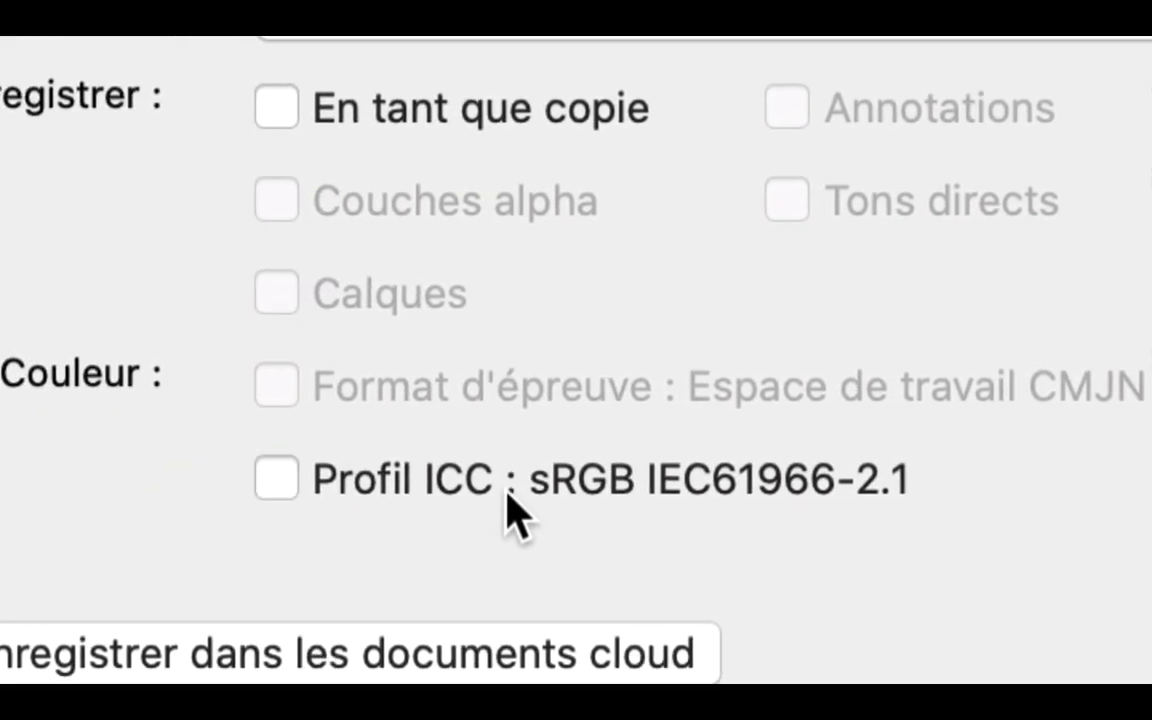
click(515, 512)
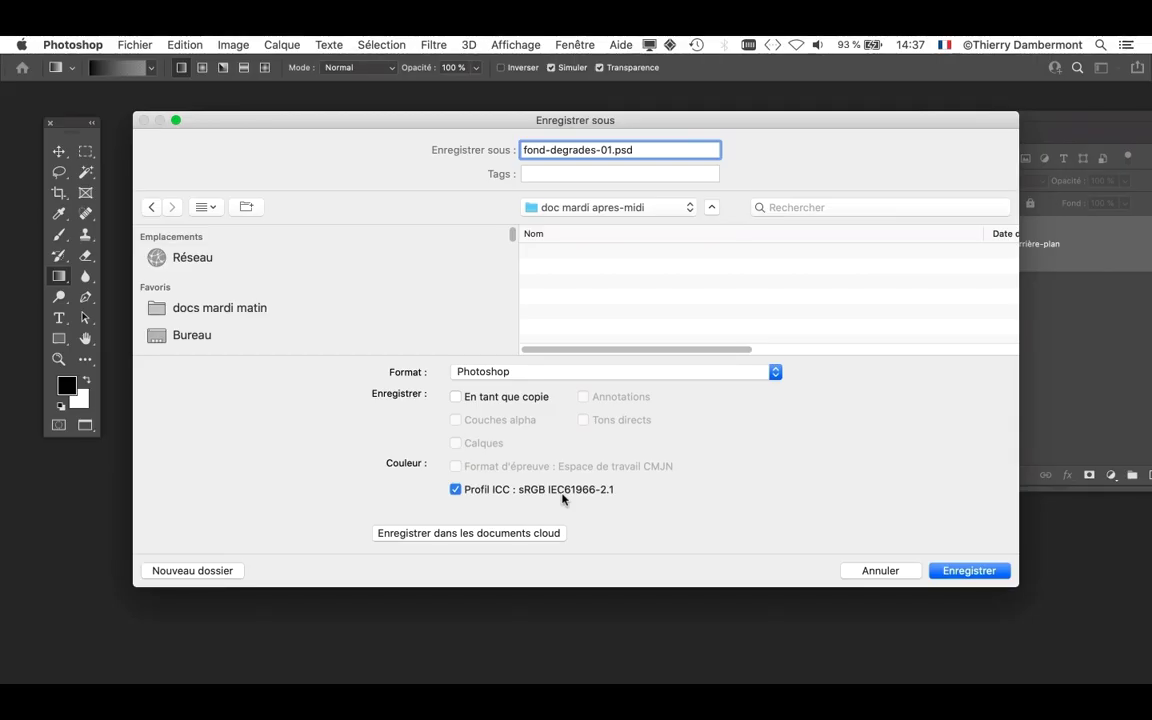
click(970, 571)
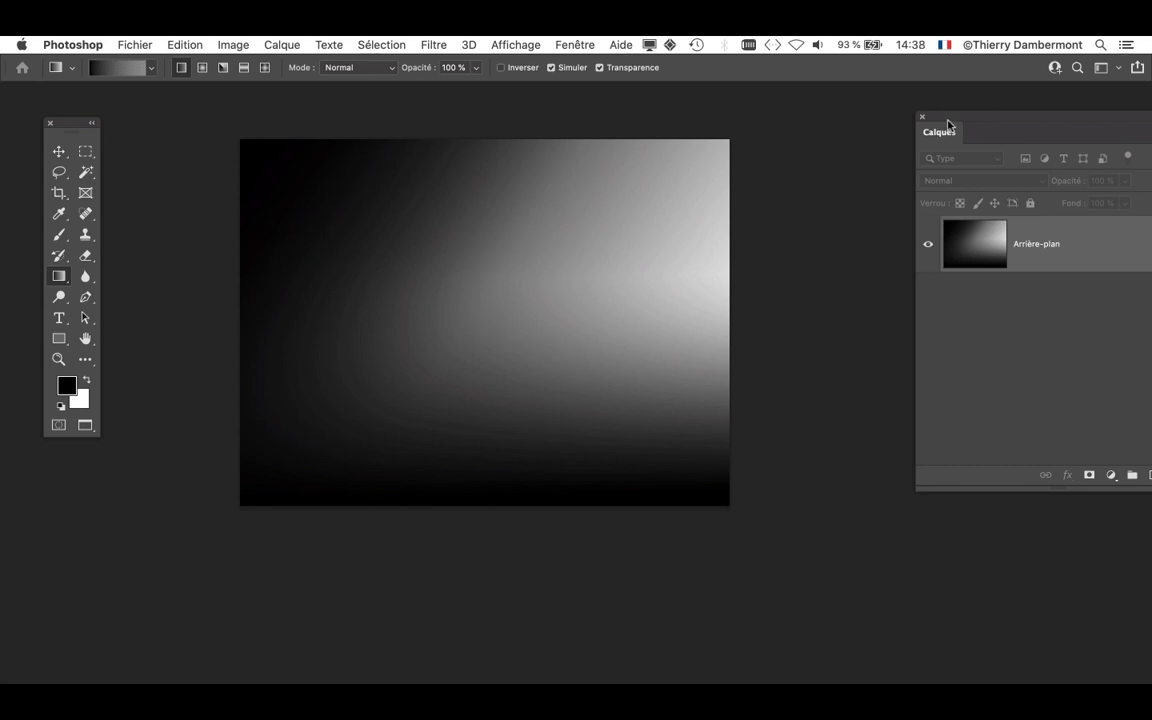
Bring the whole Calques panel into view, start Importer et incorporer and select vintage-tractor-08.psd in docs mardi matin
drag(938, 124, 806, 173)
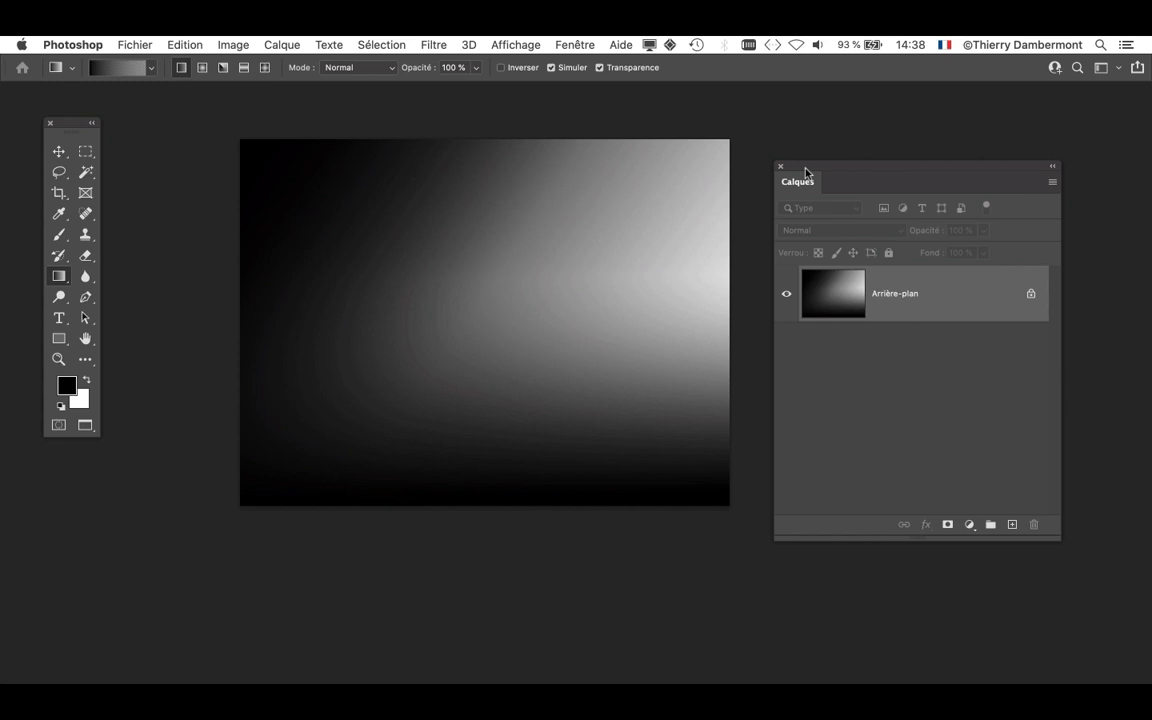
click(135, 45)
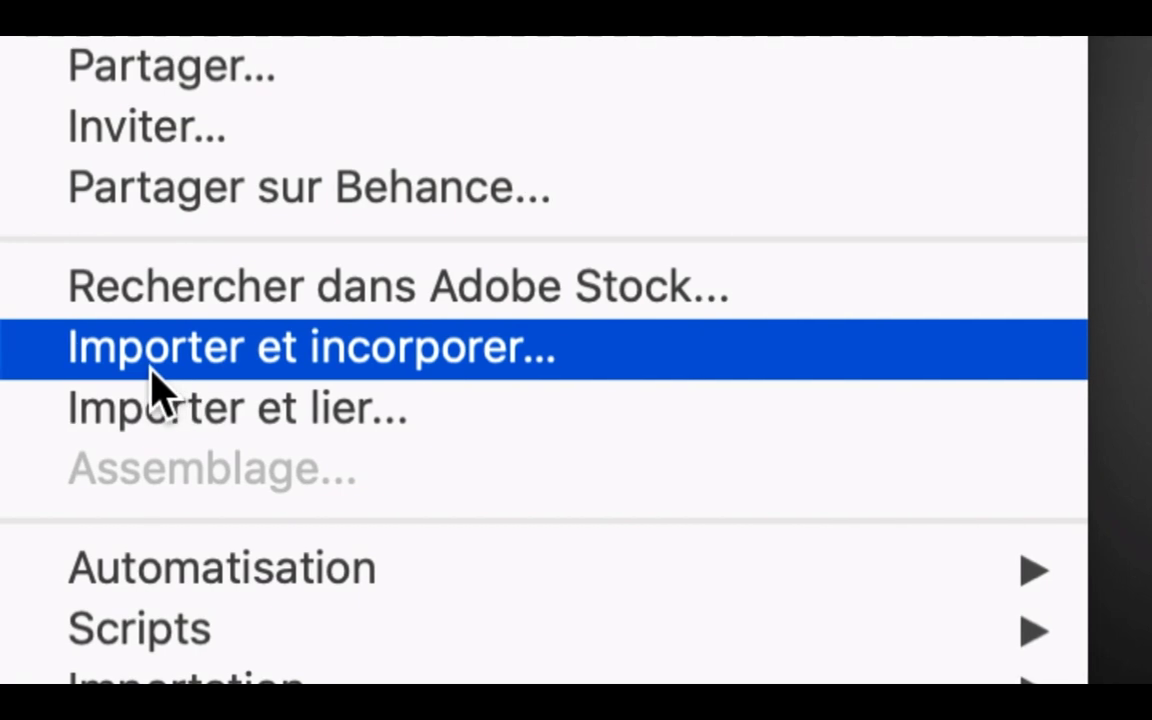
click(151, 370)
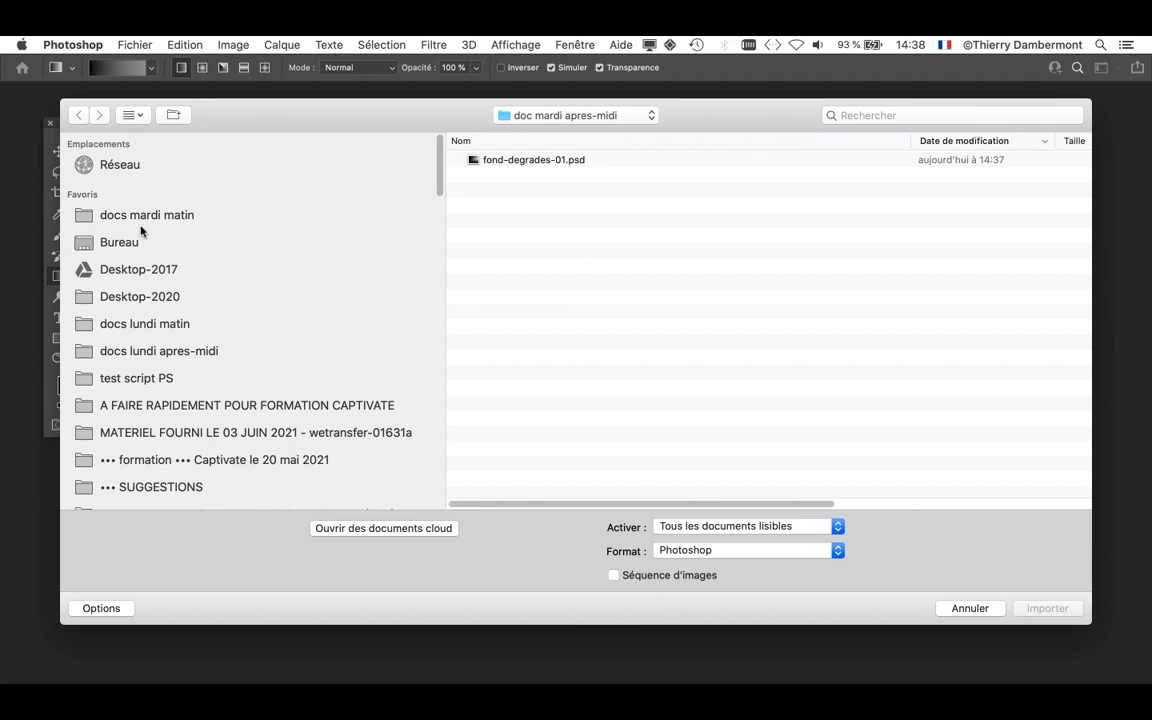
click(142, 222)
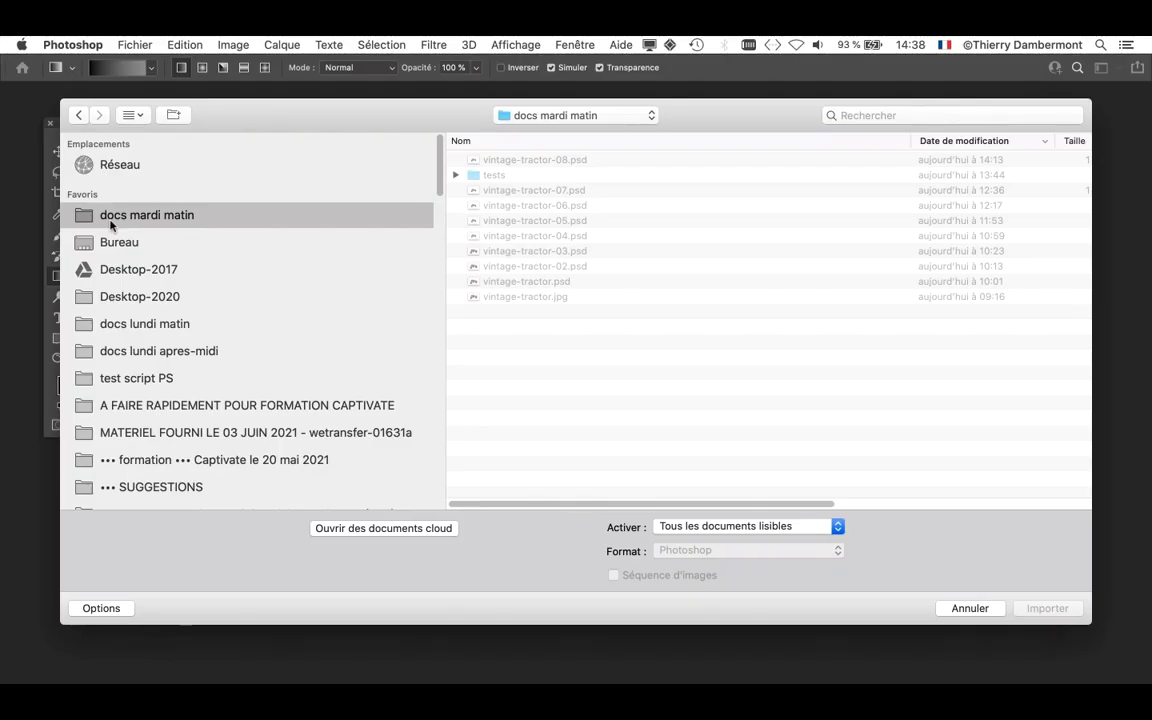
click(570, 160)
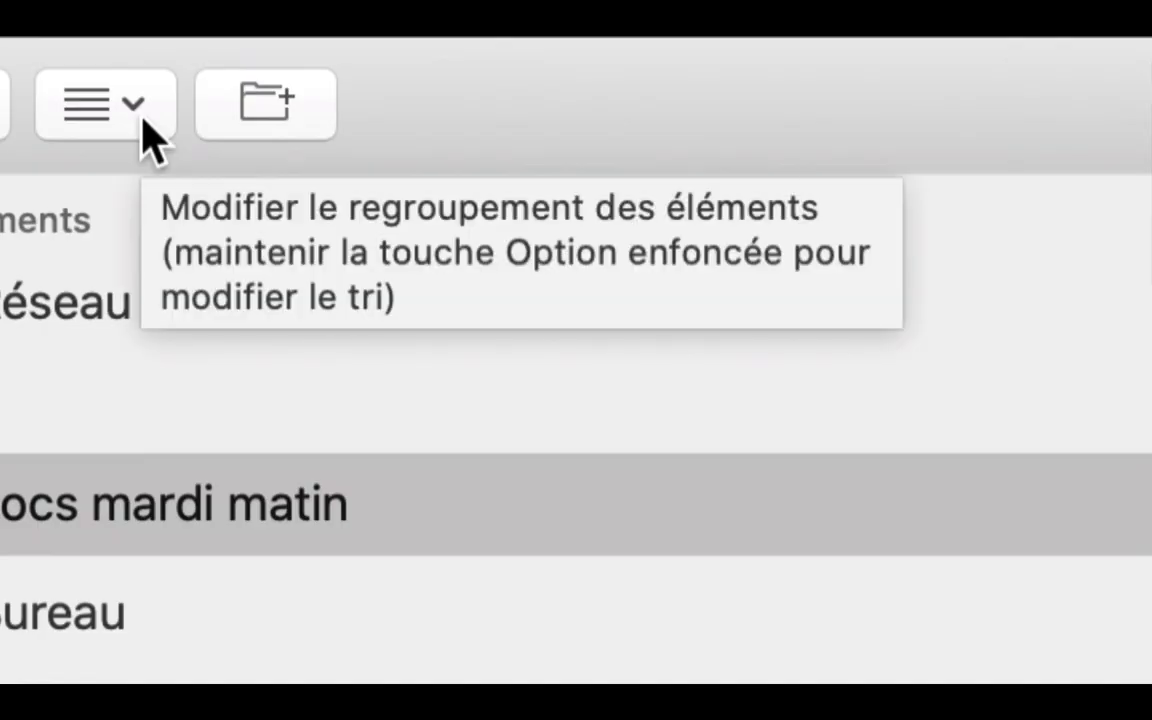
Display the docs mardi matin files as icons in a narrower import dialog and preview vintage-tractor-08.psd enlarged
click(141, 118)
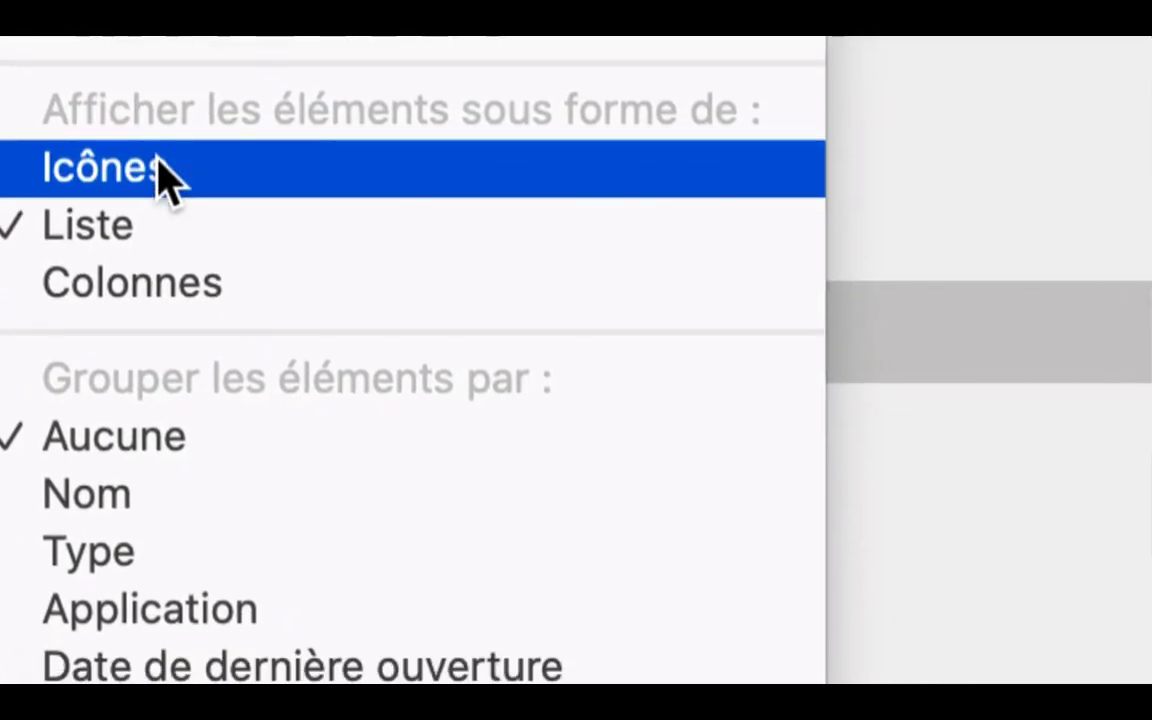
click(160, 175)
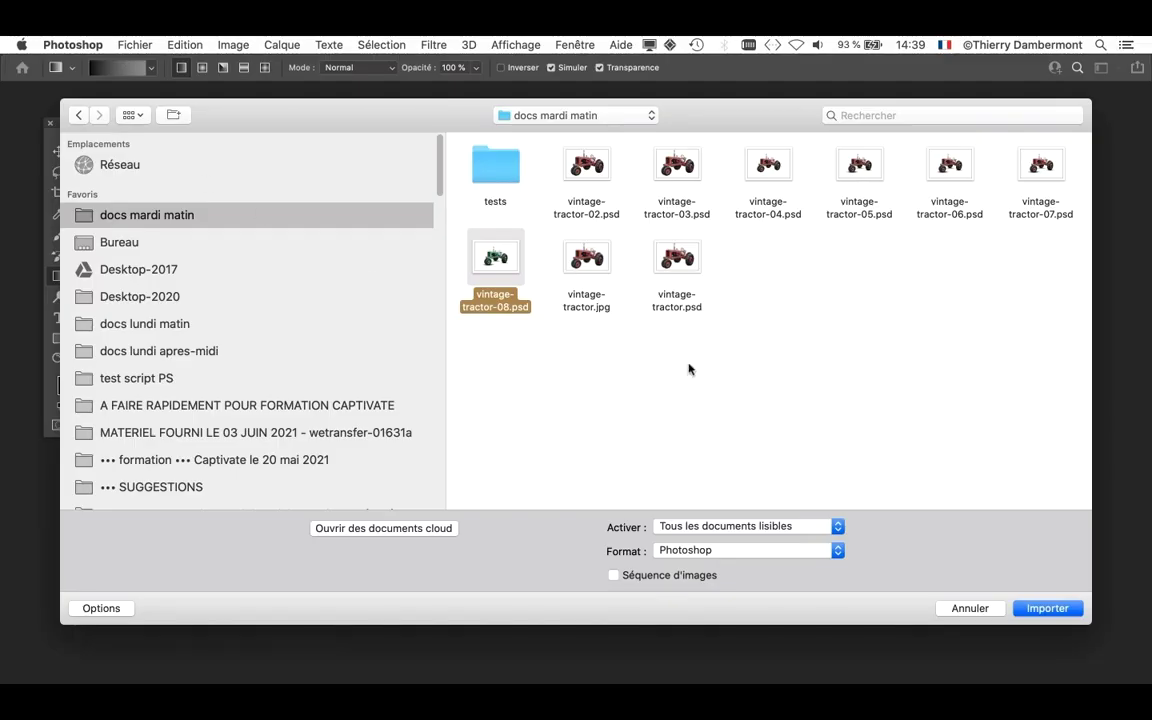
drag(1090, 622, 895, 614)
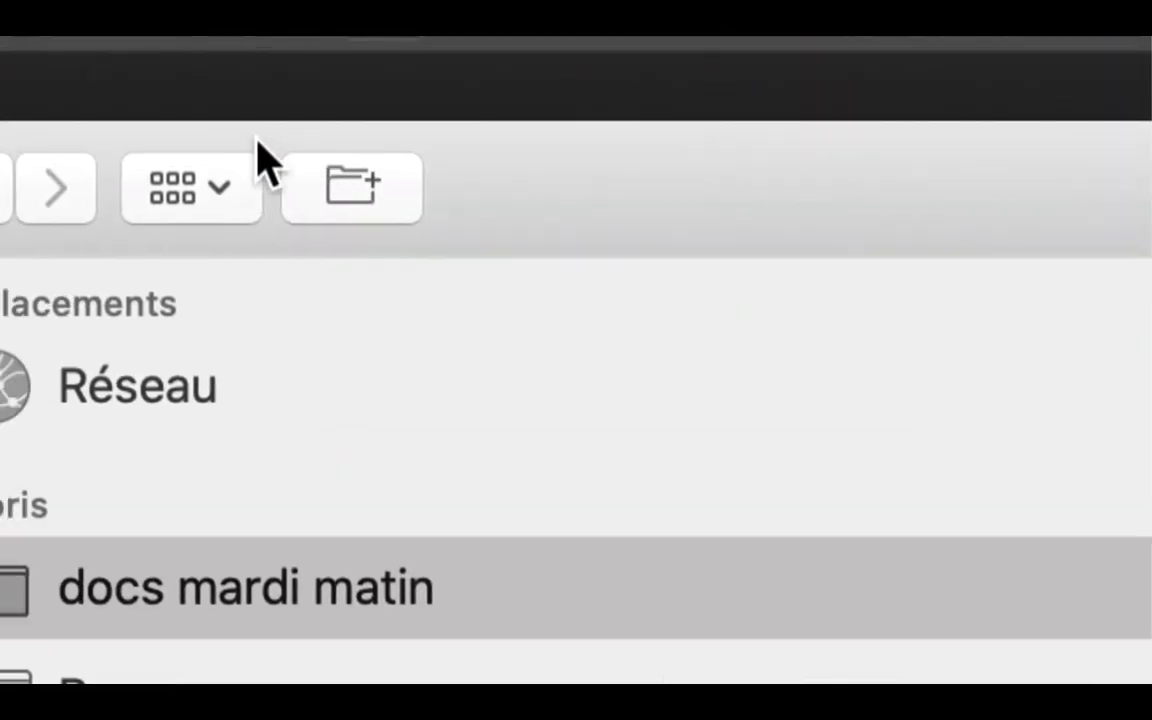
click(246, 152)
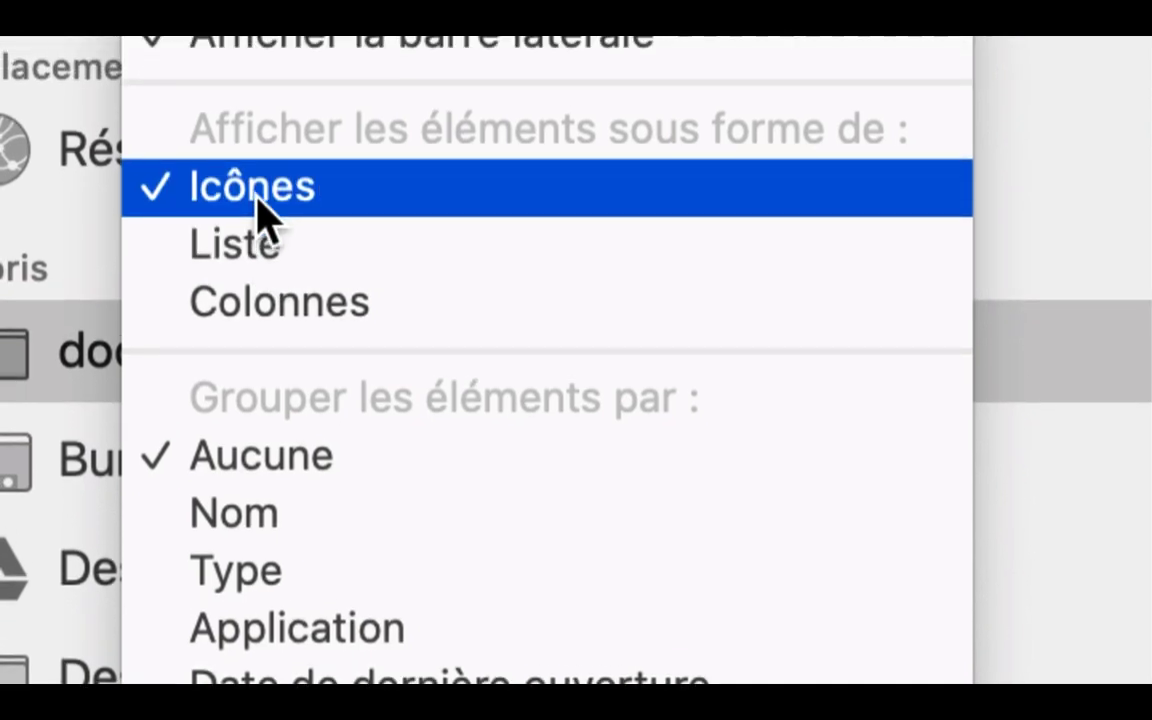
click(262, 207)
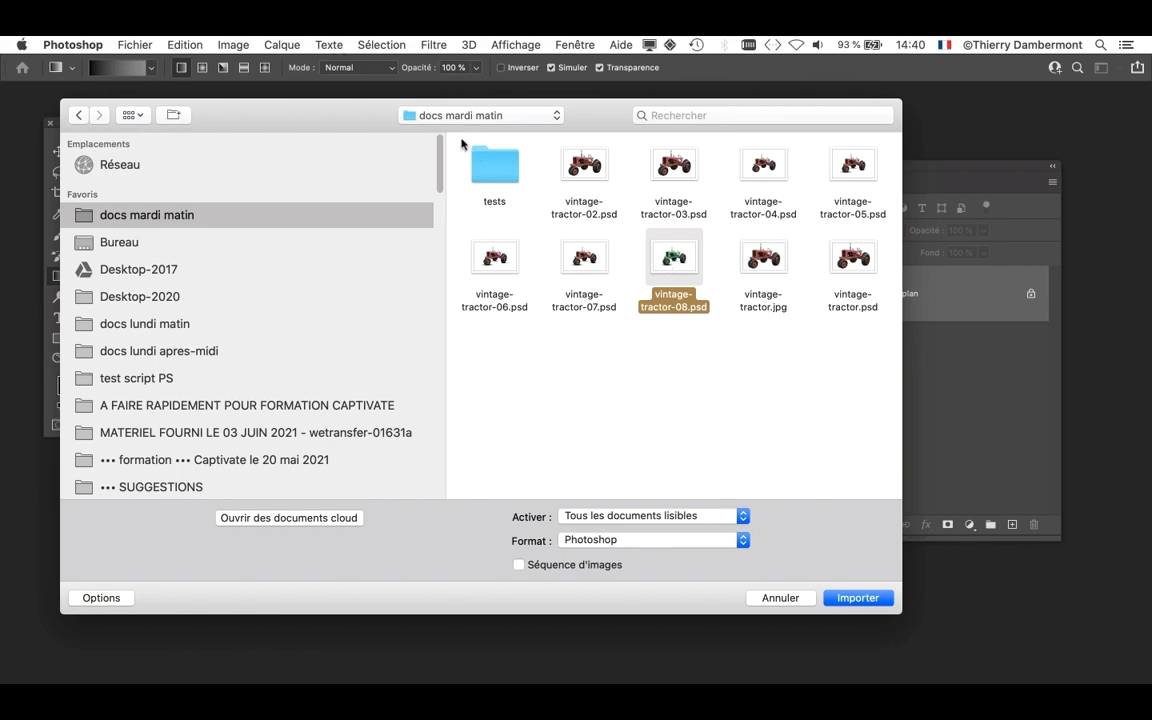
drag(347, 118, 424, 131)
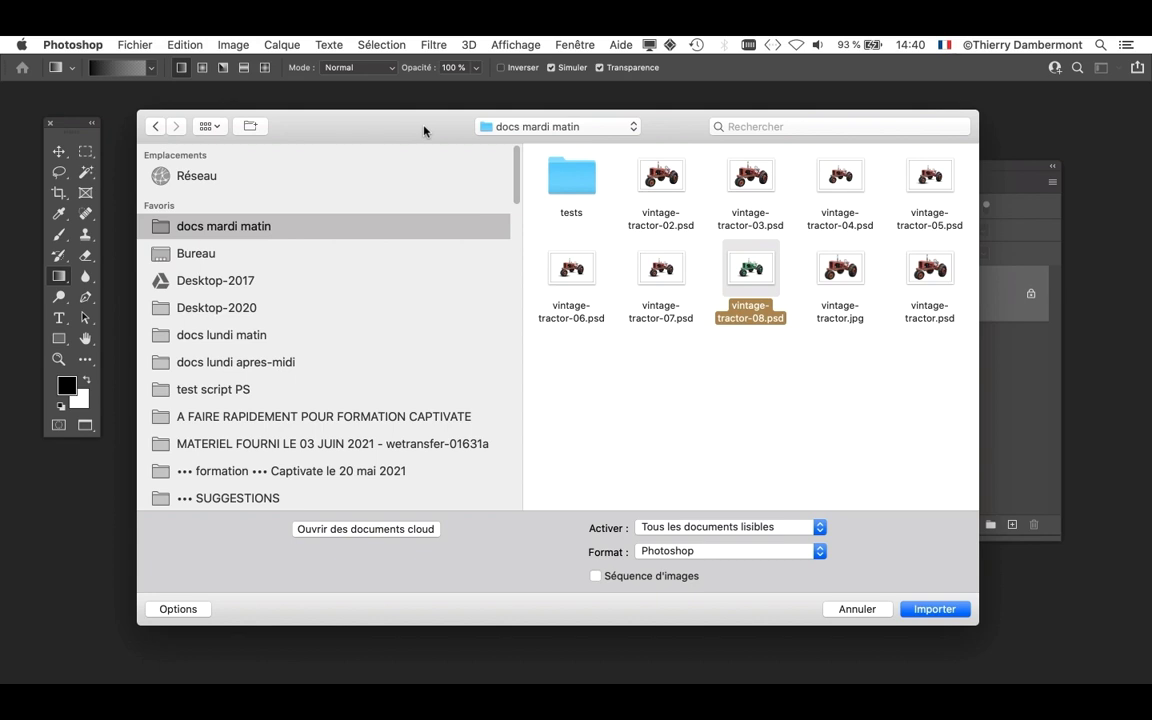
click(213, 127)
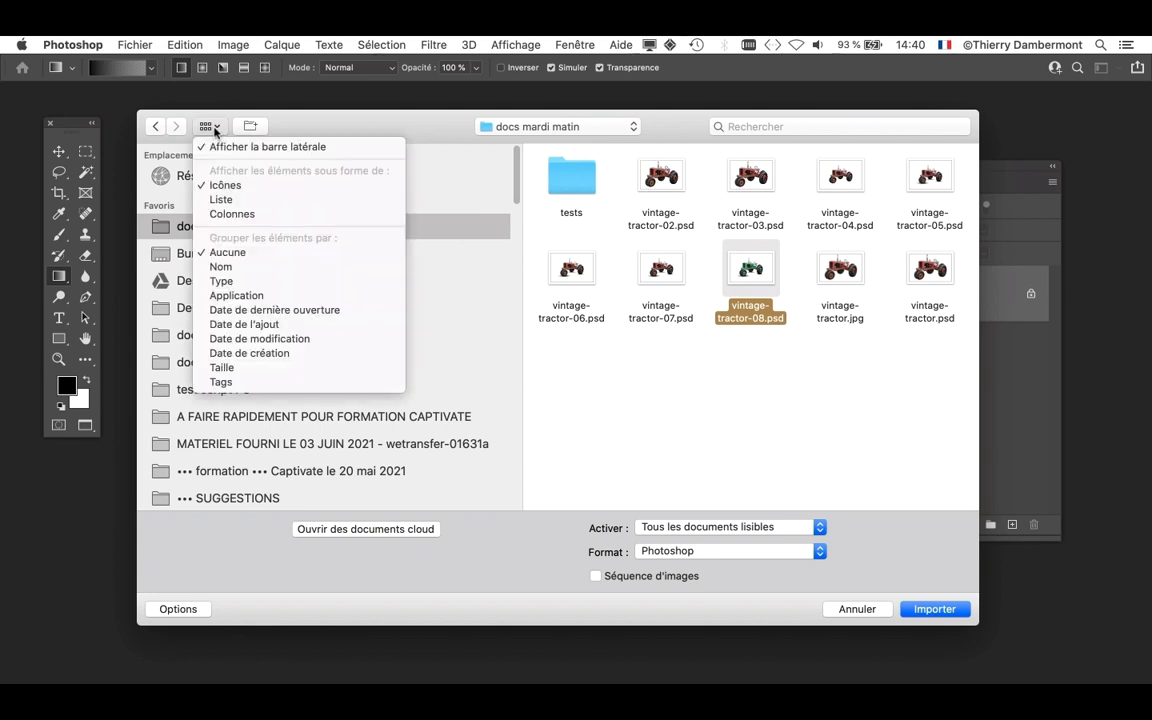
click(235, 184)
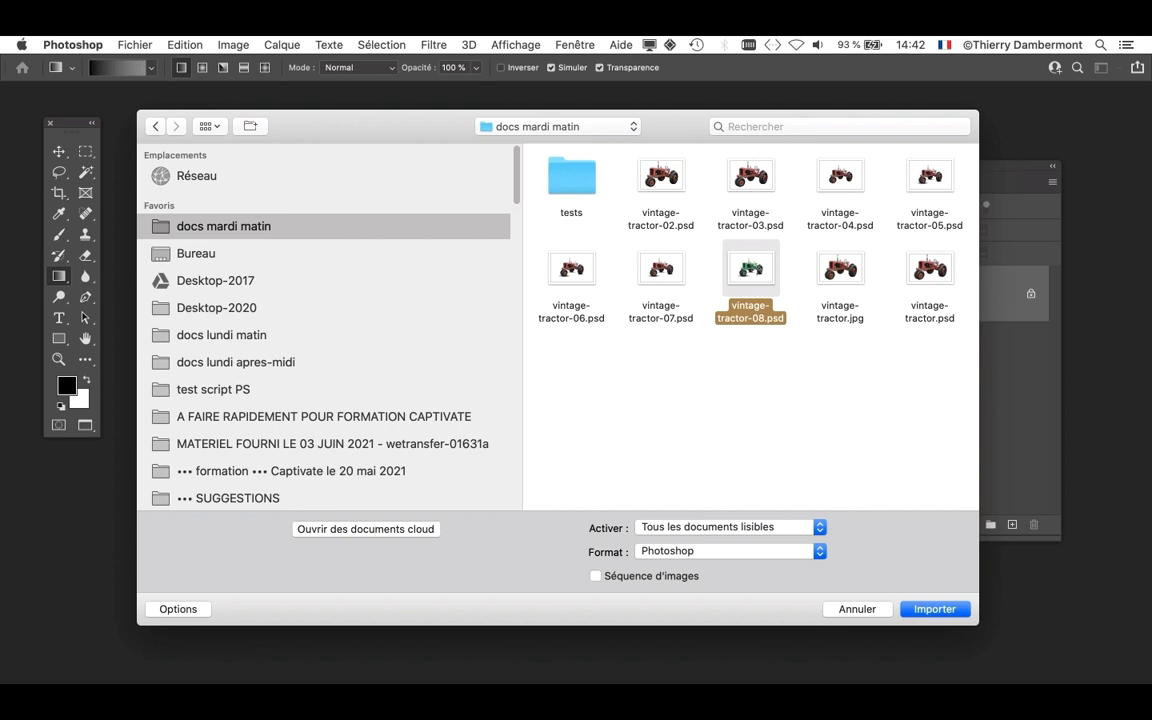
key(space)
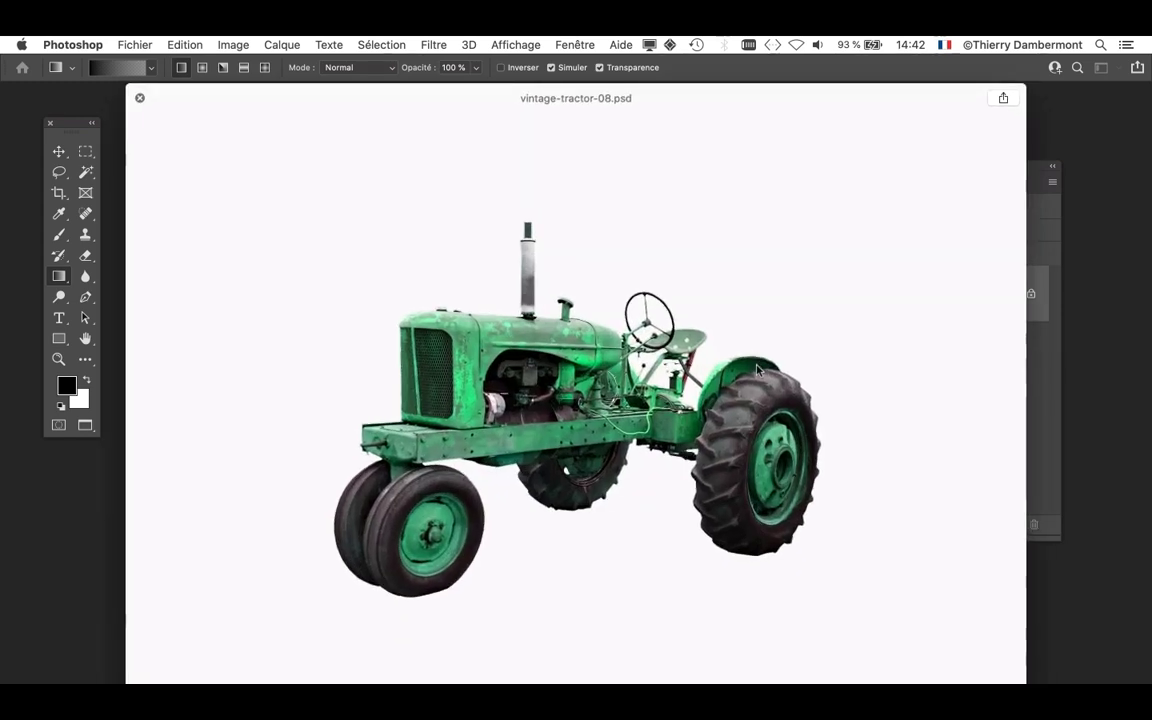
click(140, 98)
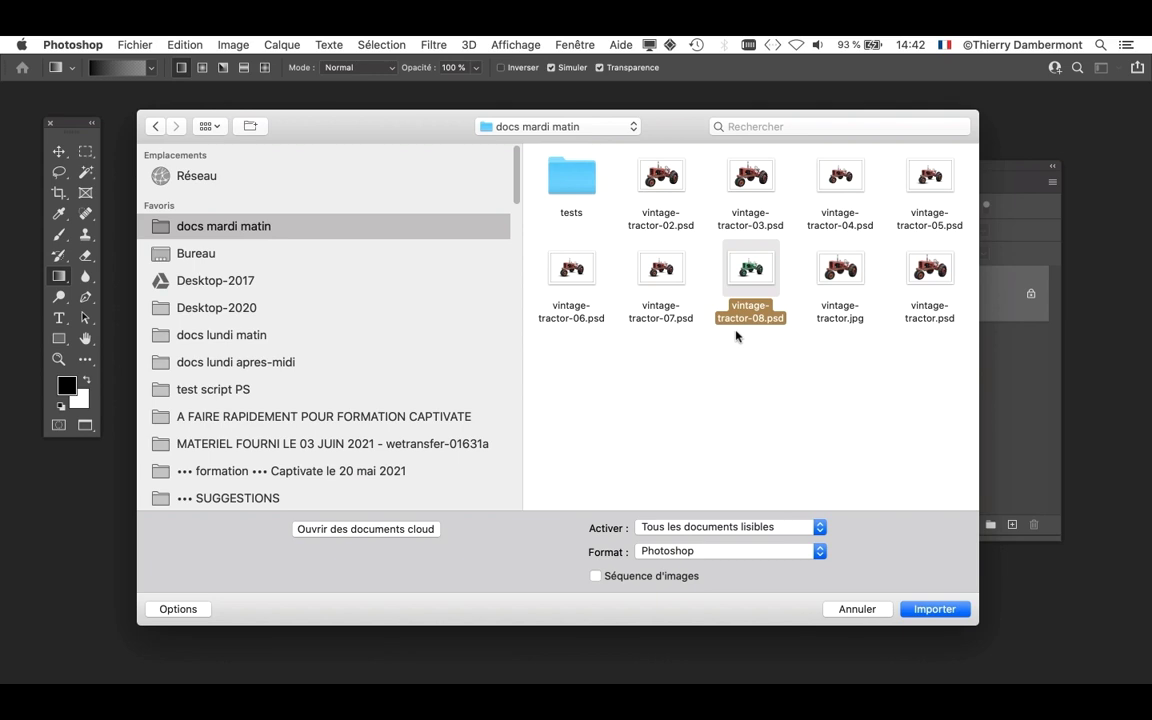
Return the file display to a list, import vintage-tractor-08.psd as an embedded object and validate its placement
click(219, 128)
click(216, 203)
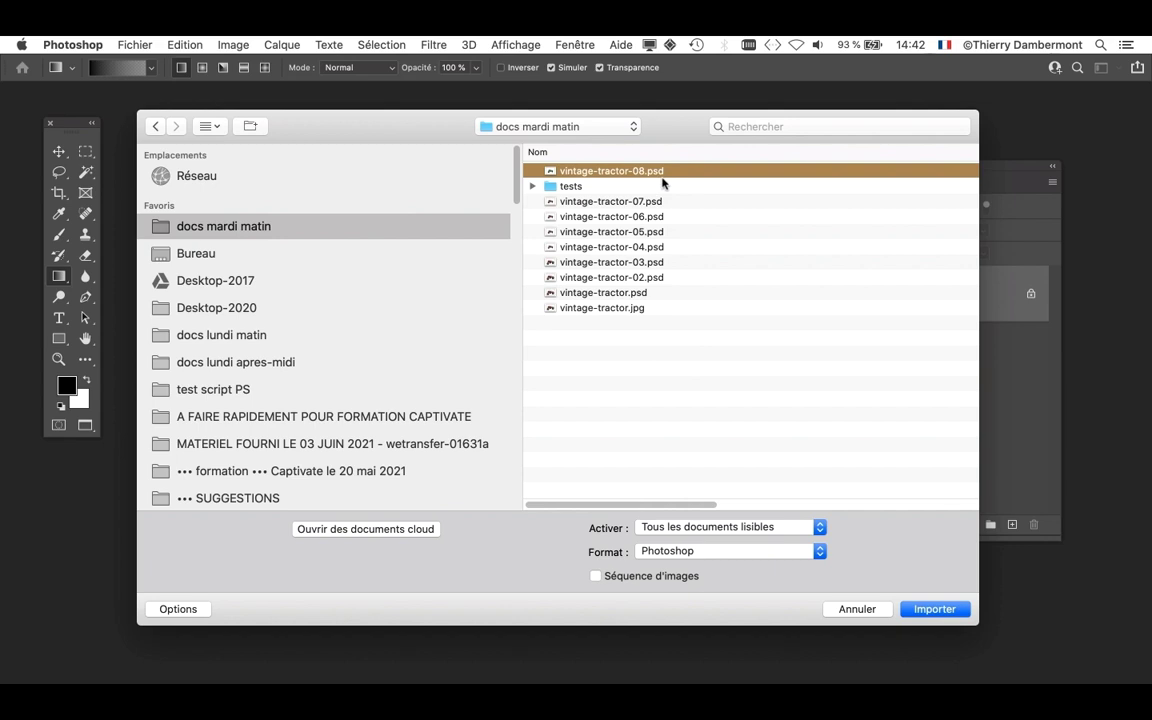
click(932, 610)
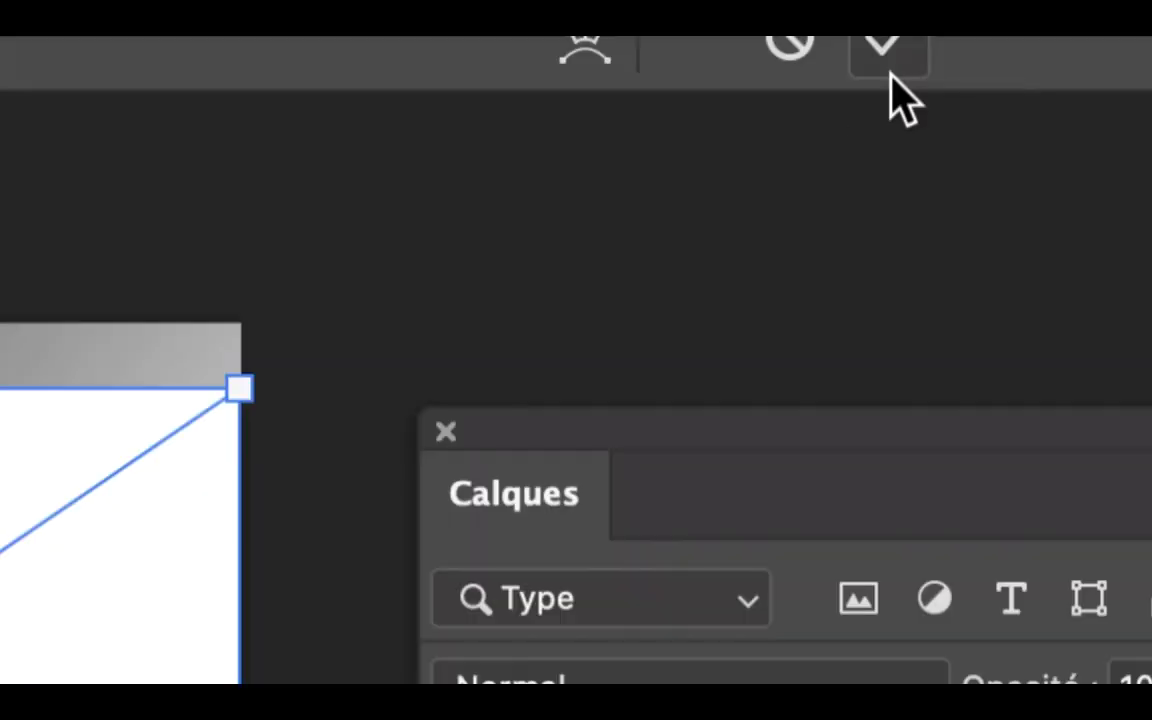
click(892, 68)
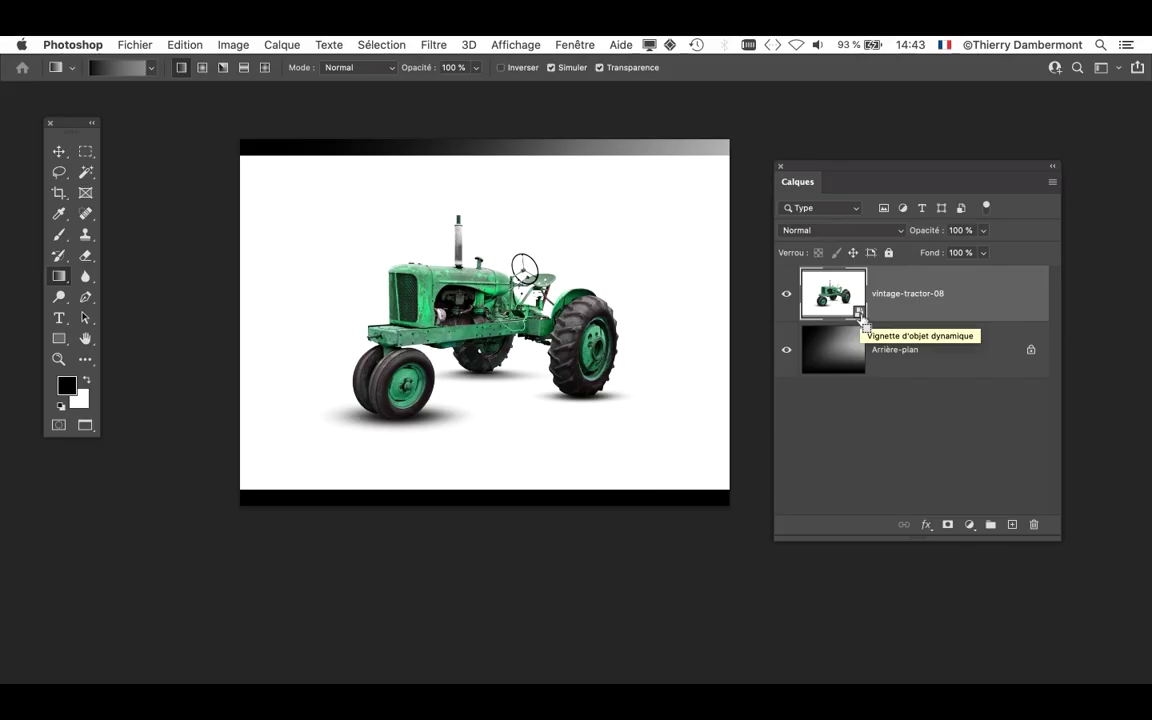
Set the standard windowed screen mode, fit the document window beside the Calques panel and move the toolbox clear of the image
key(f)
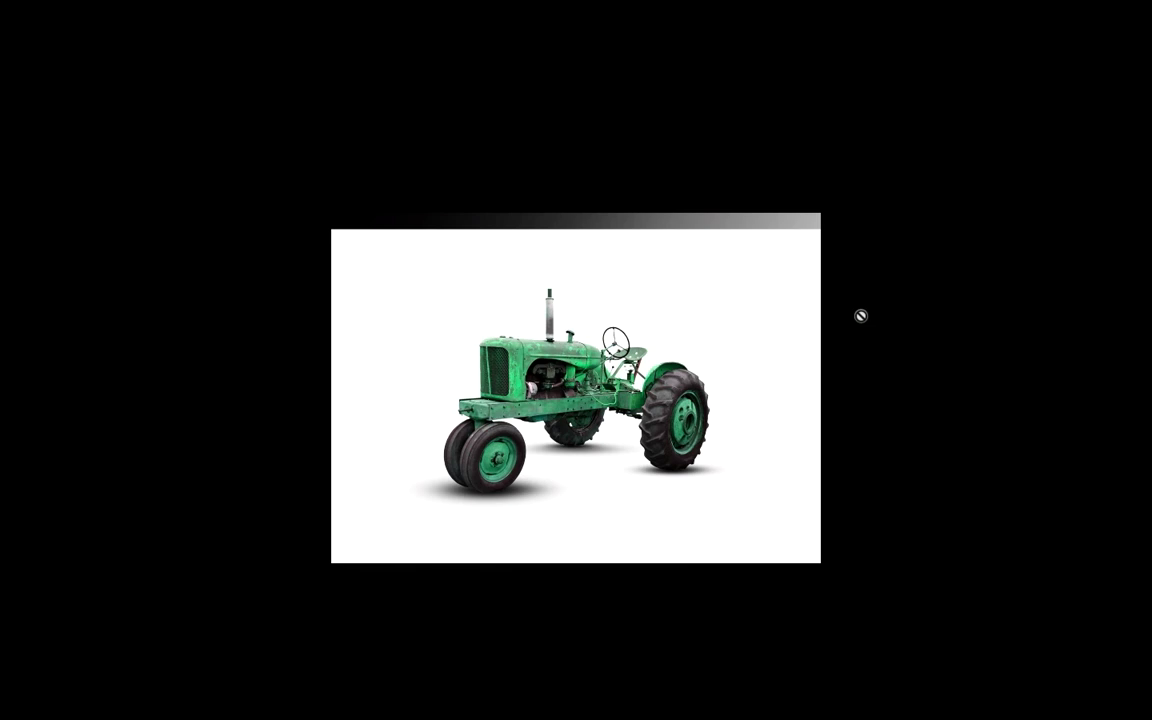
key(f)
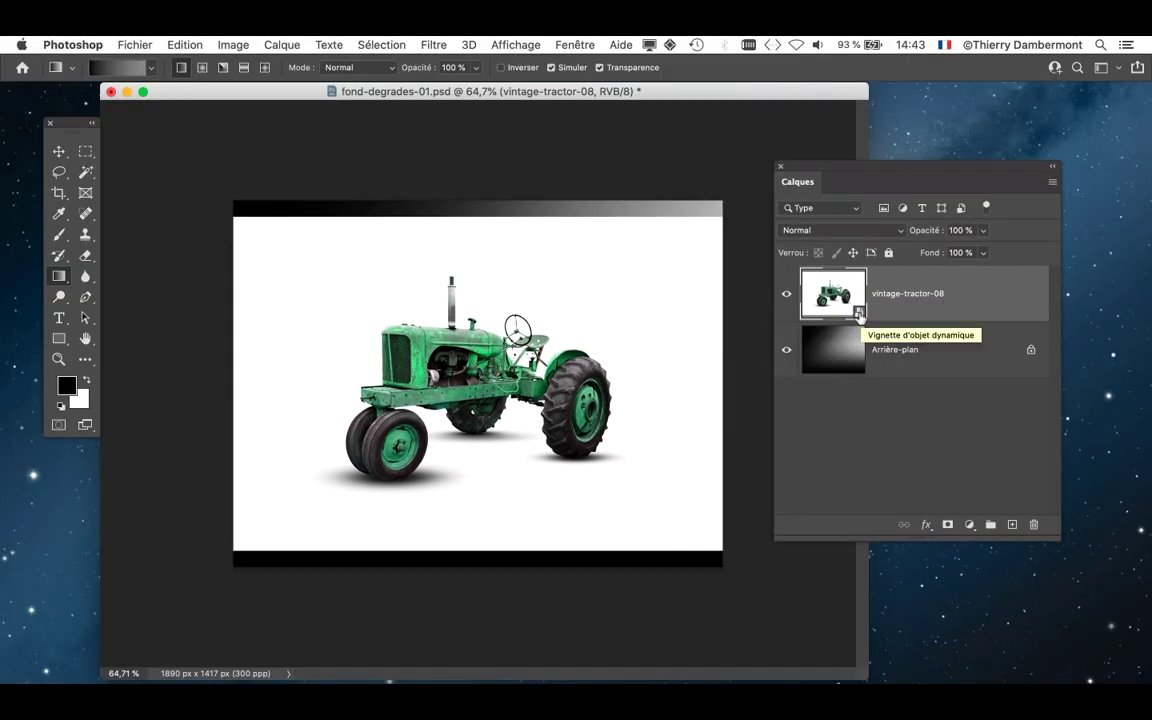
drag(593, 97, 500, 104)
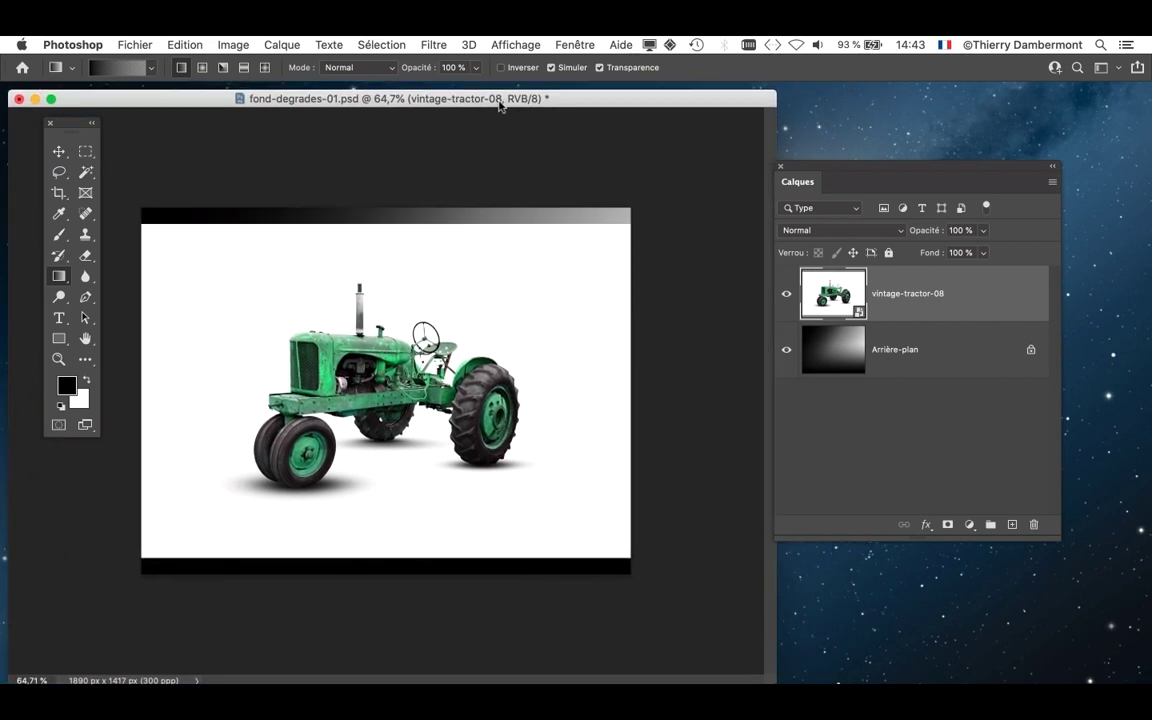
drag(775, 683, 740, 697)
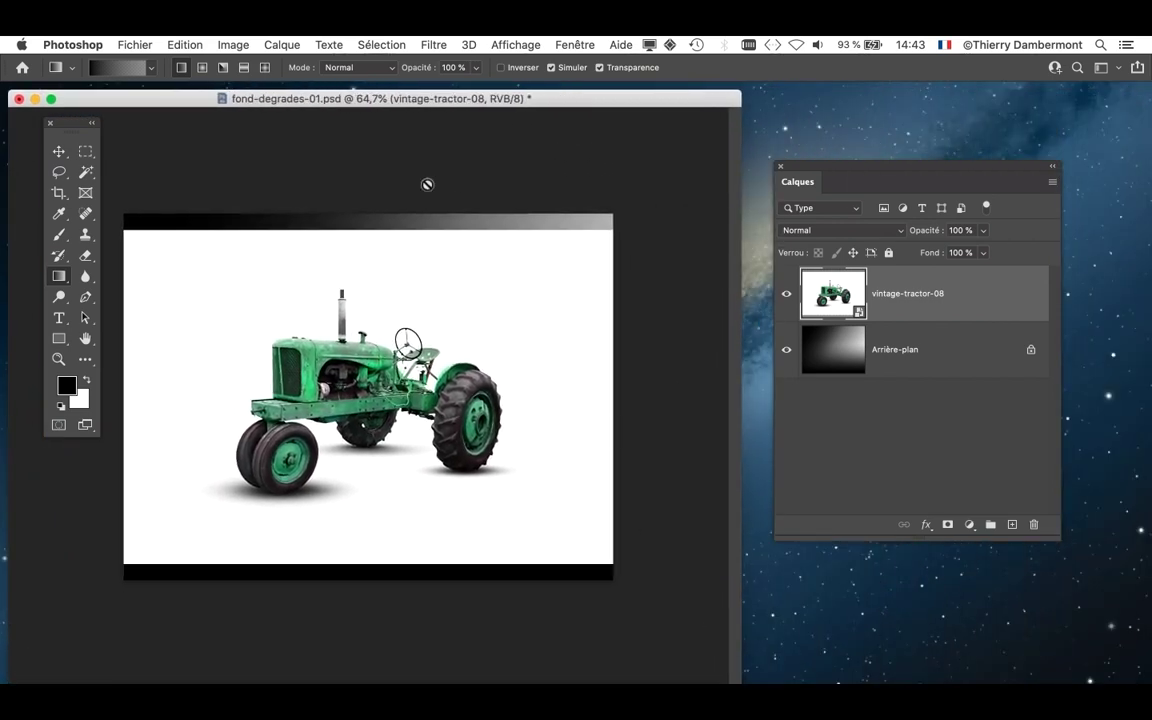
drag(76, 124, 105, 106)
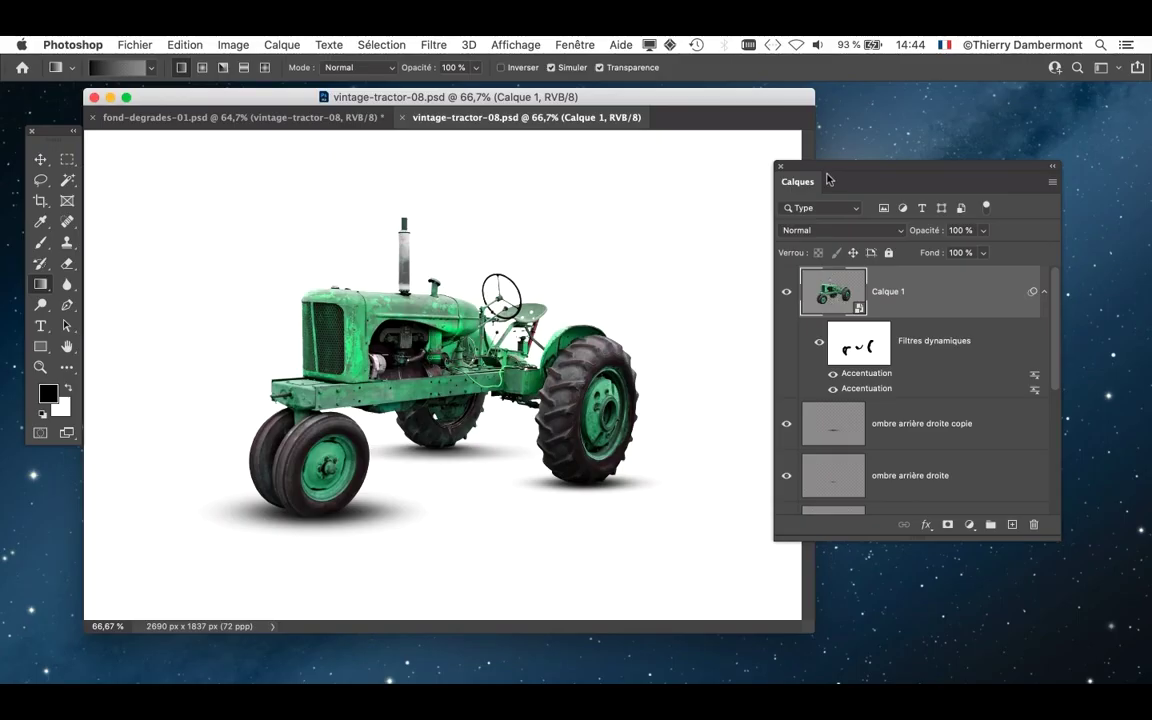
Move the Calques panel clear of the tractor document and switch to fond-degrades-01.psd and back to vintage-tractor-08.psd
drag(828, 179, 943, 180)
mouse_move(651, 99)
mouse_down()
mouse_move(878, 133)
mouse_move(668, 106)
mouse_up()
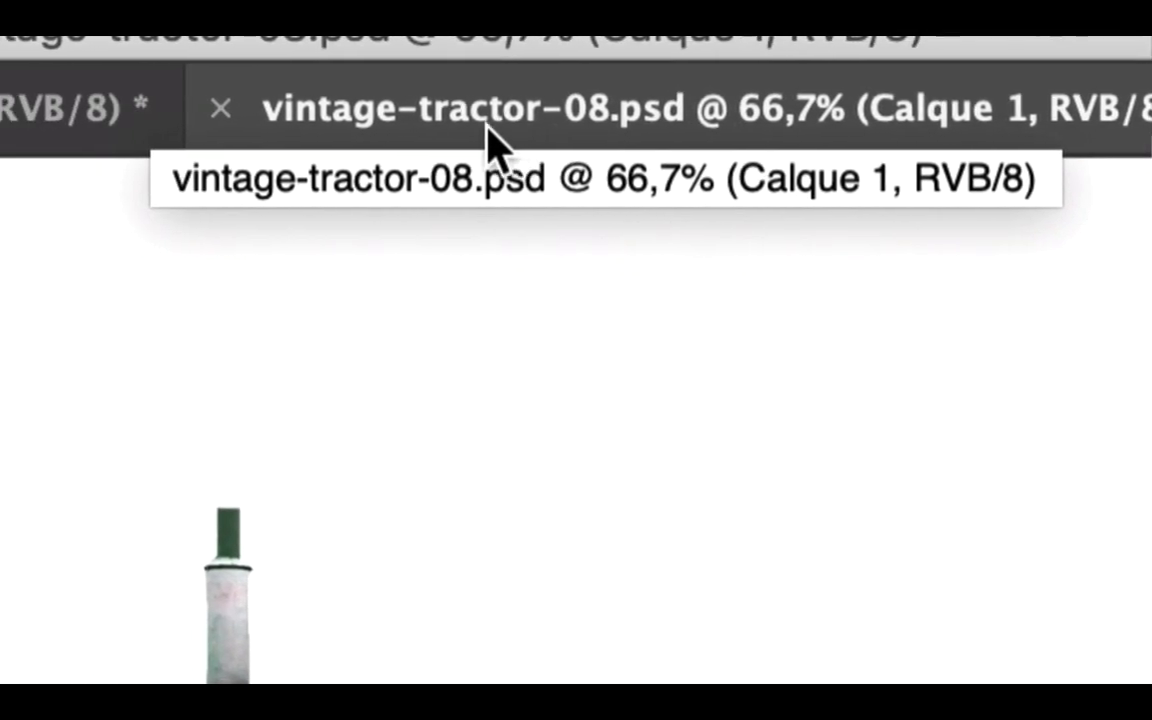
click(224, 142)
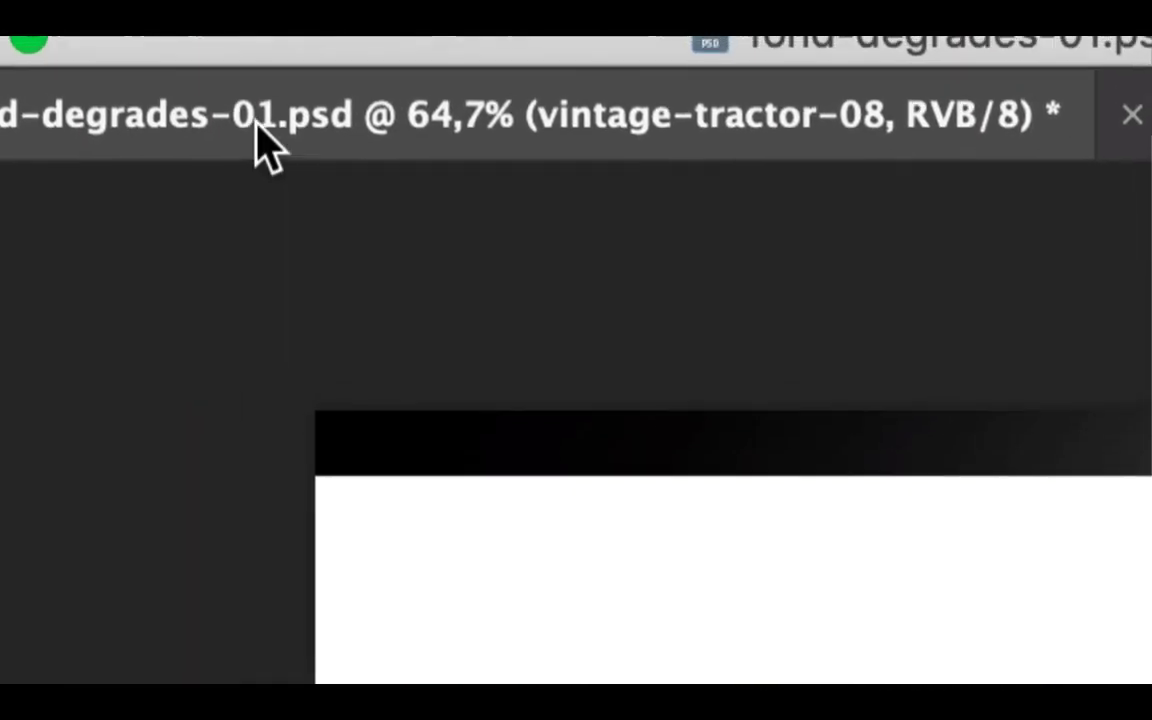
click(486, 142)
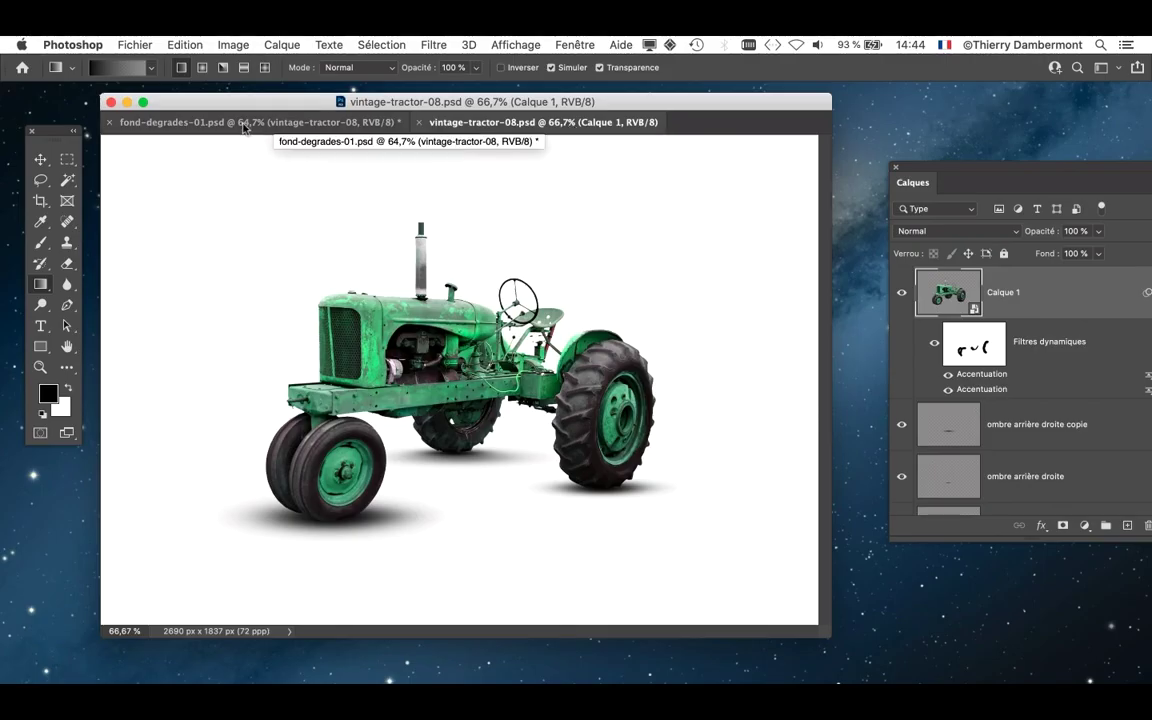
Compare fond-degrades-01.psd with the opened vintage-tractor-08.psd object by alternating between them, and raise the Calques panel
click(262, 122)
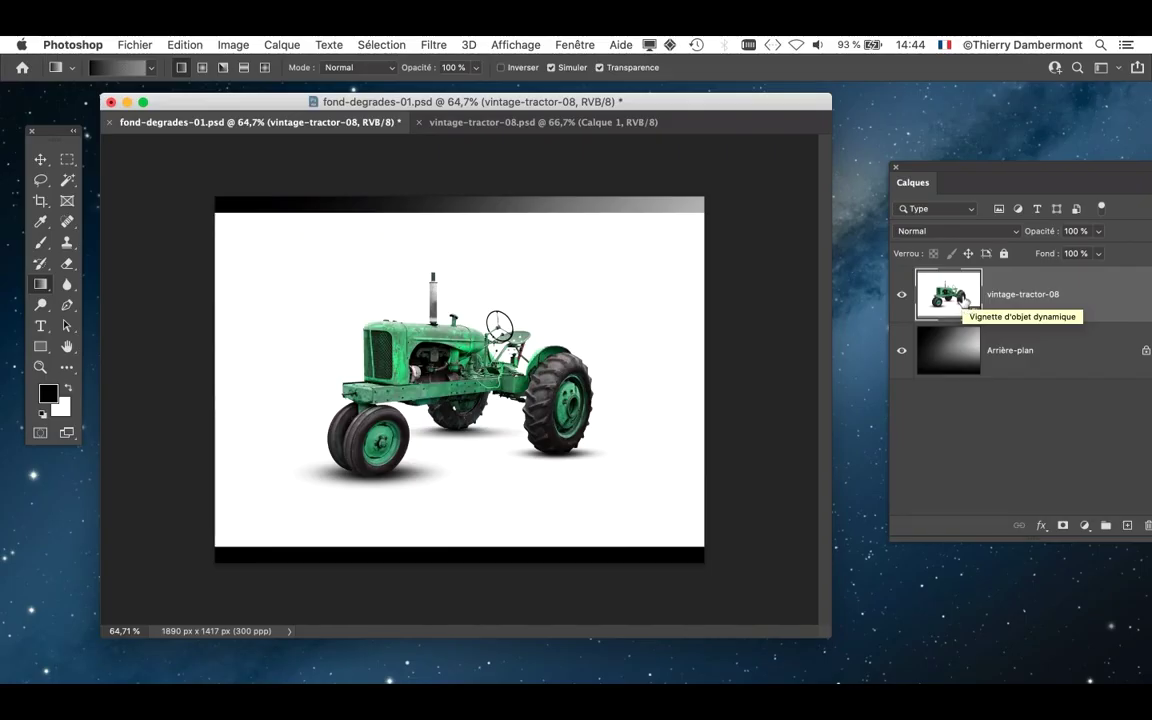
click(487, 124)
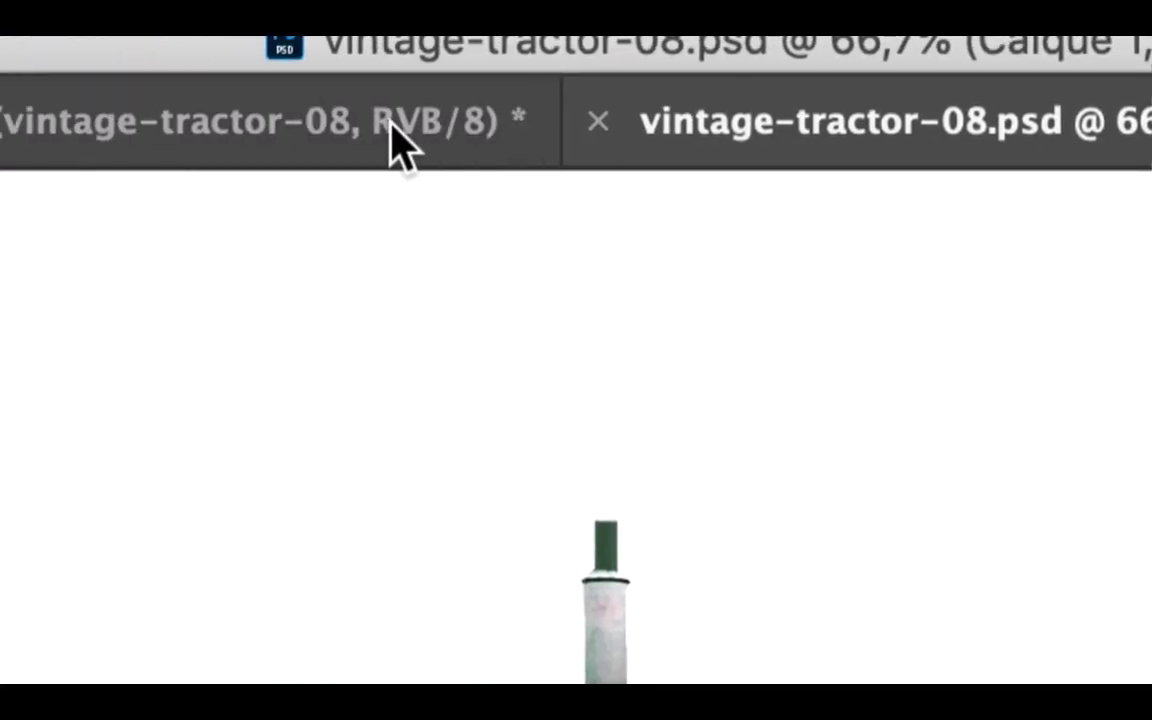
click(20, 112)
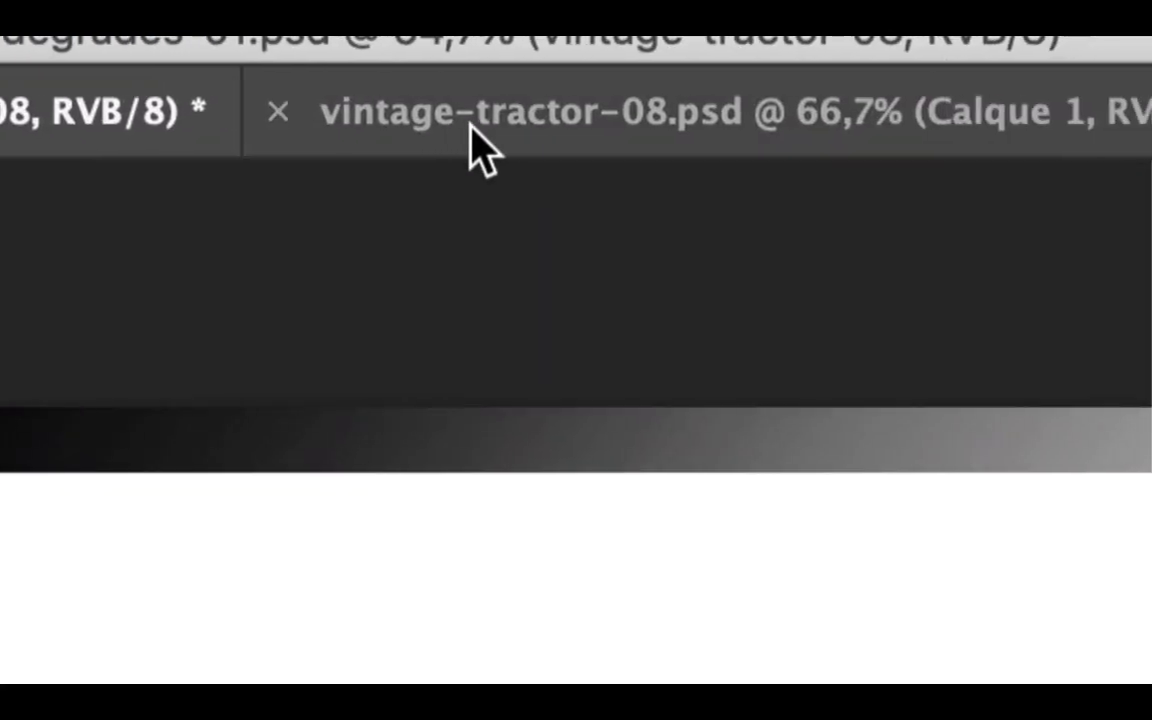
click(470, 125)
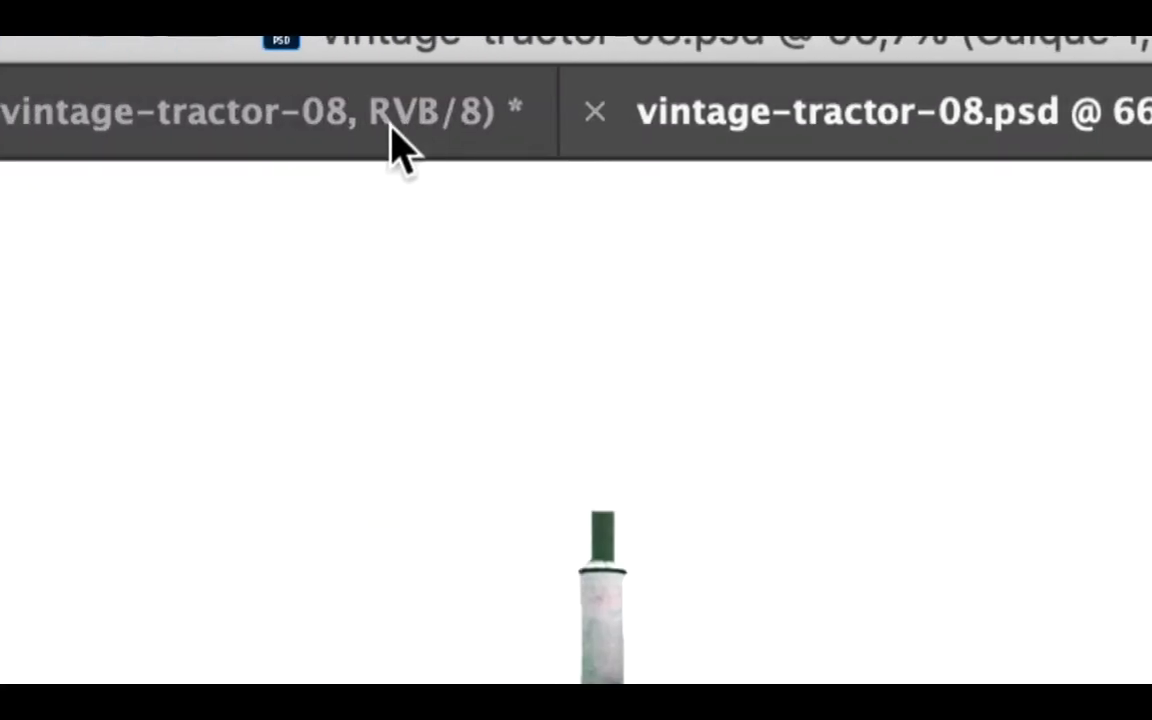
click(45, 118)
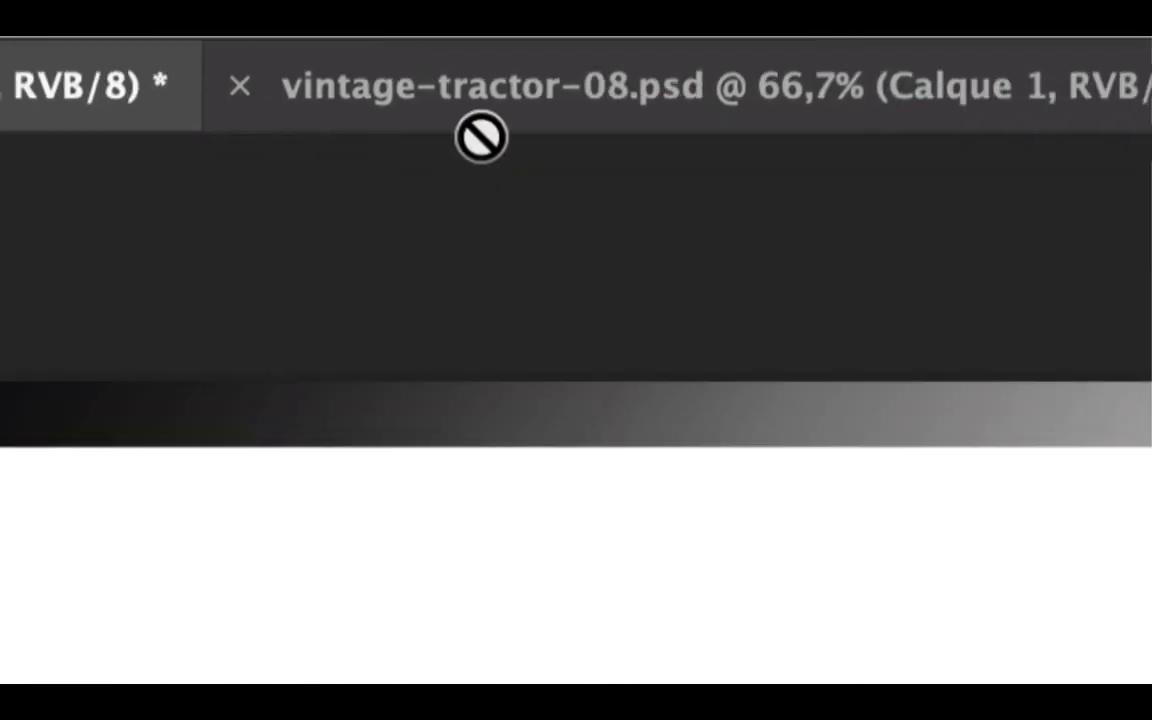
click(565, 106)
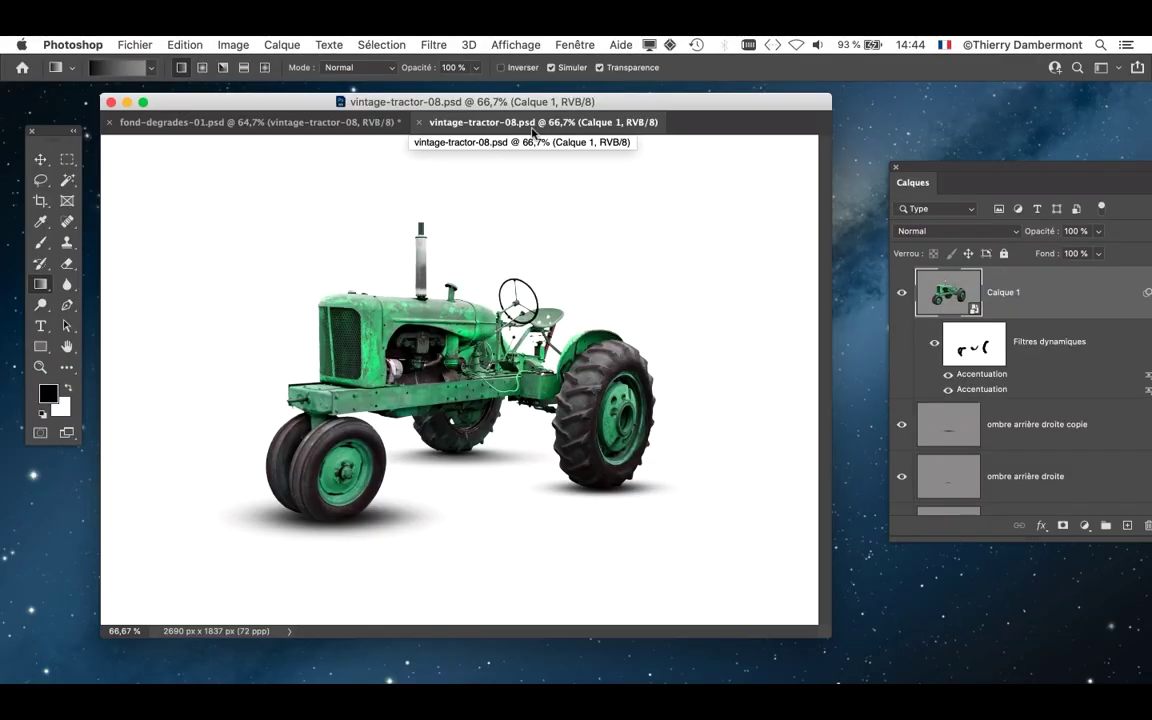
drag(931, 167, 900, 105)
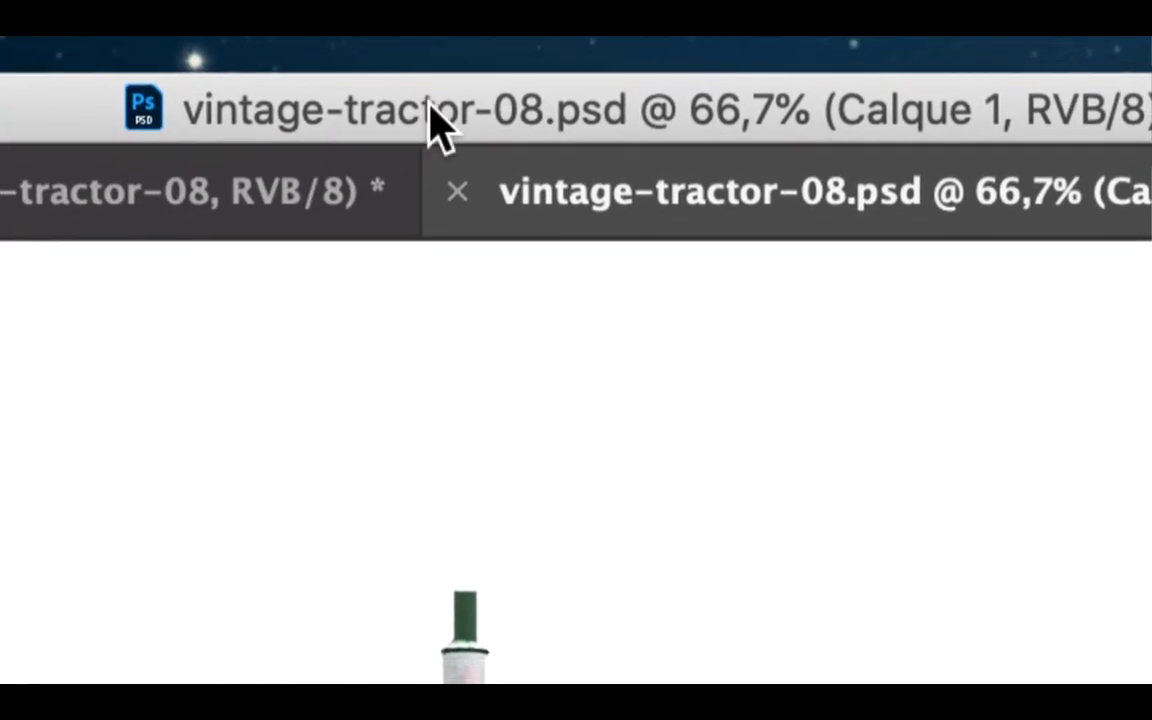
click(195, 190)
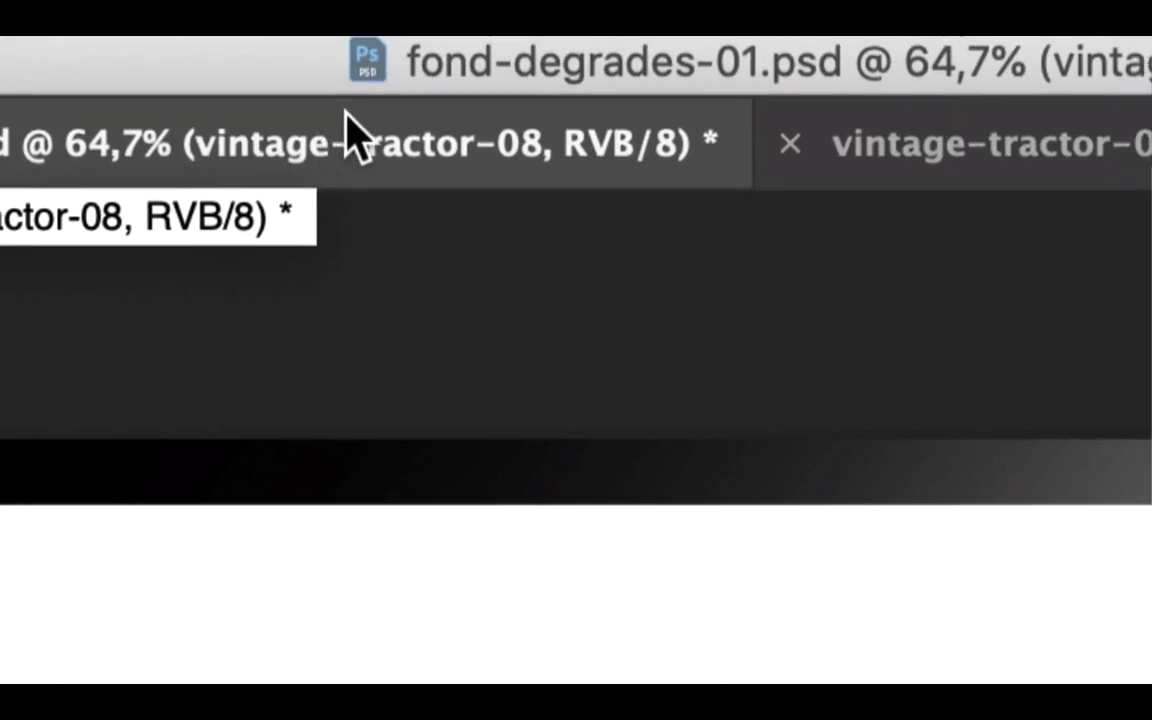
click(1079, 143)
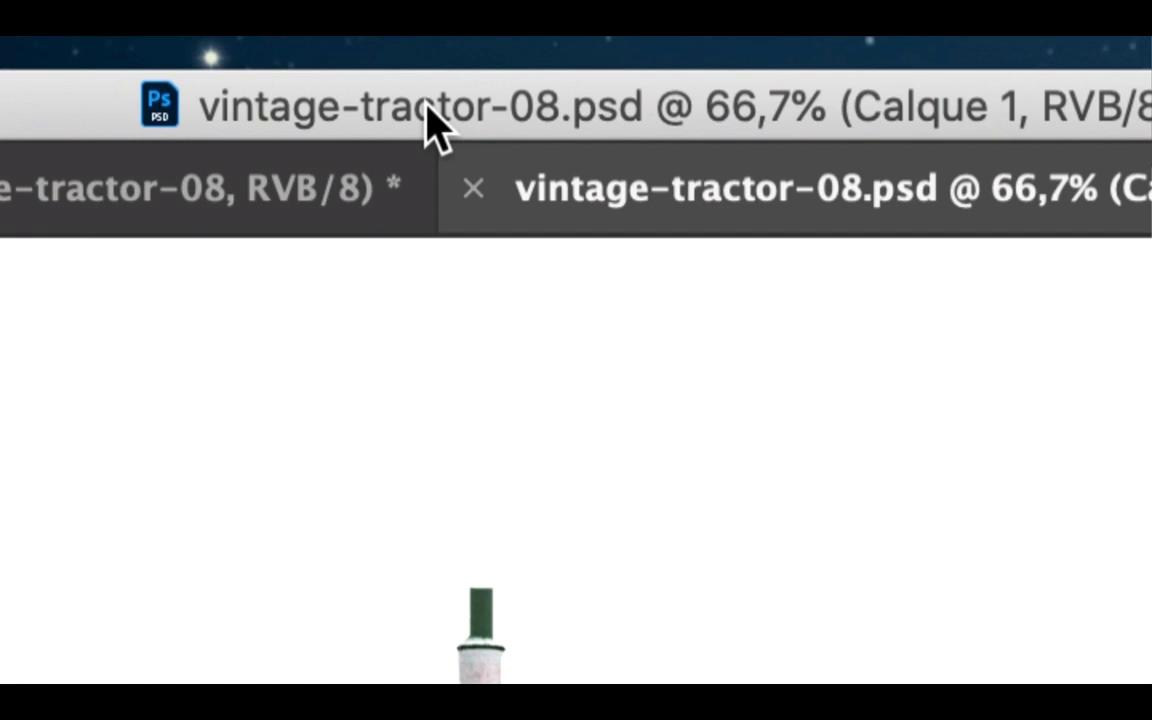
Examine the folder path where the opened vintage-tractor-08.psd object is stored
super+click(430, 110)
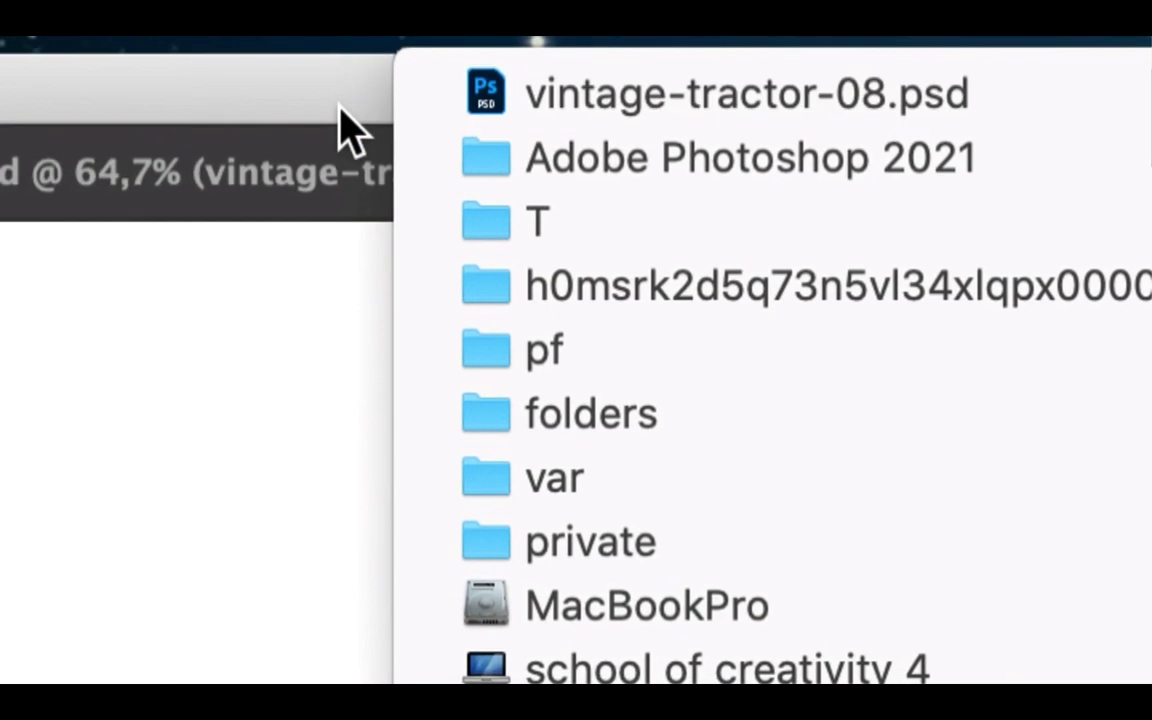
click(345, 130)
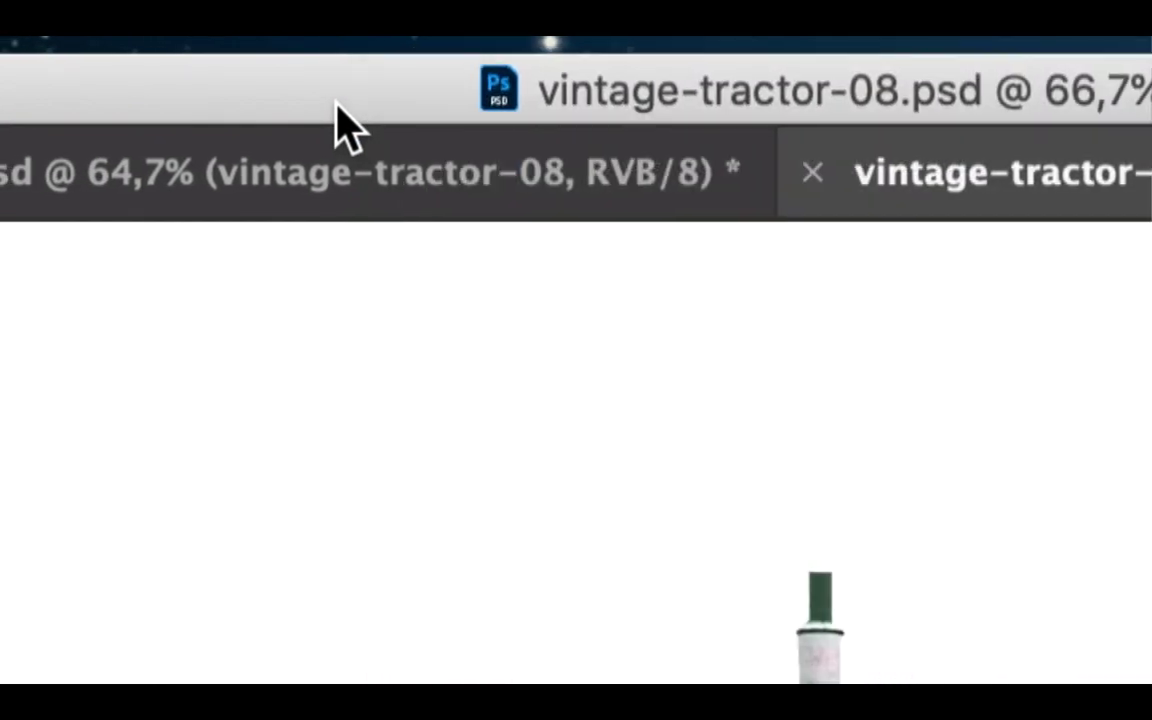
super+click(431, 105)
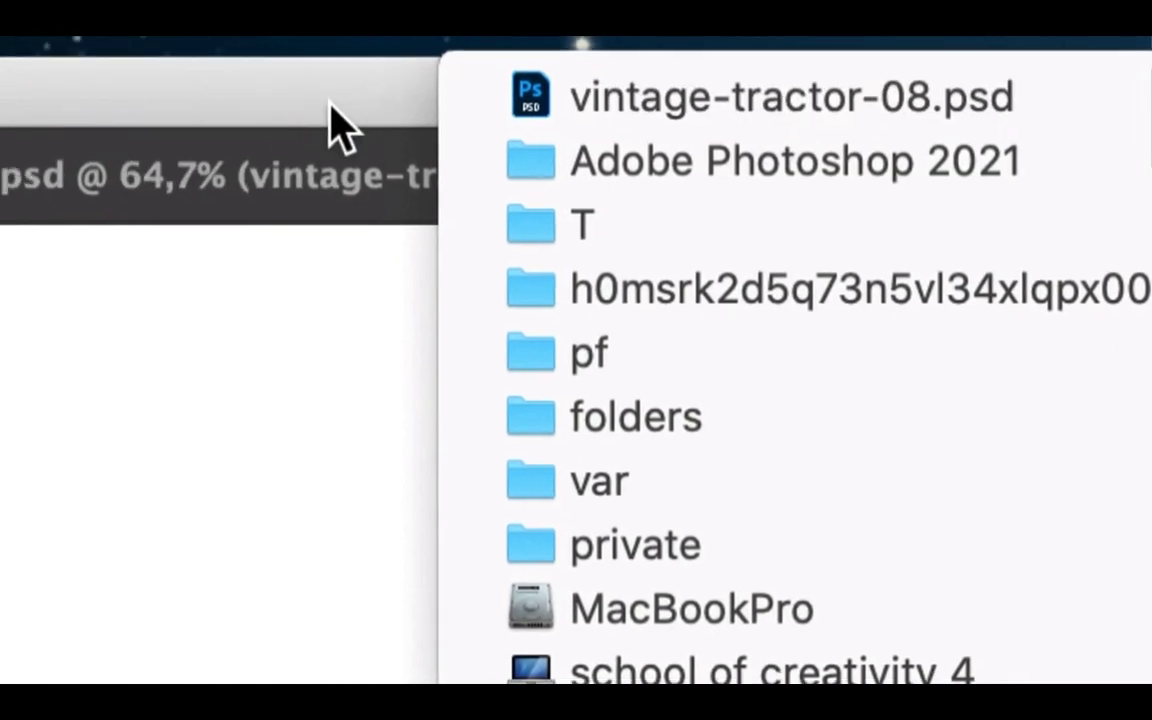
click(321, 122)
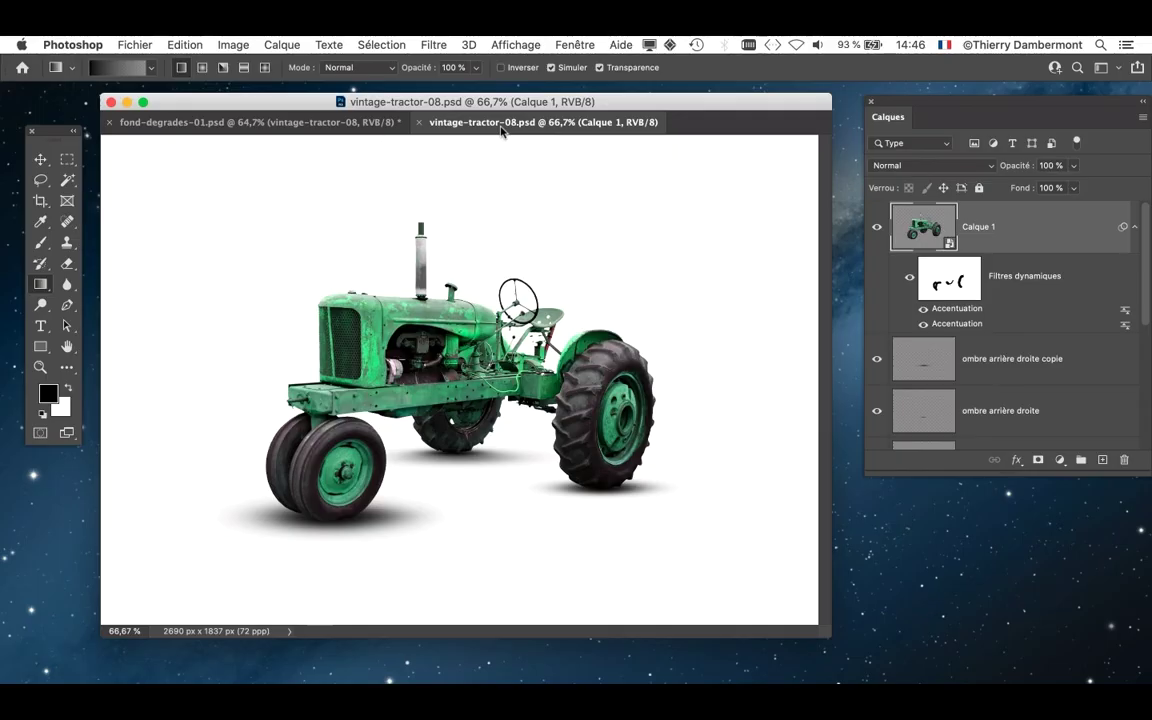
Lengthen the Calques panel, hide the Arrière-plan layer of vintage-tractor-08.psd and move the panel clear of the image
drag(910, 106, 772, 115)
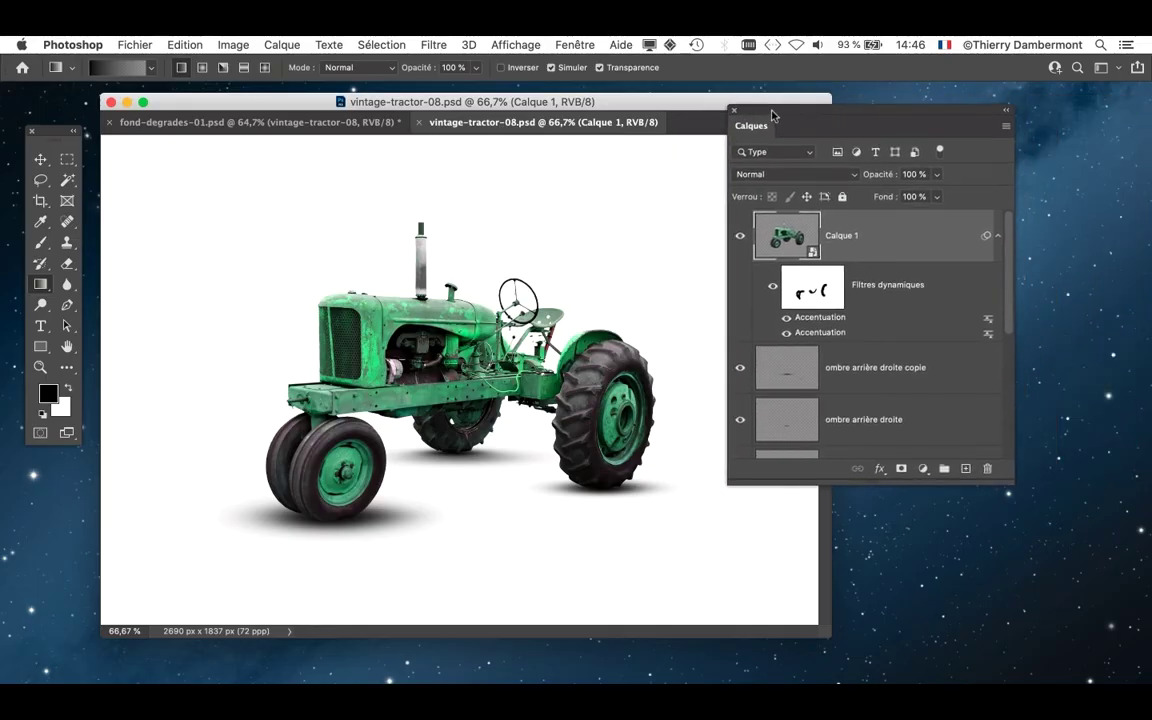
drag(1011, 481, 1035, 545)
scroll(982, 601, down, 1)
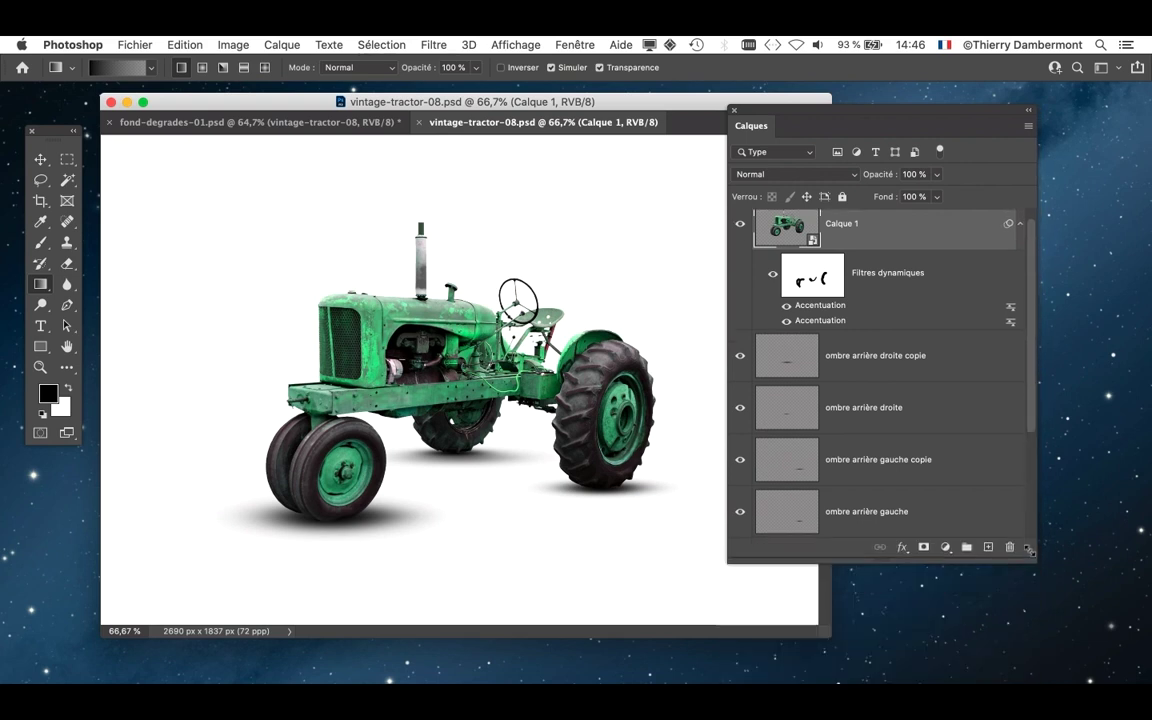
scroll(900, 400, down, 5)
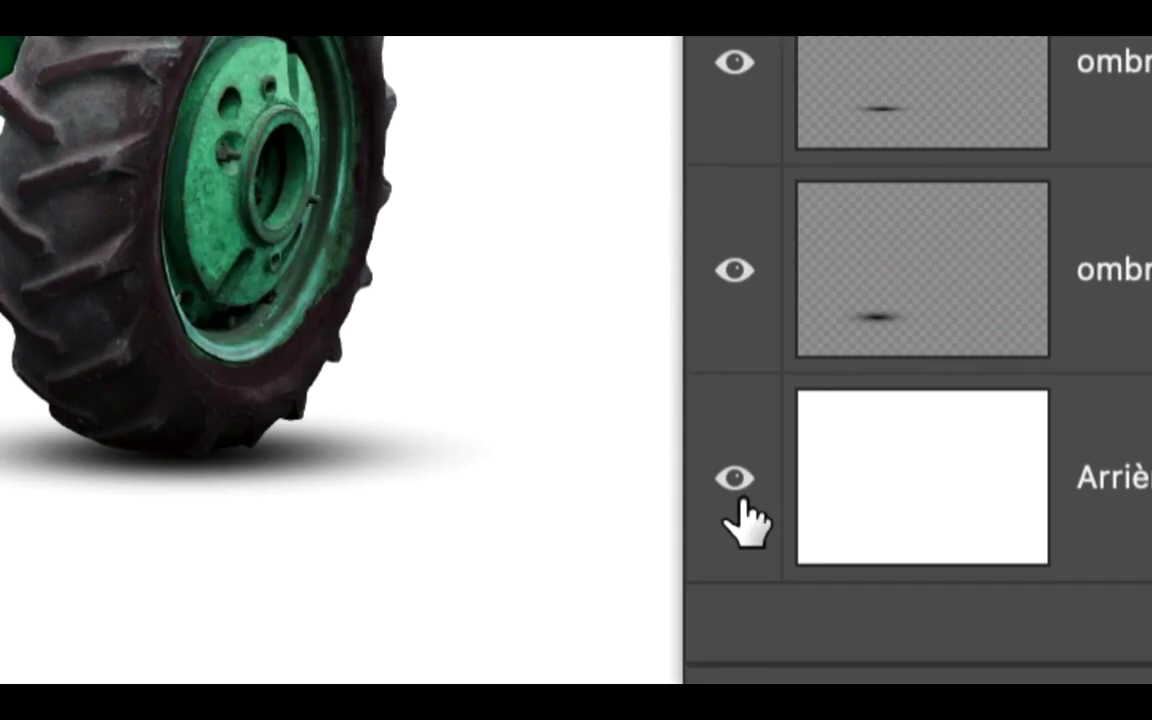
click(741, 500)
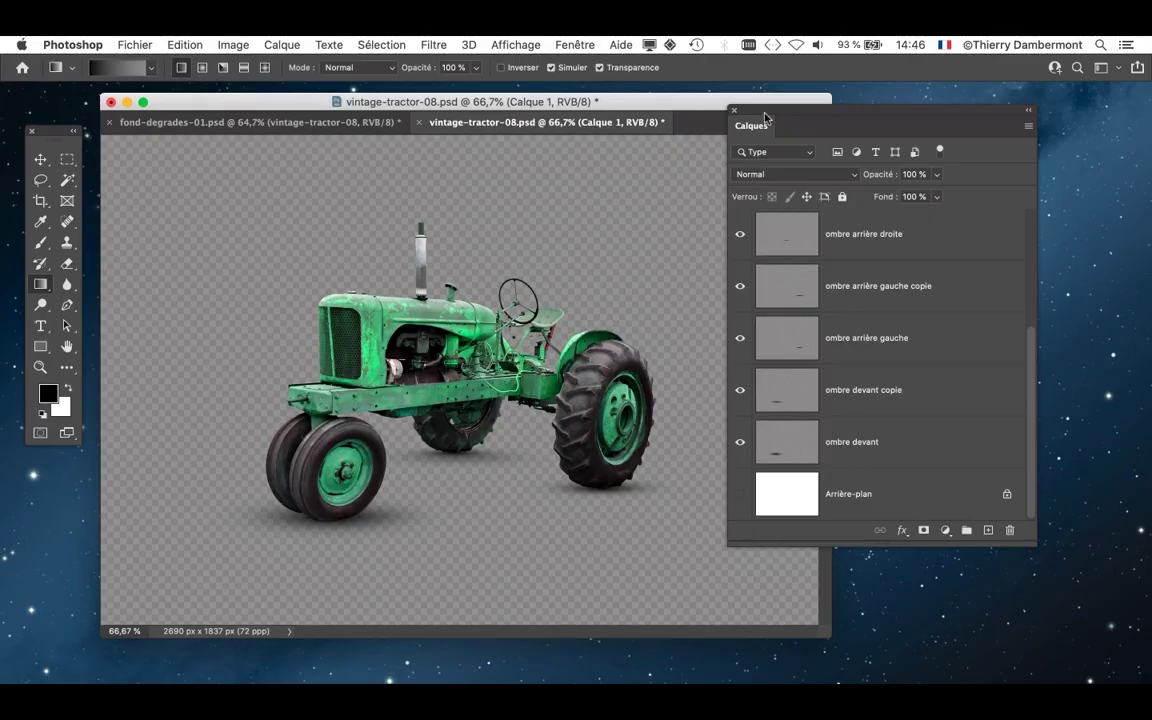
drag(765, 118, 921, 127)
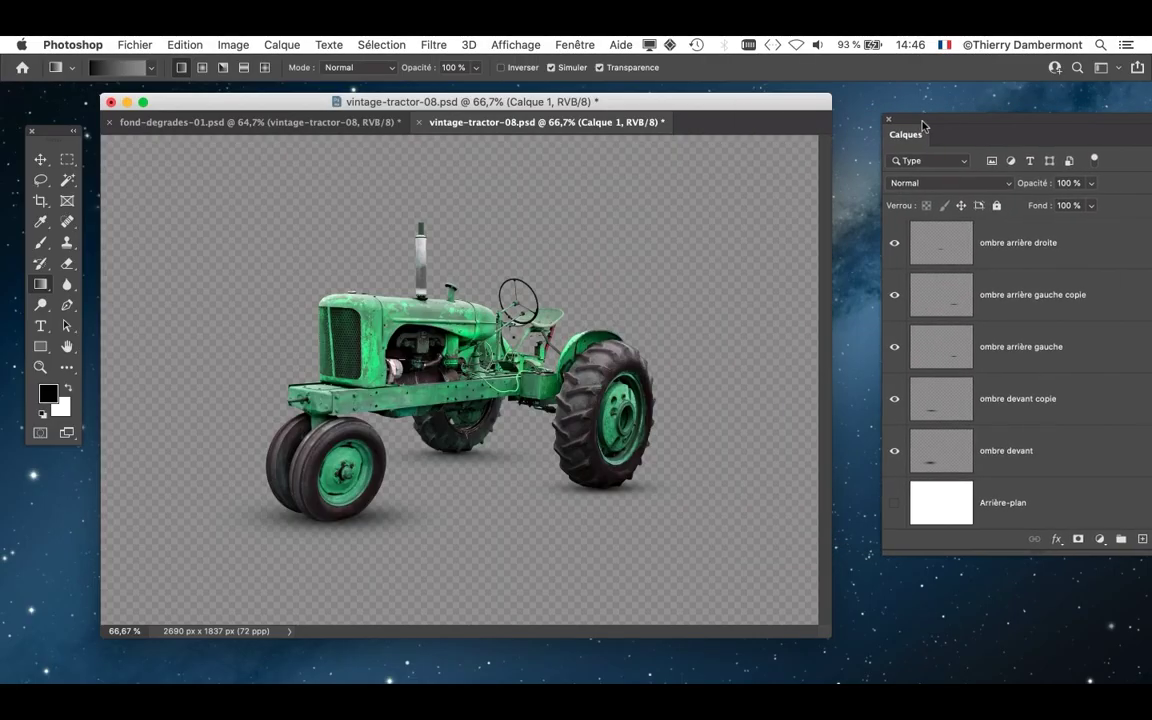
Save the edited vintage-tractor-08.psd object and close it to return to fond-degrades-01.psd
click(137, 44)
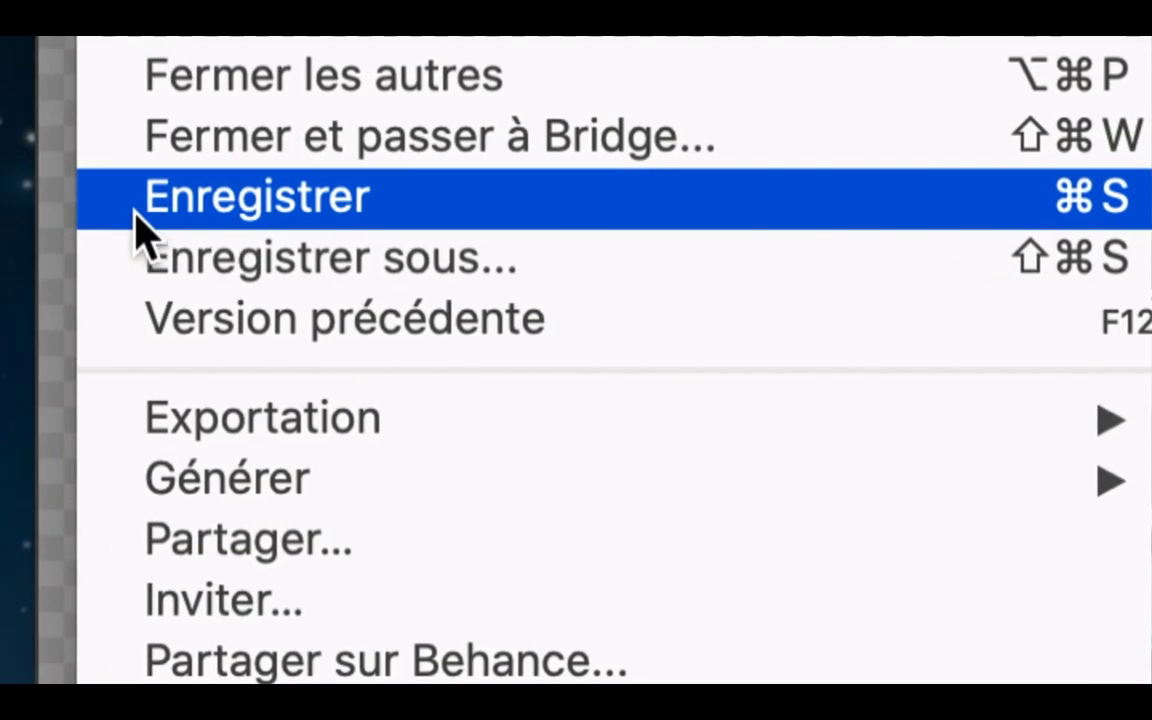
click(134, 212)
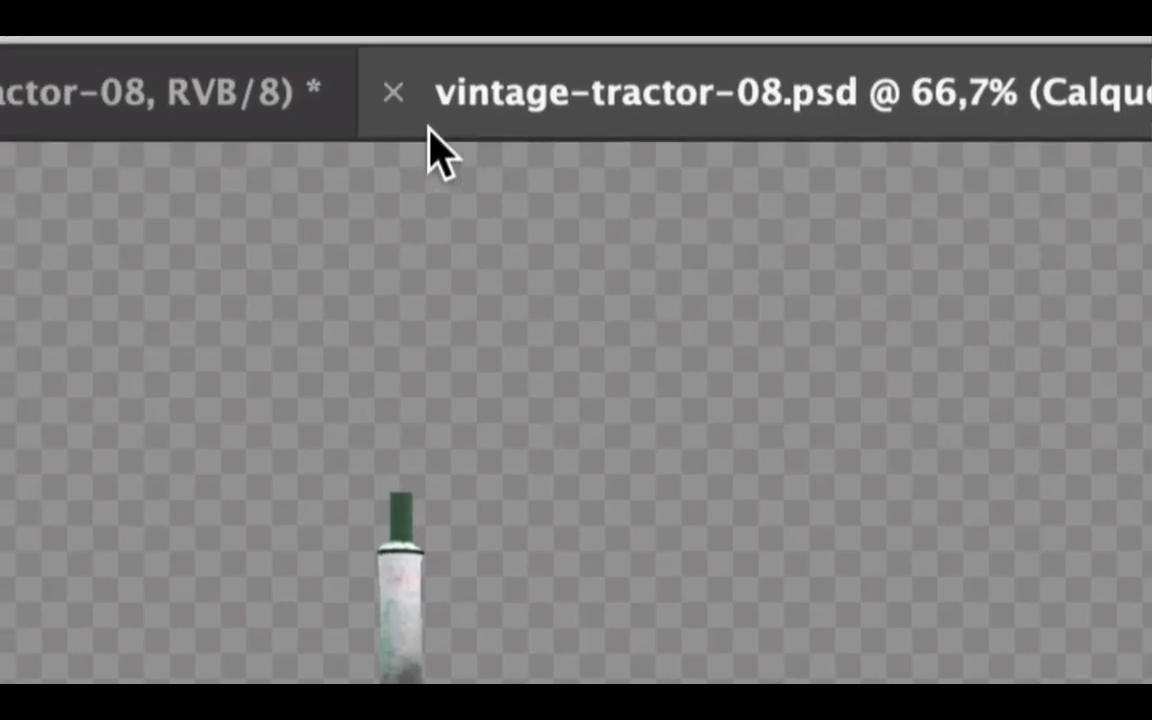
click(425, 120)
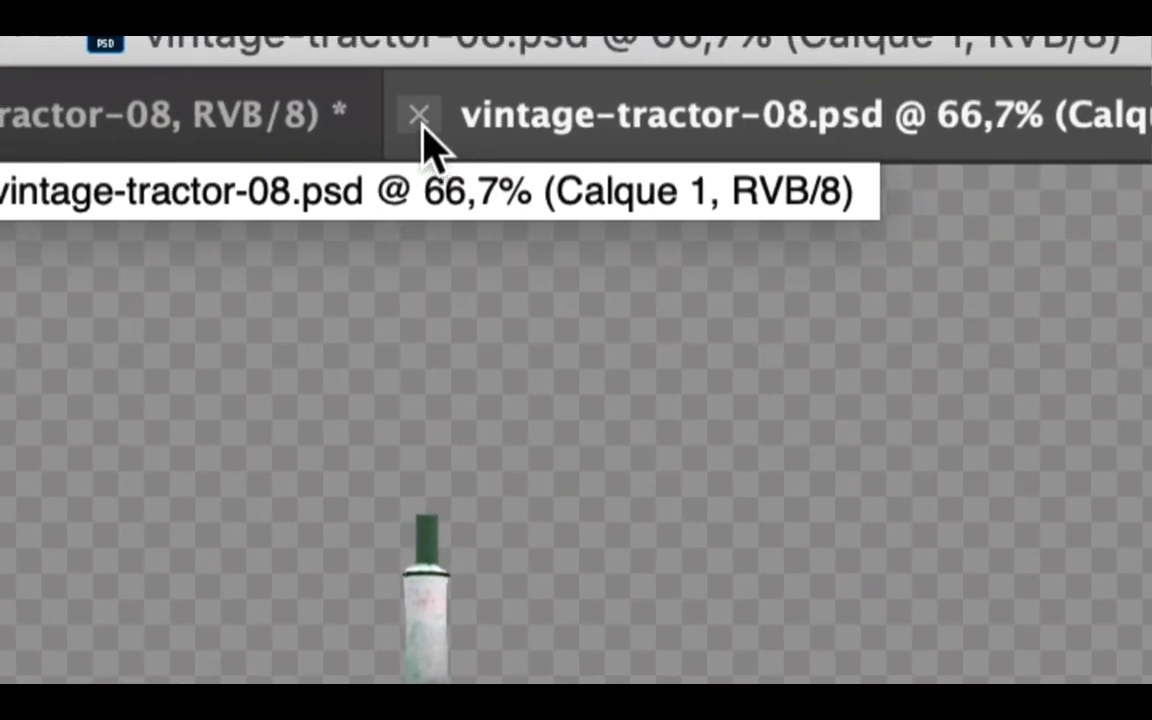
click(419, 117)
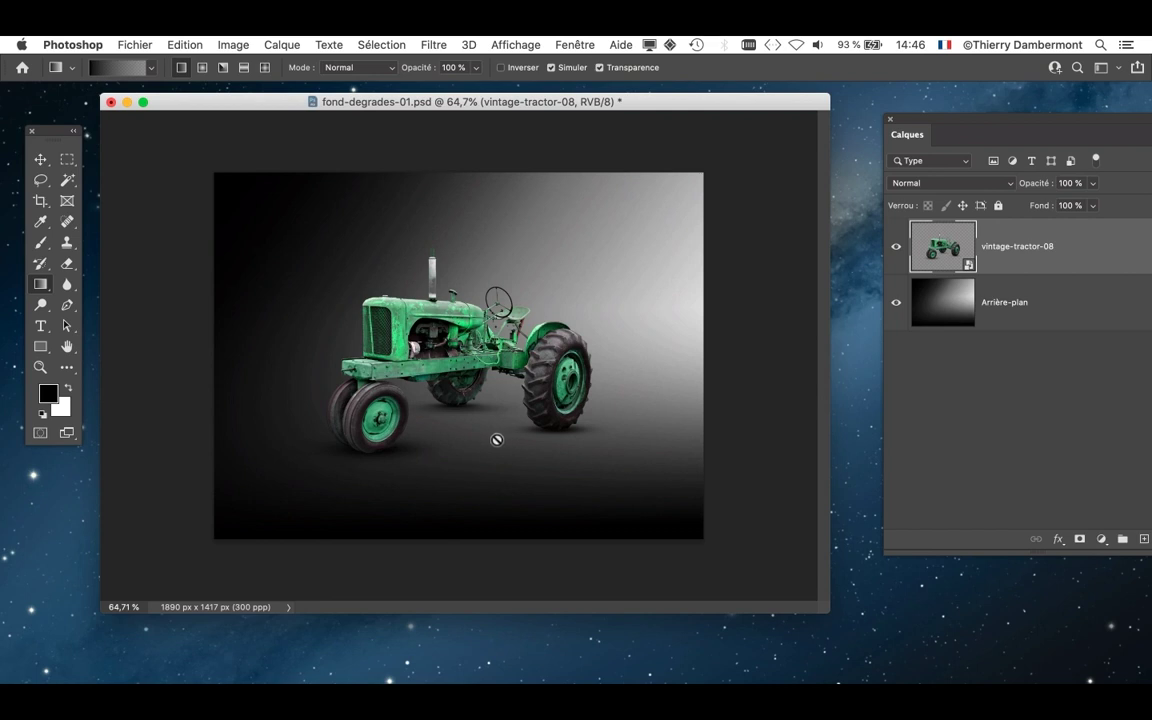
Enlarge the fond-degrades-01.psd document window and magnify the image to 92.4%
scroll(378, 390, up, 1)
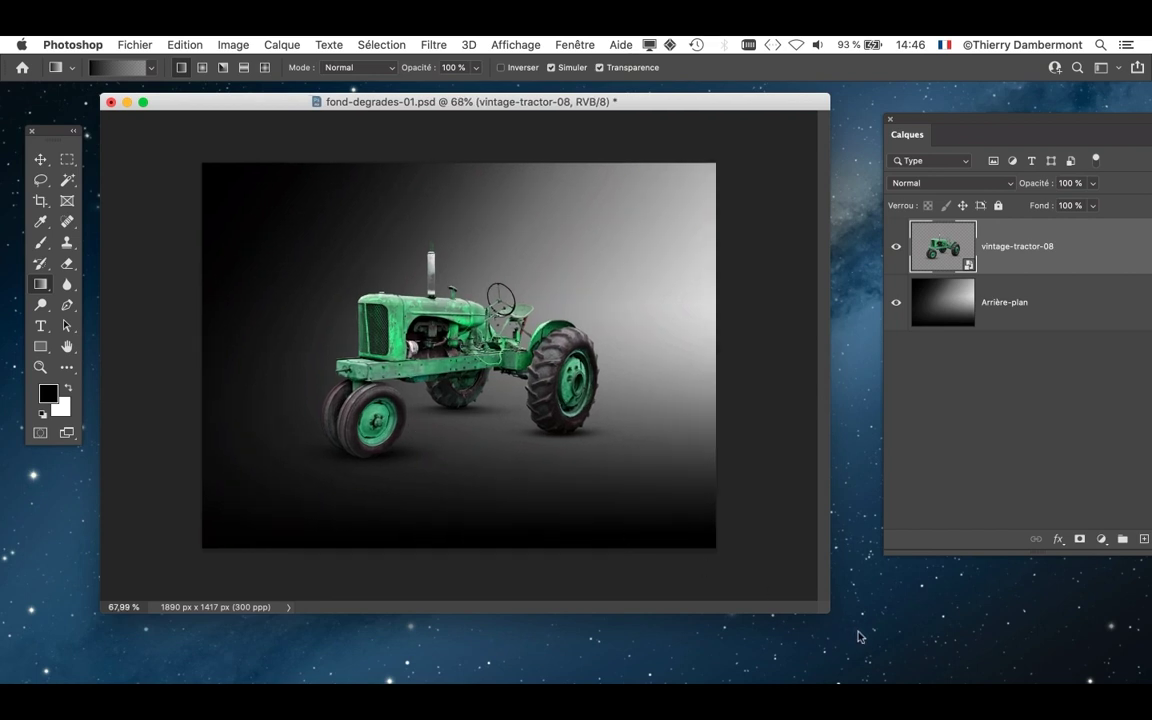
drag(824, 611, 891, 682)
scroll(465, 504, up, 2)
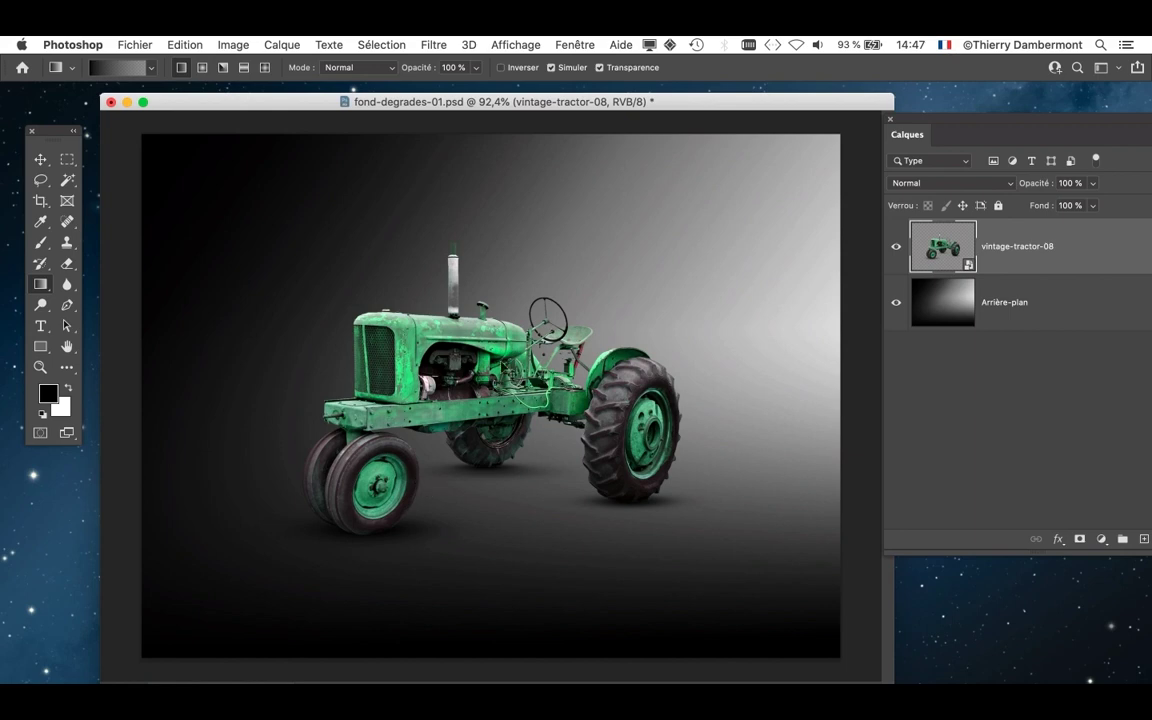
Switch to Finder to view the docs mardi matin folder, return to Photoshop and hide the other applications
key(super+Tab)
click(605, 410)
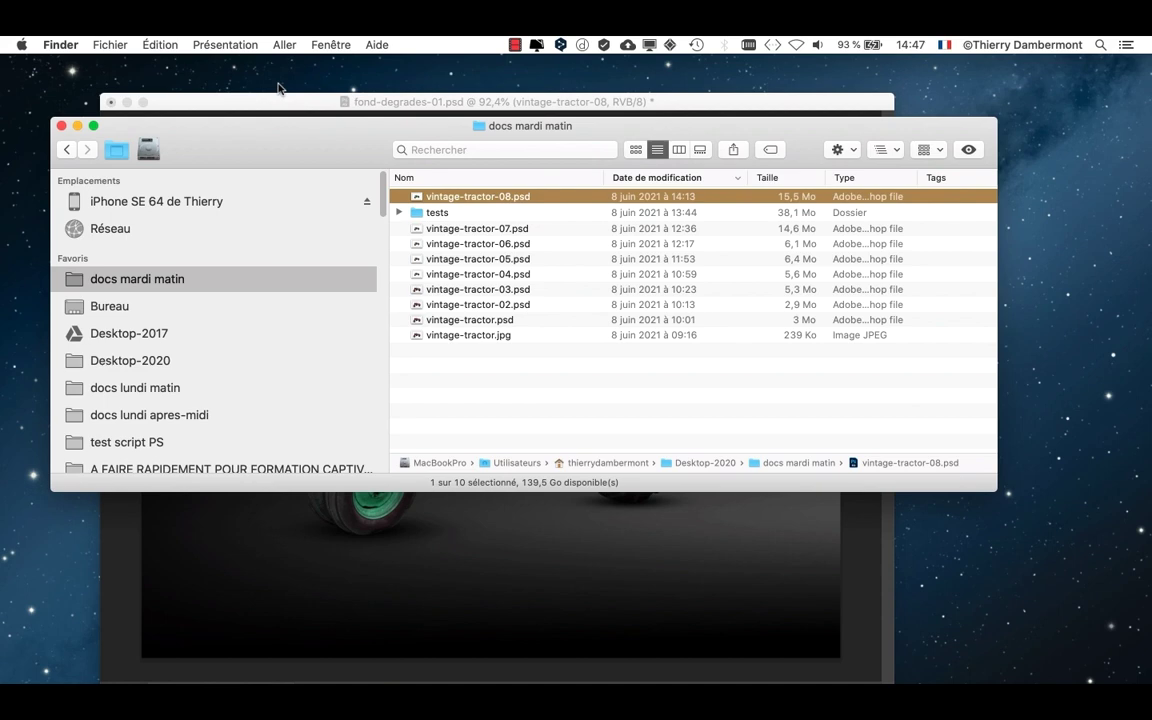
click(250, 104)
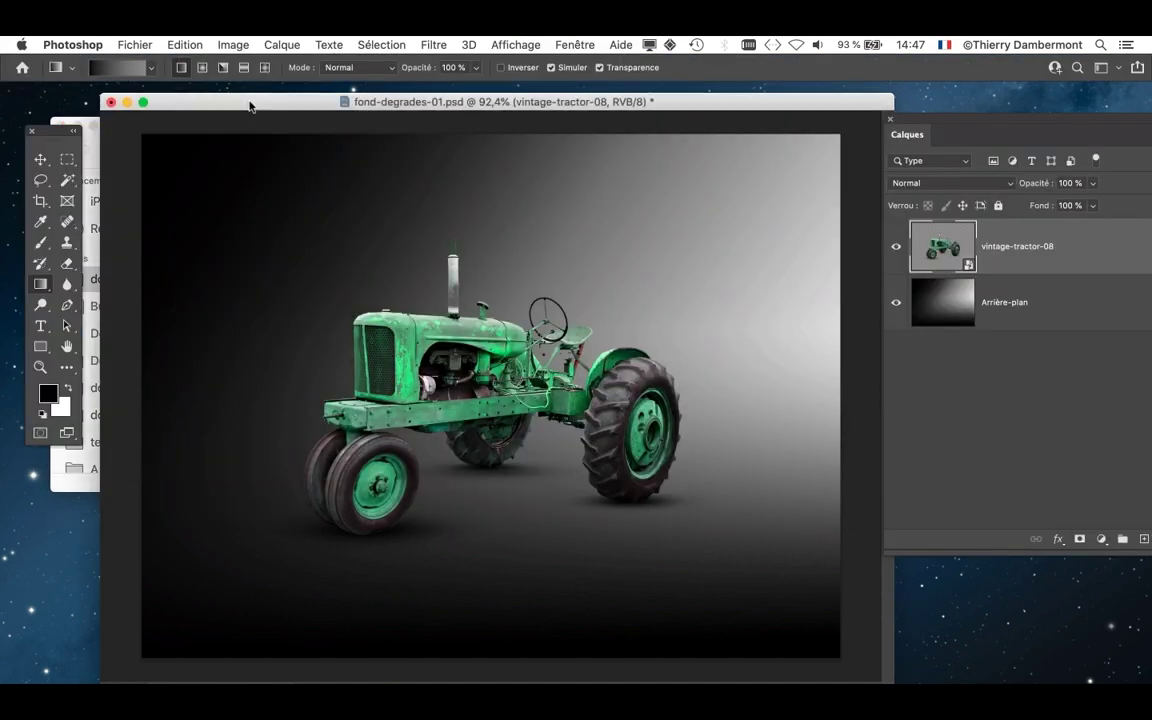
key(super+alt+h)
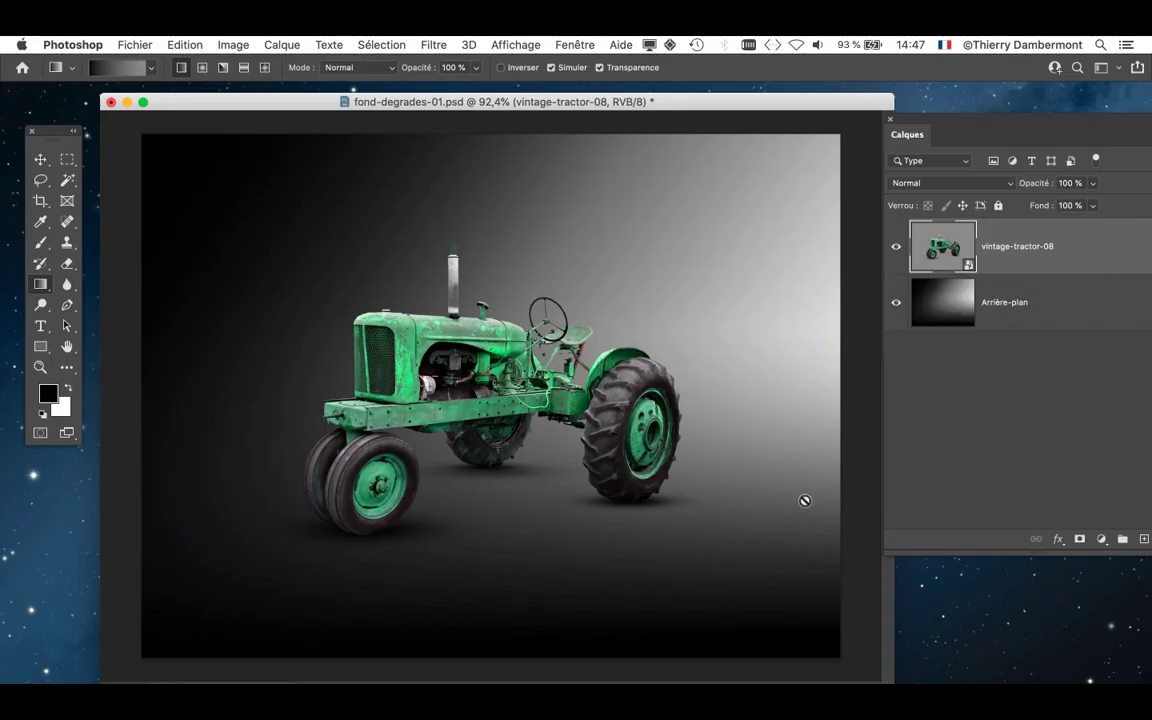
Shift the document window and toolbox outward, and bring a shortened Calques panel over the edge of the image
drag(691, 108, 676, 107)
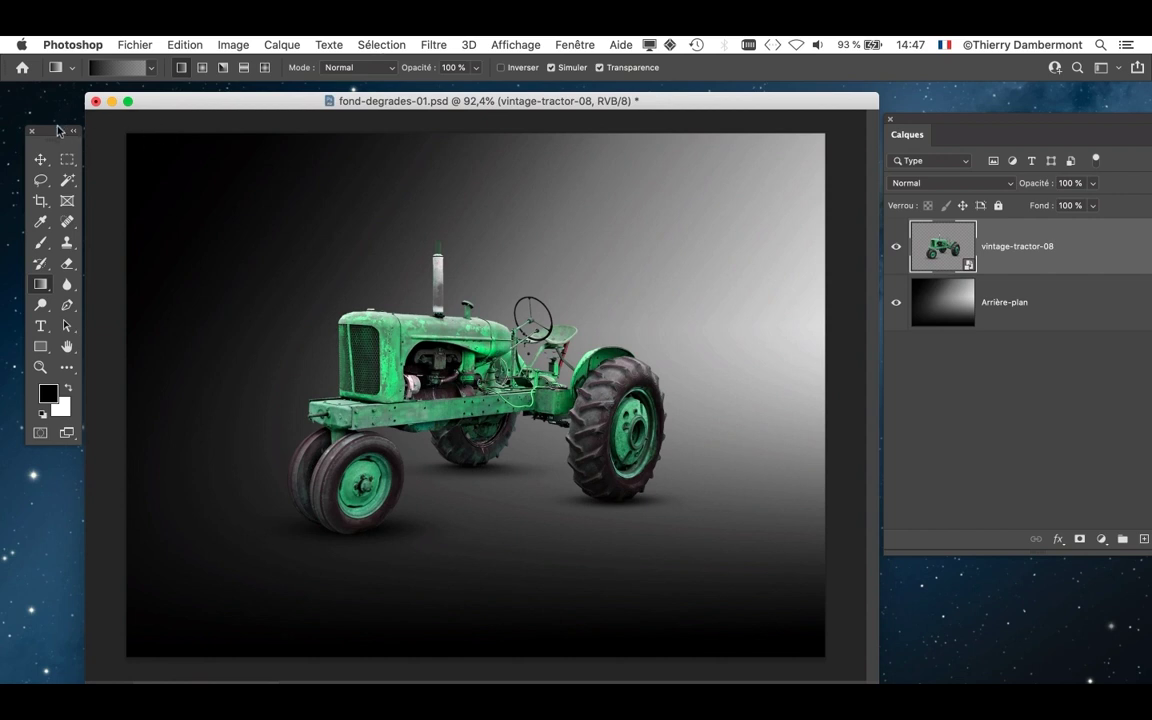
drag(51, 130, 35, 114)
drag(222, 102, 210, 101)
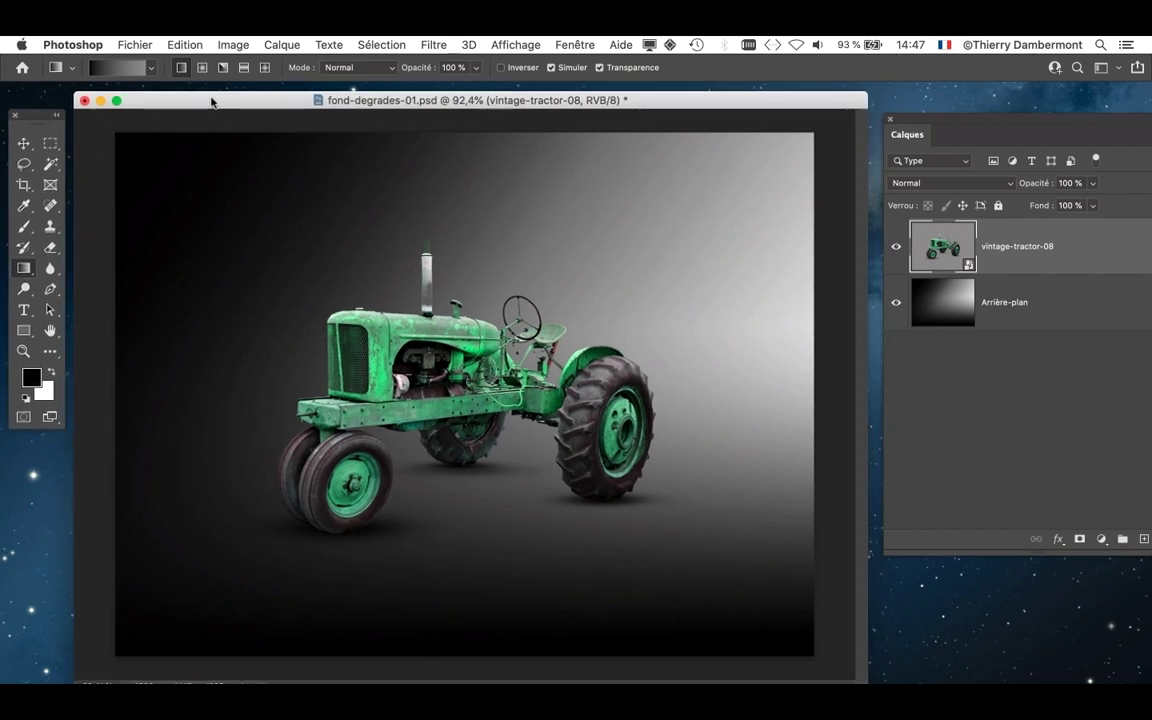
drag(898, 122, 747, 148)
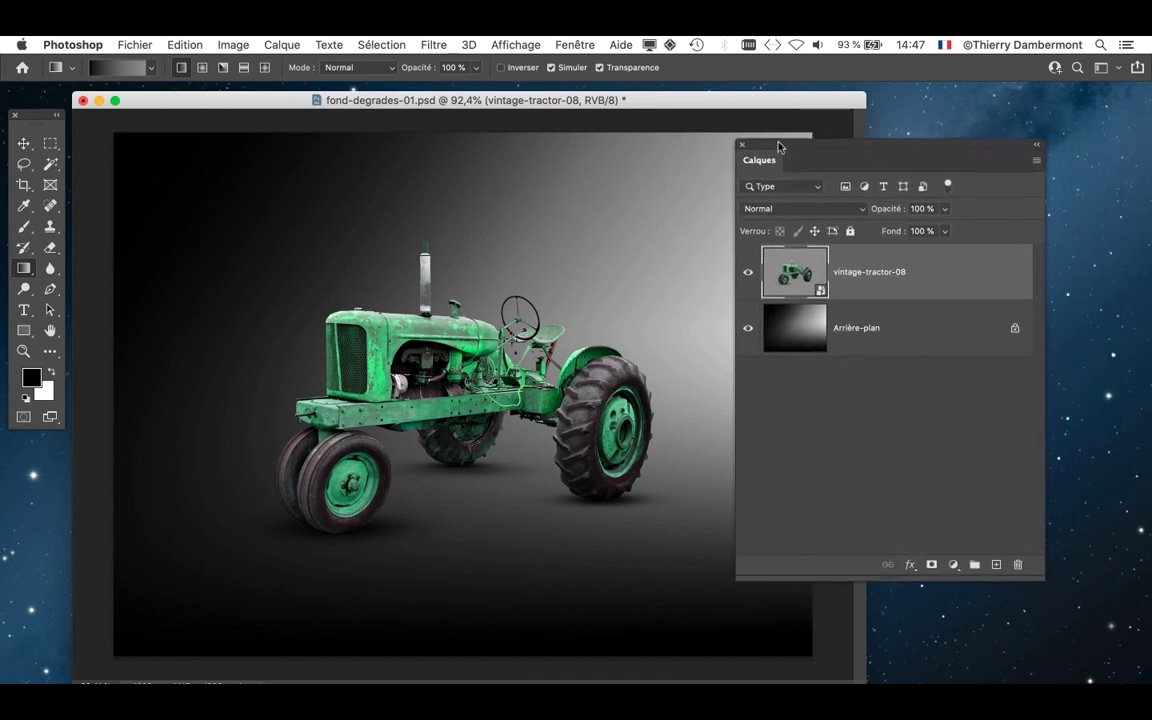
drag(1044, 577, 1052, 447)
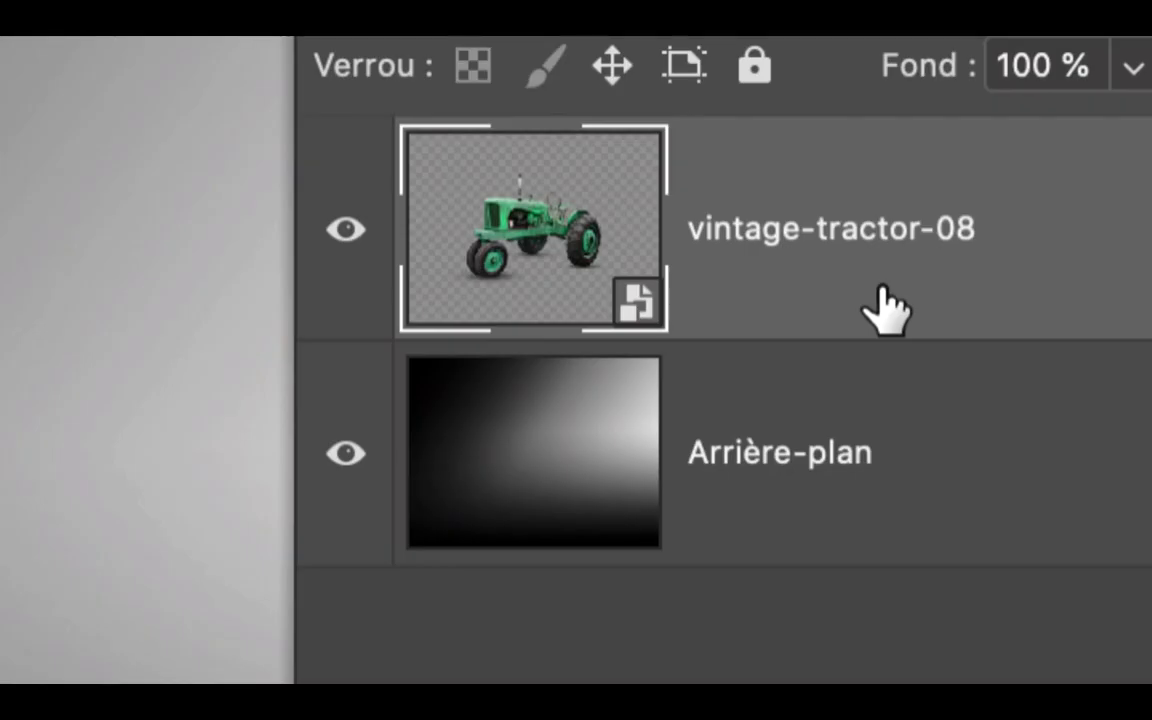
Delete the vintage-tractor-08 smart object layer from fond-degrades-01.psd
drag(876, 273, 1091, 504)
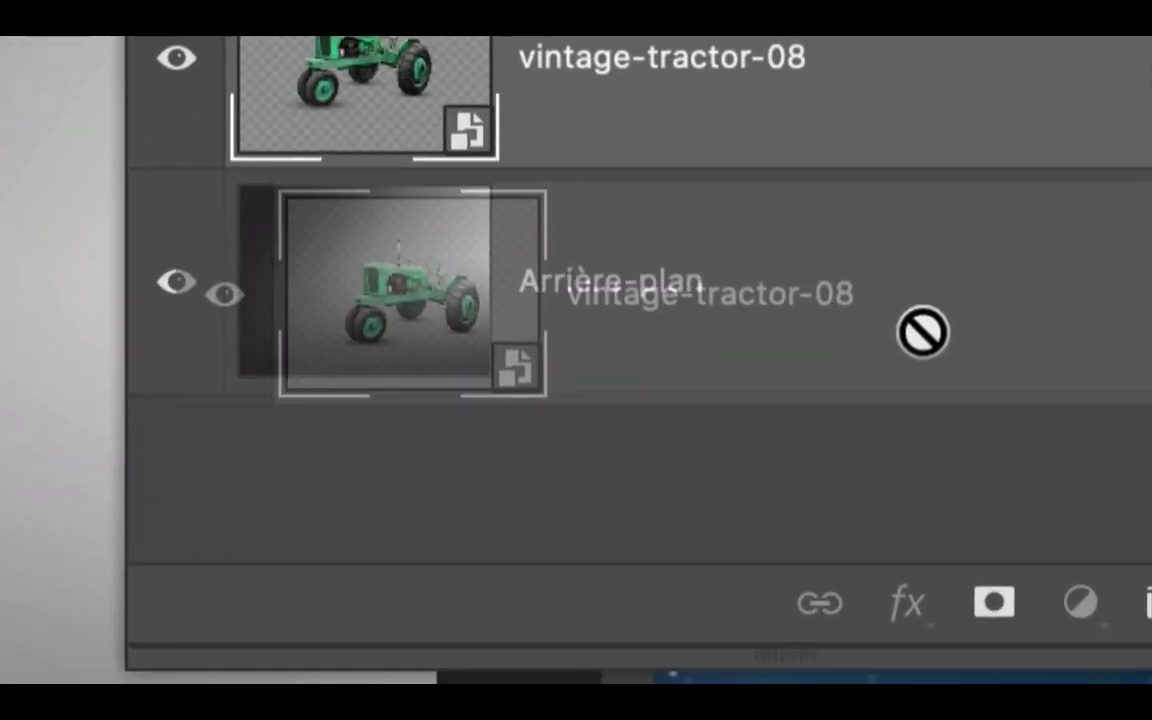
drag(922, 332, 925, 340)
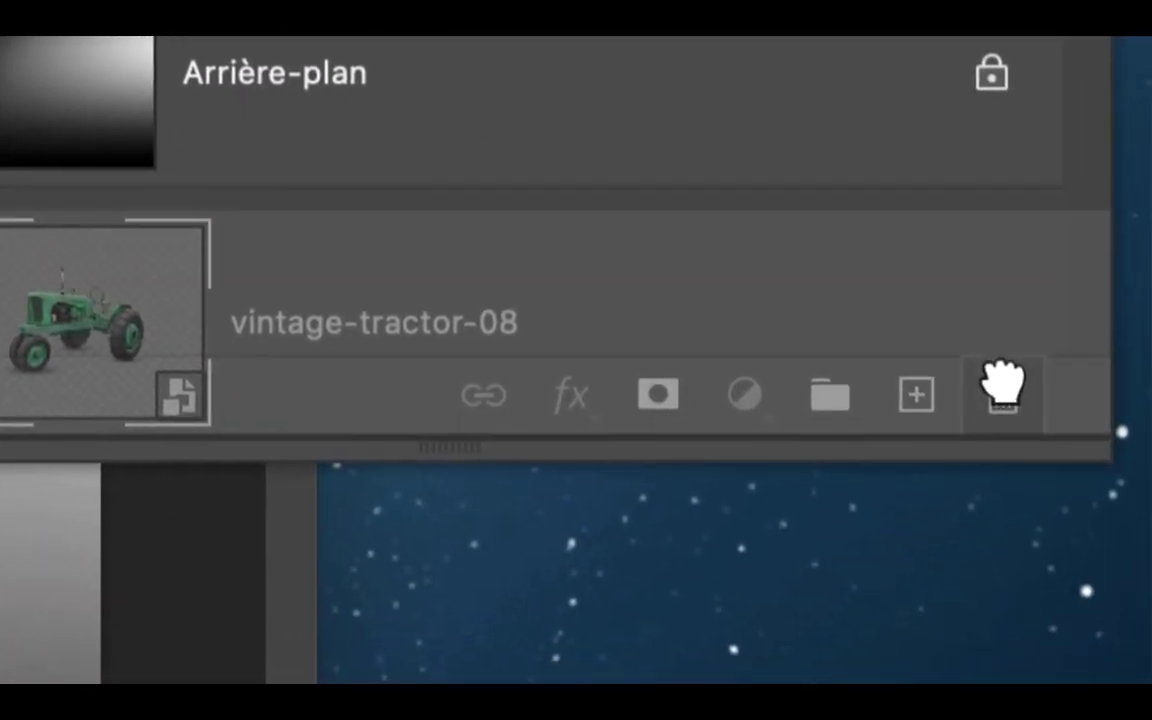
drag(1003, 380, 1003, 381)
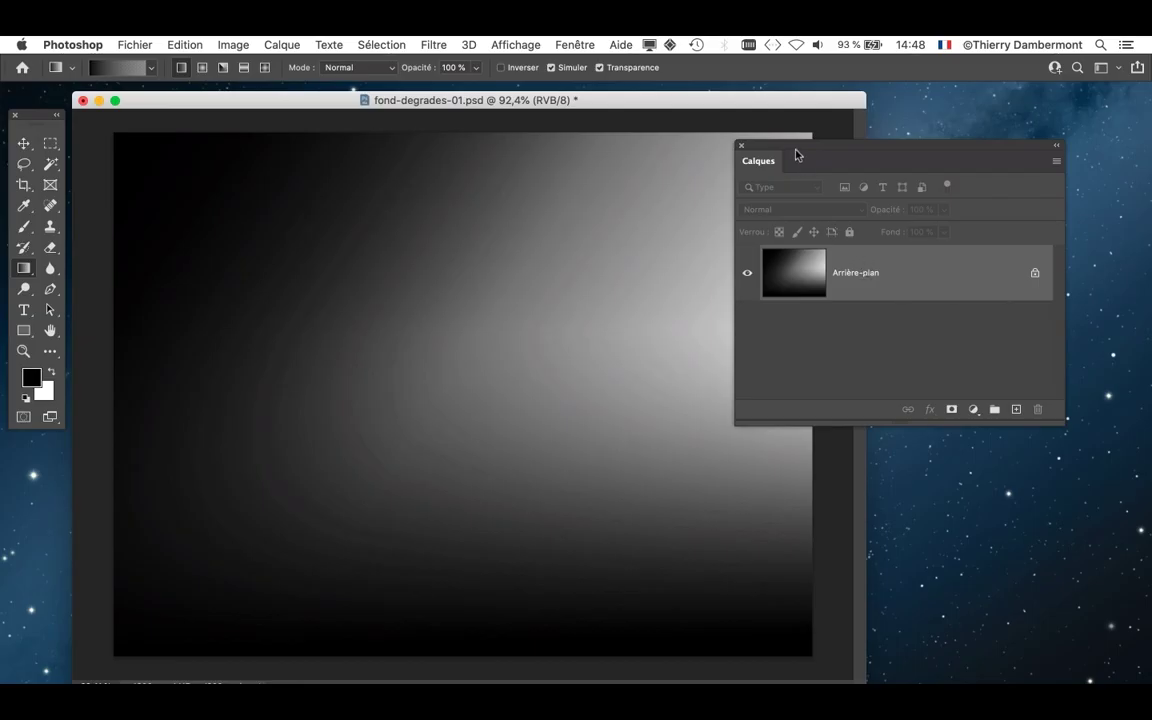
Import vintage-tractor-08.psd from docs mardi matin as a linked object, commit its placement, and make the Calques panel narrower and taller
drag(794, 152, 836, 163)
click(127, 46)
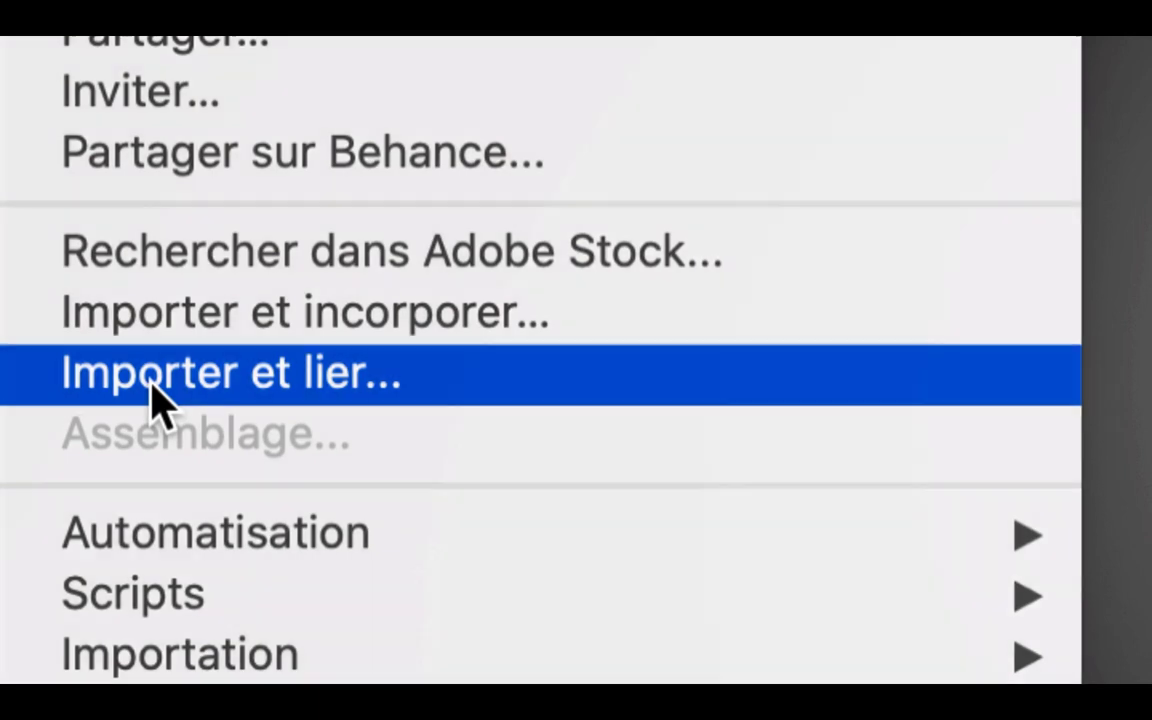
click(155, 395)
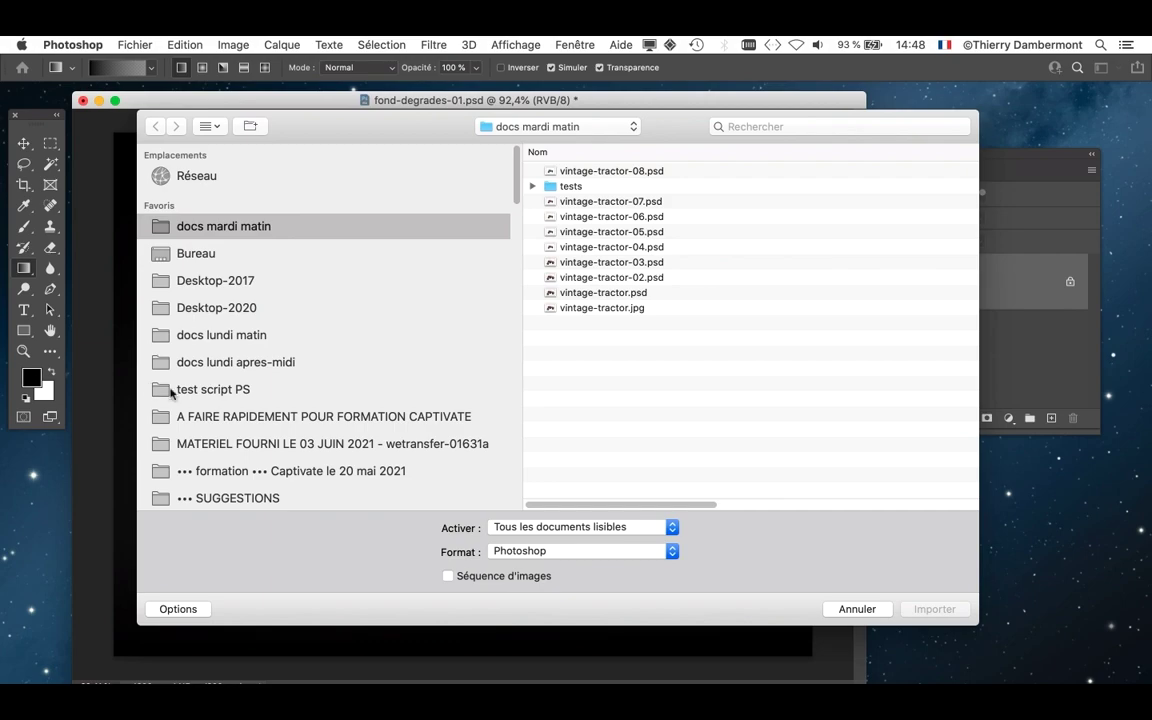
click(647, 171)
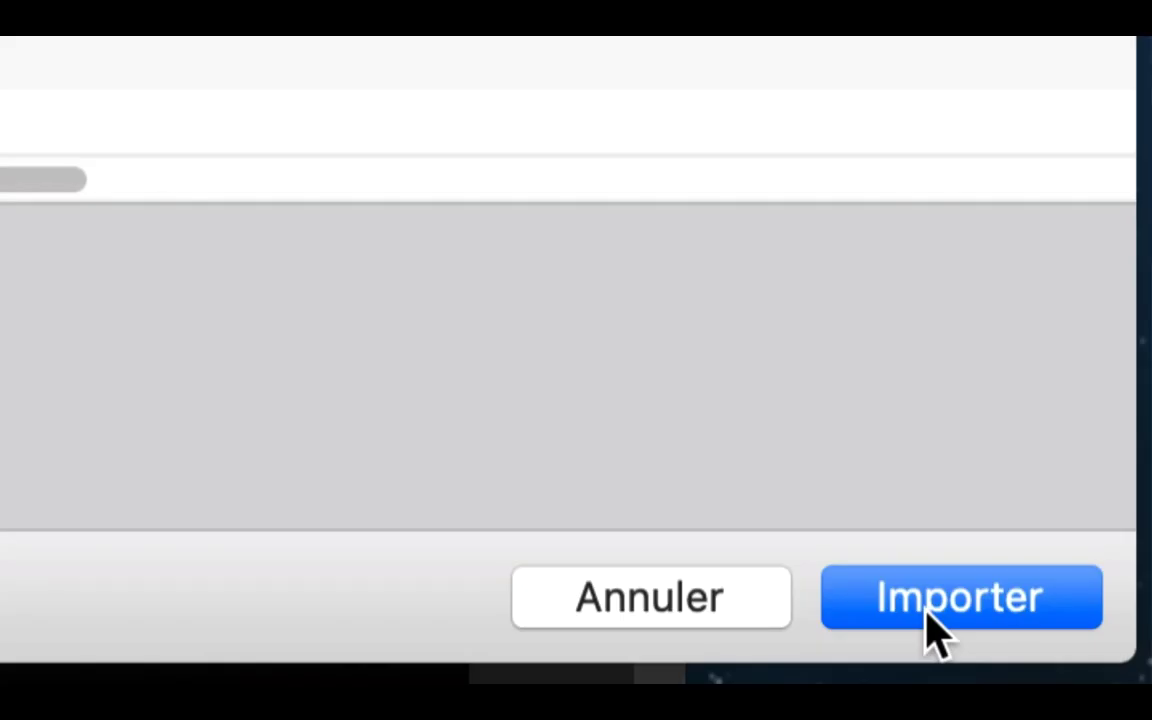
click(935, 600)
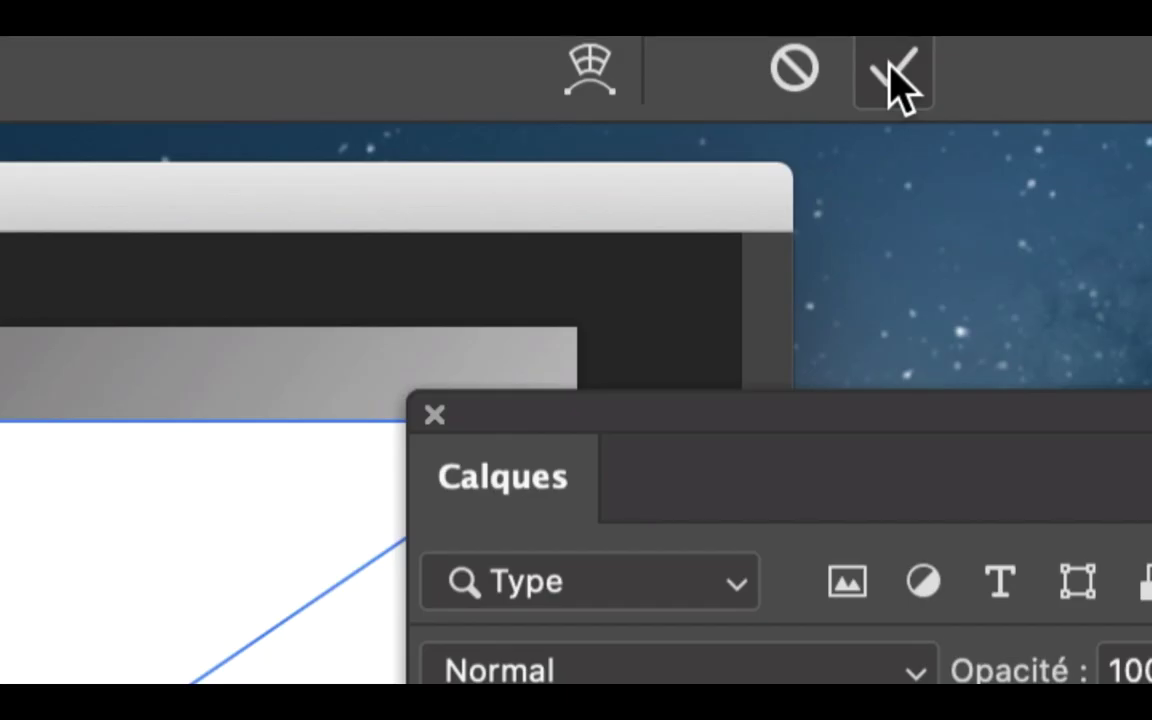
click(895, 80)
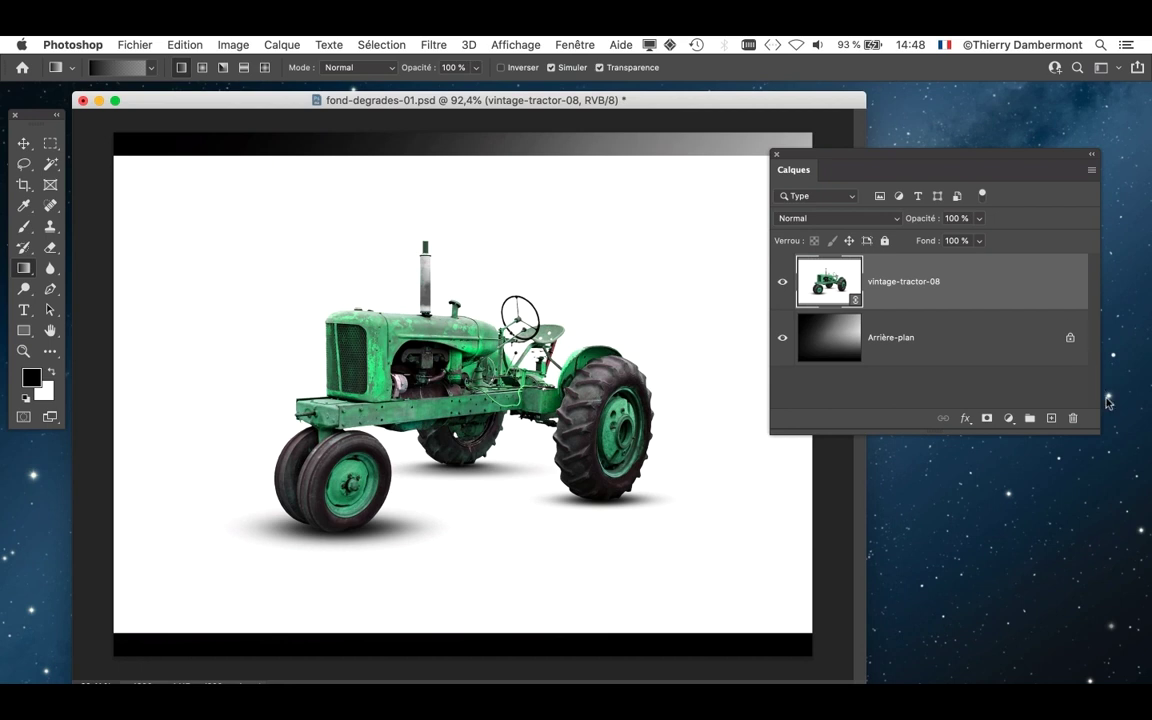
drag(1098, 431, 1048, 487)
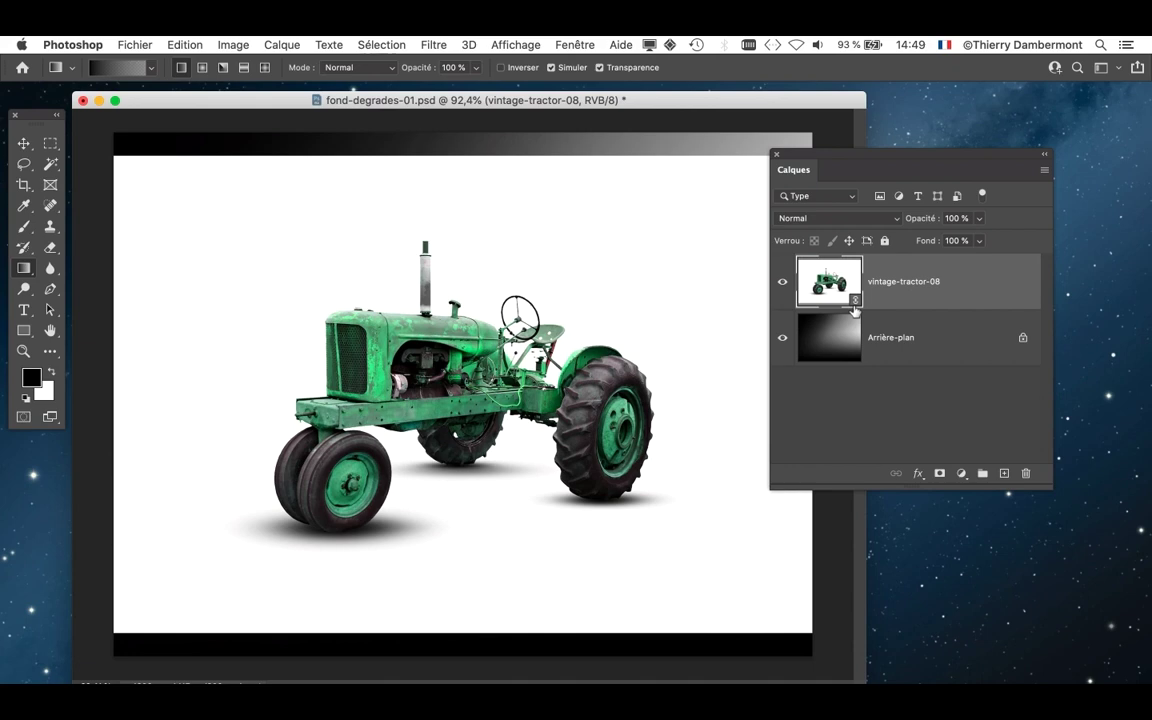
Switch to Finder to view the source vintage-tractor-08.psd in docs mardi matin, and return to fond-degrades-01.psd in Photoshop
key(super+Tab)
key(super+Tab)
key(super+shift+Tab)
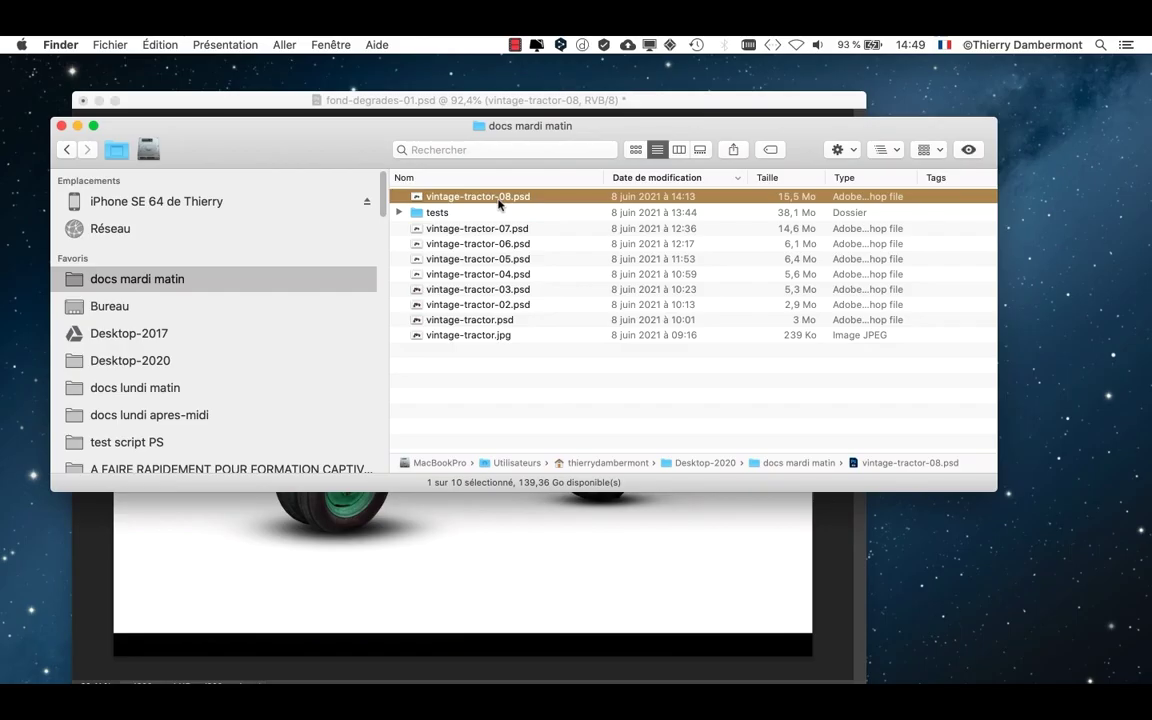
click(342, 100)
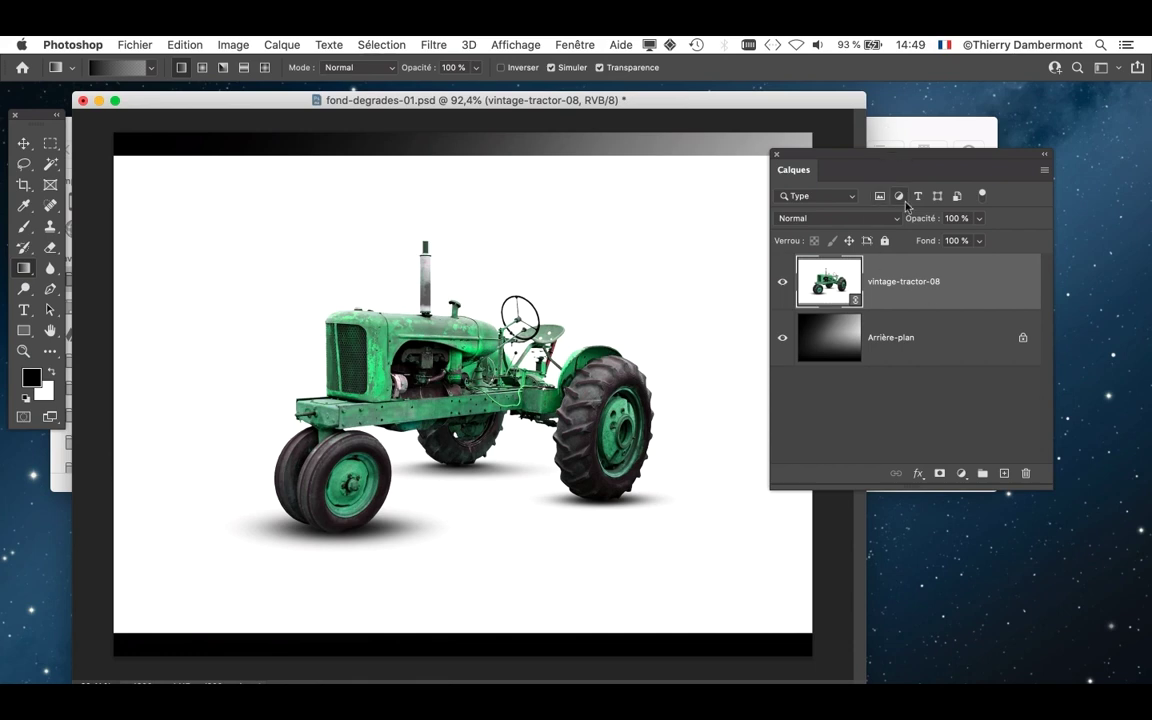
Save the document on the computer as fond-degrades-02.psd in doc mardi apres-midi, and close it and quit Photoshop
click(121, 45)
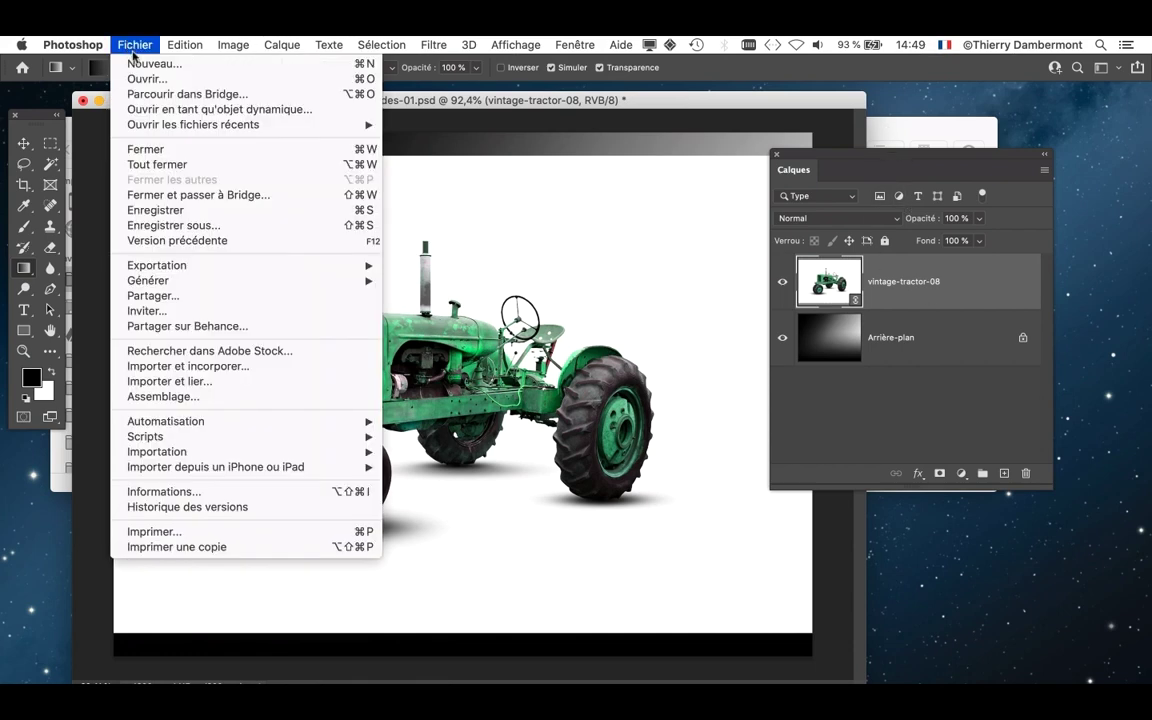
click(213, 226)
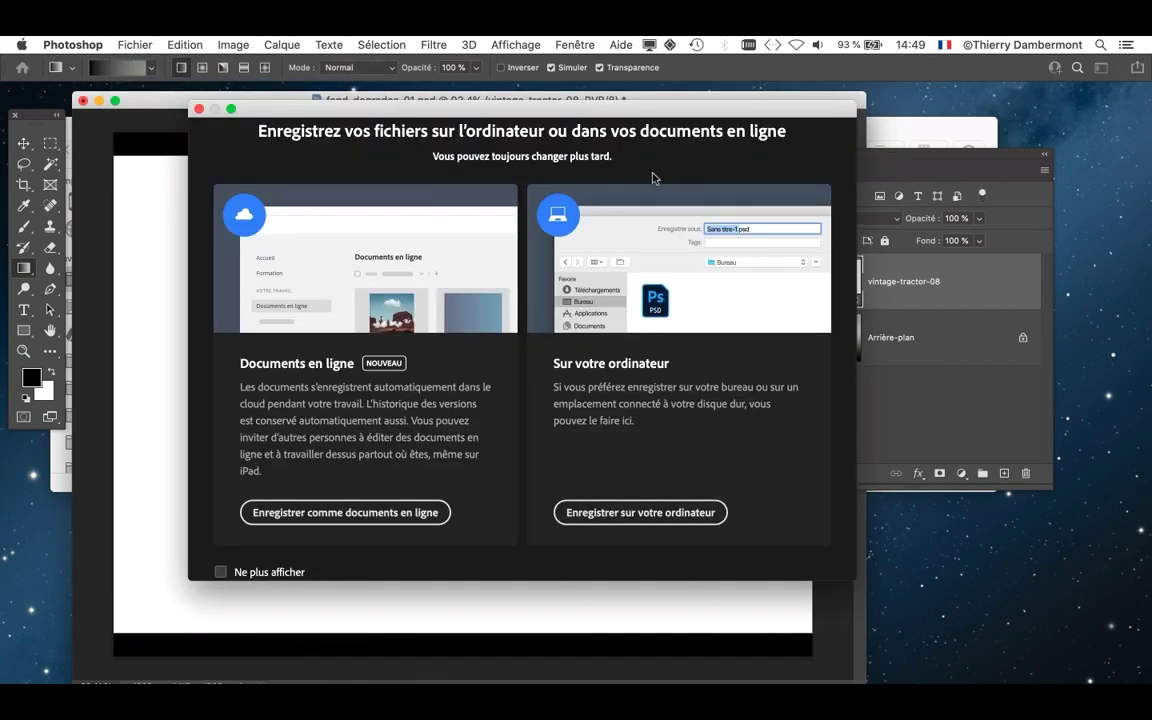
click(652, 511)
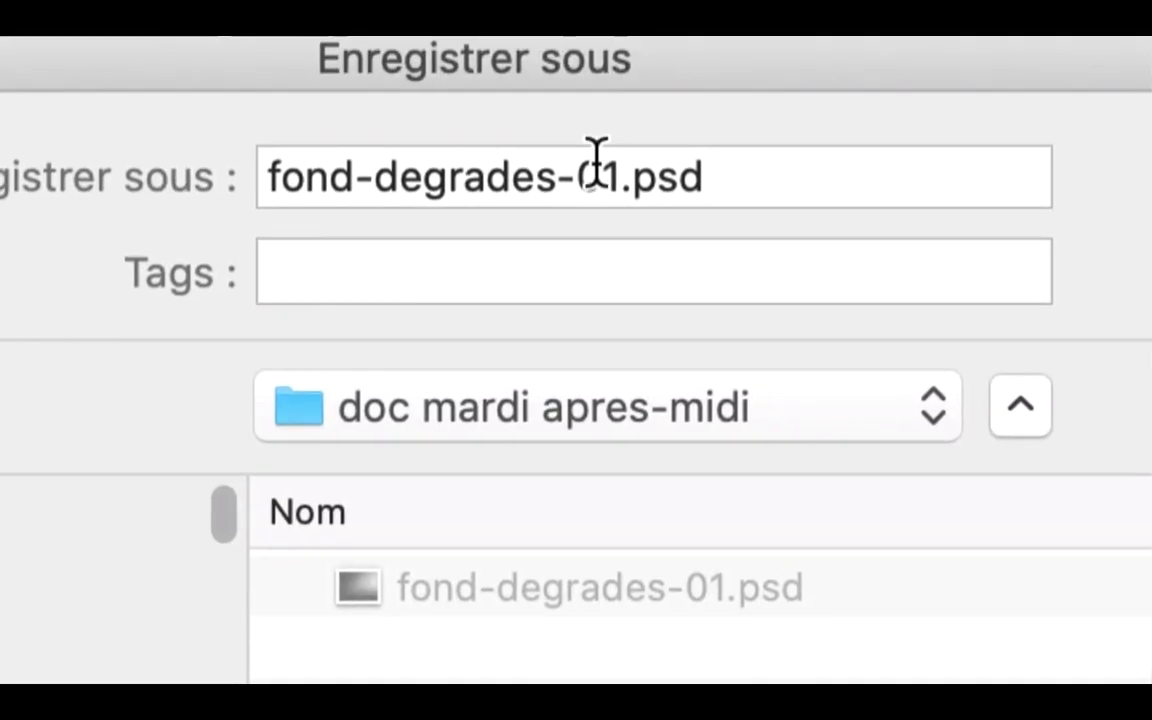
click(597, 160)
drag(601, 165, 621, 165)
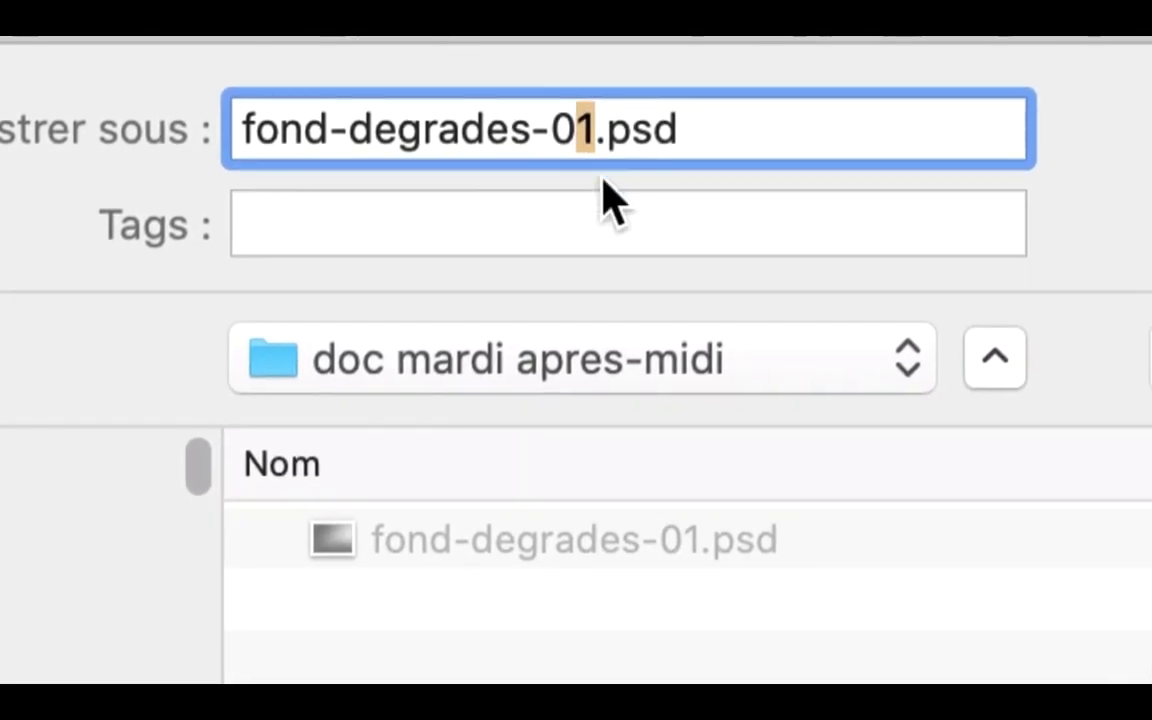
text(2)
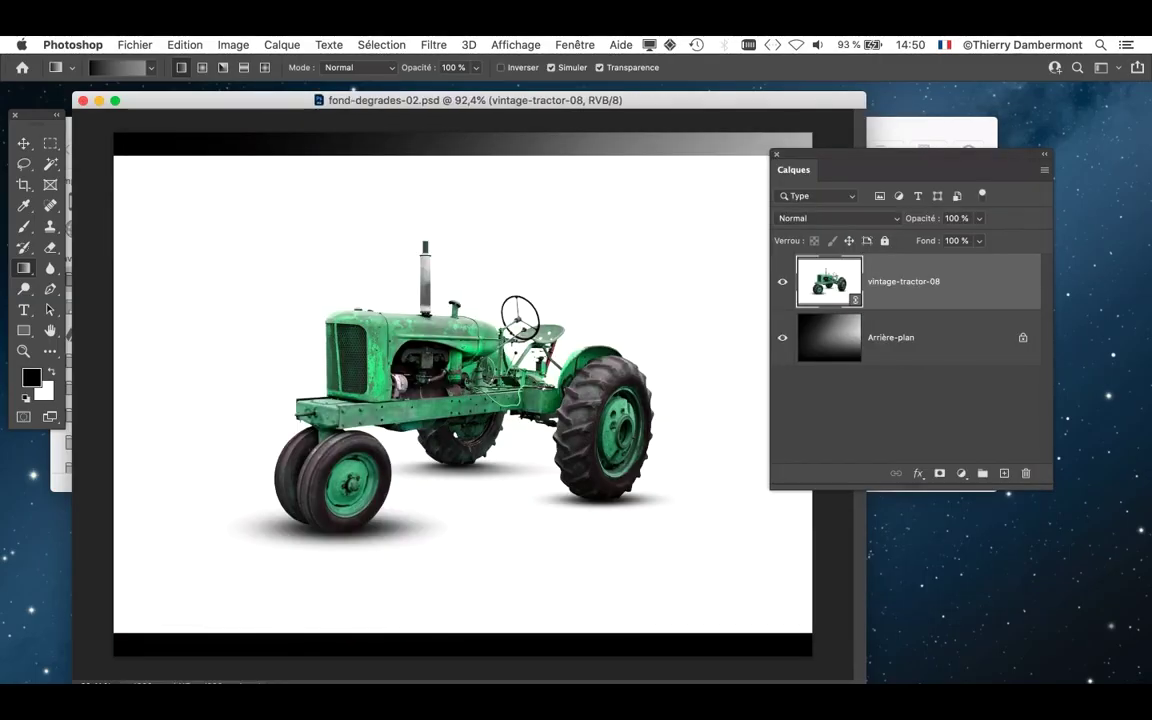
key(super+w)
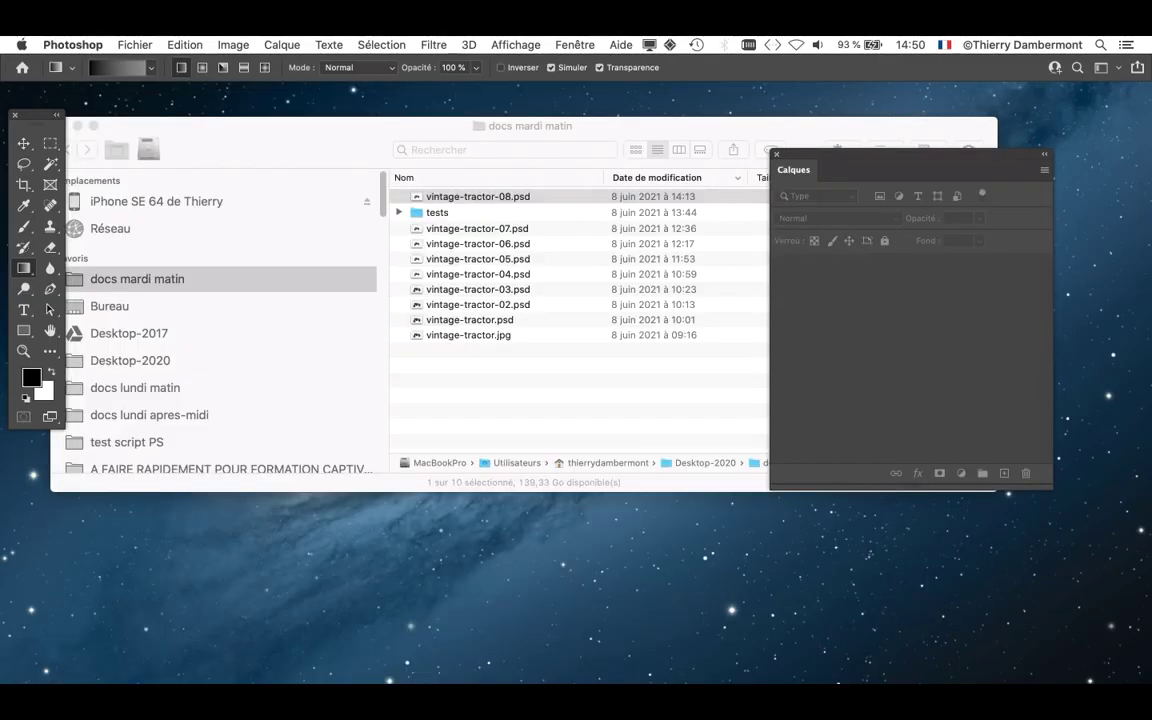
key(super+q)
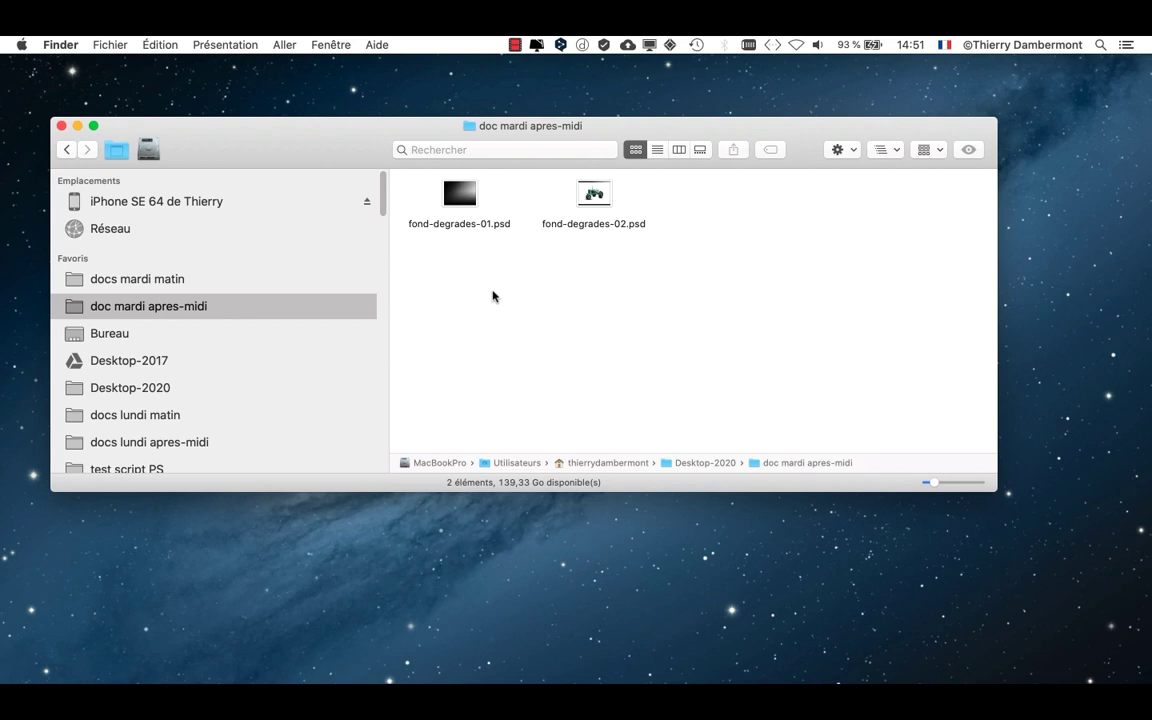
Display doc mardi apres-midi as a list in Finder, and open vintage-tractor-08.psd from docs mardi matin in Photoshop
key(super+2)
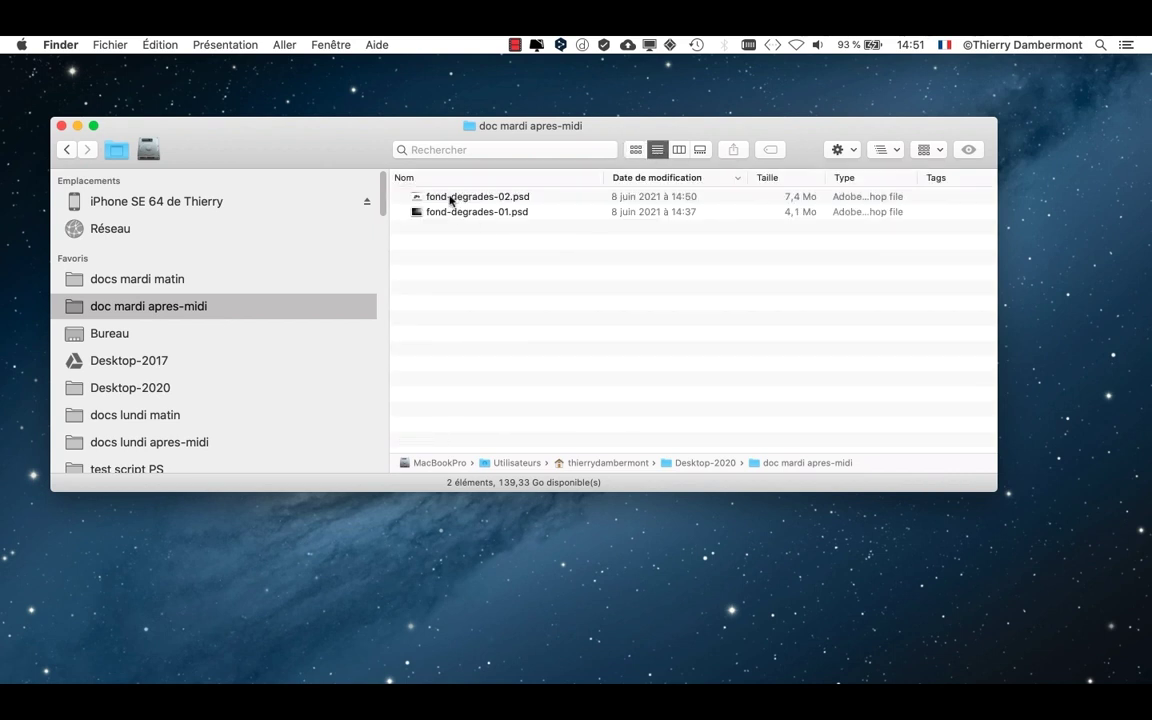
click(450, 197)
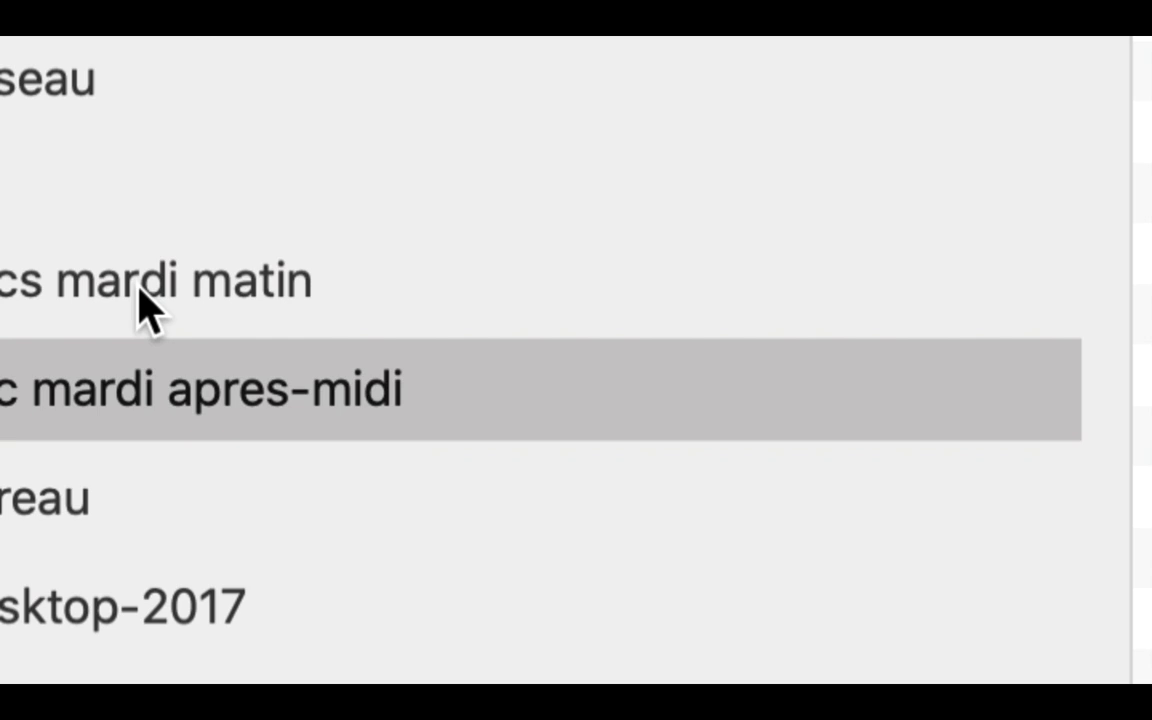
click(148, 310)
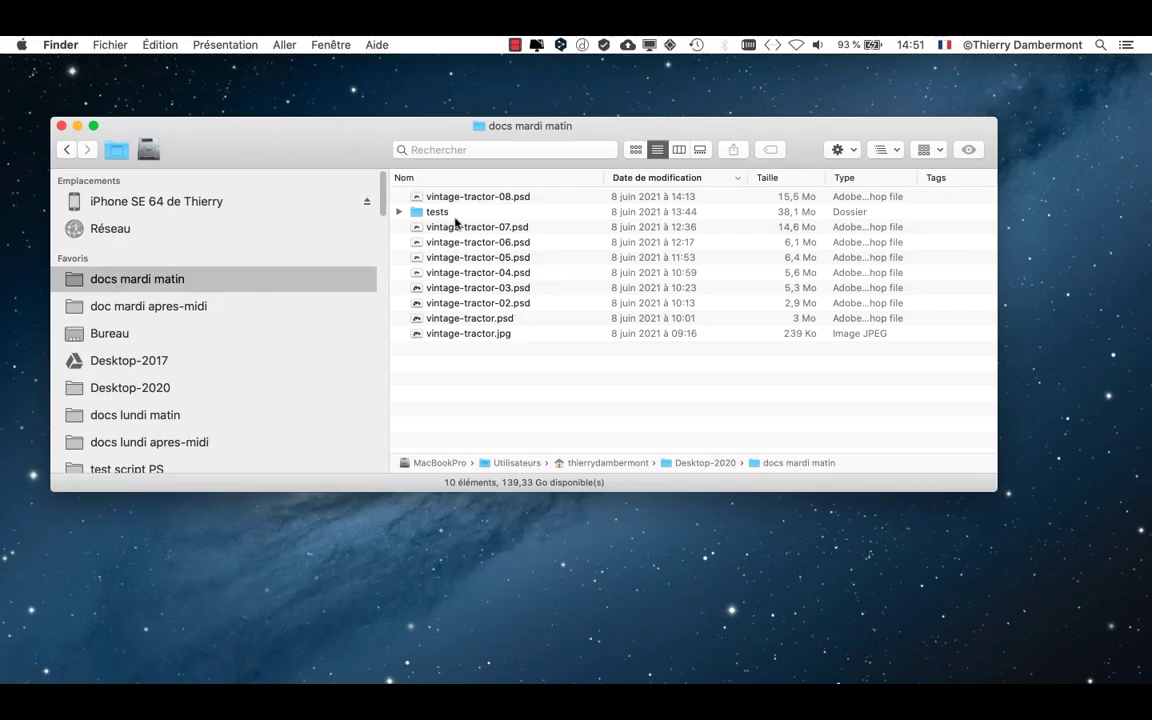
click(465, 198)
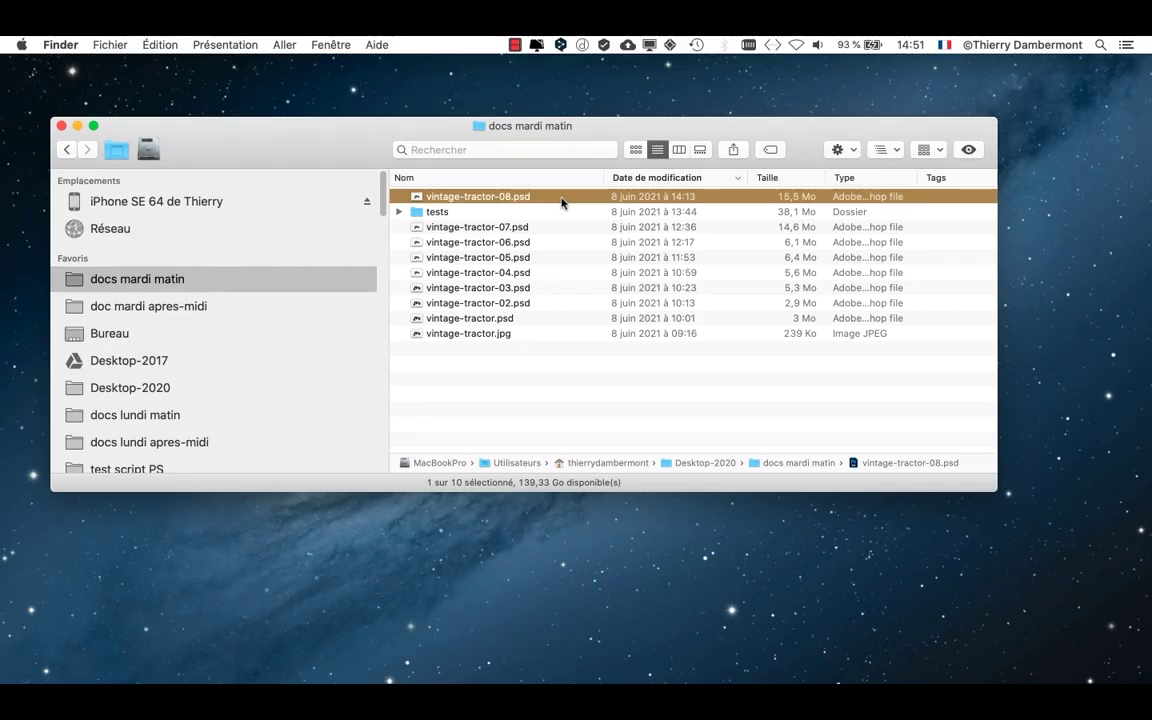
double_click(561, 200)
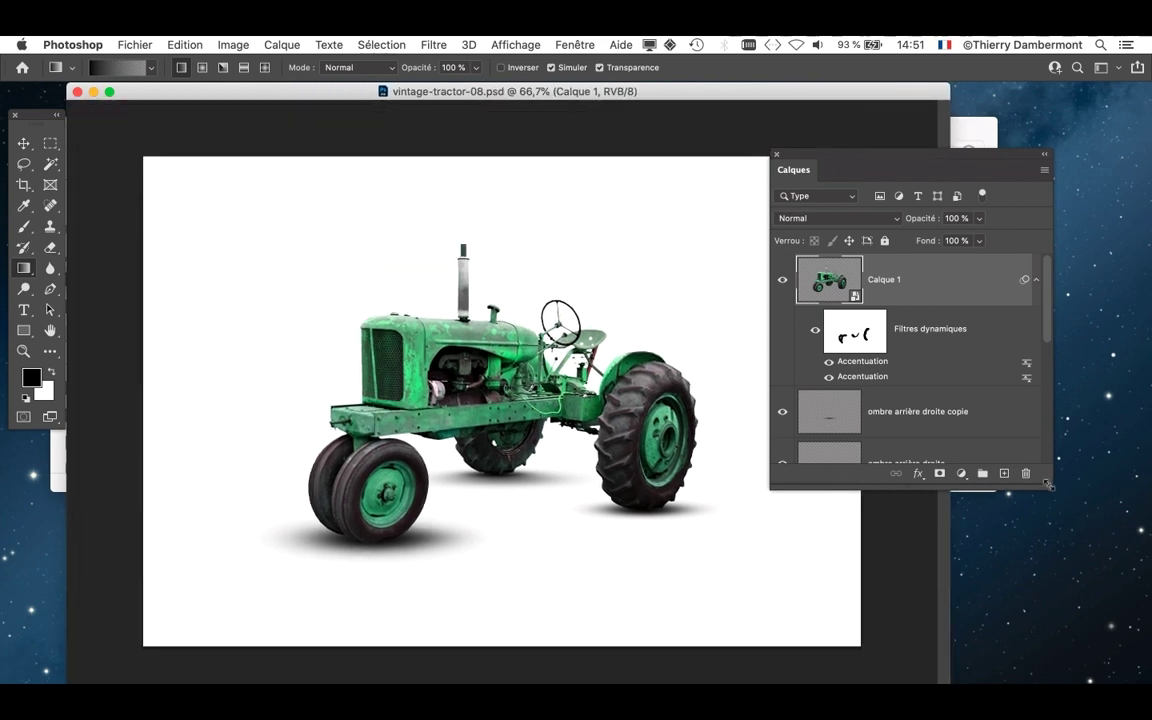
Lengthen the Calques panel, move it clear of the tractor image, and shift the toolbox slightly inward
drag(1047, 484, 1112, 655)
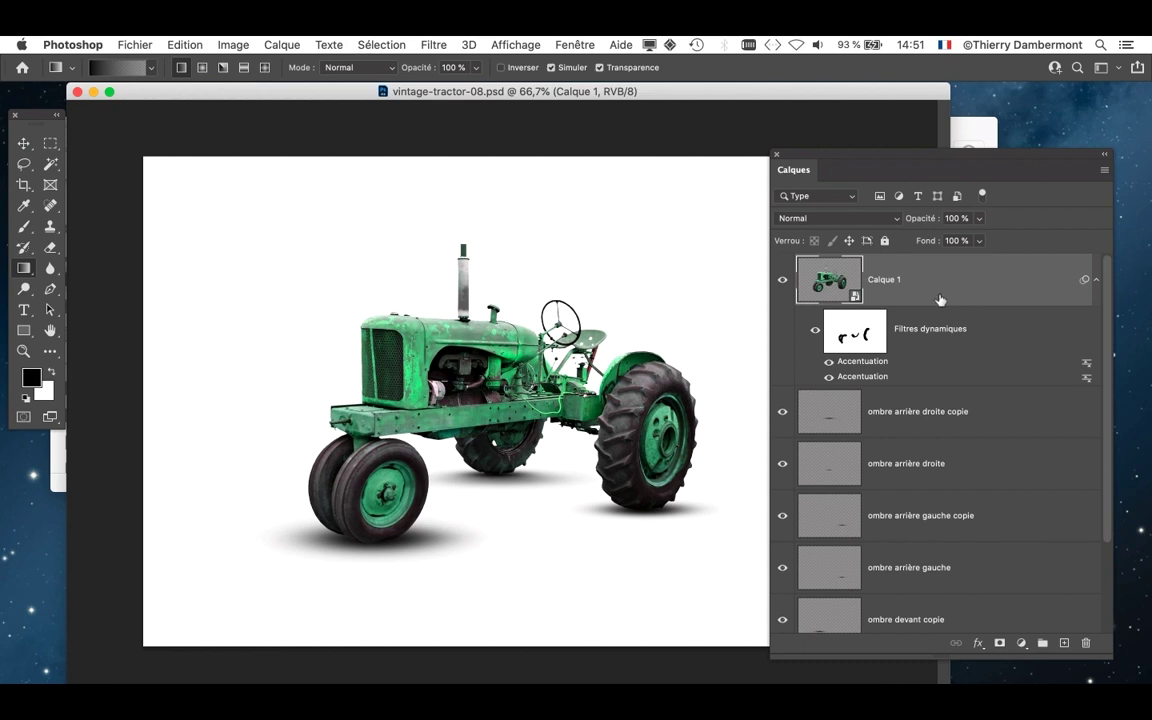
drag(1110, 657, 1057, 609)
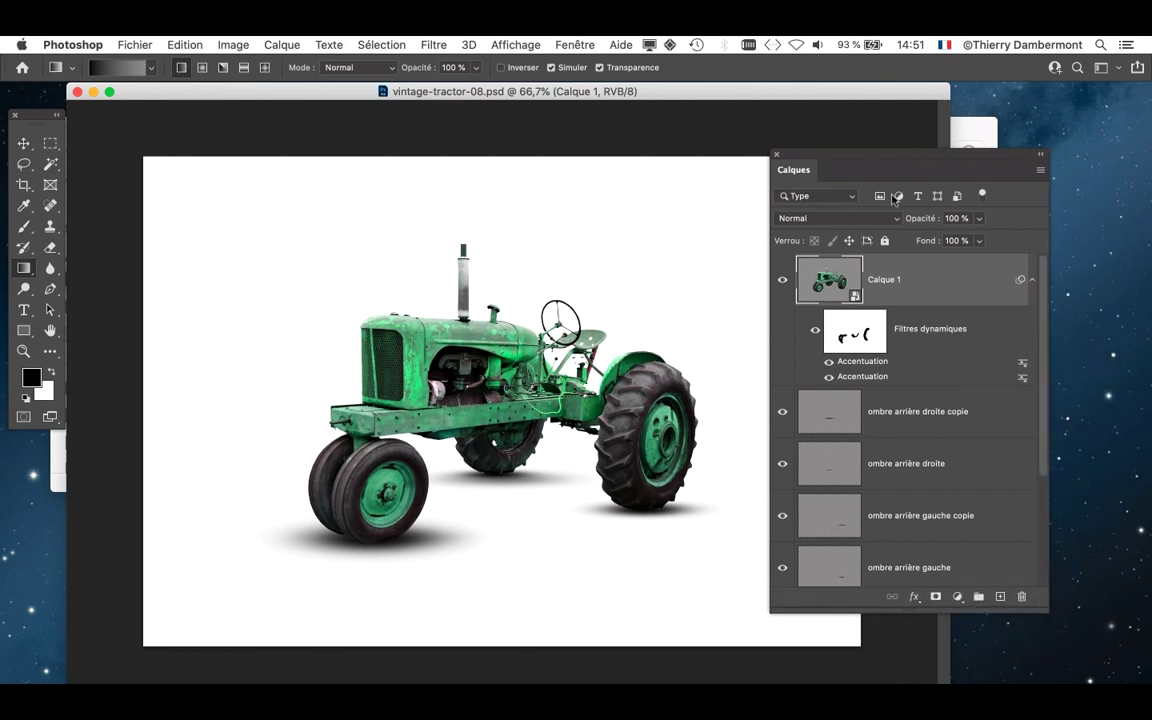
drag(805, 157, 925, 155)
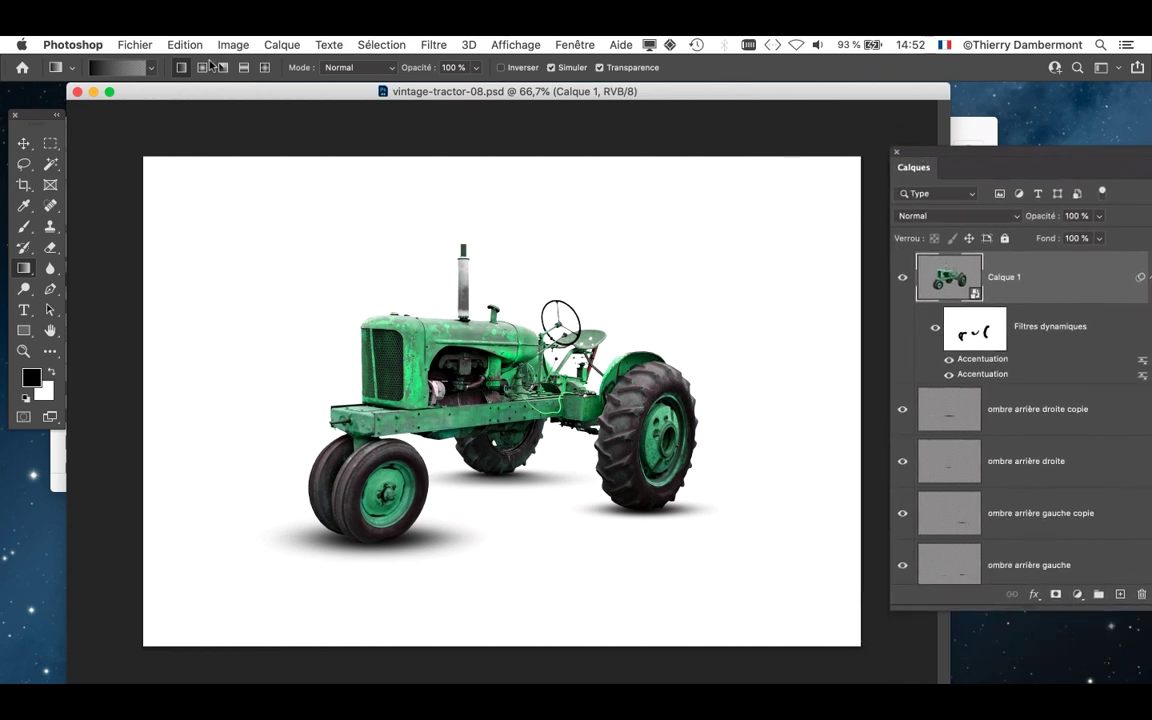
drag(36, 119, 60, 130)
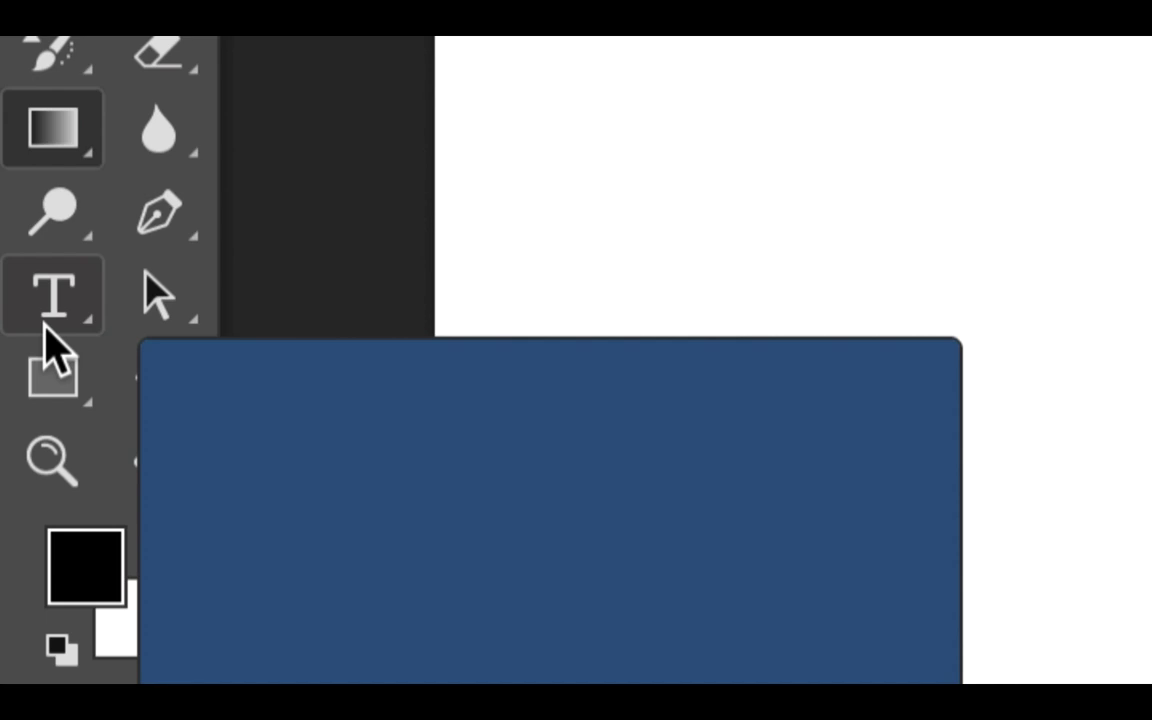
Activate the Horizontal Type tool (Outil Texte horizontal) and display its list of text tool variants
click(44, 323)
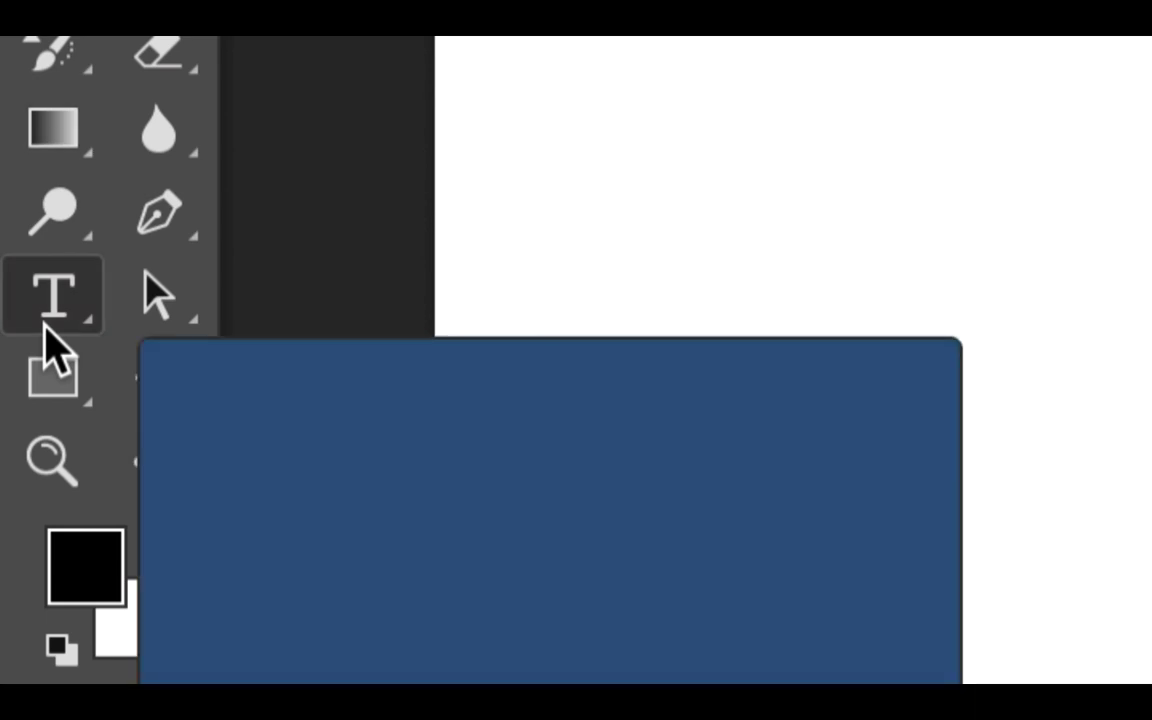
click(44, 323)
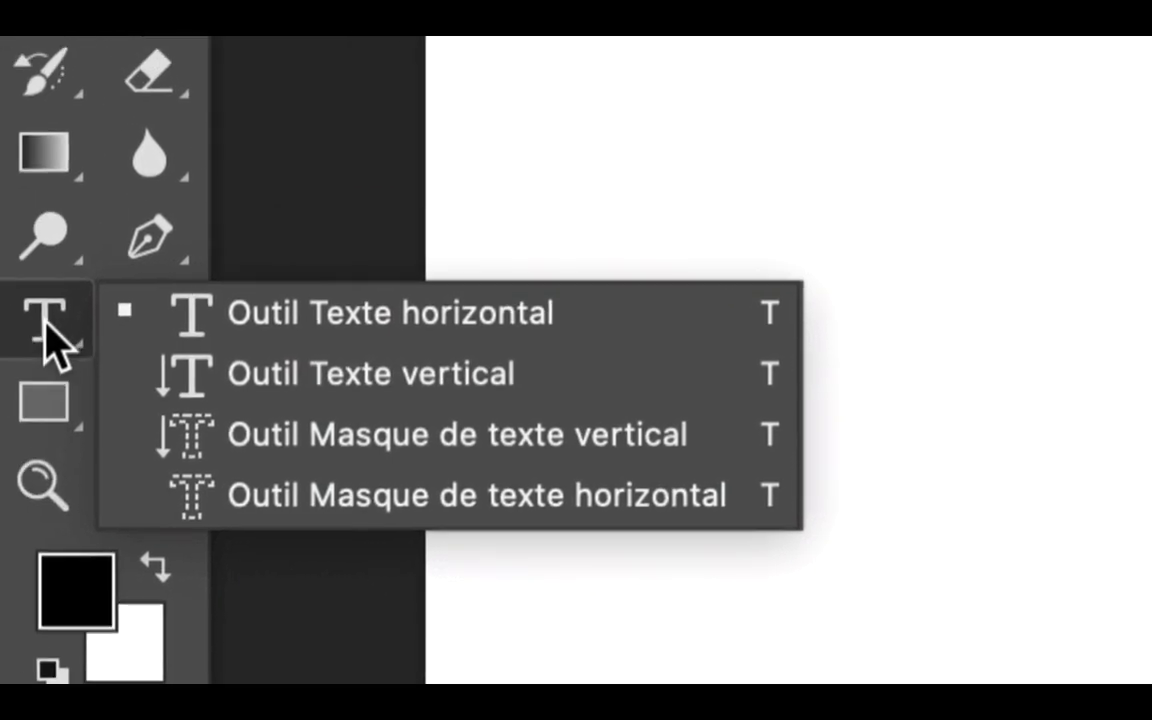
click(52, 338)
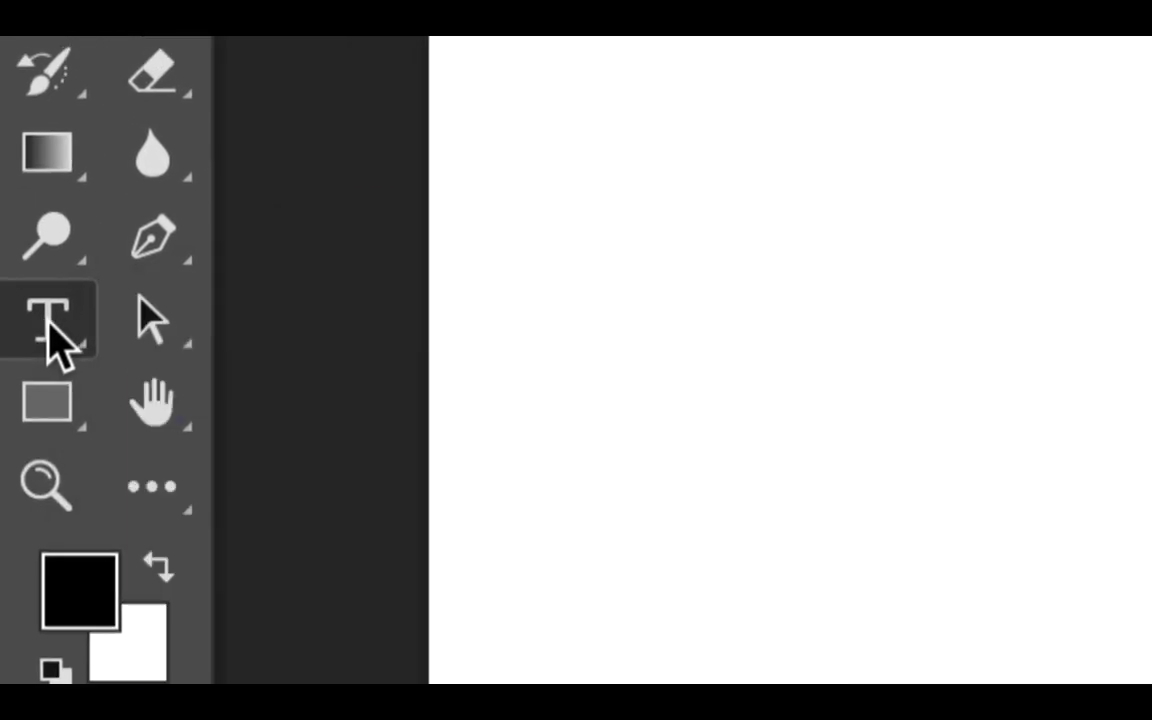
right_click(45, 322)
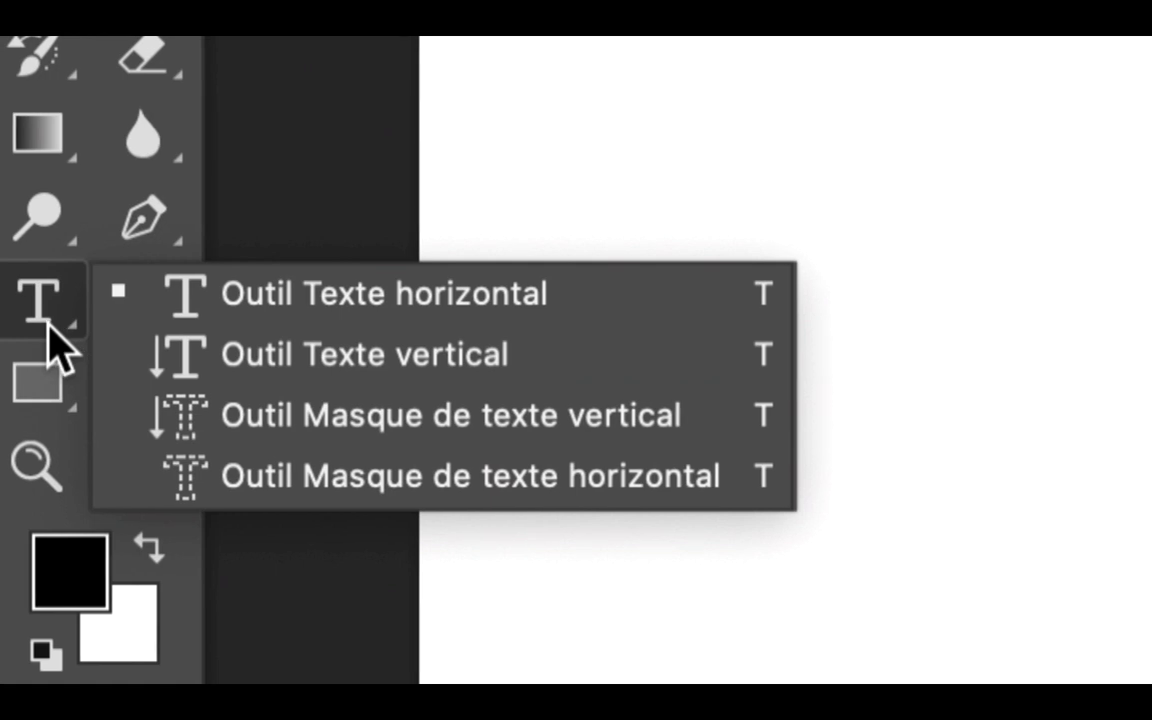
click(48, 323)
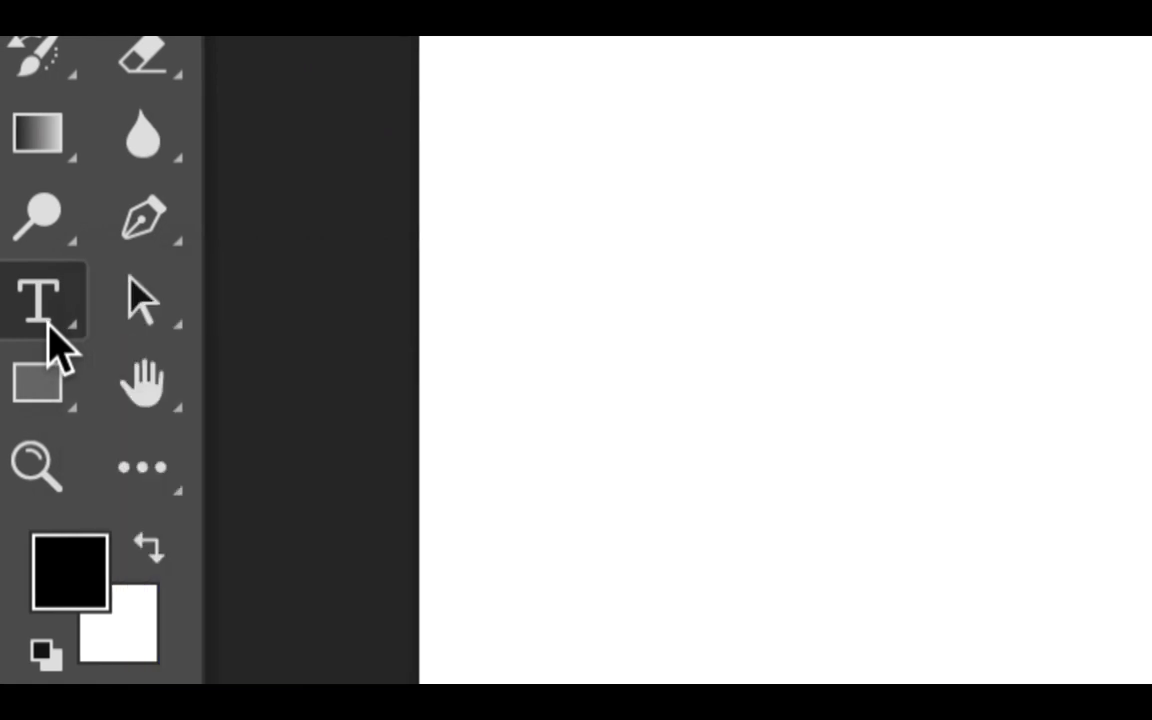
click(48, 325)
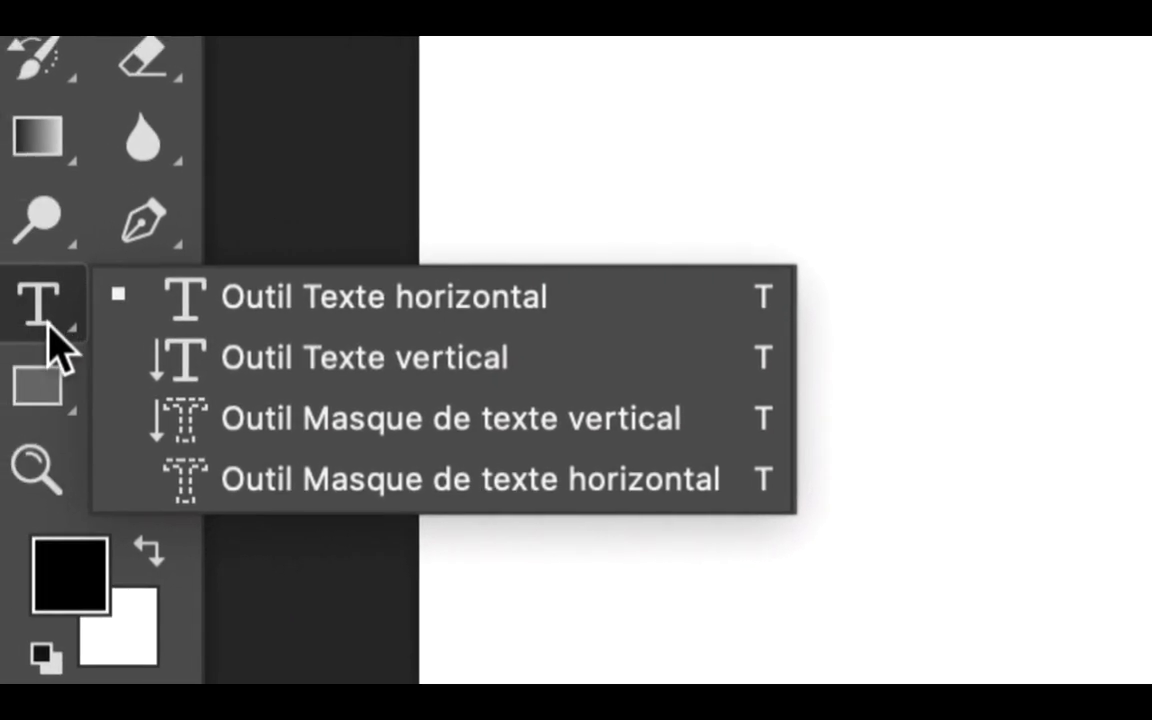
click(52, 345)
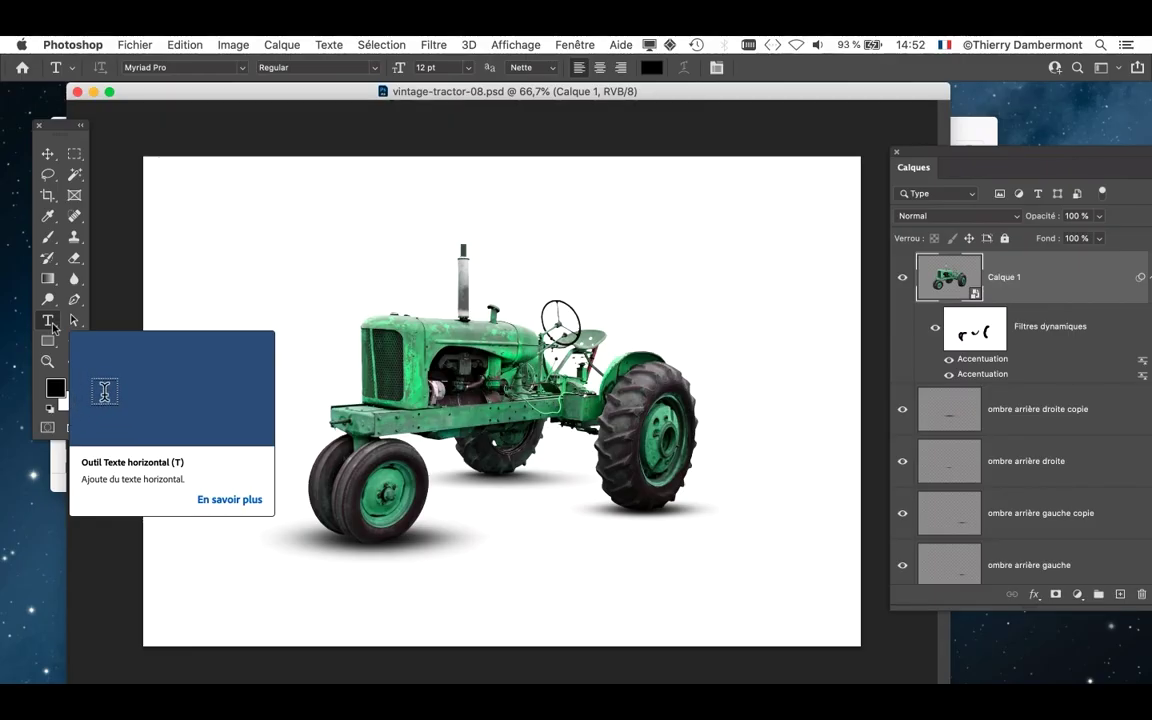
Draw a paragraph text frame in the upper-left corner of the tractor image, check its new layer, and magnify the image to 109%
drag(270, 93, 245, 100)
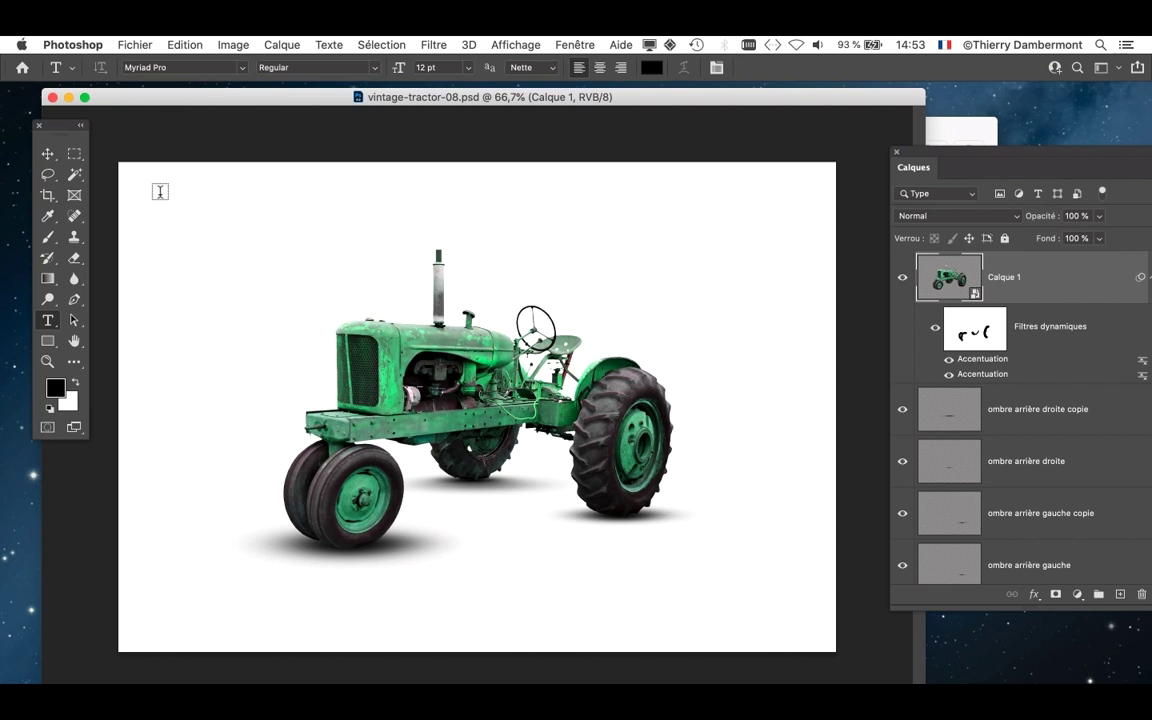
drag(160, 193, 277, 257)
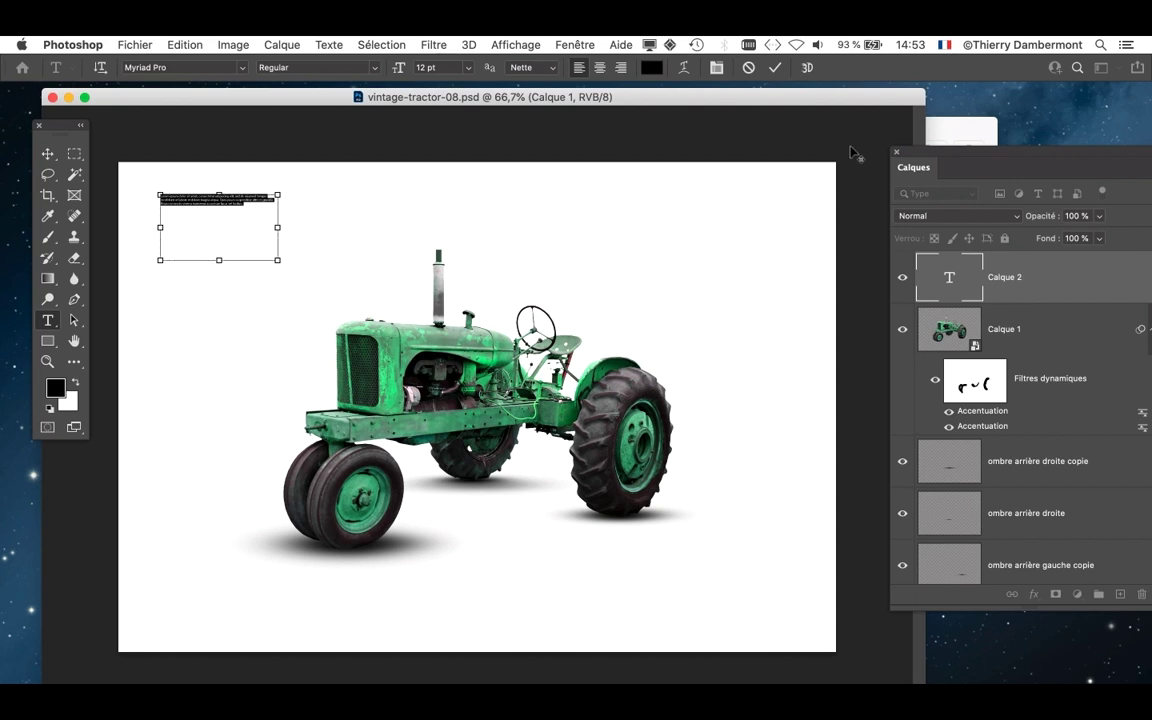
drag(946, 158, 581, 146)
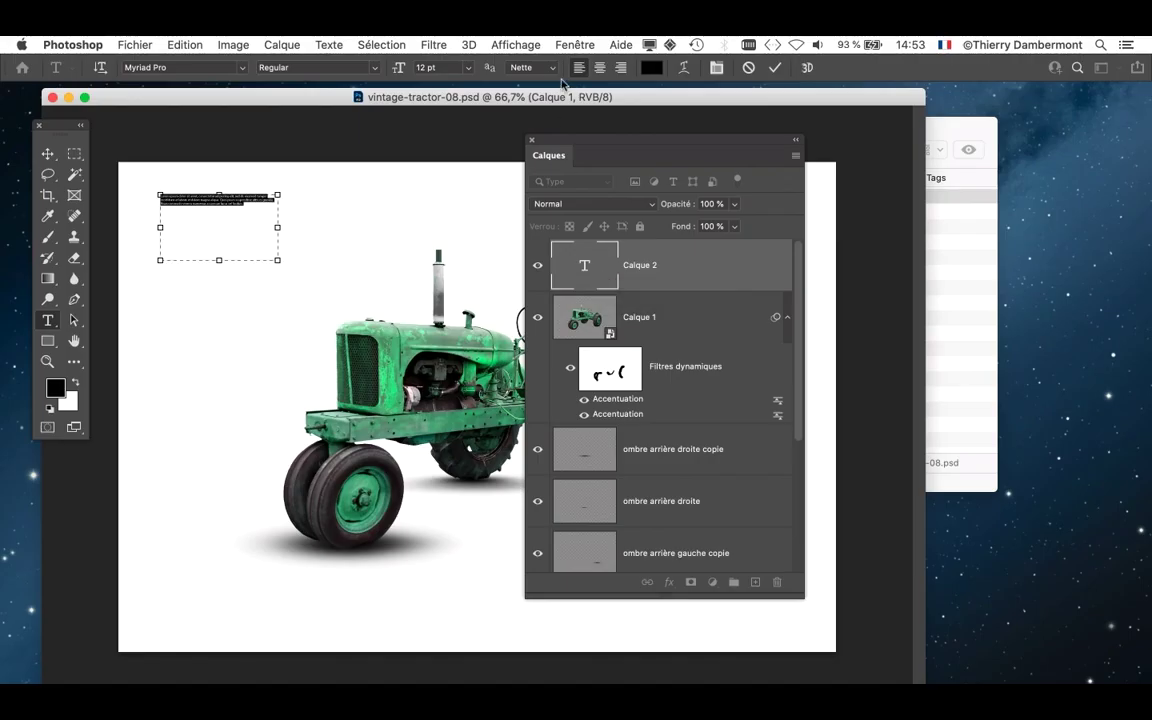
drag(579, 146, 944, 222)
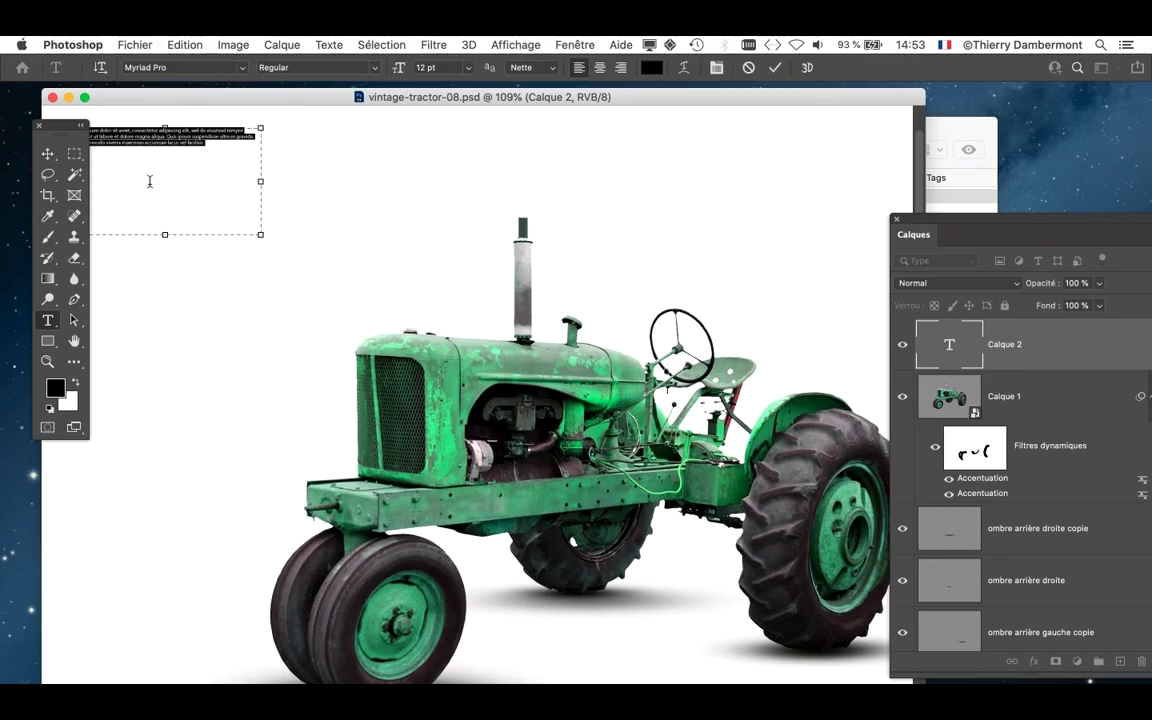
Delete the placeholder paragraph, undo the deletion, and move the toolbox clear of the text frame
key(BackSpace)
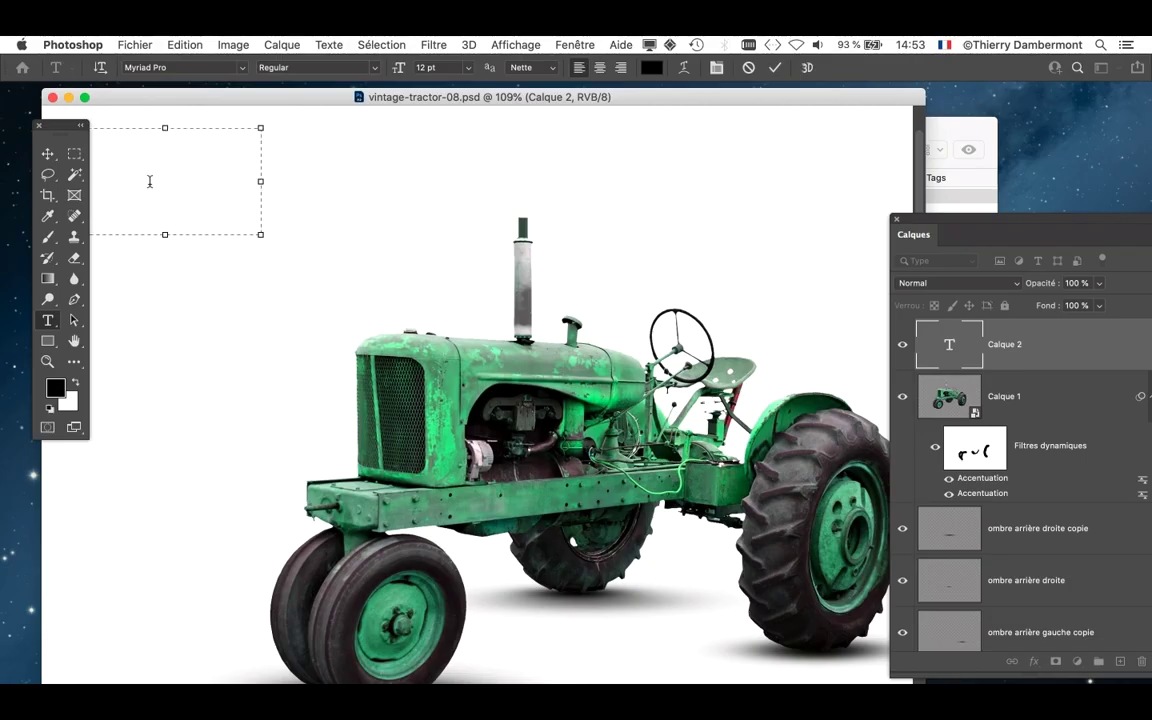
key(super+z)
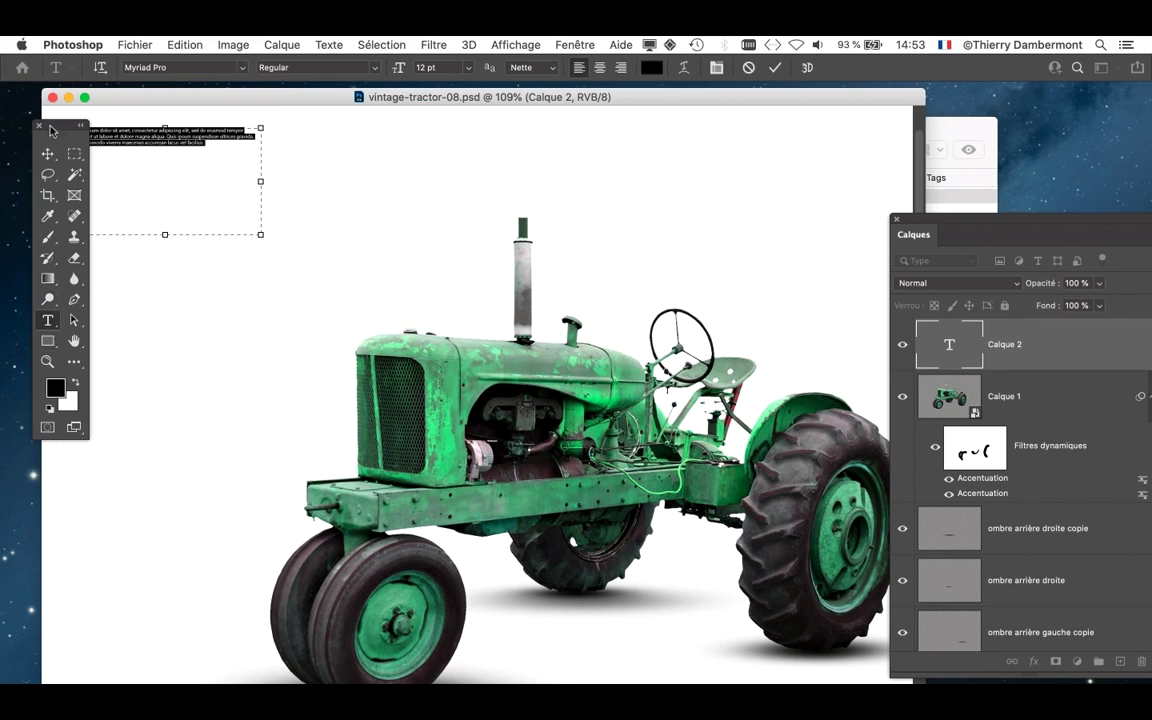
drag(51, 127, 42, 289)
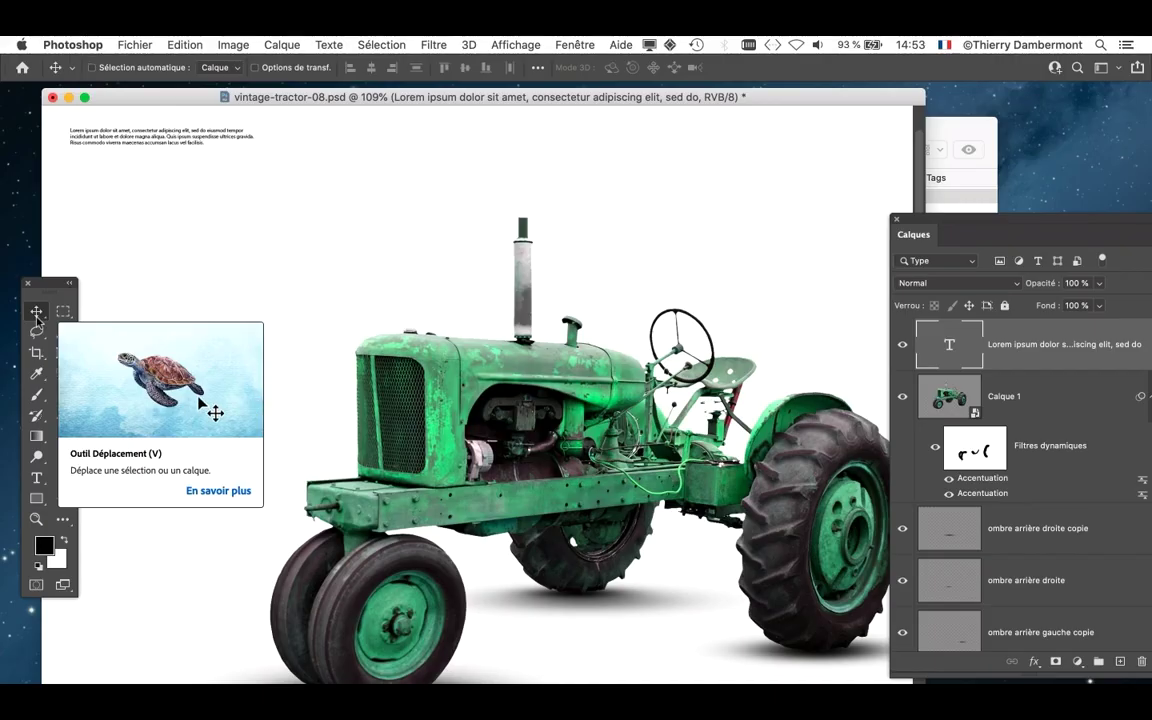
Show the tractor image in full-screen mode with the menu bar, focused on the Lorem ipsum paragraph
key(f)
drag(229, 217, 557, 410)
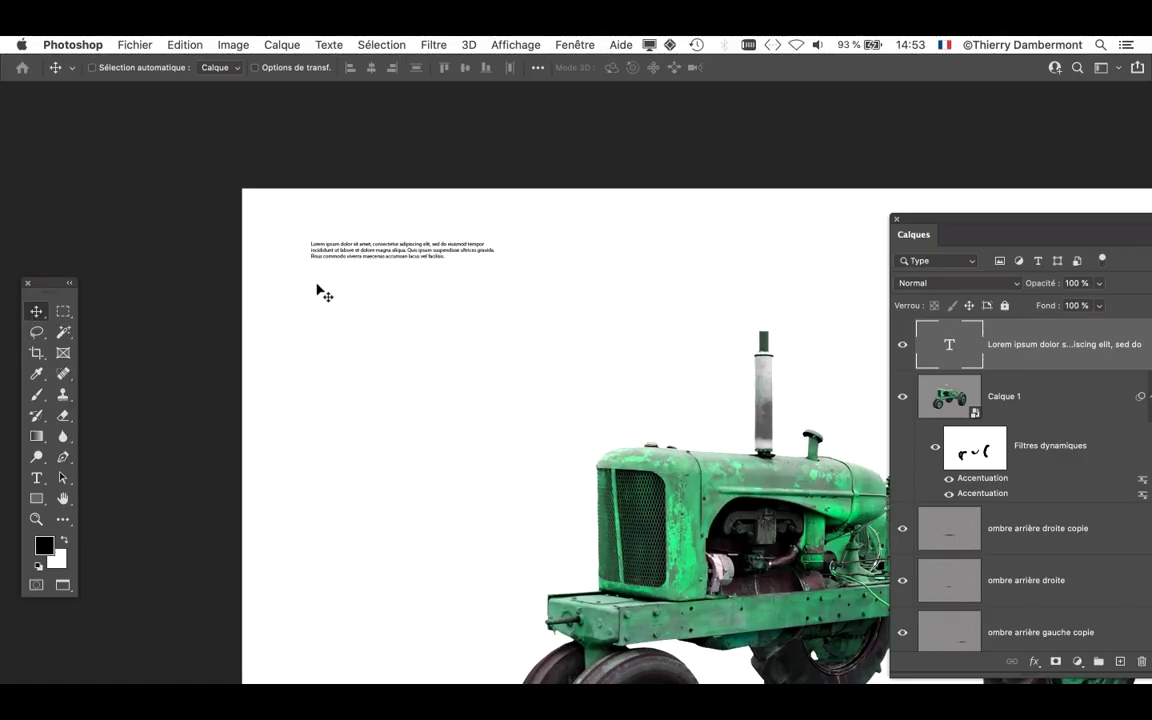
scroll(326, 258, up, 5)
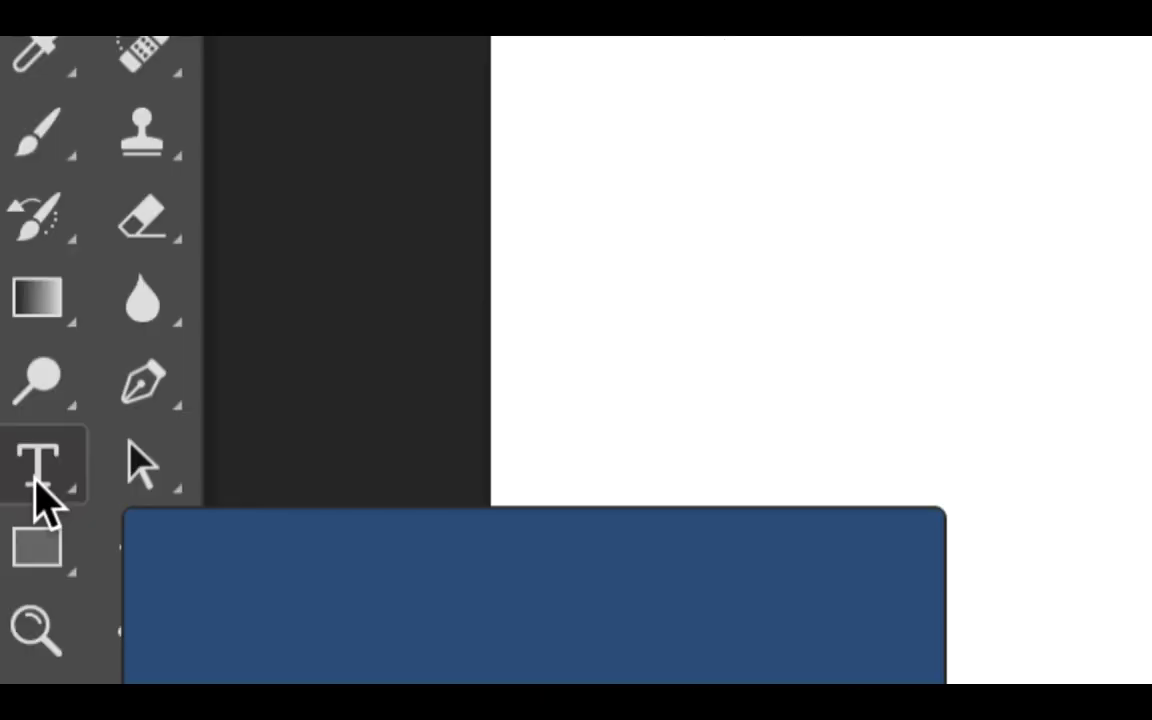
Edit the Lorem ipsum paragraph with the Horizontal Type tool and try selecting different passages in its first two lines
click(38, 470)
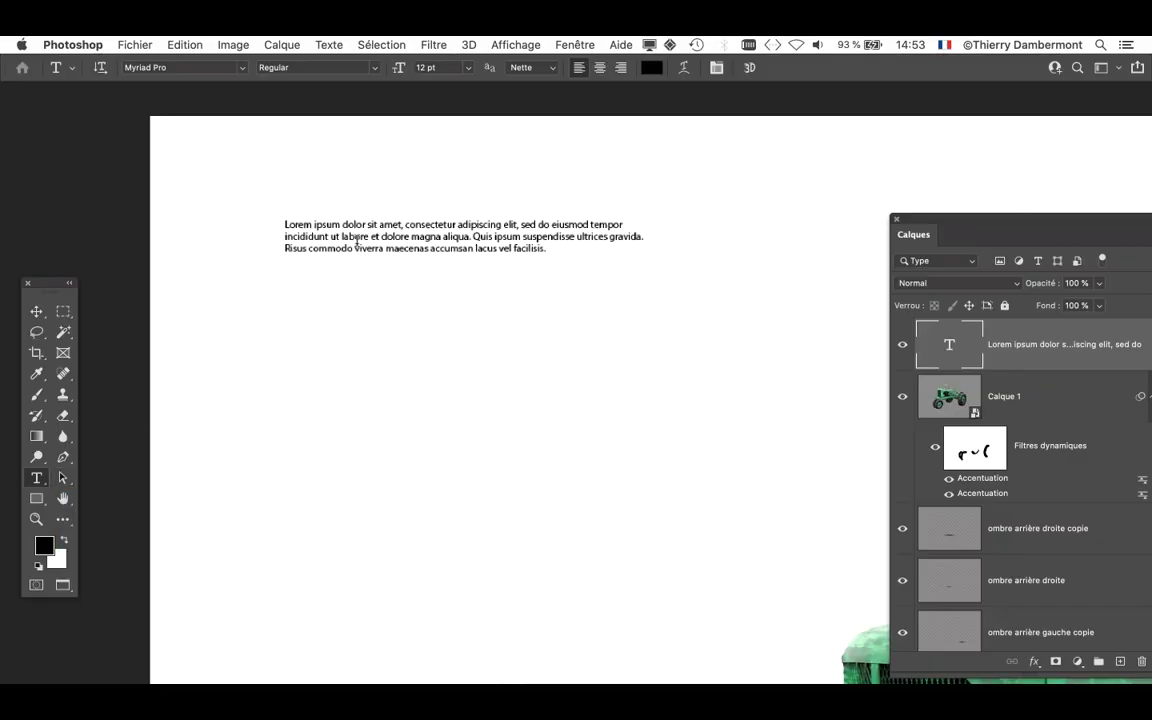
click(357, 244)
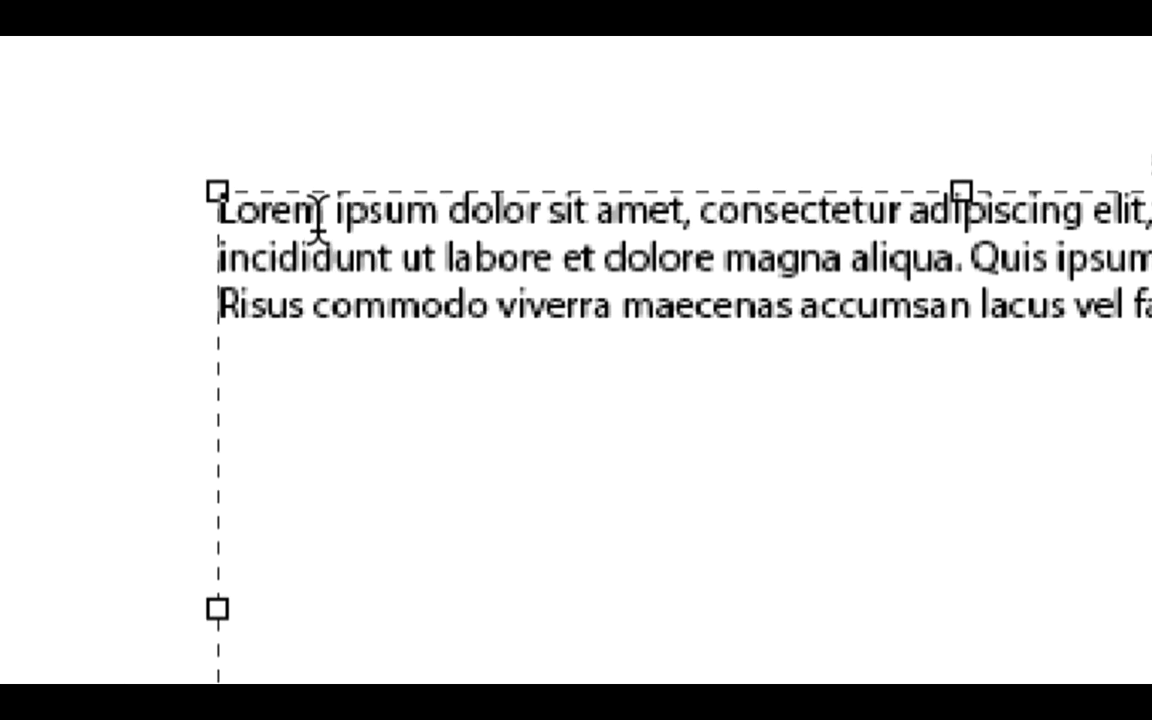
drag(164, 175, 455, 222)
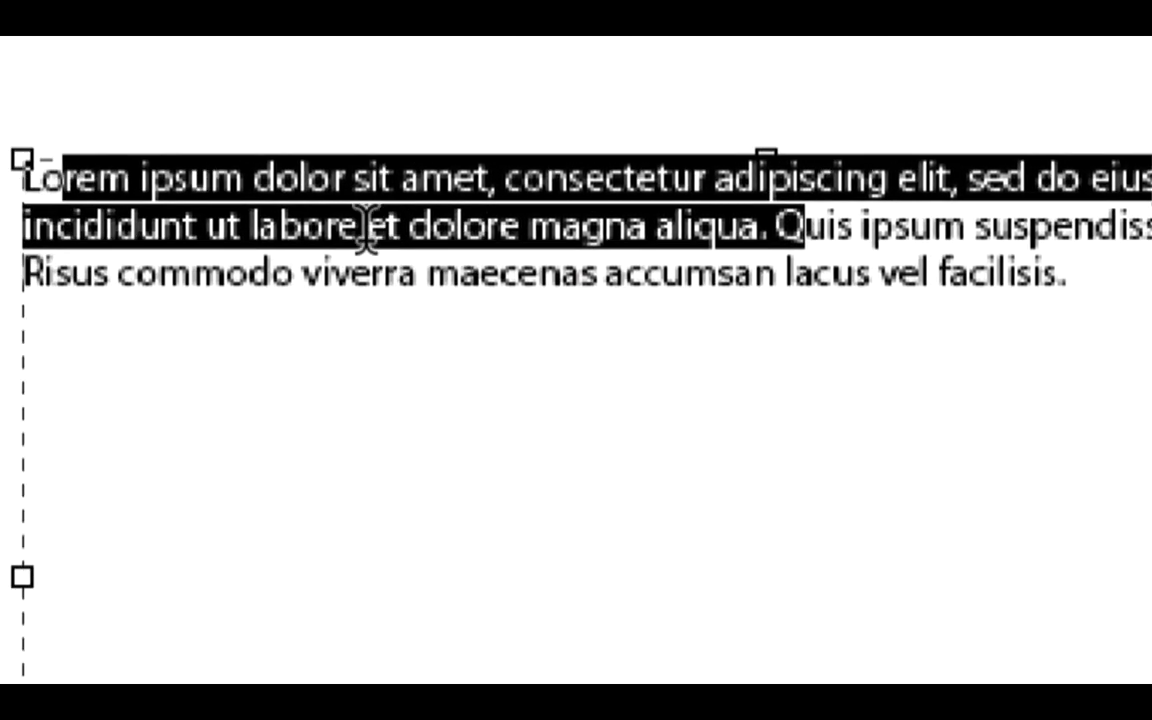
click(360, 180)
drag(314, 230, 530, 232)
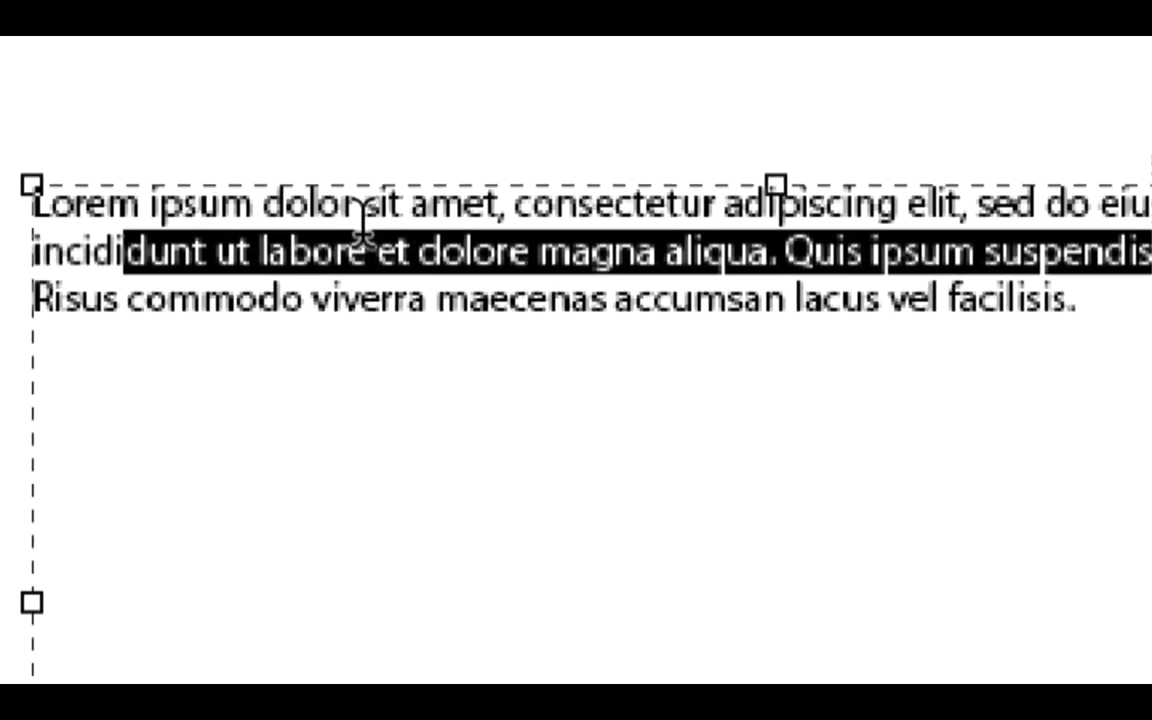
drag(303, 220, 357, 215)
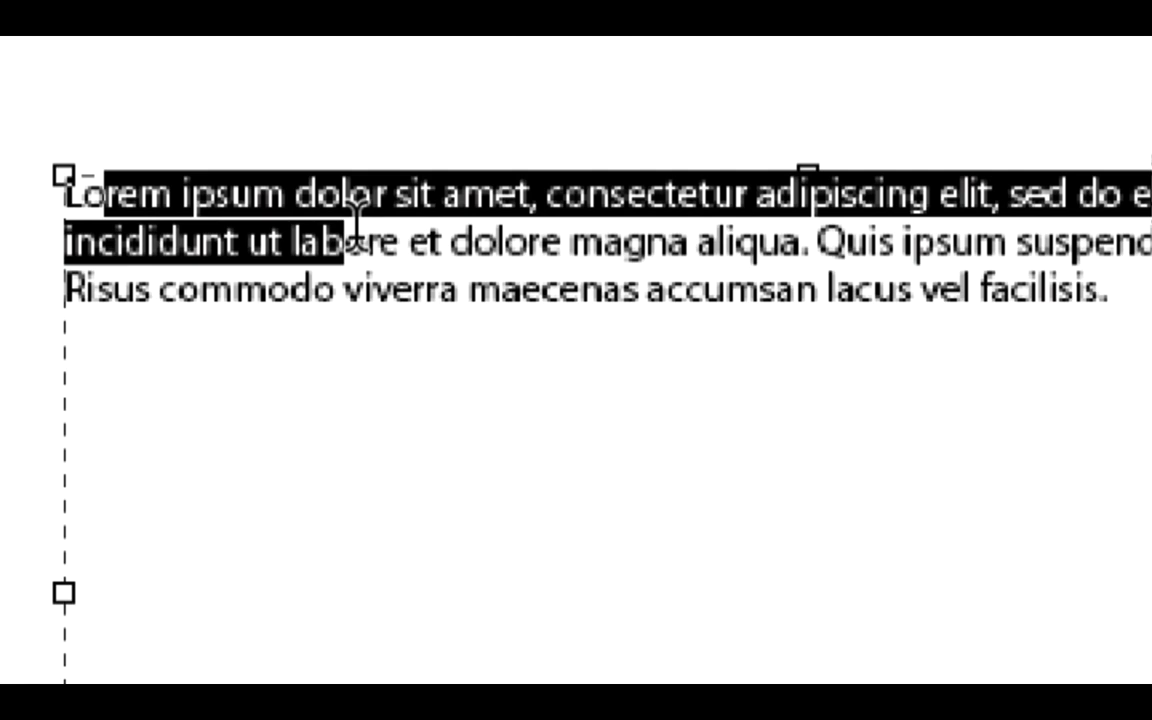
click(300, 212)
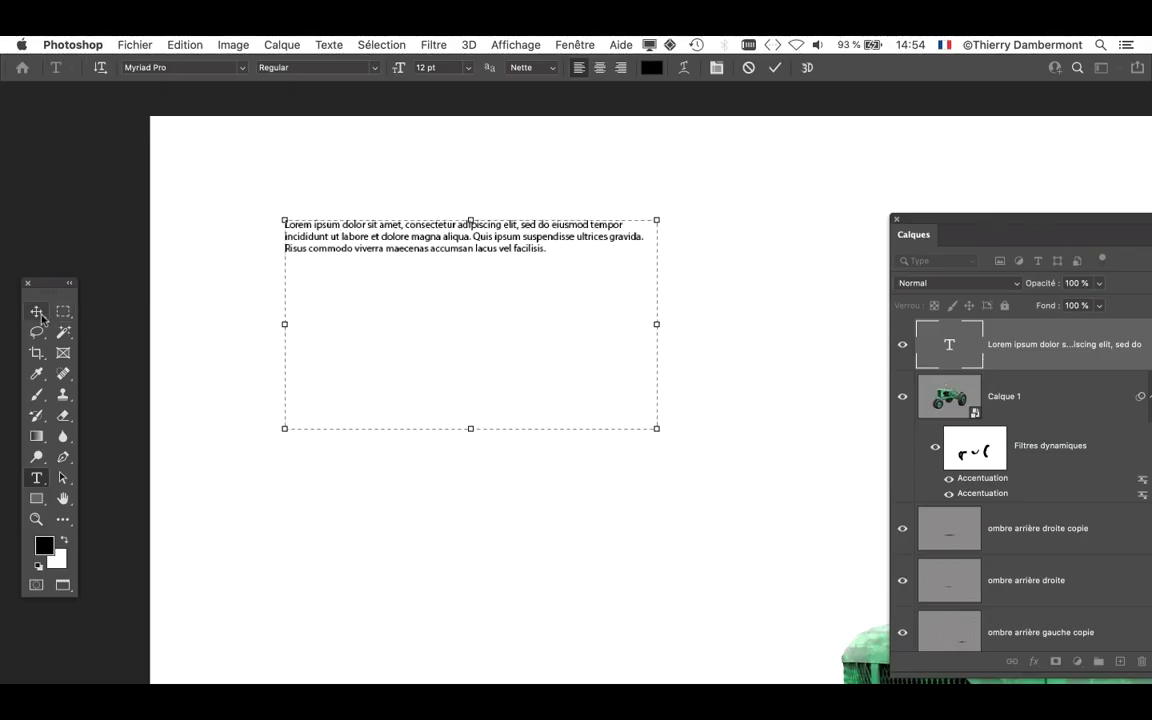
Bring the Calques panel beside the text, shorten it, and delete the Lorem ipsum paragraph layer
drag(967, 224, 676, 113)
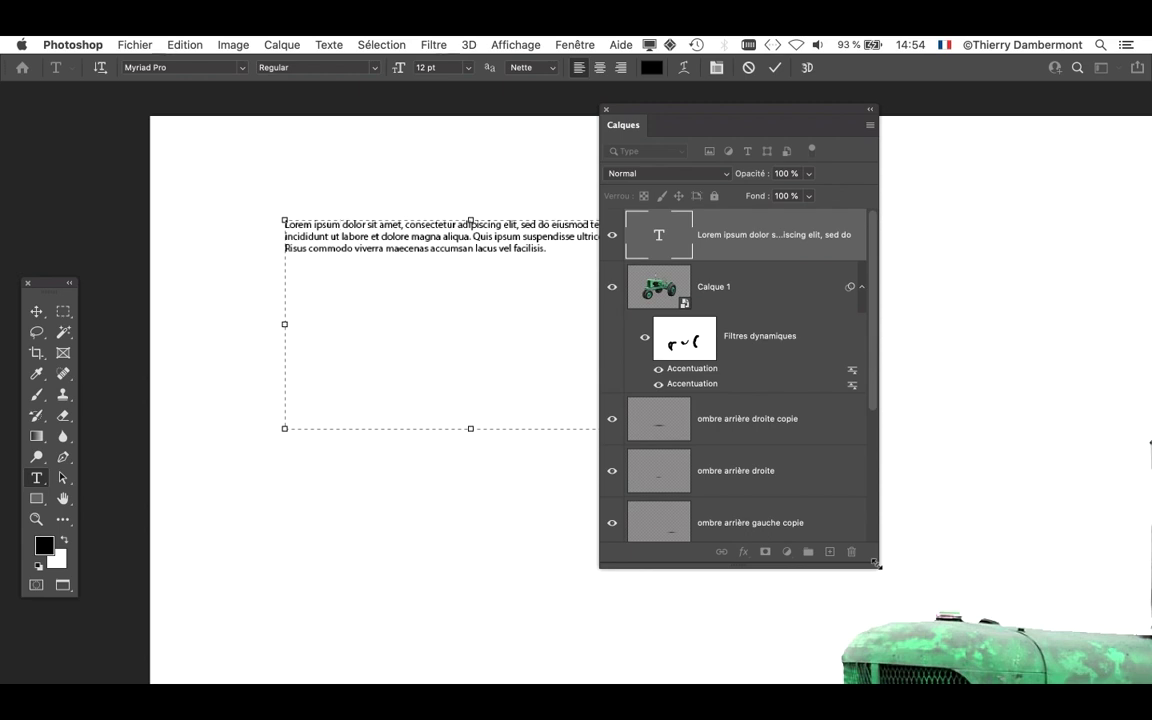
drag(875, 563, 900, 400)
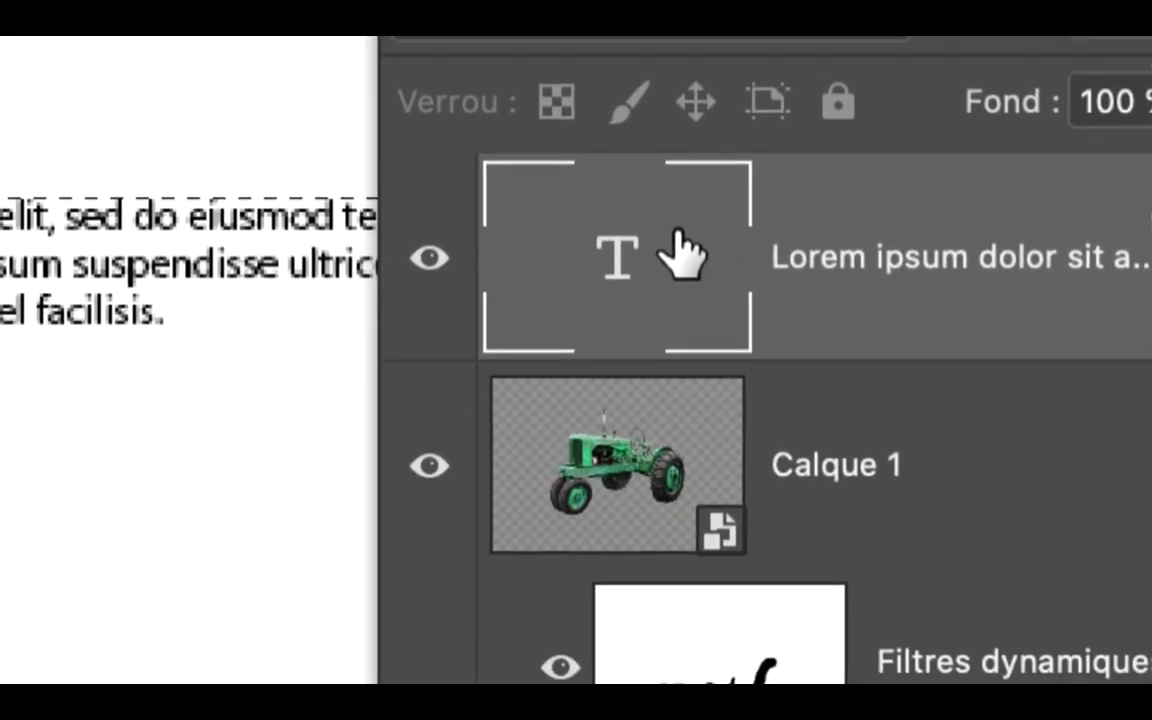
drag(682, 250, 921, 483)
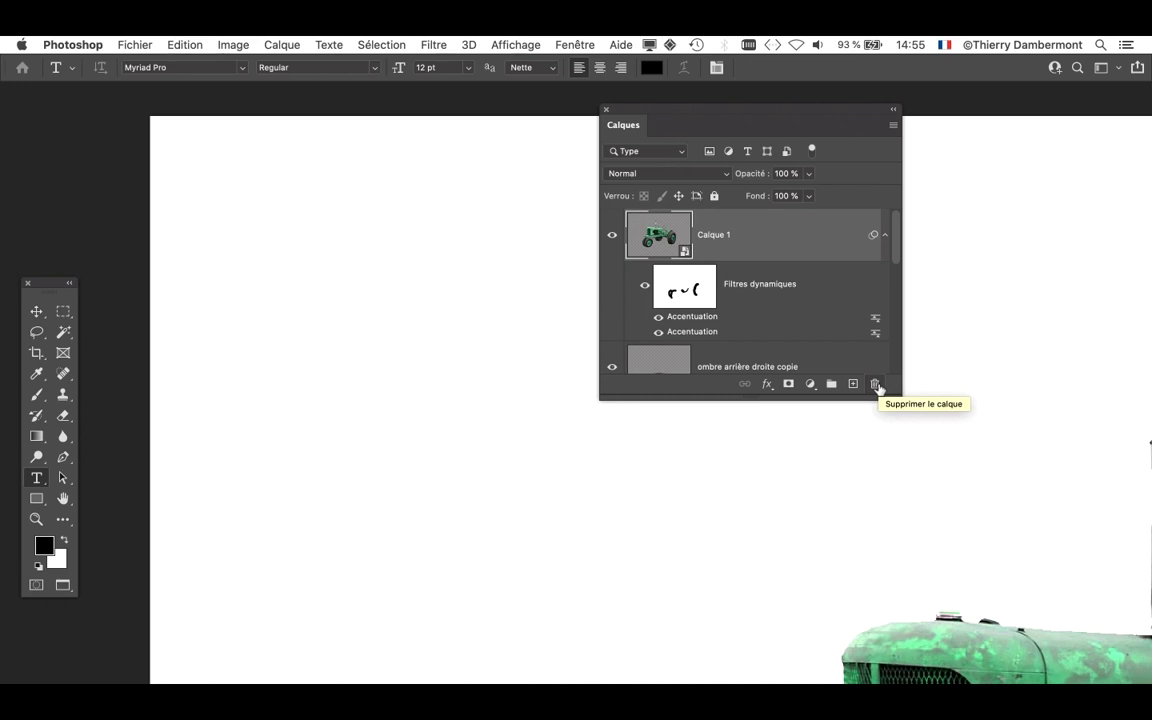
Move the Calques panel away from the blank area of the image and raise the toolbox slightly
drag(620, 112, 827, 195)
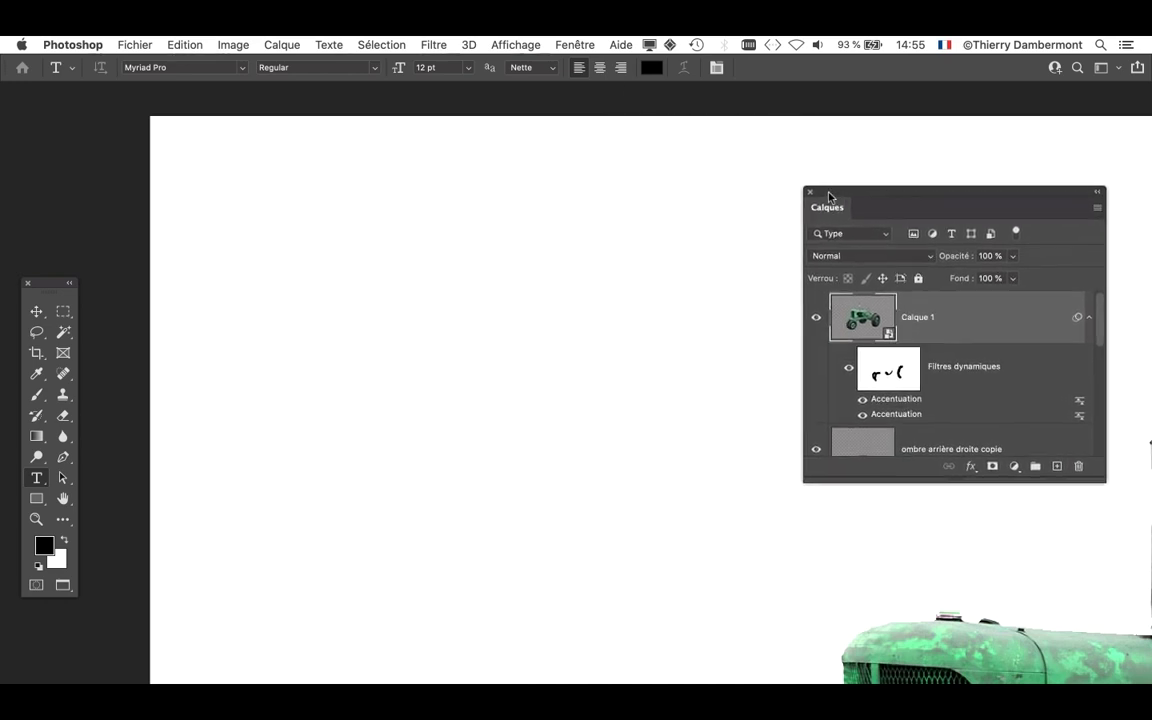
key(super+plus)
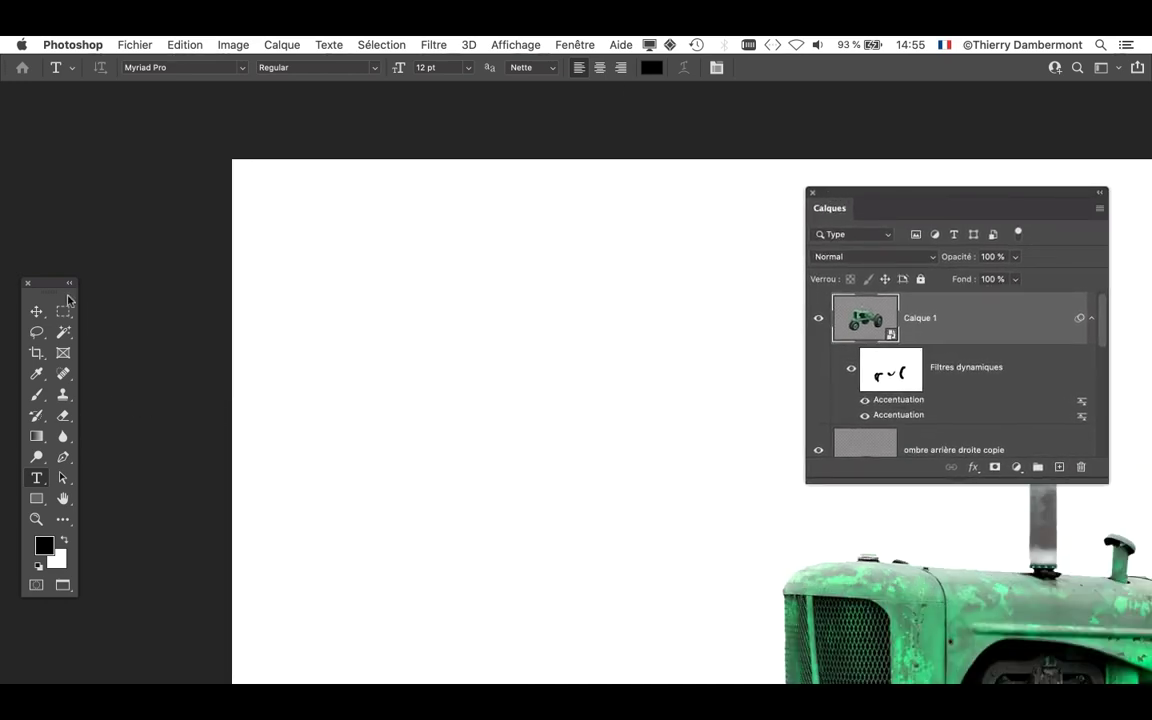
drag(55, 290, 71, 216)
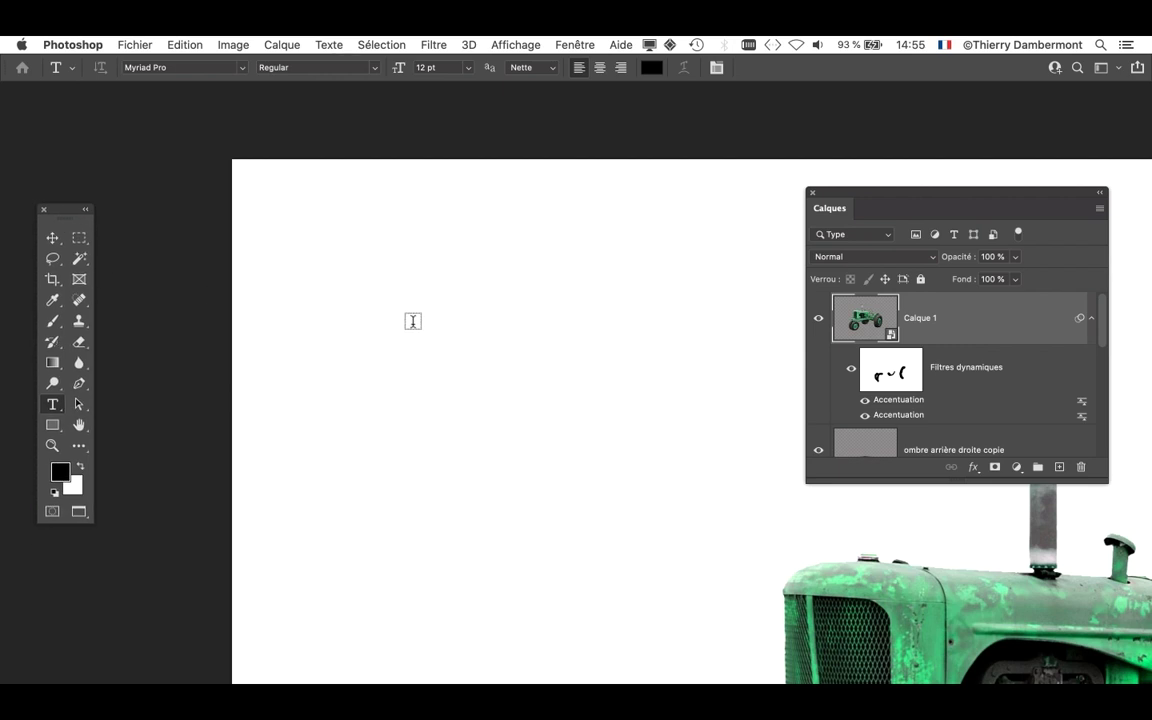
Place a Lorem Ipsum point text in the image's upper-left area, keep its anti-aliasing at Nette, and commit it
drag(380, 308, 290, 251)
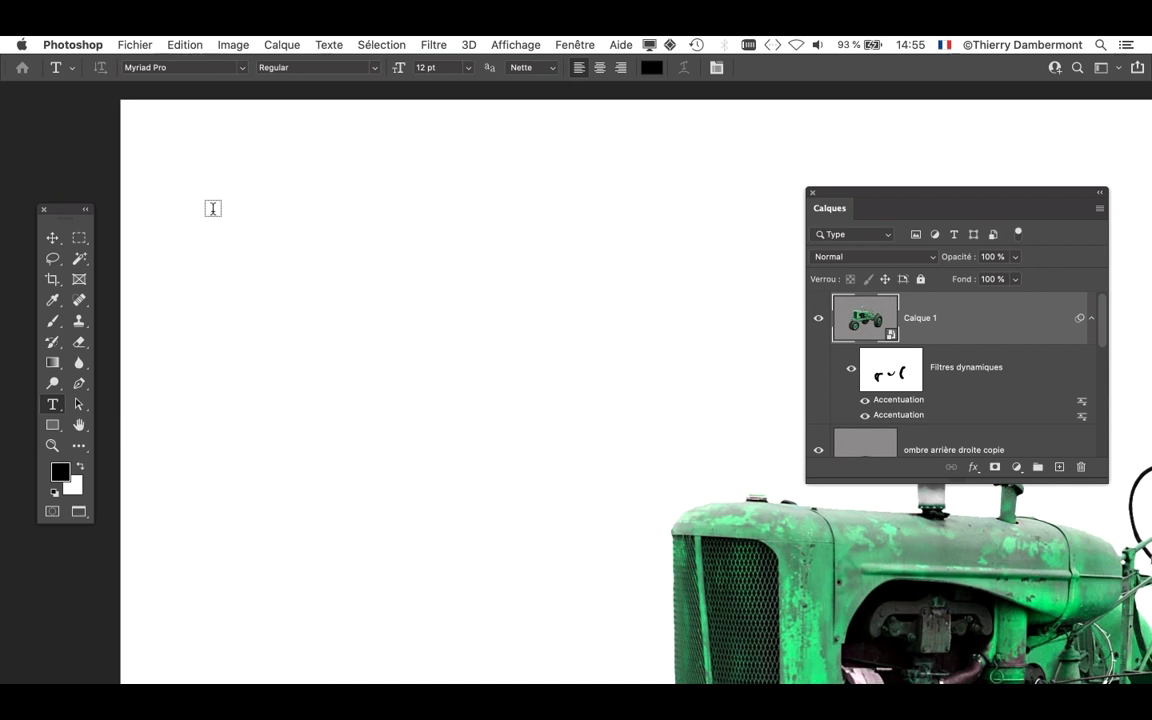
click(213, 208)
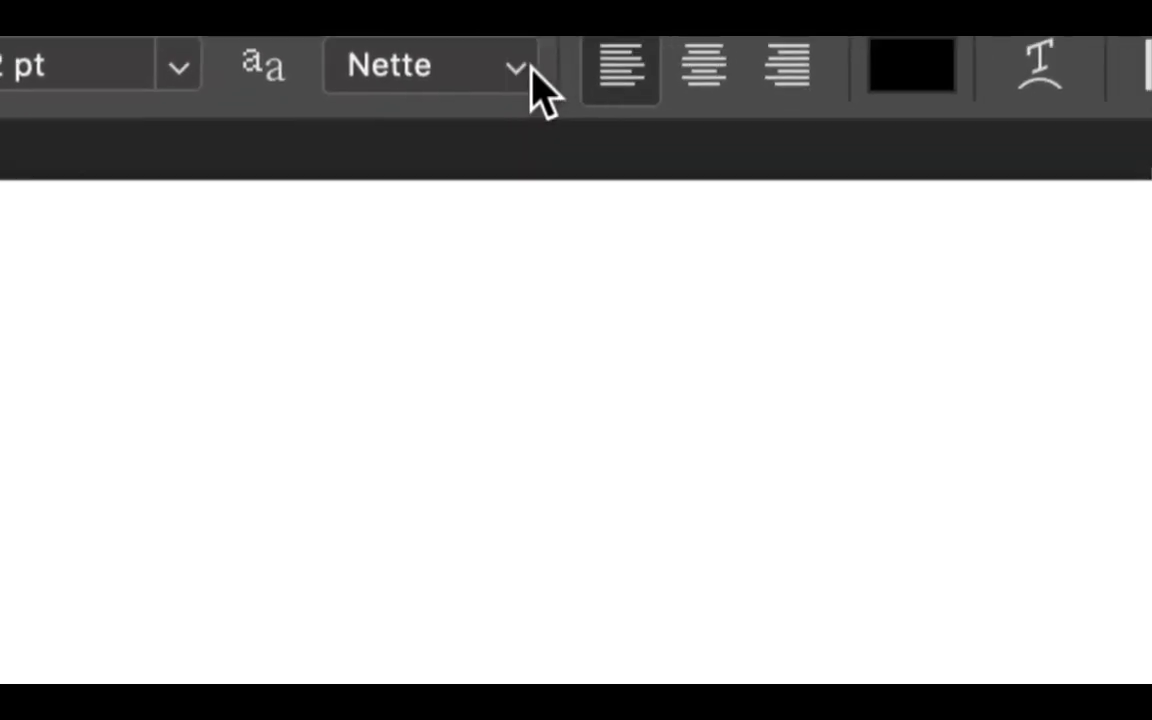
click(535, 80)
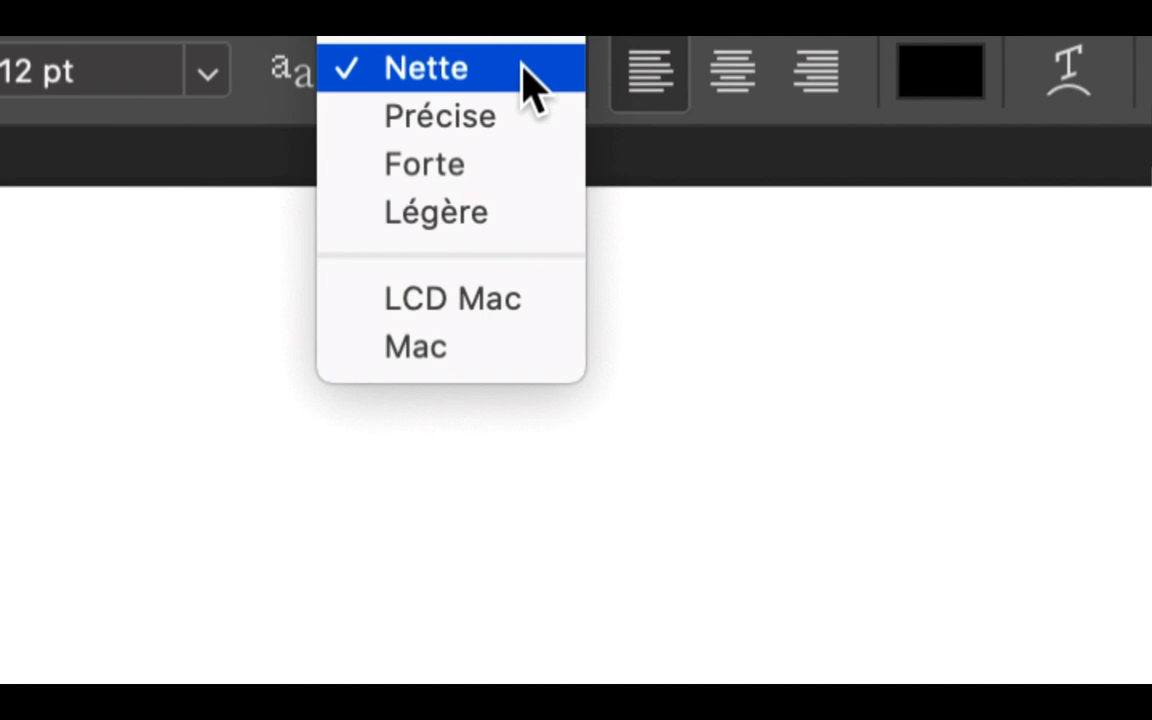
click(523, 68)
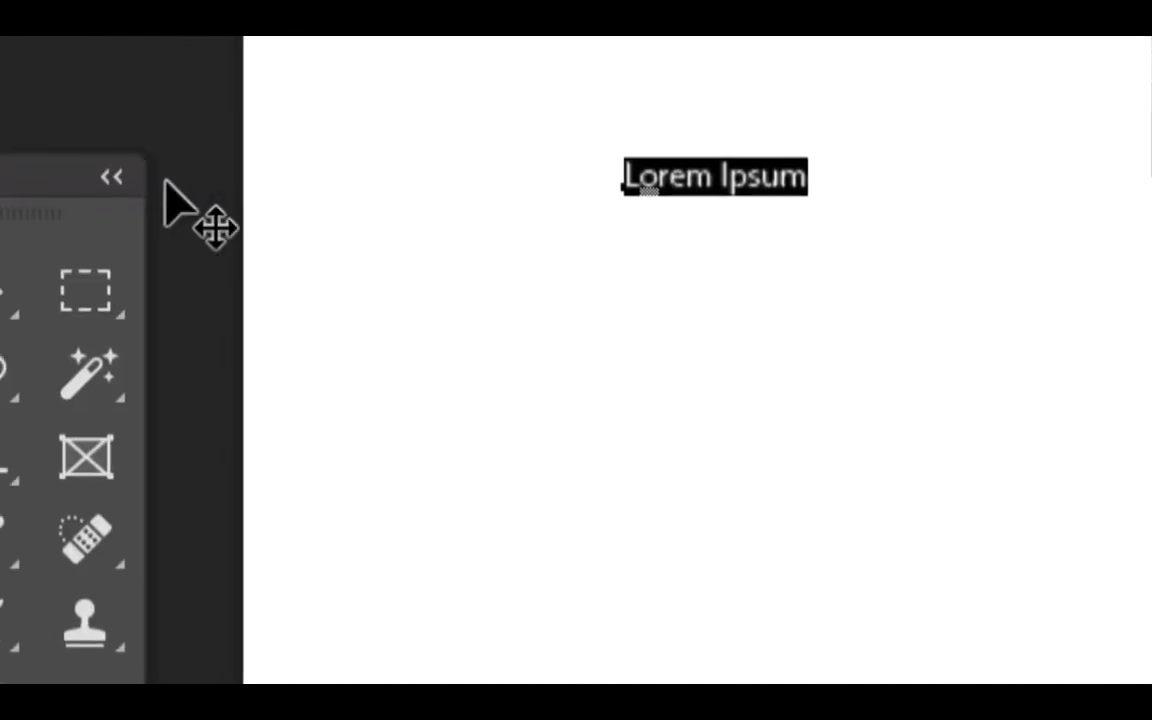
click(133, 203)
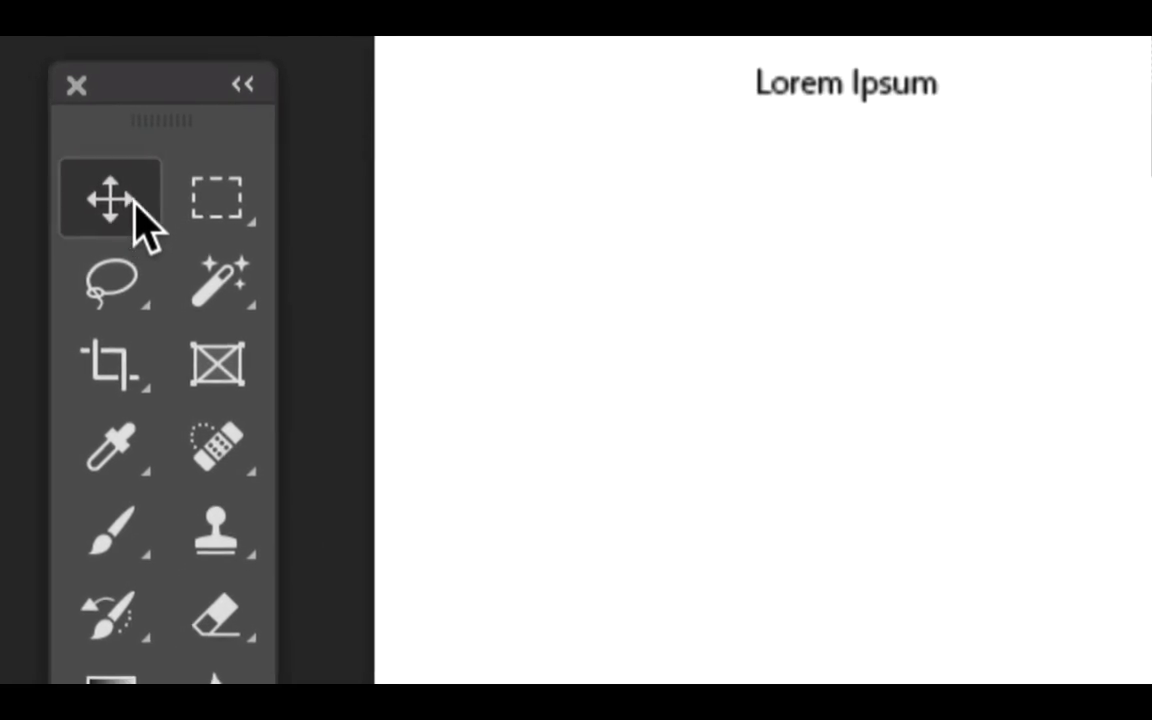
Alternate between the Move tool and the Horizontal Type tool to demonstrate committing text and starting a new entry
click(130, 330)
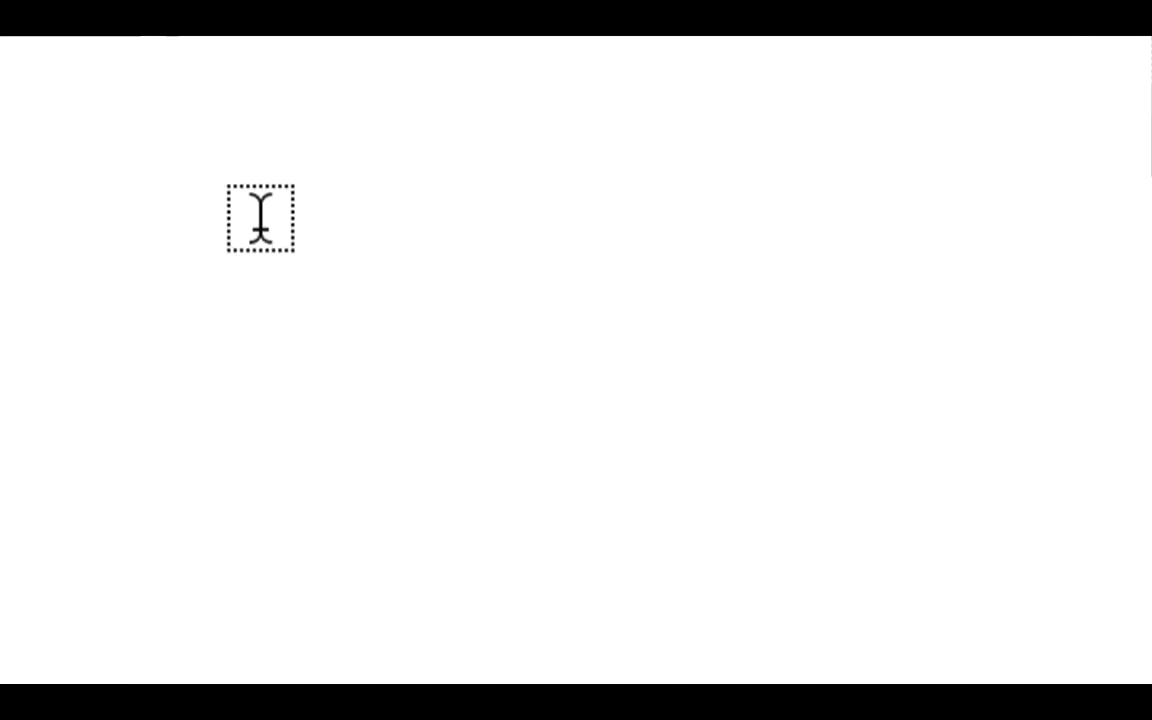
click(260, 218)
click(141, 231)
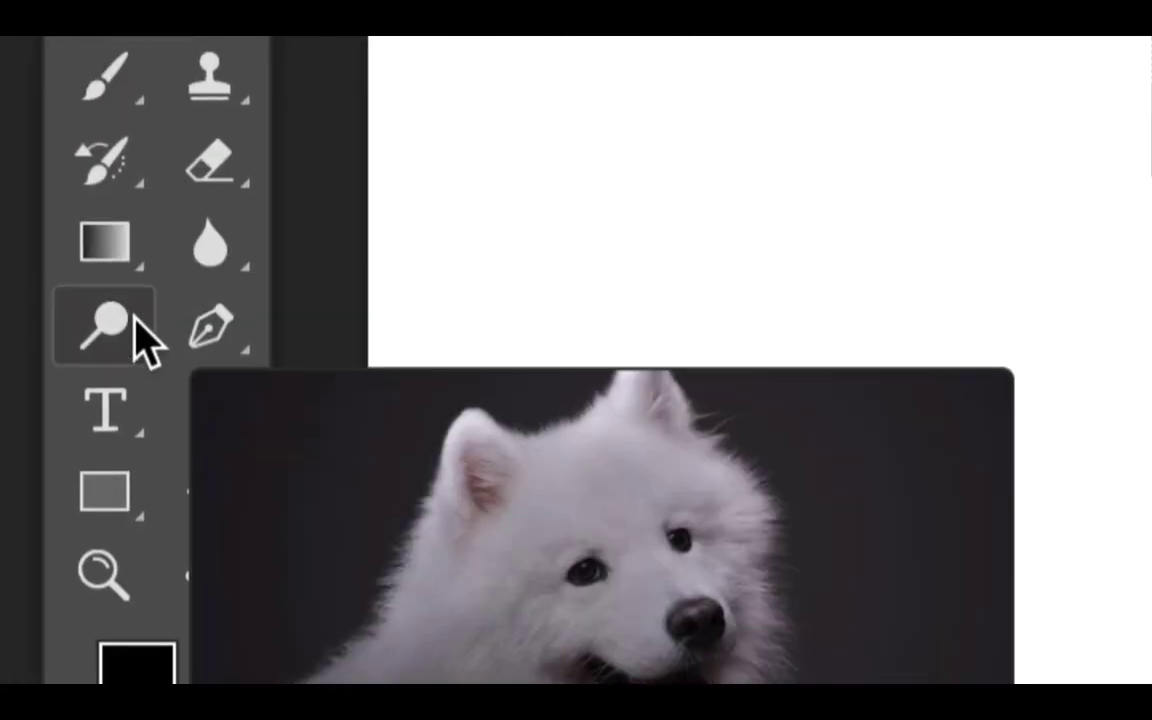
click(130, 345)
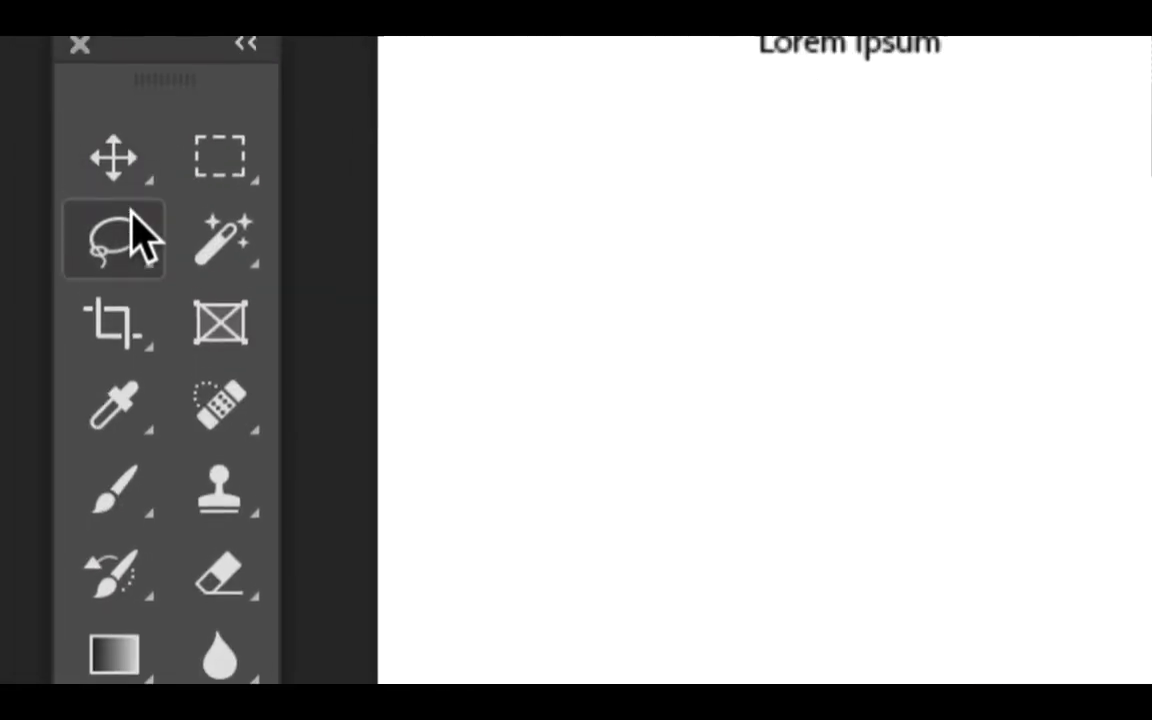
click(131, 207)
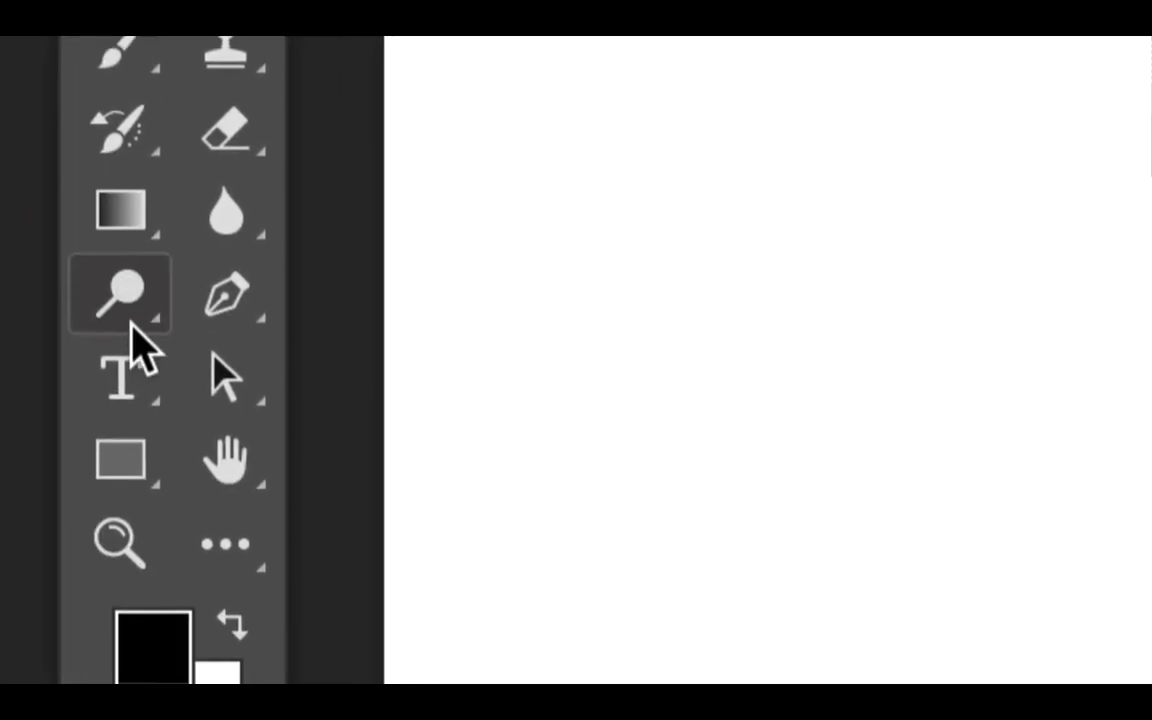
click(131, 330)
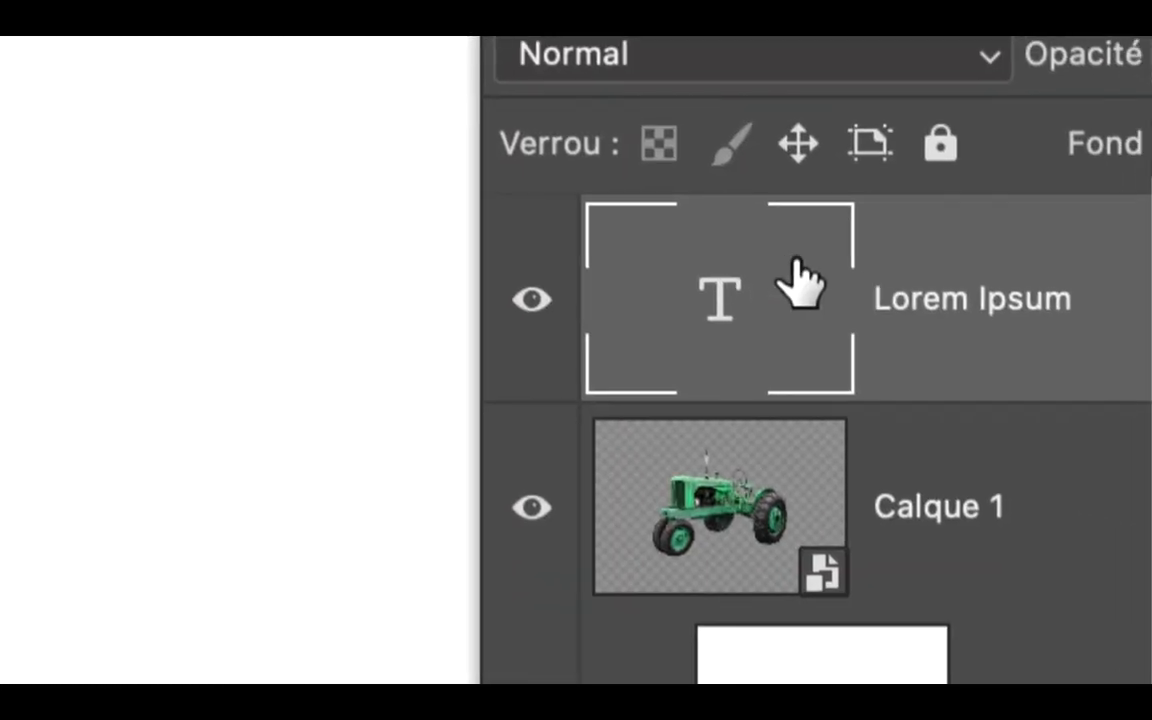
Select the whole text of the Lorem Ipsum layer and set its font size to 40 pt
double_click(735, 290)
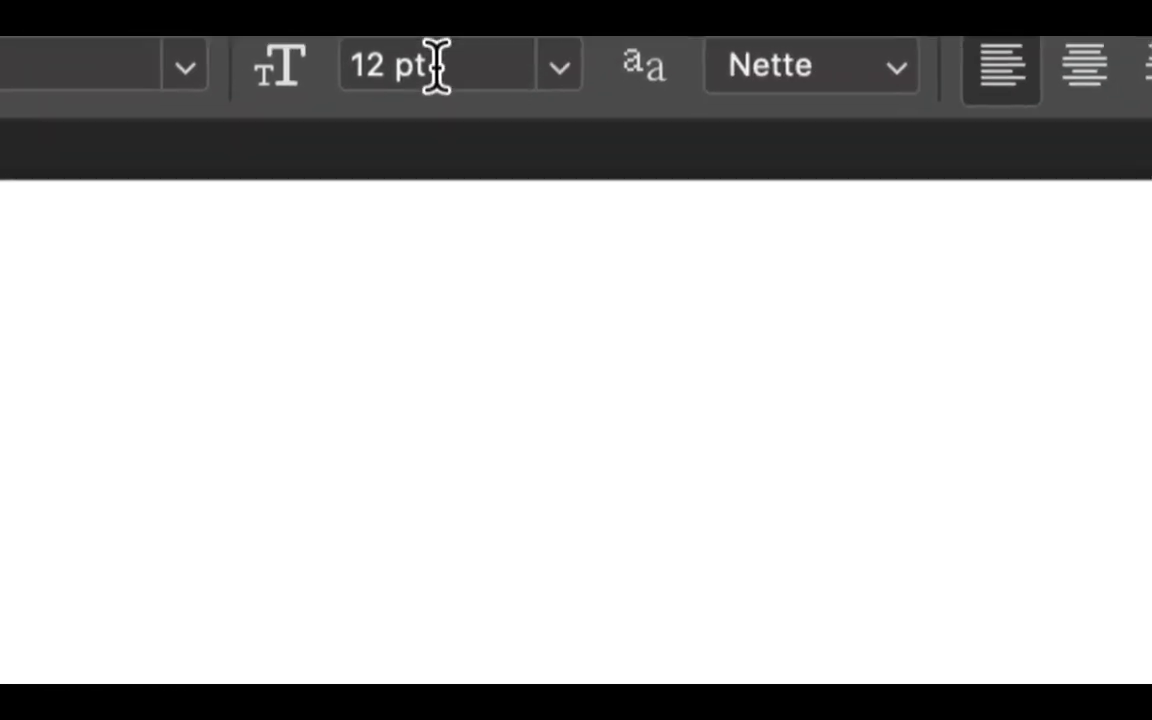
drag(584, 116, 517, 103)
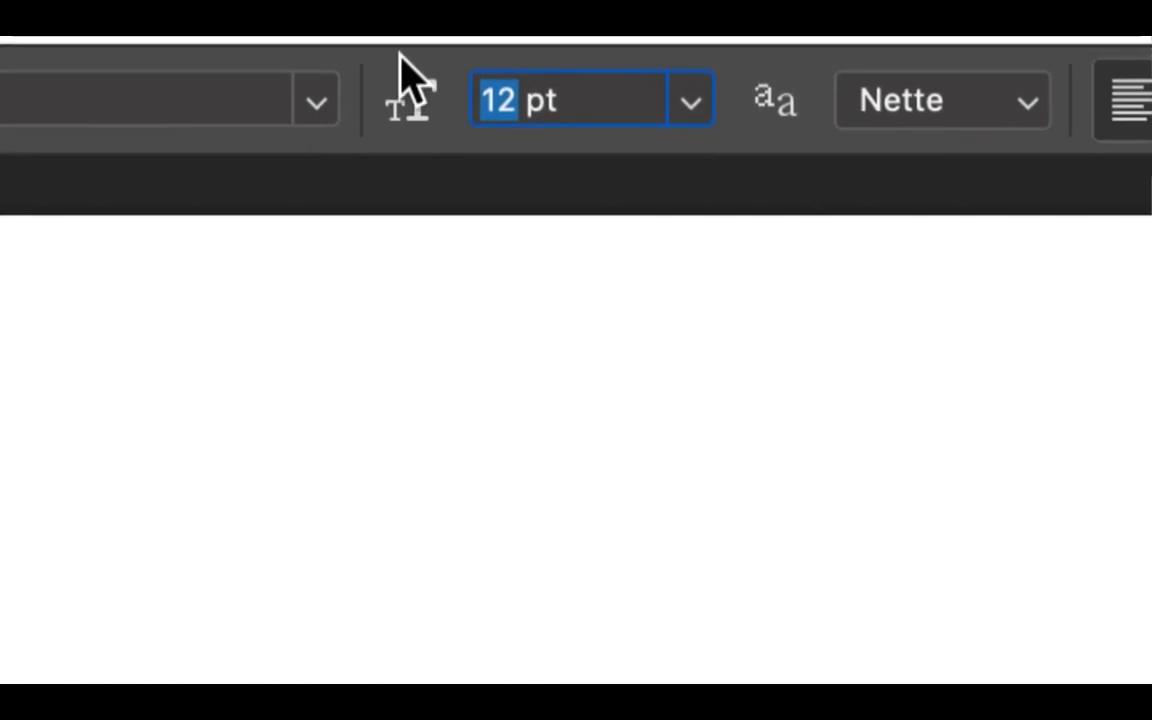
text(40)
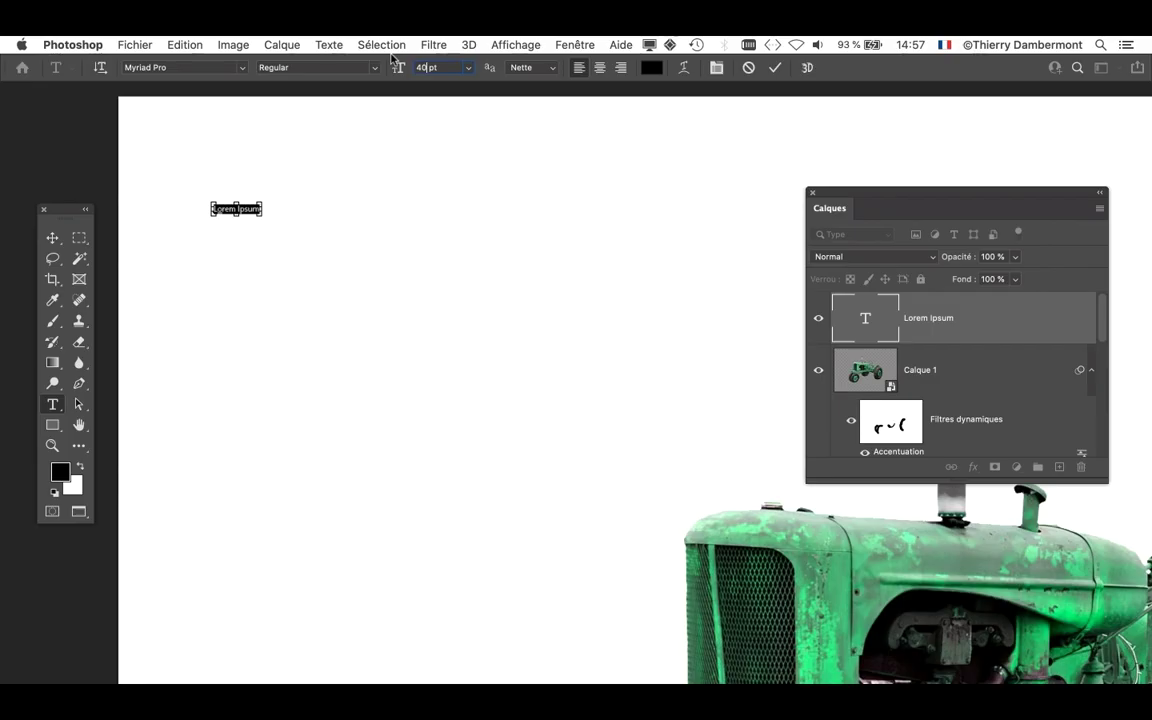
key(Return)
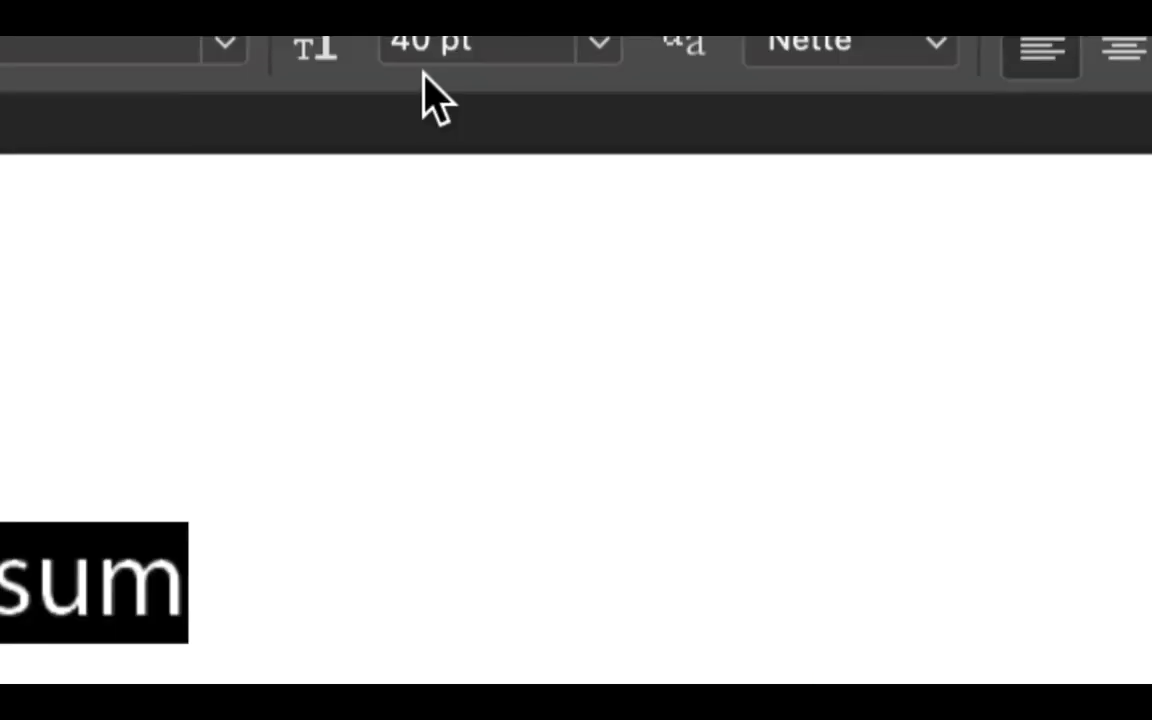
Review the preset font sizes and enlarge the selected Lorem Ipsum text to 135 pt
double_click(413, 42)
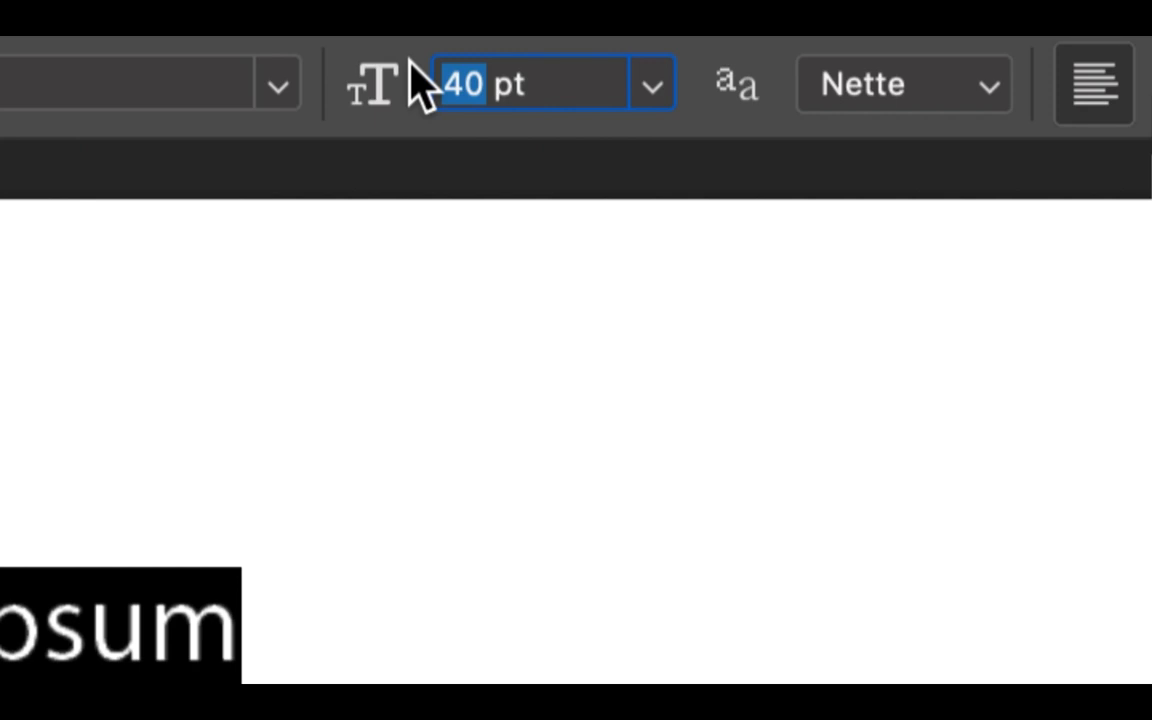
click(652, 86)
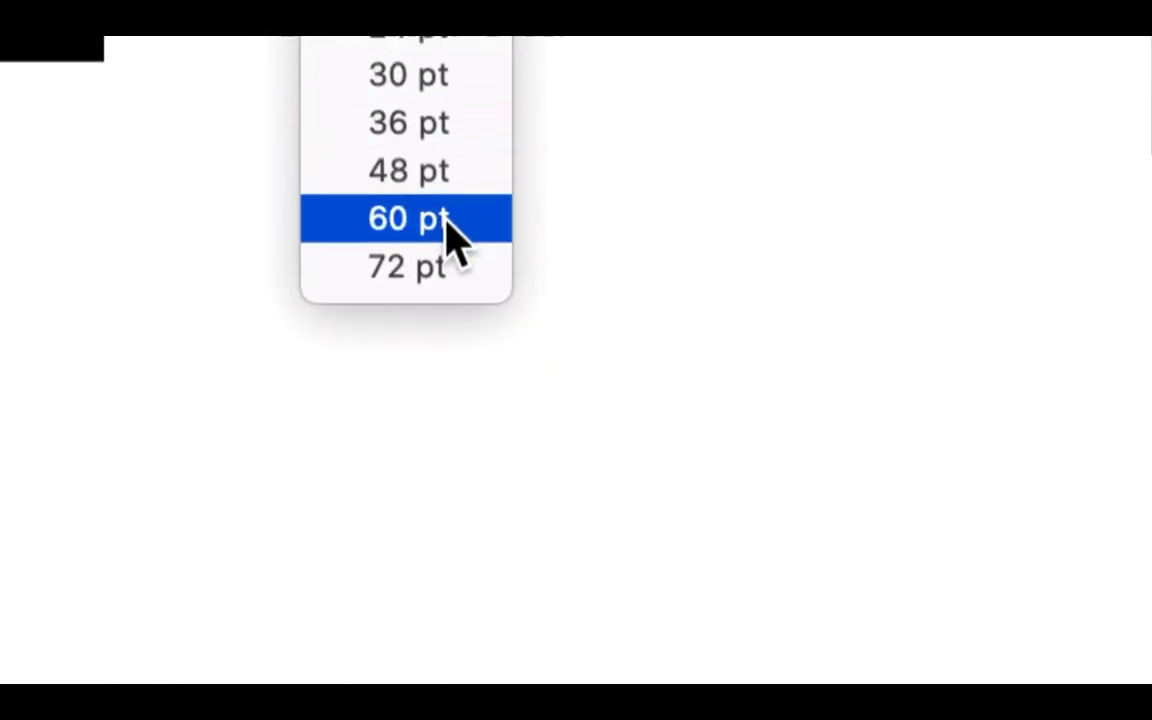
click(461, 66)
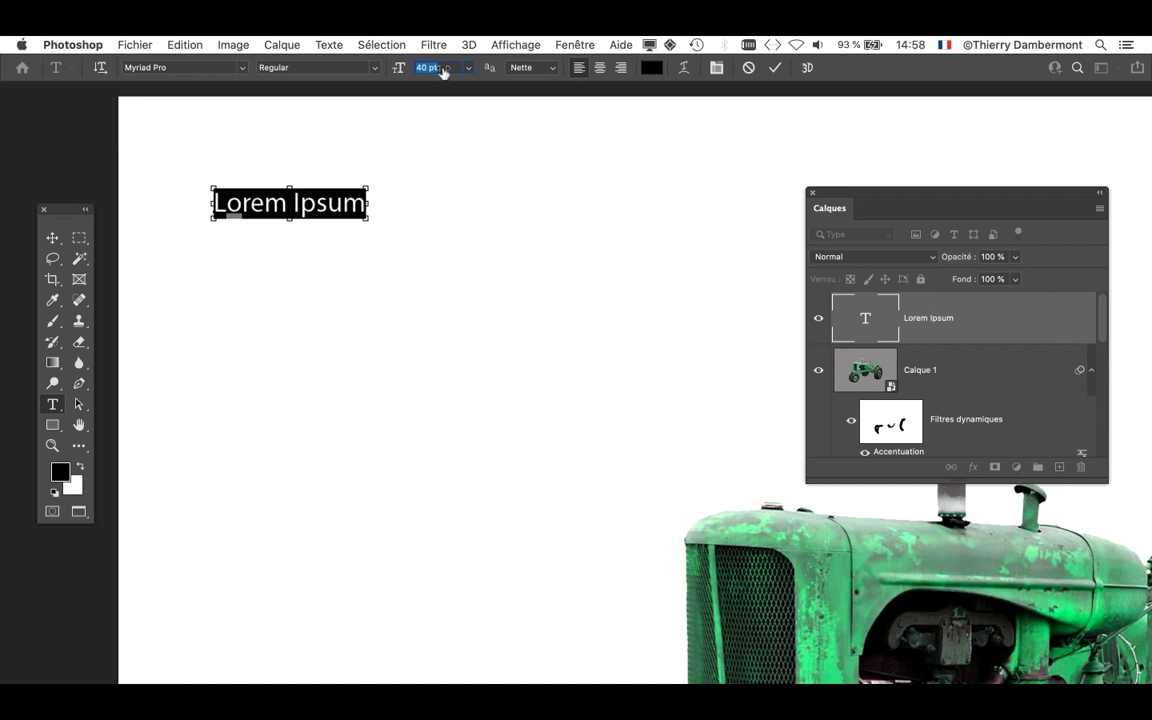
drag(443, 72, 519, 83)
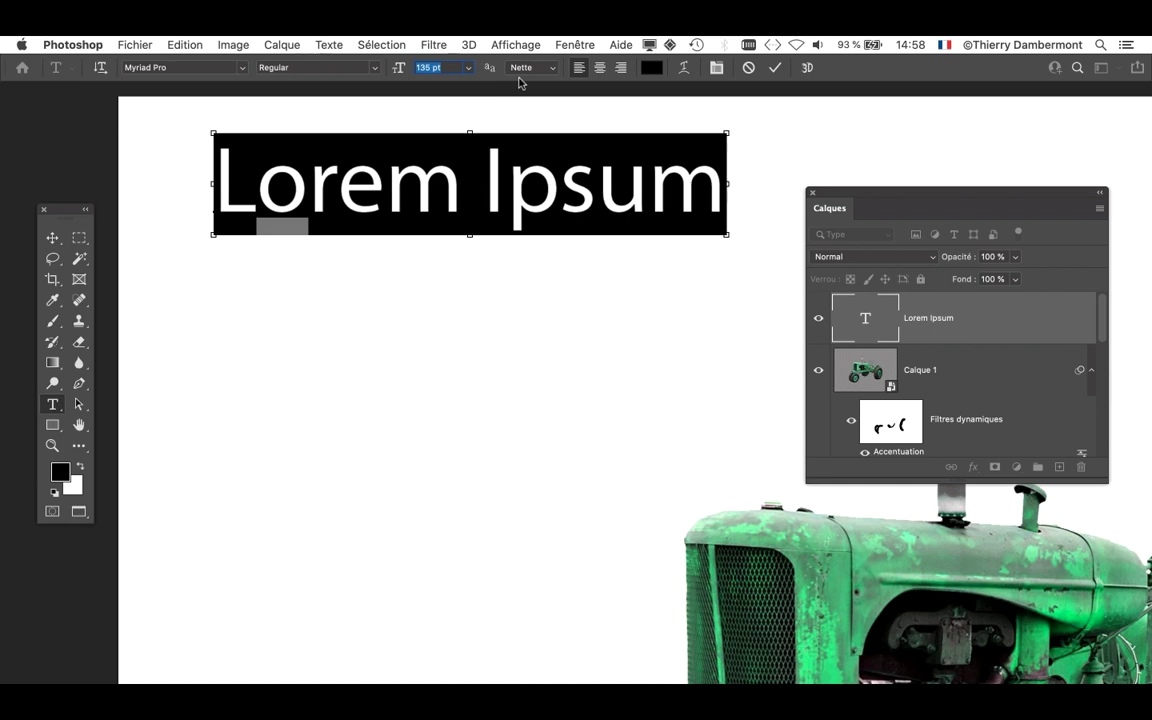
Commit the 135 pt Lorem Ipsum text and move the Calques panel higher, above the tractor's hood
click(600, 442)
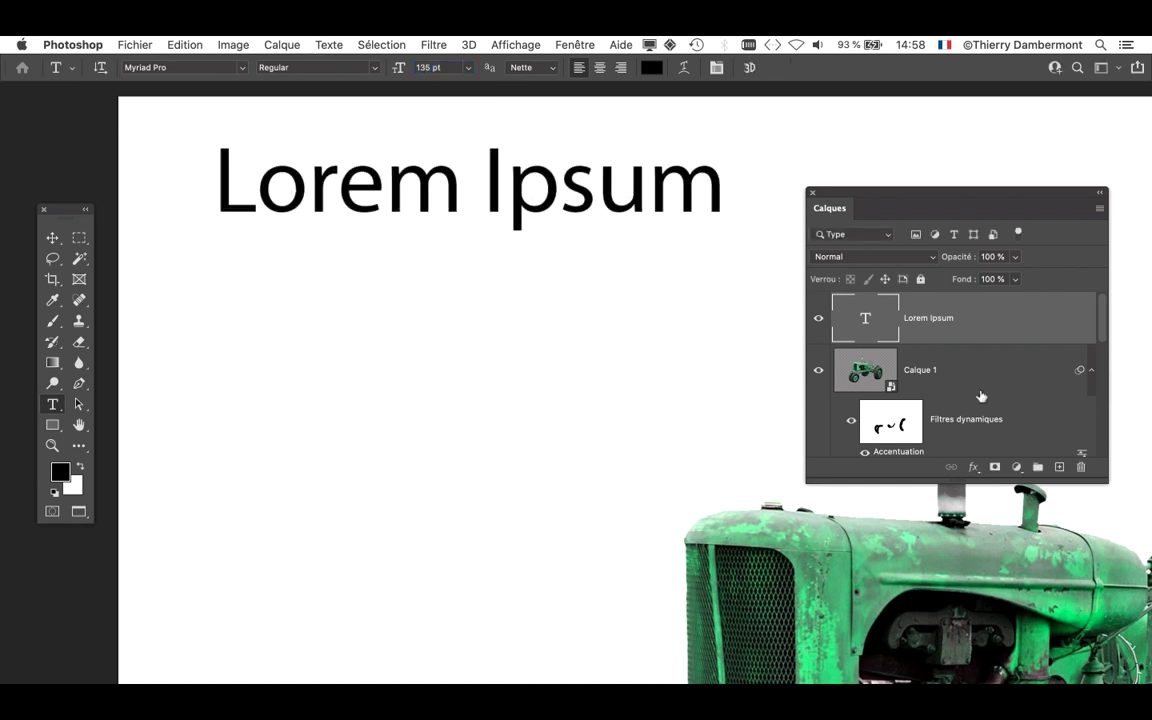
drag(884, 199, 857, 137)
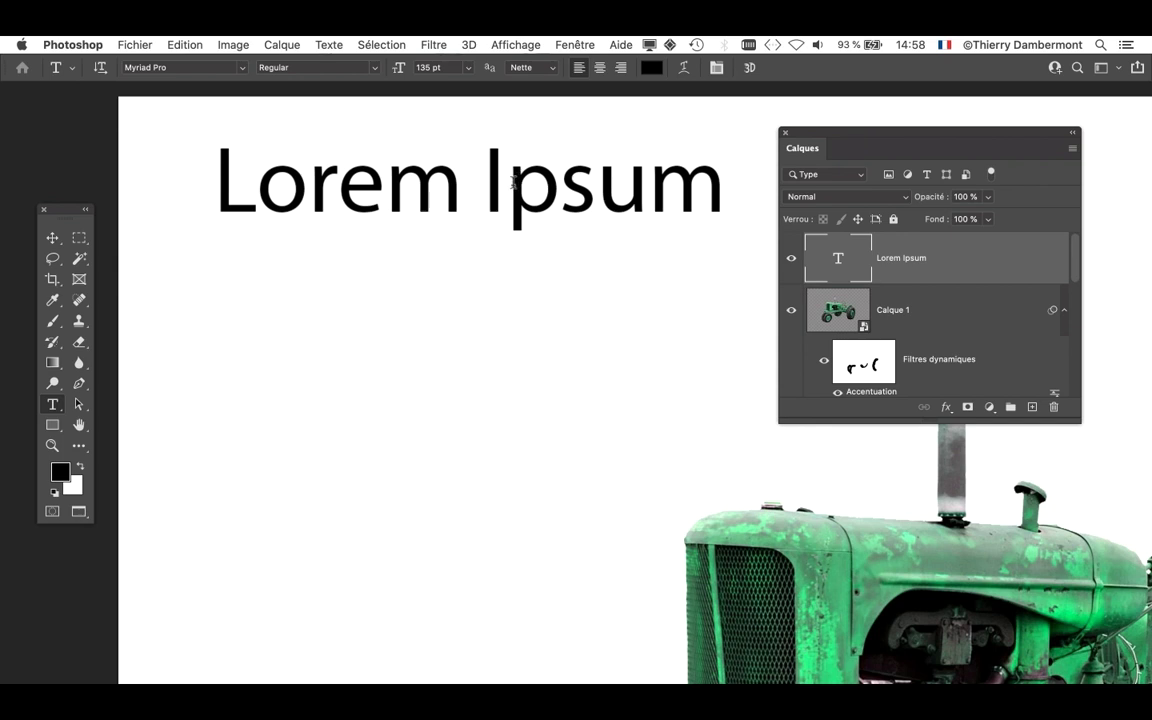
Examine the anti-aliased pixel edges of the Lorem Ipsum letters up close, around the p and s
scroll(523, 177, up, 5)
scroll(523, 177, up, 4)
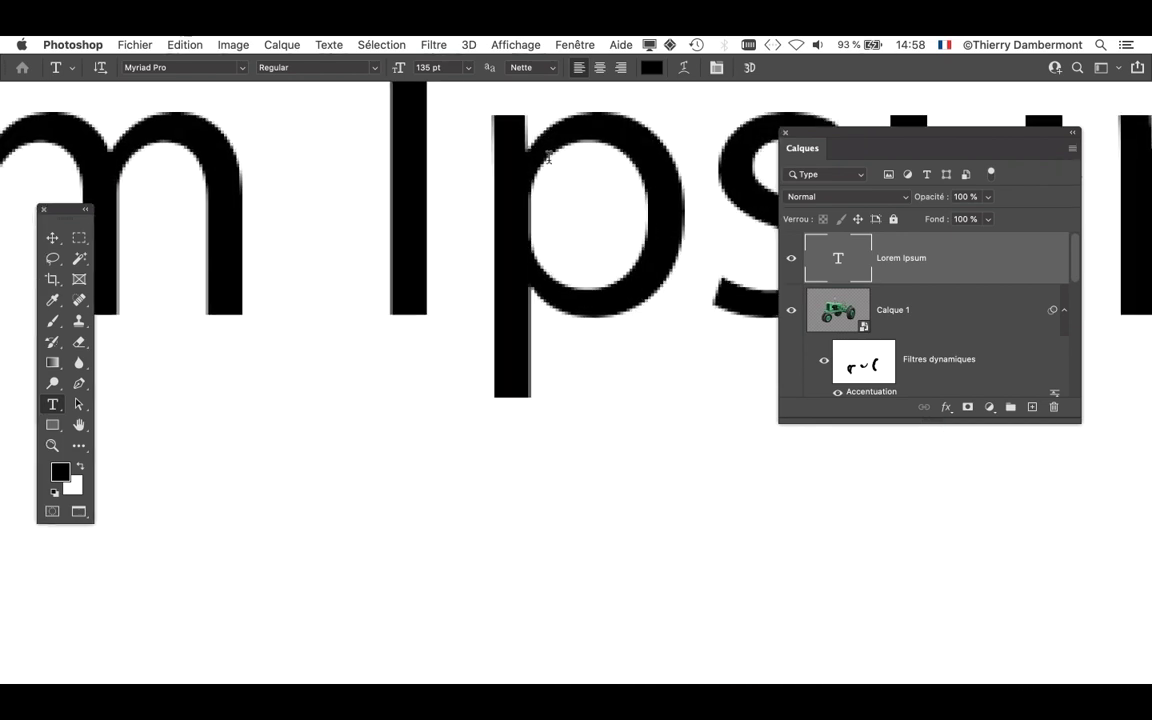
scroll(622, 175, up, 2)
scroll(411, 393, down, 3)
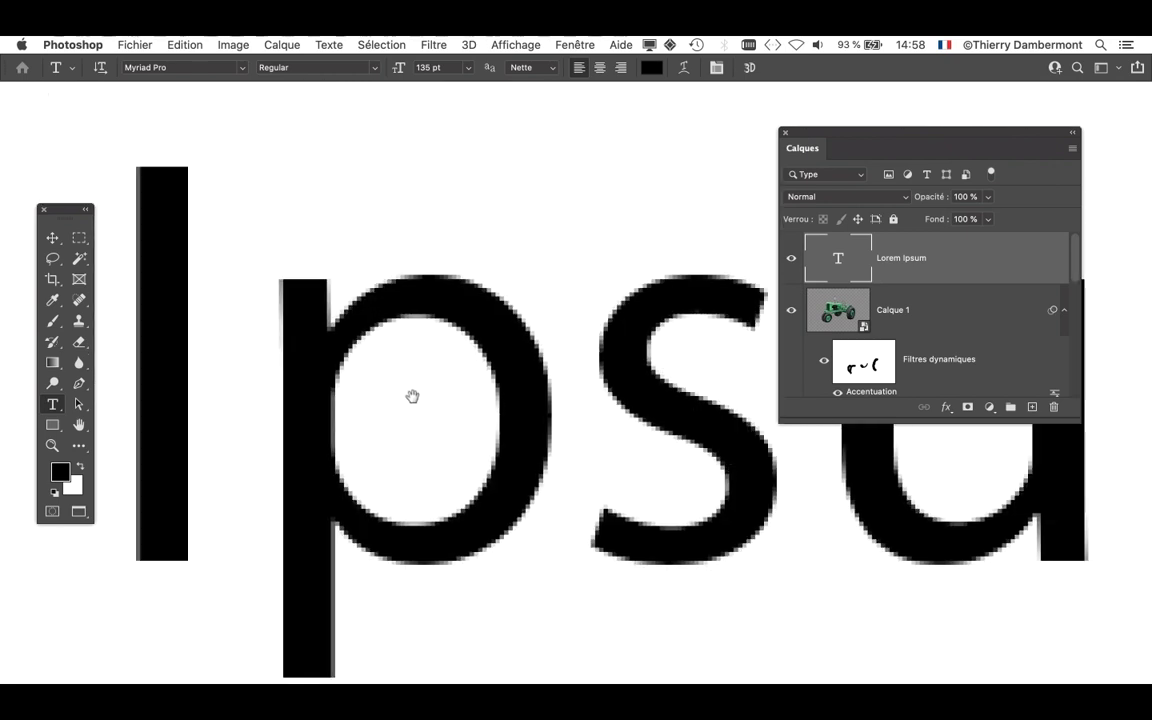
scroll(496, 346, up, 3)
scroll(497, 346, up, 3)
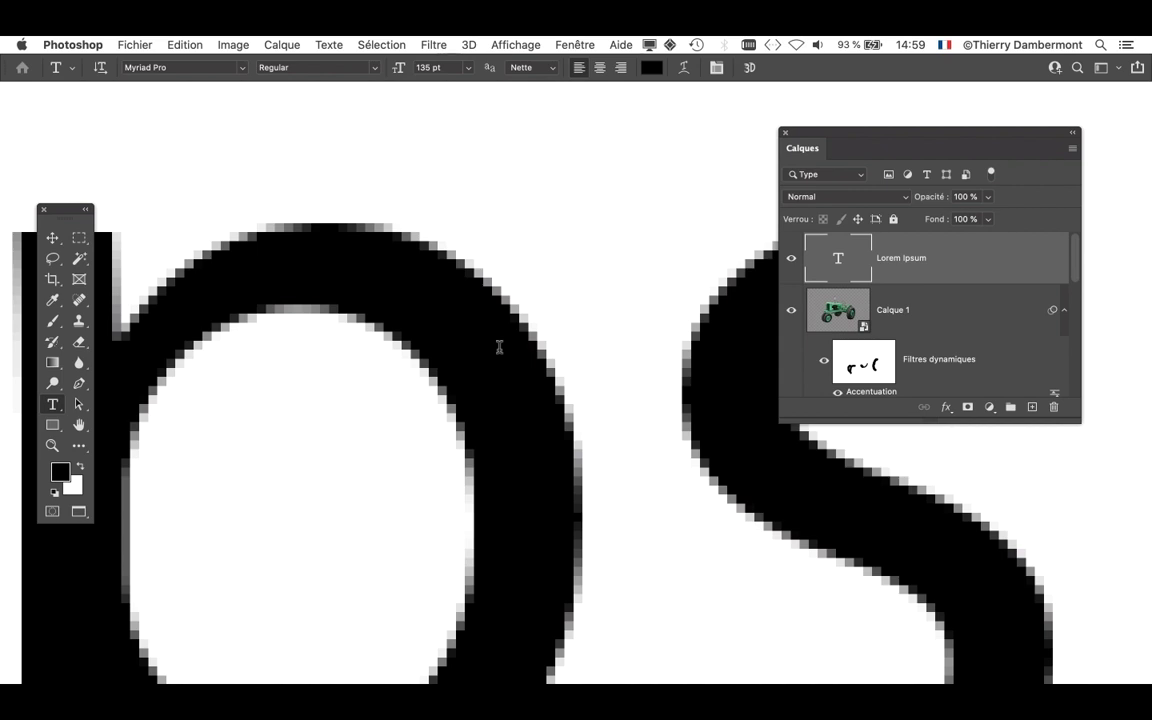
scroll(499, 347, down, 5)
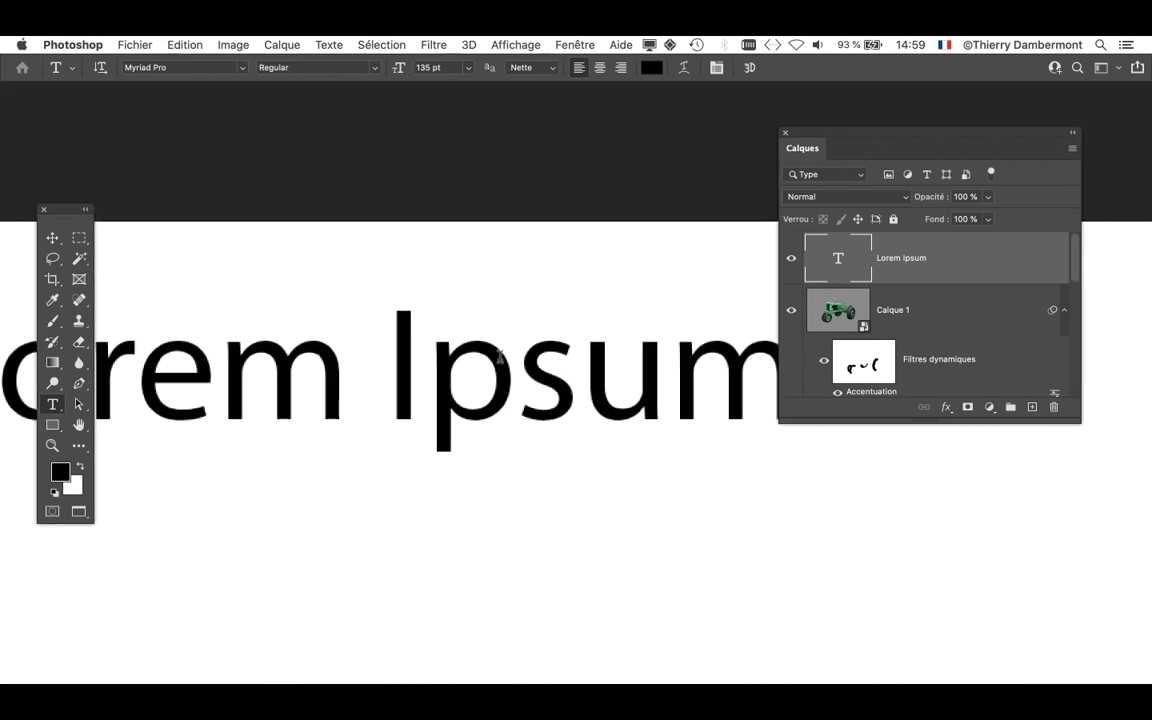
scroll(499, 355, down, 2)
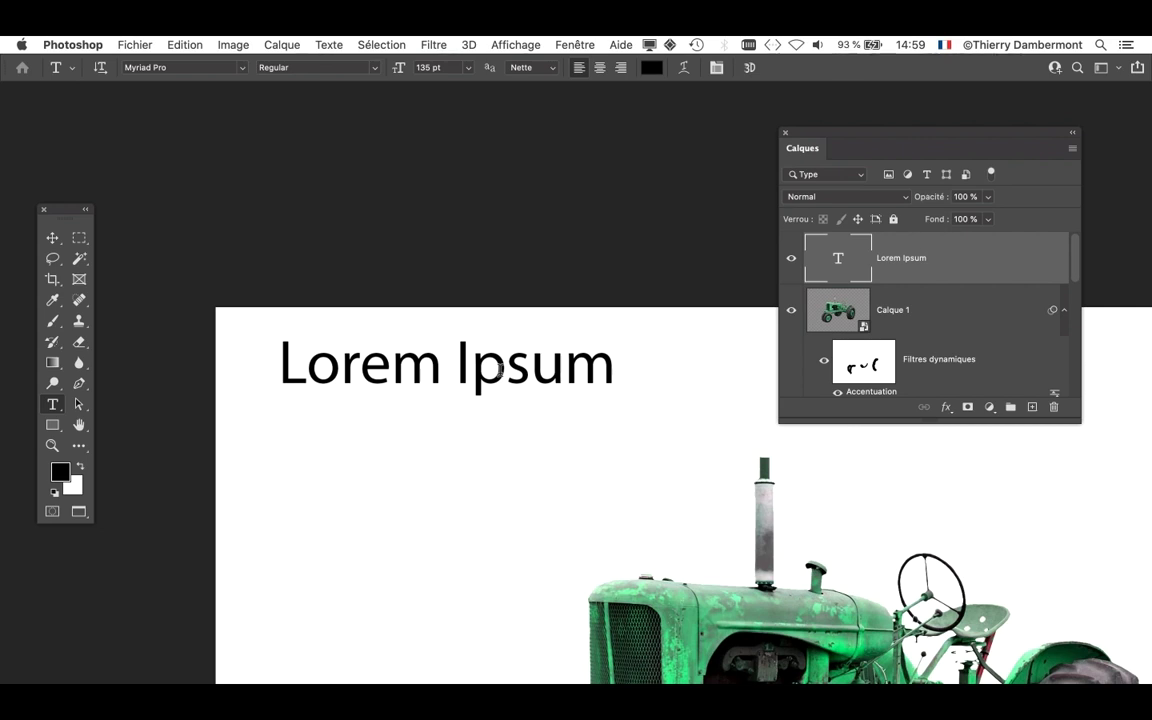
Move the Lorem Ipsum text slightly right and down with the Move tool
drag(581, 437, 440, 247)
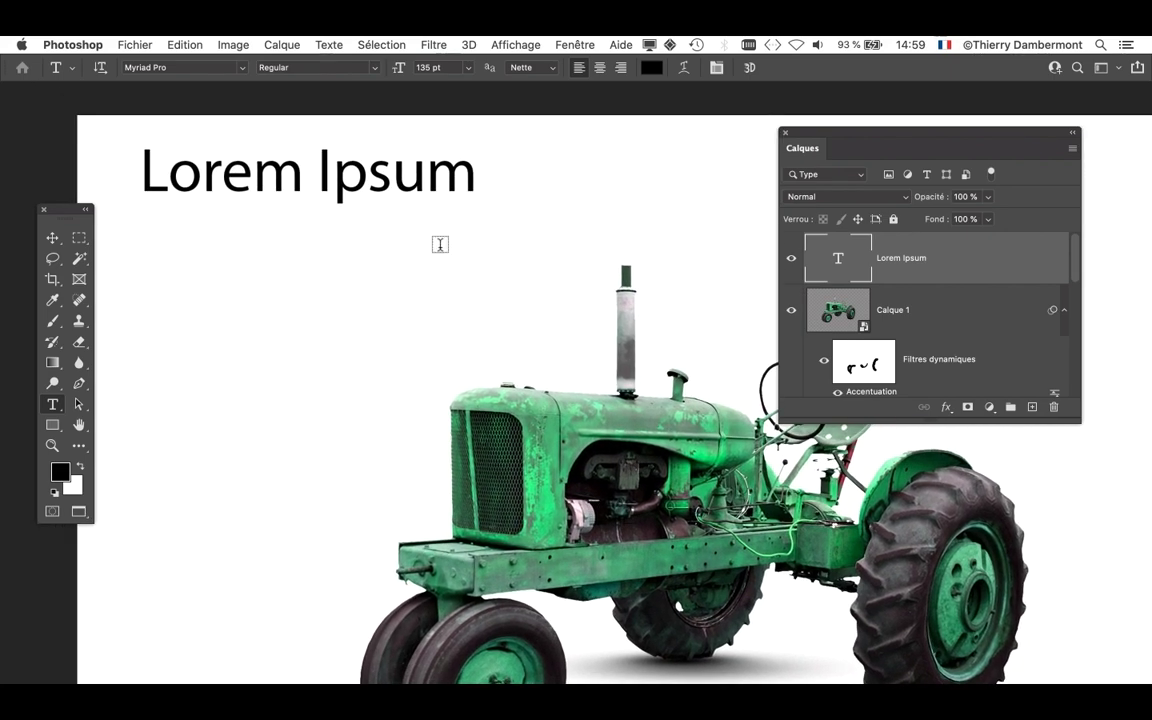
click(52, 239)
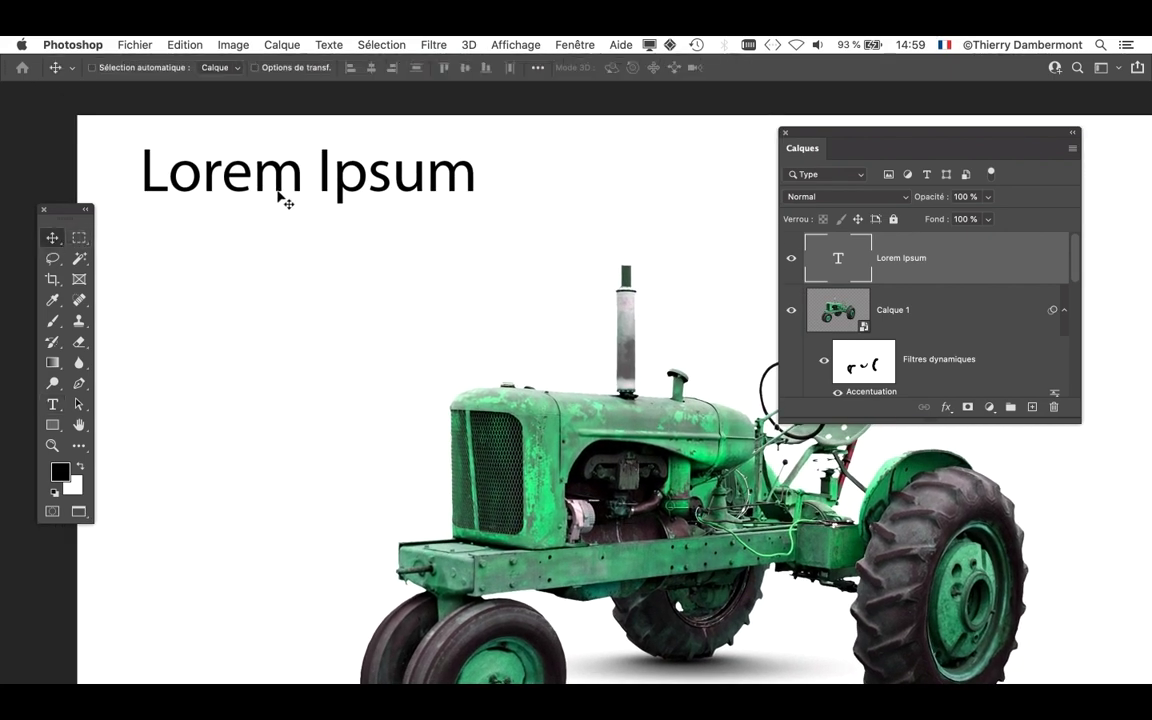
drag(284, 195, 338, 221)
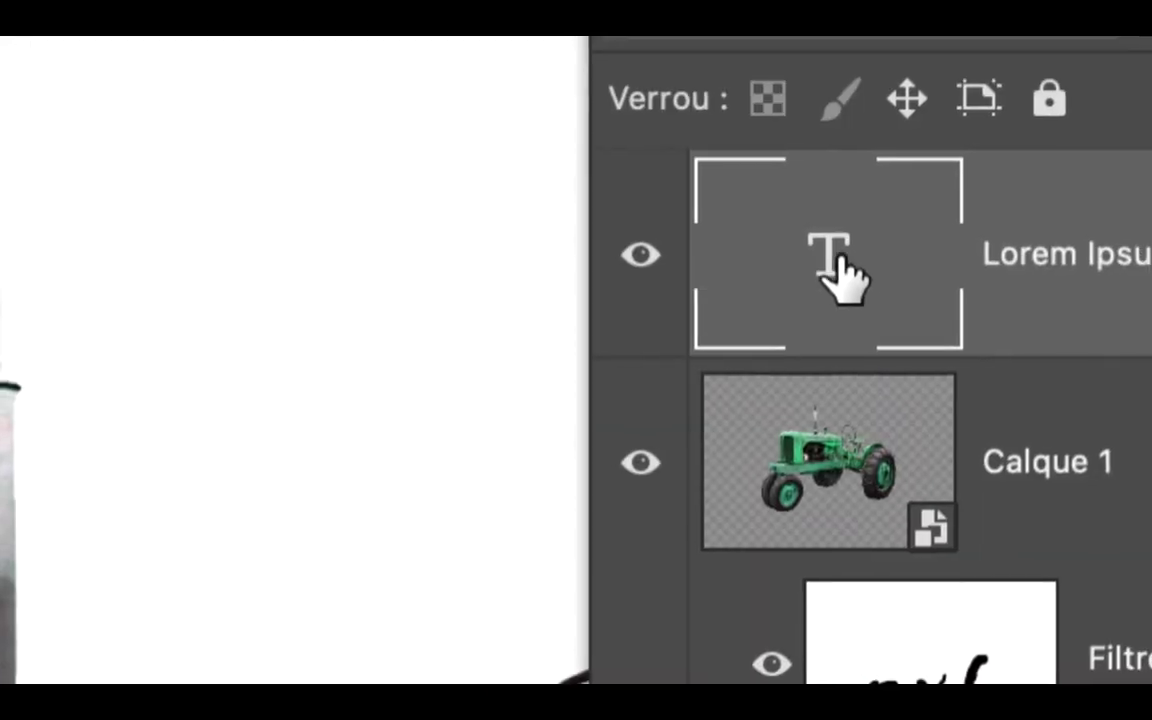
Select the whole Lorem Ipsum text and cycle its font from Myriad Pro through successive families to Noto Sans New Tai Lue
double_click(840, 245)
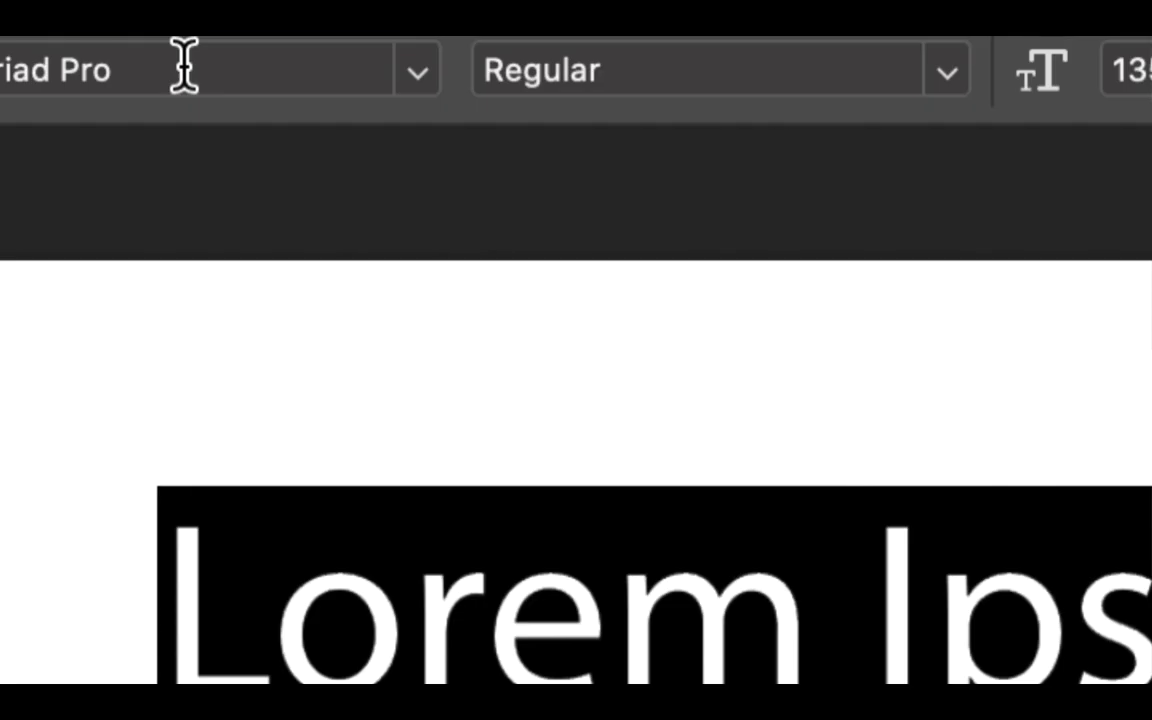
click(182, 66)
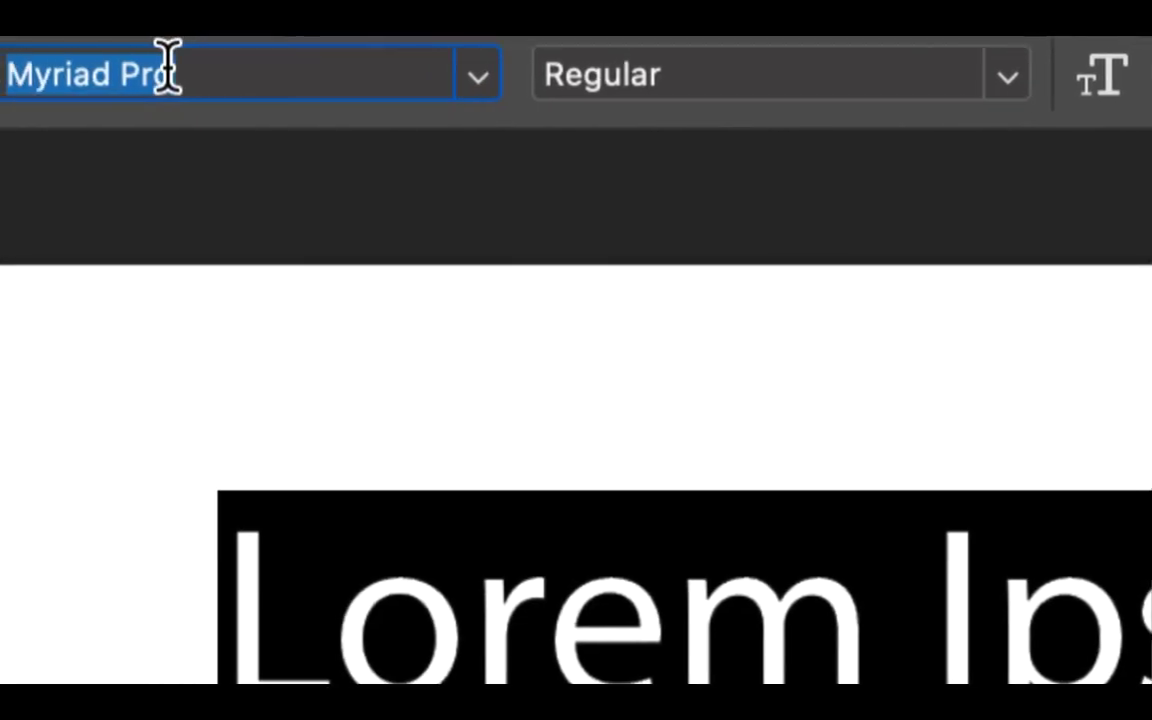
key(Down)
key(Down)
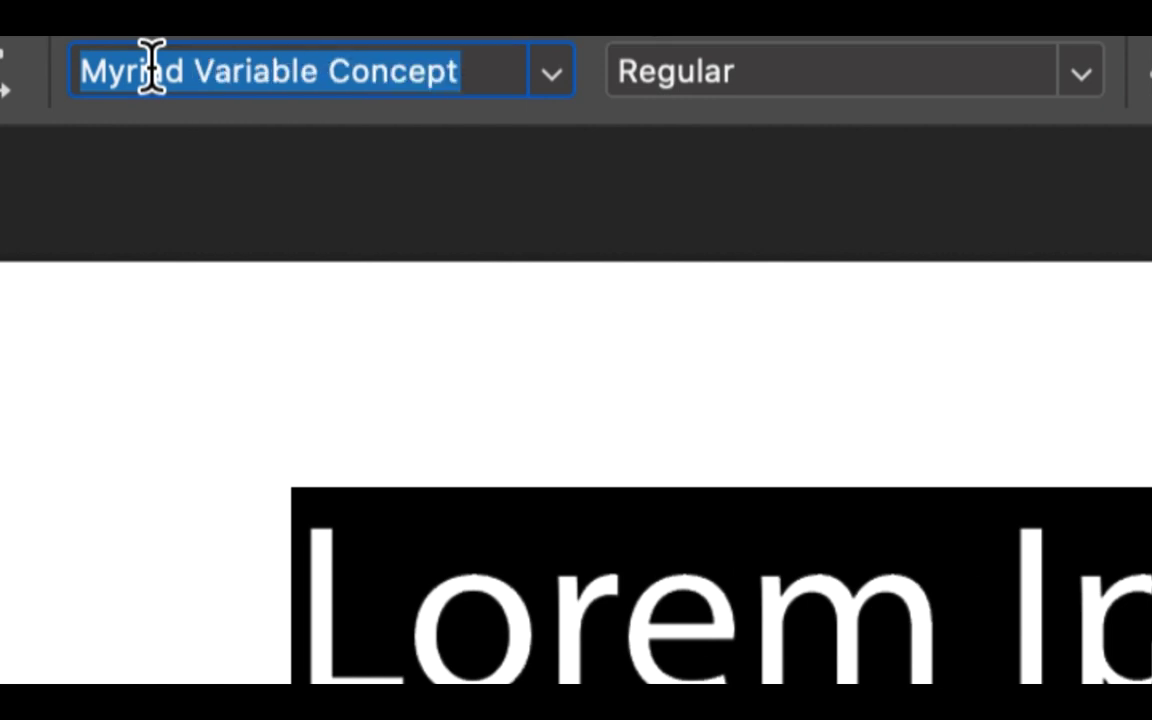
key(Down)
key(Down)
key(Down)
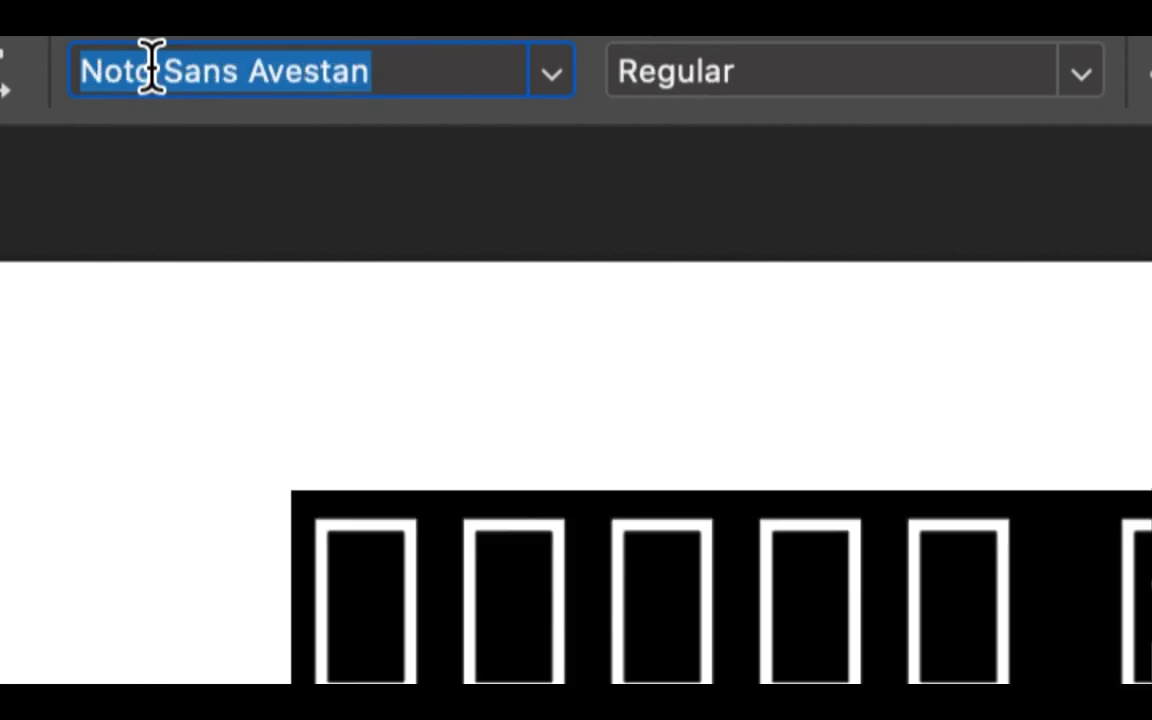
key(Down)
key(Down)
key(Down)
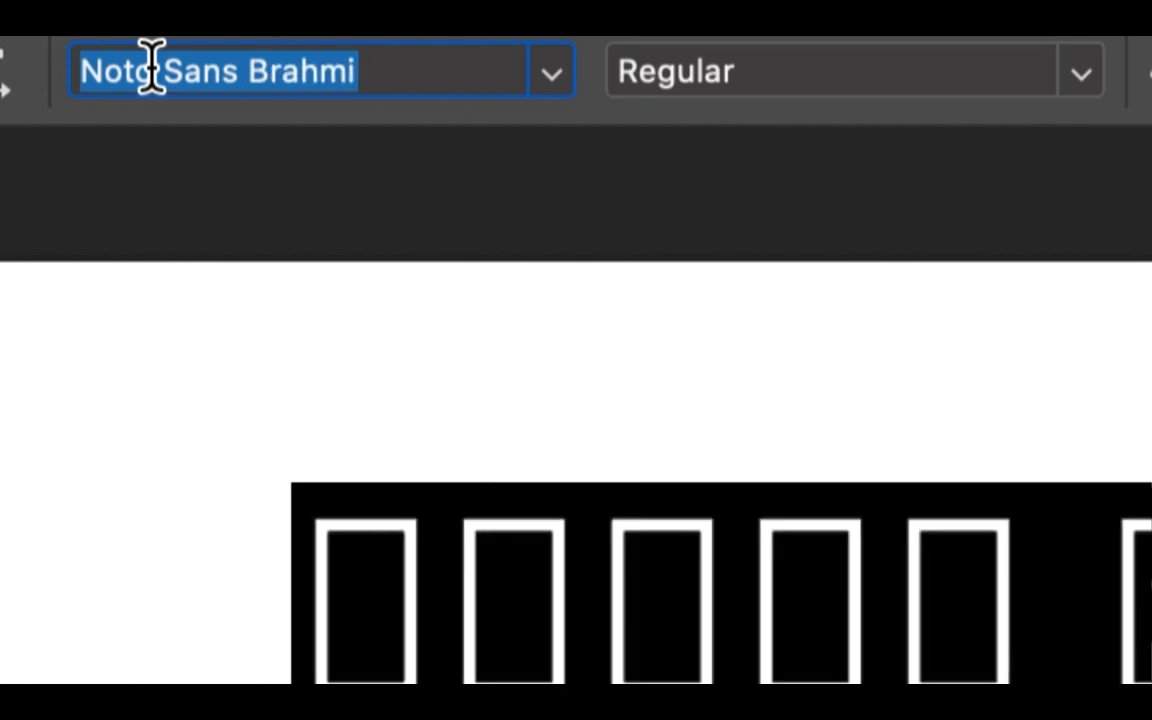
key(Down)
key(Down)
key(Down)
key(Down)
key(Down)
key(Down)
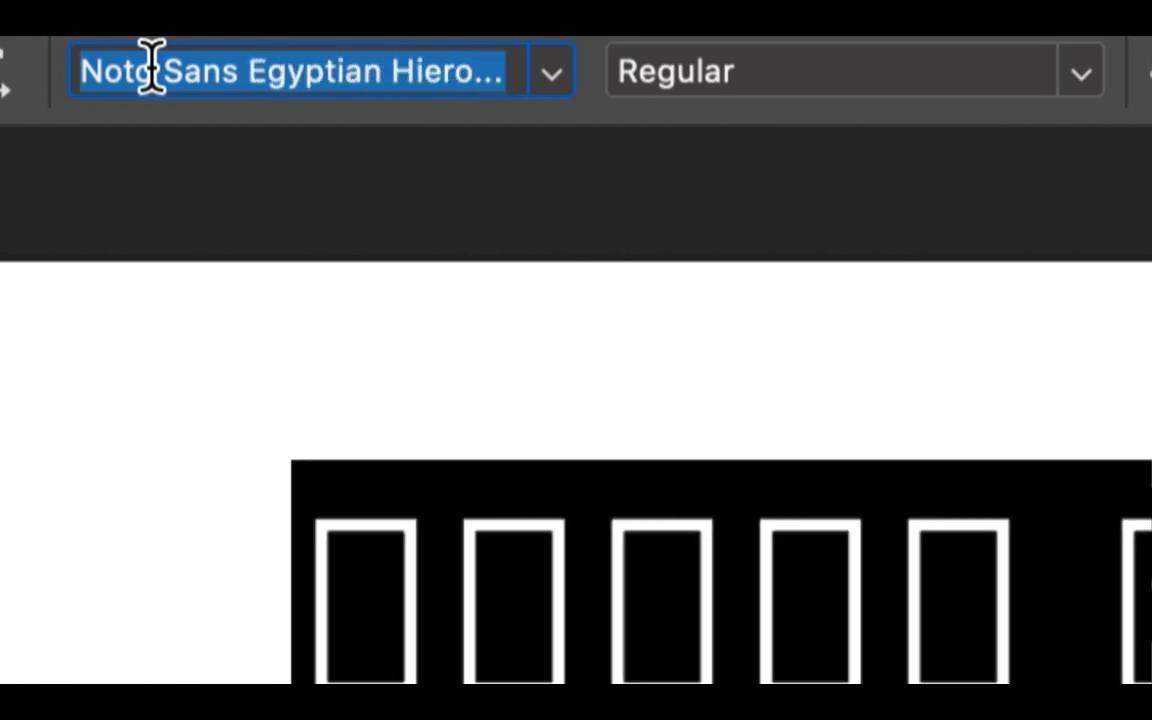
key(Down)
key(Down)
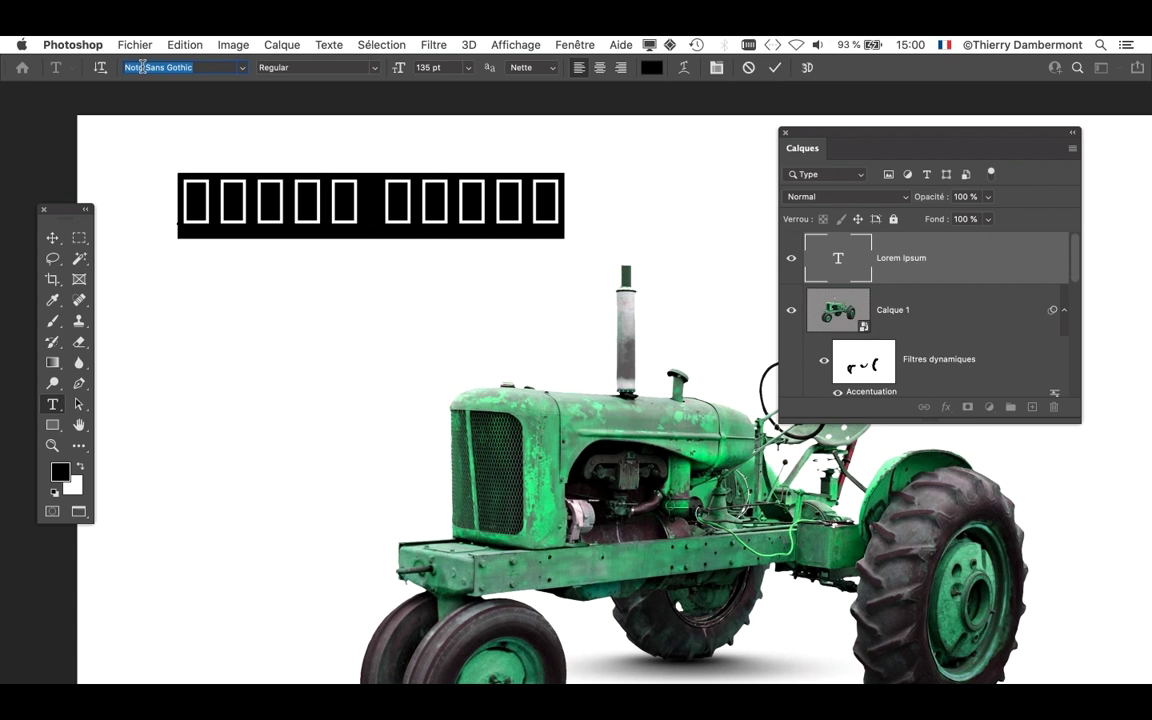
key(Down)
key(Down)
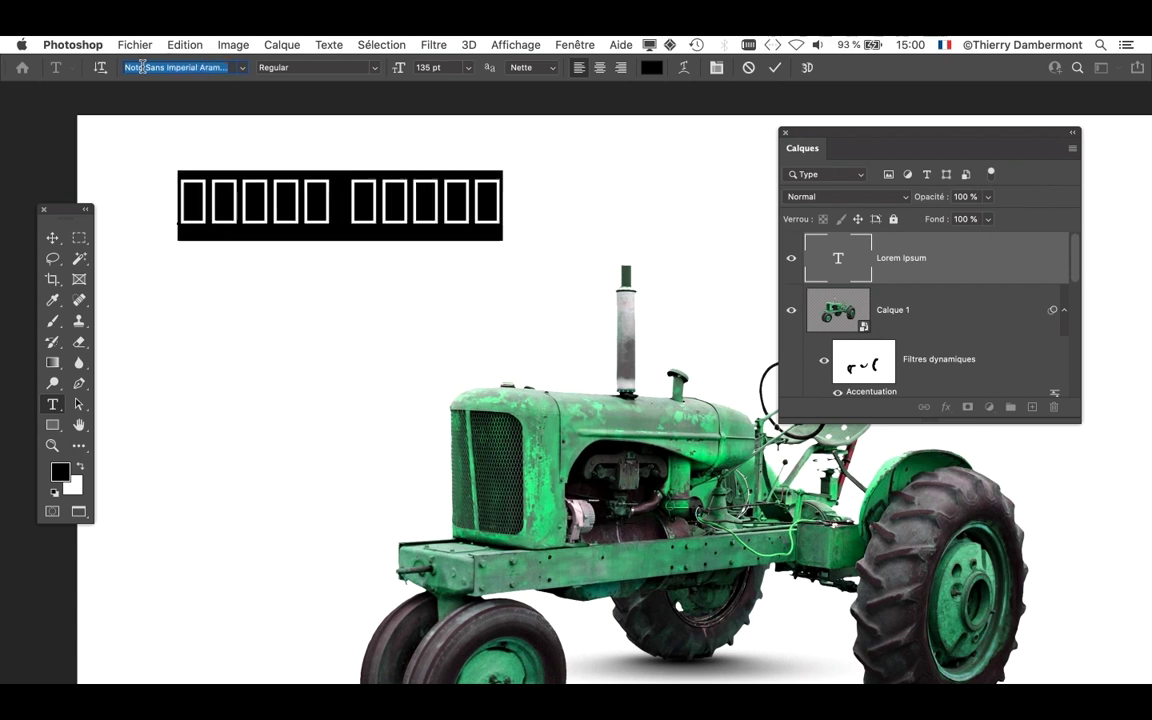
key(Down)
key(Down)
key(Down)
key(Down)
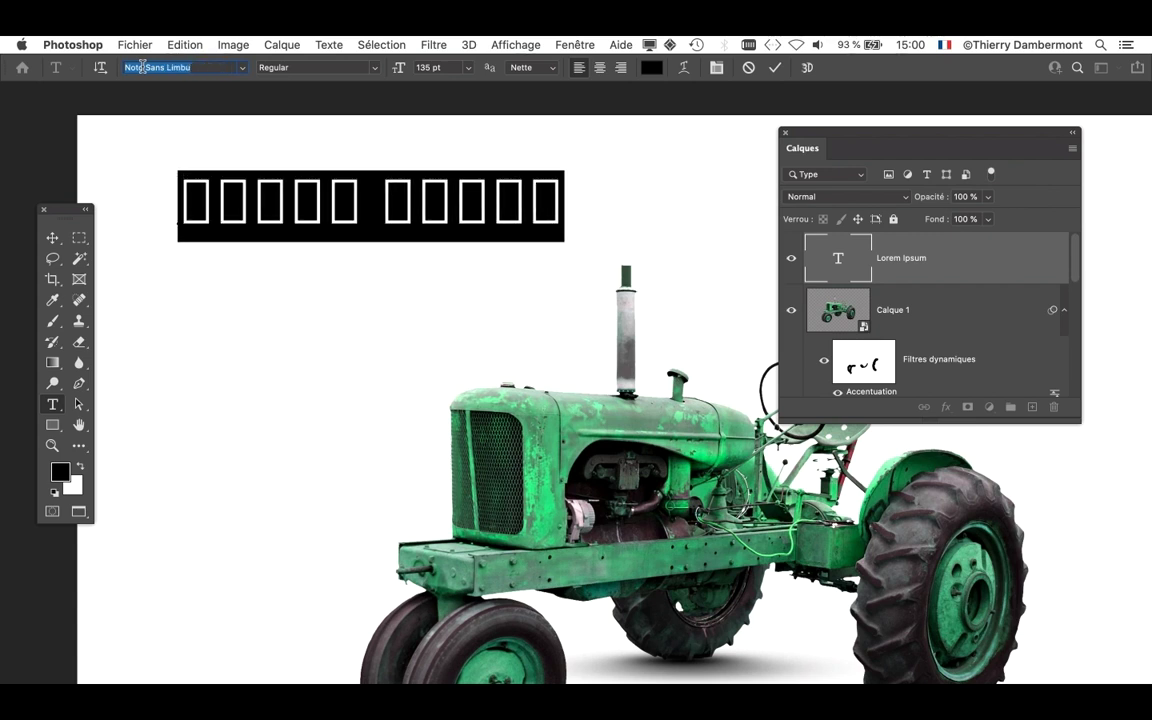
key(Down)
key(Down)
key(Down)
key(Down)
key(Down)
key(Down)
Browse the full font list and apply P22 Bayer Universal to the selected text
click(216, 67)
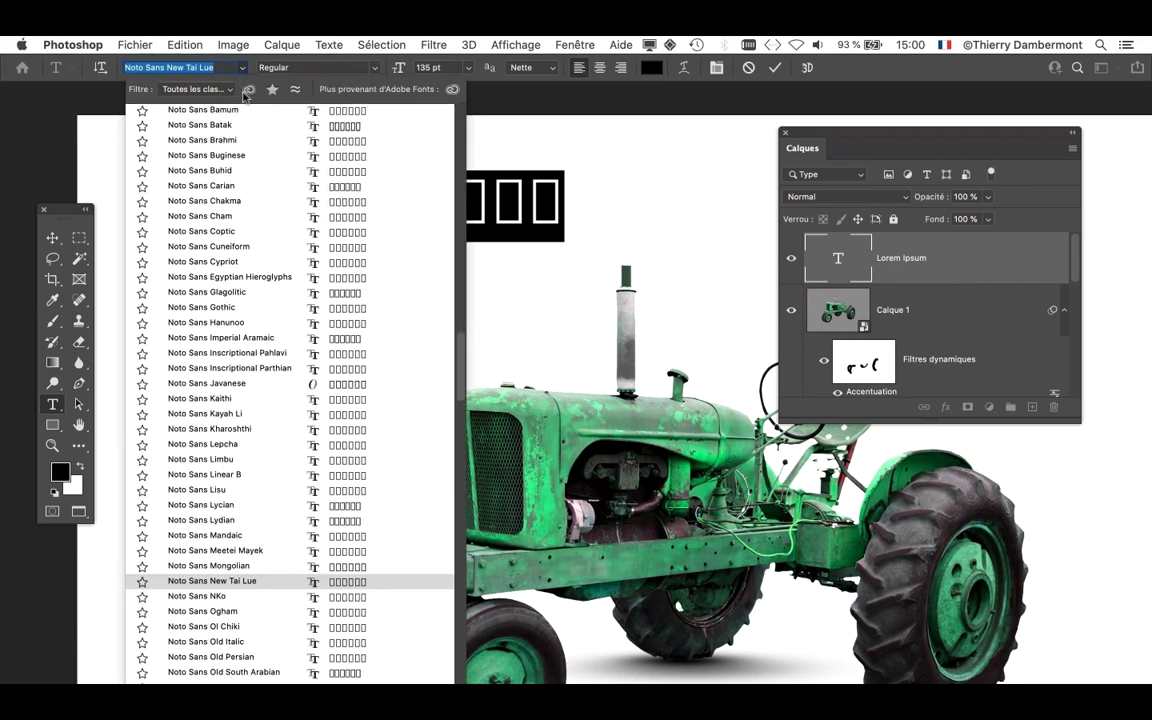
scroll(247, 355, down, 10)
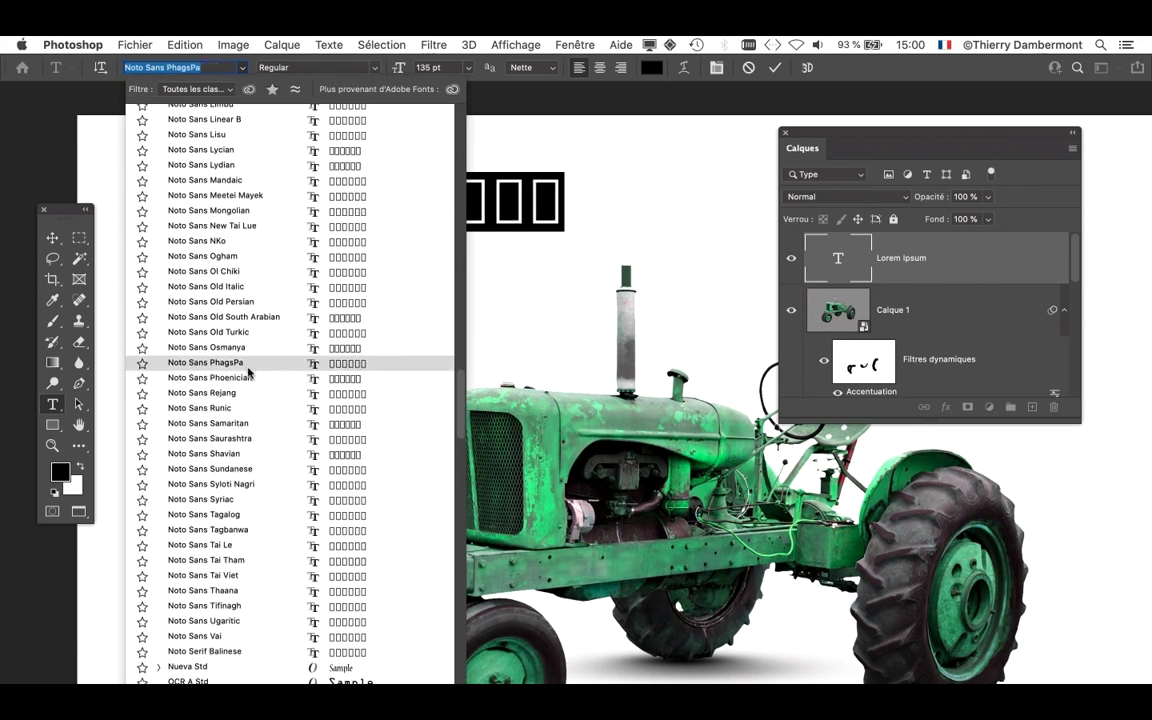
scroll(247, 370, down, 10)
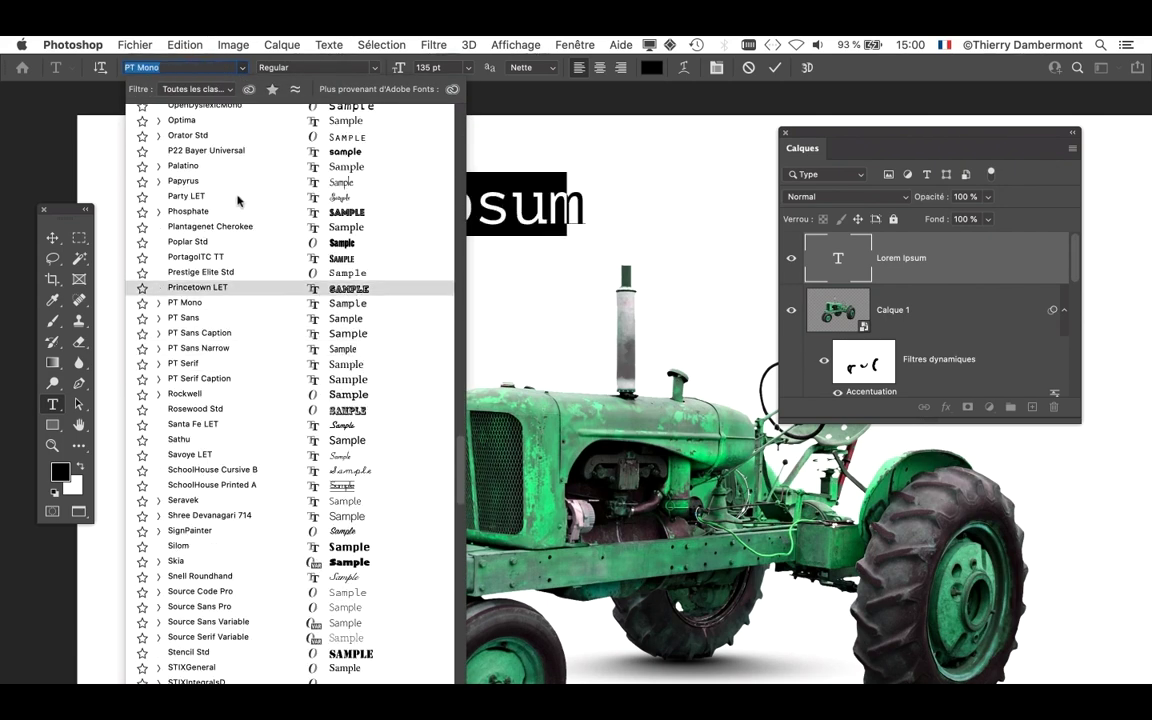
click(238, 151)
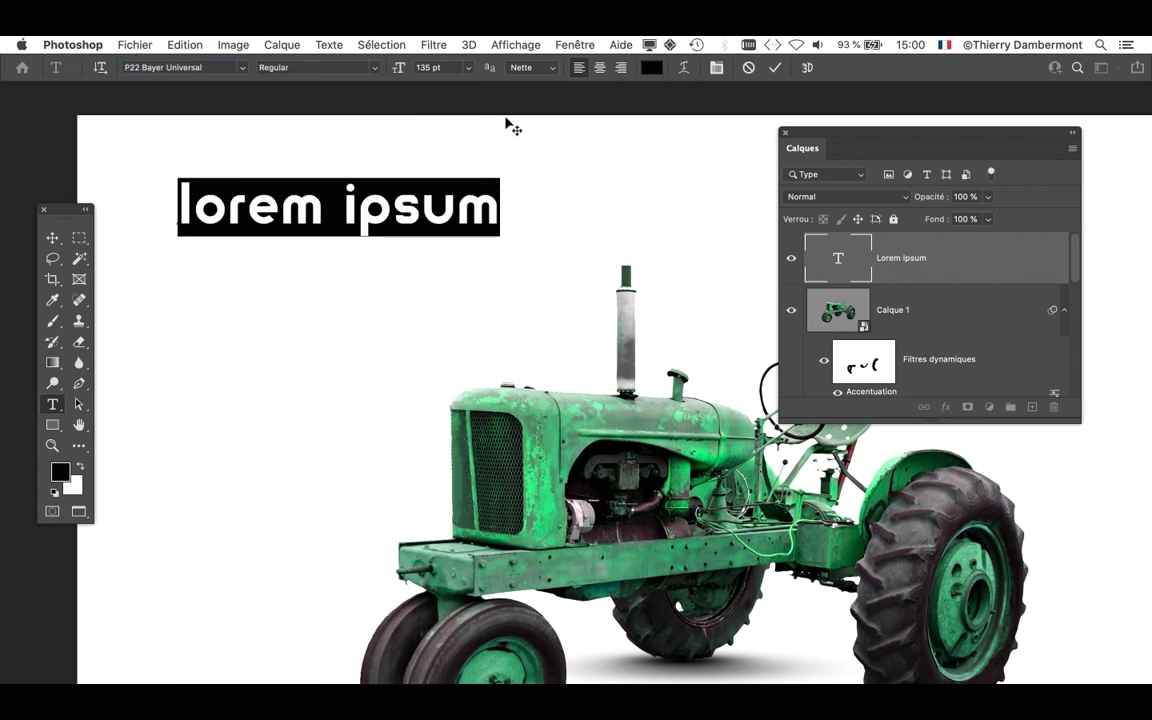
Delete the selected text, leave text editing, and undo the edit
key(BackSpace)
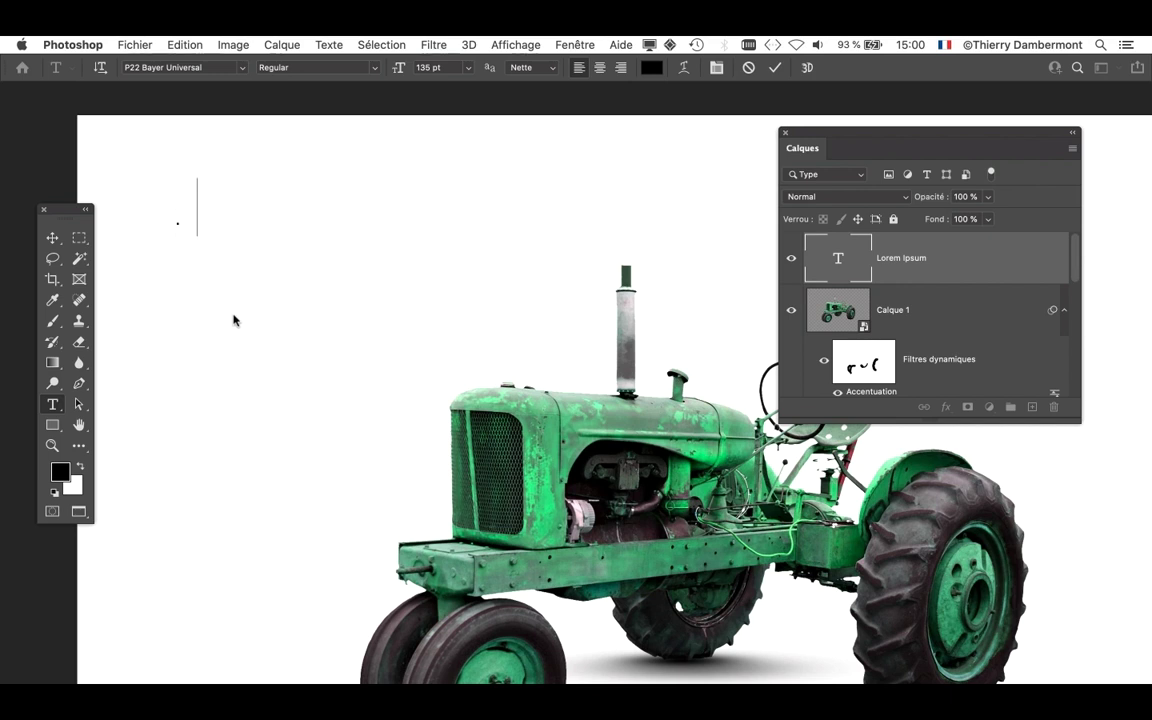
click(491, 242)
key(v)
key(super+z)
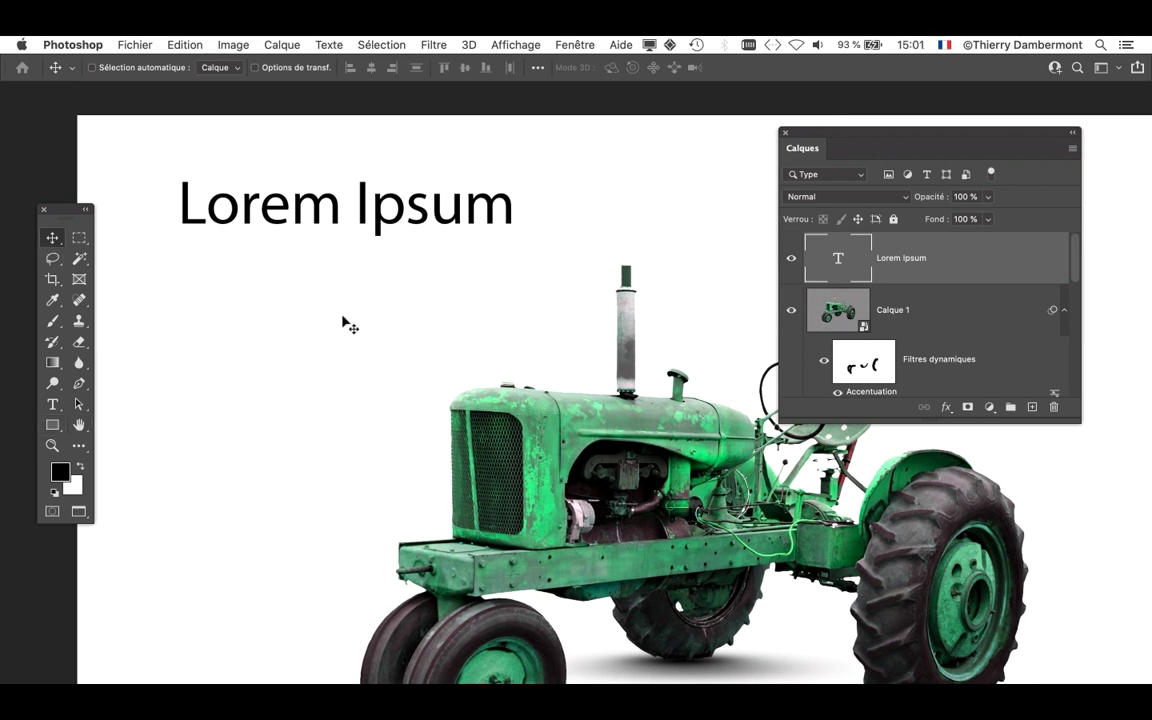
Select the whole Lorem Ipsum text, preview the available fonts on it, apply Minion Pro and commit the change
drag(254, 334, 722, 337)
drag(807, 133, 869, 299)
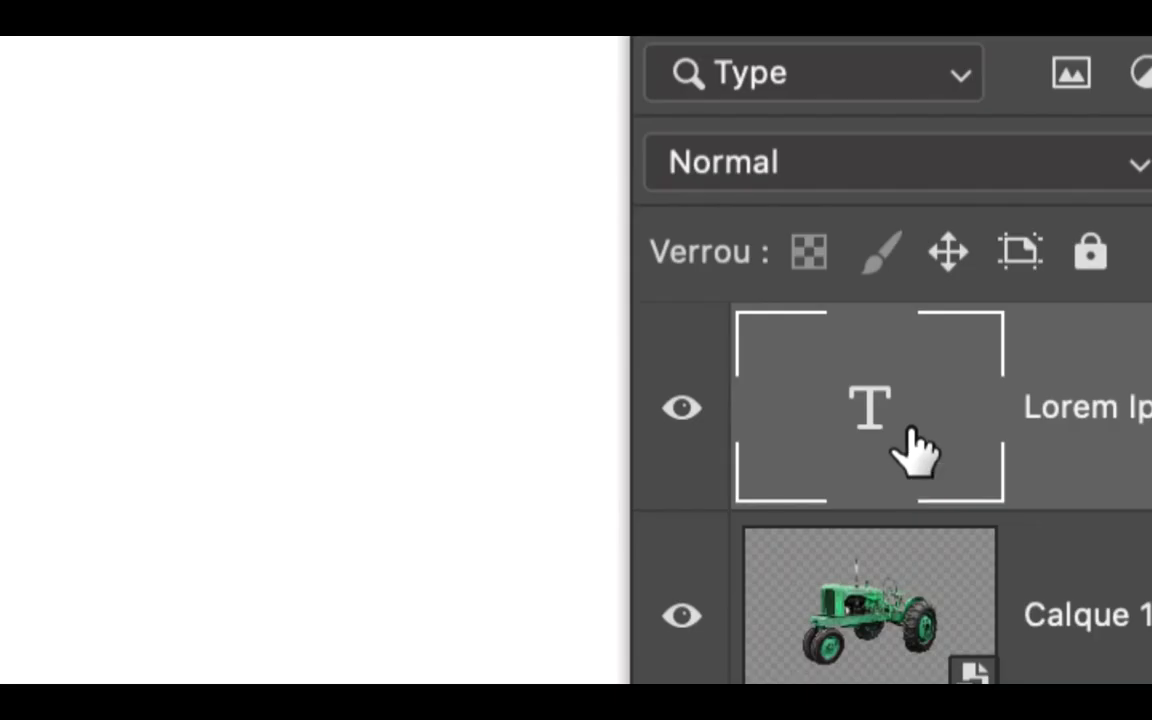
double_click(910, 430)
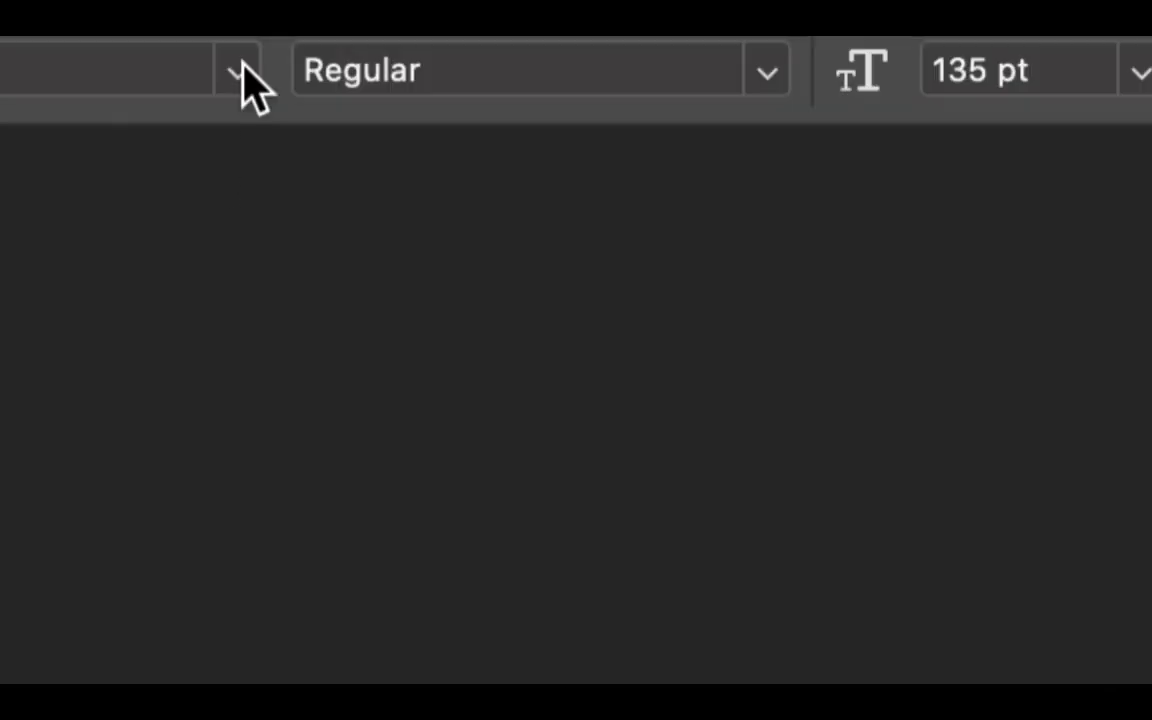
click(240, 70)
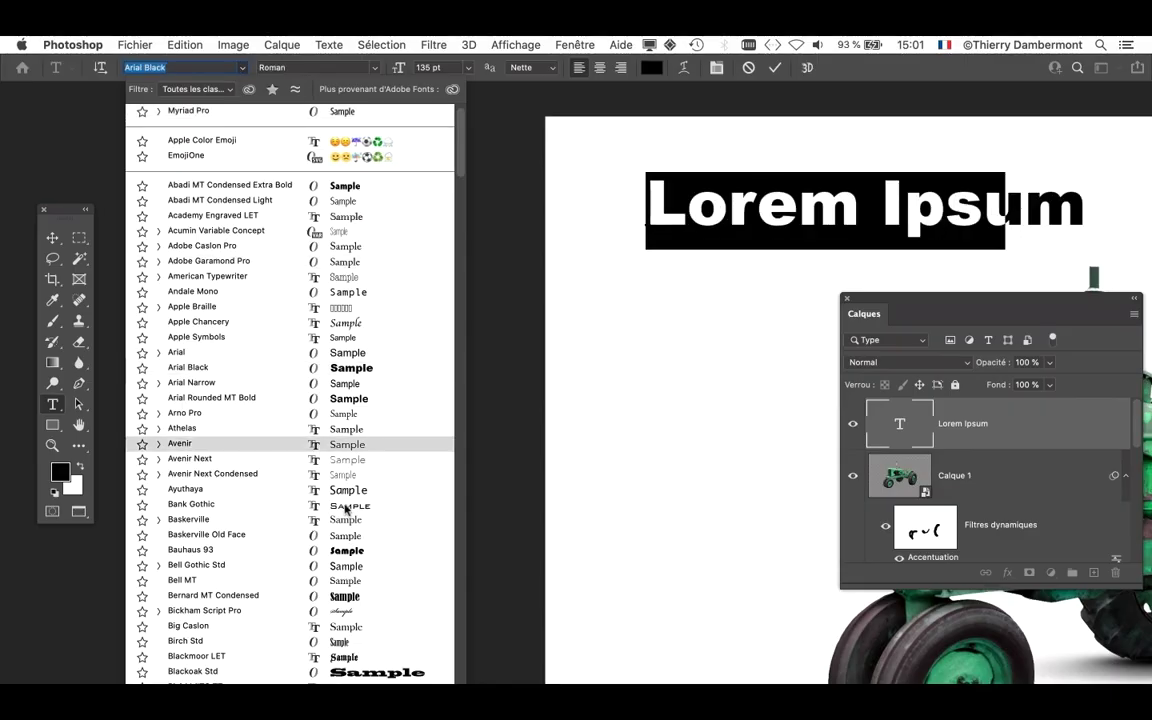
scroll(348, 509, down, 3)
scroll(348, 512, down, 5)
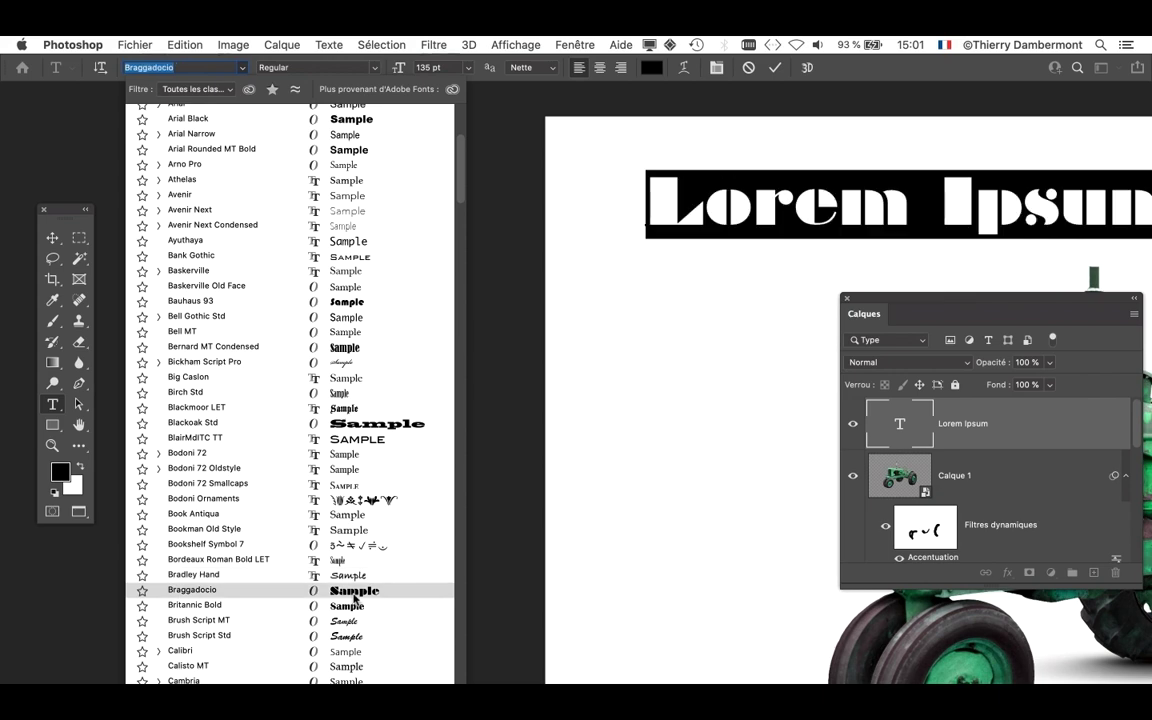
scroll(352, 585, down, 1)
scroll(355, 607, down, 5)
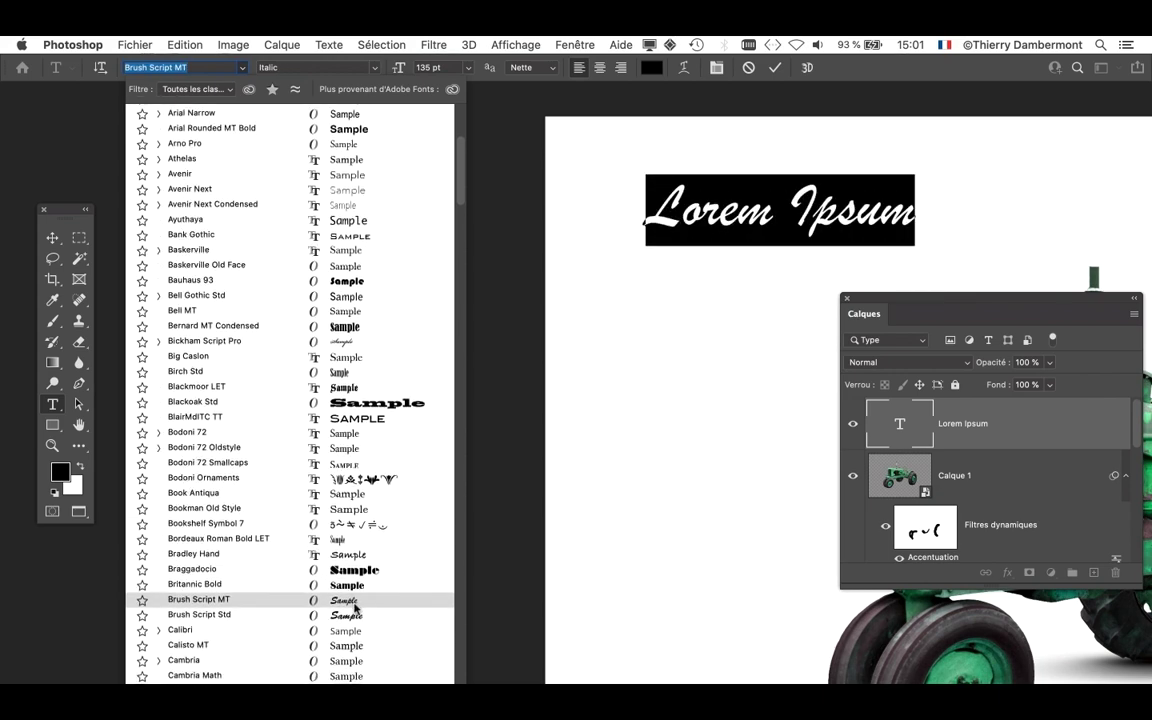
scroll(355, 605, down, 6)
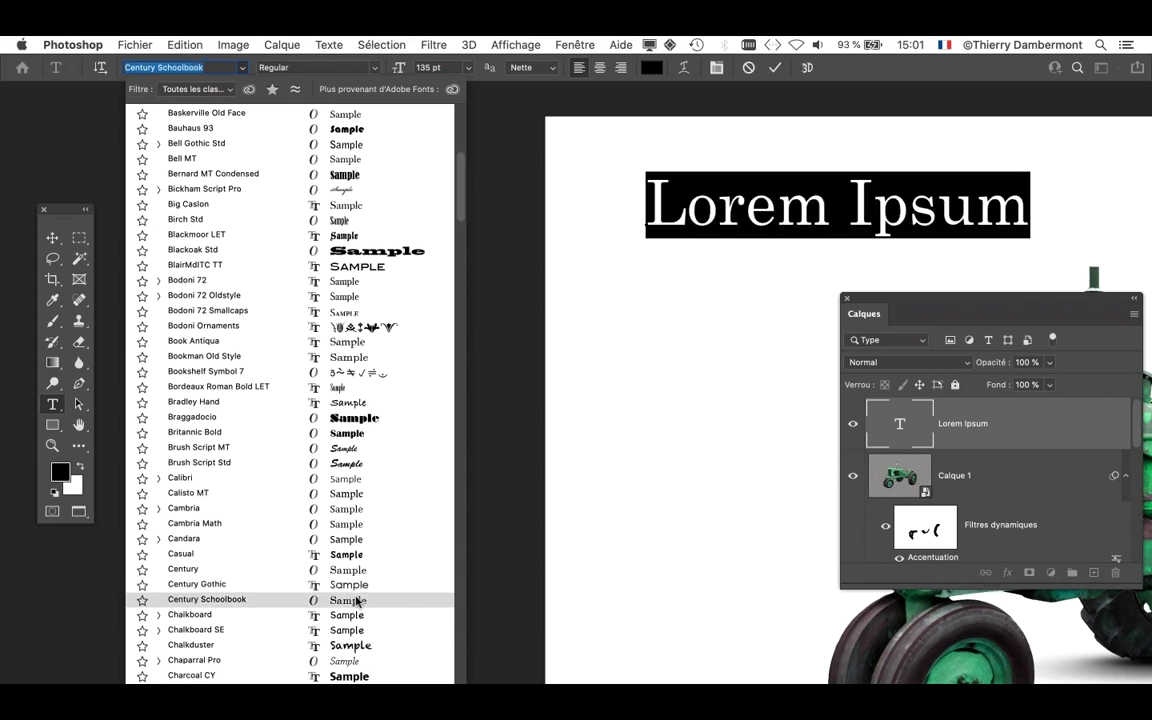
scroll(357, 600, down, 3)
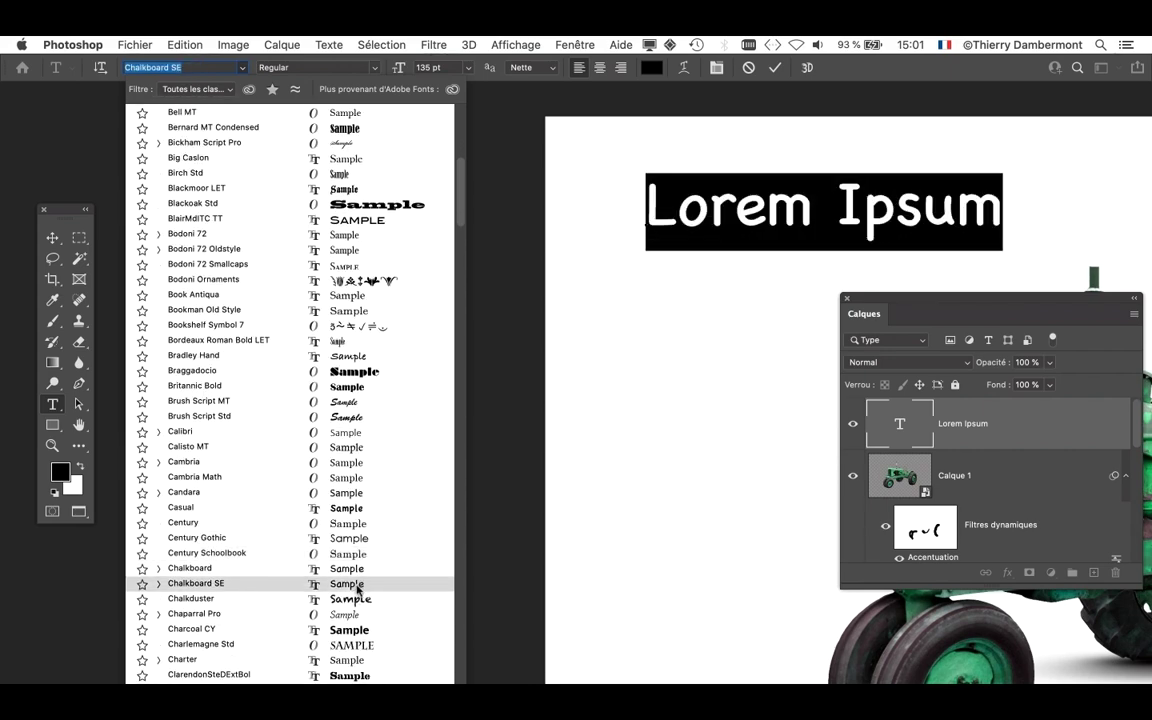
scroll(357, 590, down, 4)
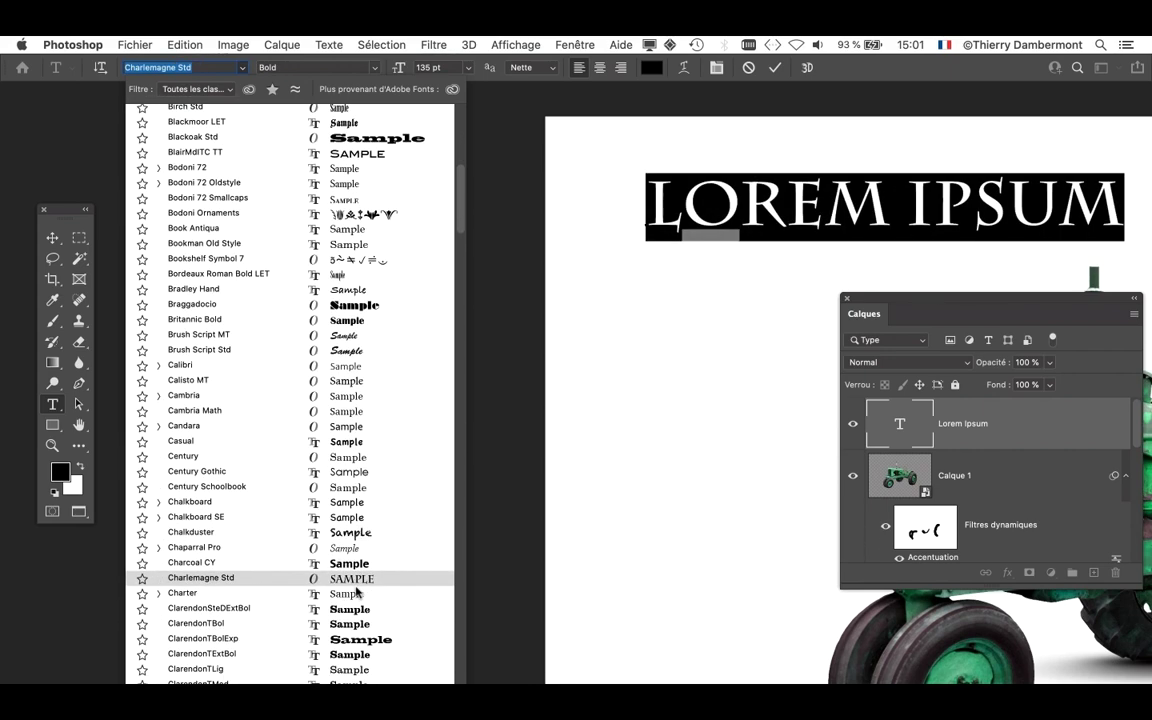
scroll(357, 592, down, 1)
scroll(357, 592, down, 6)
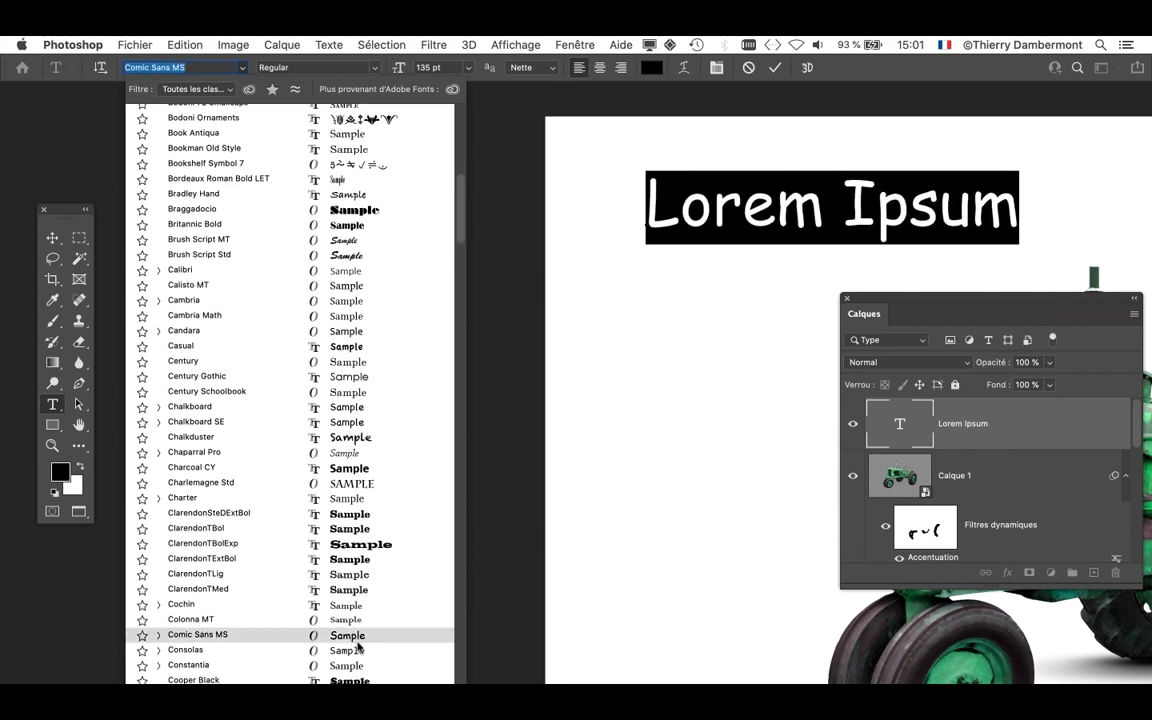
scroll(357, 648, down, 5)
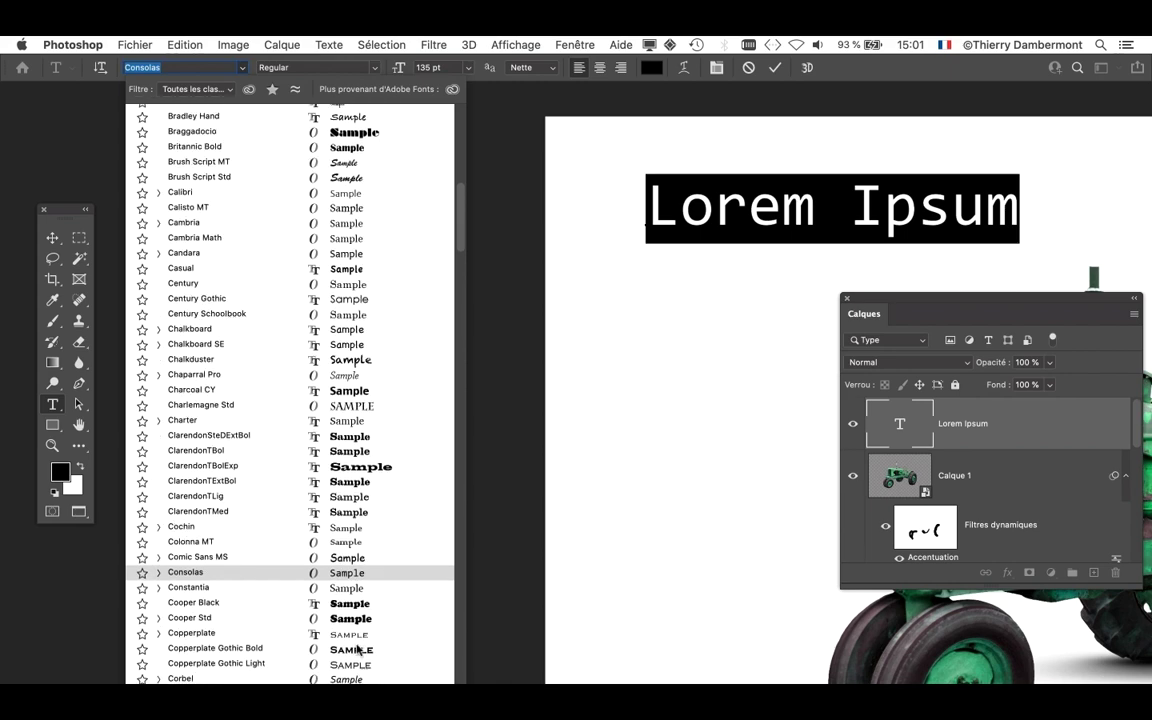
scroll(357, 650, down, 1)
scroll(357, 650, down, 1)
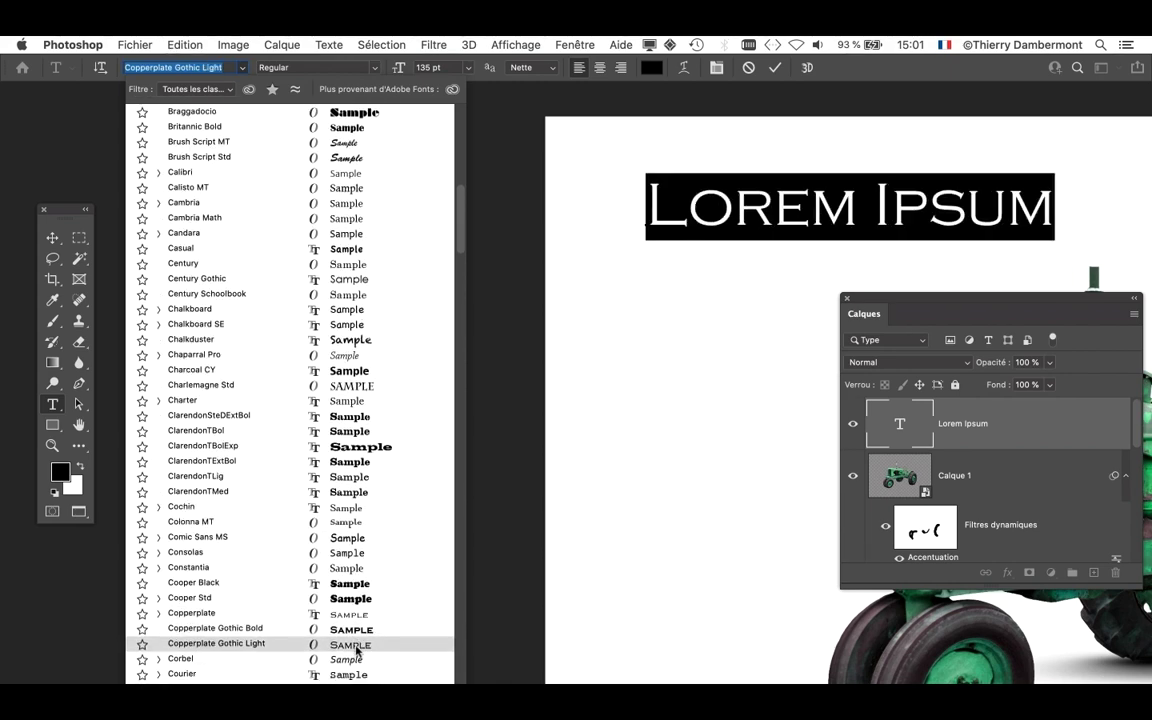
scroll(357, 650, down, 5)
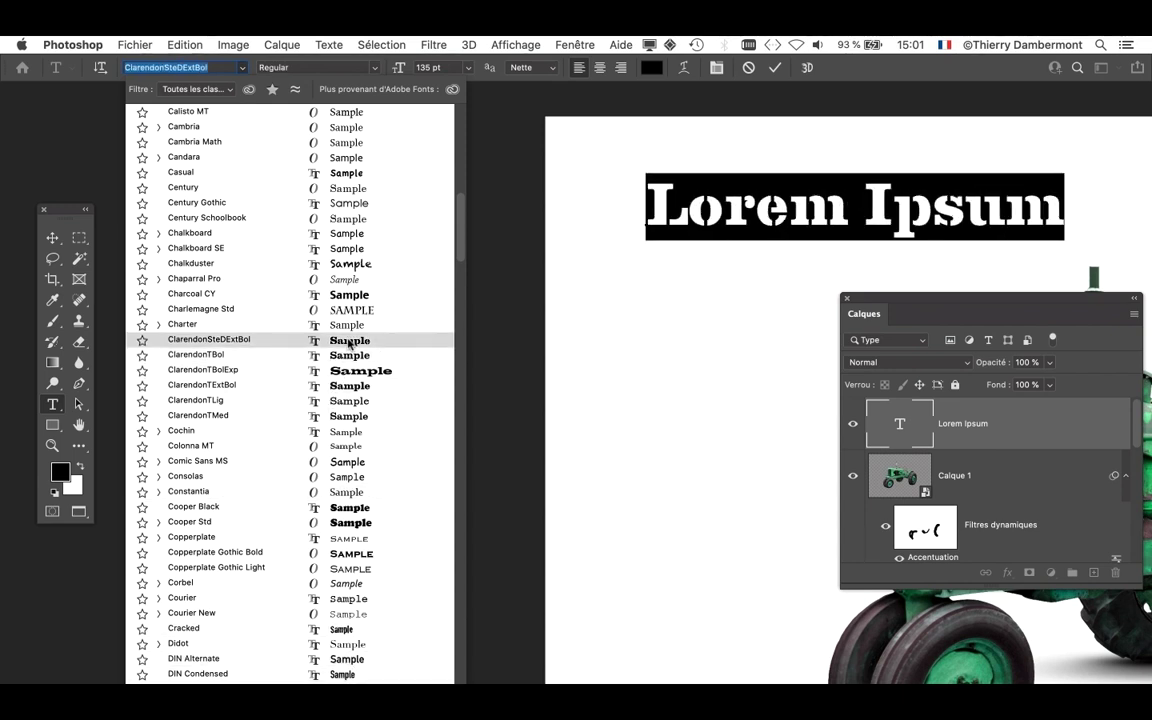
scroll(320, 490, down, 5)
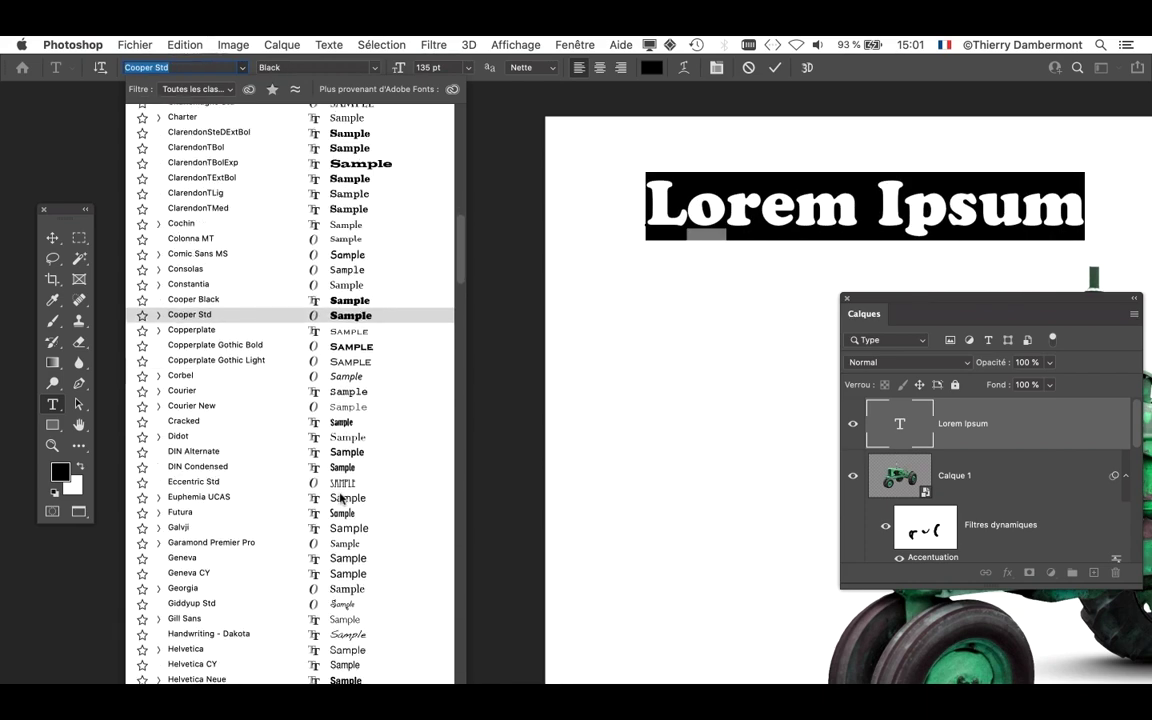
scroll(341, 497, down, 5)
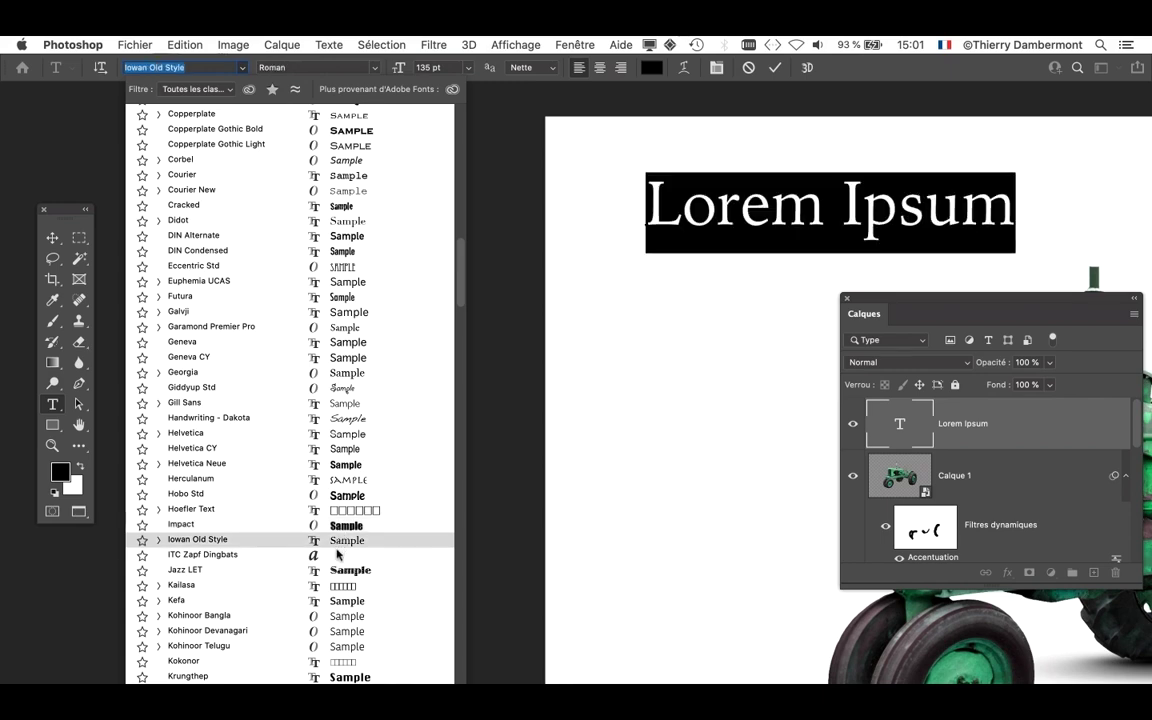
scroll(337, 588, down, 2)
scroll(337, 588, down, 5)
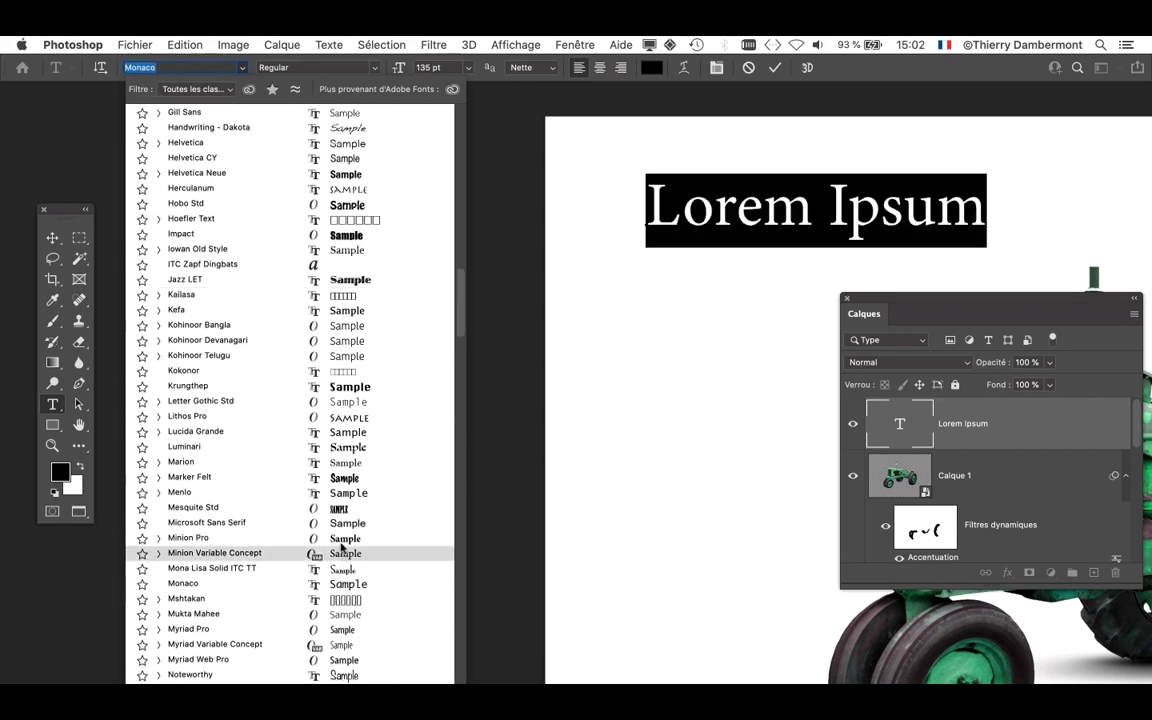
click(342, 541)
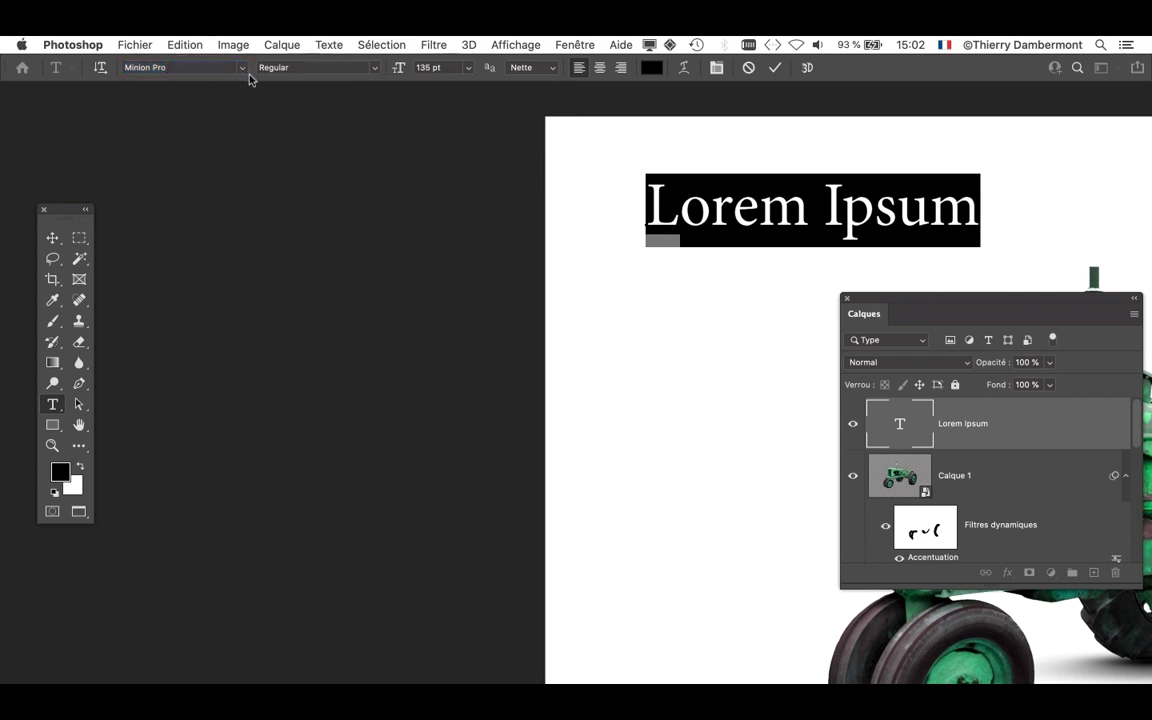
mouse_move(614, 211)
click(51, 235)
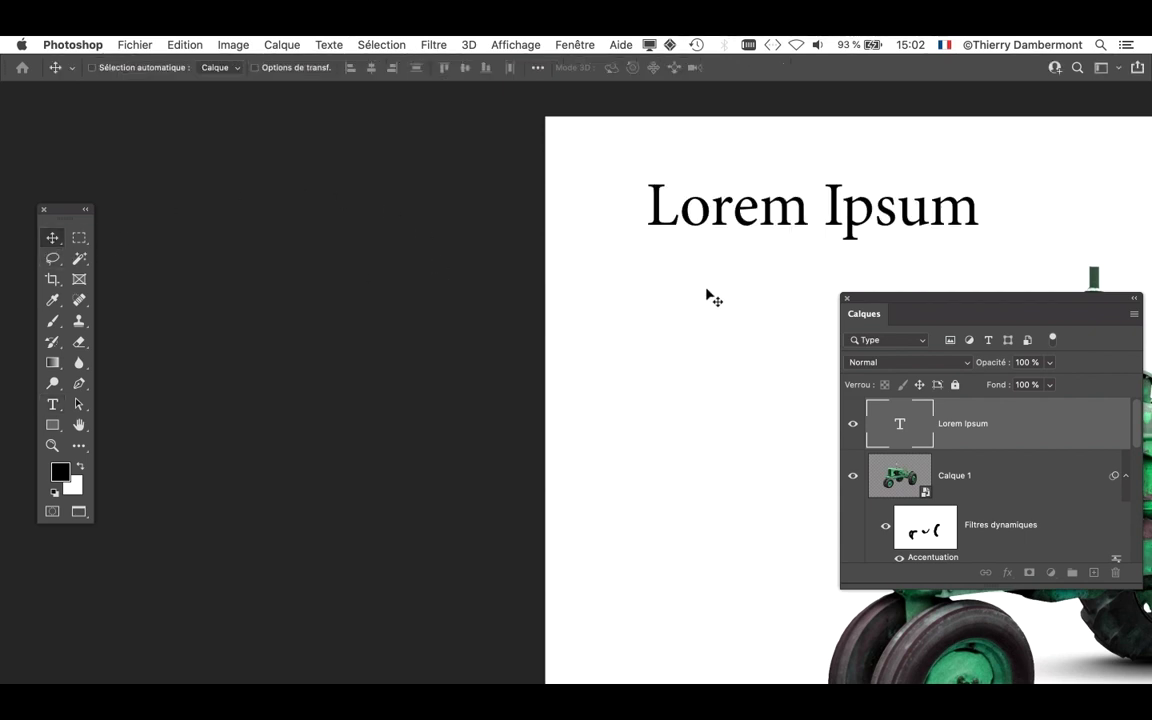
Show the Caractère panel and place it just below the enlarged Lorem Ipsum text
key(space)
drag(690, 317, 262, 297)
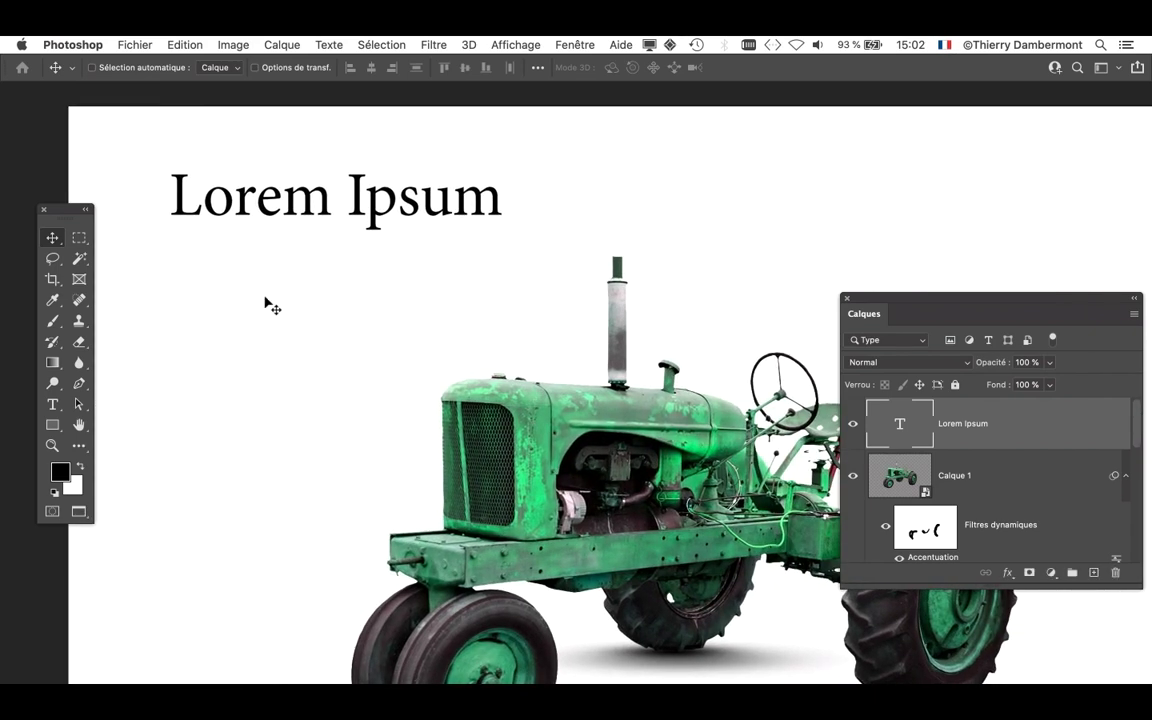
scroll(200, 185, up, 2)
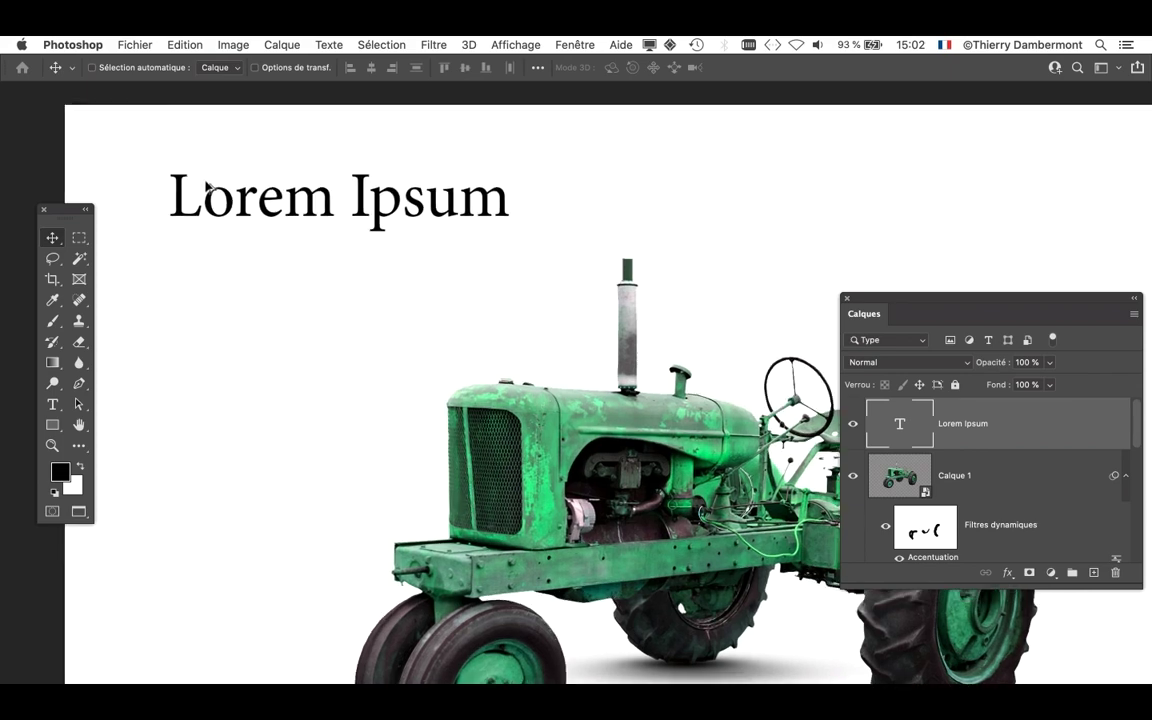
scroll(207, 186, up, 2)
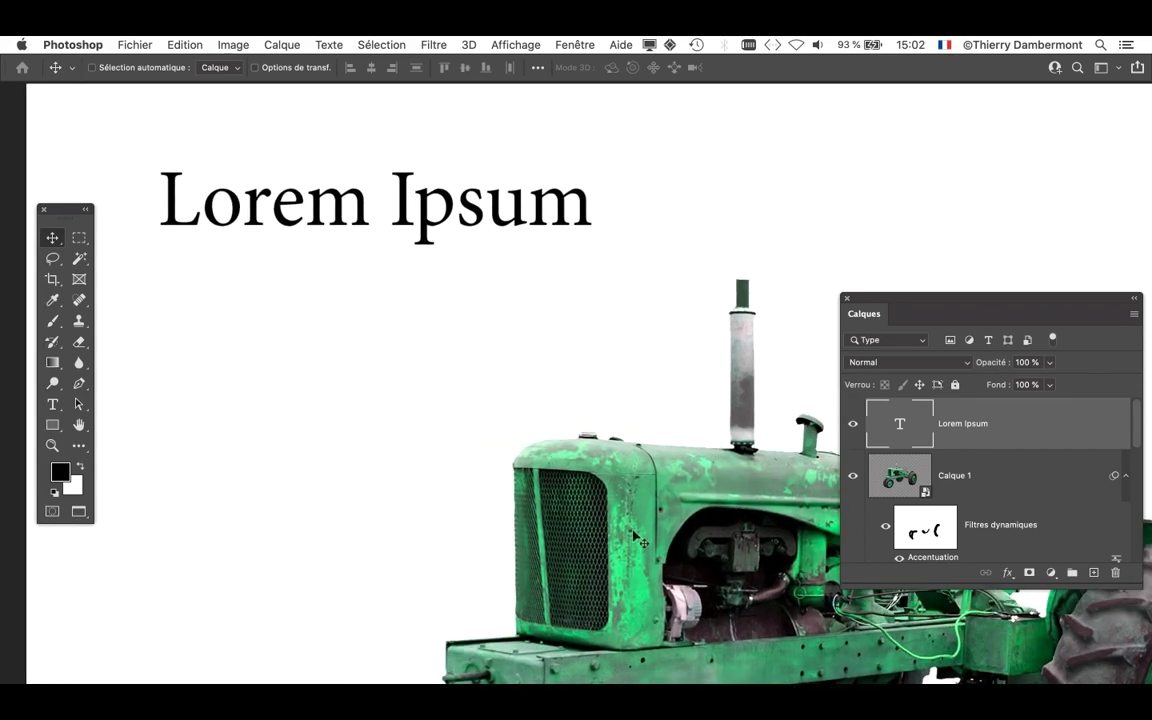
scroll(256, 246, up, 3)
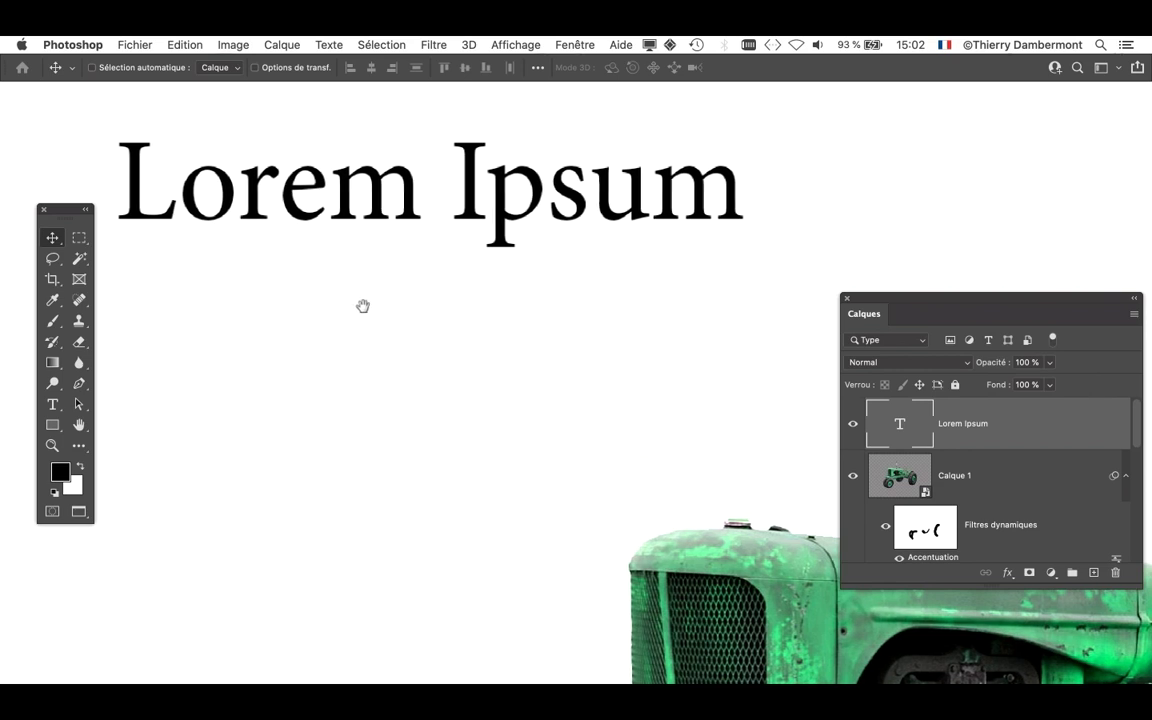
drag(363, 306, 437, 365)
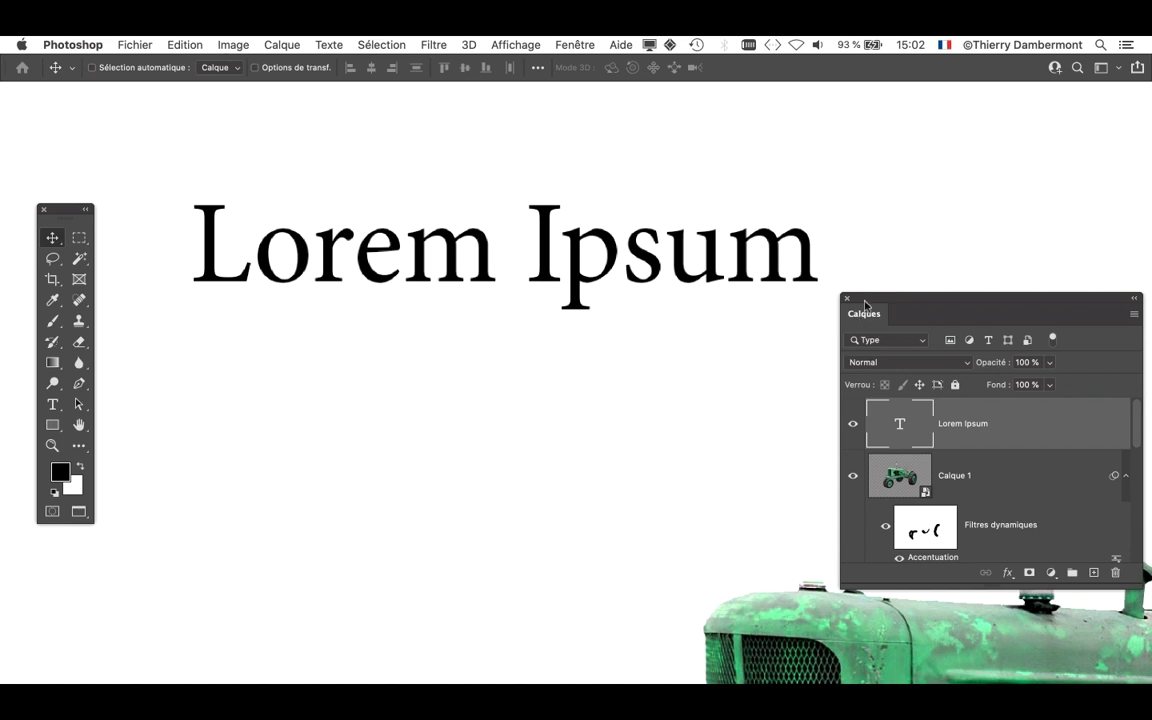
drag(873, 297, 925, 196)
drag(442, 283, 419, 262)
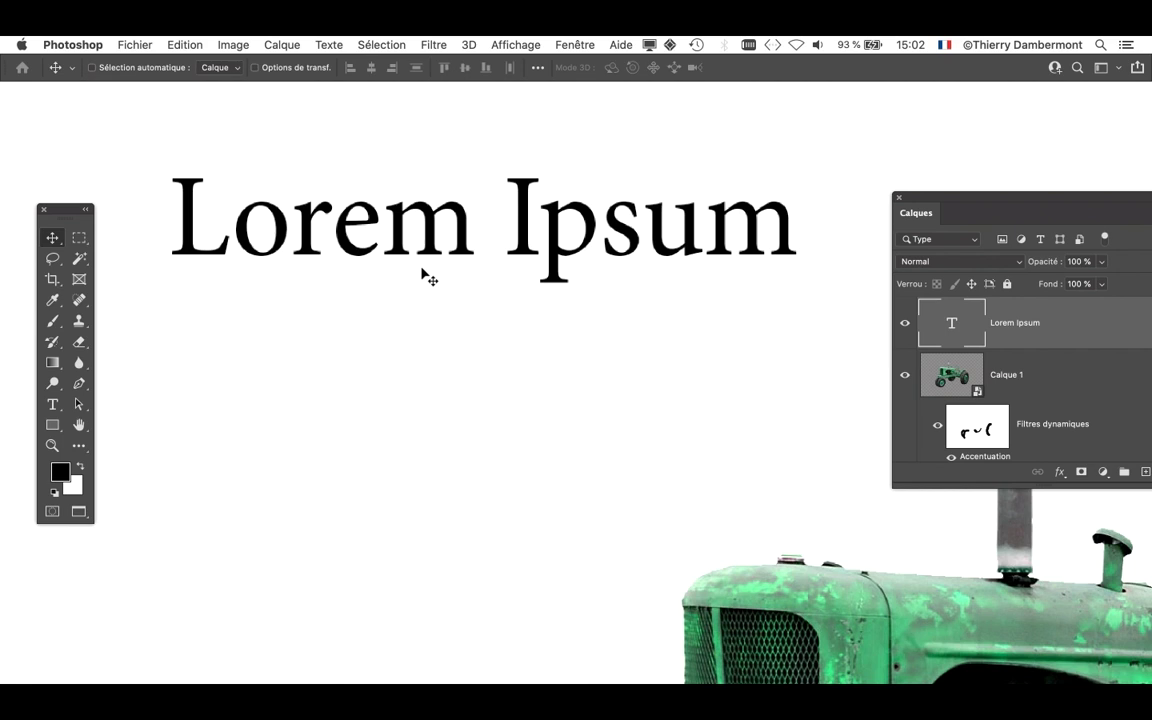
click(561, 44)
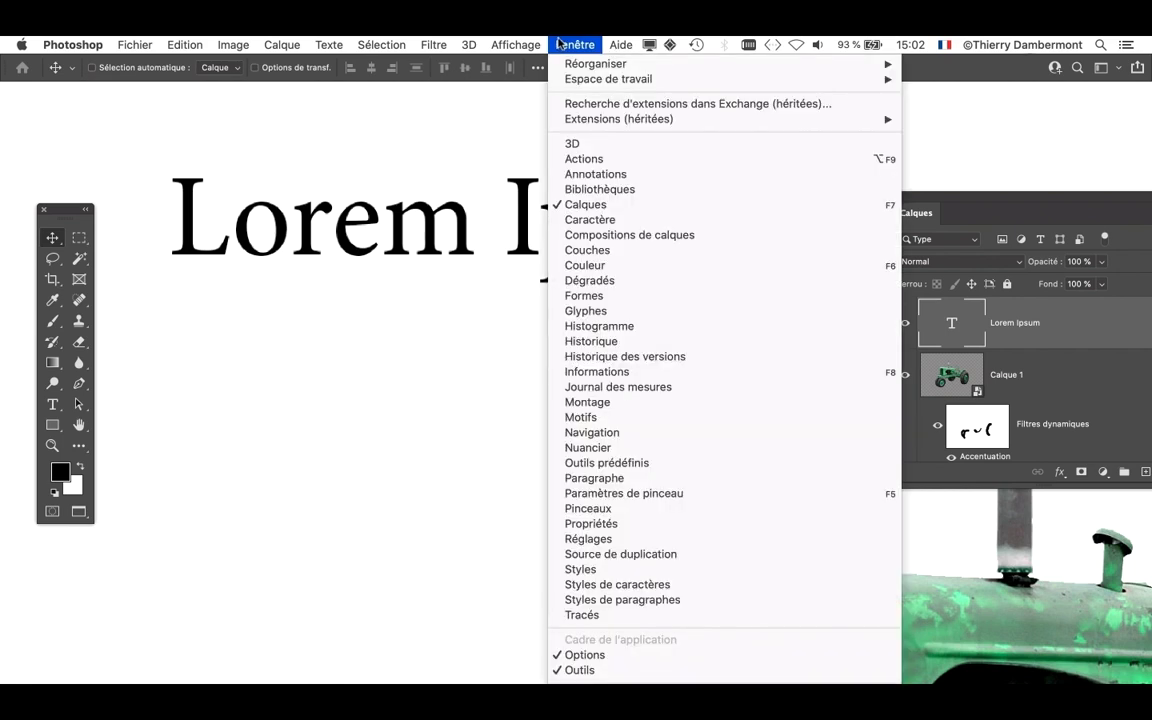
click(608, 220)
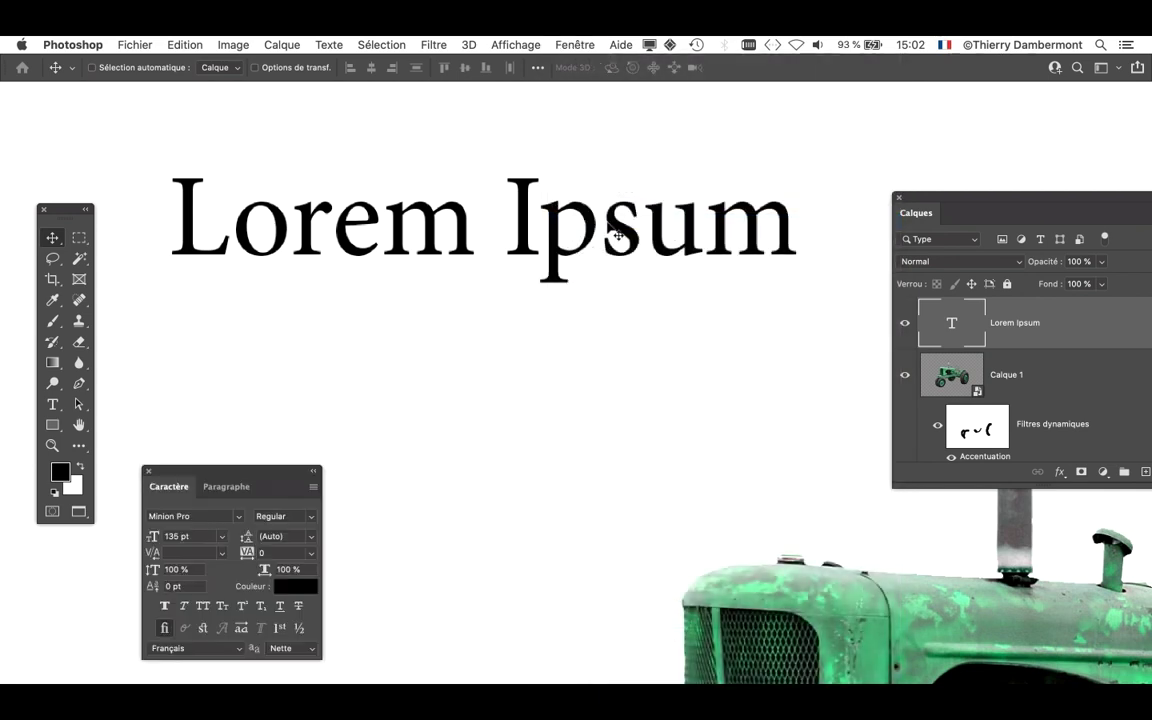
drag(262, 478, 563, 354)
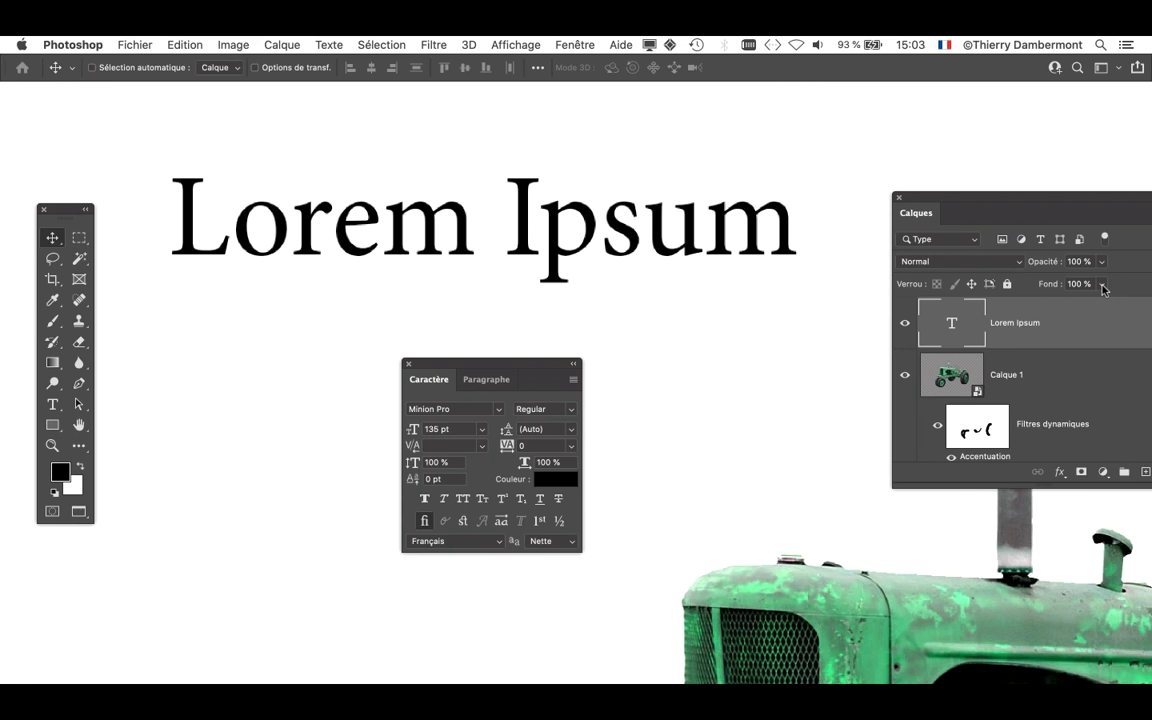
Select the Lorem Ipsum text, leave text editing, and reposition the Caractère and Calques panels clear of the text
double_click(955, 323)
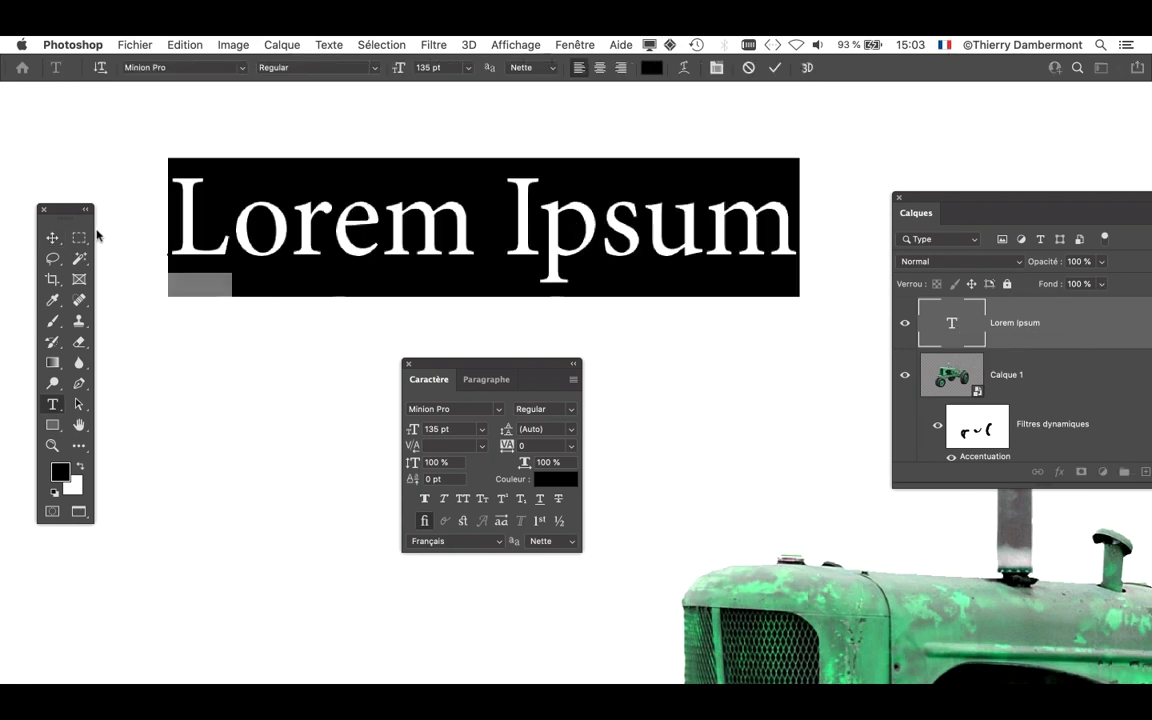
click(52, 237)
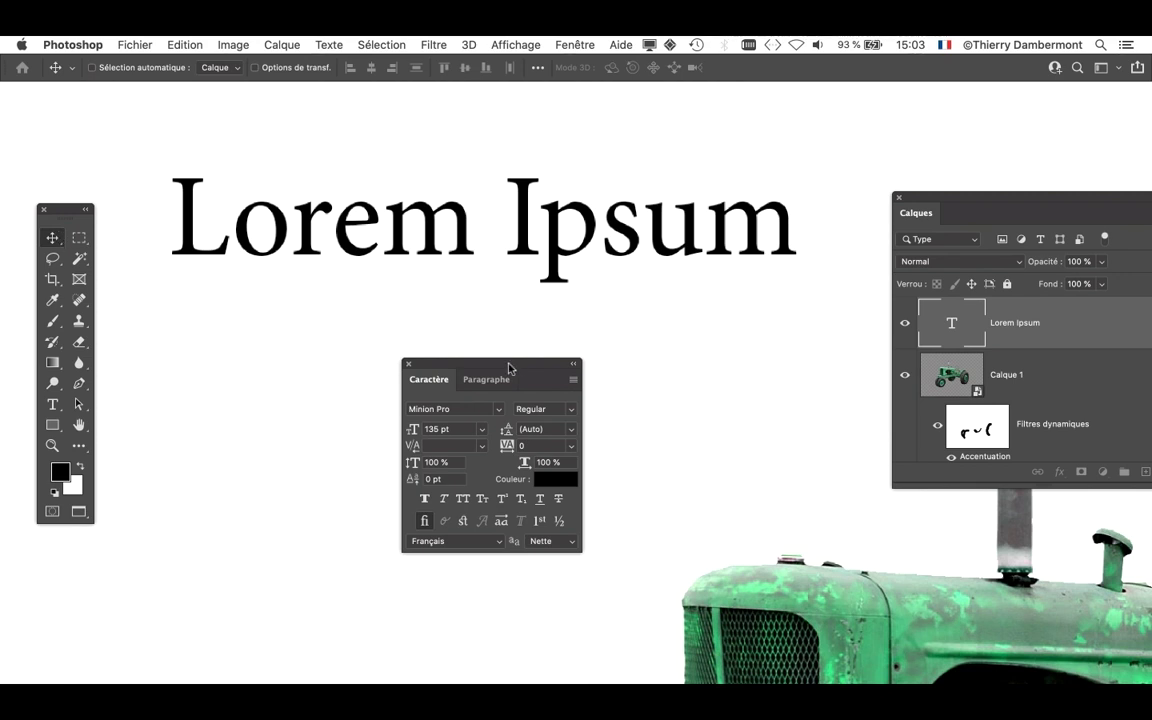
drag(509, 366, 397, 318)
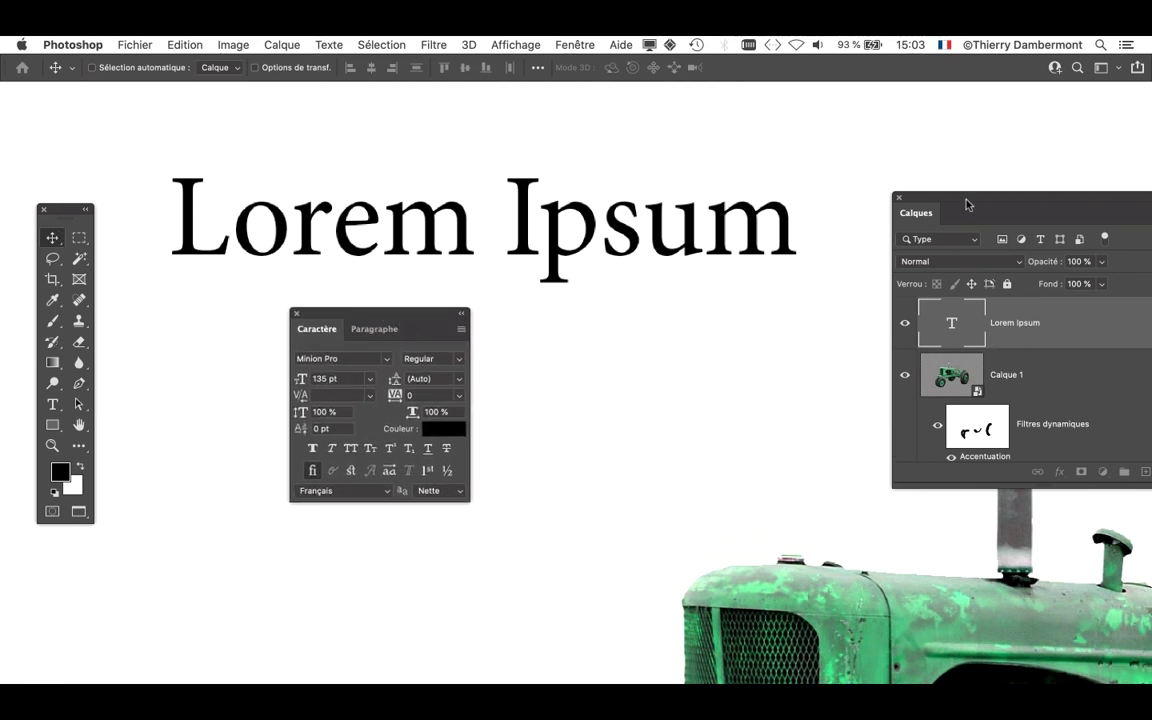
drag(950, 195, 892, 107)
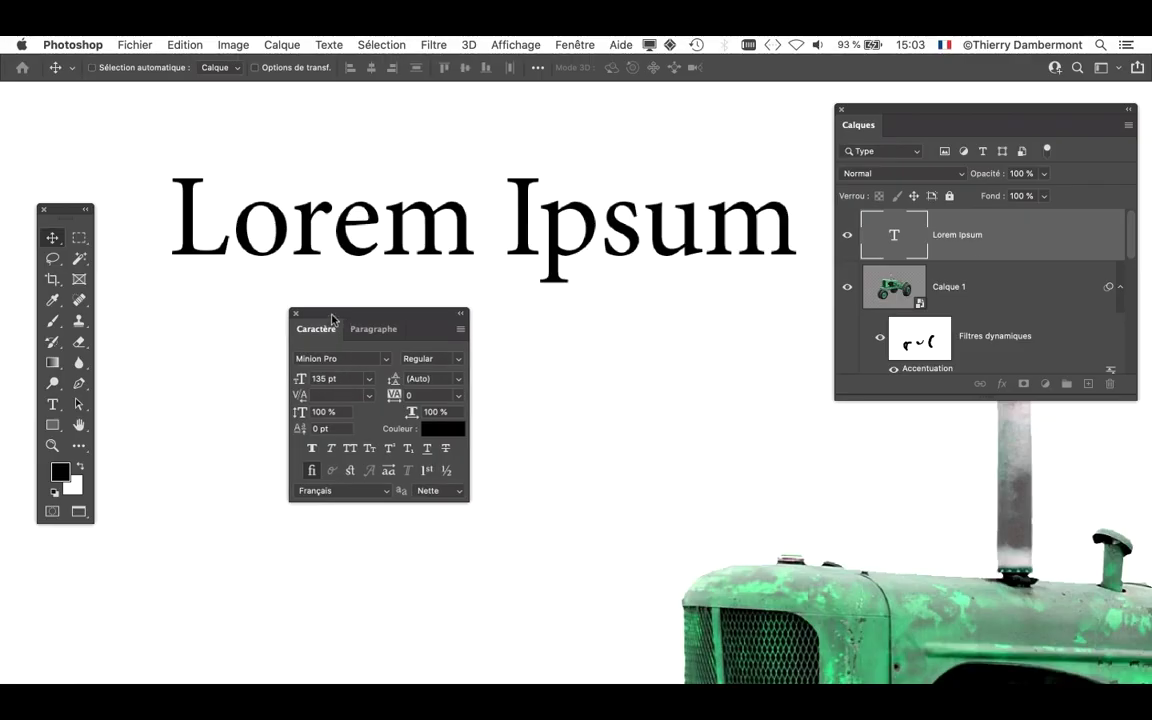
drag(334, 336, 307, 323)
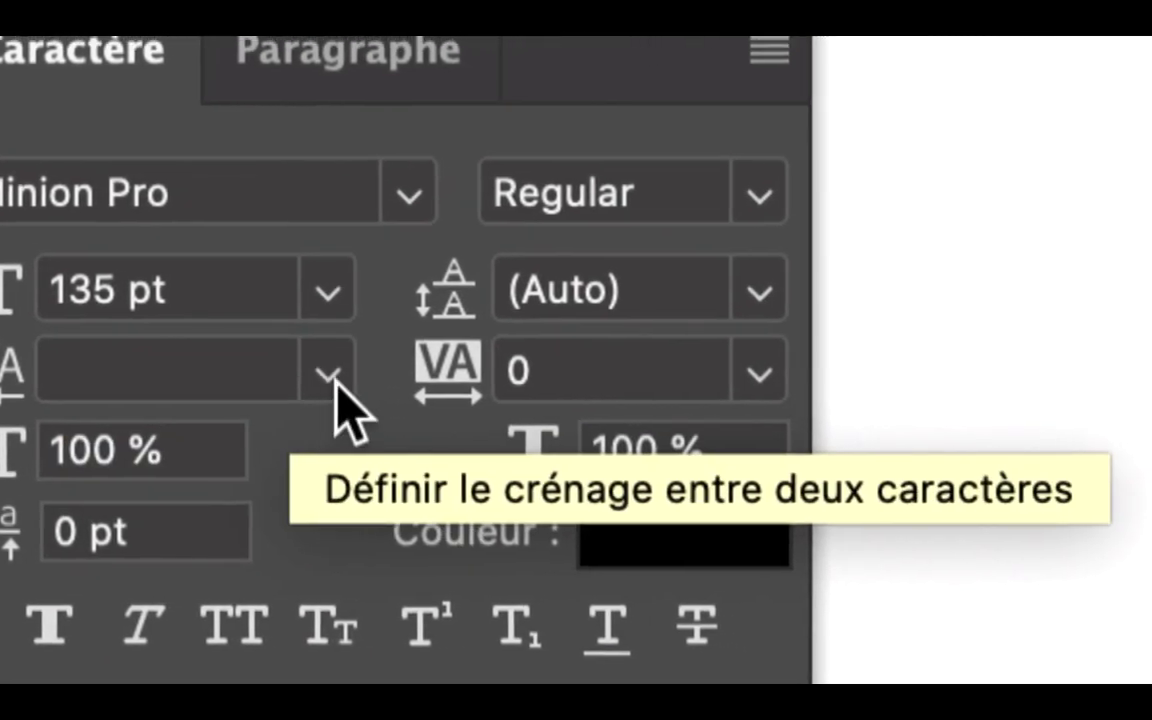
Set the Lorem Ipsum text's kerning to Optique and switch it back to Métrique for comparison
click(569, 386)
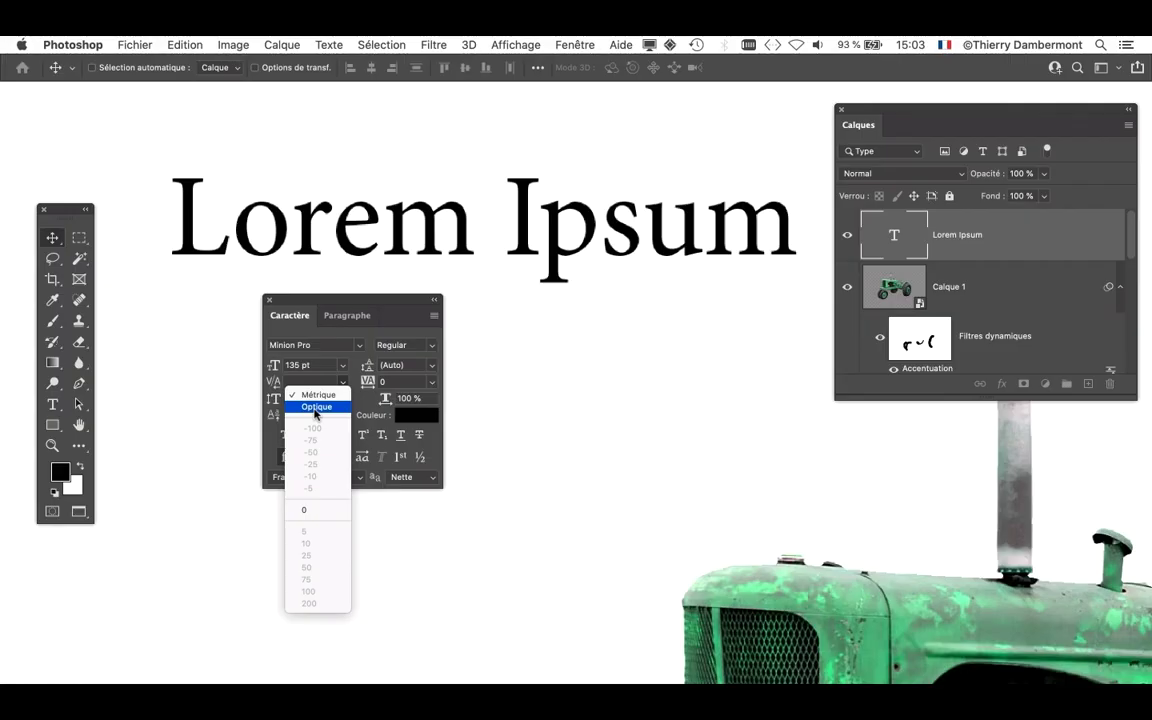
click(316, 407)
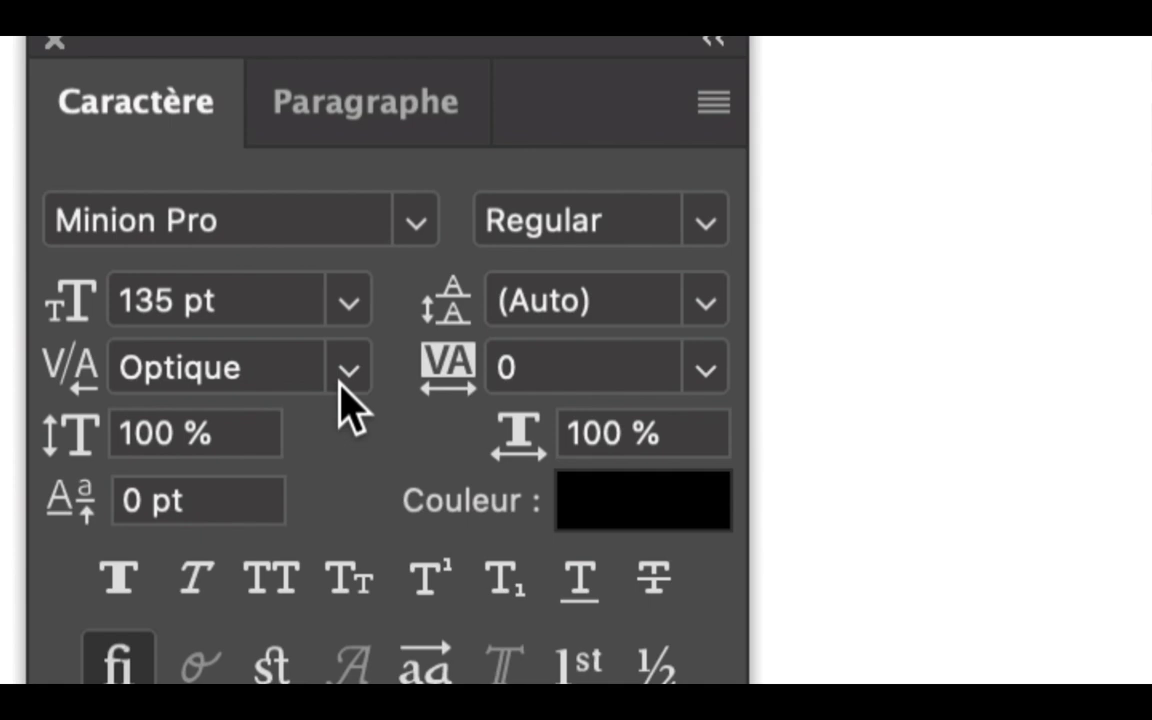
click(343, 377)
click(326, 419)
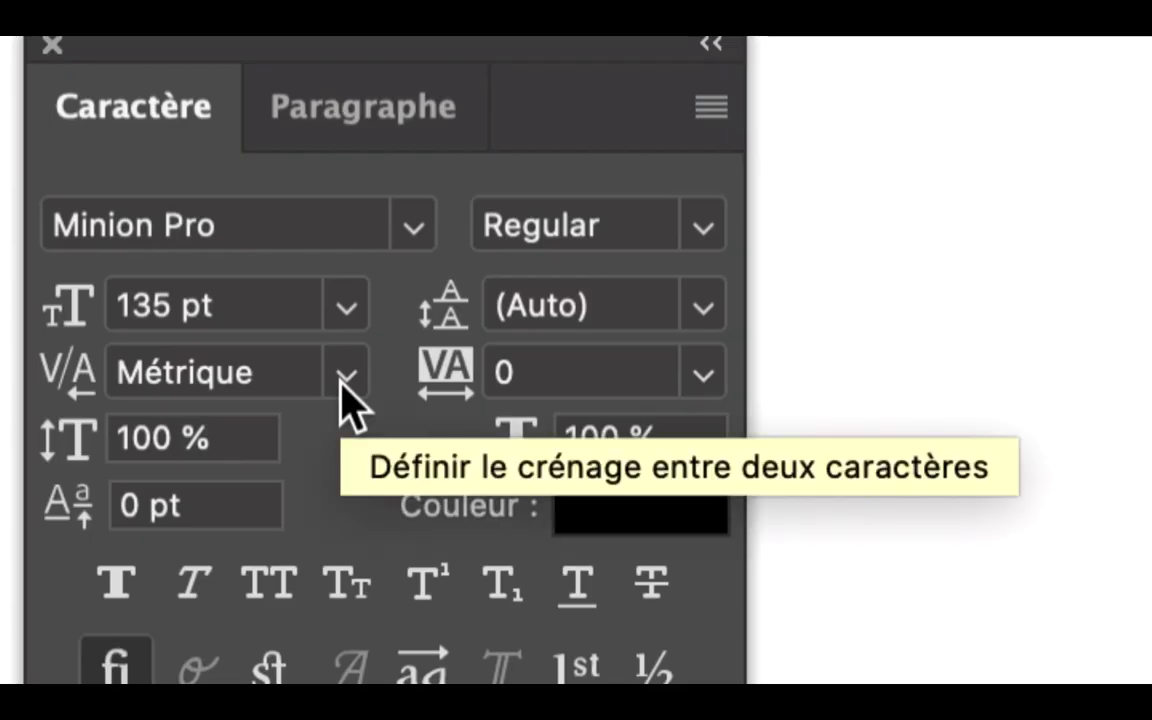
Compare Optique and Métrique kerning on the Lorem Ipsum text, finishing with Optique selected
click(342, 384)
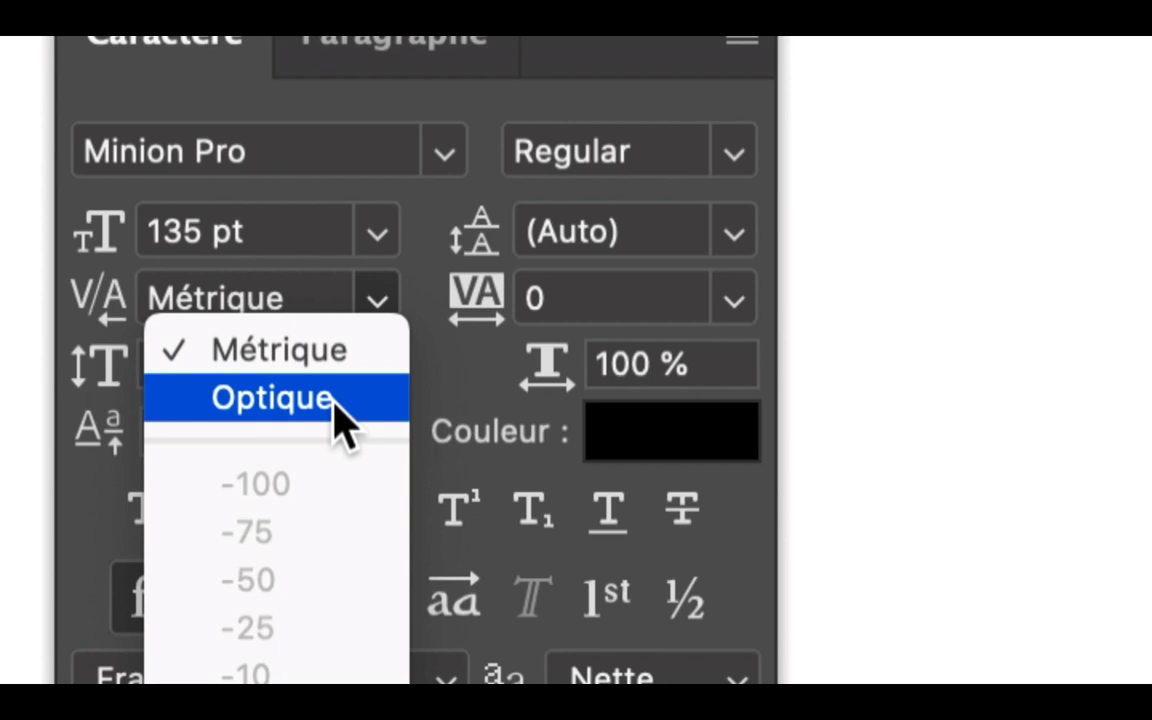
click(333, 399)
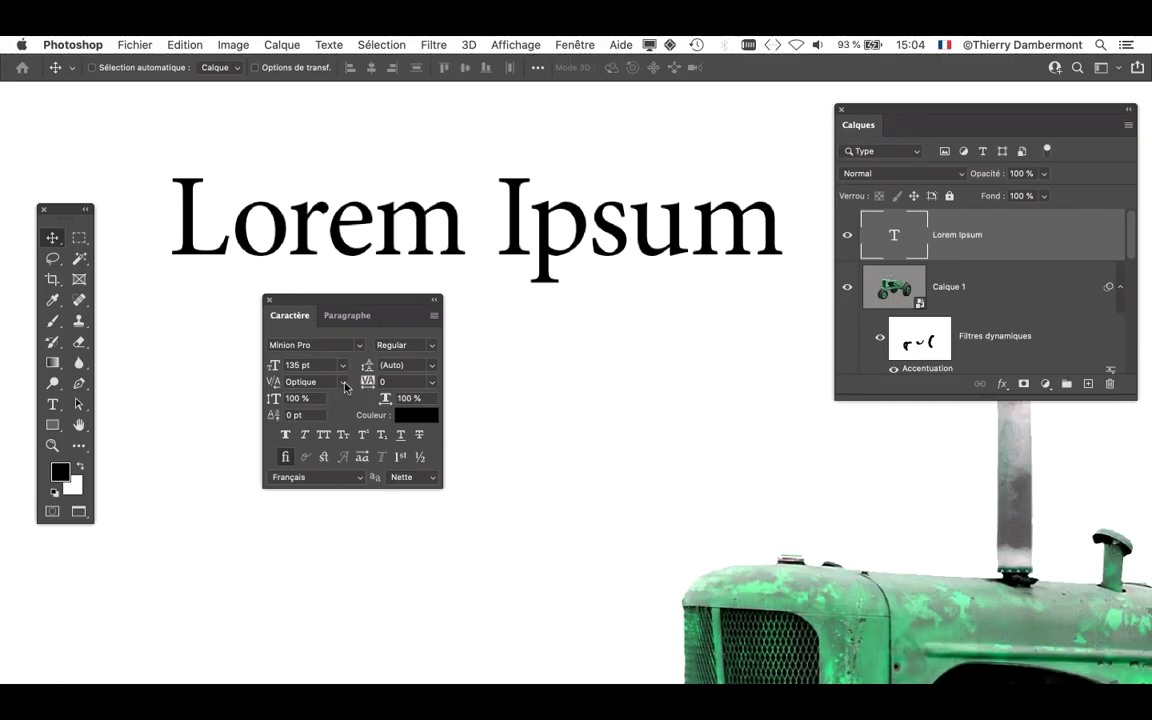
click(344, 383)
click(338, 392)
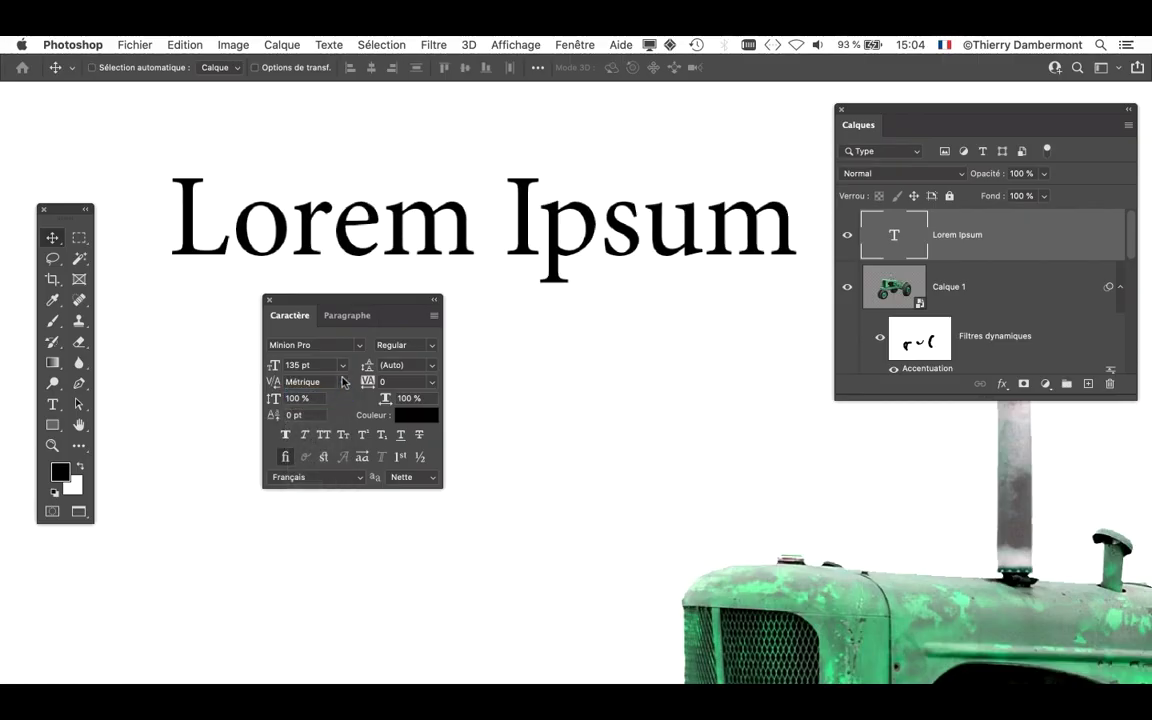
click(343, 382)
click(338, 406)
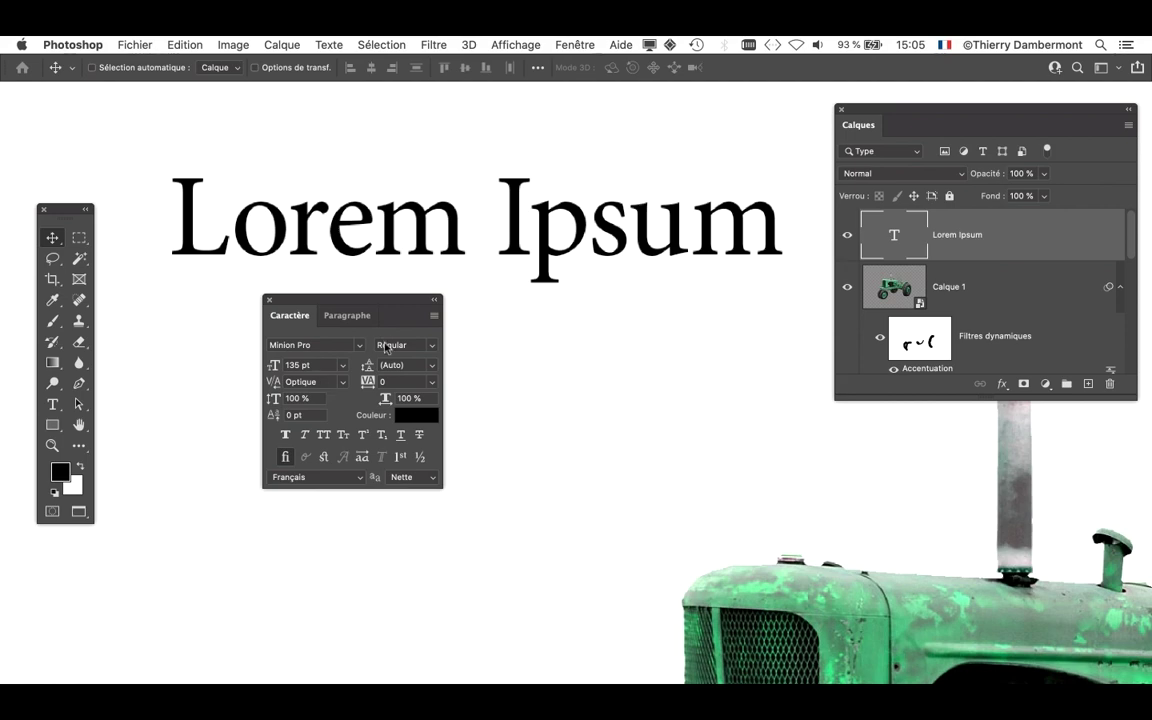
Move the Caractère panel away from the Lorem Ipsum text and bring the whole tractor image into view
drag(340, 299, 190, 401)
scroll(490, 341, down, 1)
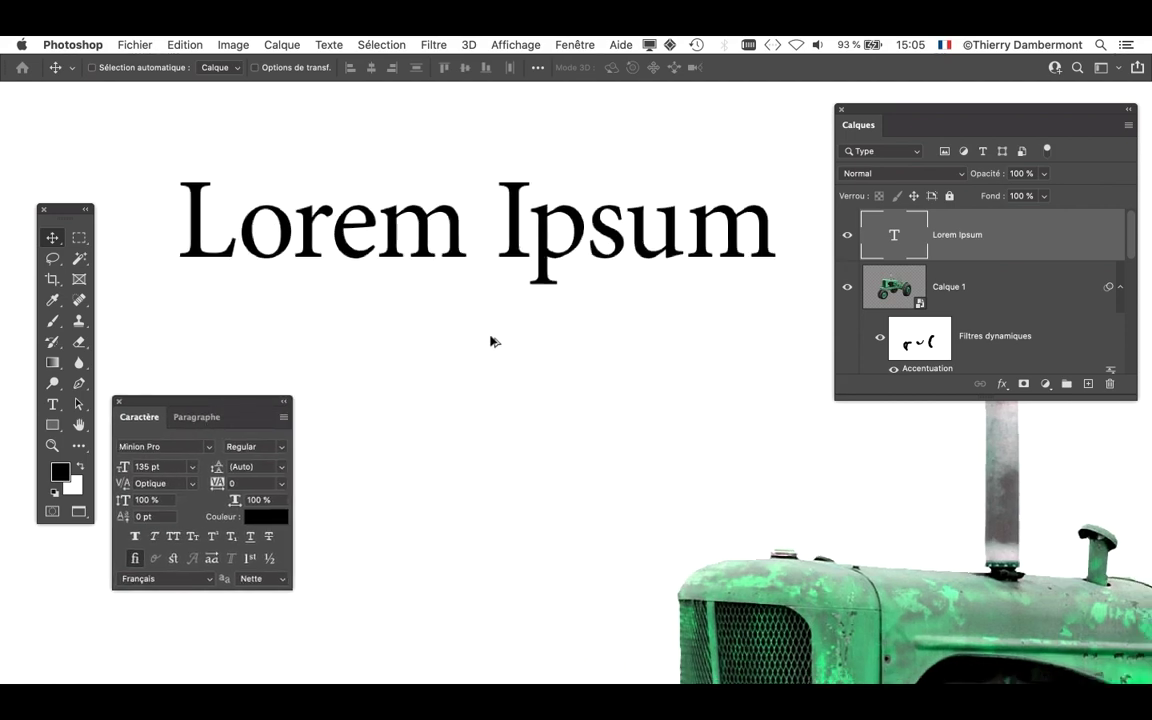
scroll(490, 341, down, 3)
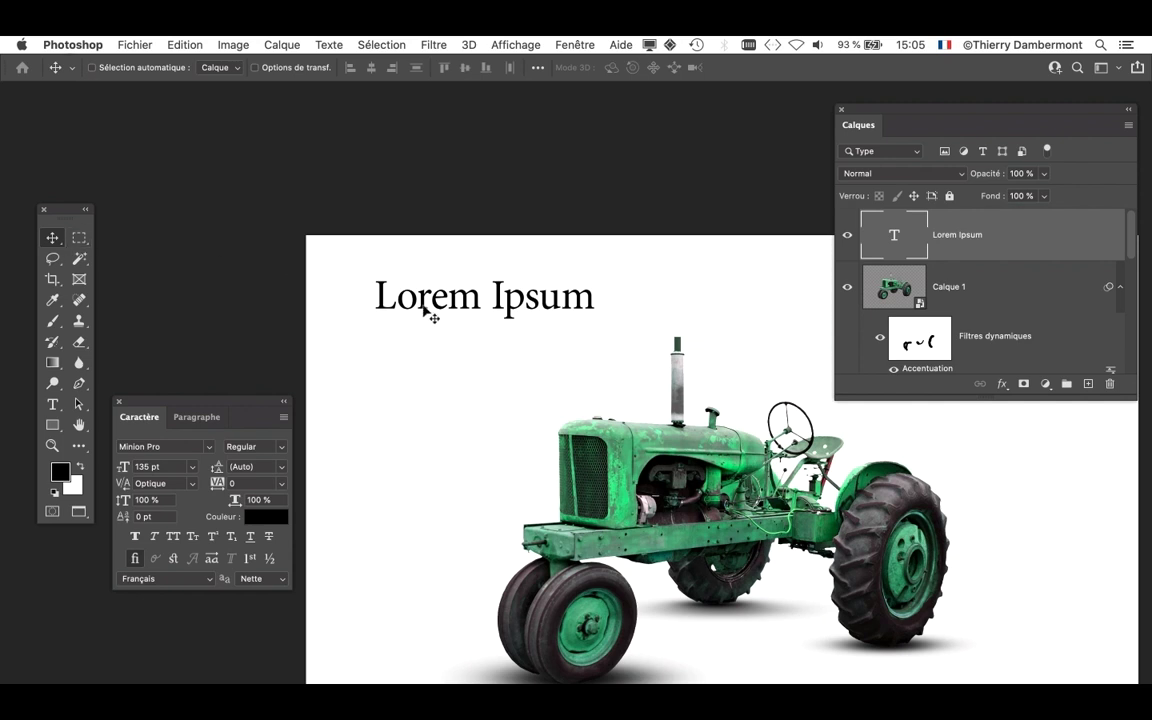
mouse_move(426, 309)
mouse_down()
mouse_move(450, 330)
mouse_move(430, 319)
mouse_up()
scroll(600, 437, down, 3)
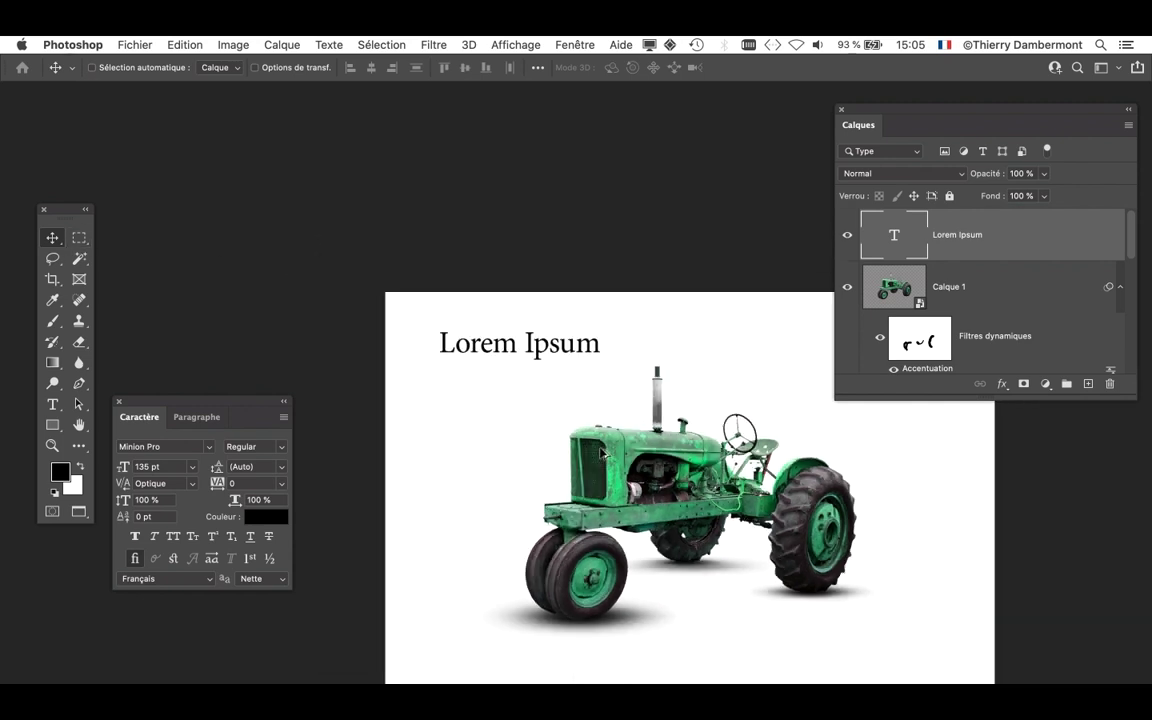
drag(625, 391, 540, 265)
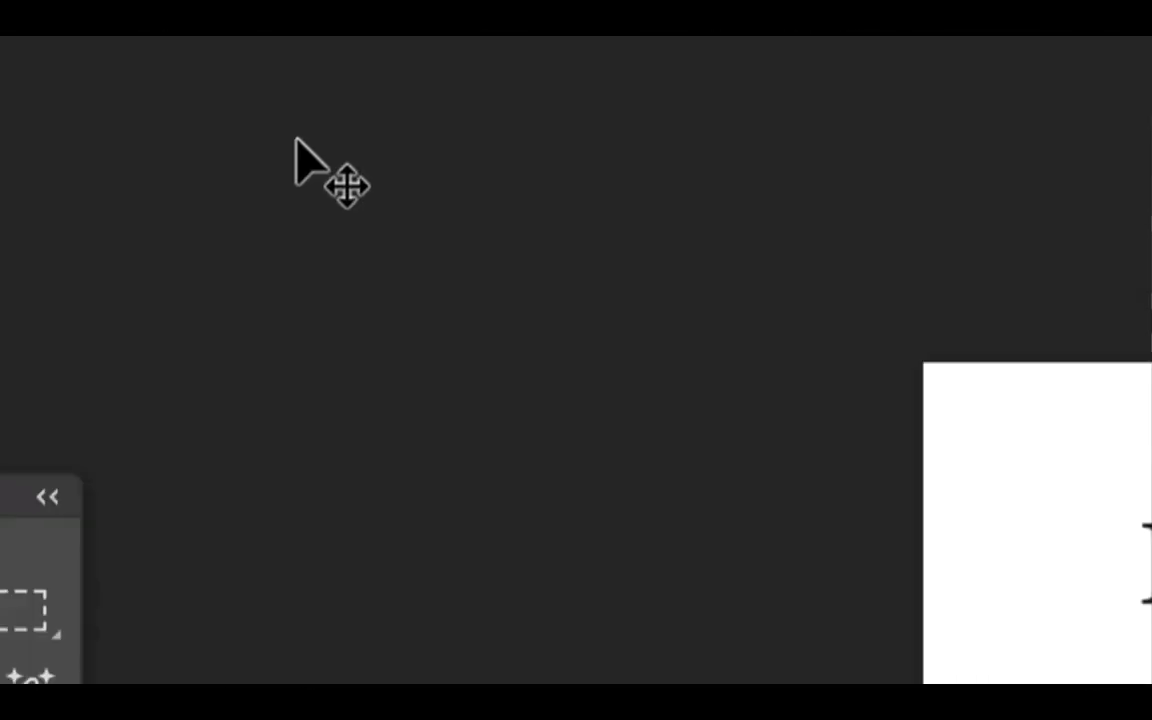
With the Type tool active, open the text colour picker, reposition it slightly, and set the hue to 162°
click(177, 378)
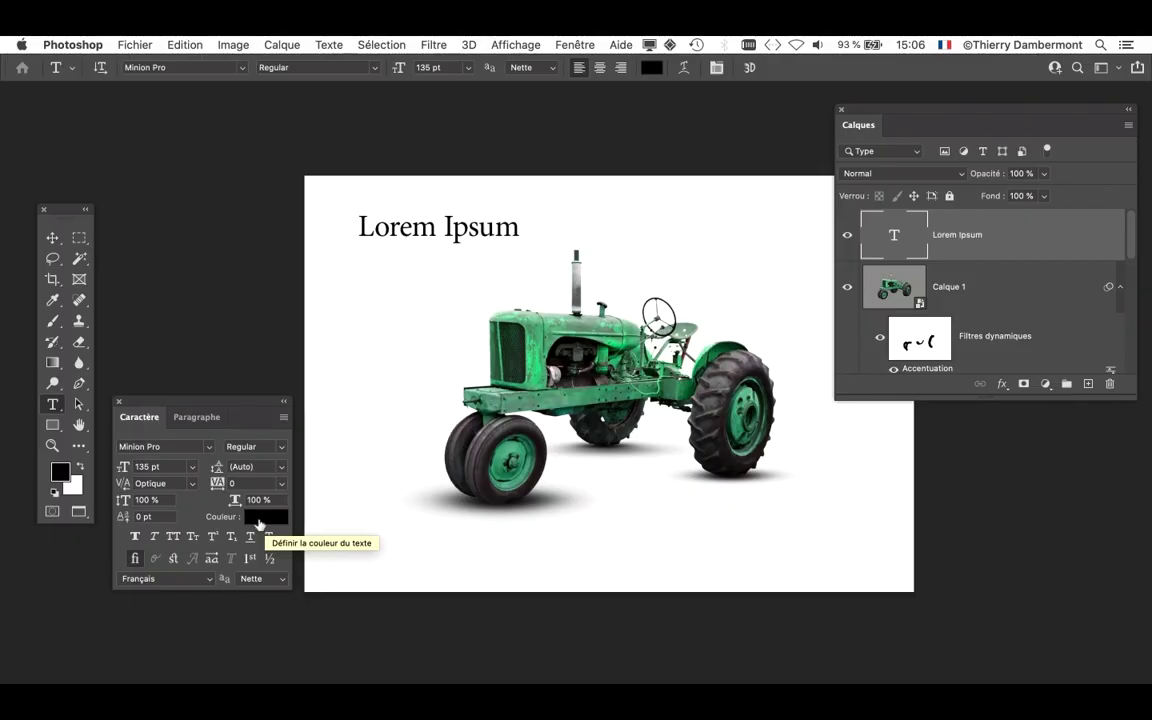
click(258, 518)
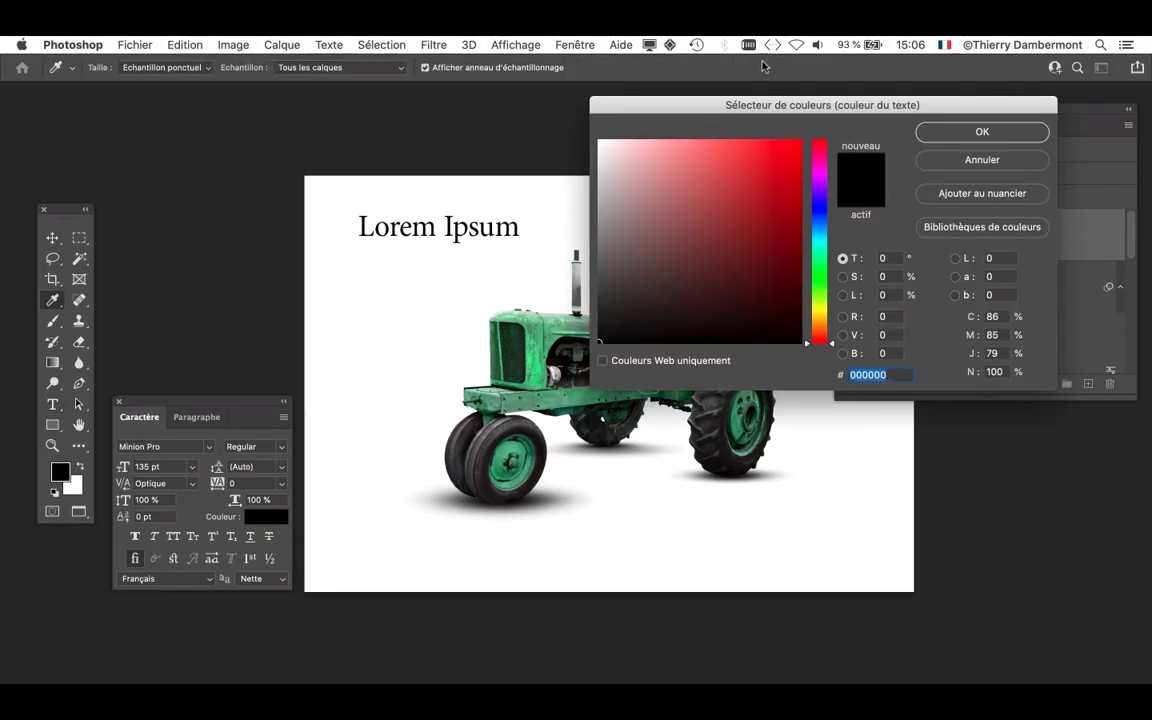
drag(712, 99, 728, 119)
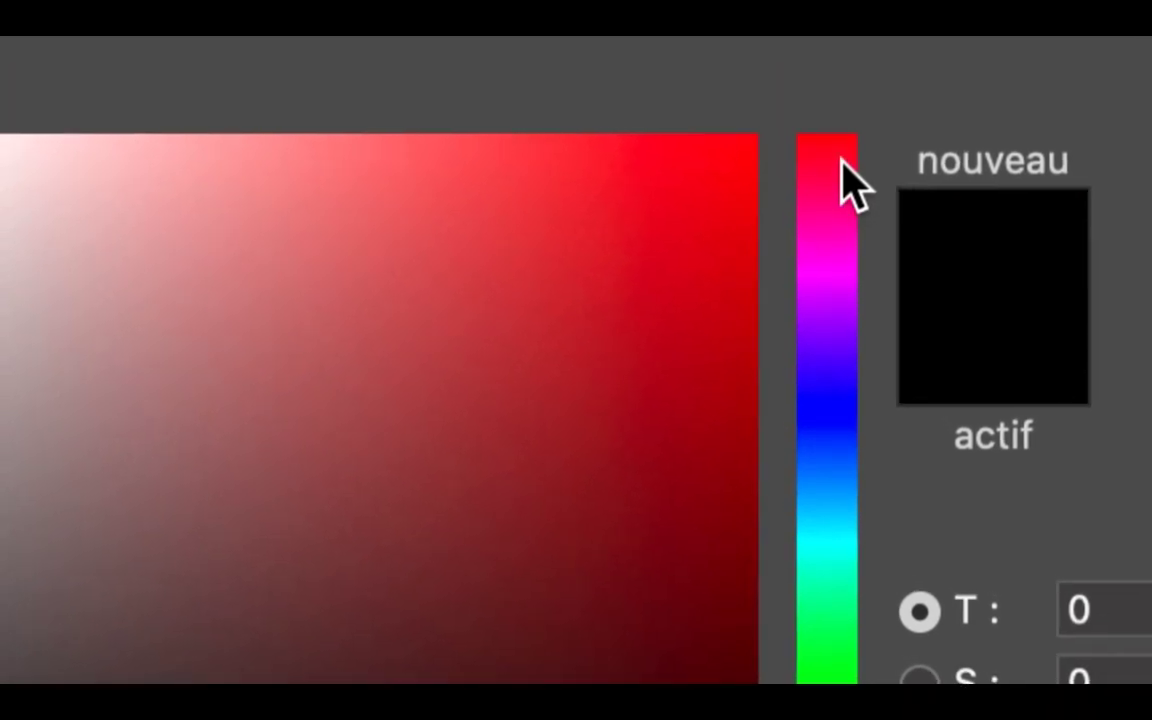
drag(843, 180, 843, 394)
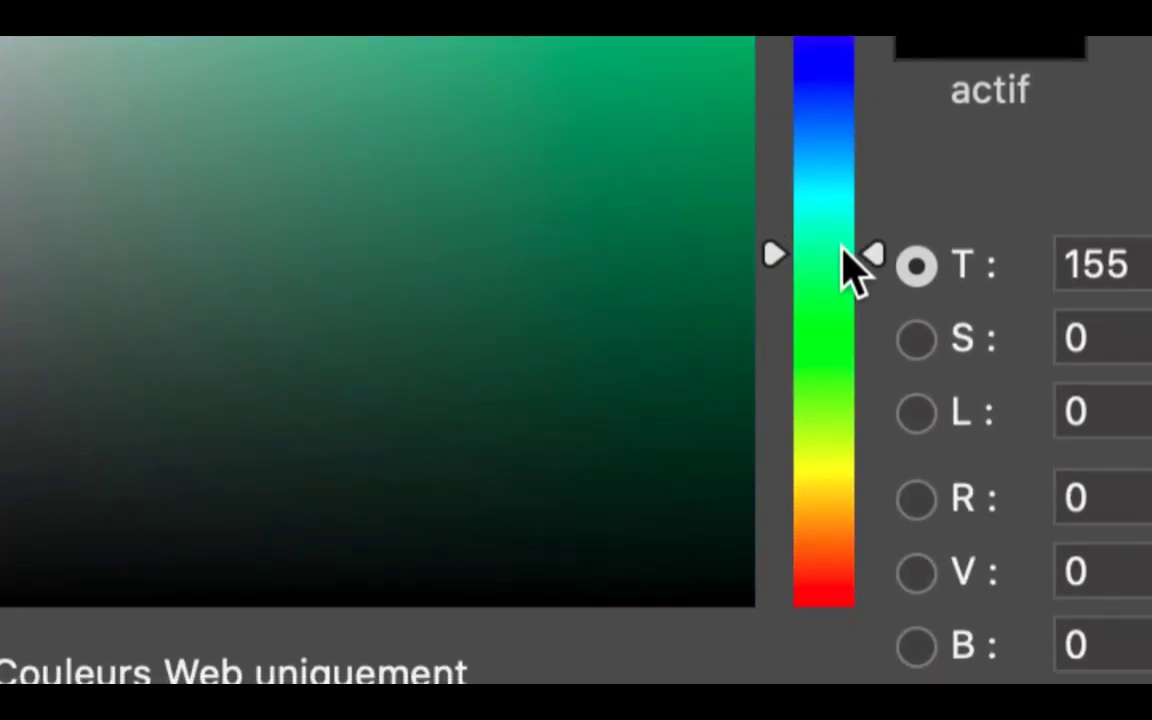
mouse_move(843, 258)
mouse_down()
mouse_move(843, 76)
mouse_move(843, 242)
mouse_up()
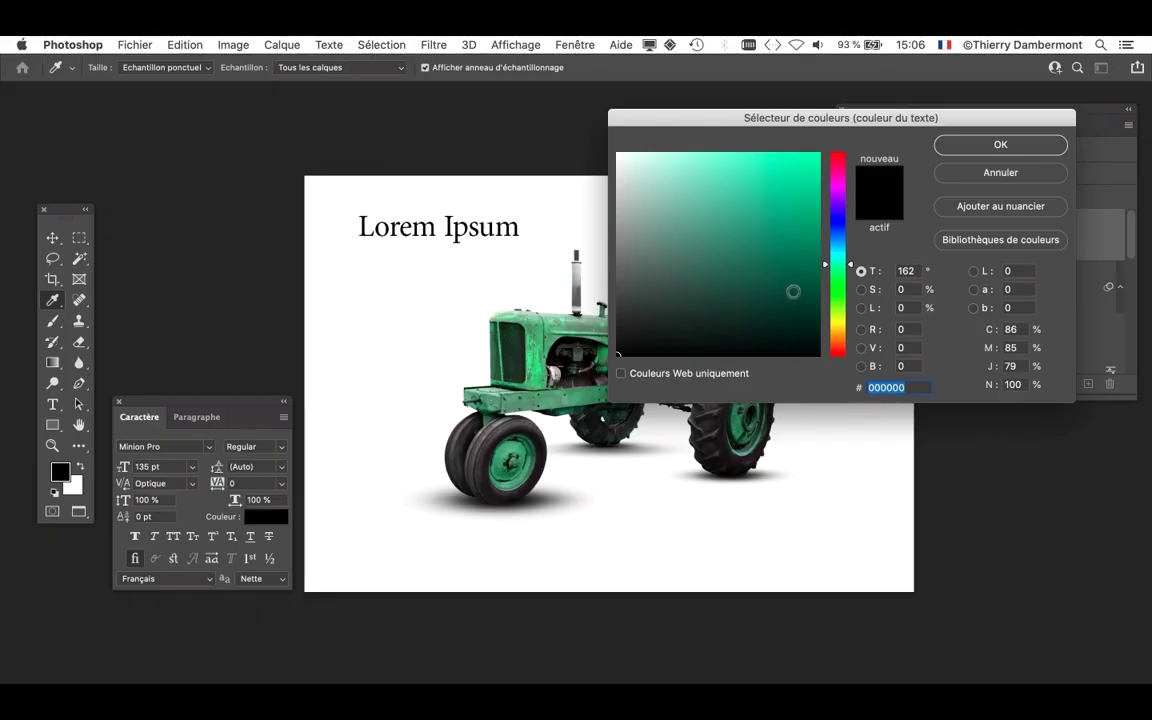
Try several shades of the green hue on the Lorem Ipsum text, ending with #29ba8f
mouse_move(645, 288)
mouse_down()
mouse_move(795, 287)
mouse_move(779, 303)
mouse_move(774, 180)
mouse_move(782, 337)
mouse_move(761, 213)
mouse_up()
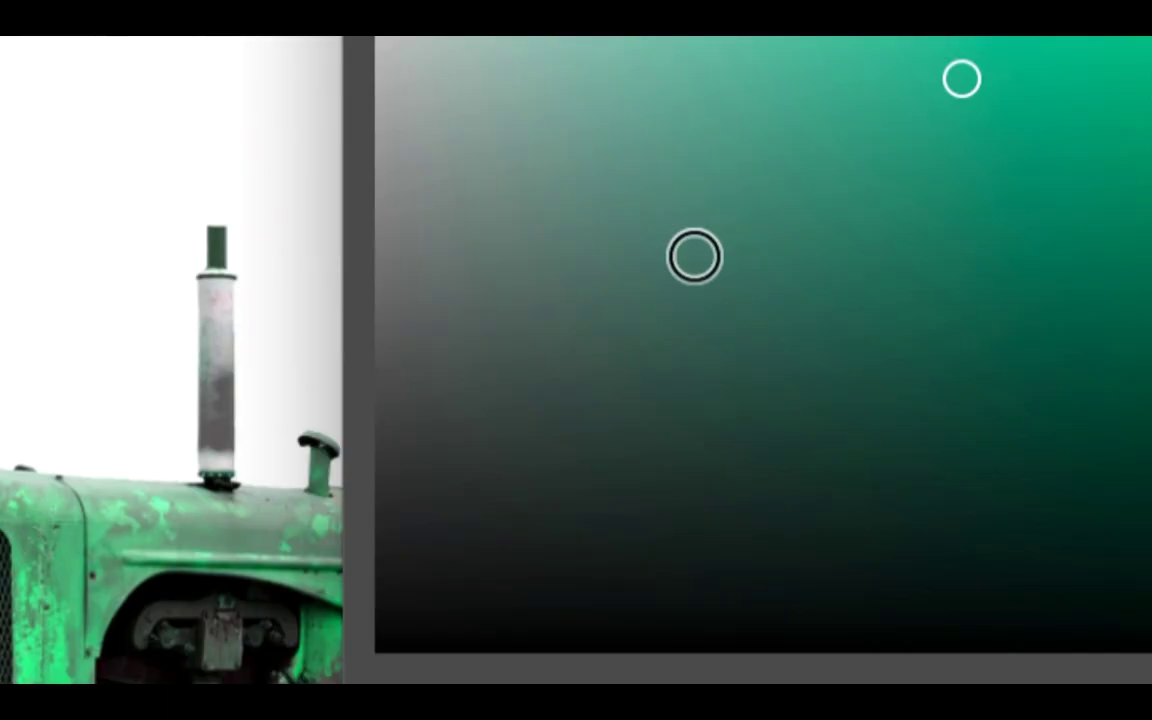
drag(694, 257, 646, 249)
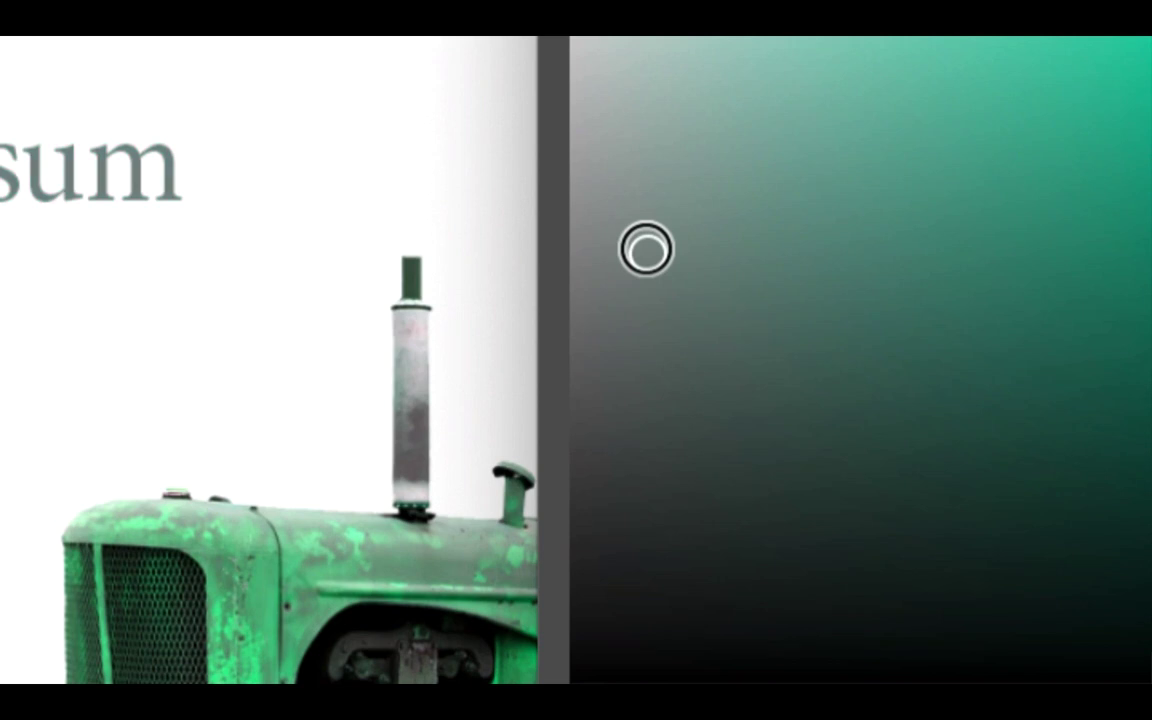
mouse_move(646, 249)
mouse_down()
mouse_move(649, 191)
mouse_move(729, 390)
mouse_move(1110, 534)
mouse_move(1129, 527)
mouse_up()
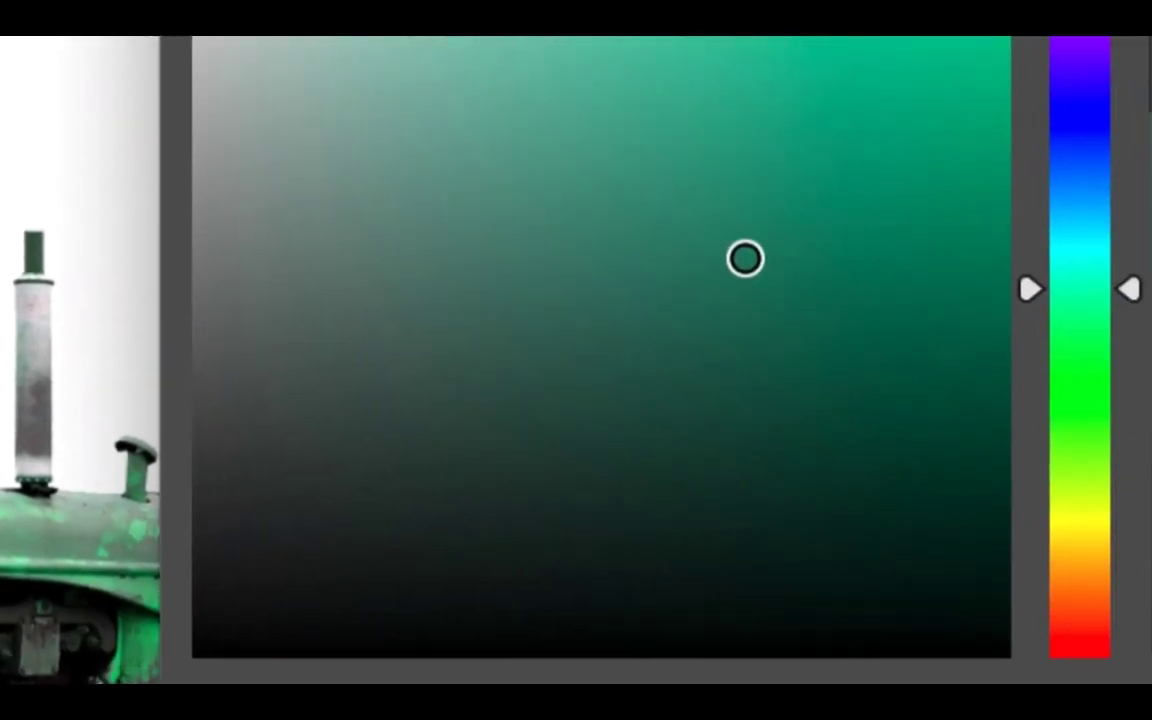
drag(745, 259, 742, 256)
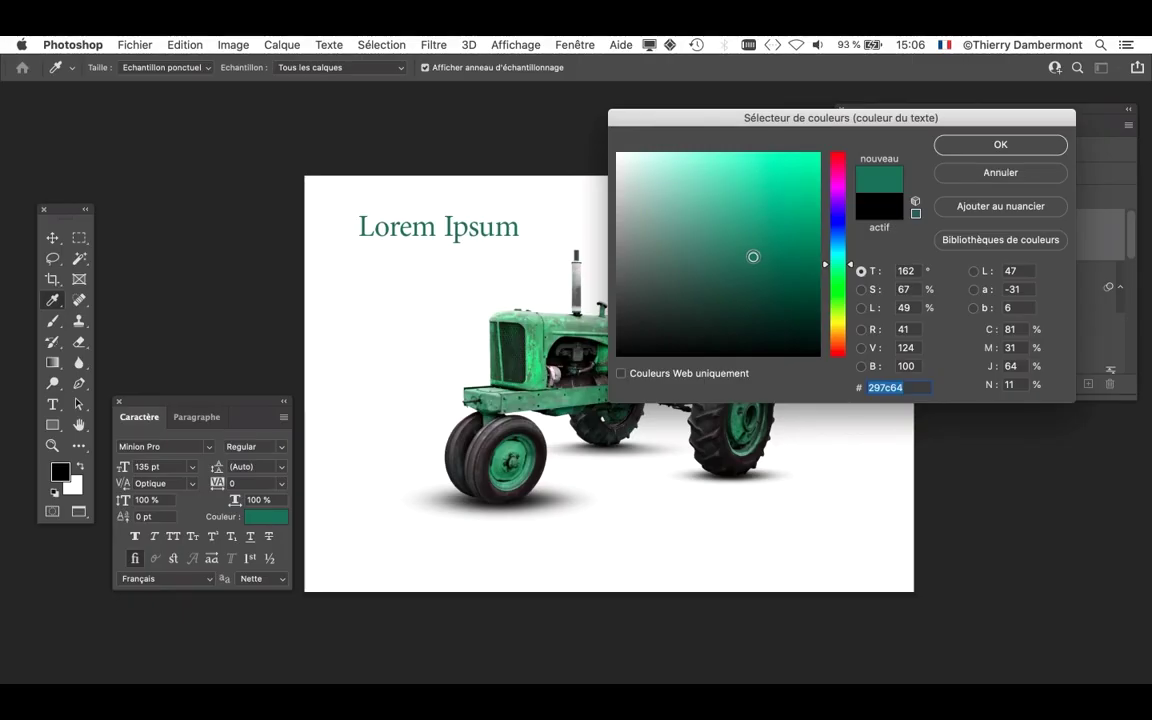
mouse_move(753, 257)
mouse_down()
mouse_move(807, 190)
mouse_move(789, 296)
mouse_move(775, 207)
mouse_up()
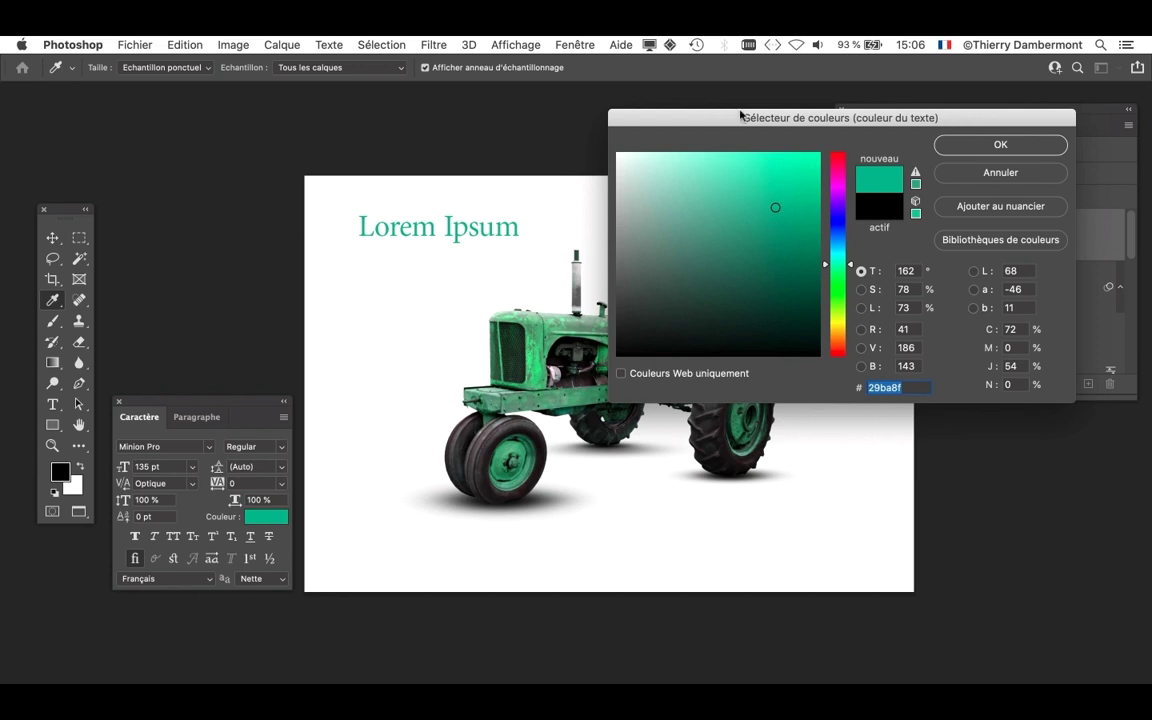
Move the colour picker off the tractor and sample text colours from its exhaust pipe, ending with light grey #cfcfd1
drag(740, 116, 868, 94)
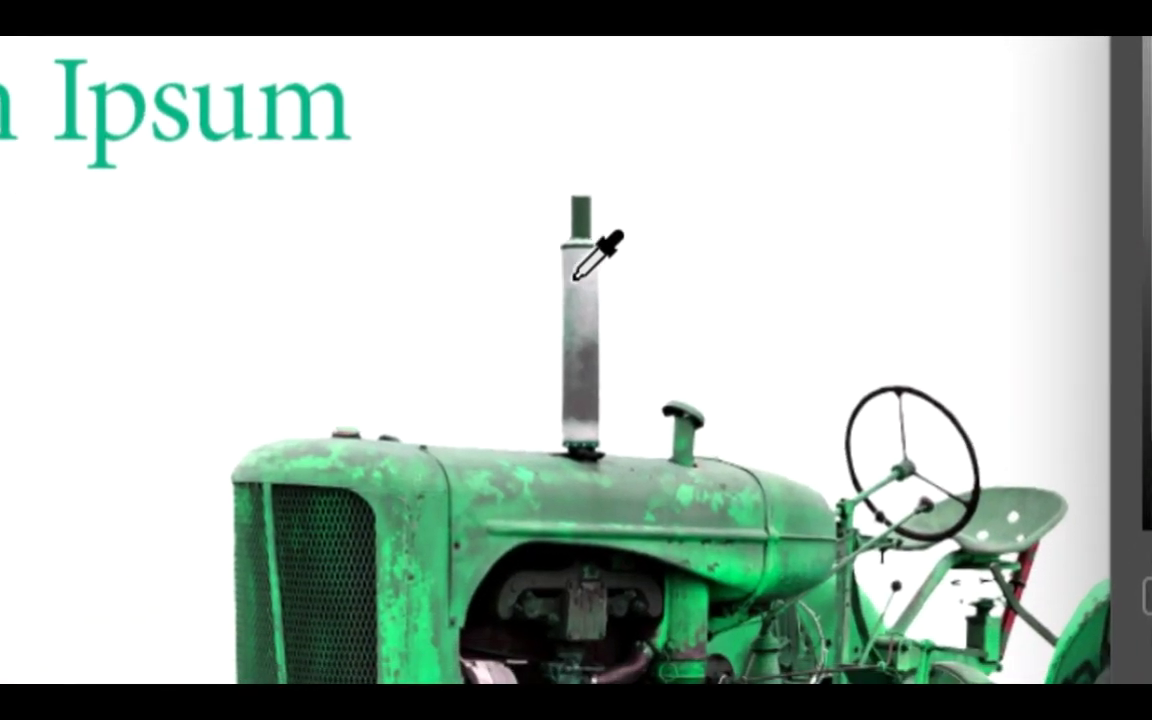
click(573, 275)
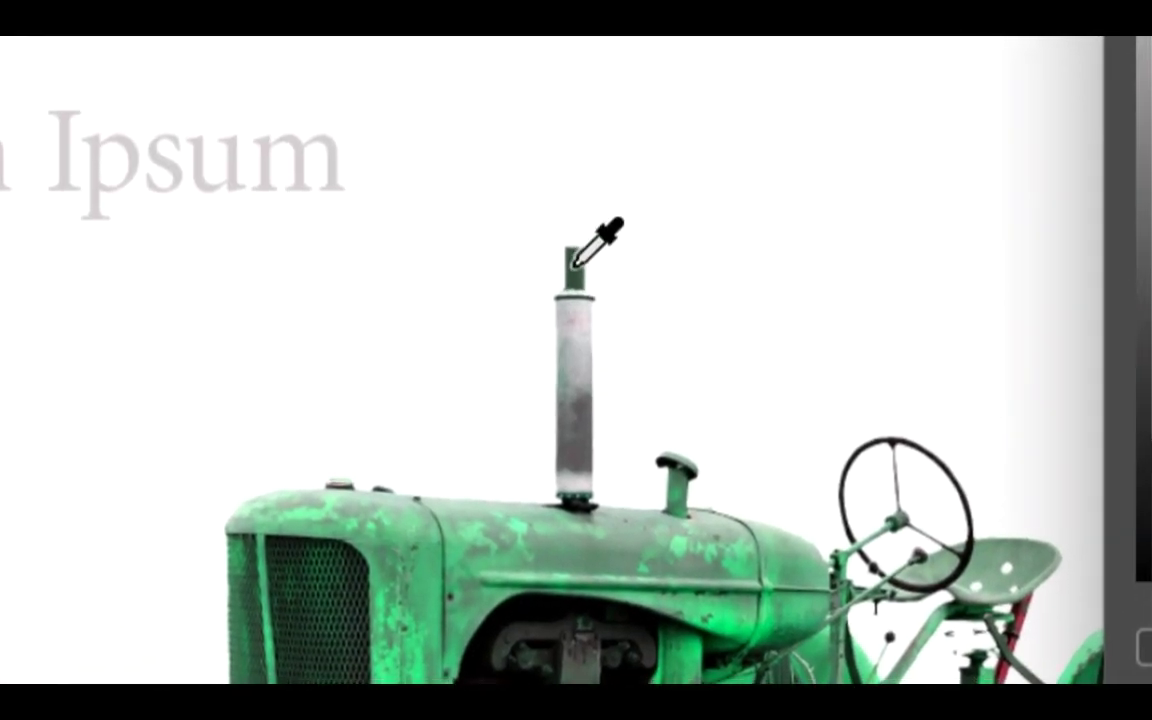
click(574, 250)
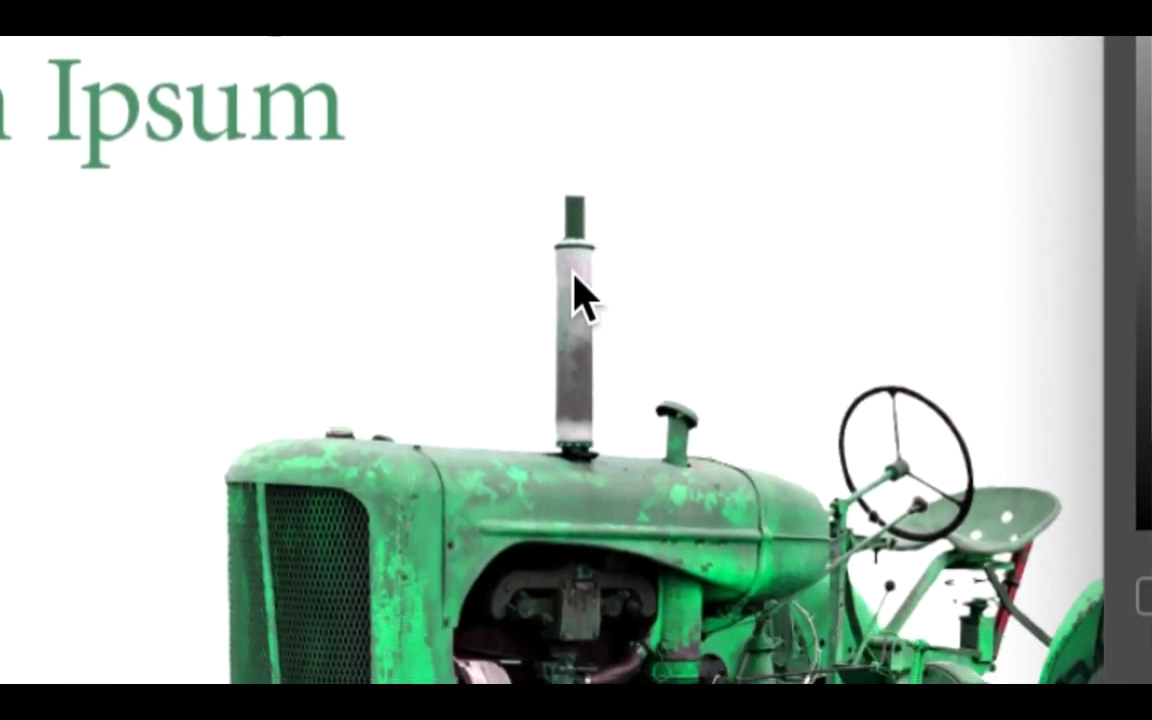
click(573, 280)
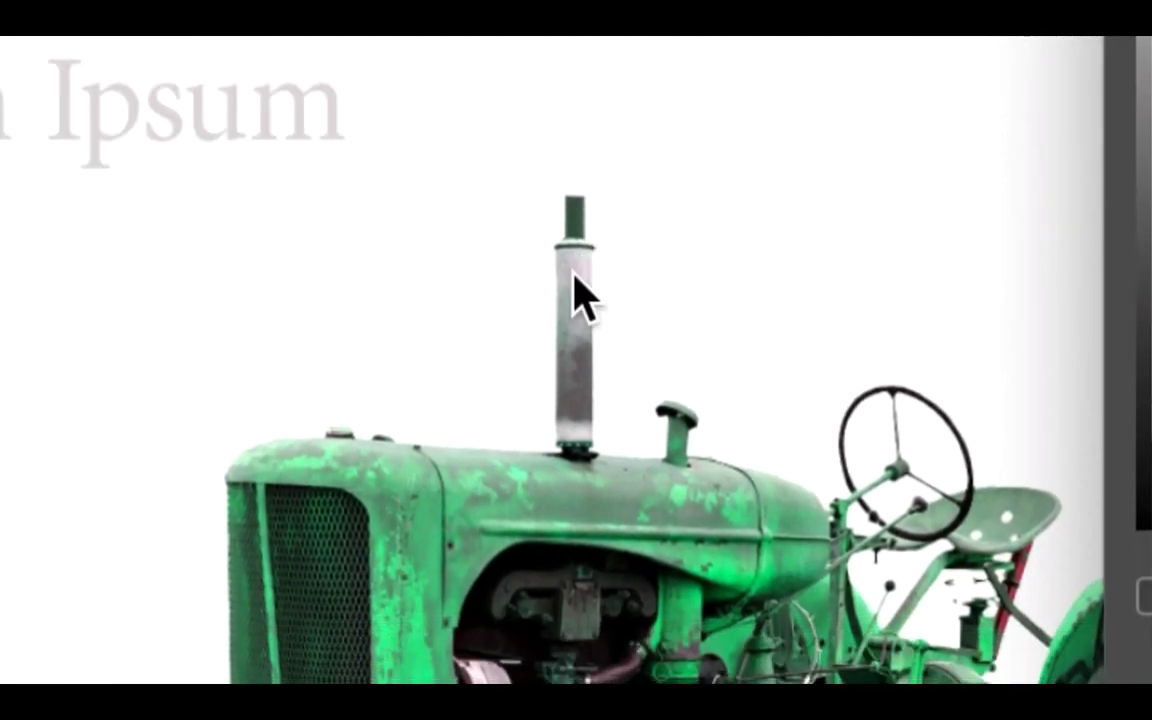
click(571, 222)
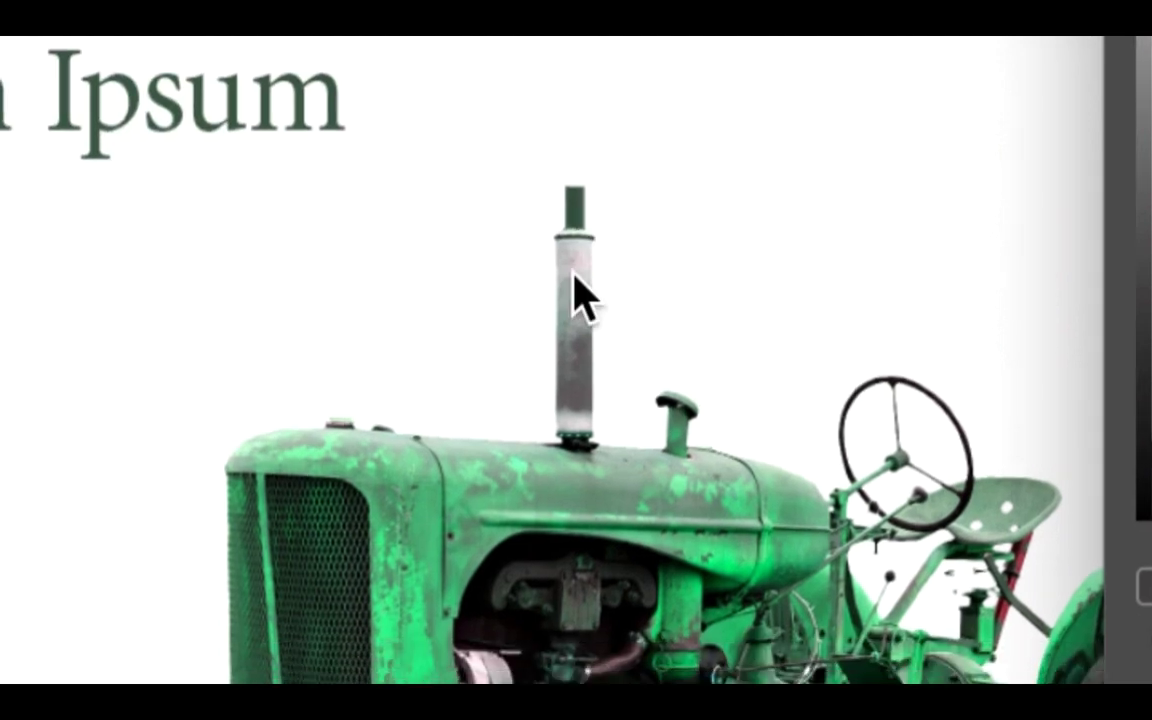
click(573, 296)
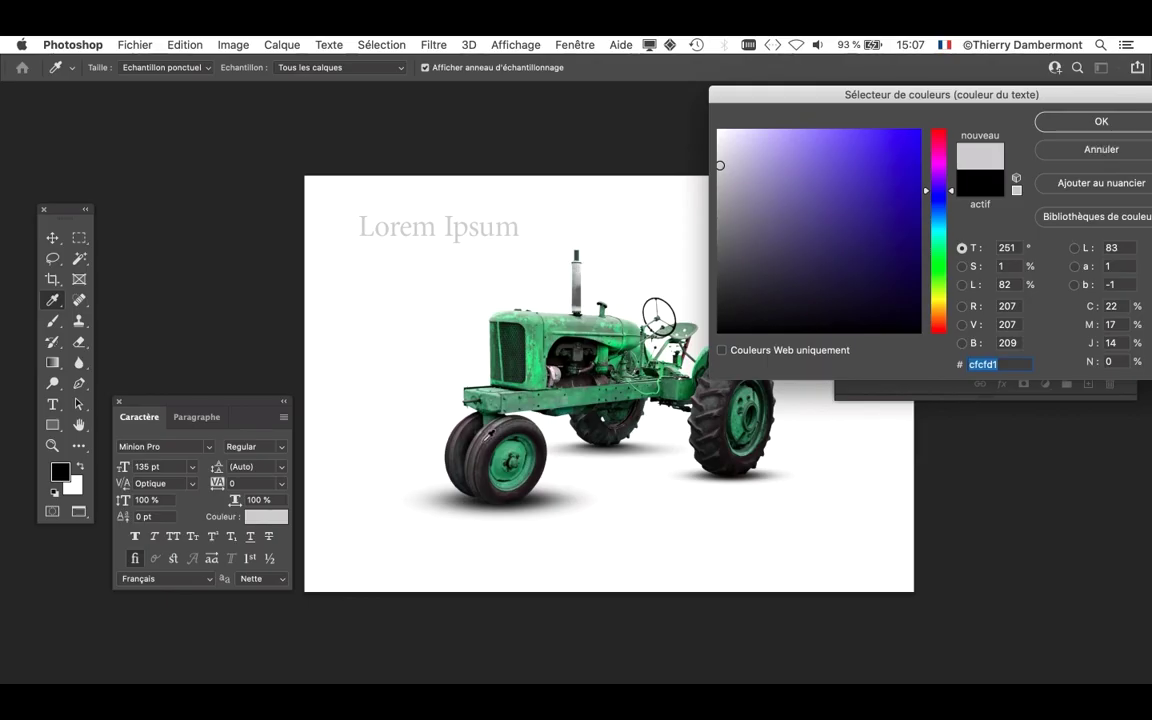
Sample trial text colours from the tractor's tyres and green bodywork, ending with green #479163
click(483, 441)
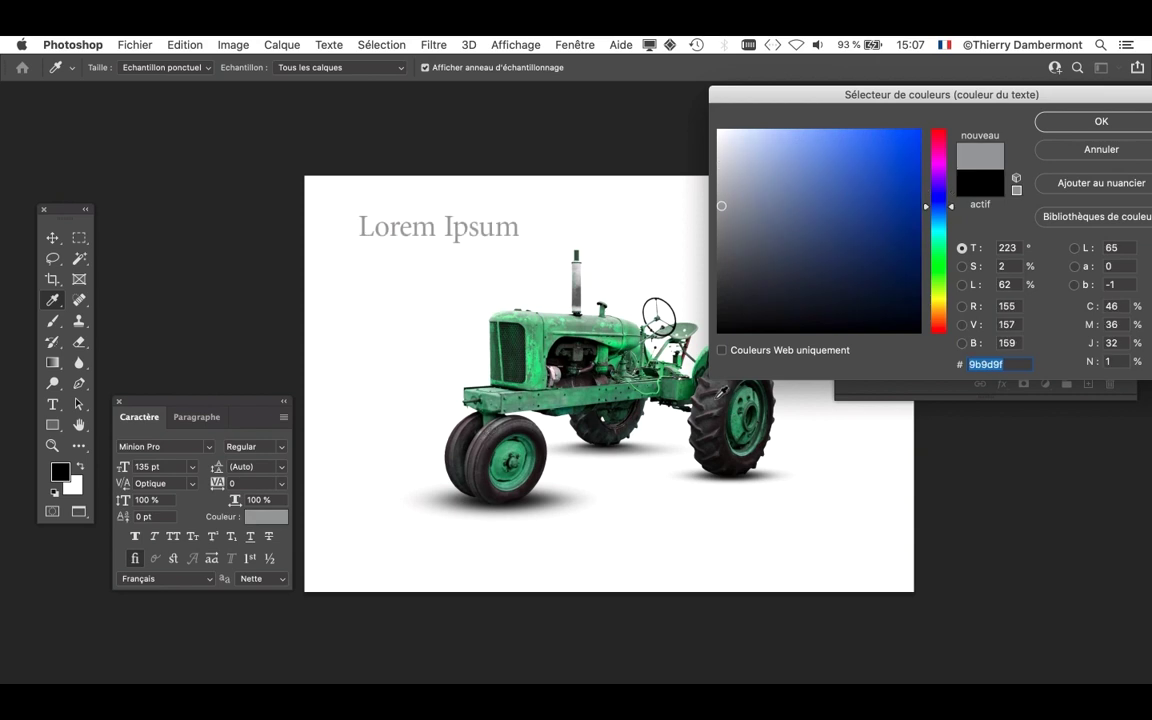
click(654, 353)
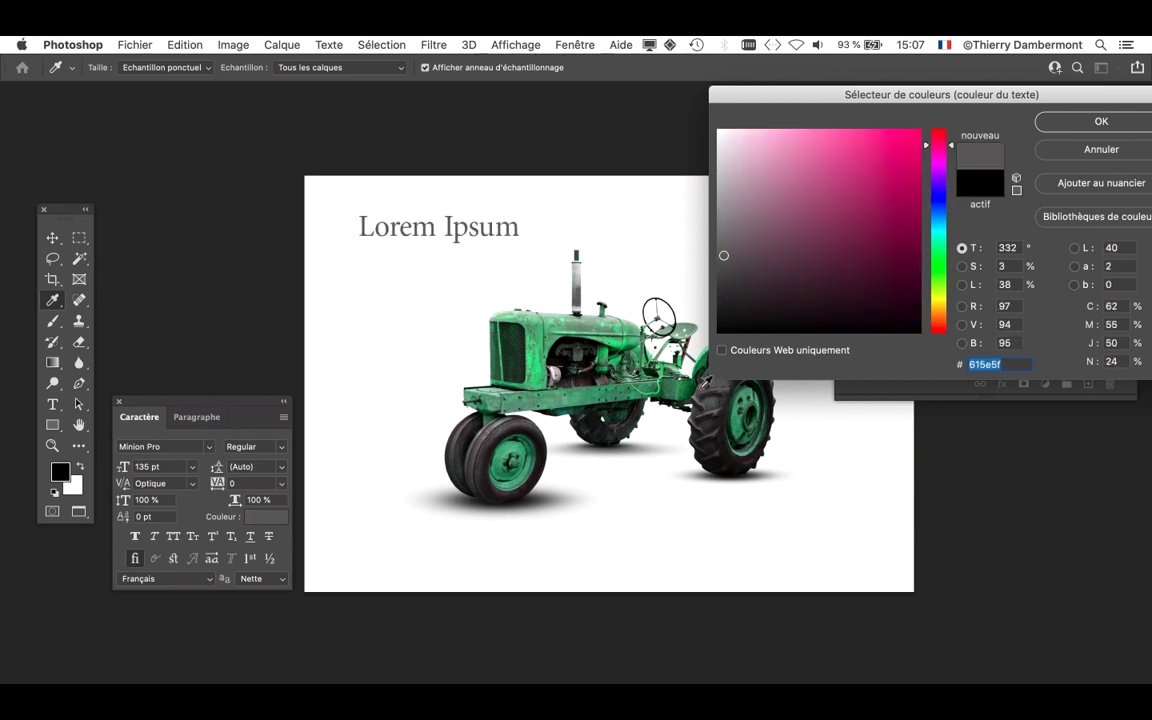
click(706, 381)
click(619, 347)
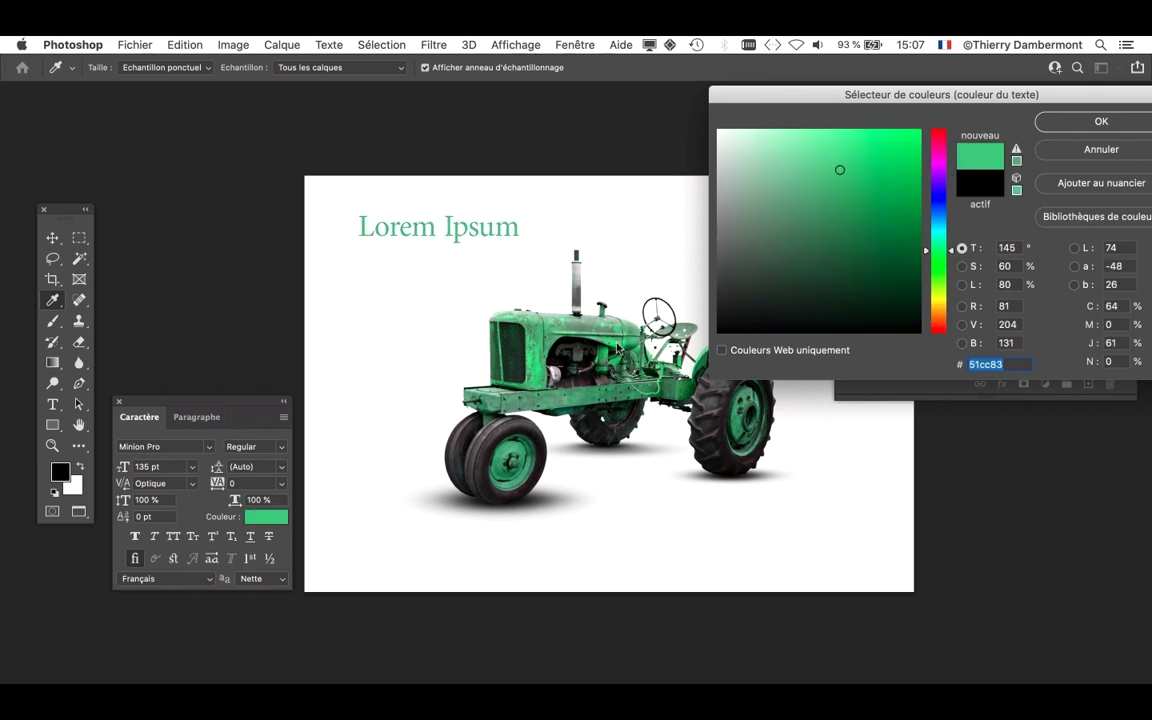
click(716, 382)
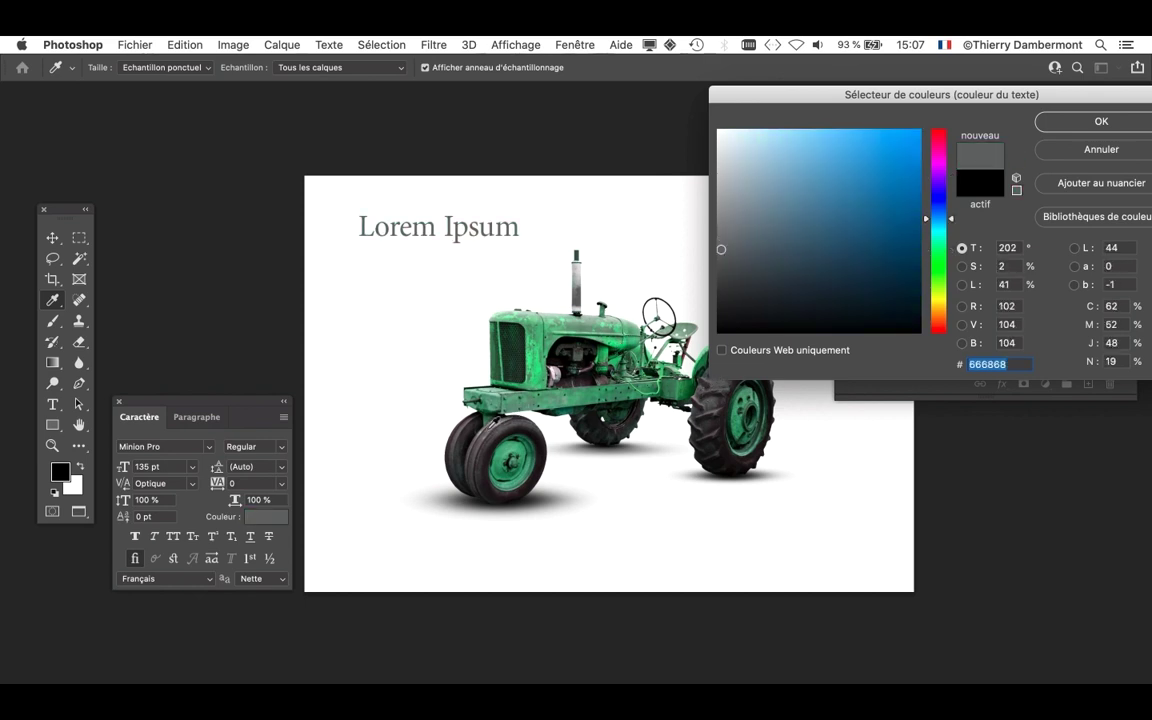
click(438, 397)
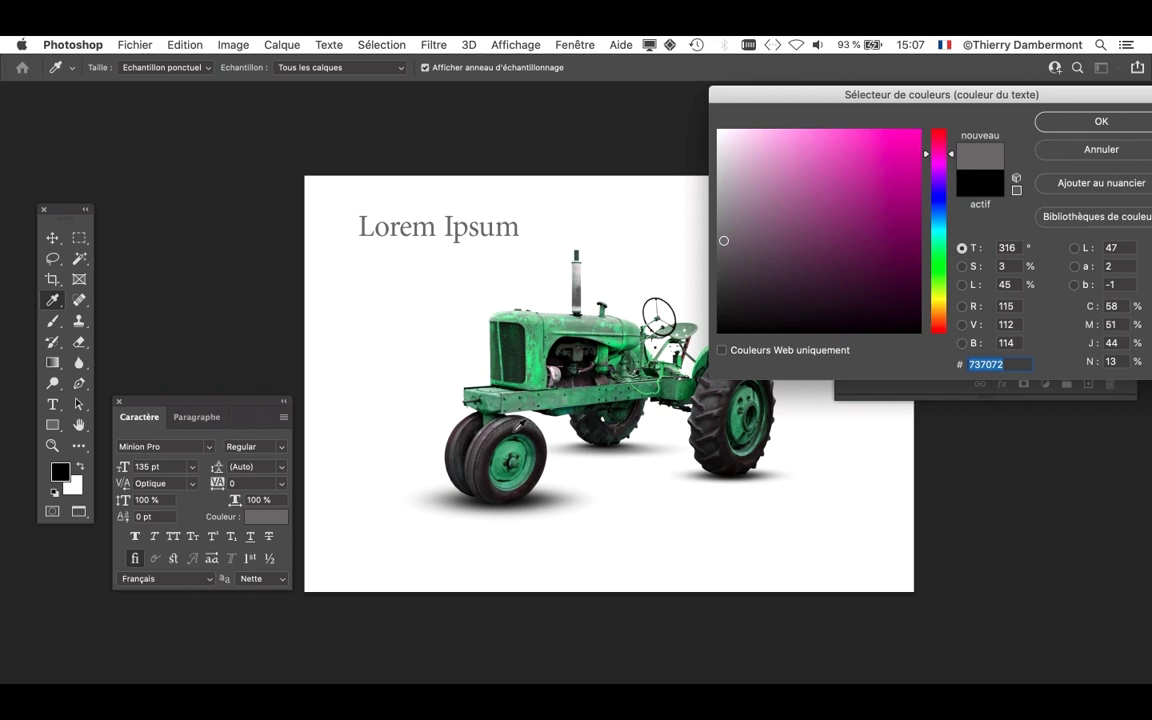
click(509, 430)
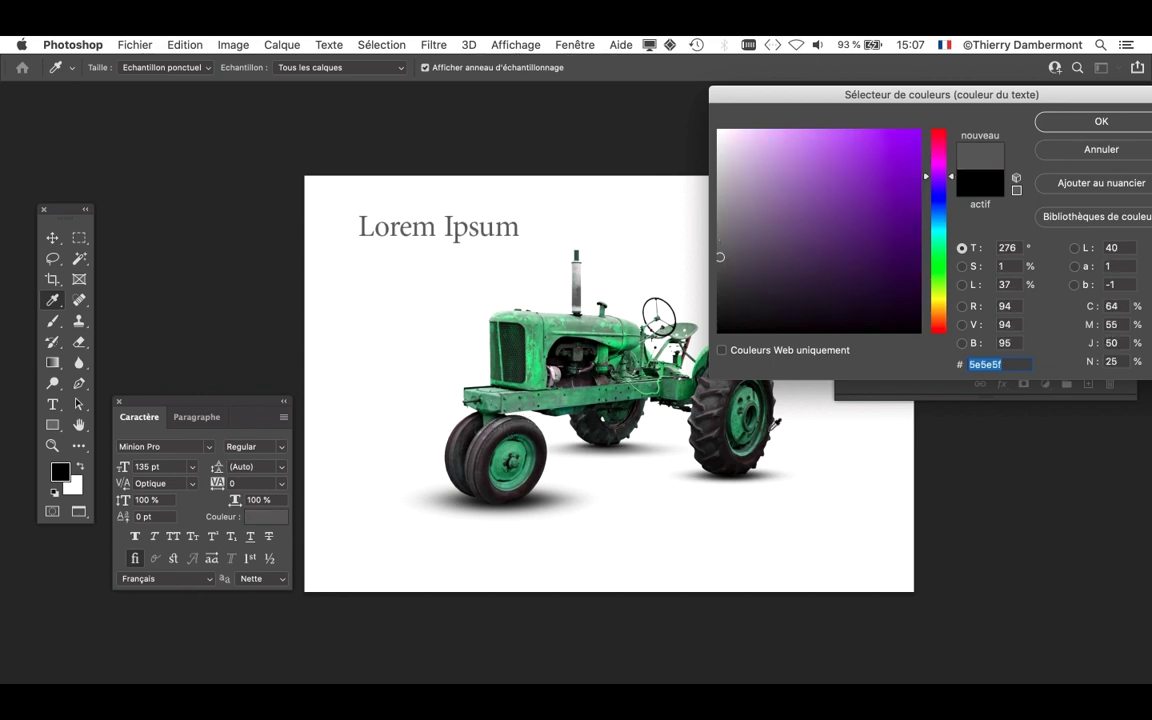
click(636, 372)
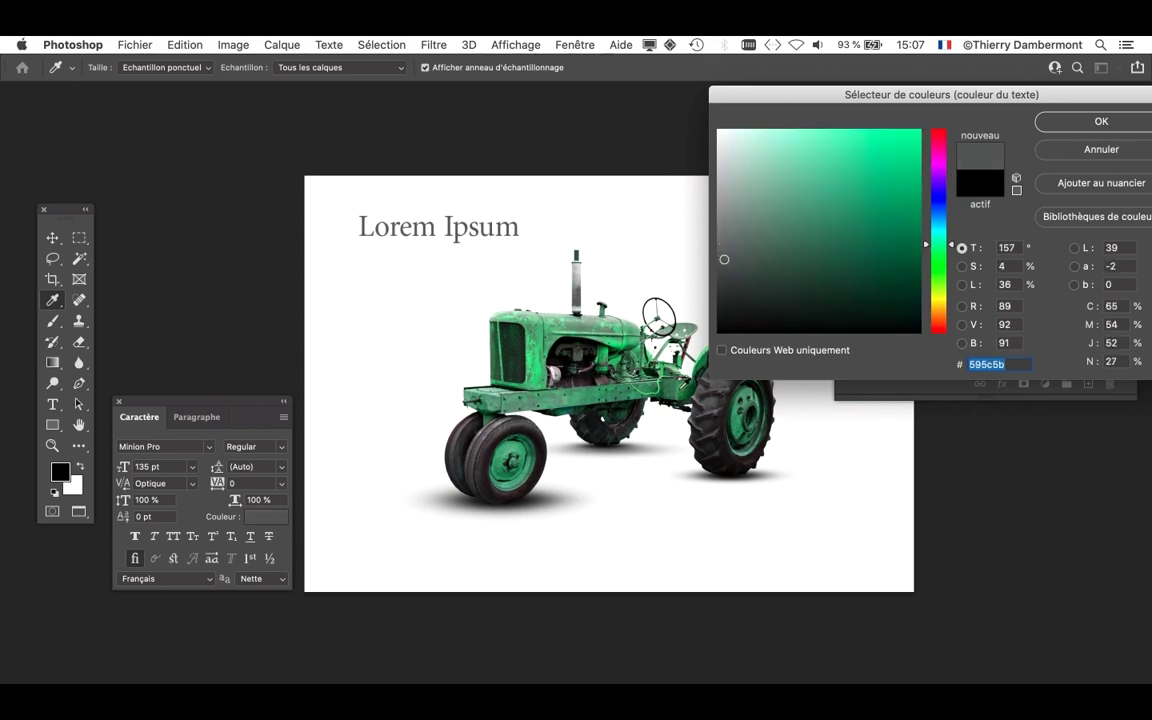
click(618, 345)
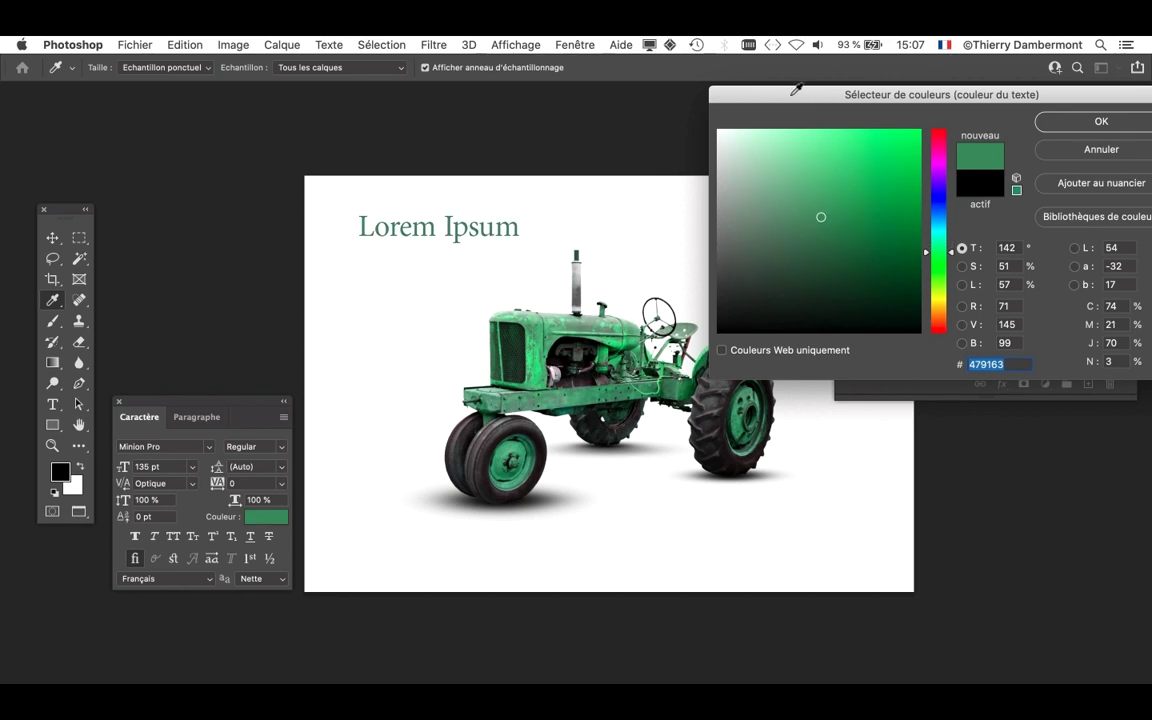
Sample green #5b9f77 from the tractor's body and apply it as the Lorem Ipsum text colour
drag(797, 90, 775, 126)
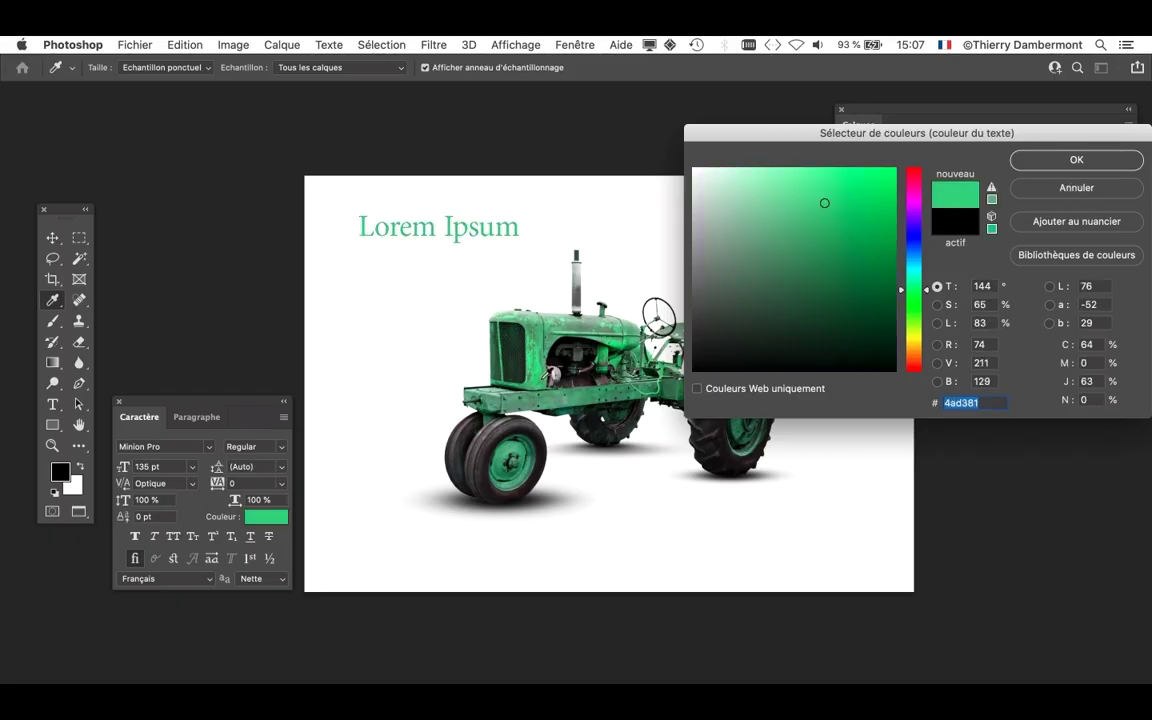
click(546, 396)
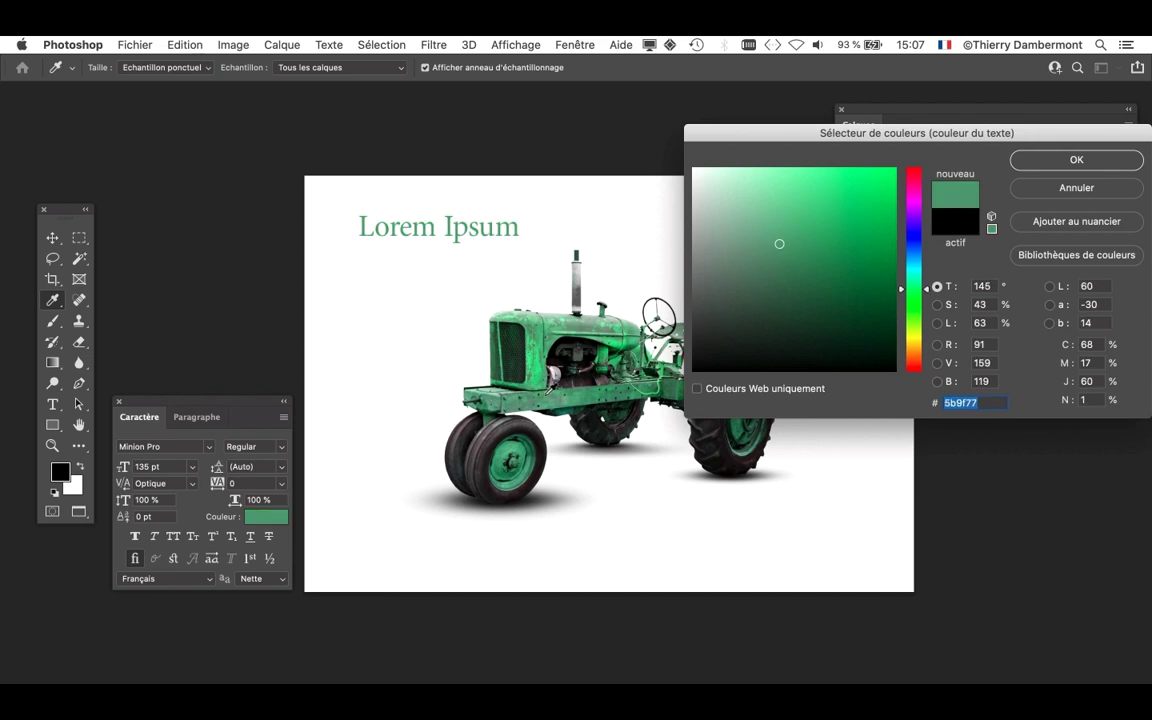
click(1110, 158)
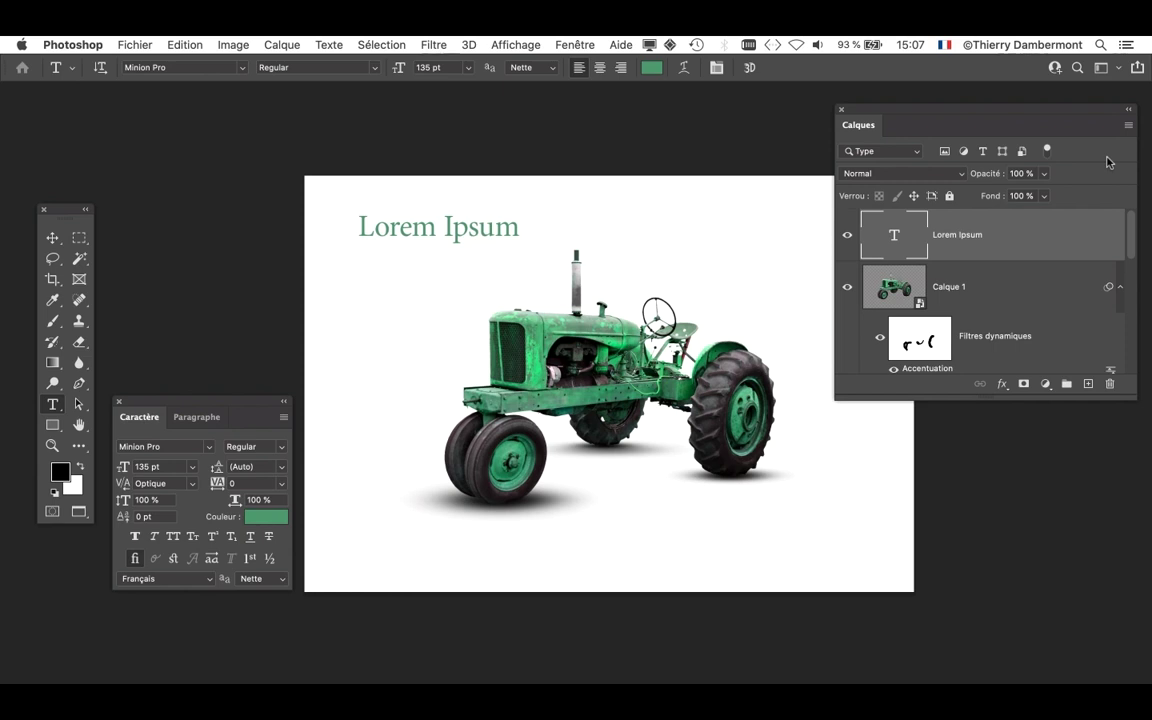
Sample trial text colours for Lorem Ipsum from the tractor, including dark #323936 from its tyre and a green from its bodywork
key(f)
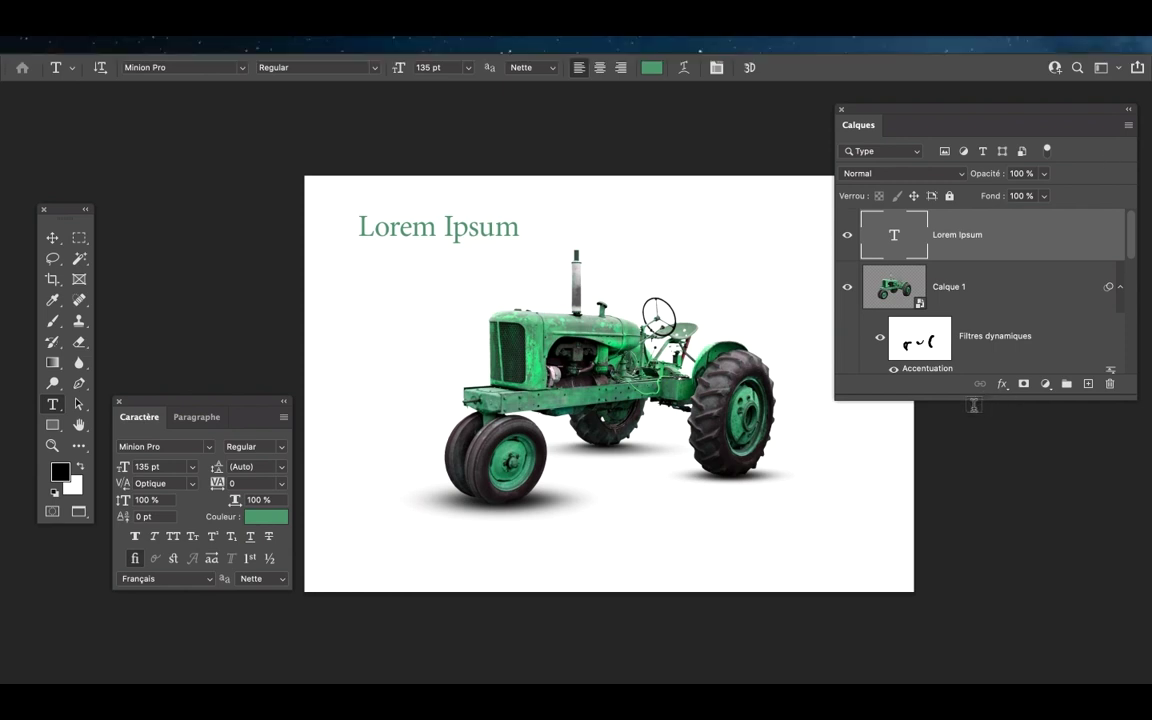
key(f)
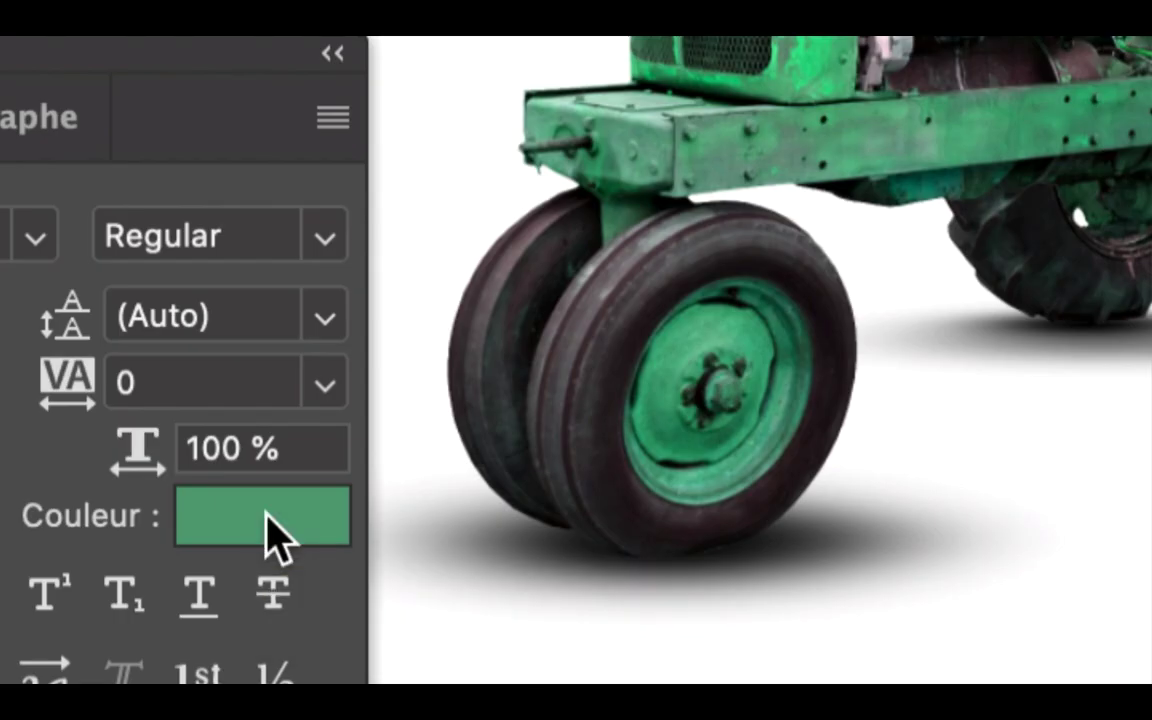
click(275, 530)
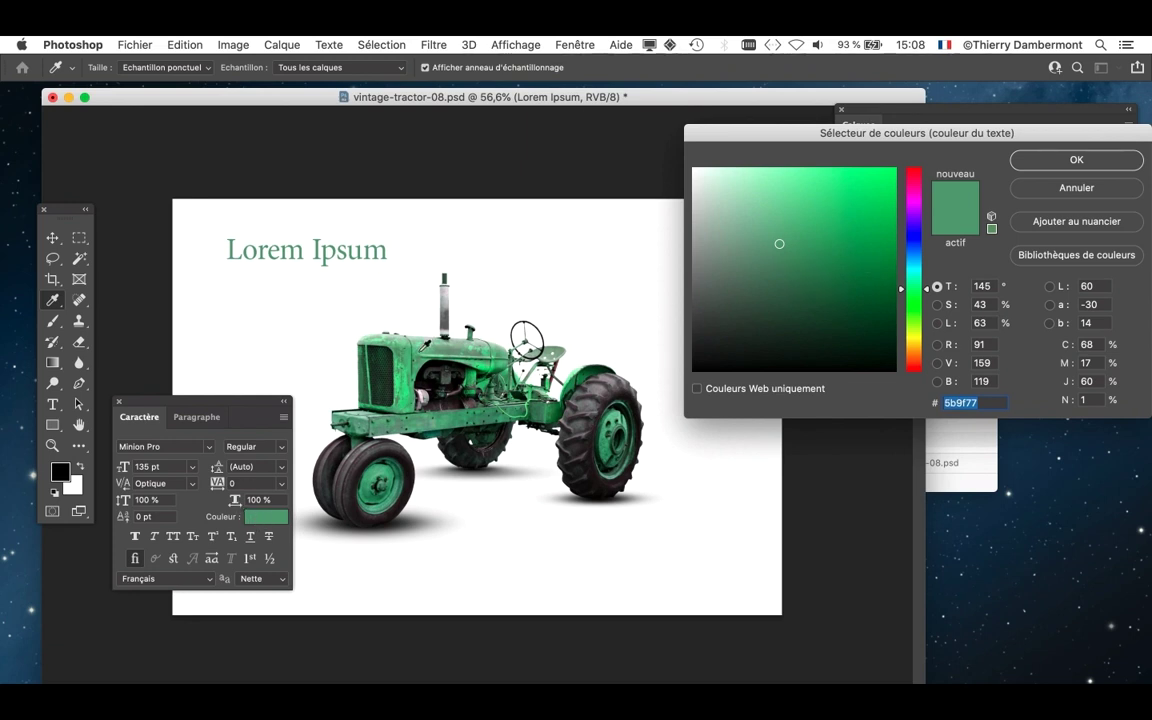
click(372, 327)
click(521, 378)
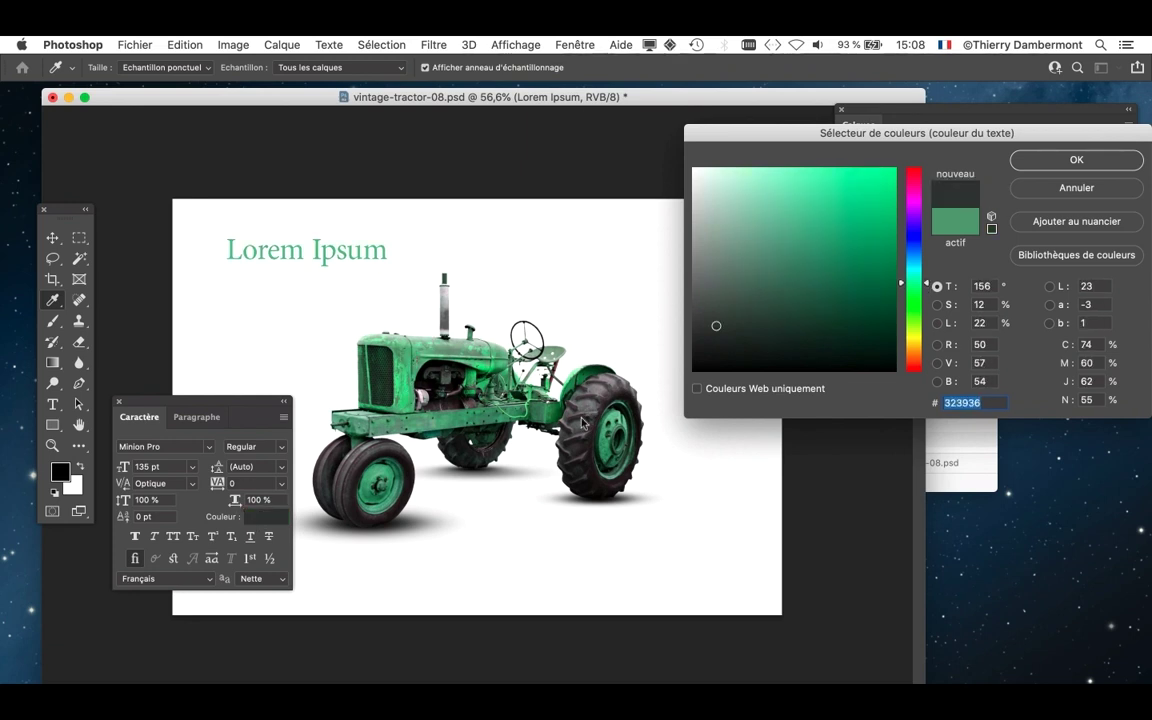
scroll(275, 244, up, 5)
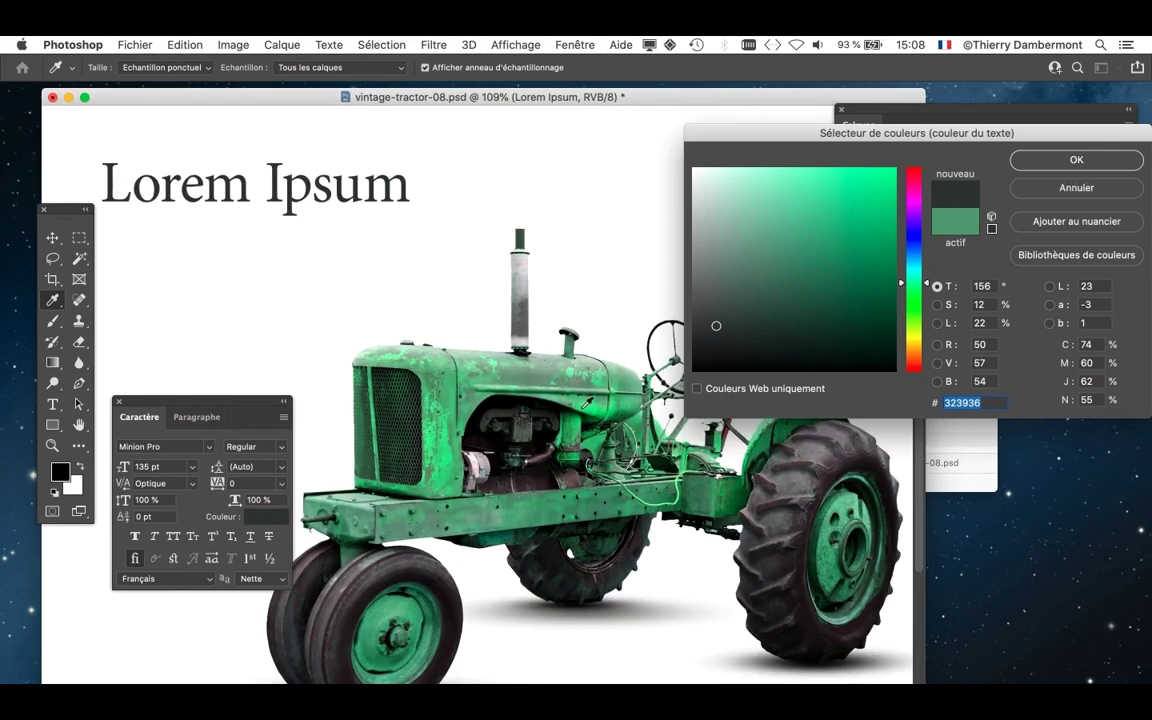
click(586, 402)
click(526, 374)
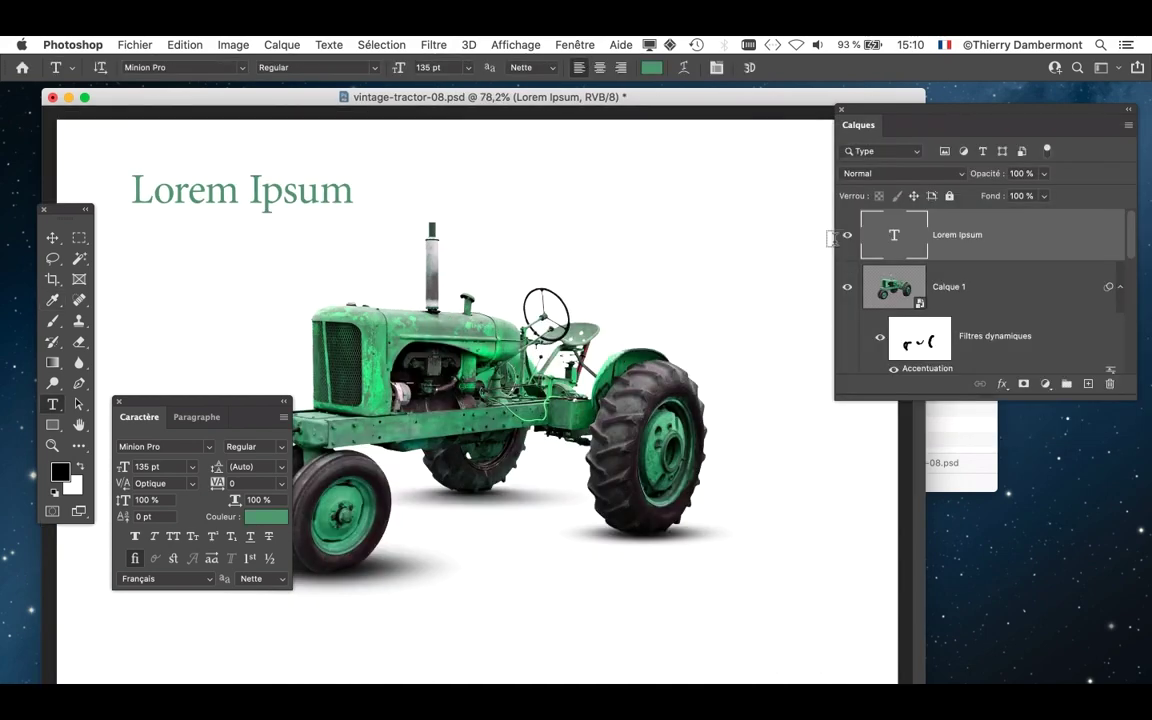
Save vintage-tractor-08.psd under its existing name and close the document
click(135, 44)
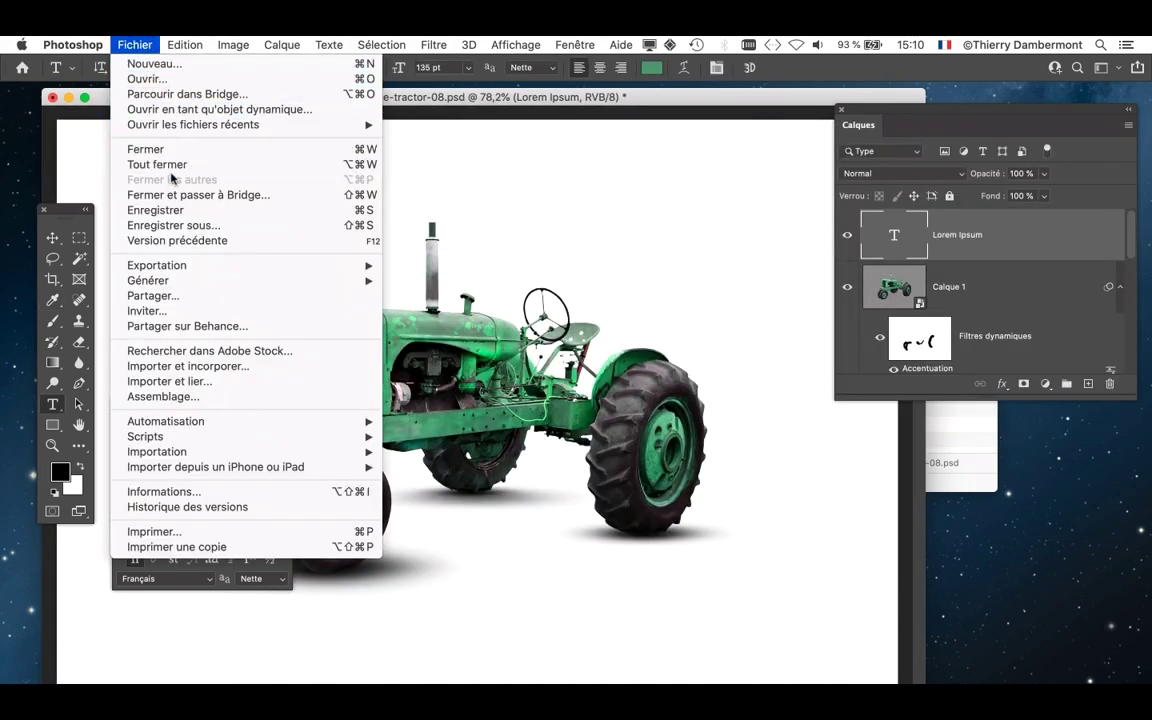
click(193, 211)
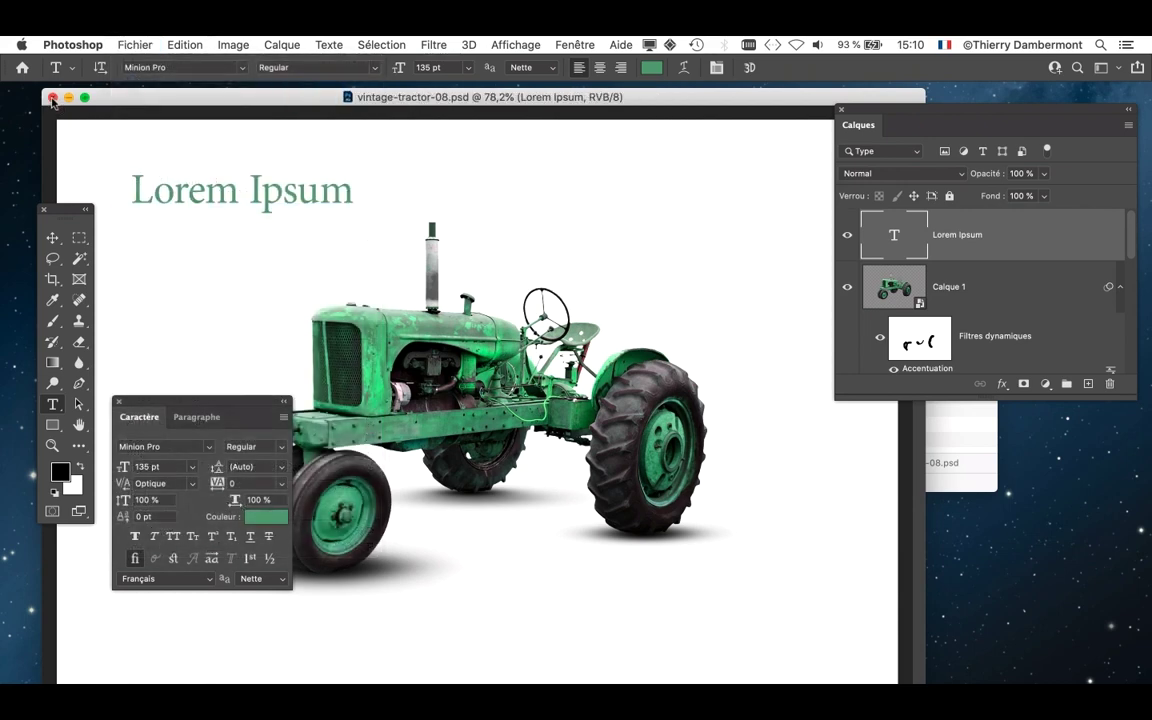
click(52, 97)
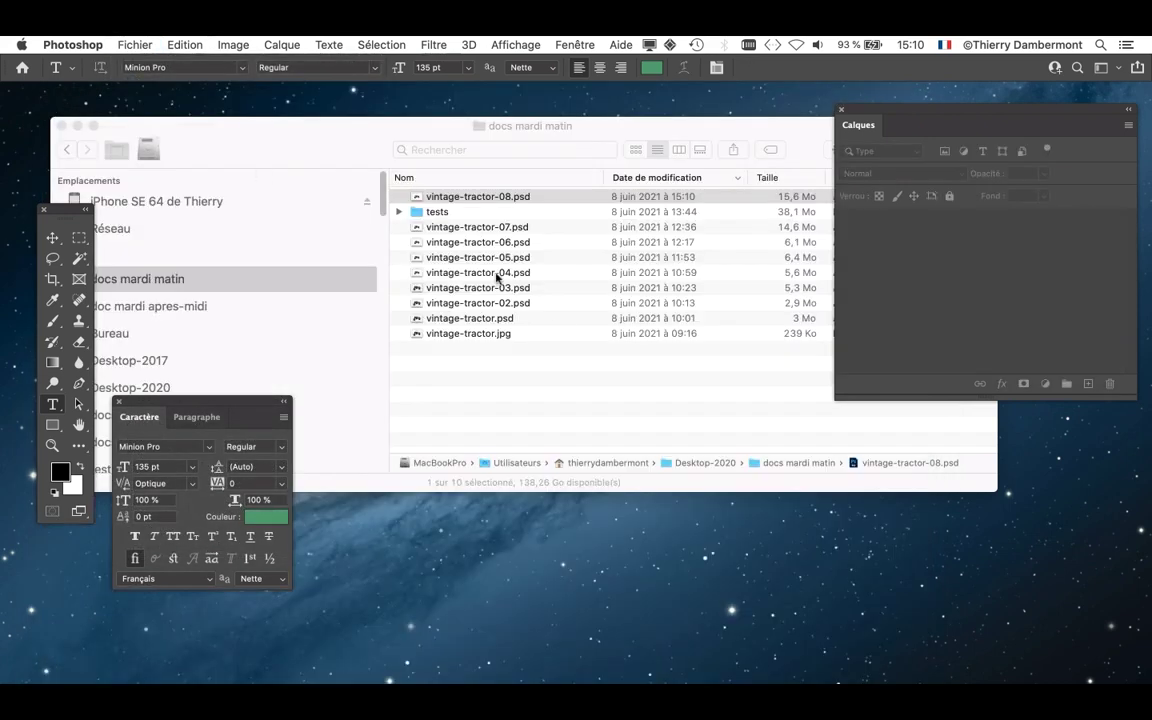
Switch to Finder and open fond-degrades-02.psd from the doc mardi apres-midi folder in Photoshop
key(super+tab)
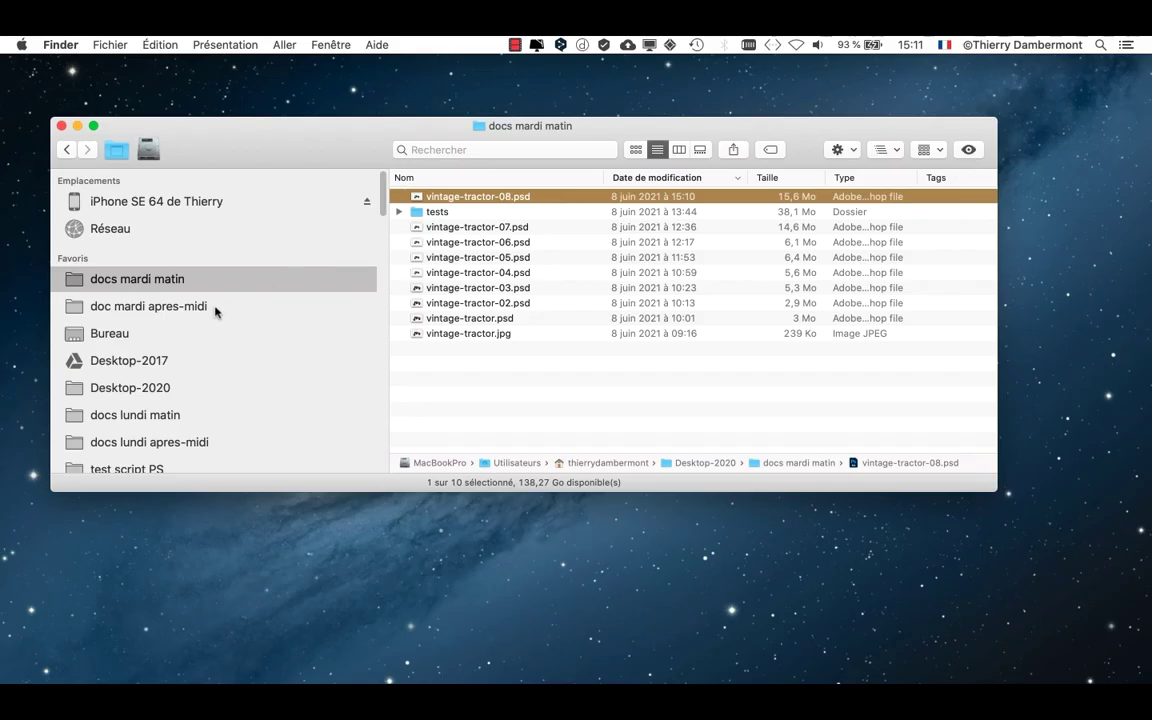
click(213, 308)
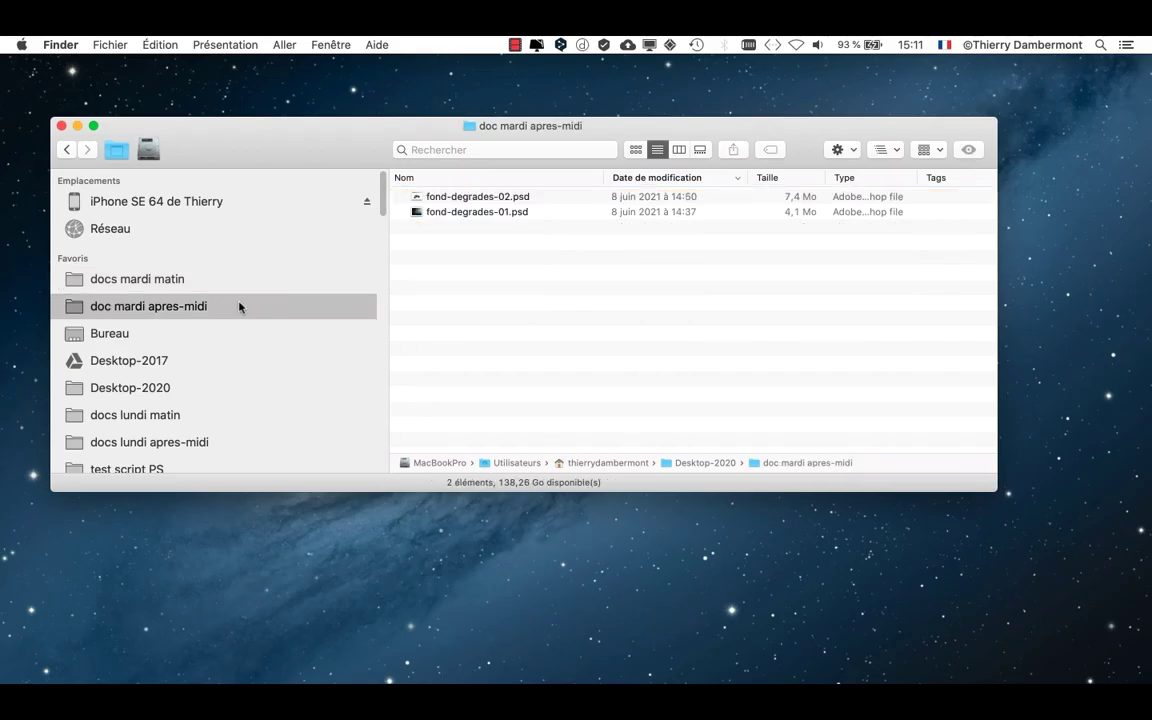
click(542, 199)
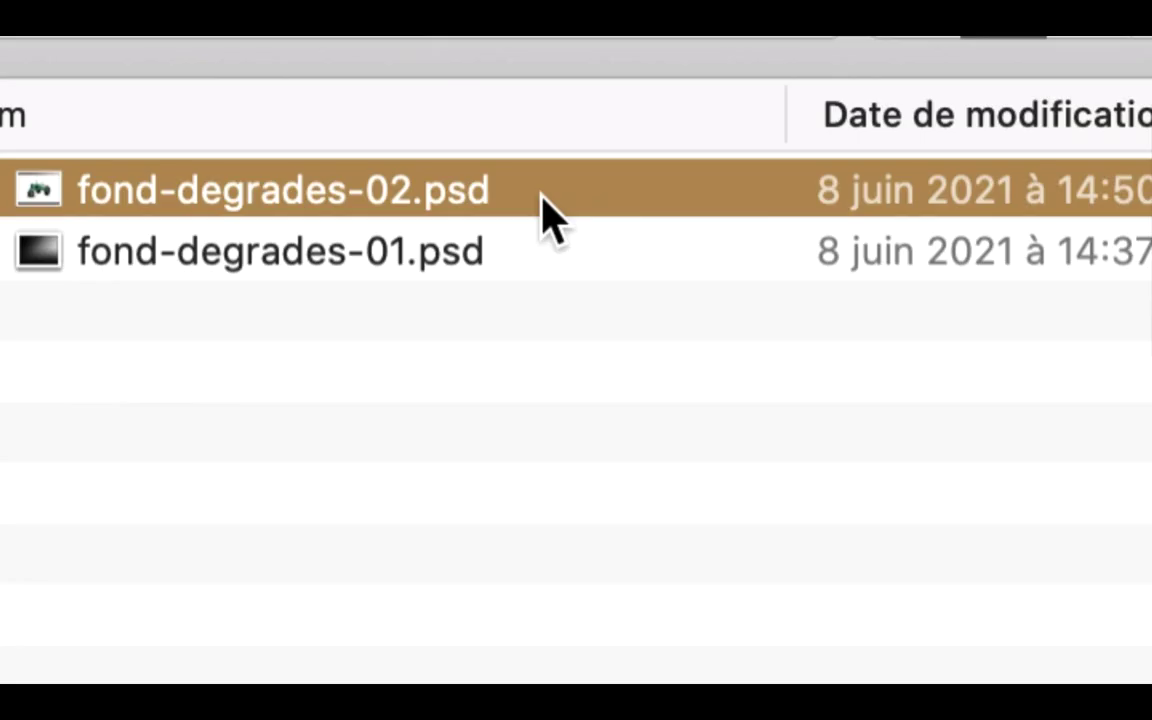
double_click(542, 194)
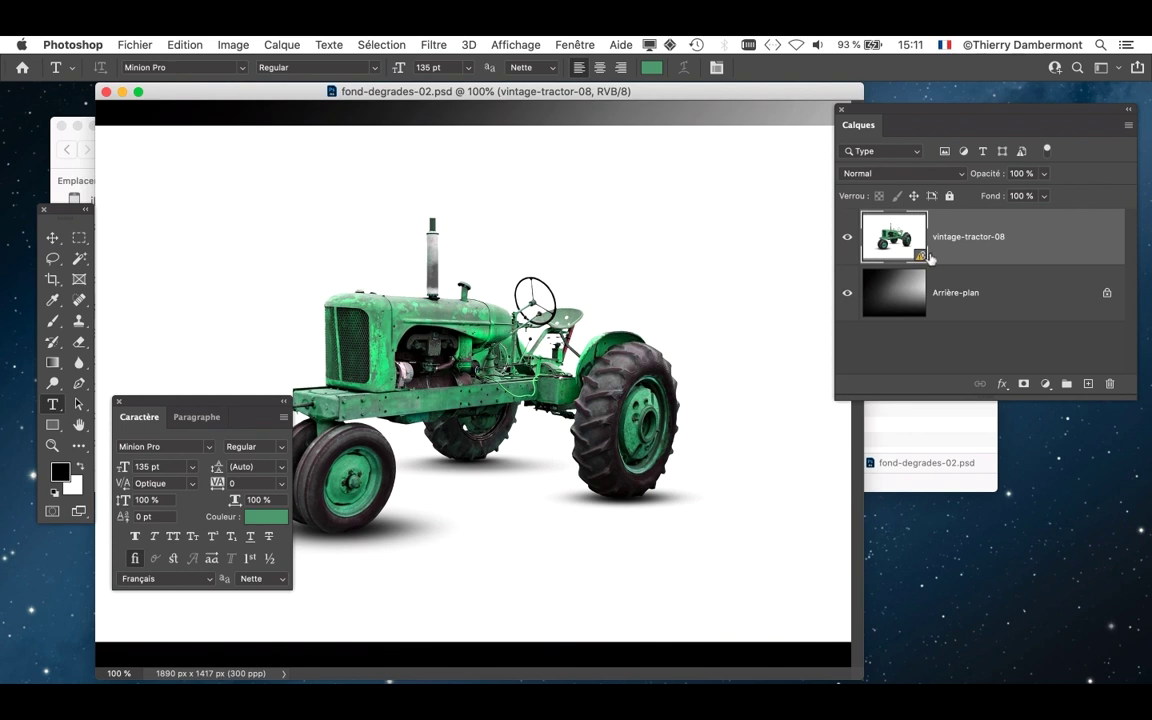
Move the Caractère panel clear of the tractor image and show fond-degrades-02.psd in full-screen mode with the menu bar
drag(203, 408, 1090, 660)
key(f)
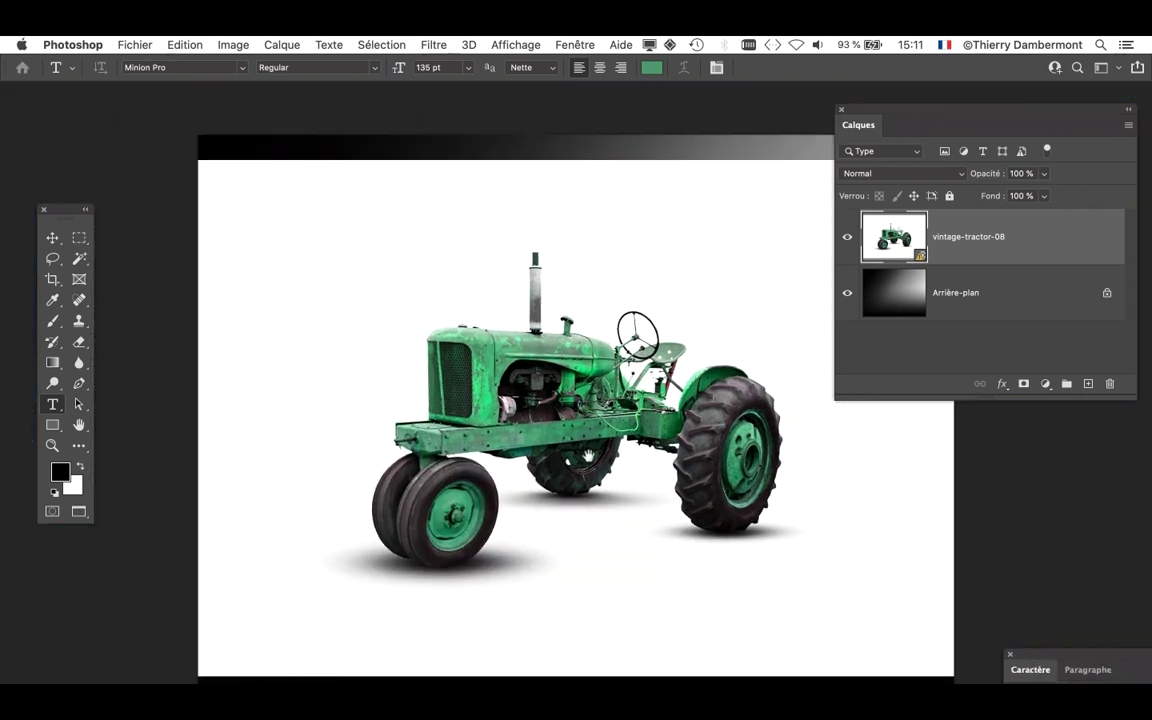
scroll(463, 430, right, 5)
scroll(463, 430, down, 3)
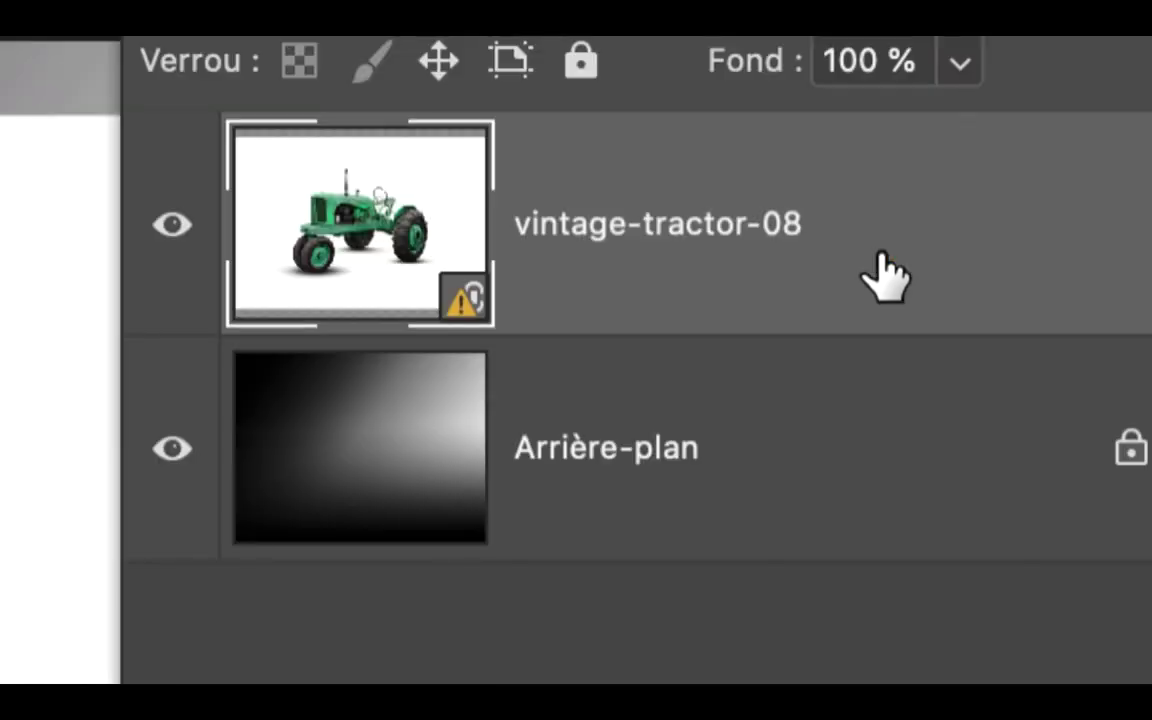
Update the modified content of the linked vintage-tractor-08 layer, and quit Photoshop with the changes to fond-degrades-02.psd saved
right_click(880, 238)
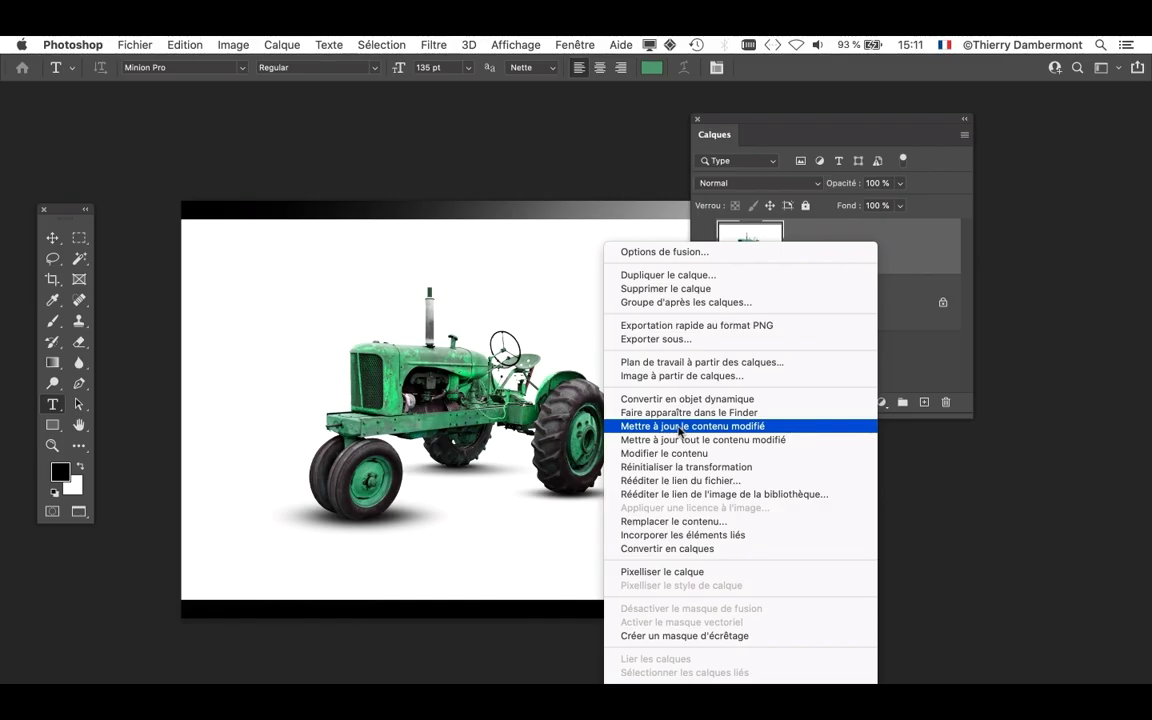
click(679, 427)
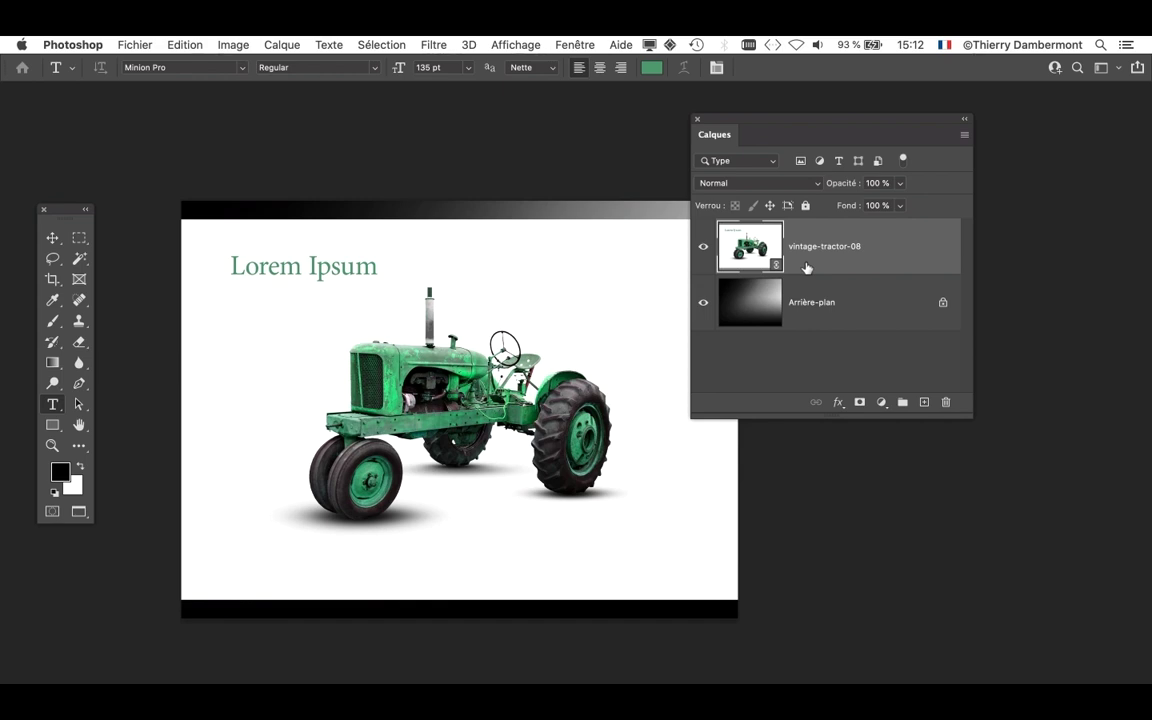
key(super+q)
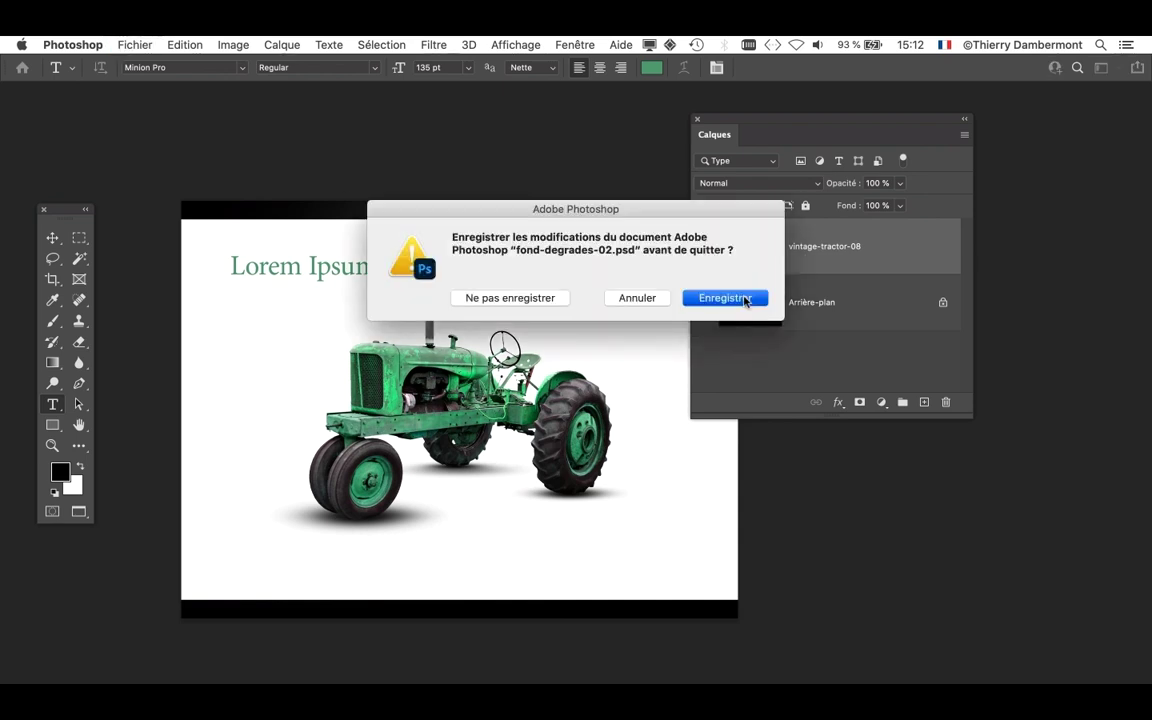
click(744, 298)
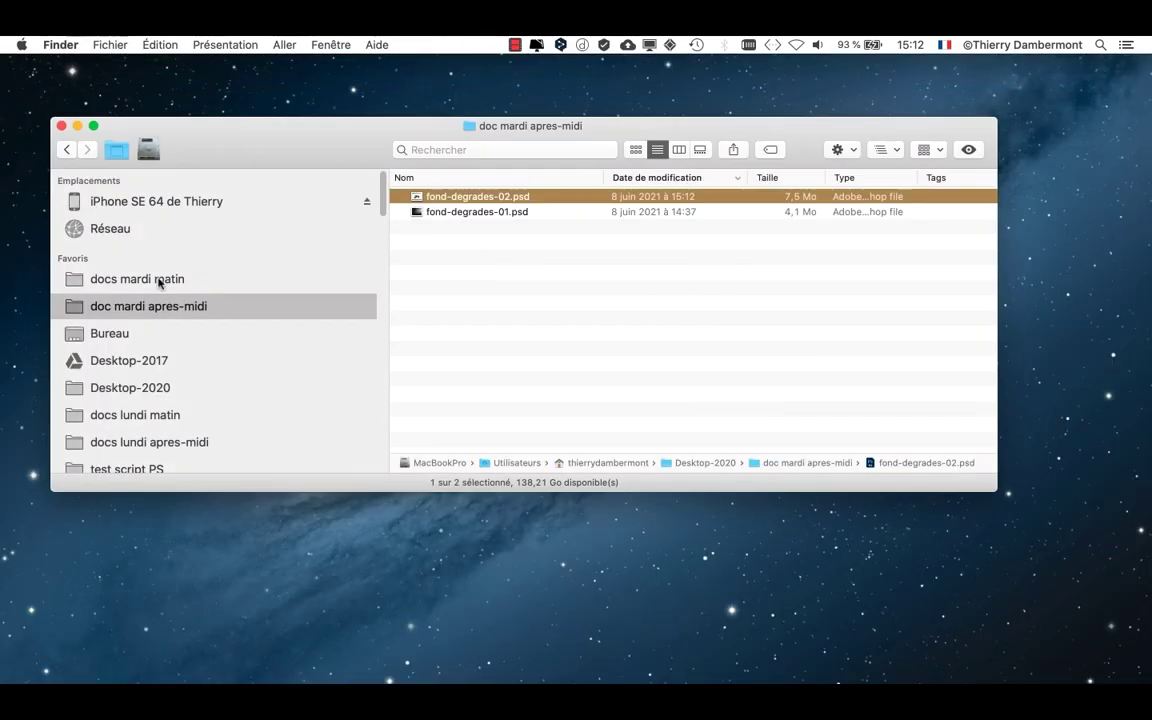
Open vintage-tractor-08.psd from the docs mardi matin folder
click(159, 280)
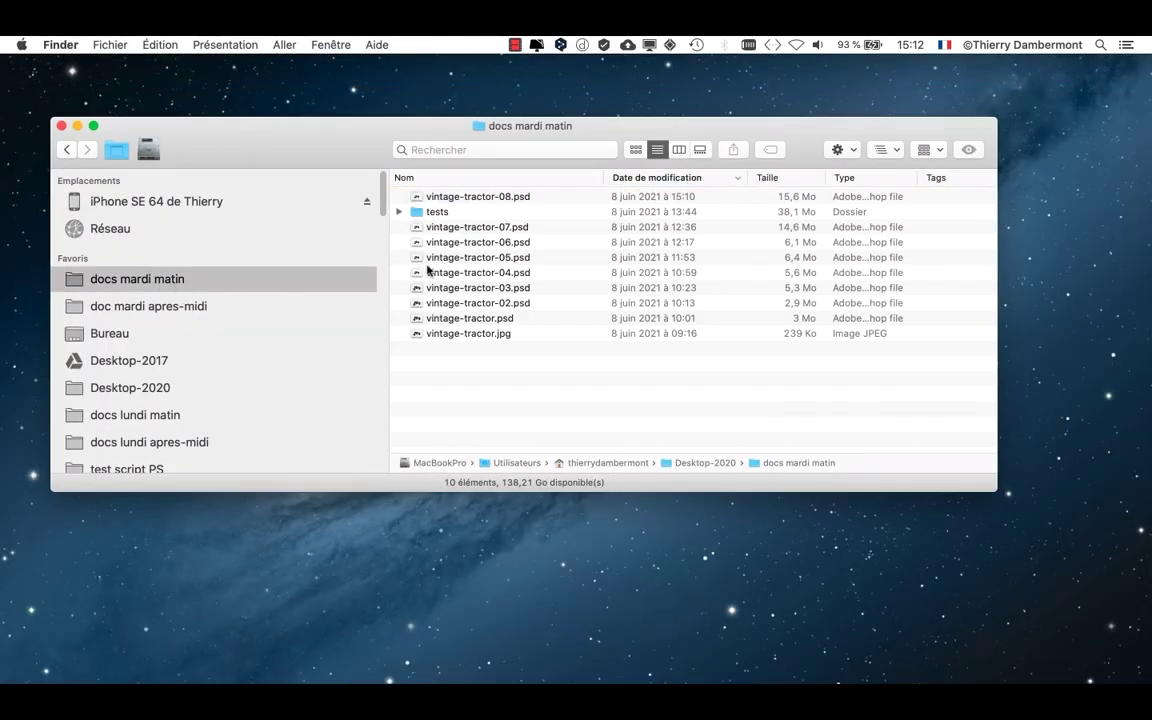
click(468, 198)
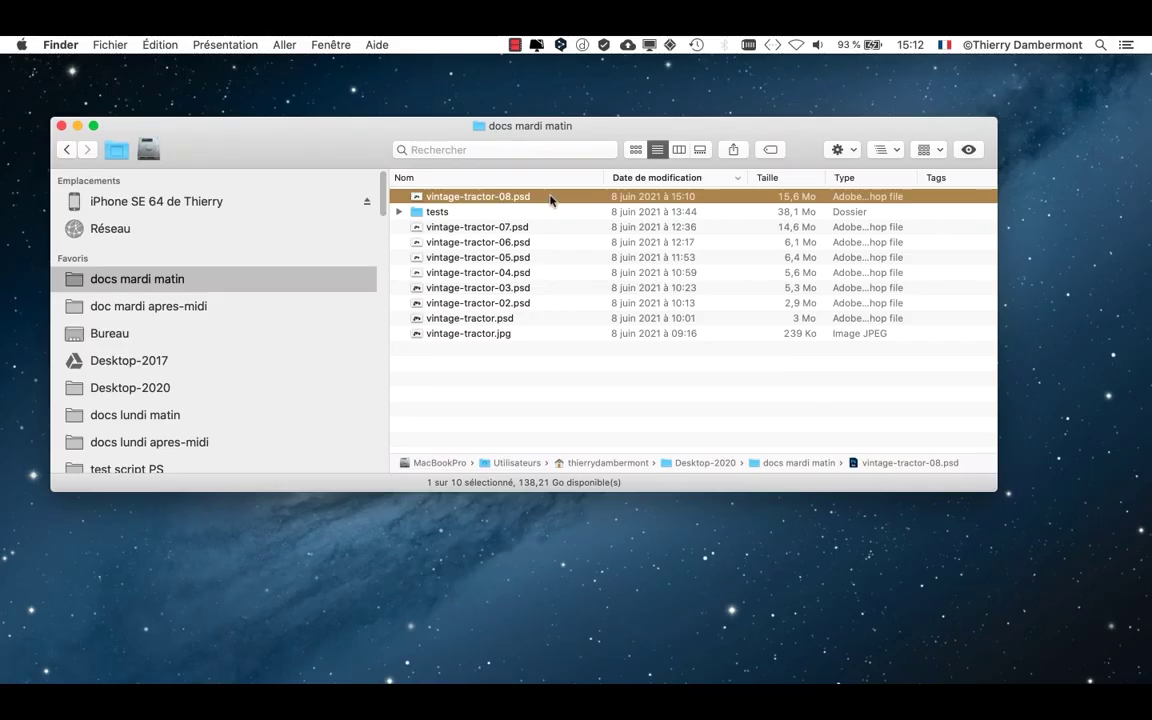
double_click(550, 200)
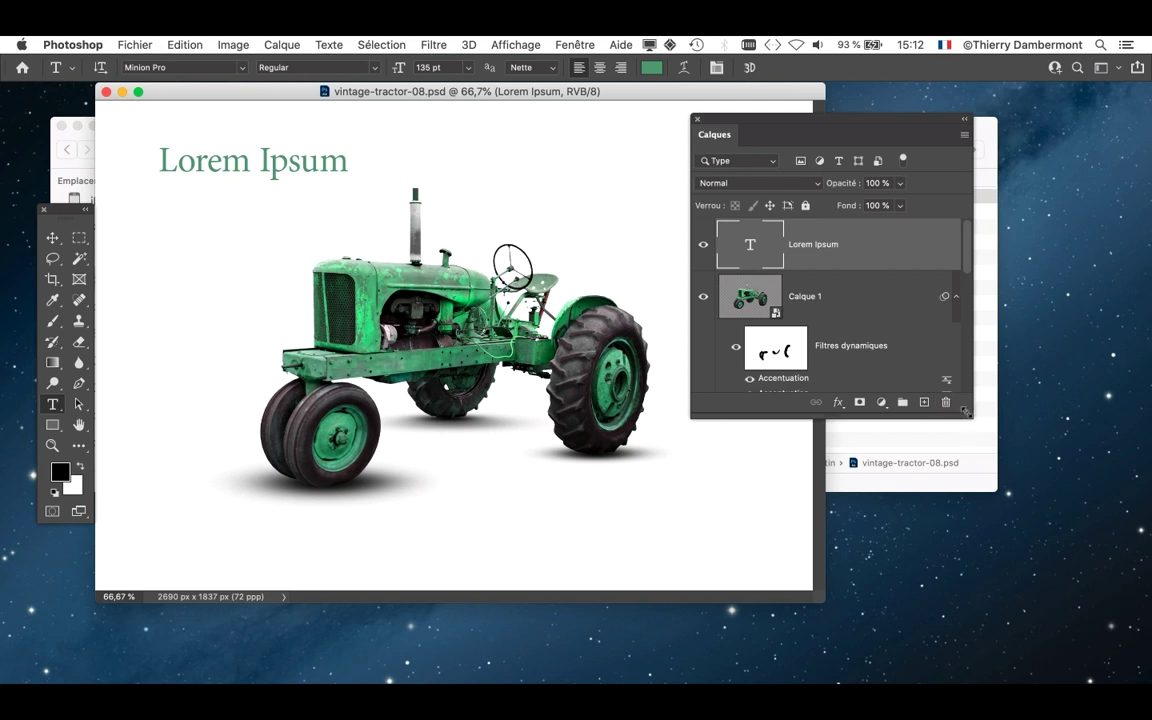
Enlarge the layers panel, hide the white Arrière-plan layer, and move the panel clear of the image
drag(968, 418, 978, 628)
scroll(854, 519, down, 5)
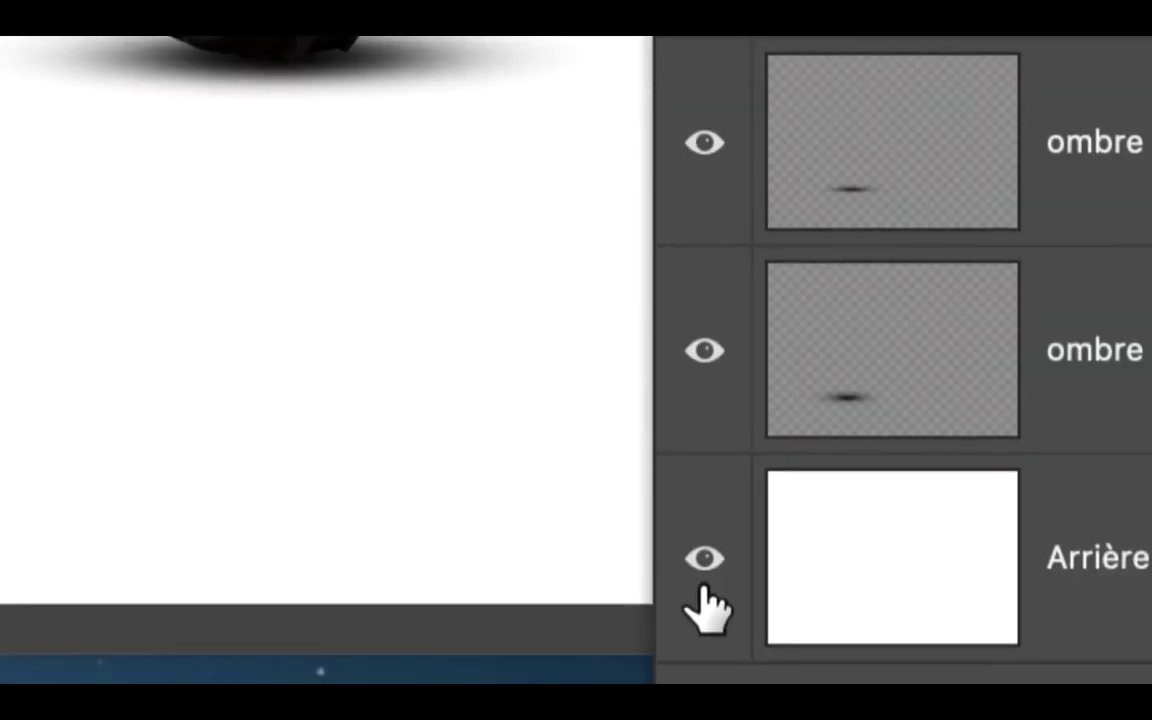
click(703, 586)
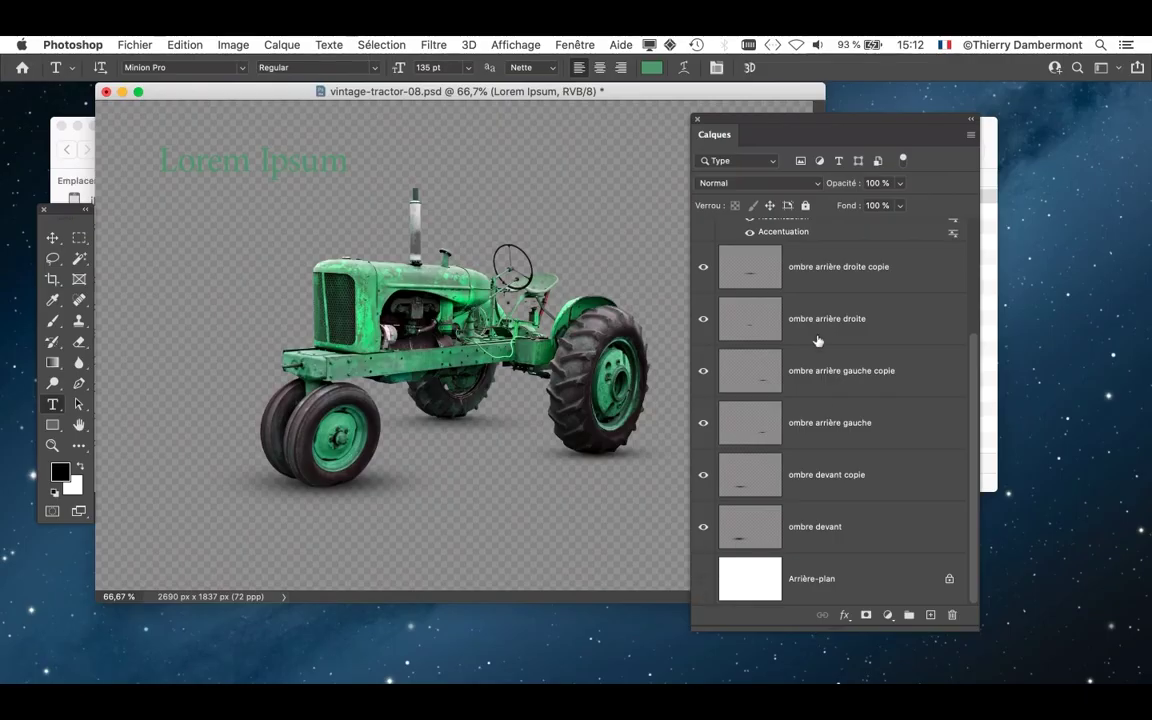
drag(740, 110, 912, 89)
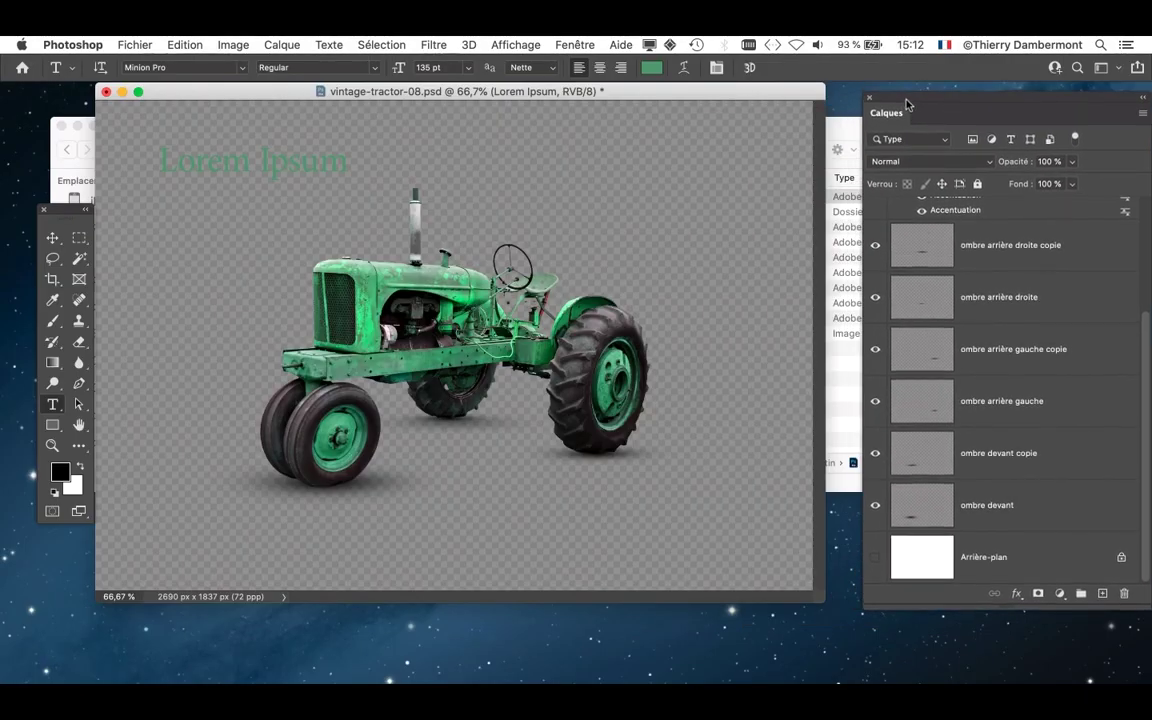
Save vintage-tractor-08.psd and close the document
click(134, 45)
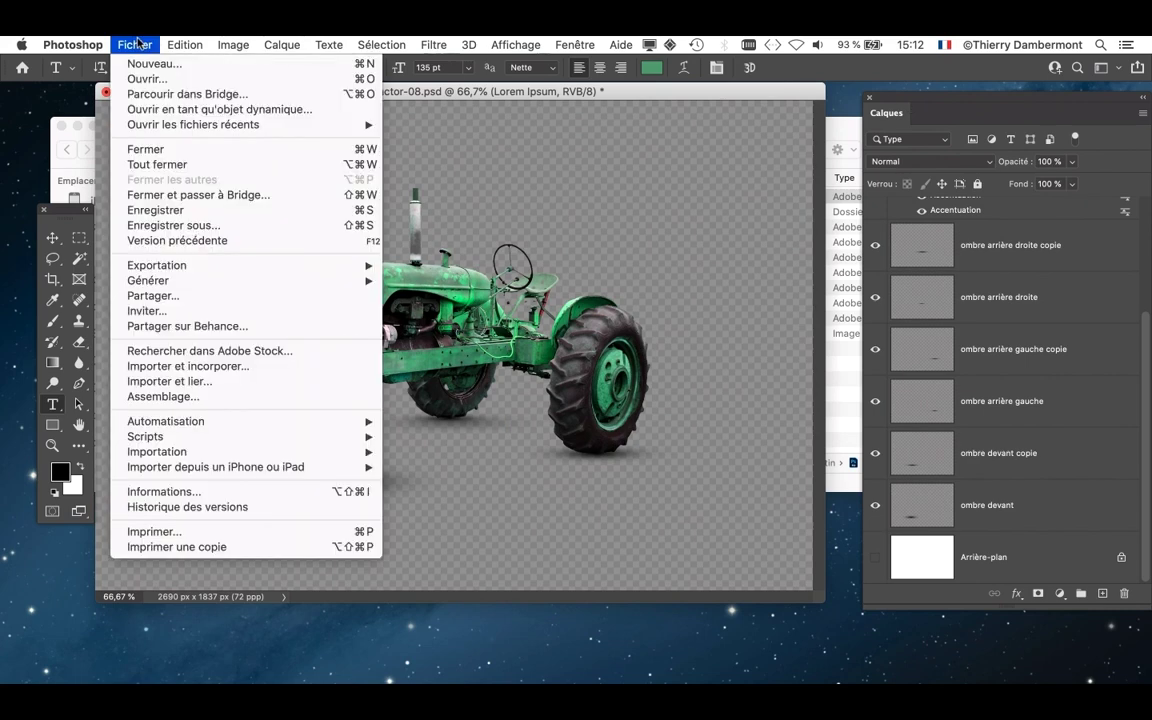
click(177, 212)
click(105, 91)
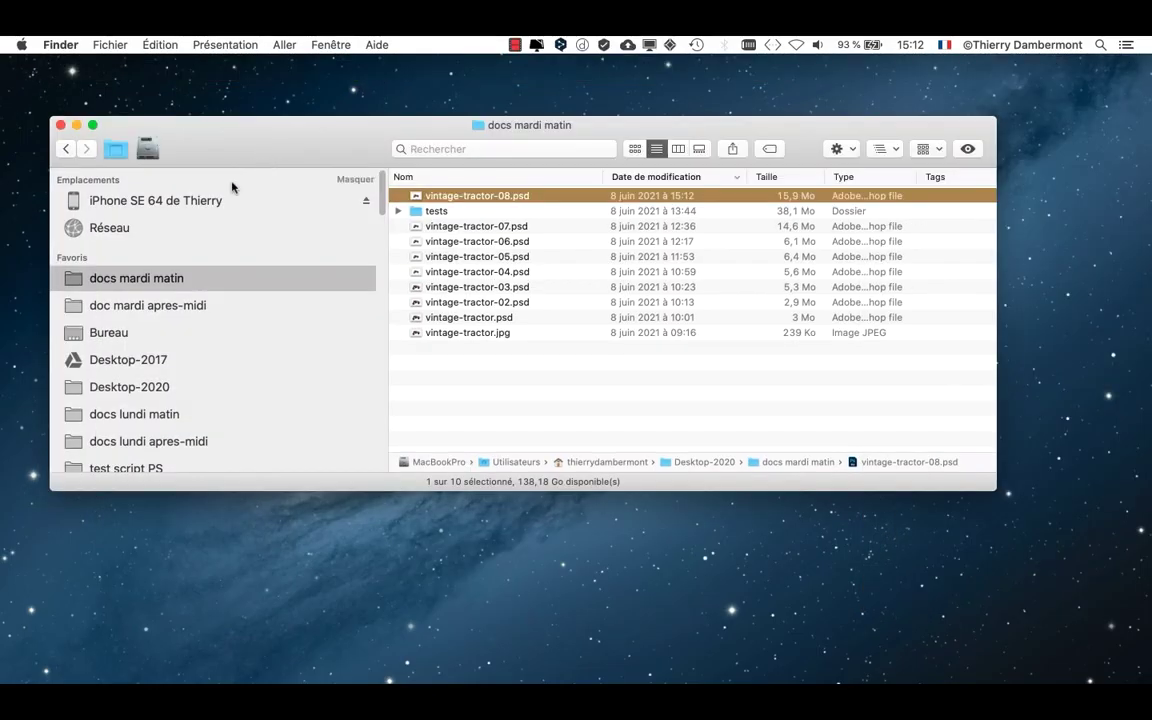
Open fond-degrades-02.psd from the doc mardi apres-midi folder and update all modified linked content
click(231, 185)
click(131, 308)
click(444, 198)
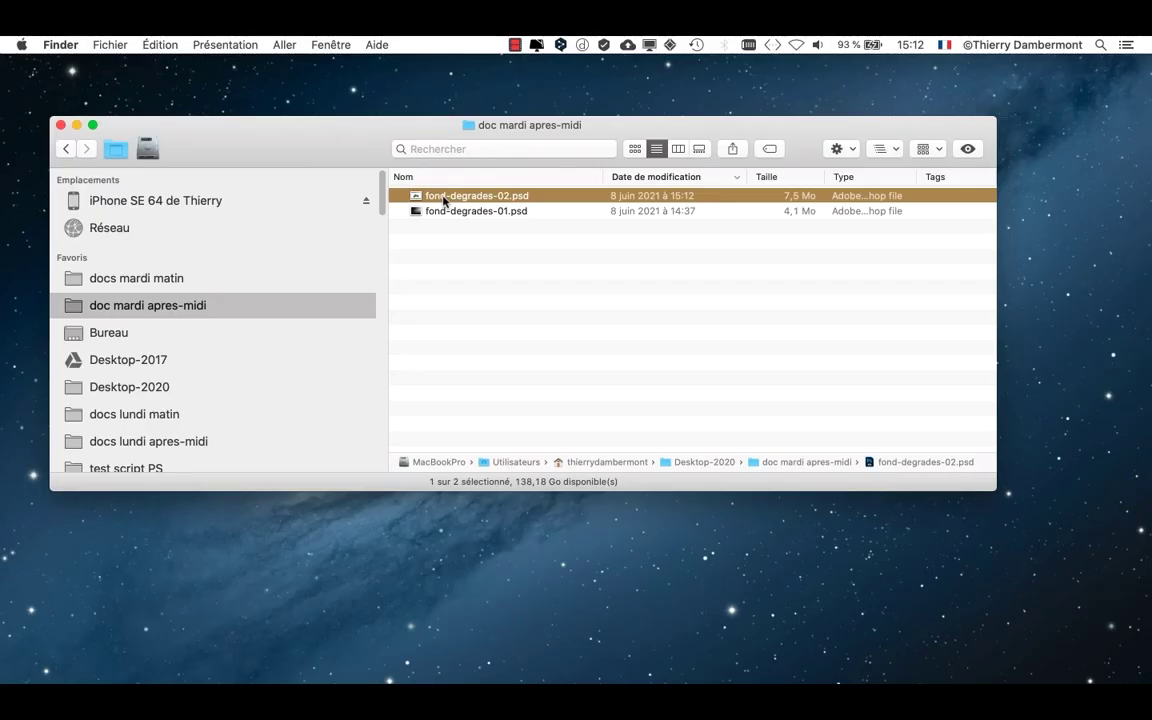
double_click(444, 198)
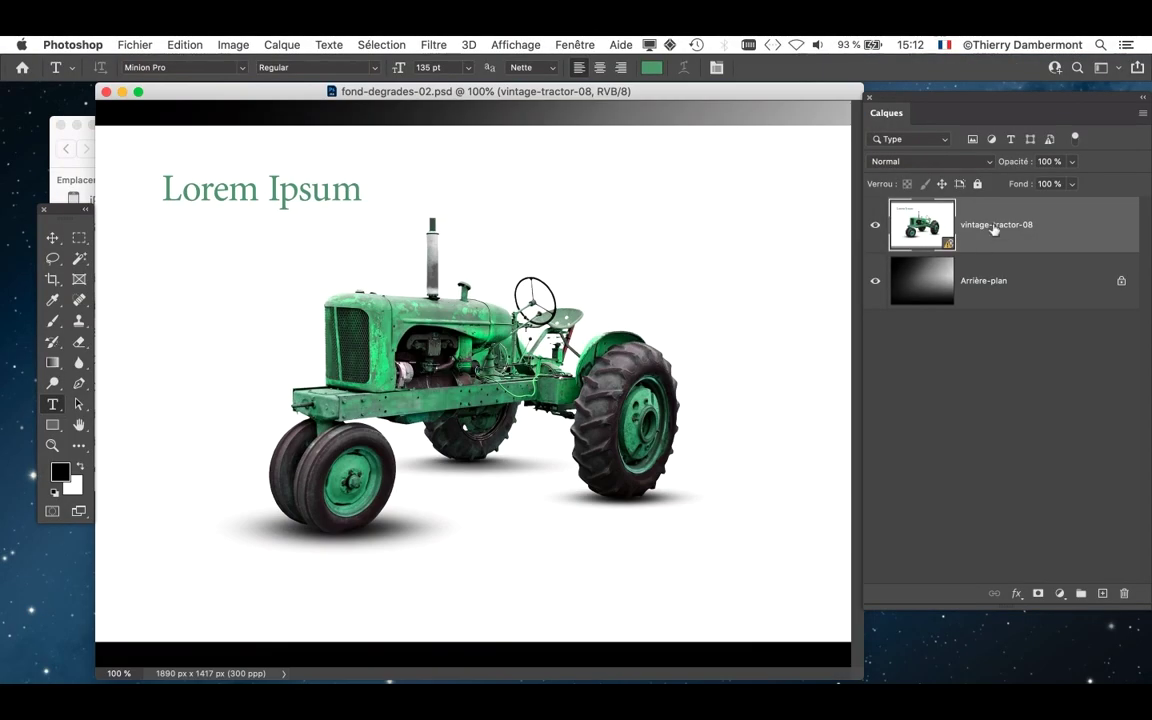
right_click(1052, 231)
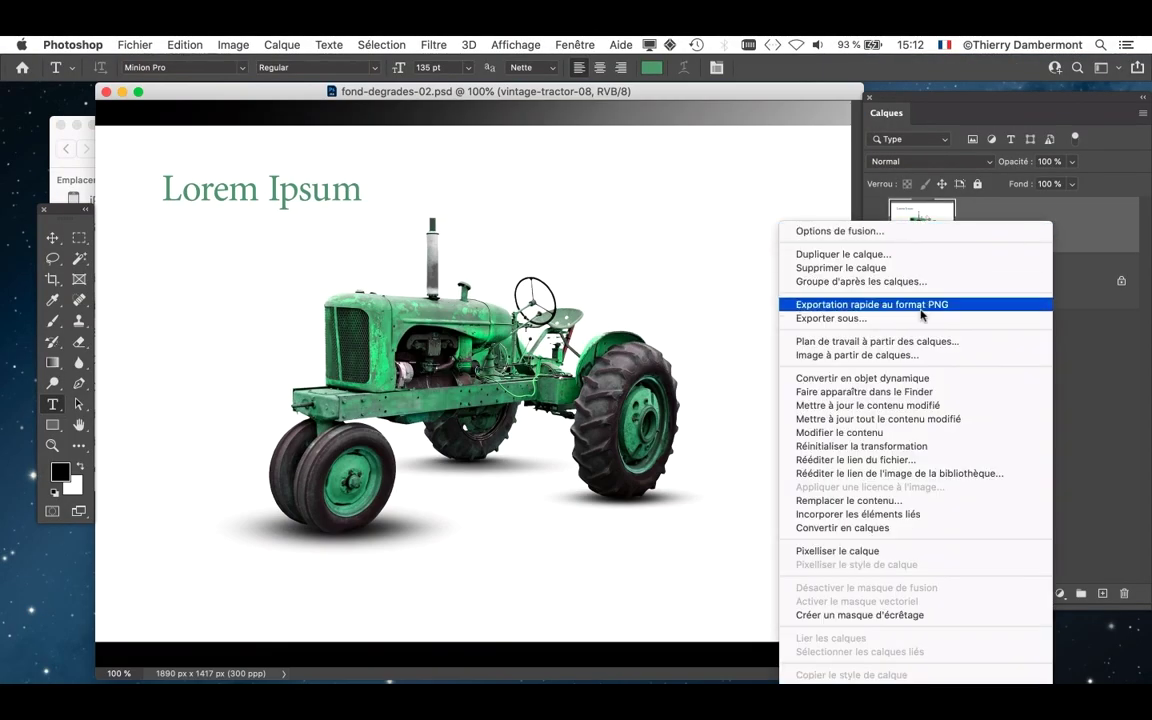
click(909, 420)
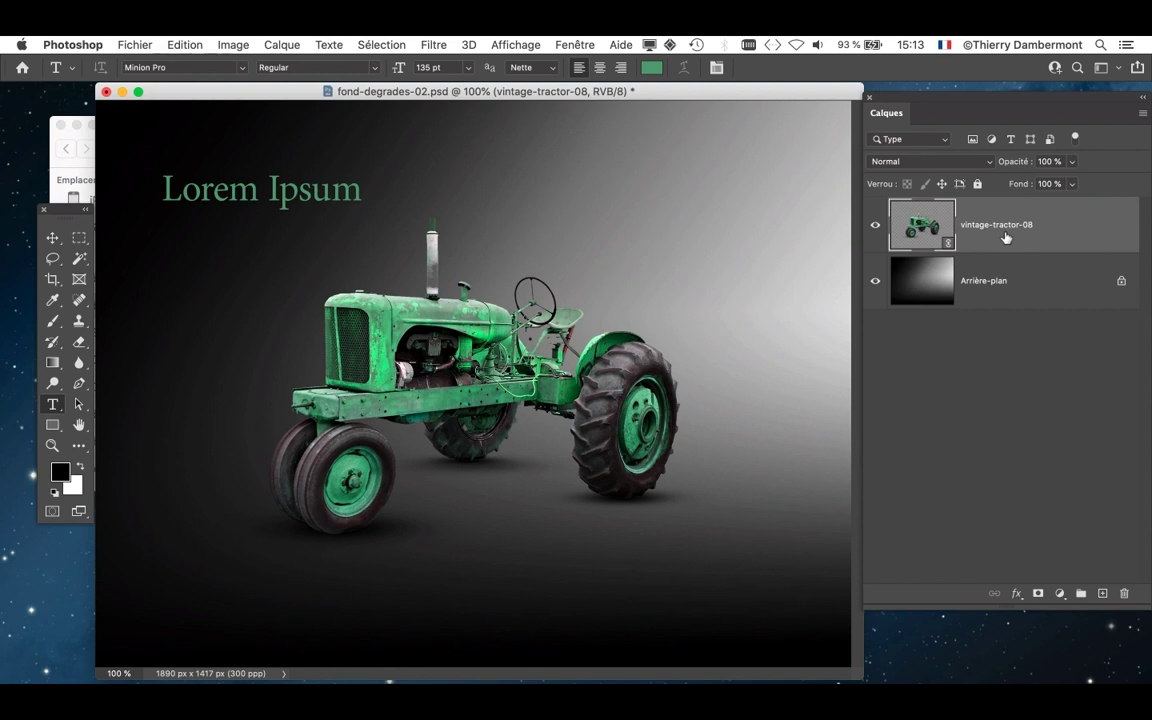
Open the source document of the linked vintage-tractor-08 layer and display its folder path from the document title
drag(704, 95, 621, 101)
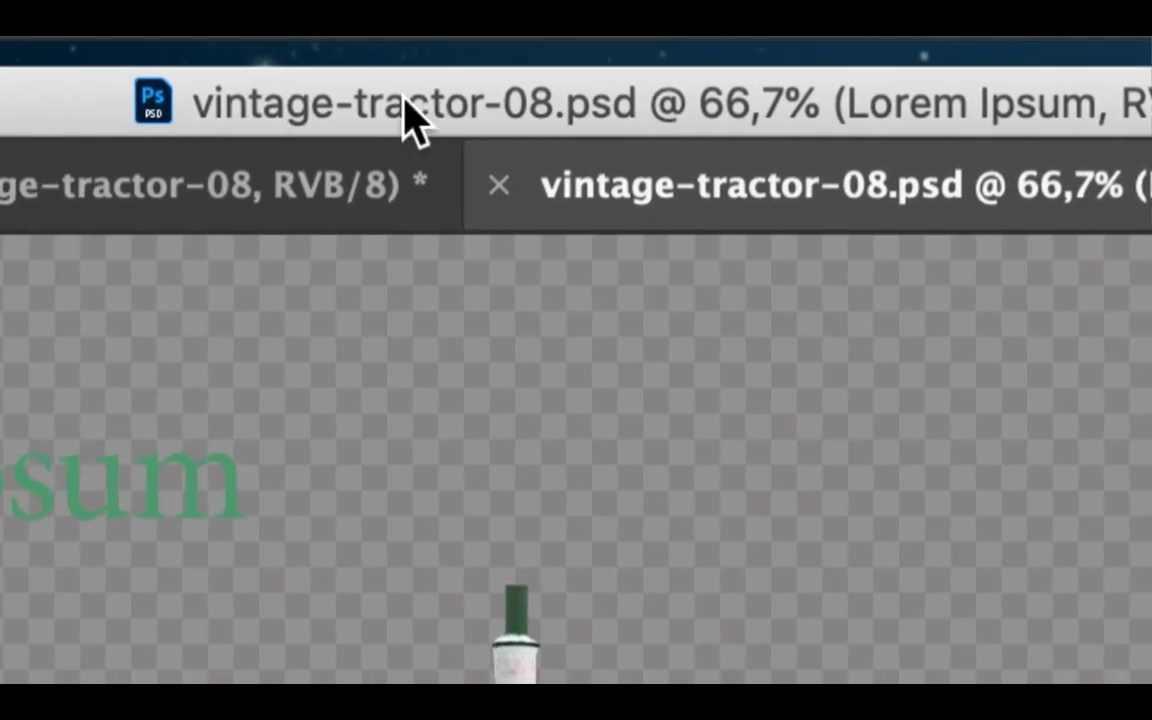
super+click(407, 98)
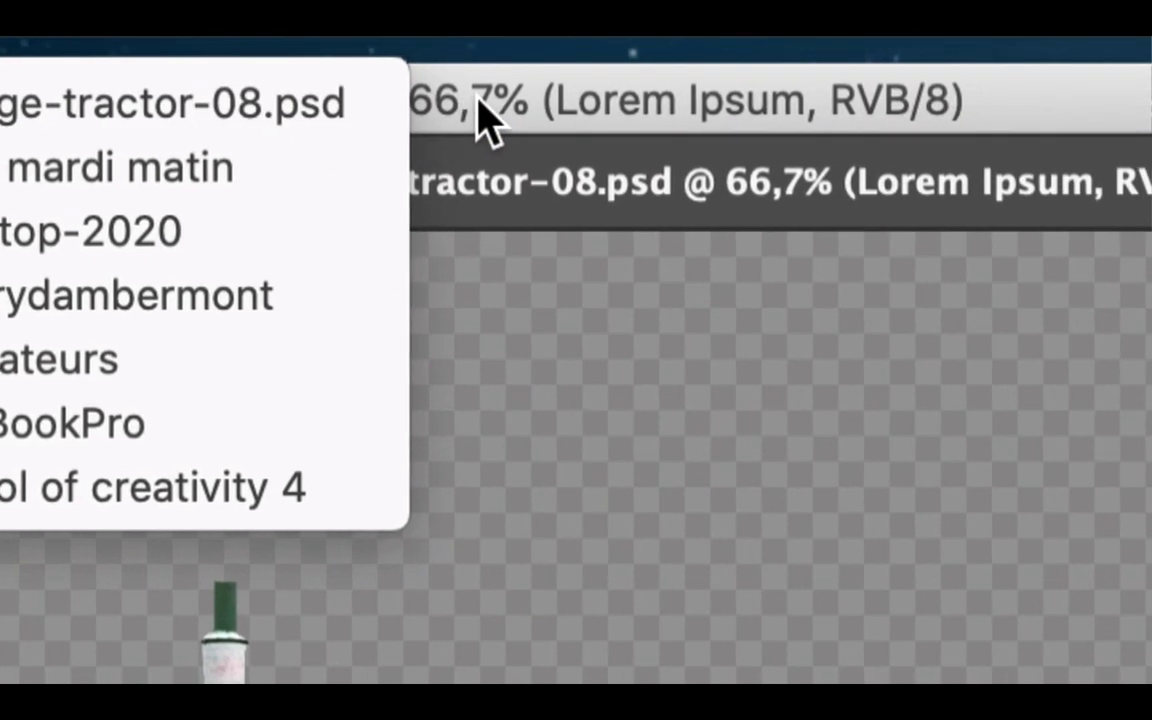
click(478, 100)
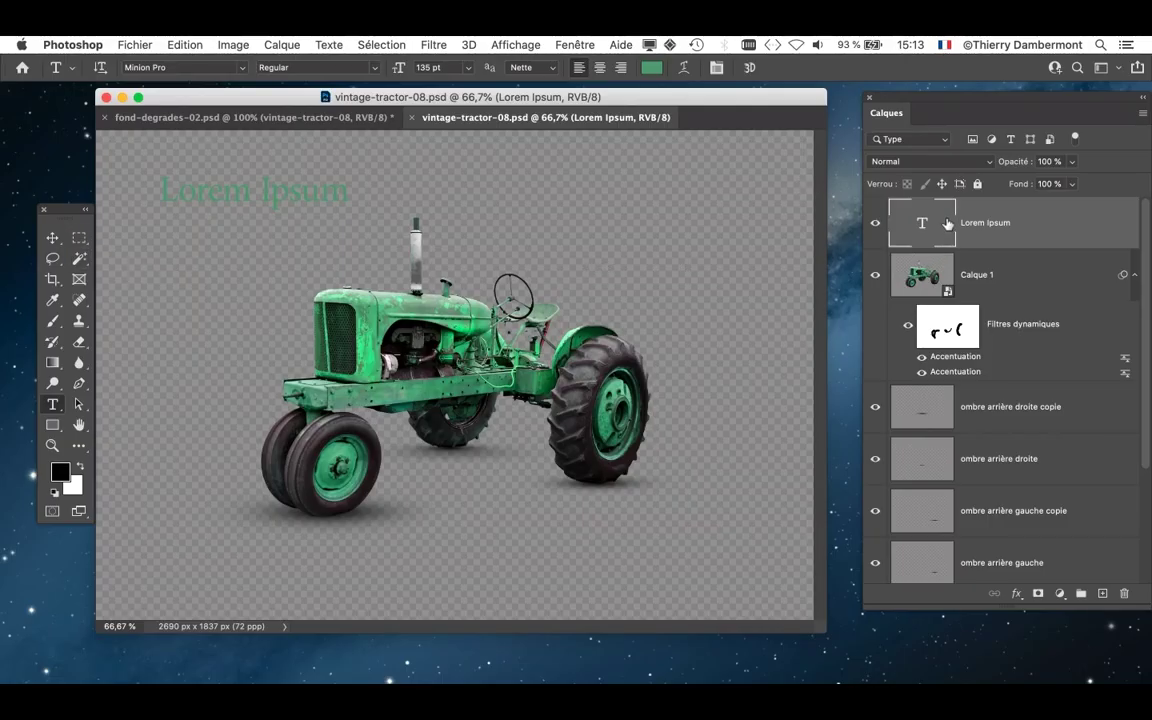
Scale the Lorem Ipsum text to about 188 % and move it slightly up above the tractor's exhaust
key(super+t)
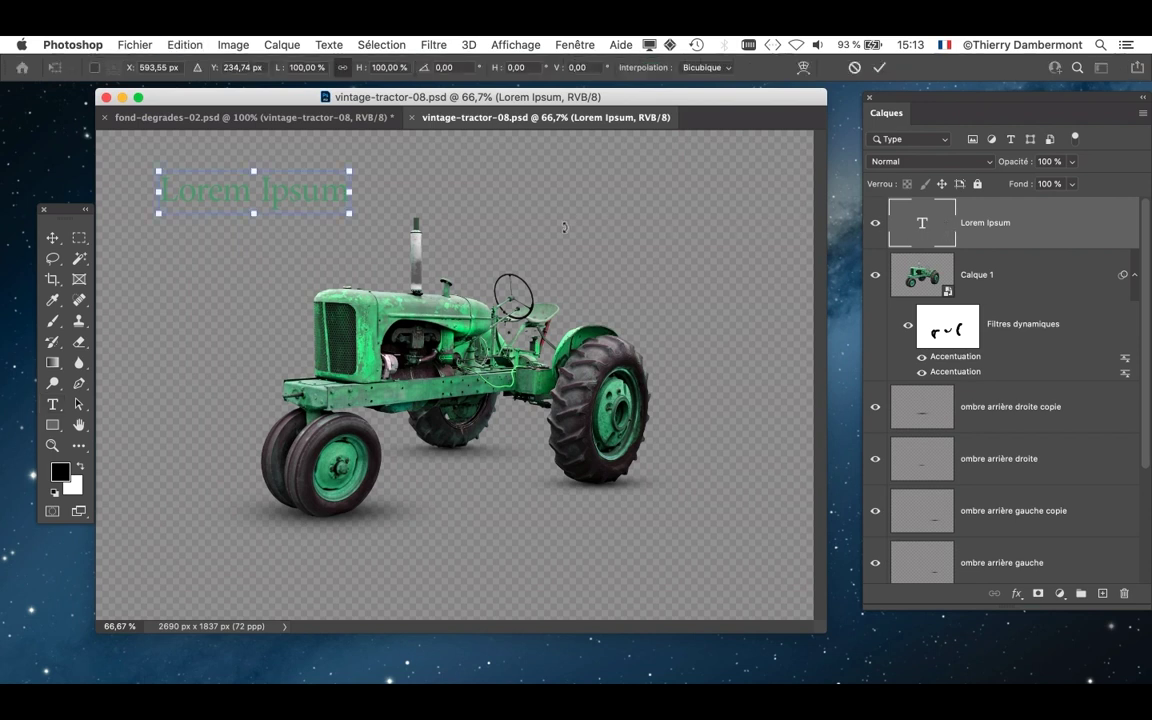
drag(349, 213, 516, 251)
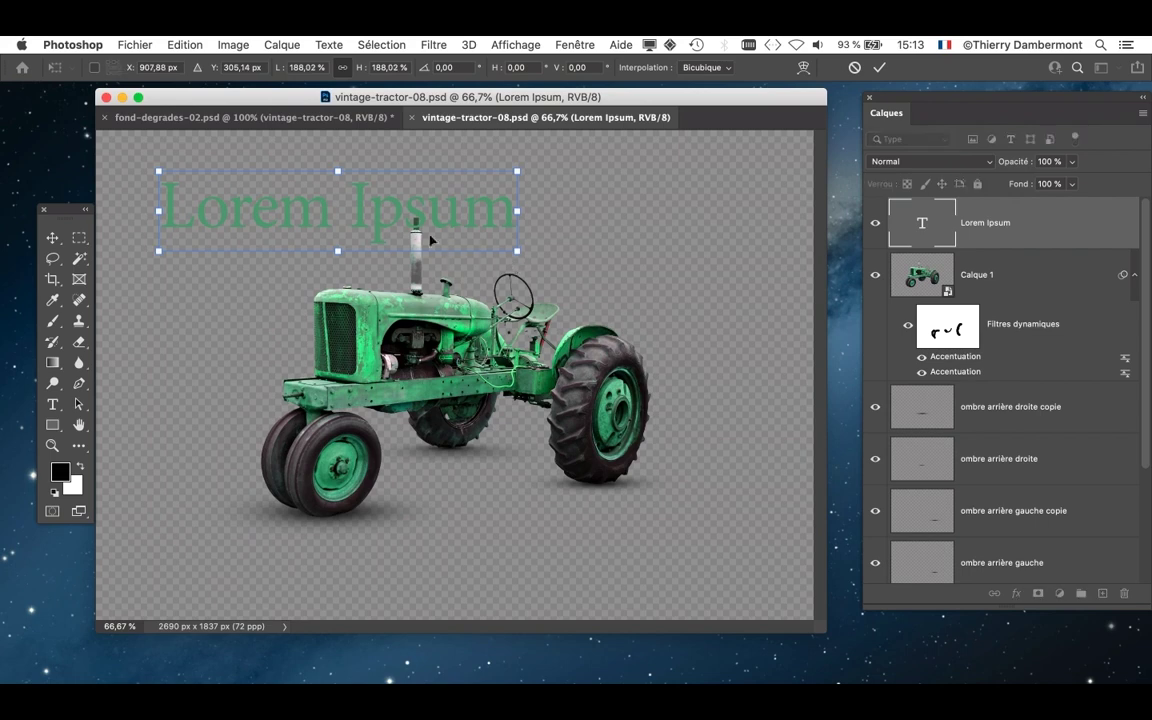
drag(391, 222, 403, 199)
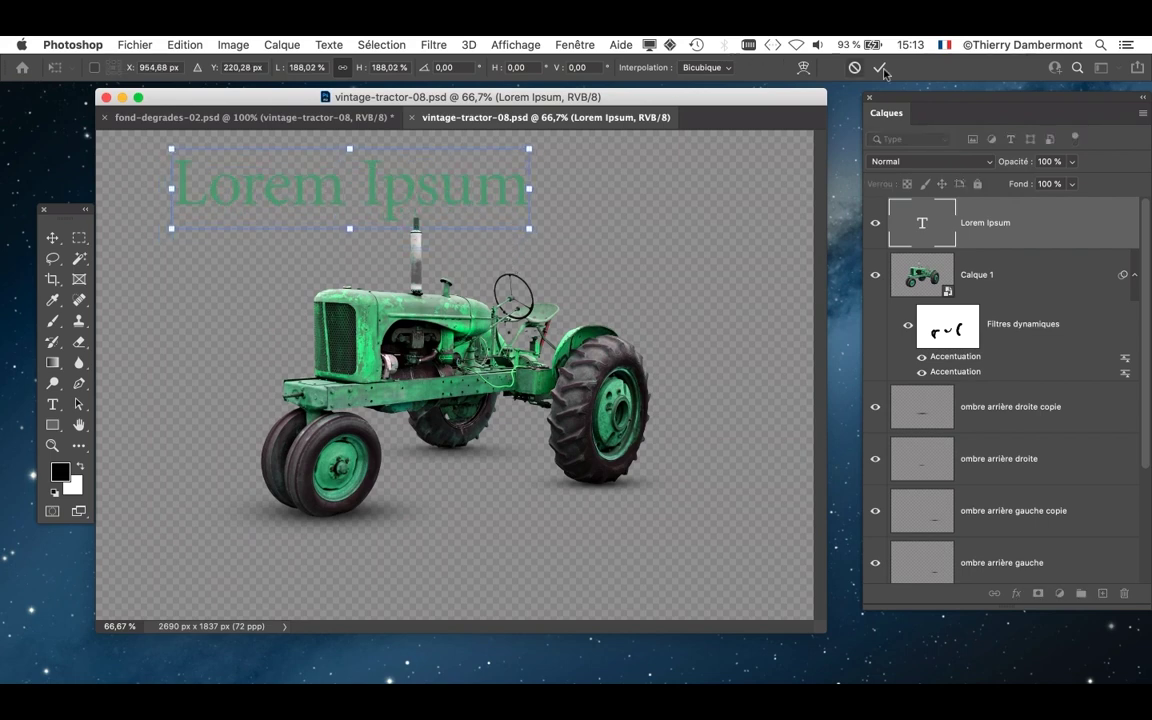
click(881, 68)
Save the enlarged text in vintage-tractor-08.psd and close it to return to the gradient composition
click(134, 44)
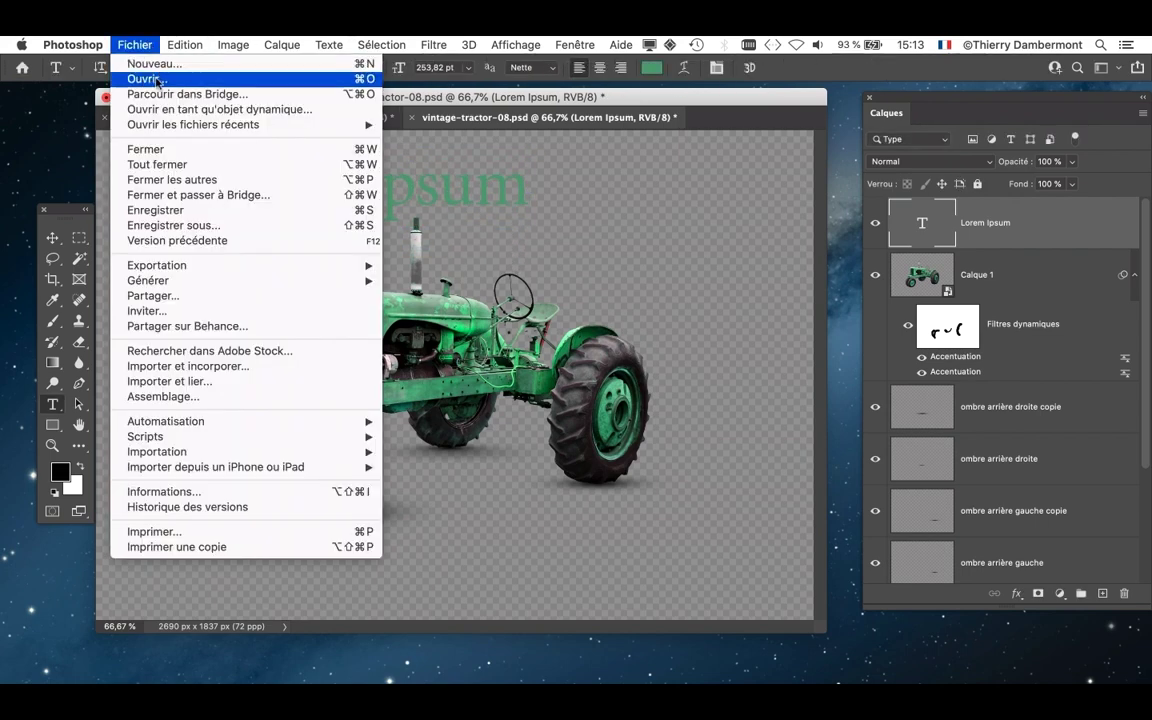
click(186, 210)
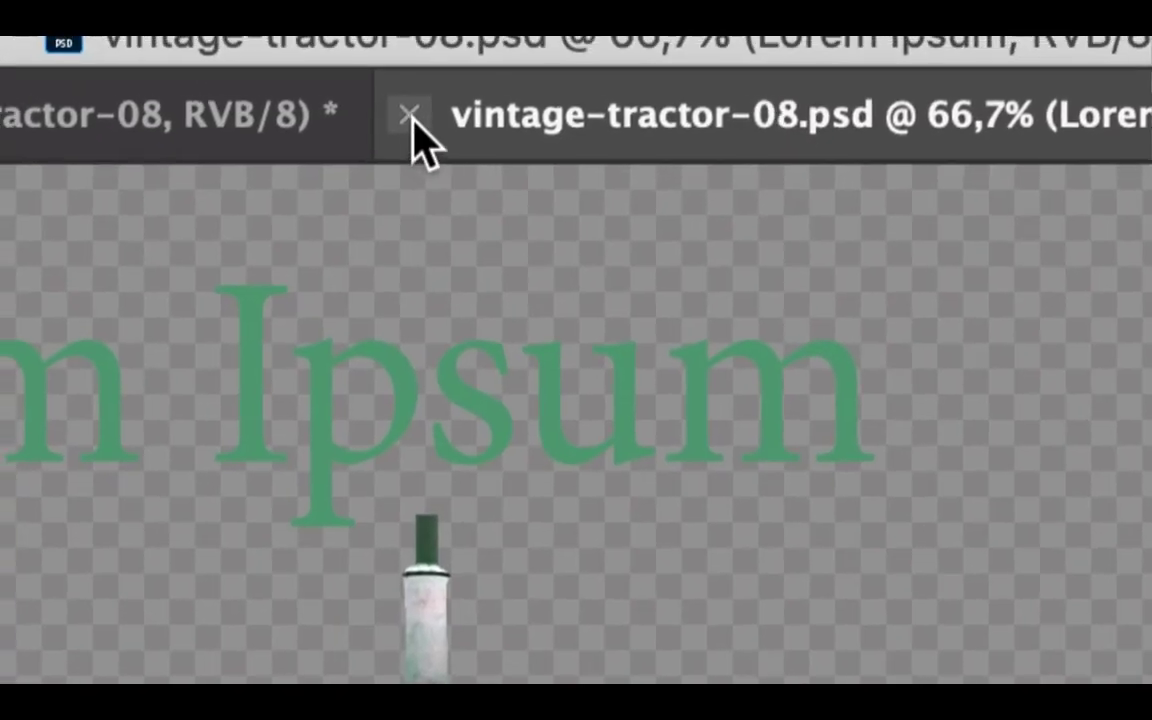
click(410, 117)
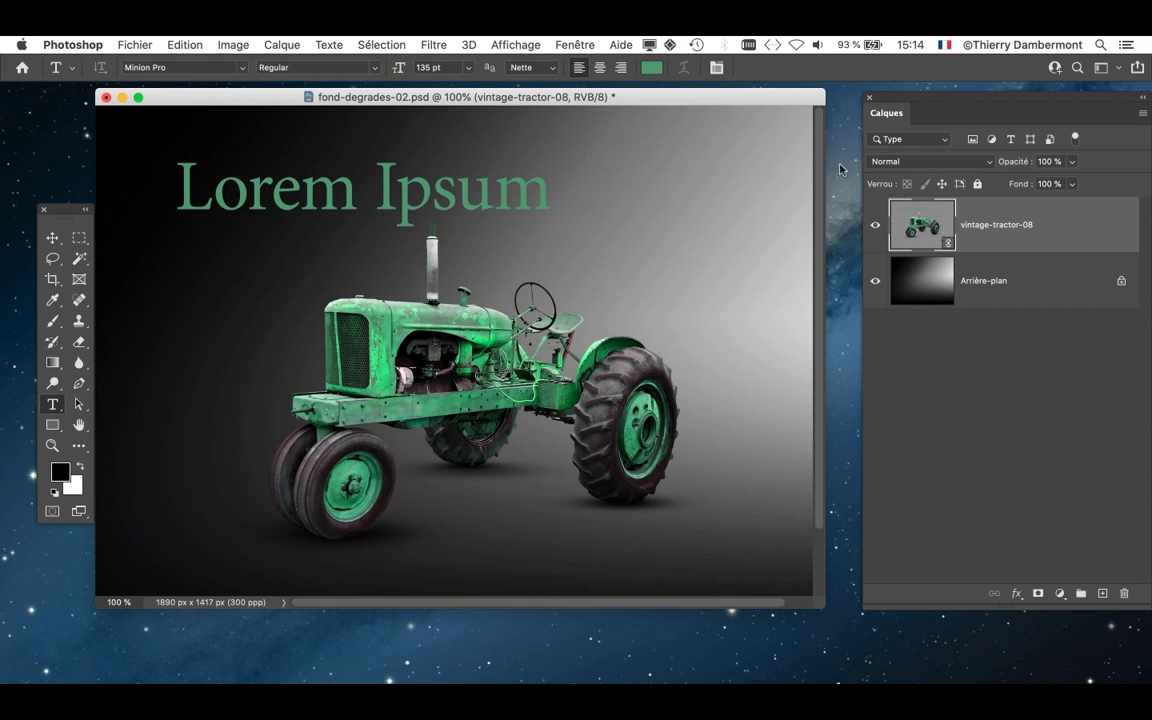
click(134, 45)
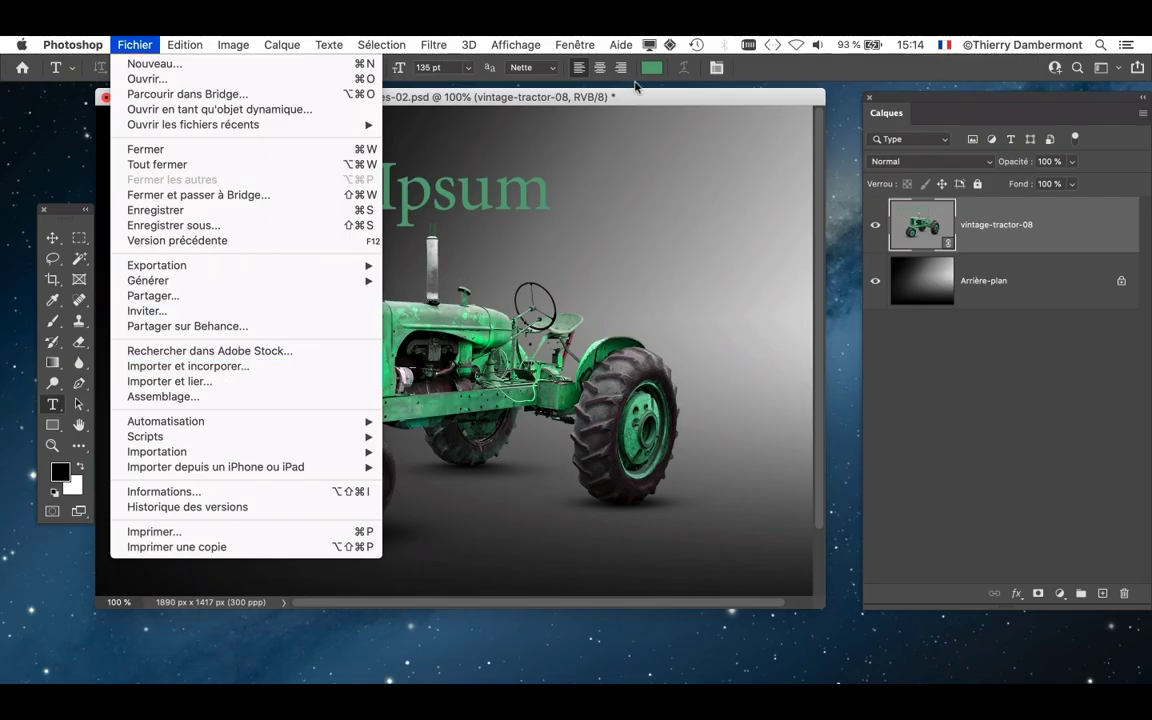
click(634, 101)
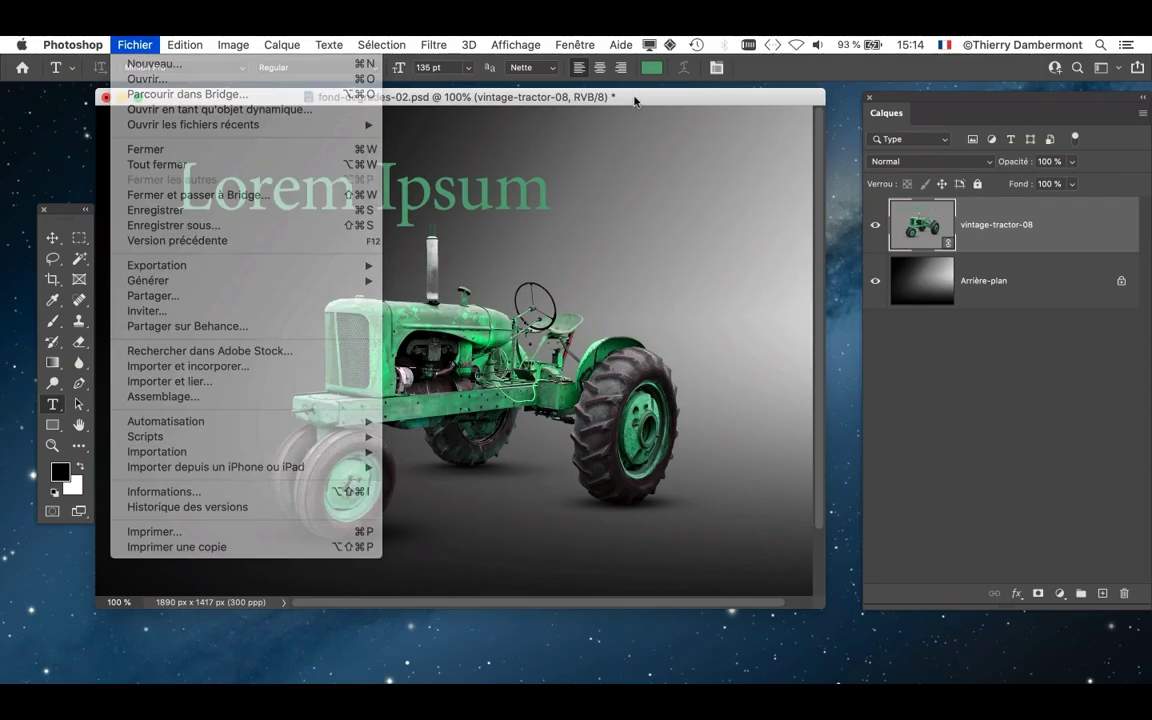
click(135, 45)
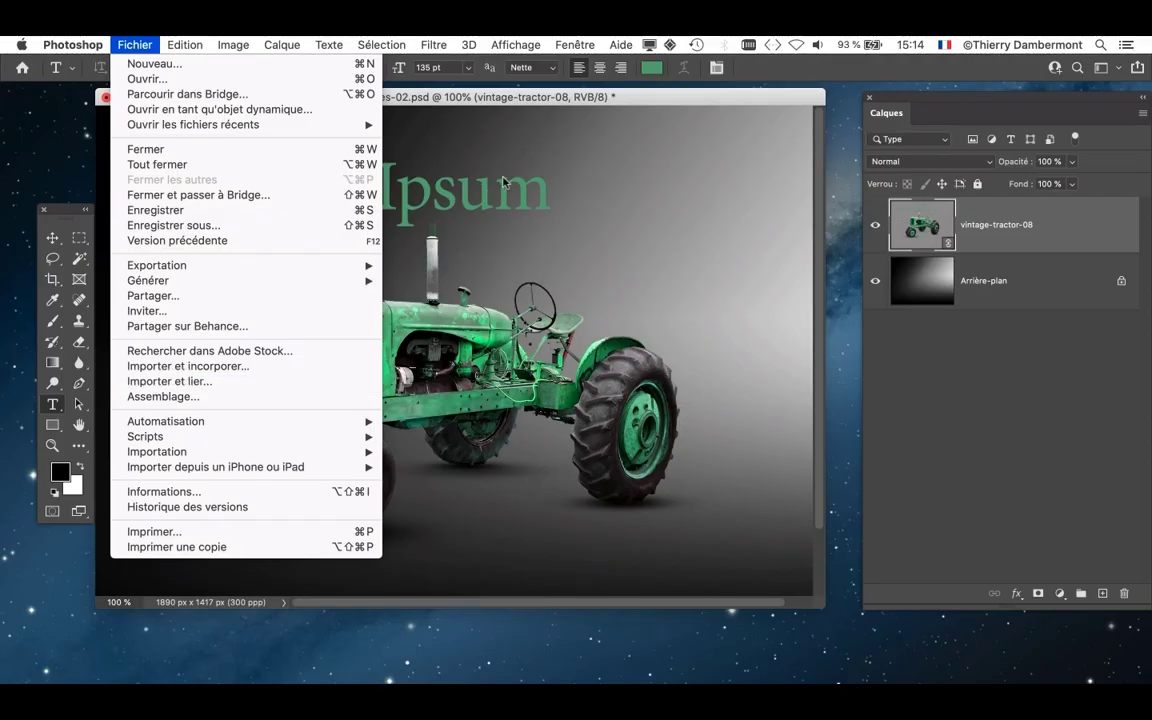
click(477, 96)
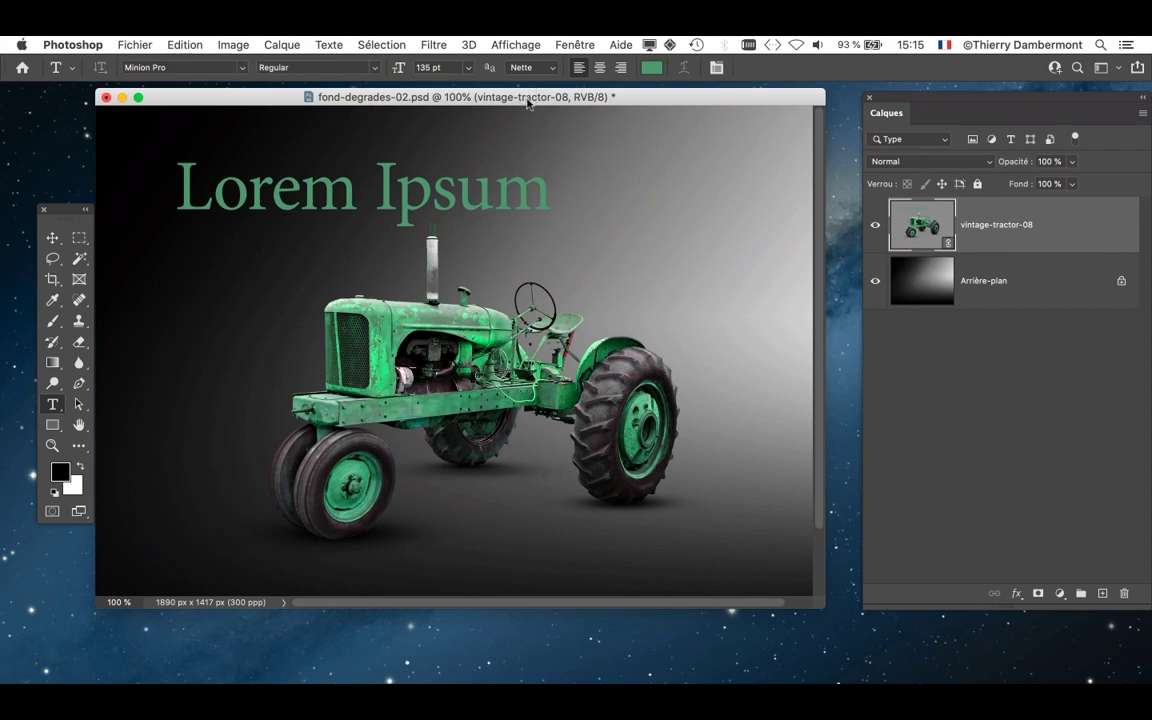
Open the linked tractor layer's source document, close it without editing, and view the composition in another screen mode
double_click(922, 226)
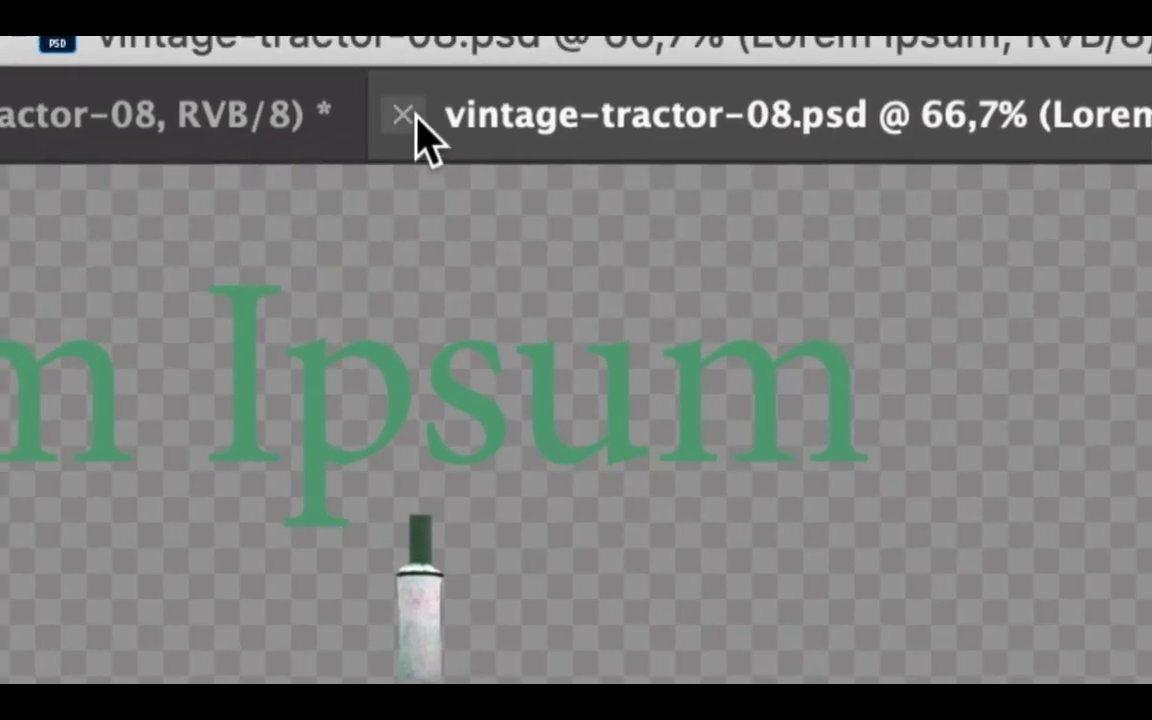
click(408, 116)
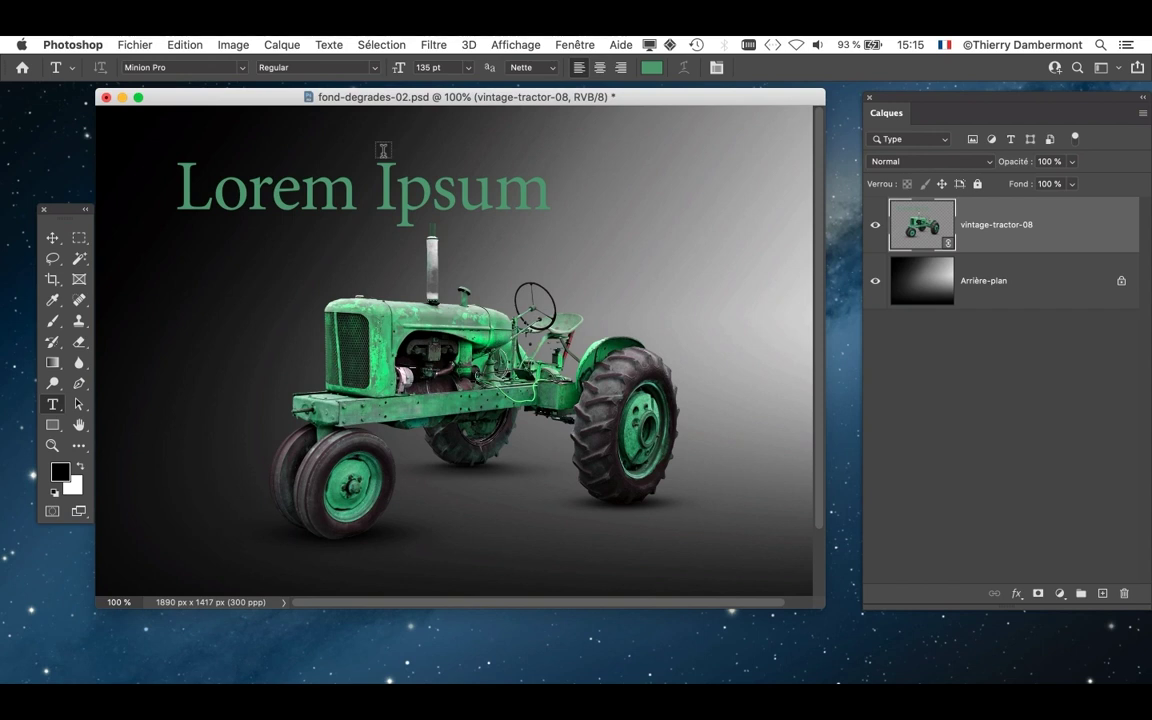
key(f)
drag(480, 334, 376, 328)
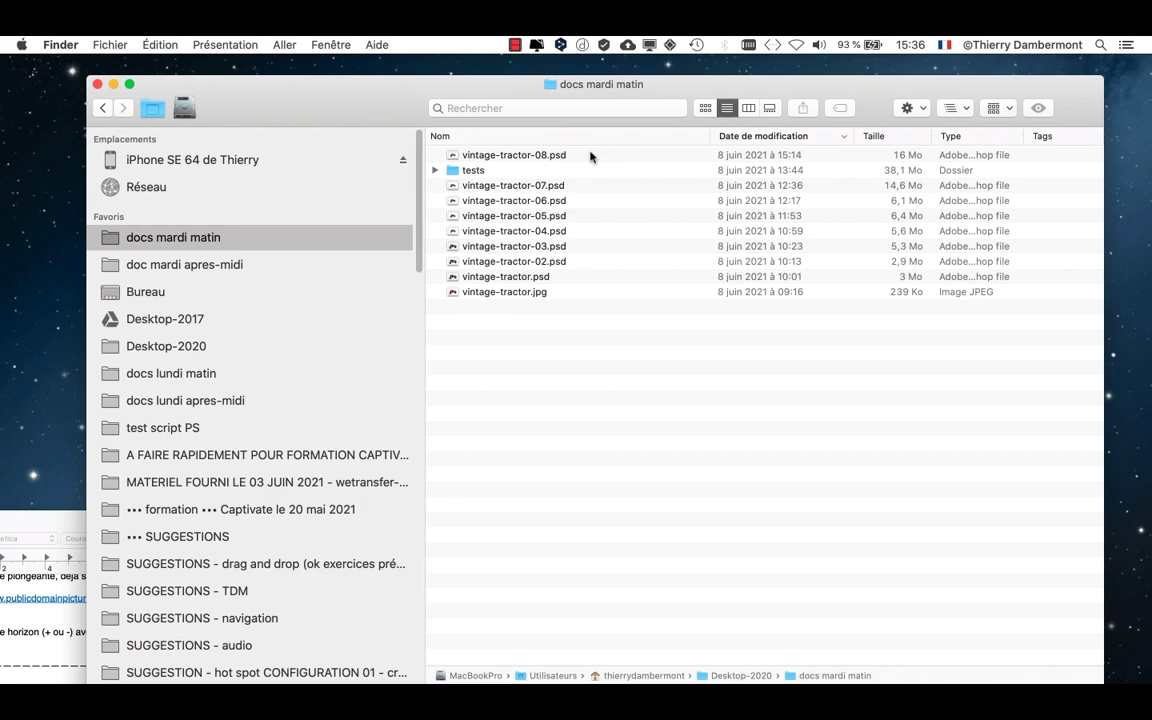
Select vintage-tractor-08.psd in the docs mardi matin folder, and switch to TextEdit to place a blank document beside the file list
click(592, 156)
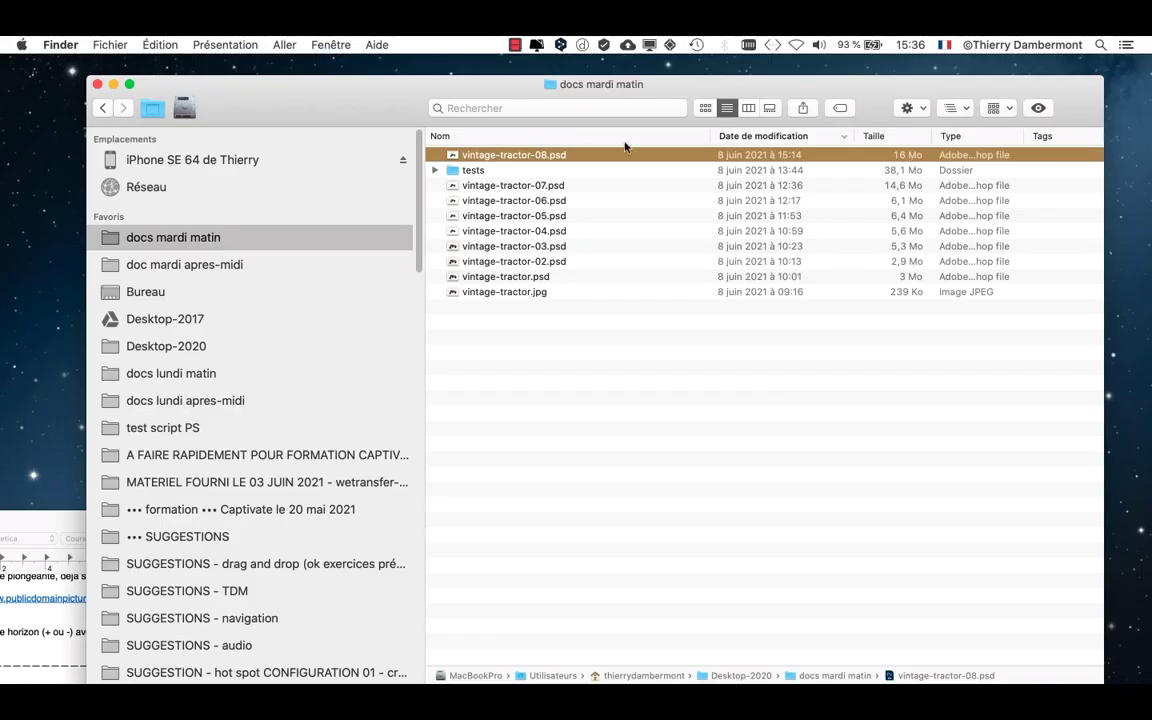
key(super+Tab)
click(463, 403)
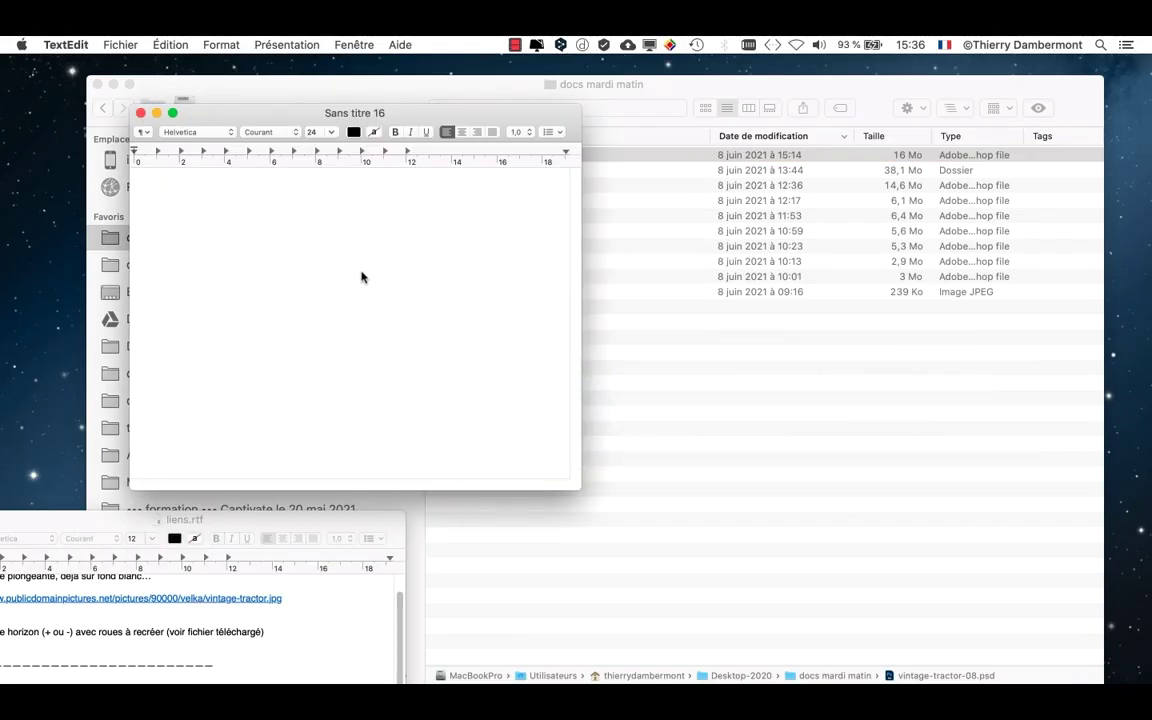
drag(301, 119, 253, 85)
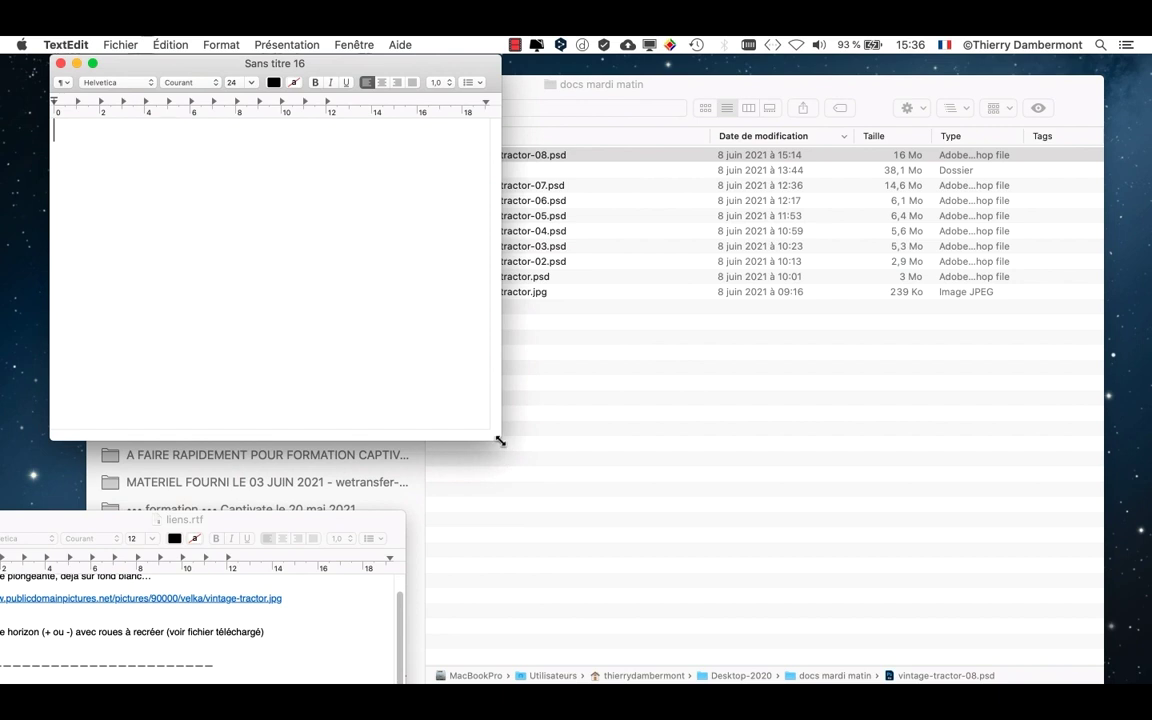
Widen the blank text document and write "image PSD 16 Mo", checking the size of vintage-tractor-08.psd in Finder
drag(498, 438, 1104, 546)
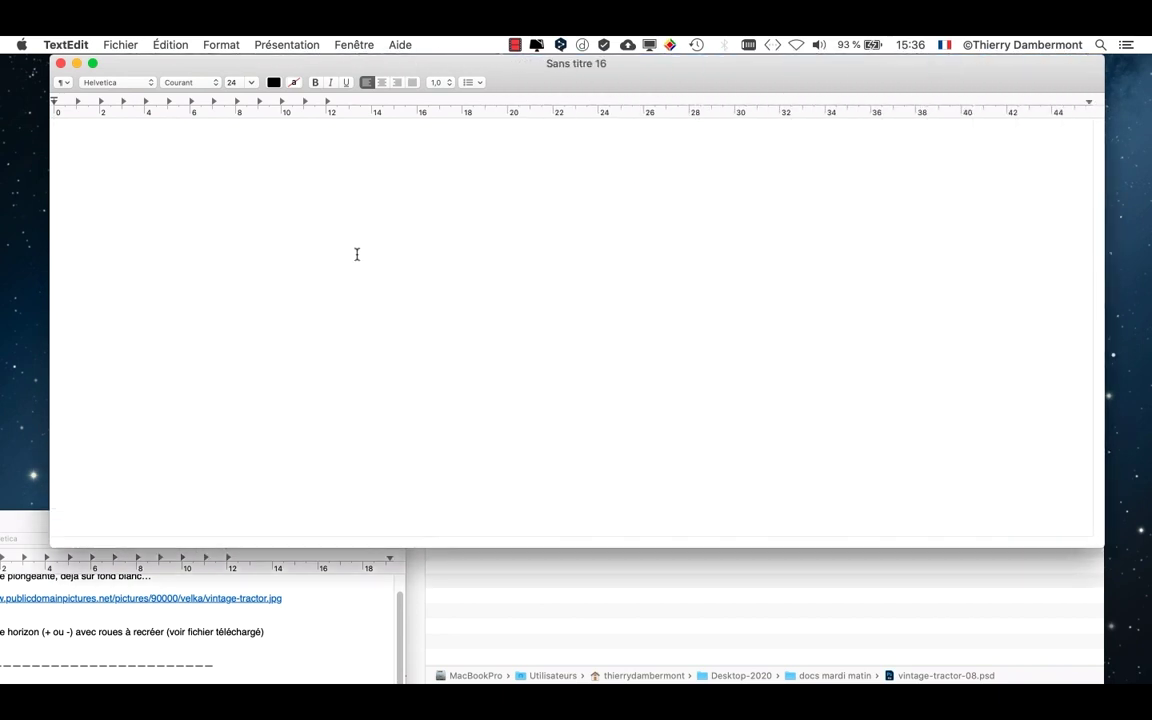
text(im)
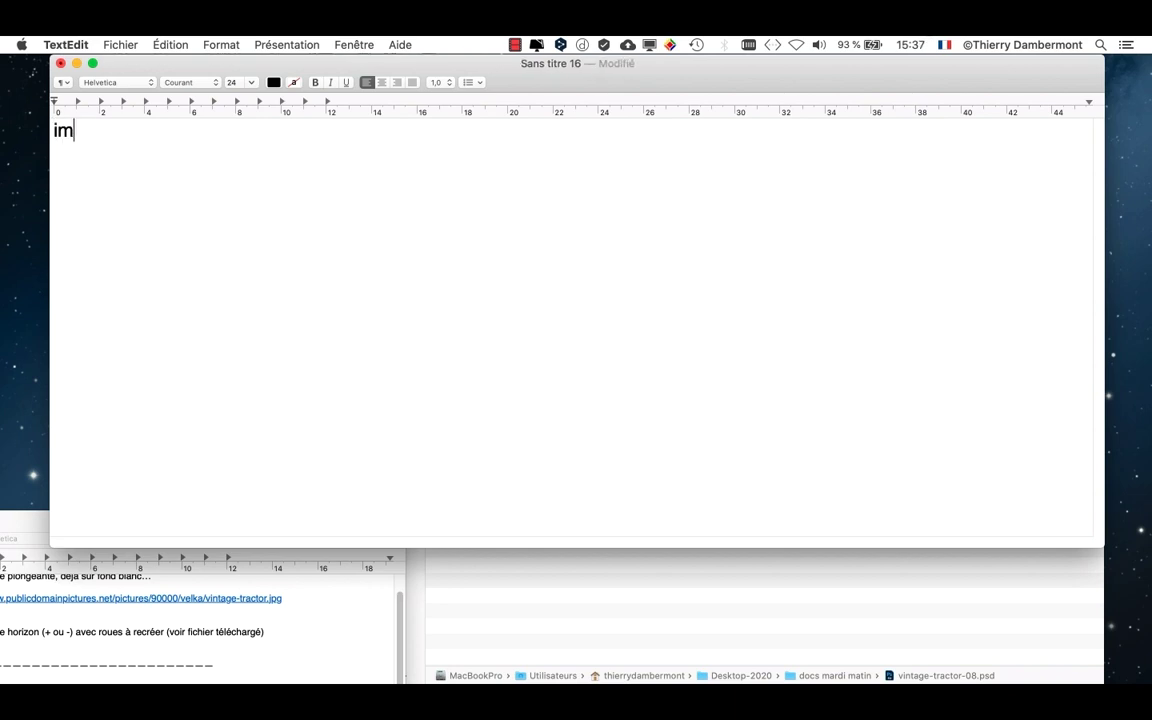
text(age PSD 16)
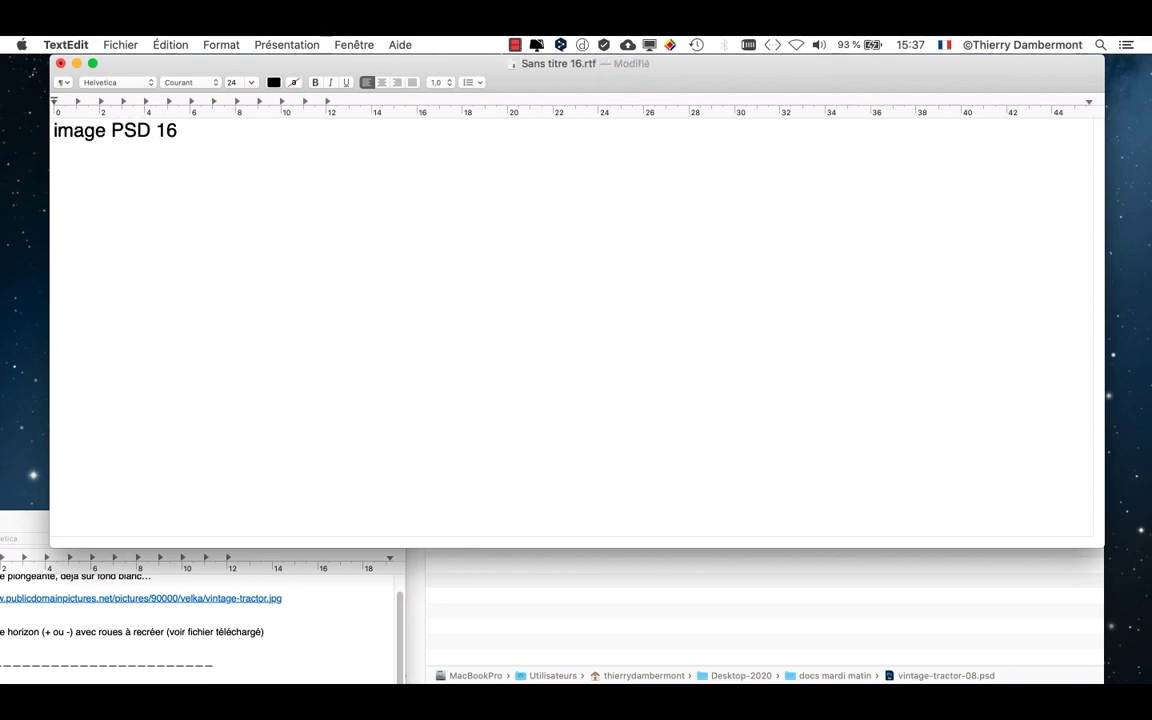
text( MO)
key(BackSpace)
text(O)
key(BackSpace)
text(o)
click(977, 674)
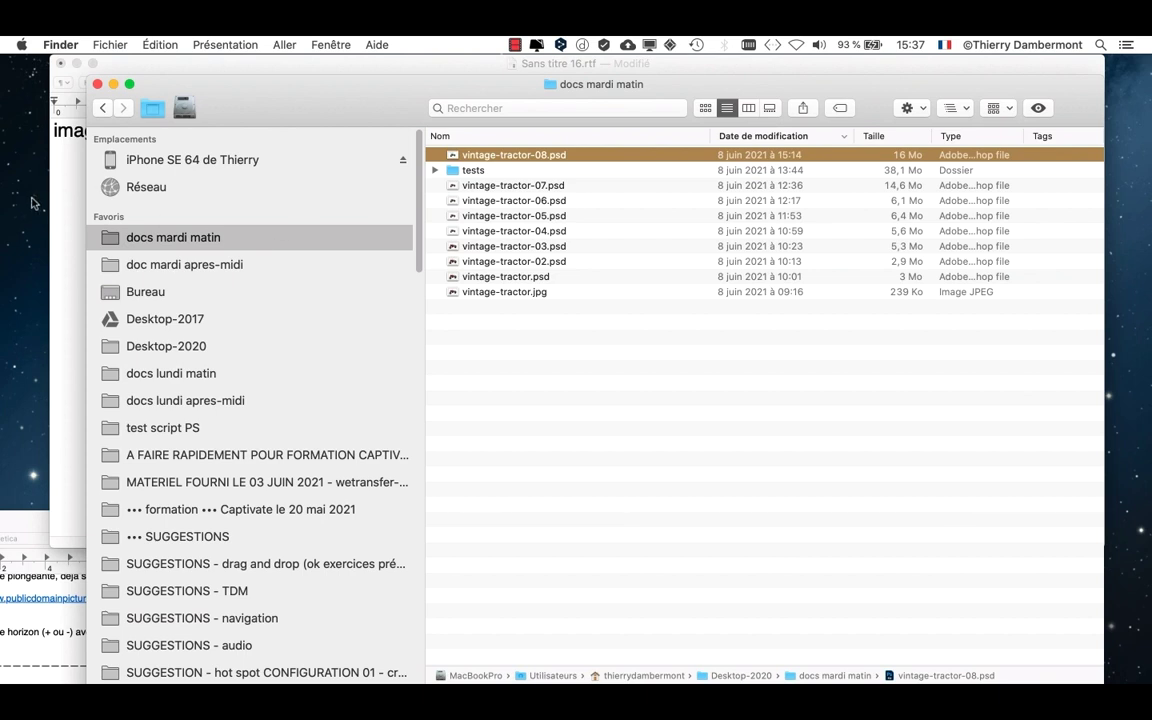
click(78, 168)
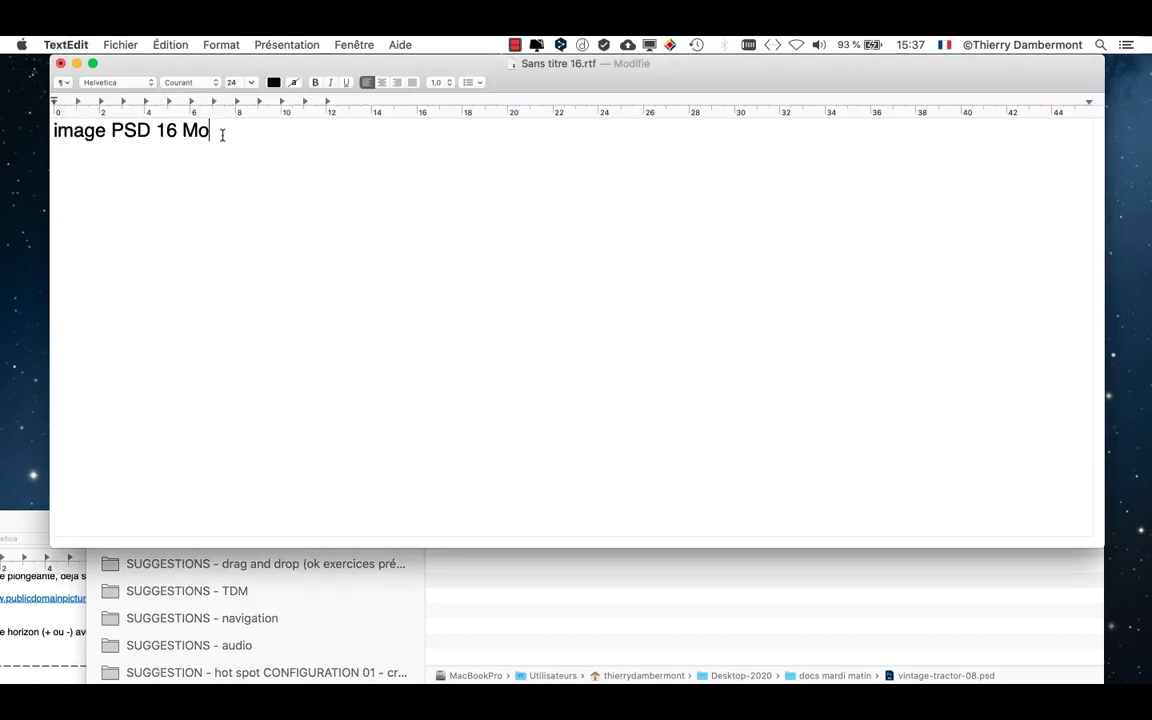
Enlarge the whole "image PSD 16 Mo" line to 36 points
key(super+a)
key(super+plus)
key(super+plus)
key(super+plus)
key(super+plus)
key(super+plus)
key(super+plus)
key(super+plus)
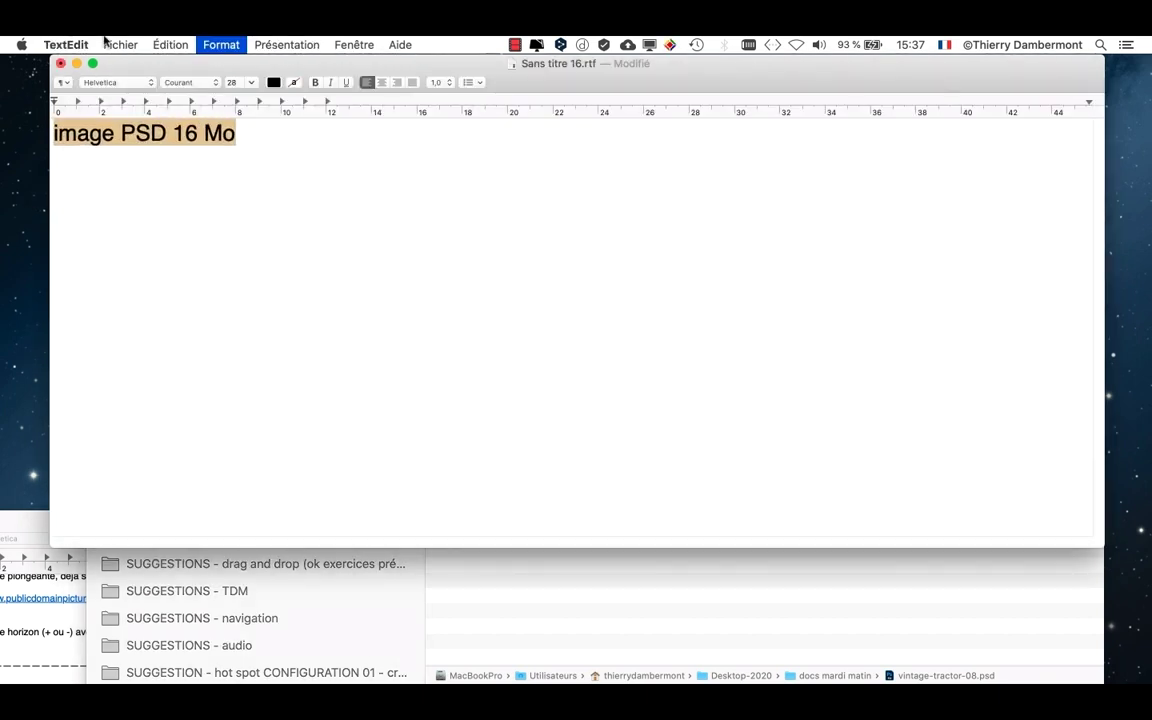
key(super+plus)
key(super+plus)
key(super+plus)
key(super+plus)
key(super+plus)
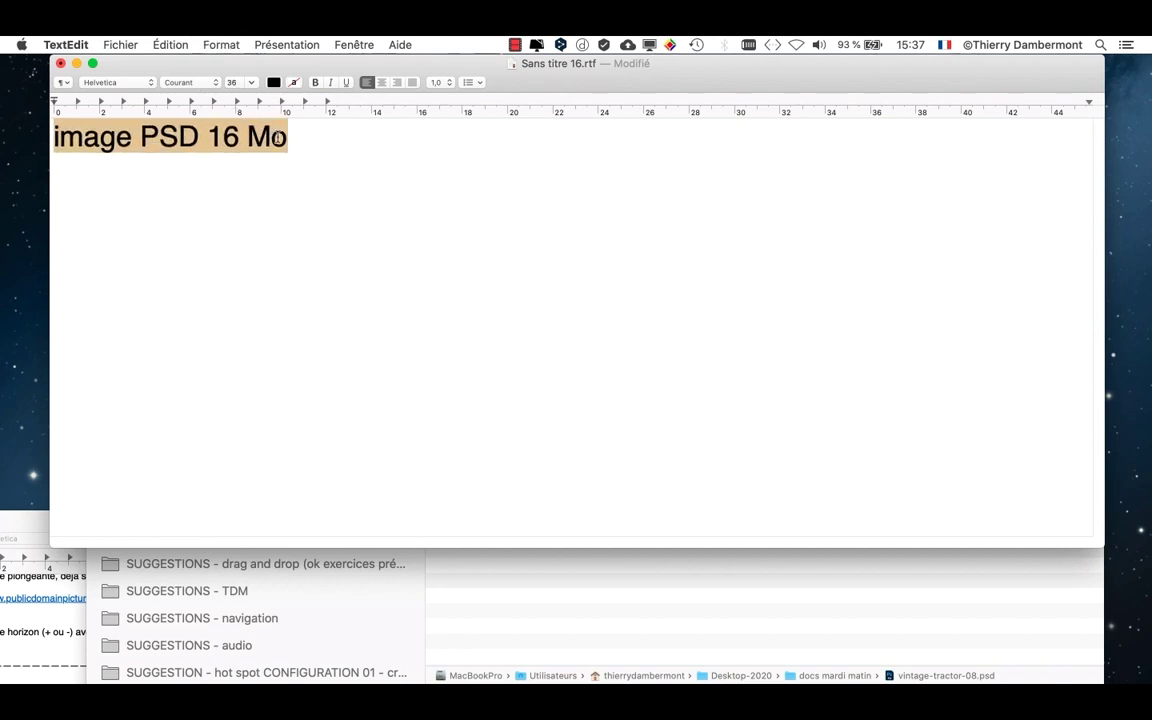
Append "(16 Méga-octets = 16 Megabyte)" to the PSD size note and start a new line below it
click(301, 147)
text(()
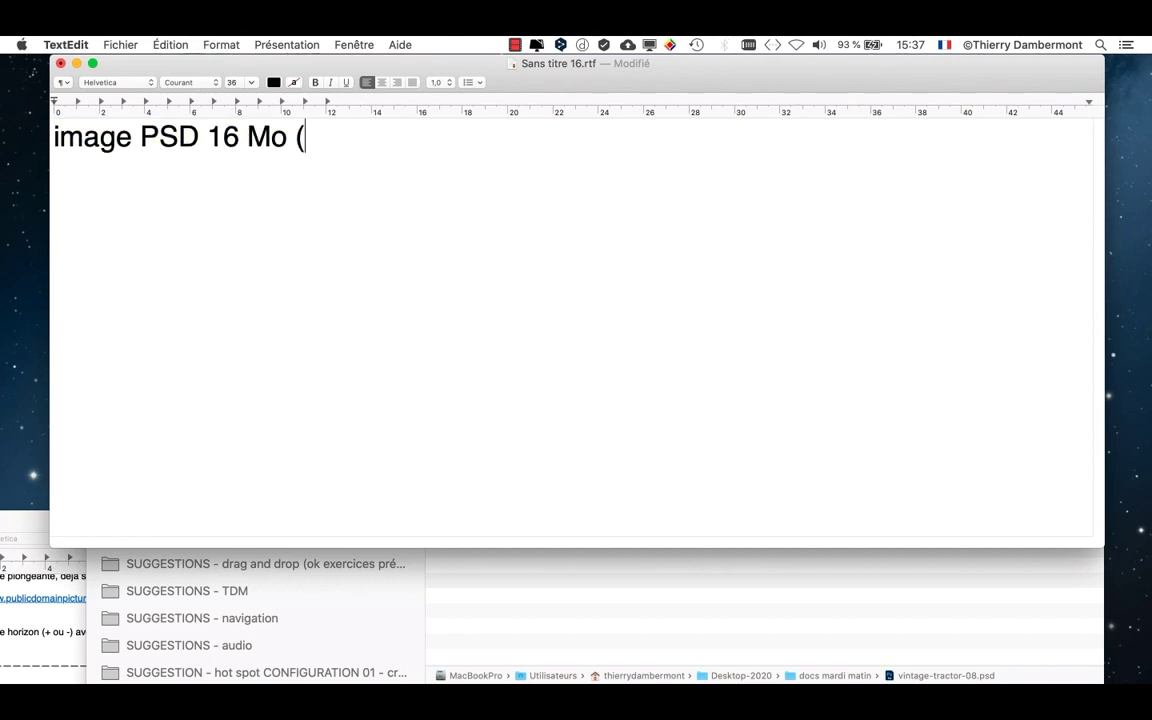
text(16 M)
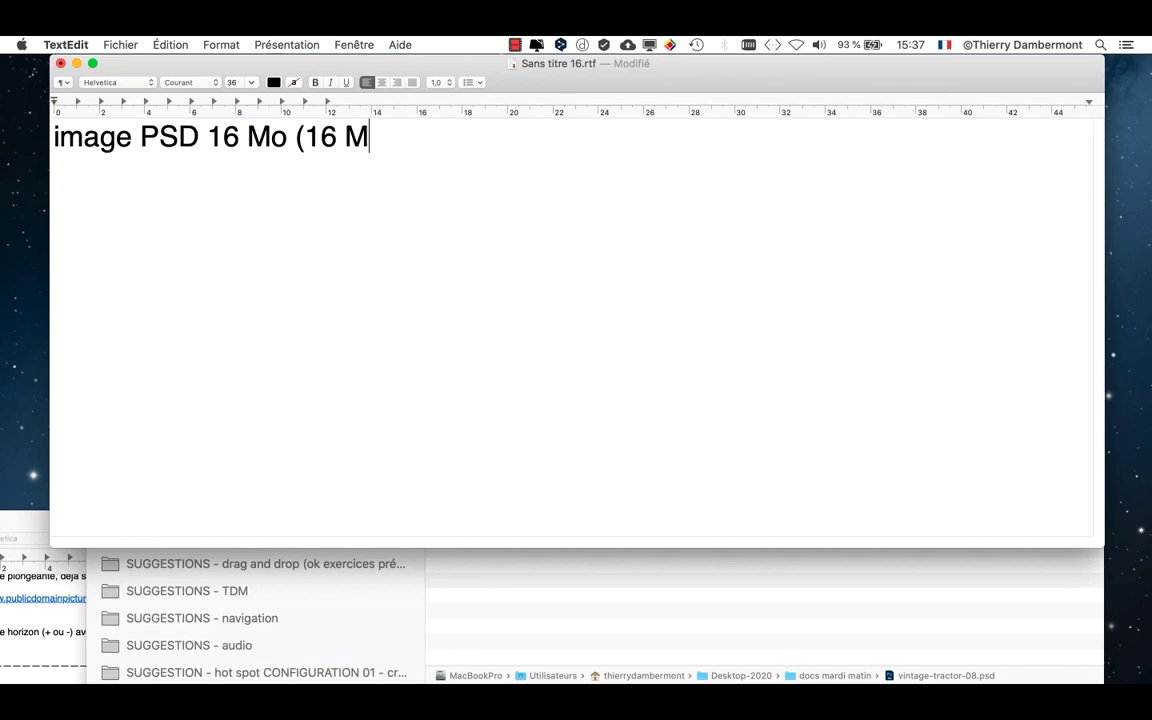
text(éga-octets)
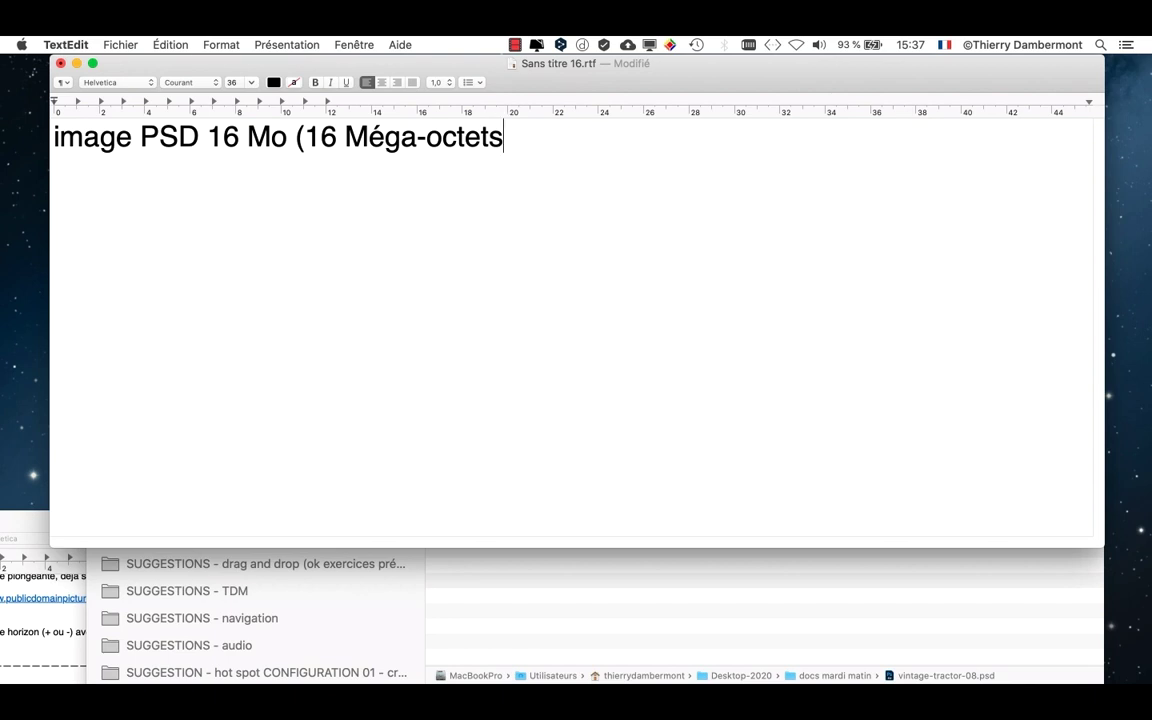
text( = 16 Megab)
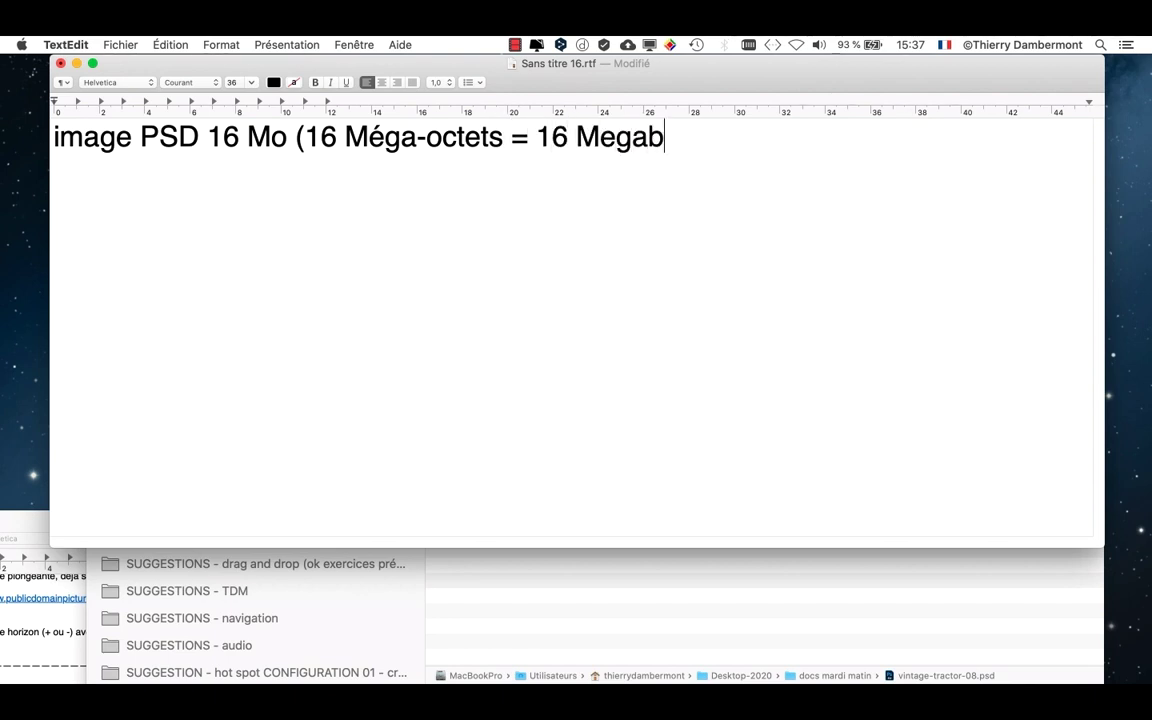
text(yte))
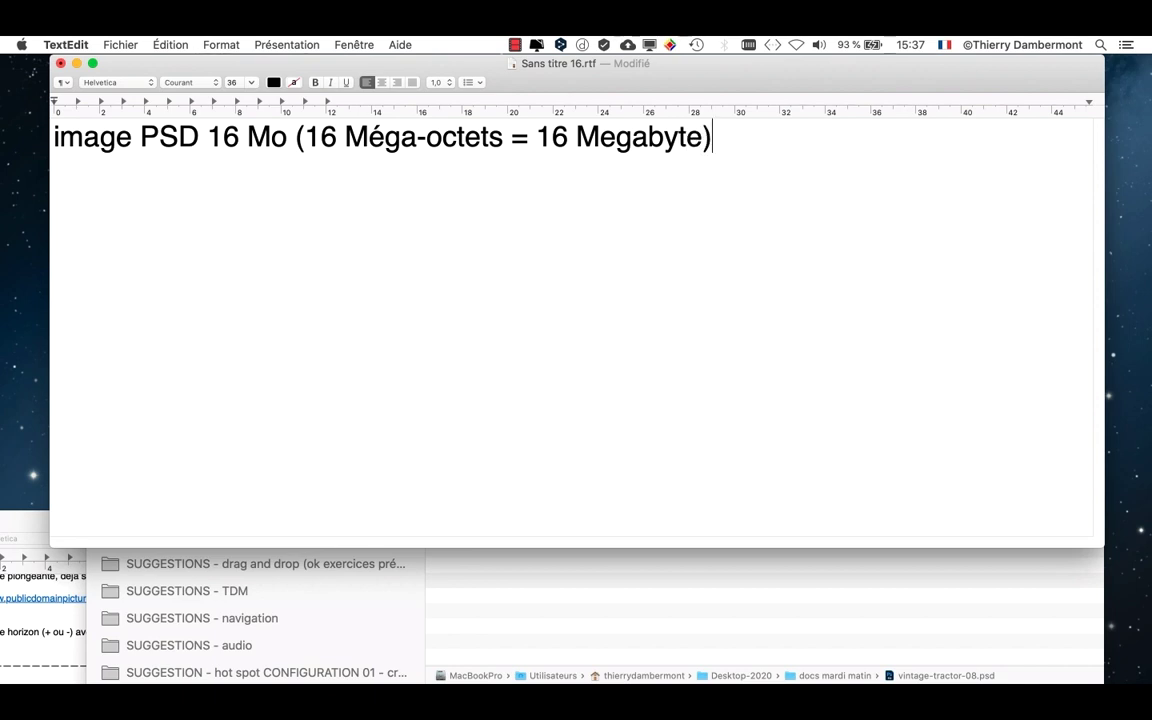
drag(705, 137, 537, 135)
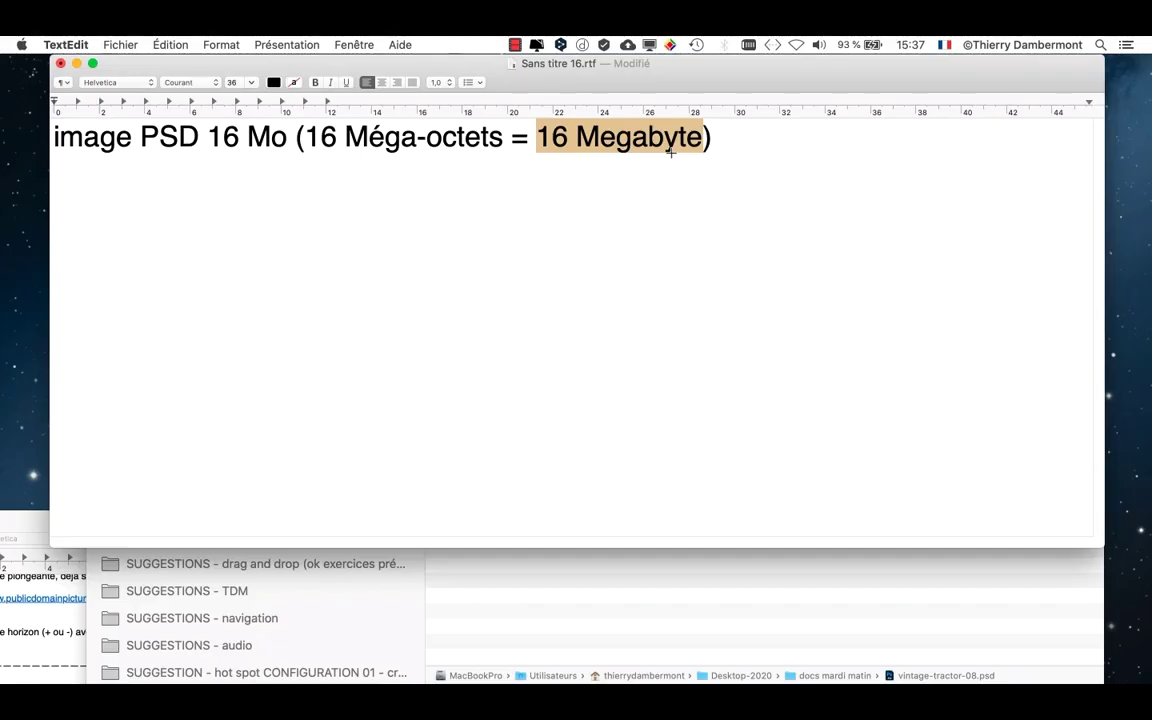
click(644, 137)
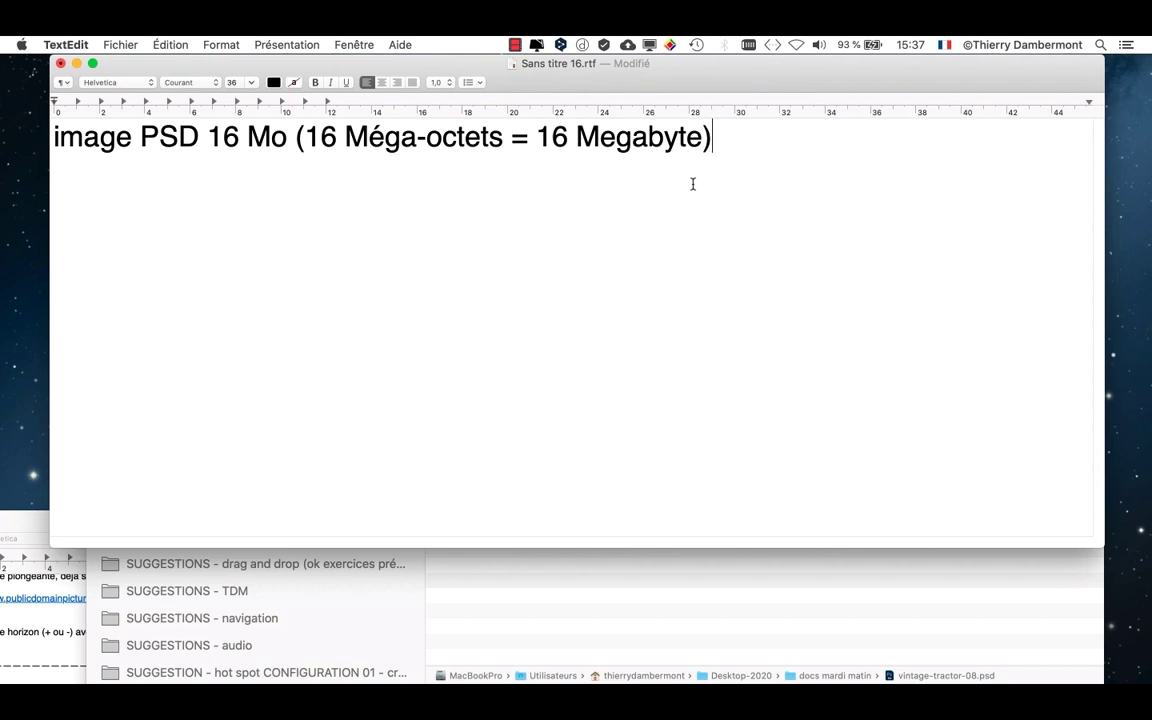
click(692, 184)
key(Return)
Switch to Finder and select fond-degrades-01.psd in the doc mardi apres-midi folder to check its file size
drag(289, 138, 207, 138)
click(200, 170)
click(761, 632)
click(190, 264)
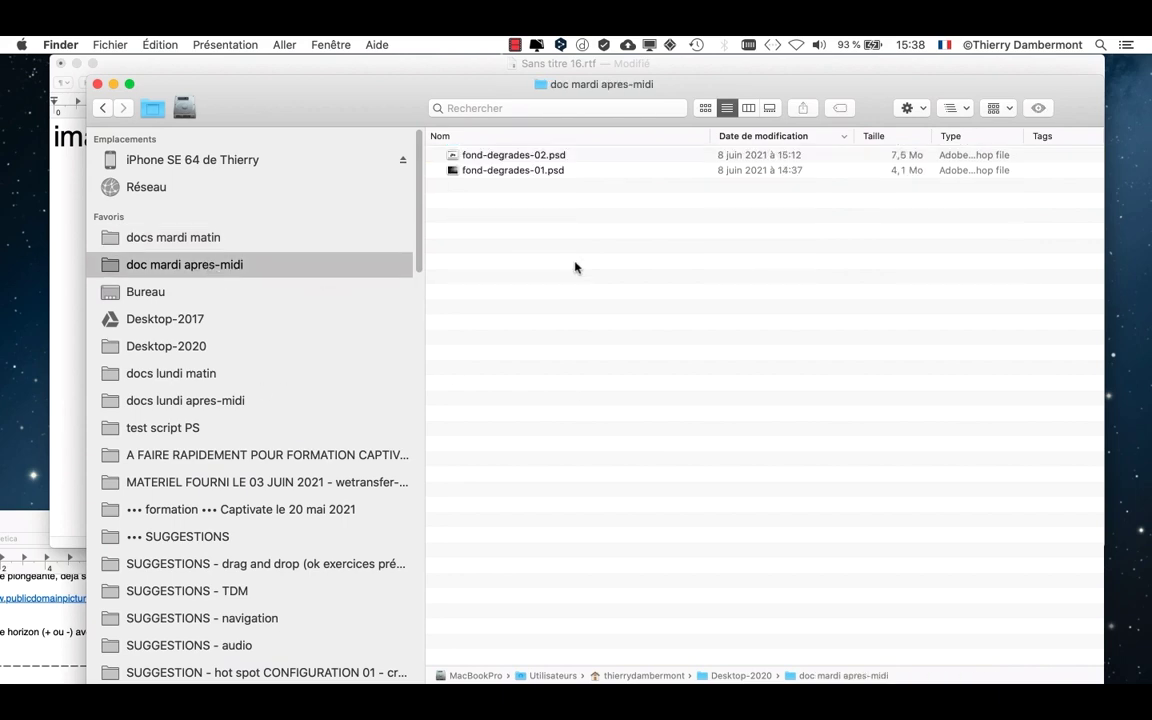
click(467, 170)
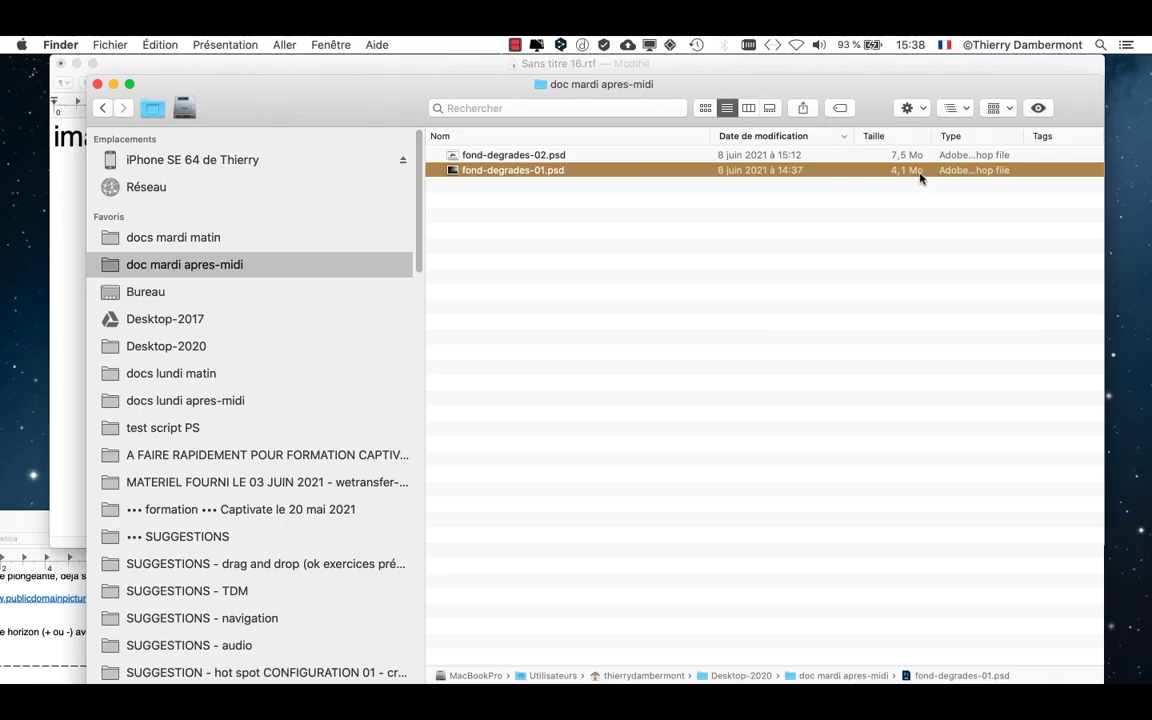
Switch back to TextEdit and add the line "image de fond seule : 4,1 Mo", followed by blank lines
click(55, 195)
text(image )
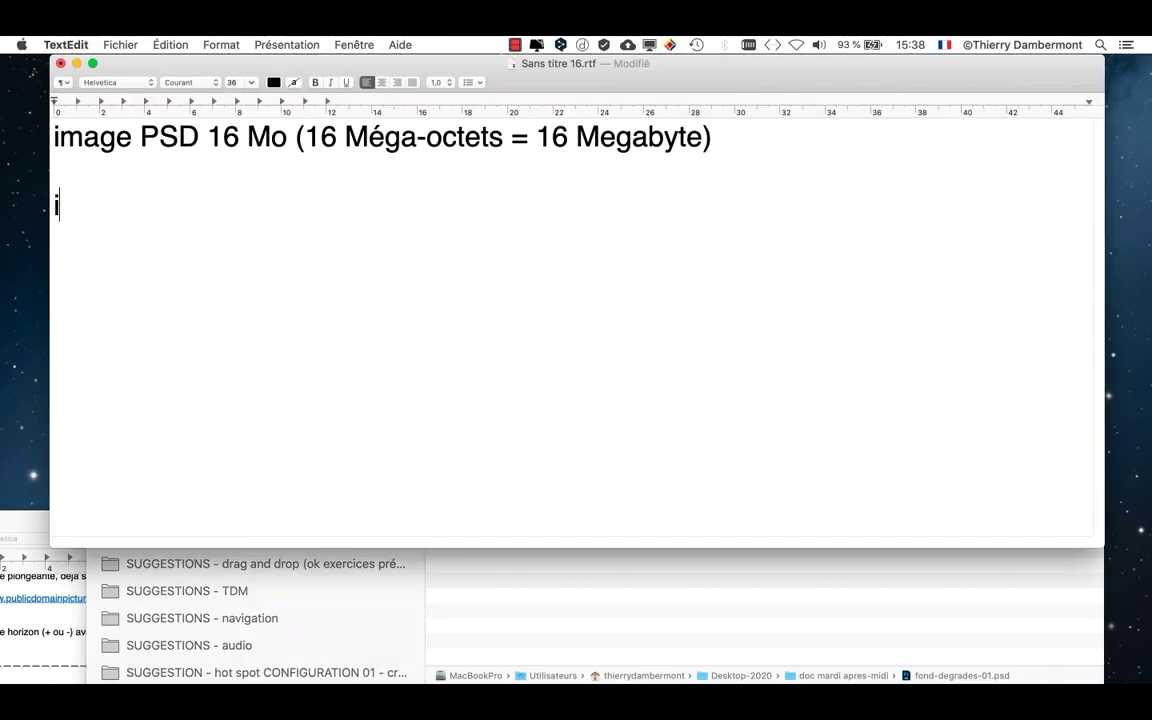
text(de fond seu)
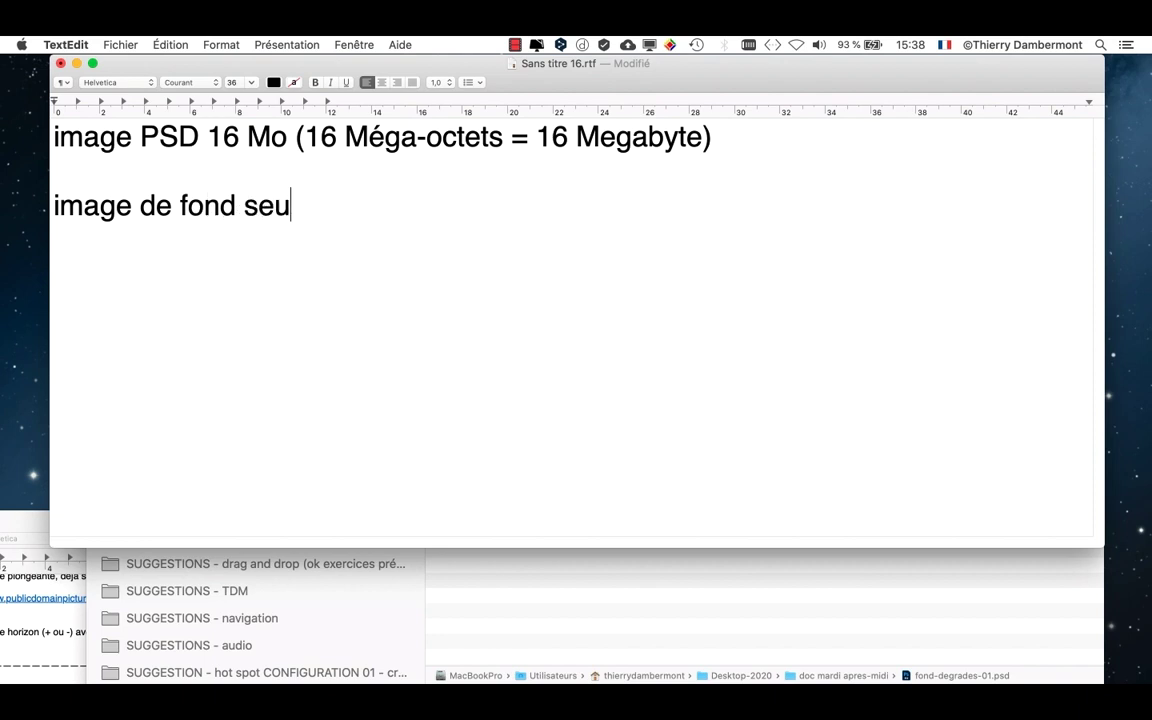
text(le : 4,1 Mo)
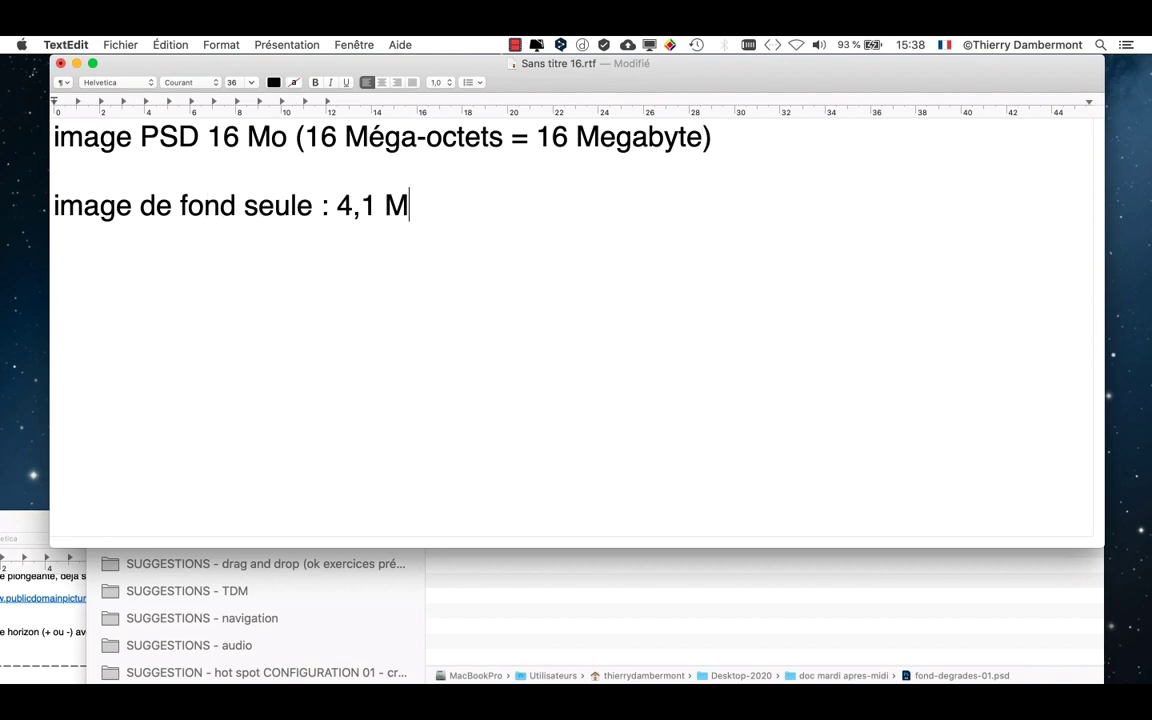
key(Return)
key(Return)
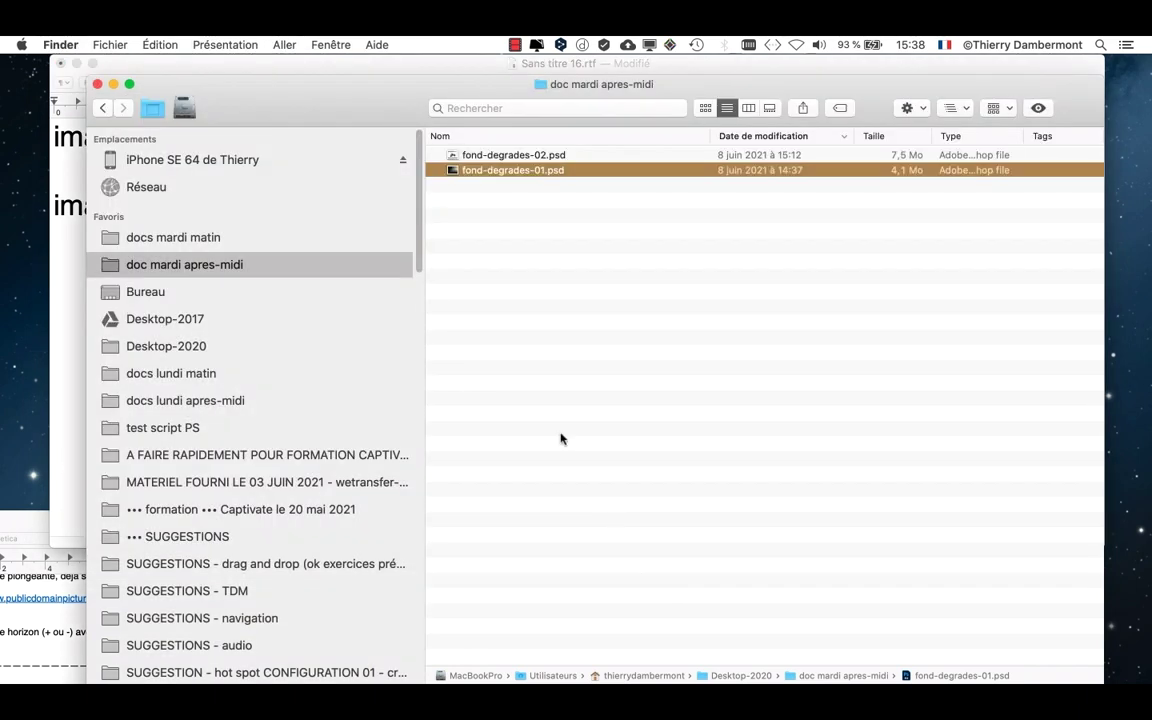
Open fond-degrades-01.psd in Photoshop and place vintage-tractor-08.psd from docs mardi matin as an embedded smart object
click(600, 556)
double_click(587, 172)
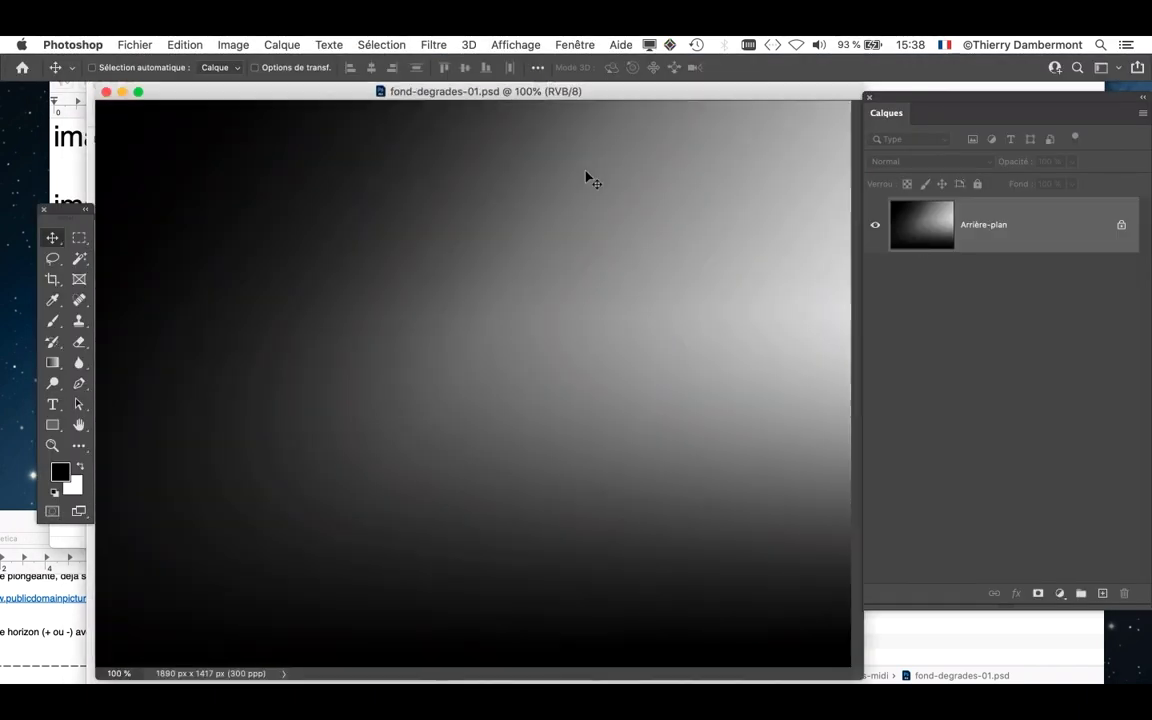
click(135, 44)
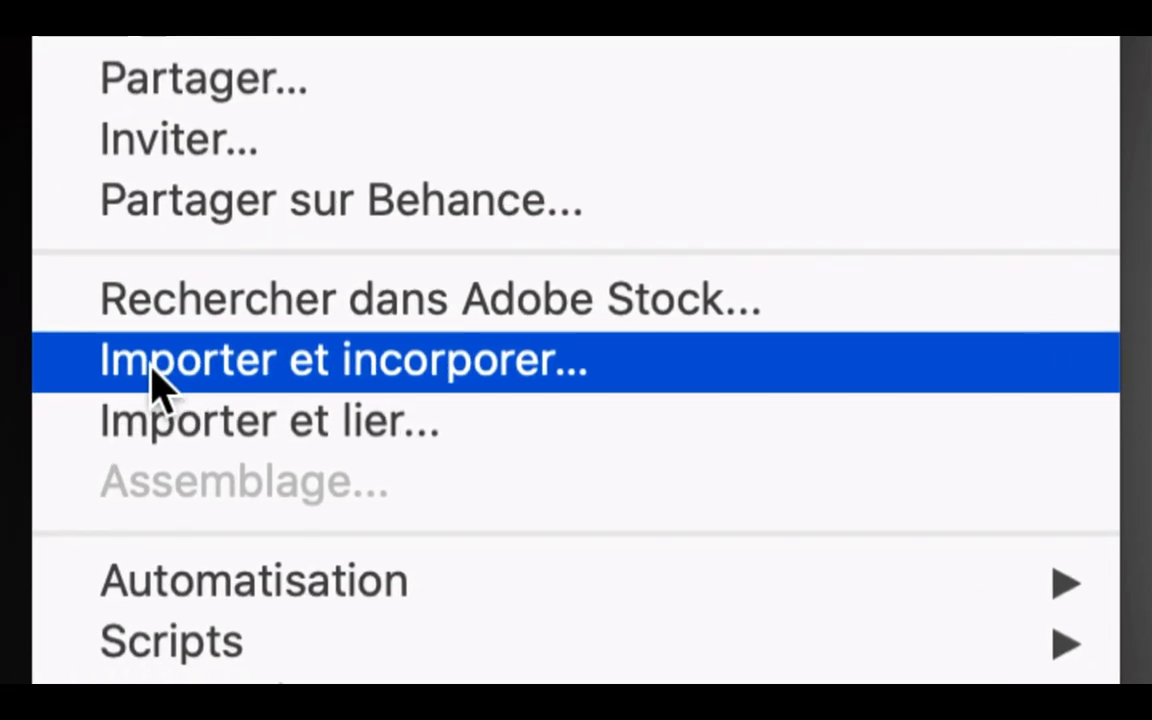
click(149, 370)
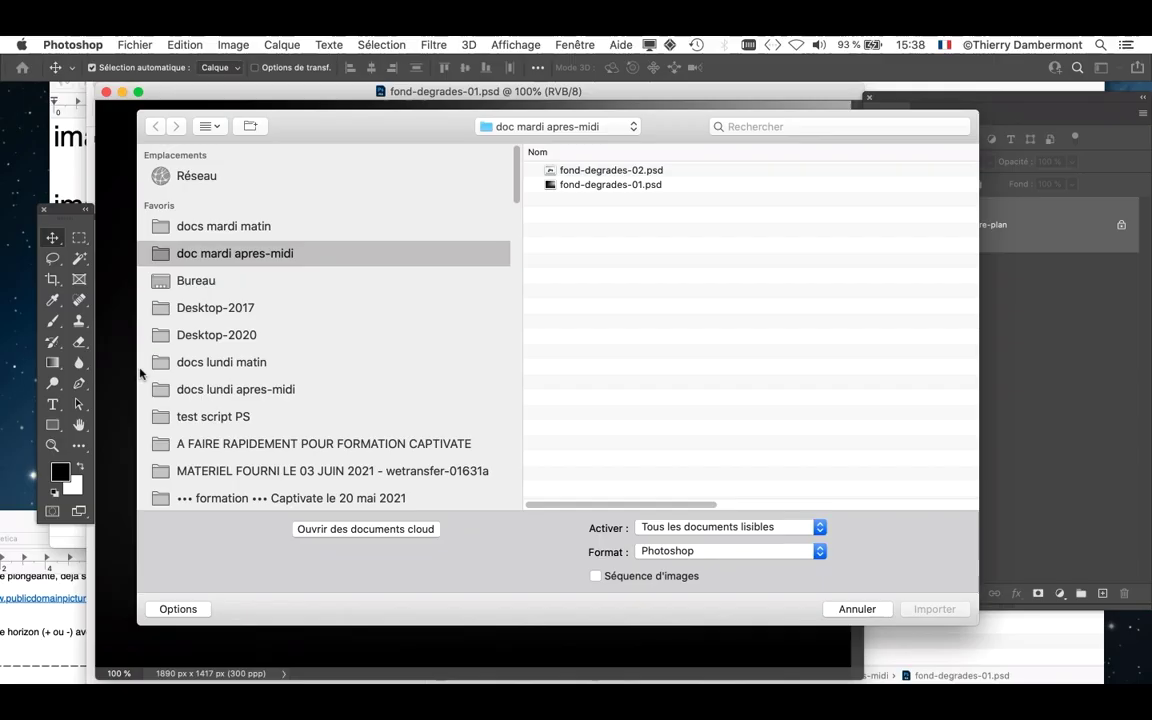
click(303, 228)
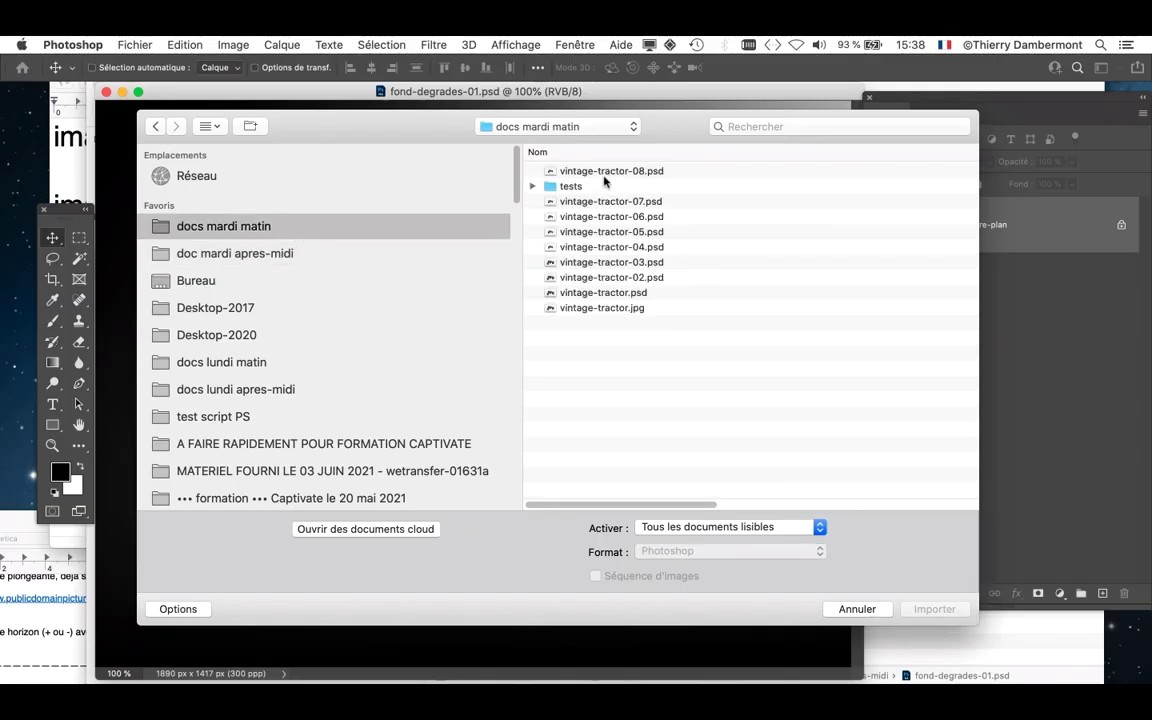
click(727, 173)
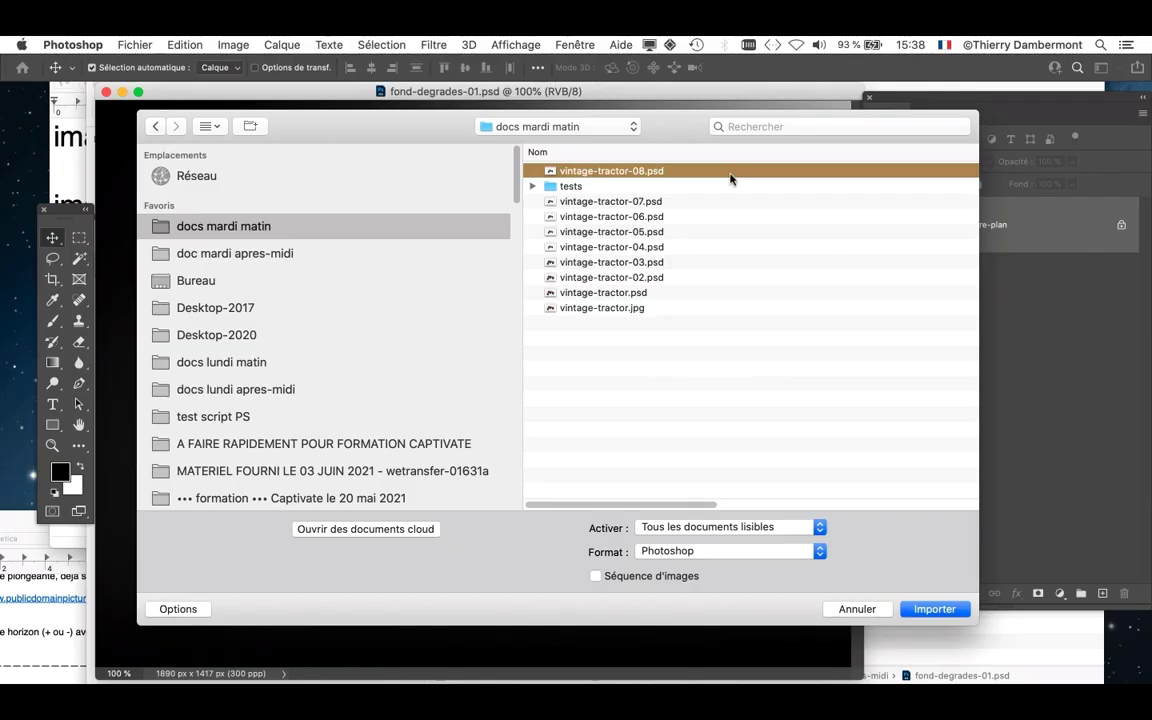
click(934, 608)
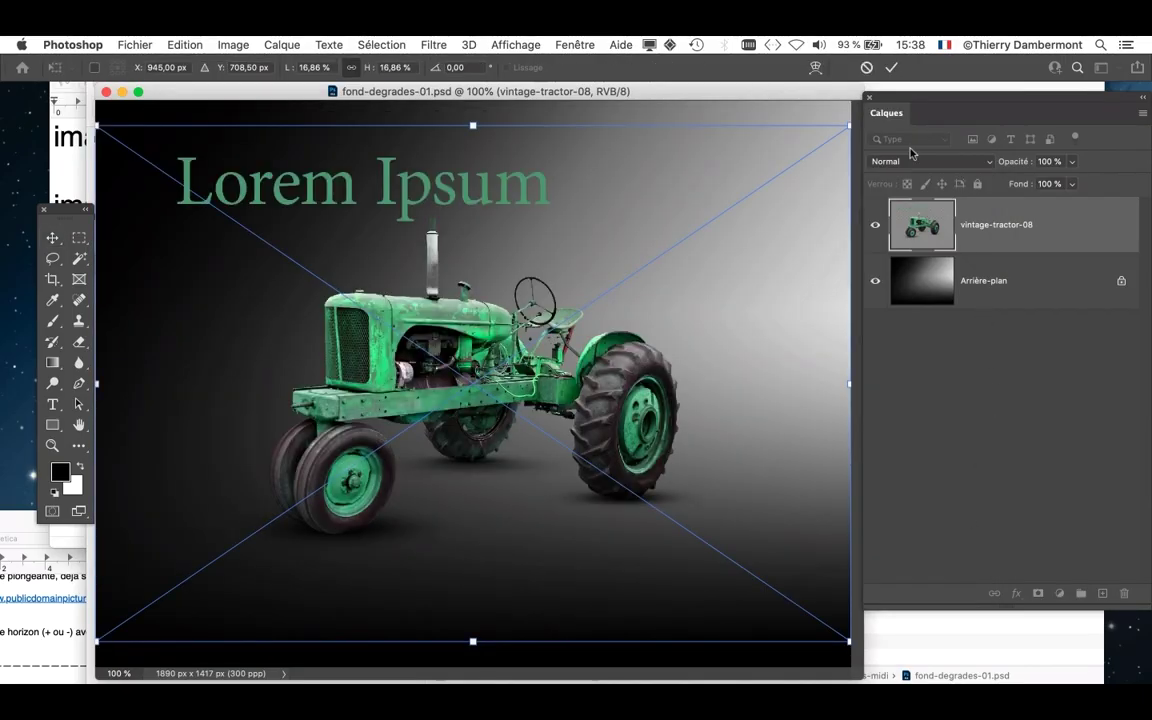
click(895, 68)
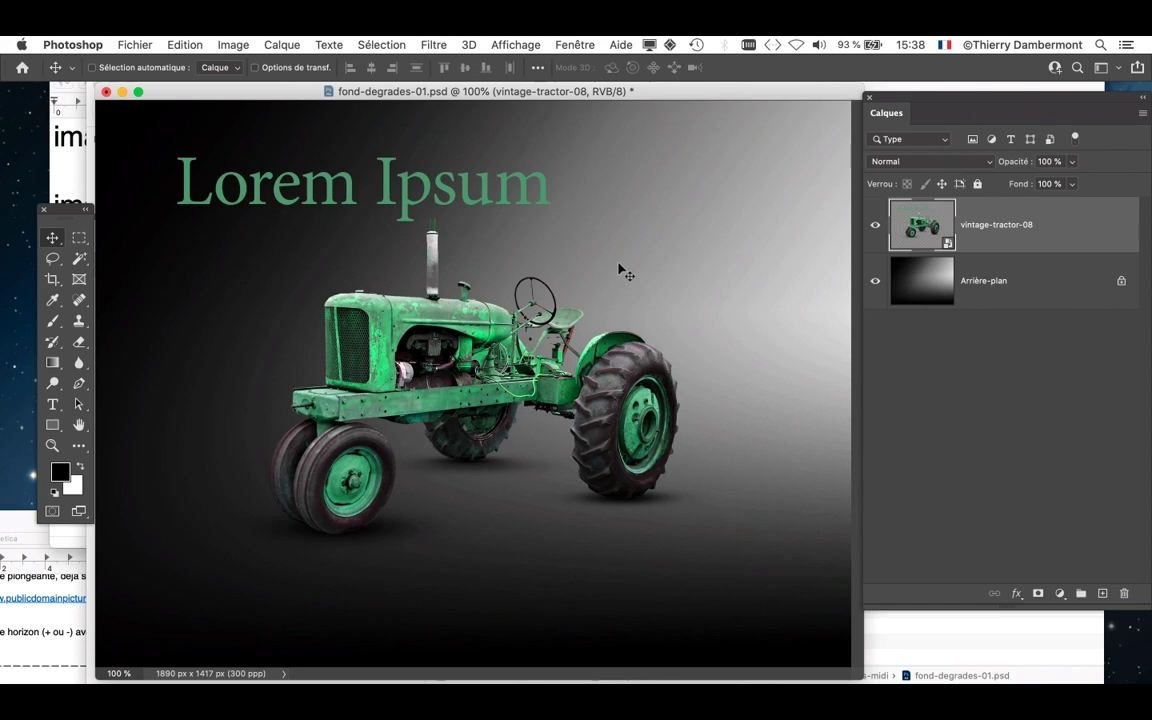
Save the composition on the computer as fond-degrades-avec-psd-incopore.psd in the doc mardi apres-midi folder, in Photoshop format with layers
click(150, 43)
click(200, 225)
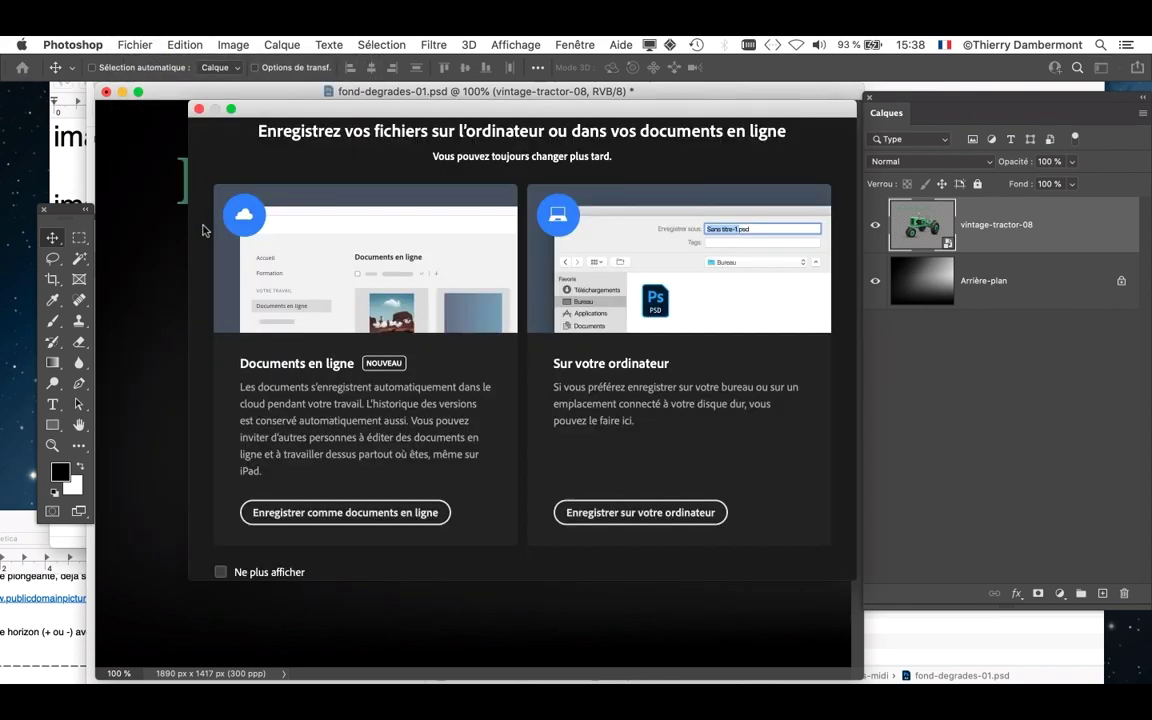
click(703, 513)
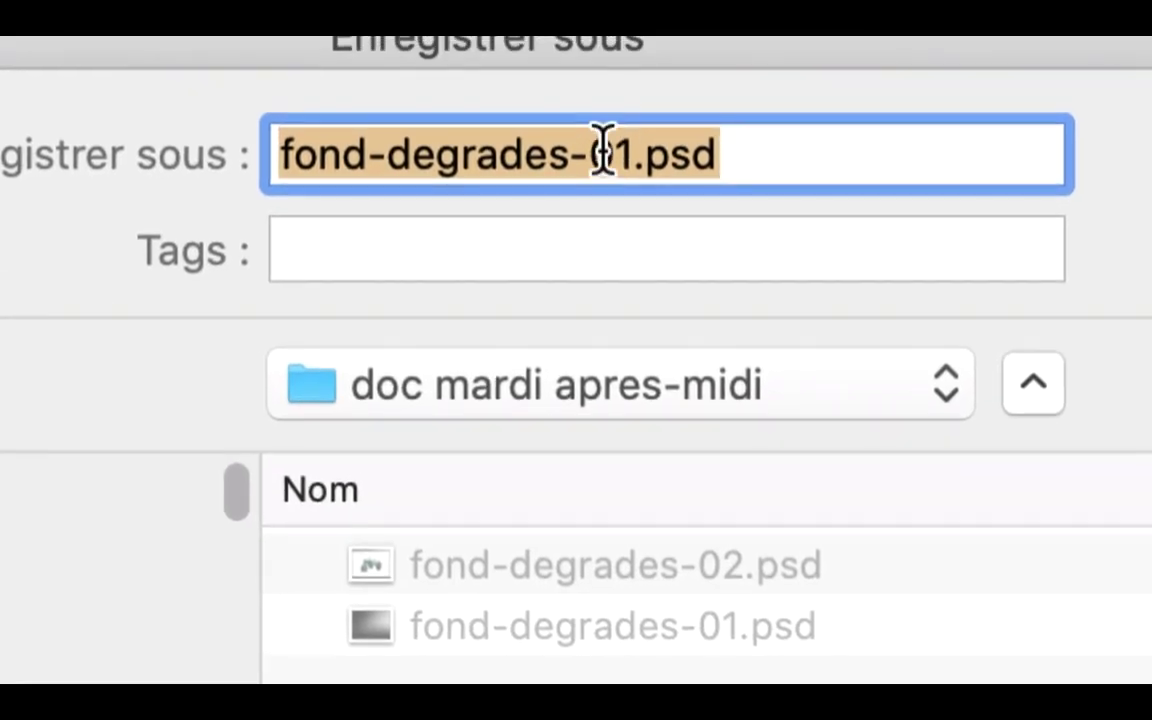
click(609, 150)
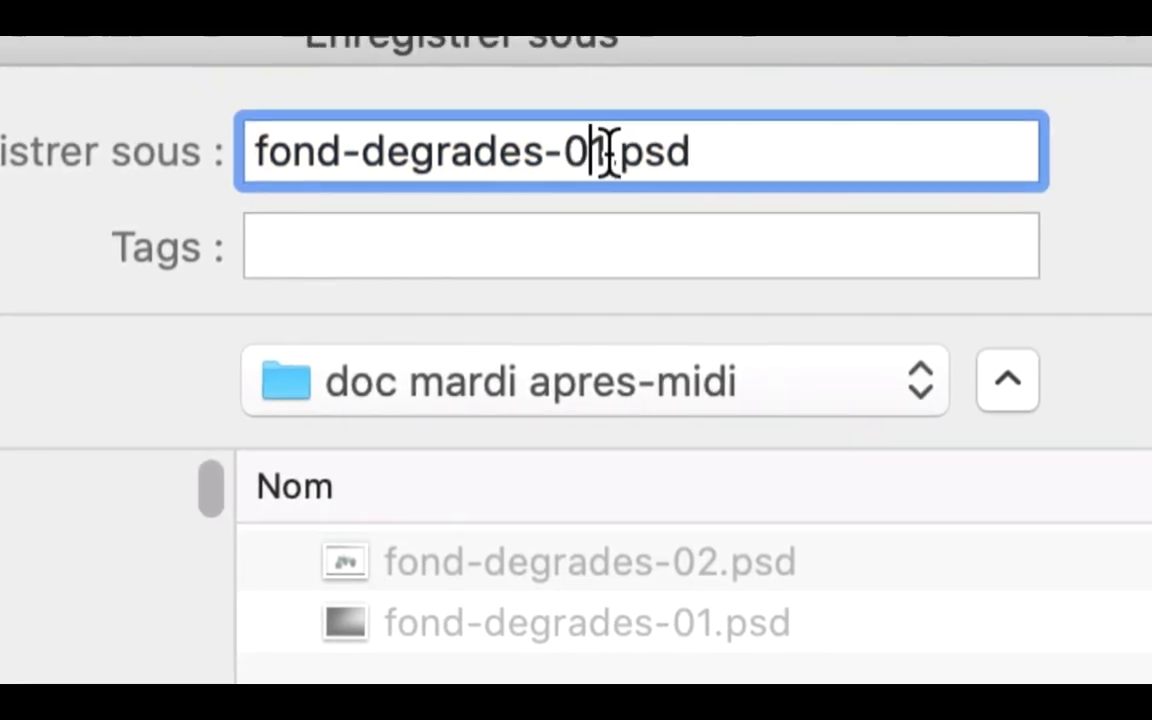
double_click(609, 150)
text(-a)
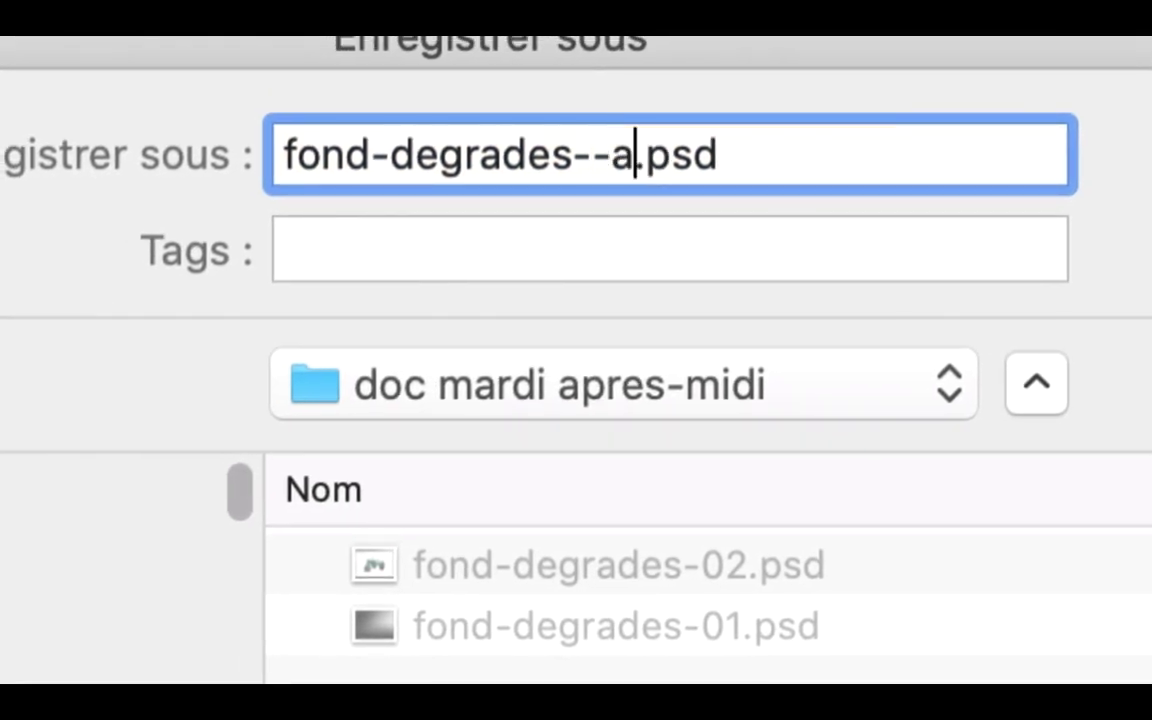
text(vec-ps)
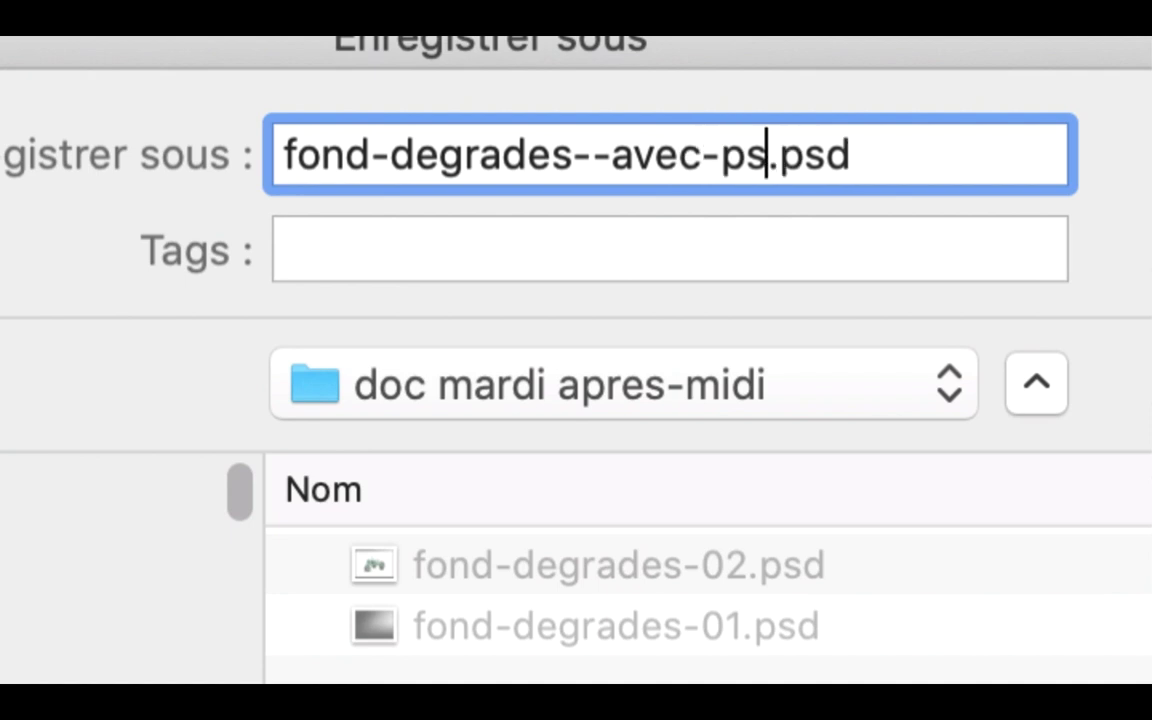
text(d-incopr)
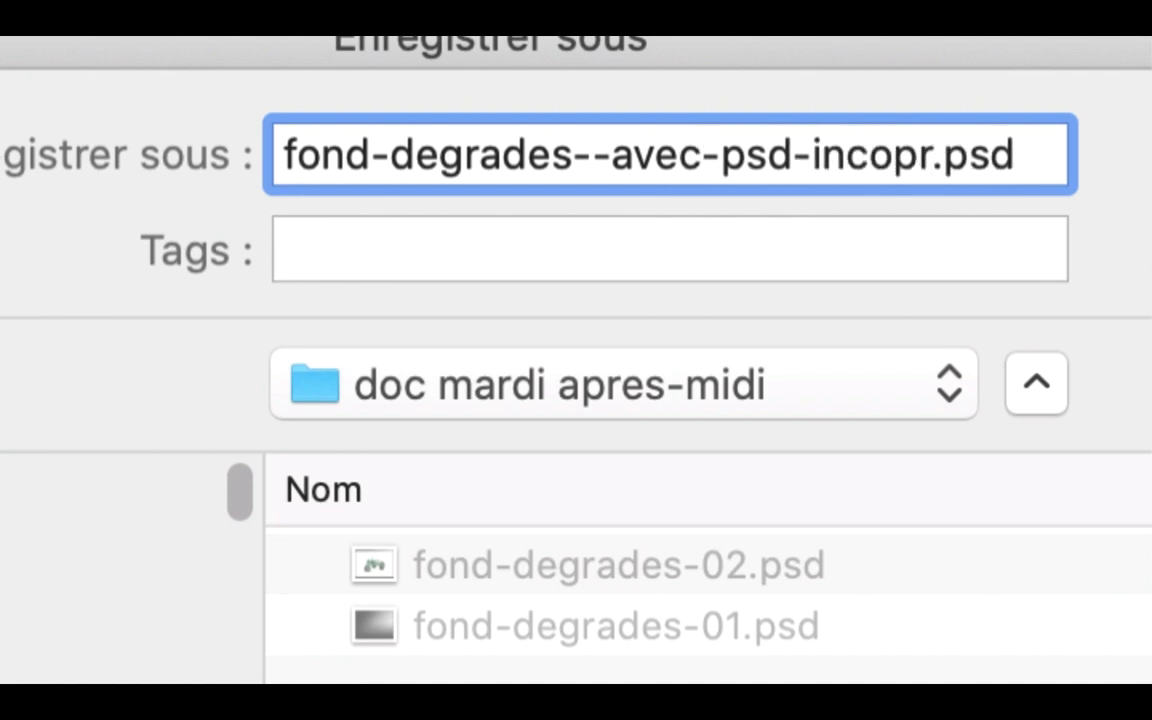
key(BackSpace)
text(ore)
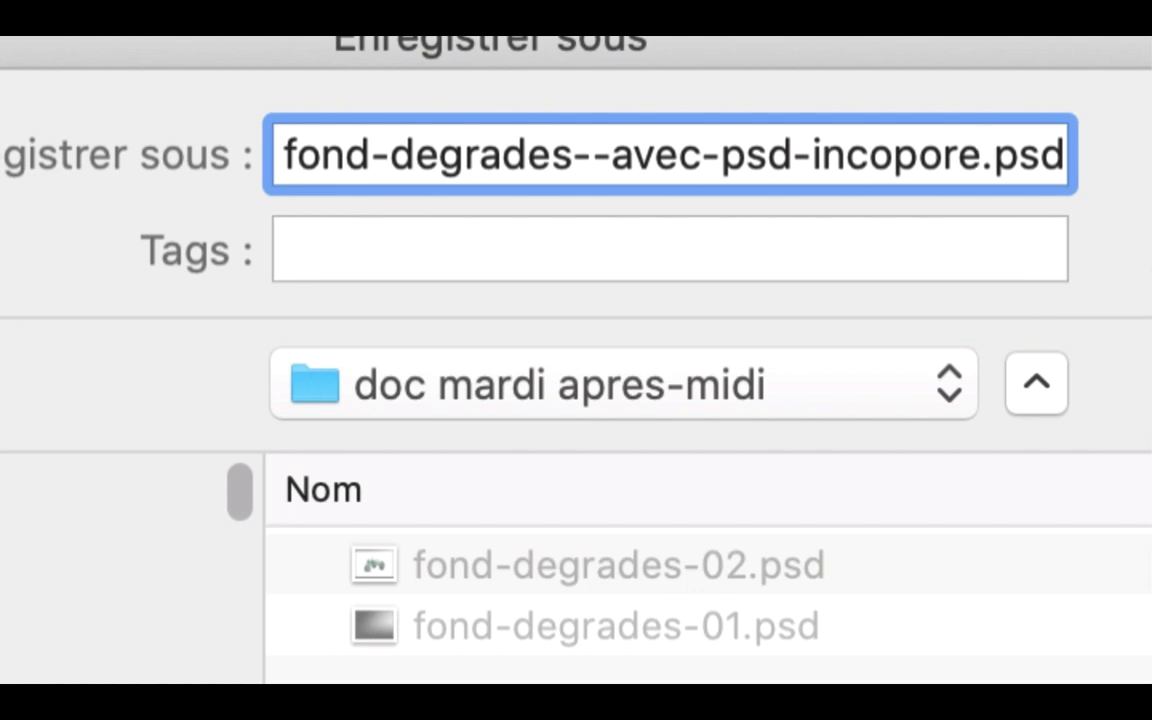
click(591, 155)
key(BackSpace)
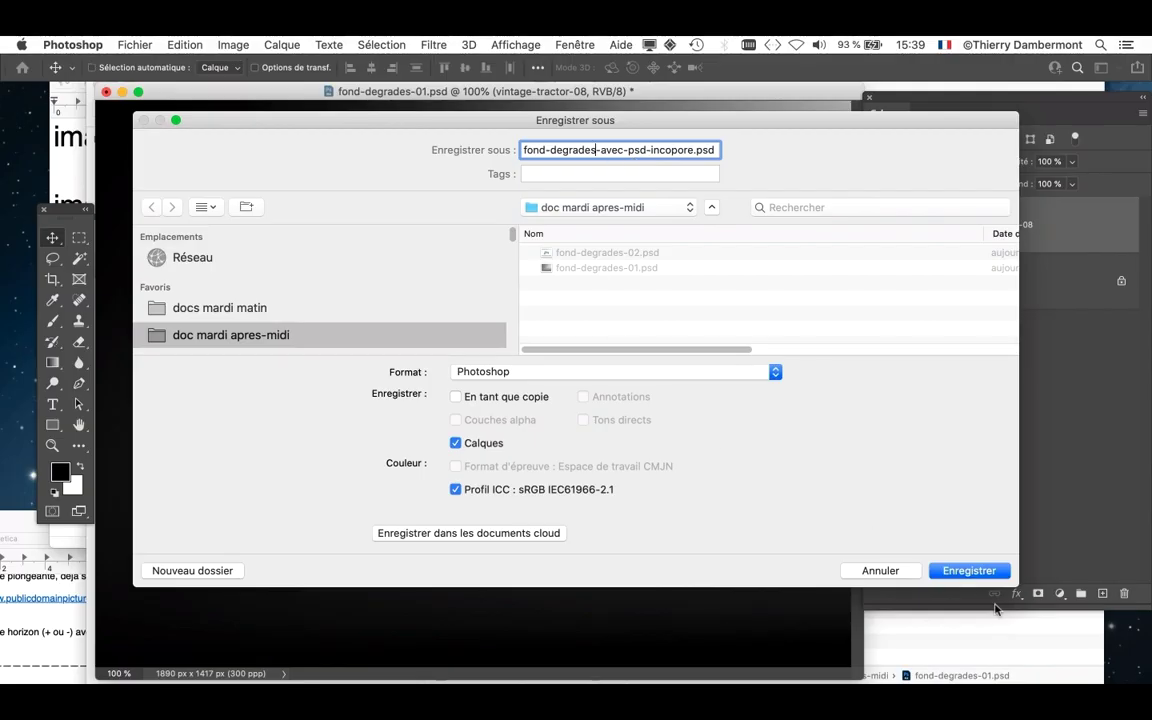
click(996, 571)
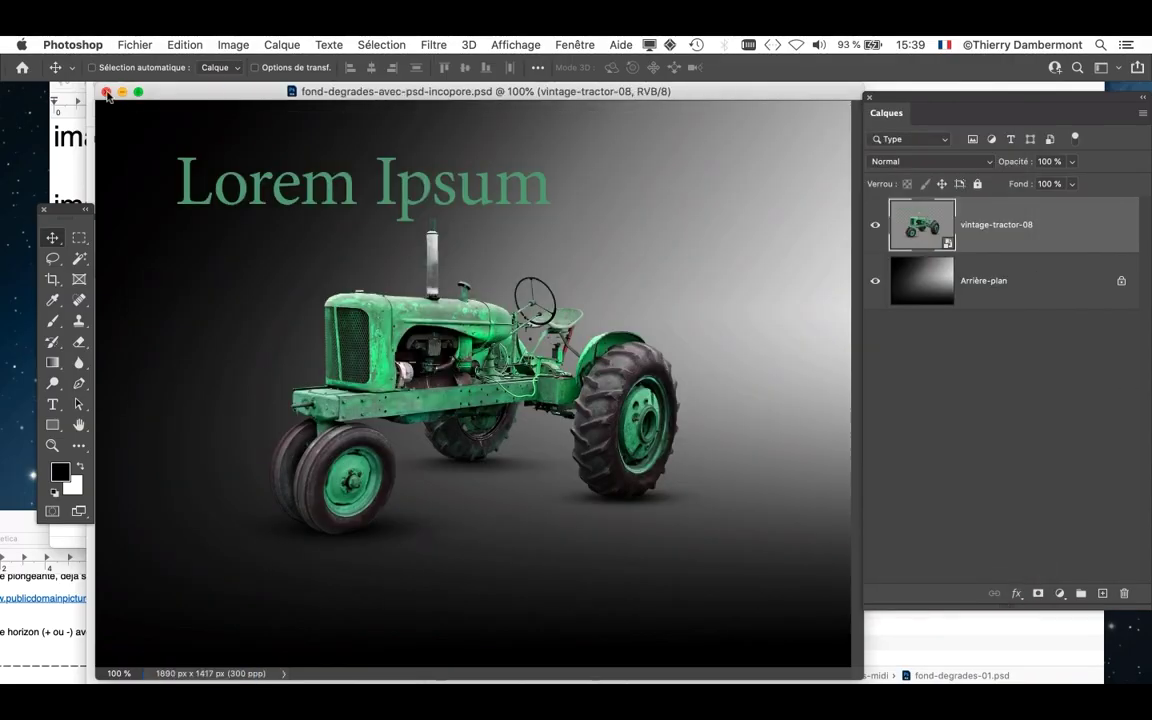
Close the document and select fond-degrades-avec-psd-incopore.psd in Finder to check its file size
click(107, 92)
click(573, 224)
click(630, 157)
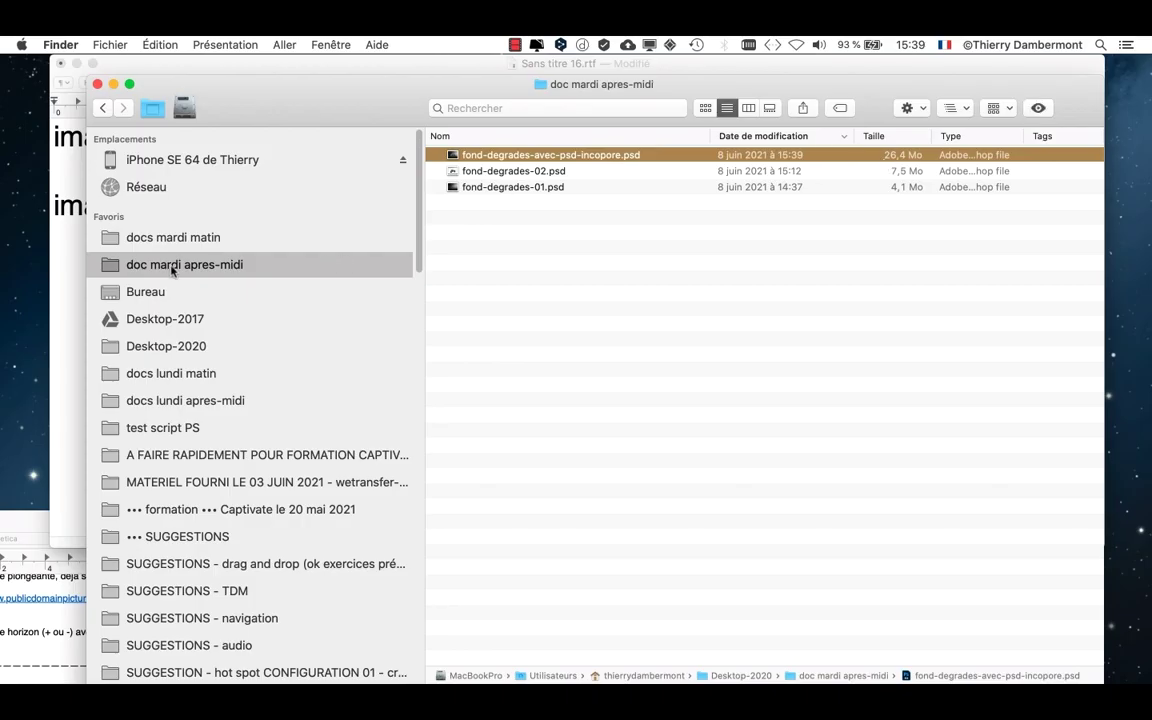
Switch to TextEdit and duplicate the line "image de fond seule : 4,1 Mo" below itself, leaving one blank line between
click(57, 260)
drag(357, 242, 15, 224)
key(super+c)
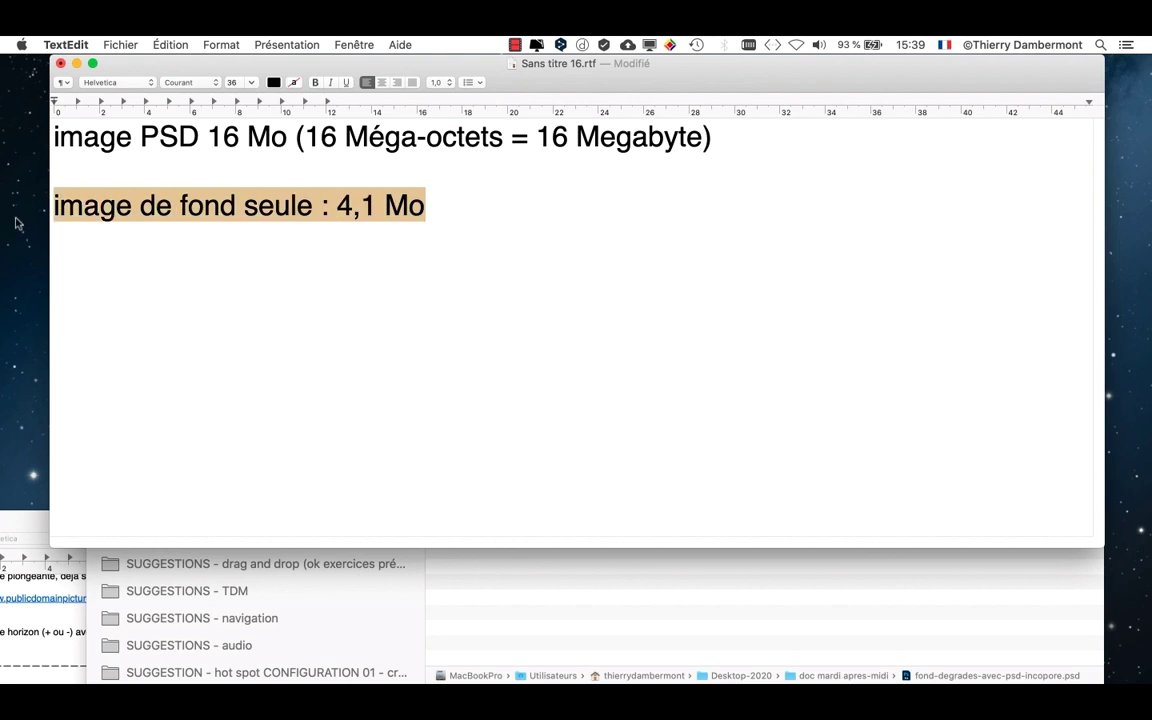
click(117, 286)
key(super+v)
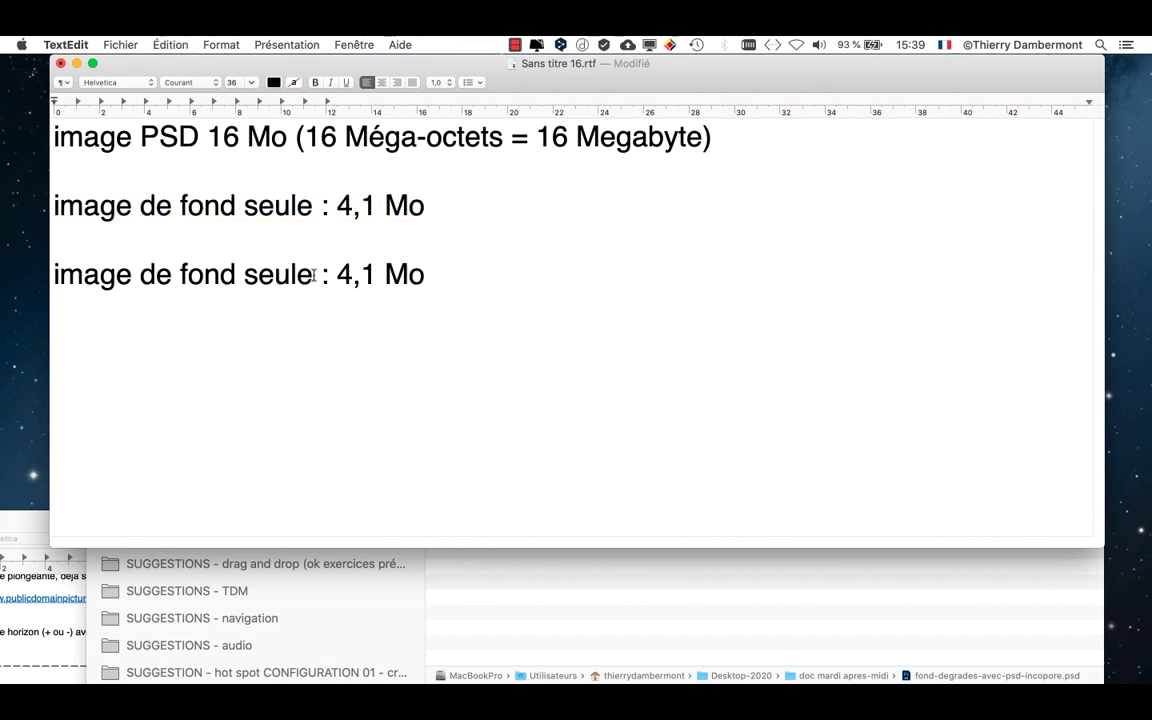
Edit the duplicated line to read "image de fond avec PSD incorporé : 26,4 Mo"
drag(313, 274, 248, 274)
text(avec PSD inc)
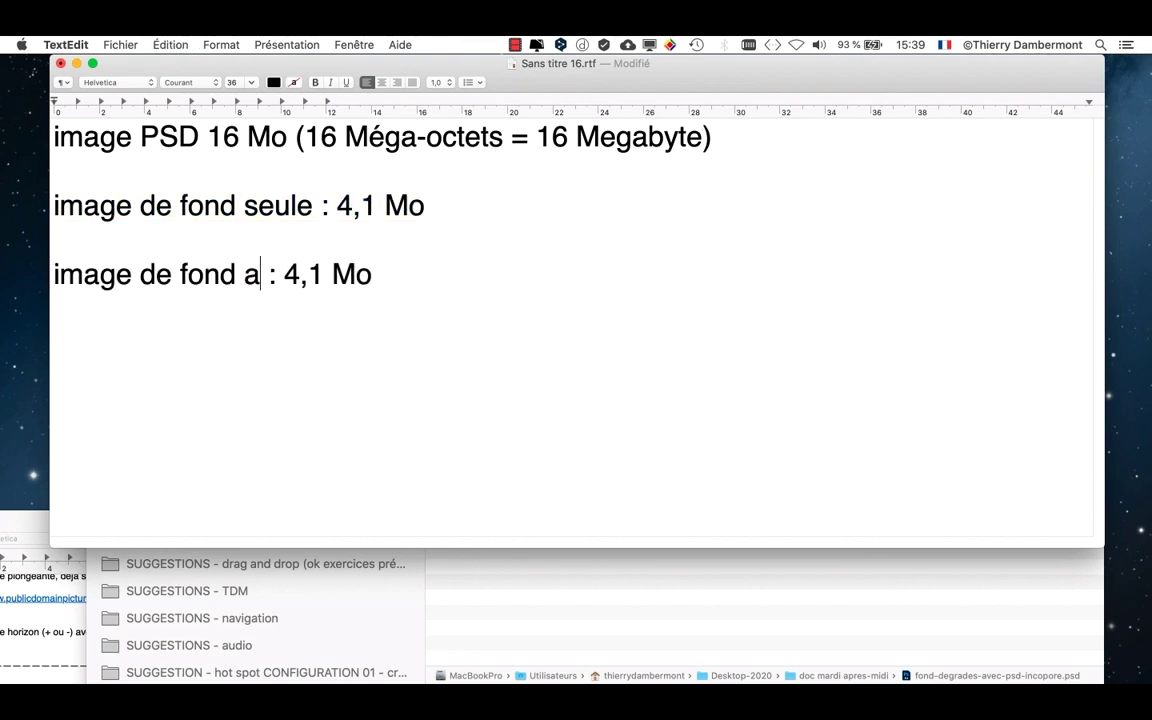
text(orp)
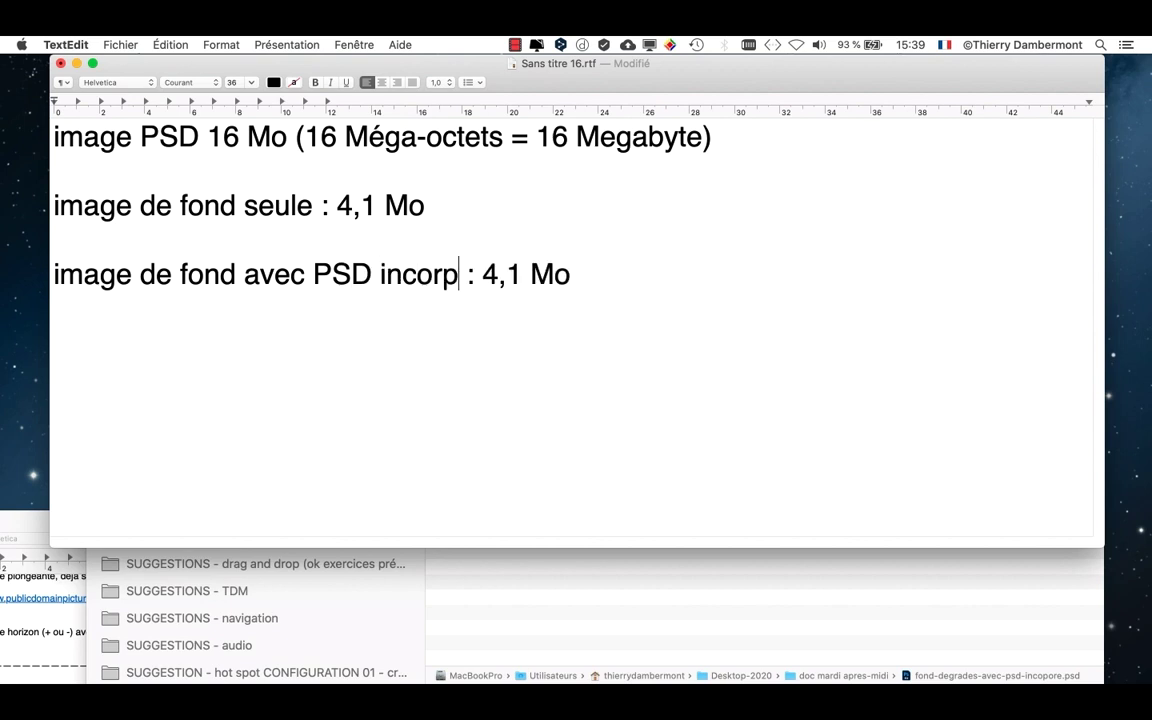
key(BackSpace)
text(poré)
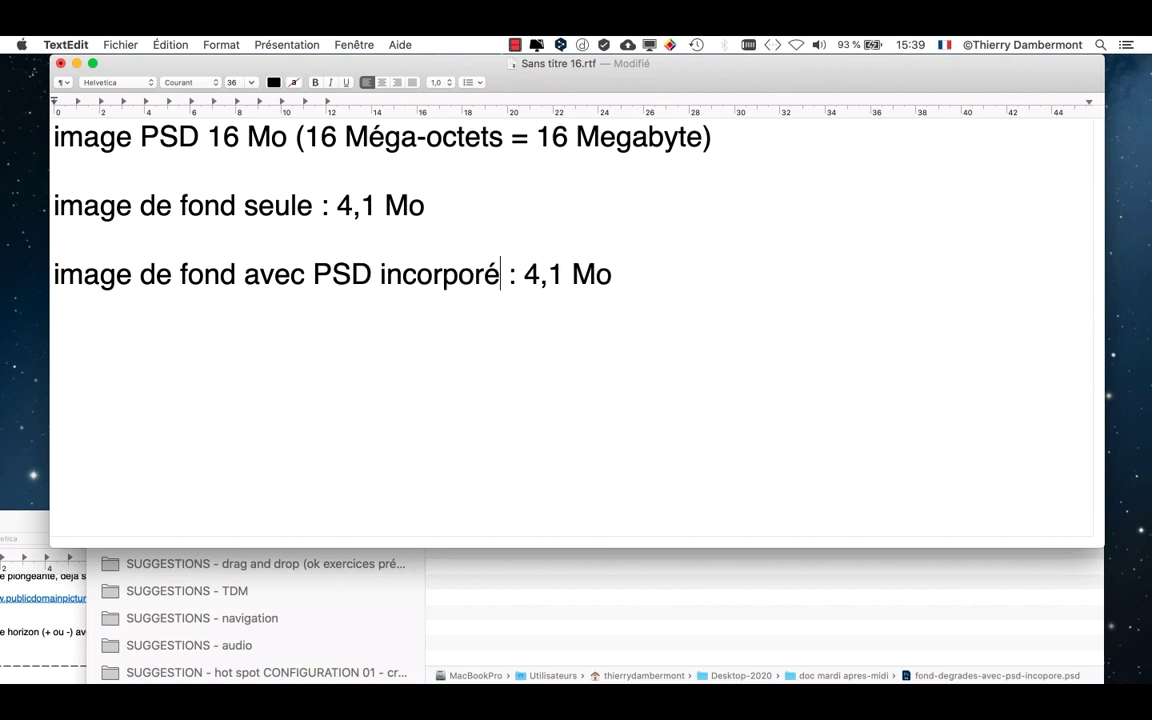
drag(565, 275, 527, 275)
text(26,4)
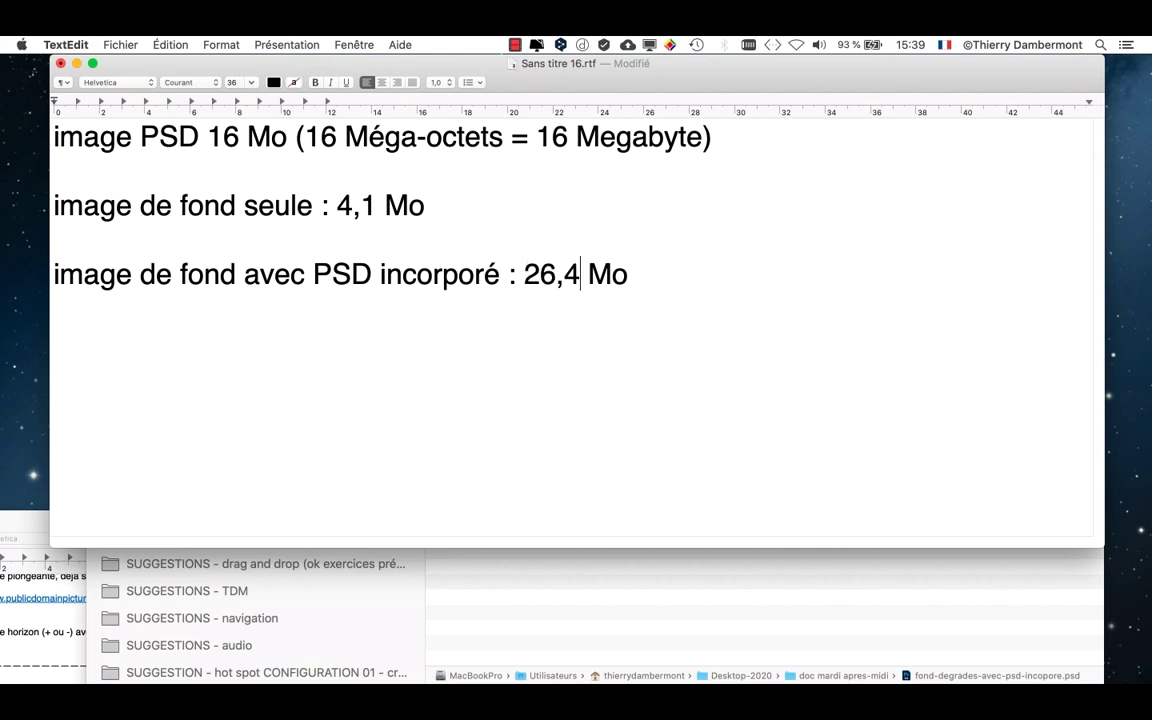
key(super+s)
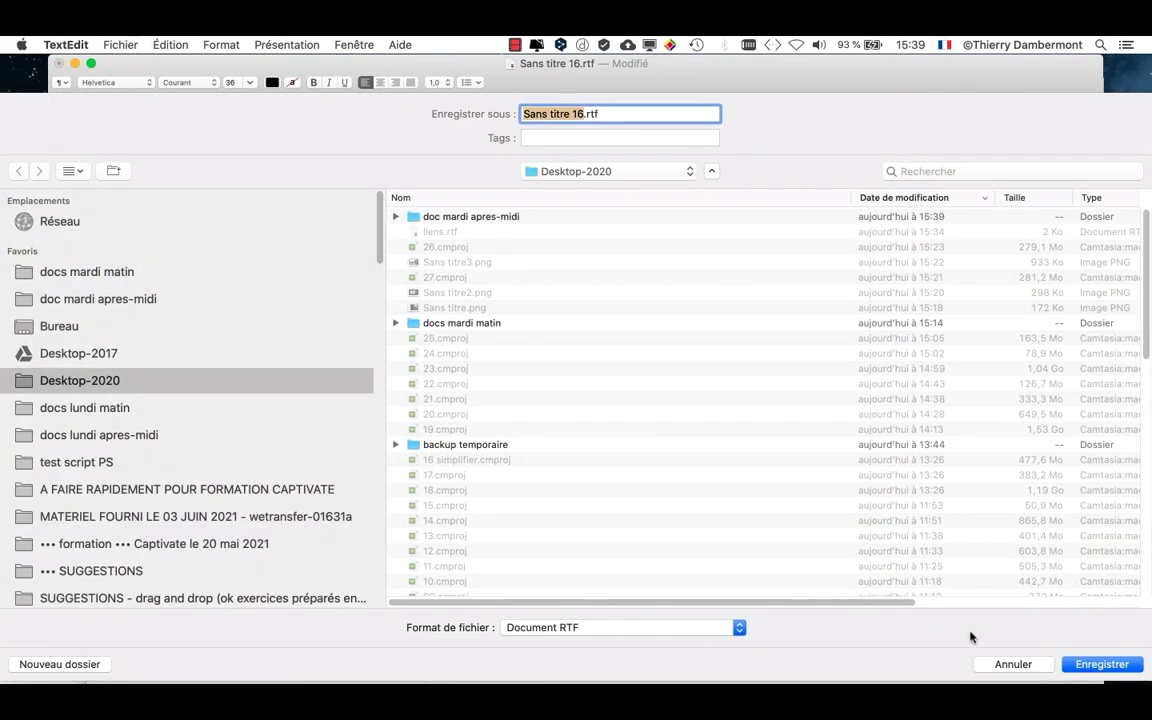
click(1016, 658)
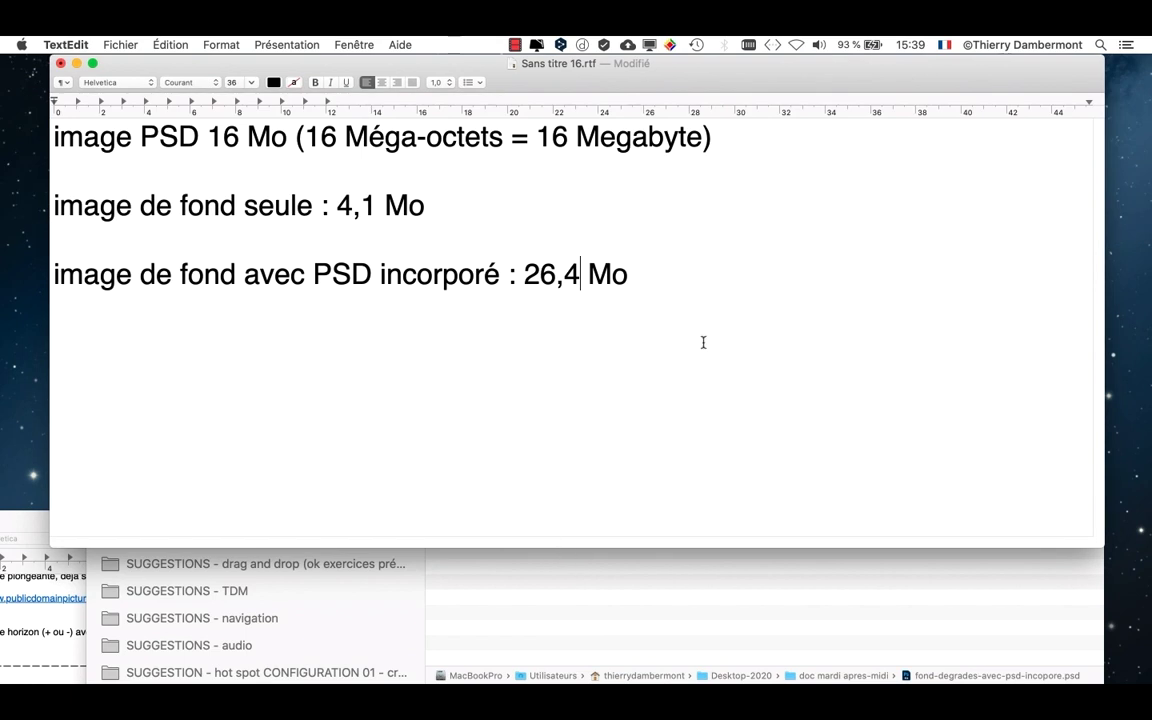
Switch to Finder and open fond-degrades-01.psd from the doc mardi apres-midi folder in Photoshop
key(super+Tab)
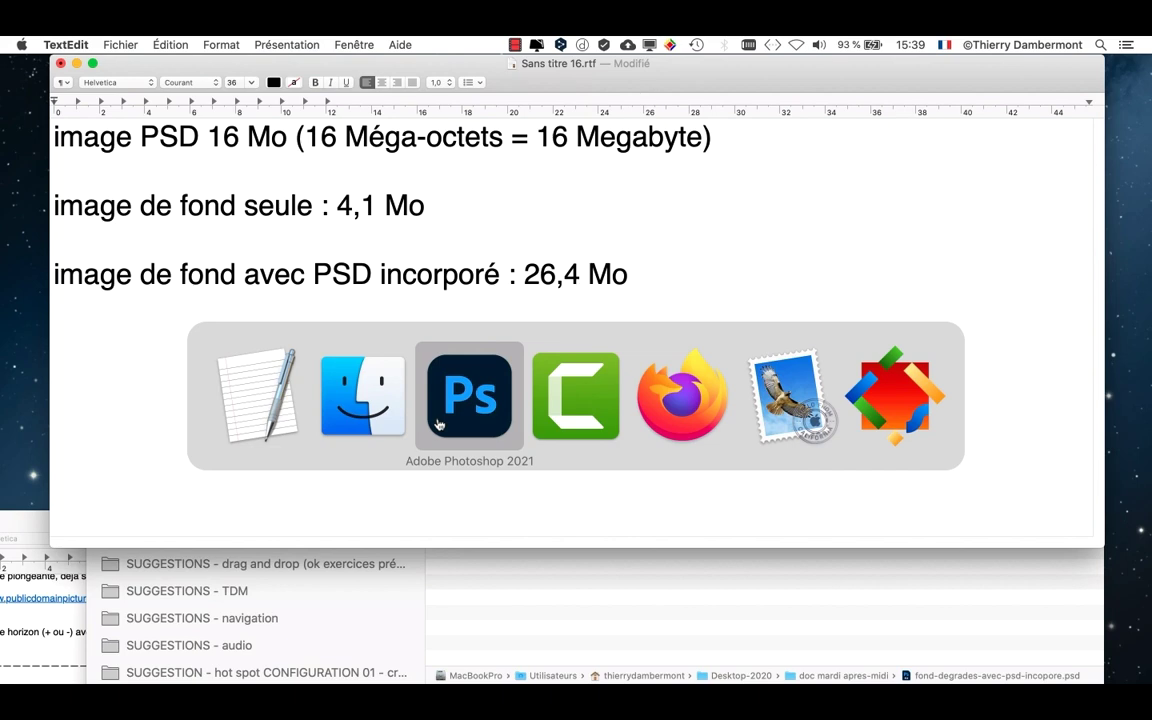
click(437, 424)
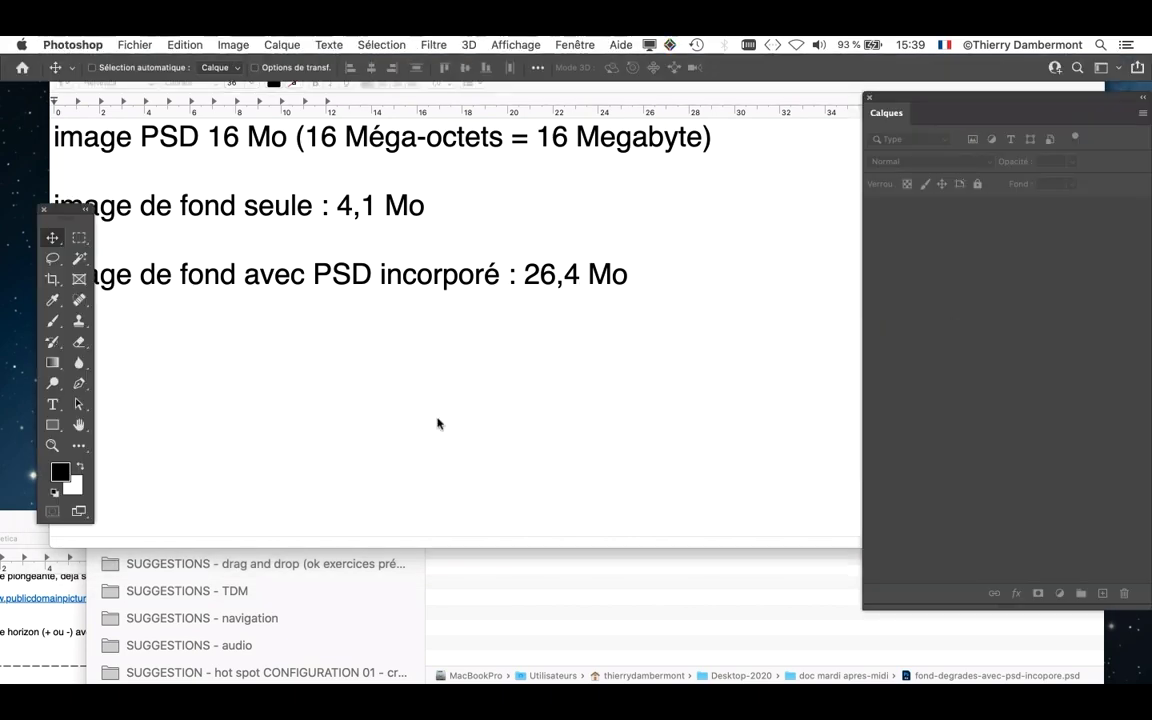
key(super+Tab)
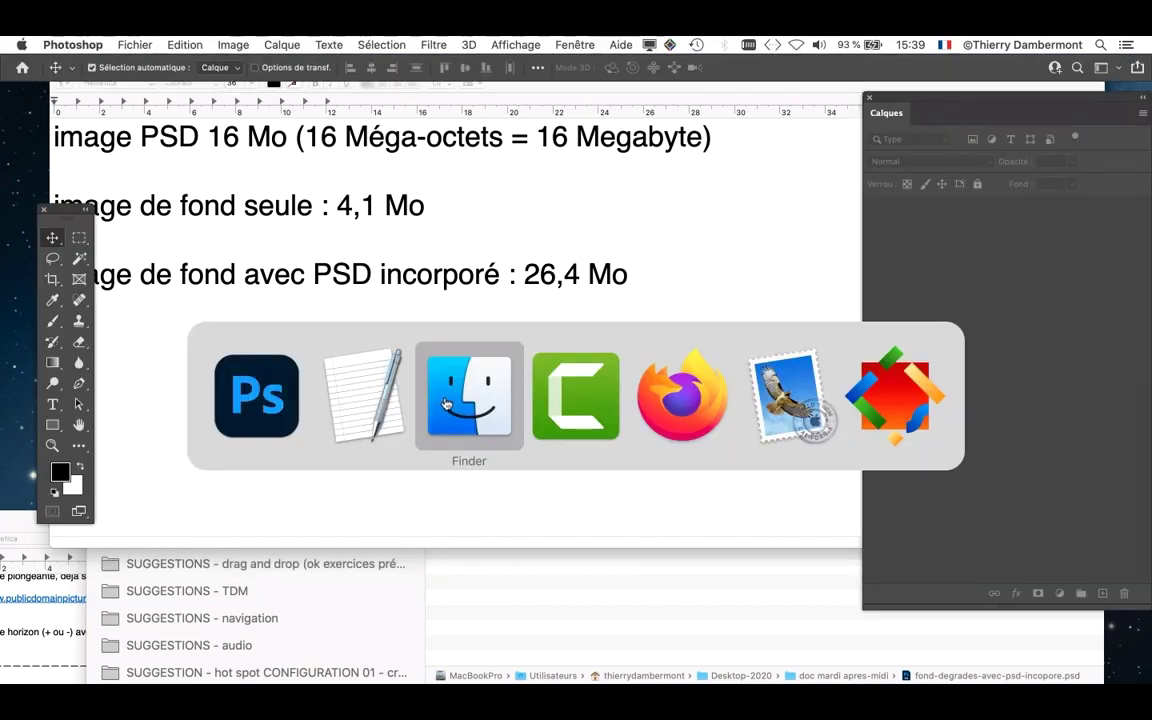
click(446, 403)
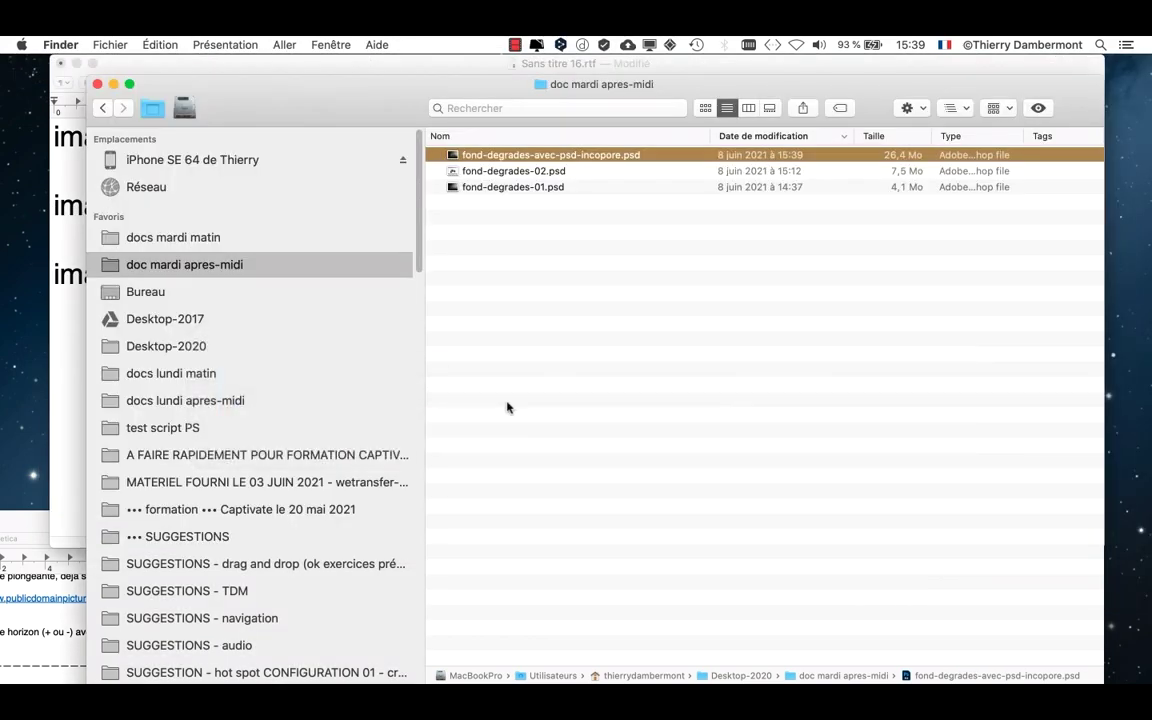
key(super+Tab)
click(336, 409)
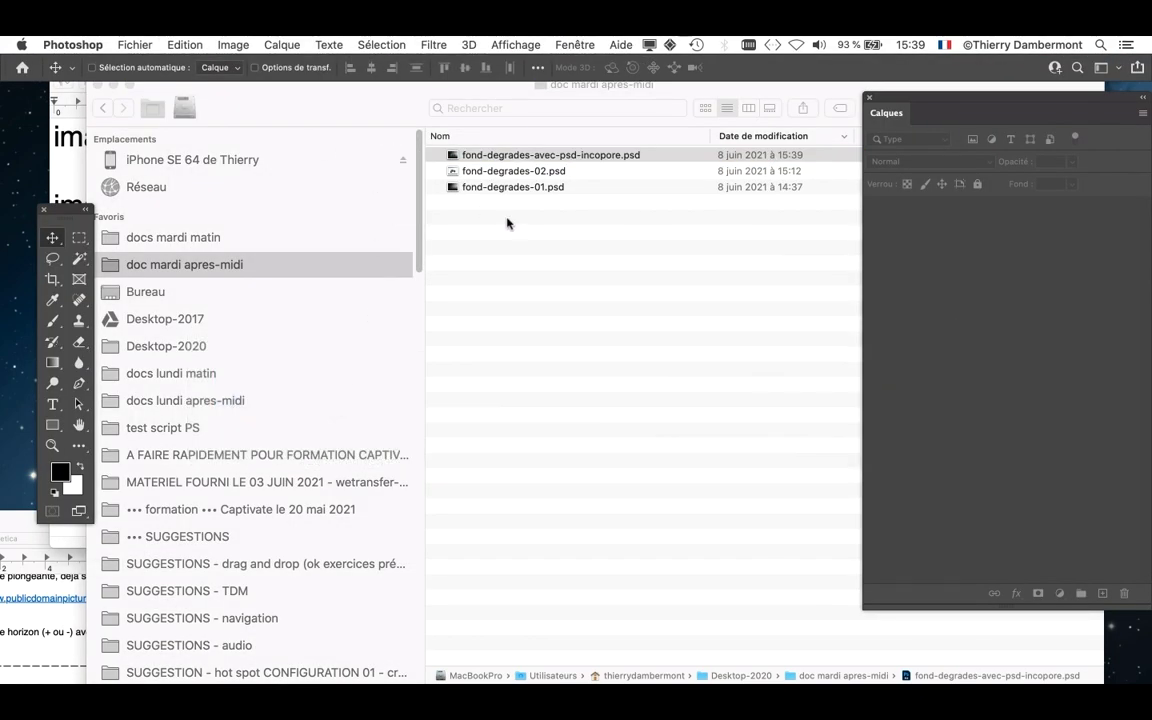
click(460, 202)
click(594, 190)
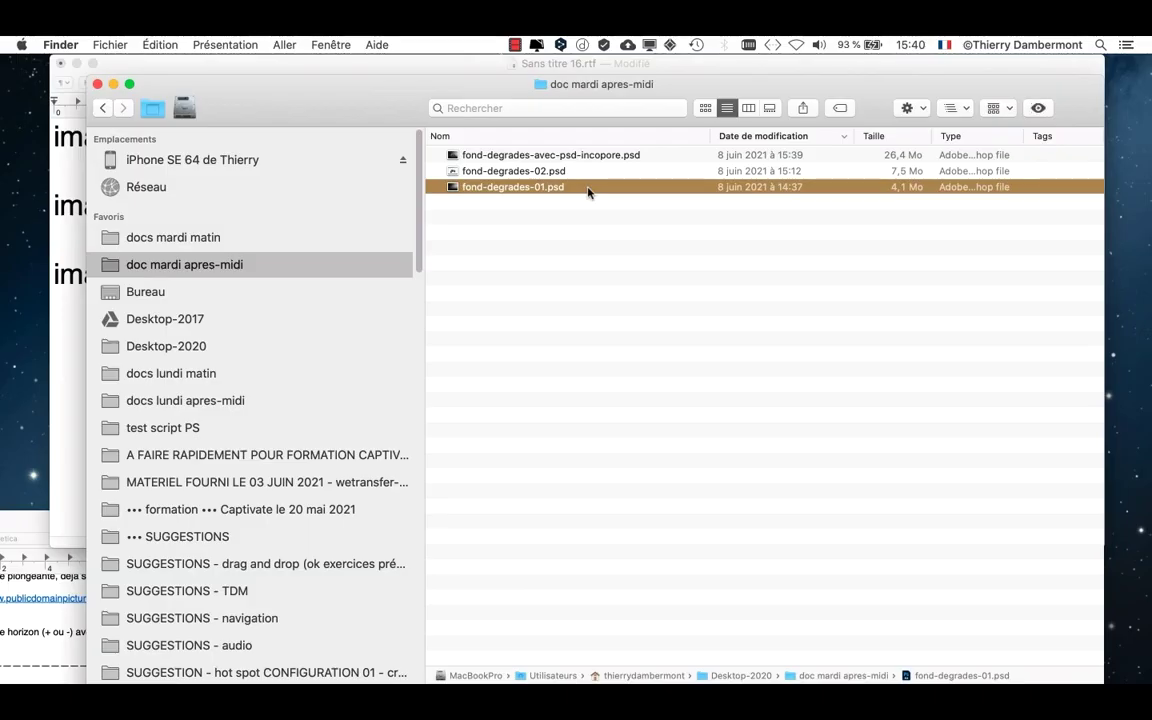
double_click(620, 190)
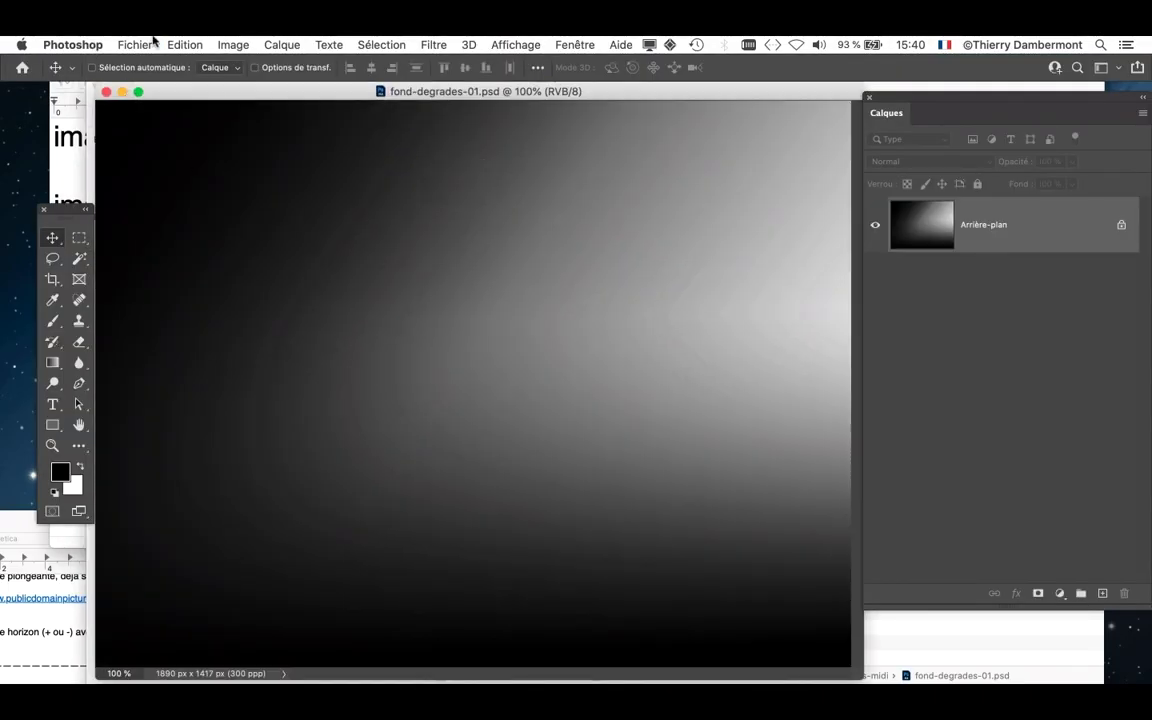
Place vintage-tractor-08.psd from docs mardi matin as a linked smart object over the gradient background, keeping its default size and position
click(153, 41)
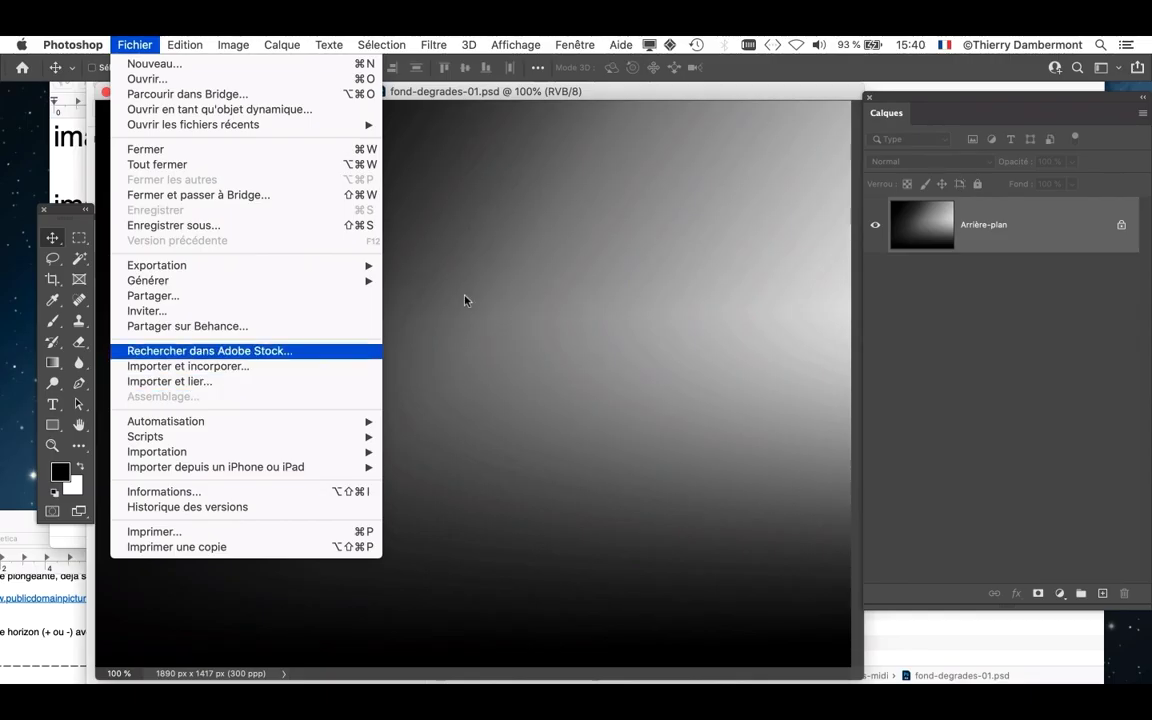
click(170, 381)
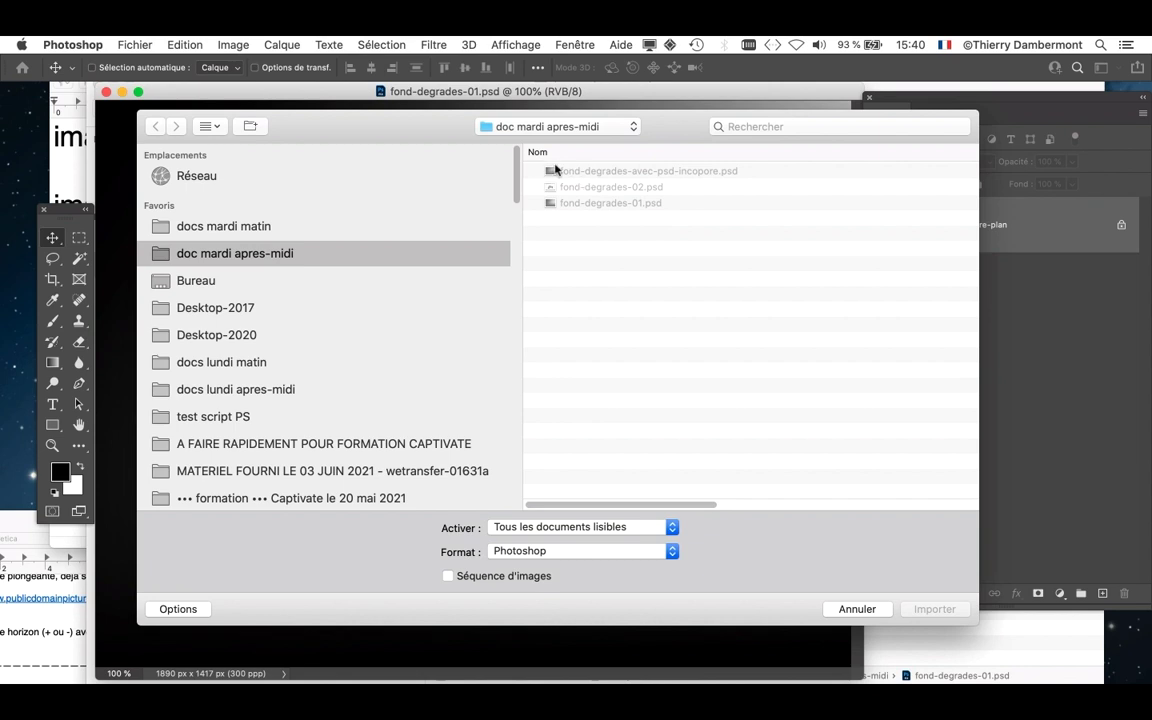
click(487, 234)
click(627, 172)
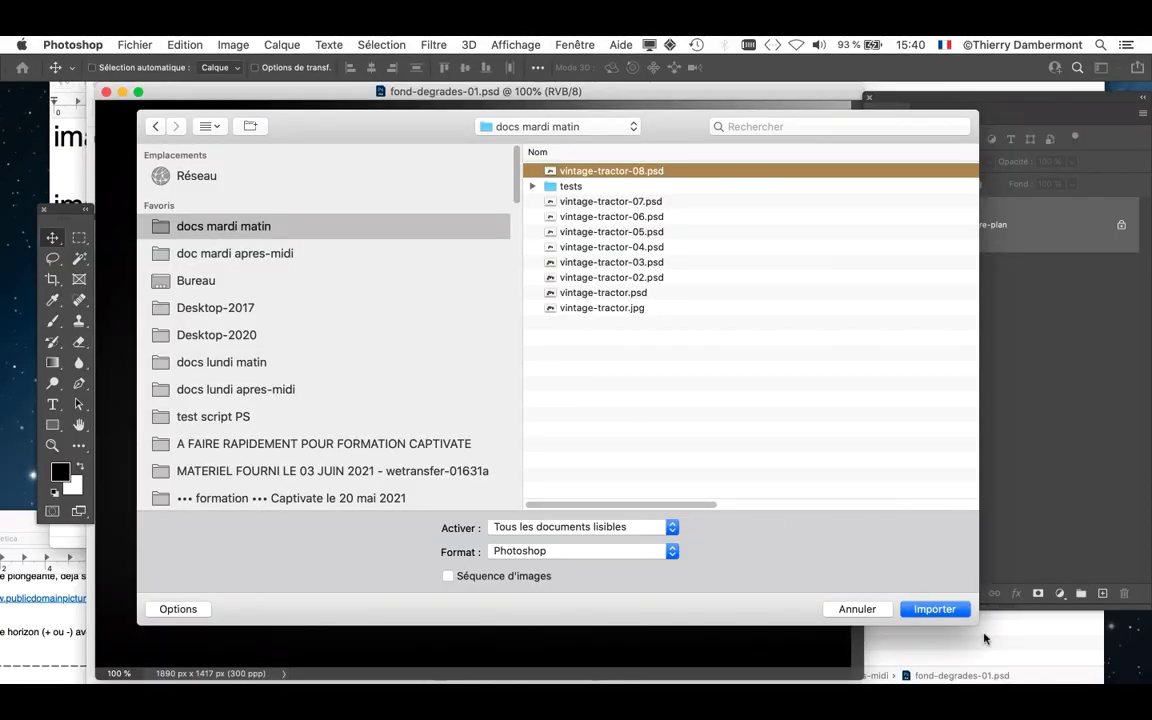
click(941, 609)
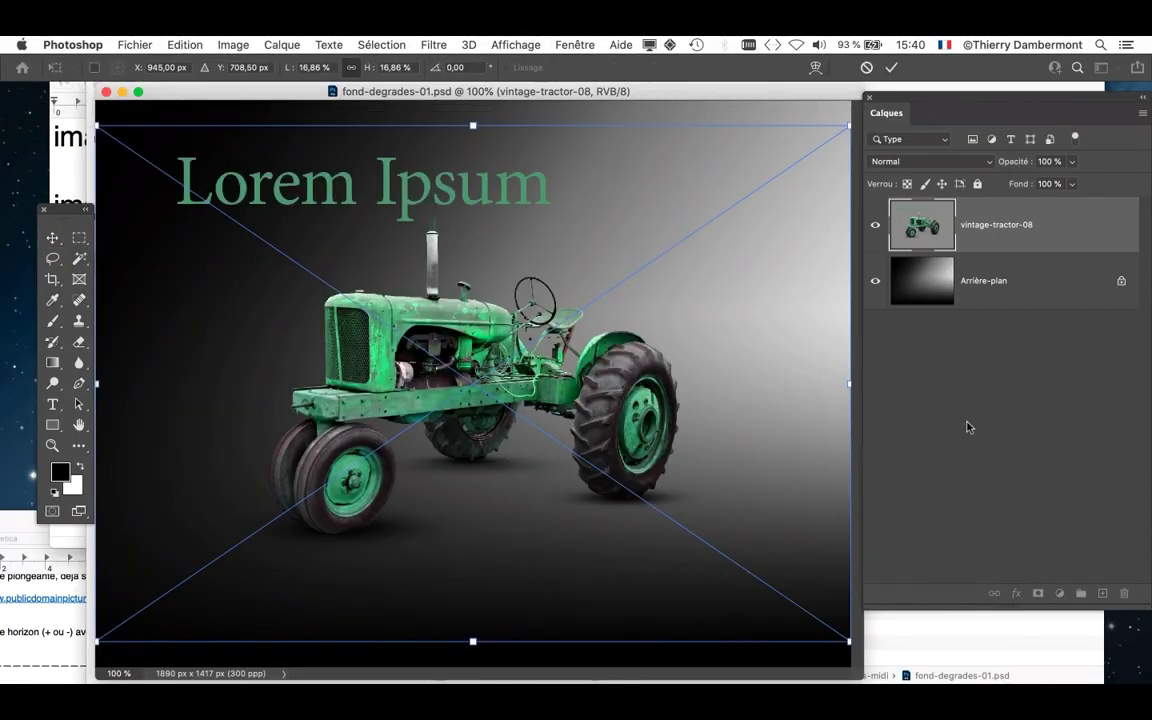
key(Return)
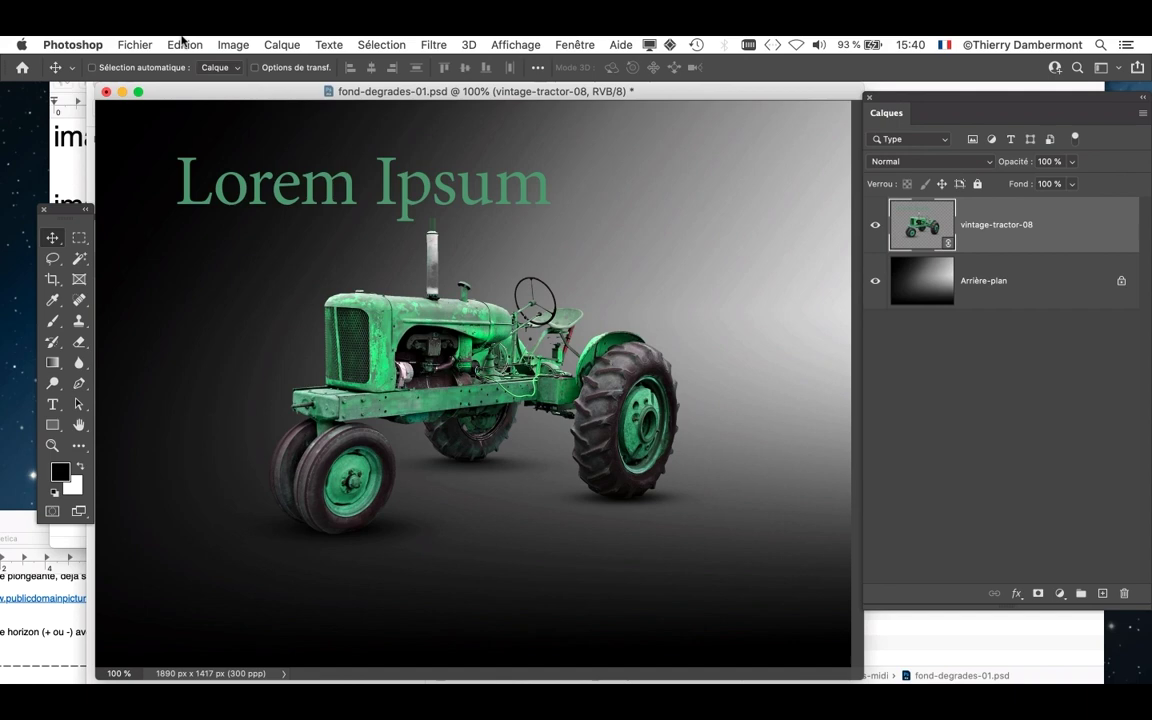
Save the composition on the computer as fond-degrades-avec-psd-lie.psd in the doc mardi apres-midi folder
click(128, 44)
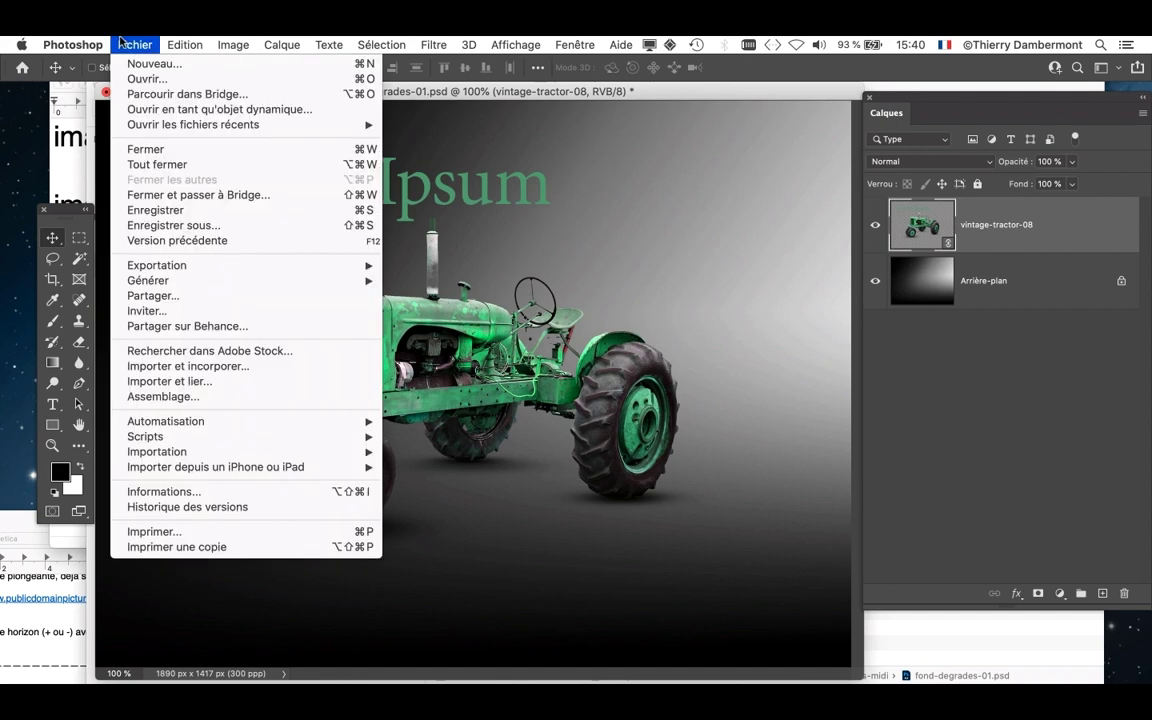
click(226, 225)
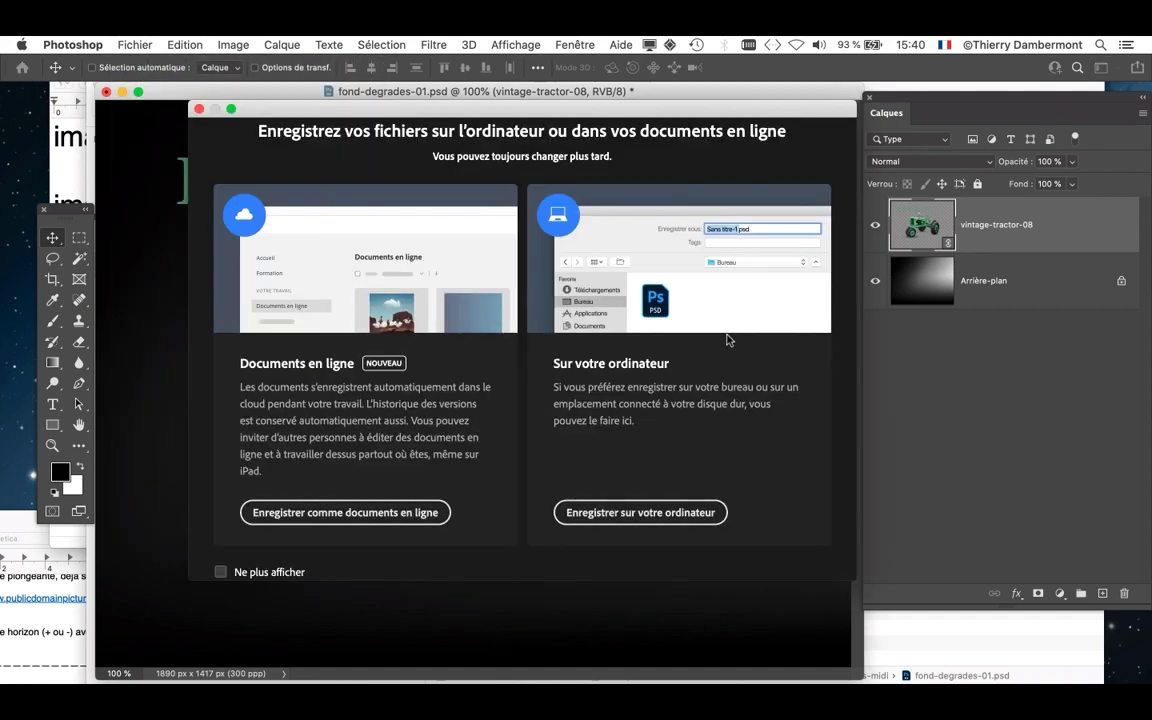
click(671, 513)
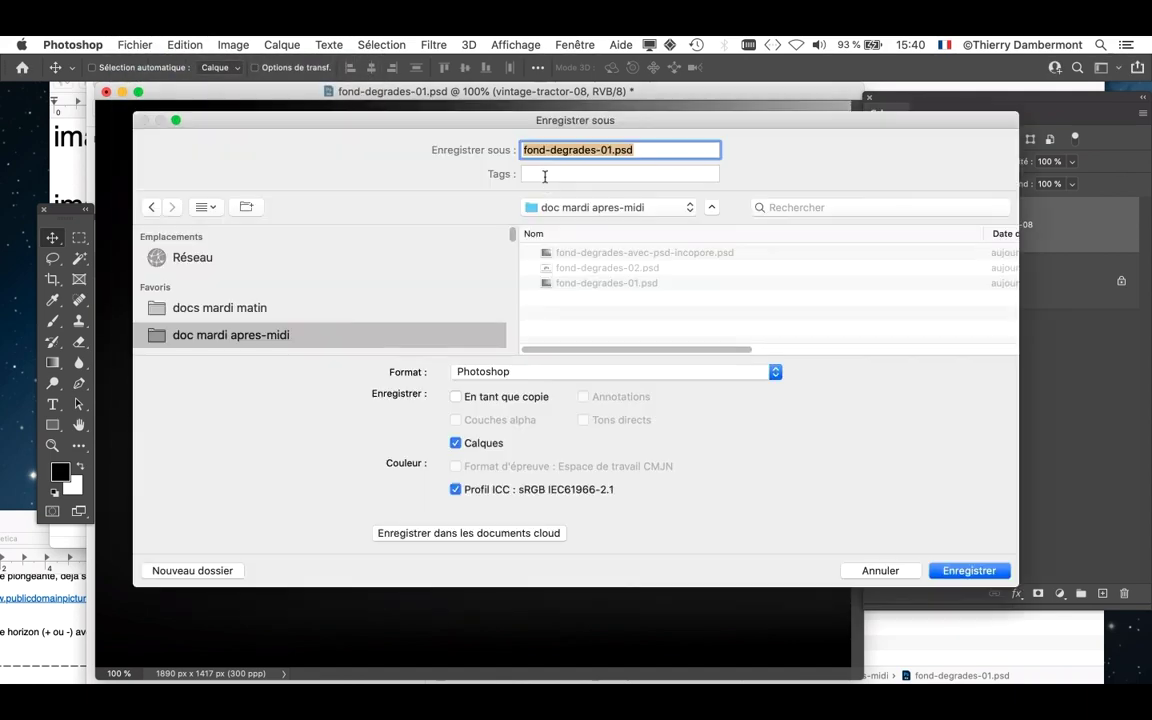
click(609, 151)
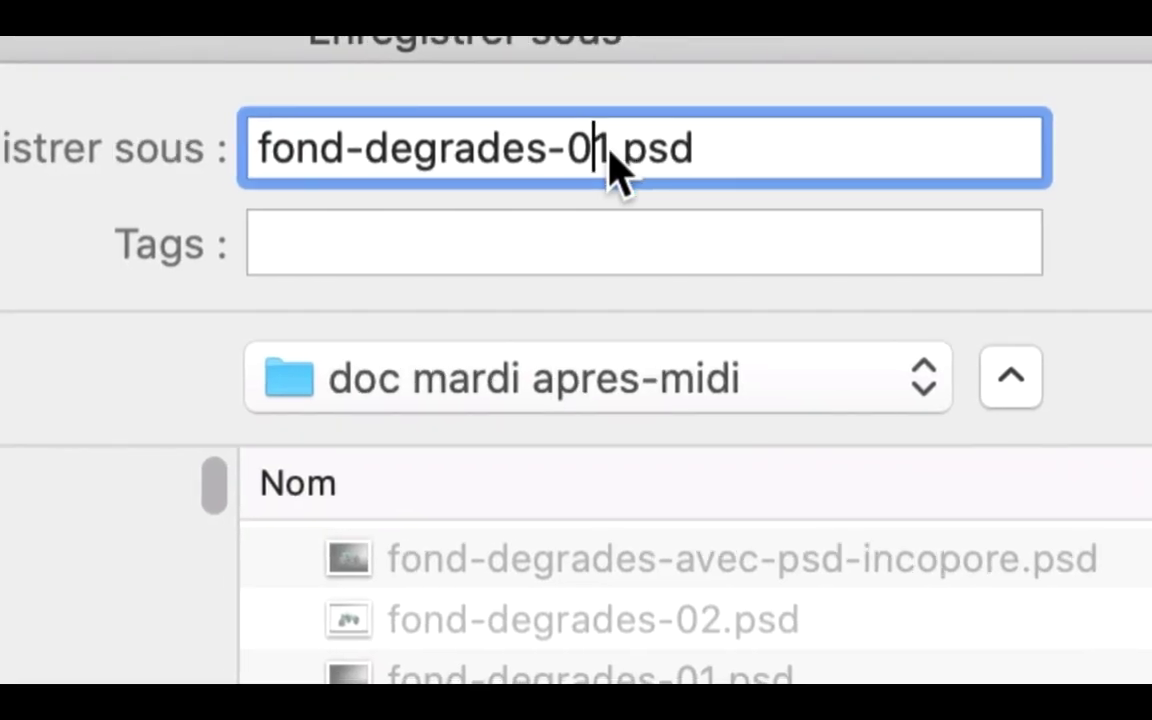
double_click(609, 151)
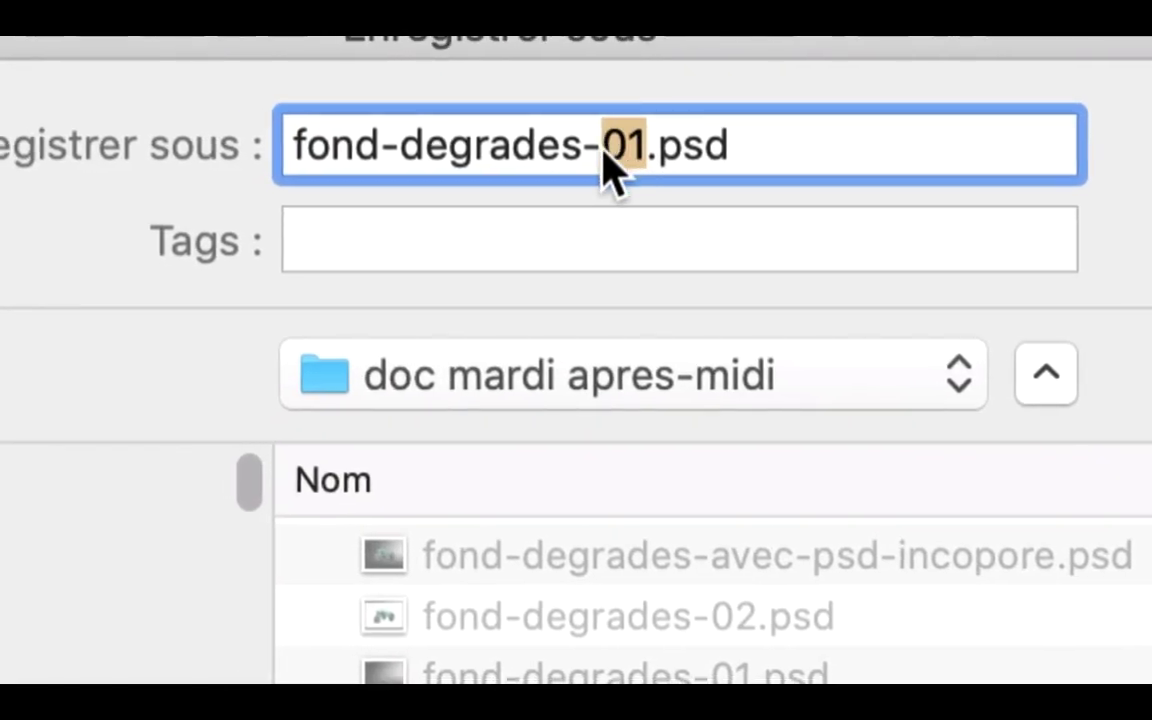
text(avec-)
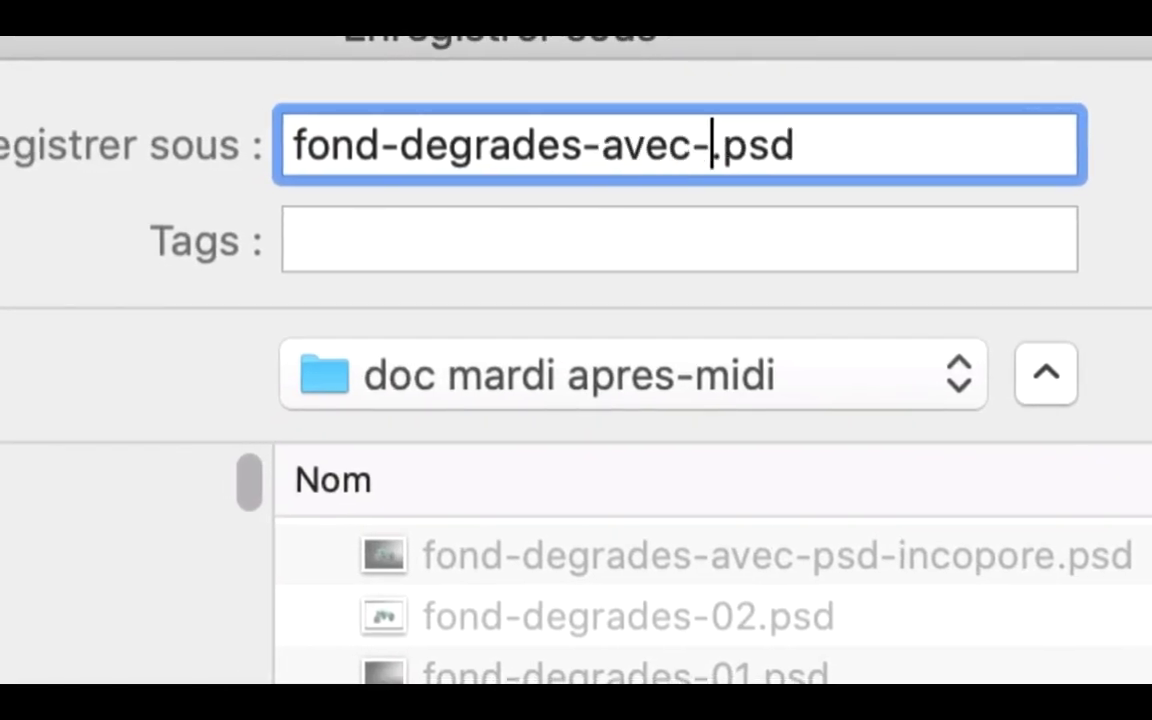
text(psd-lie)
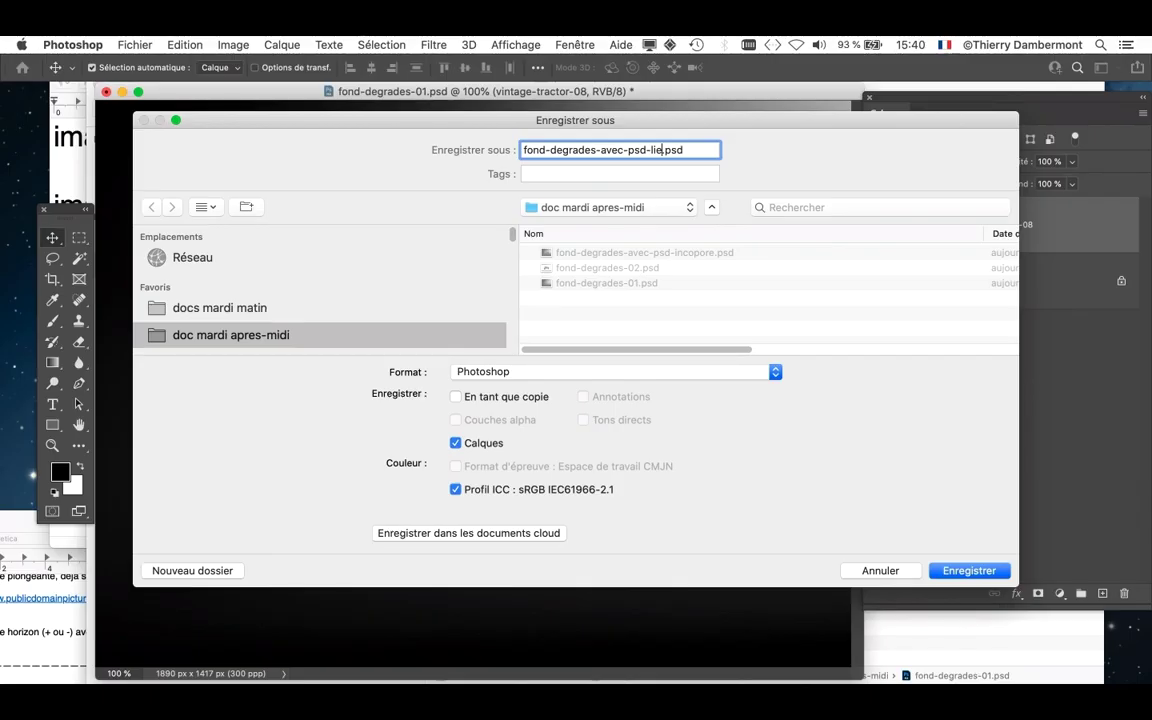
key(Return)
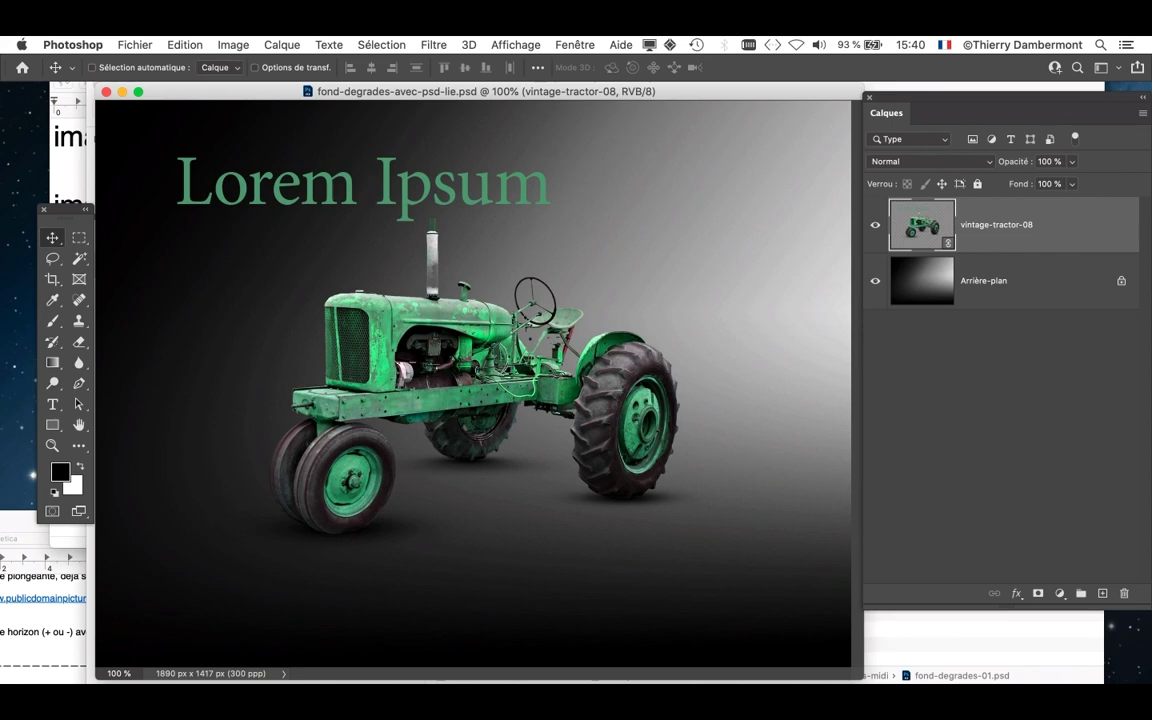
Check the linked version's file size in Finder, then in TextEdit duplicate the "image de fond avec PSD incorporé" line below itself with a blank line between
key(super+Tab)
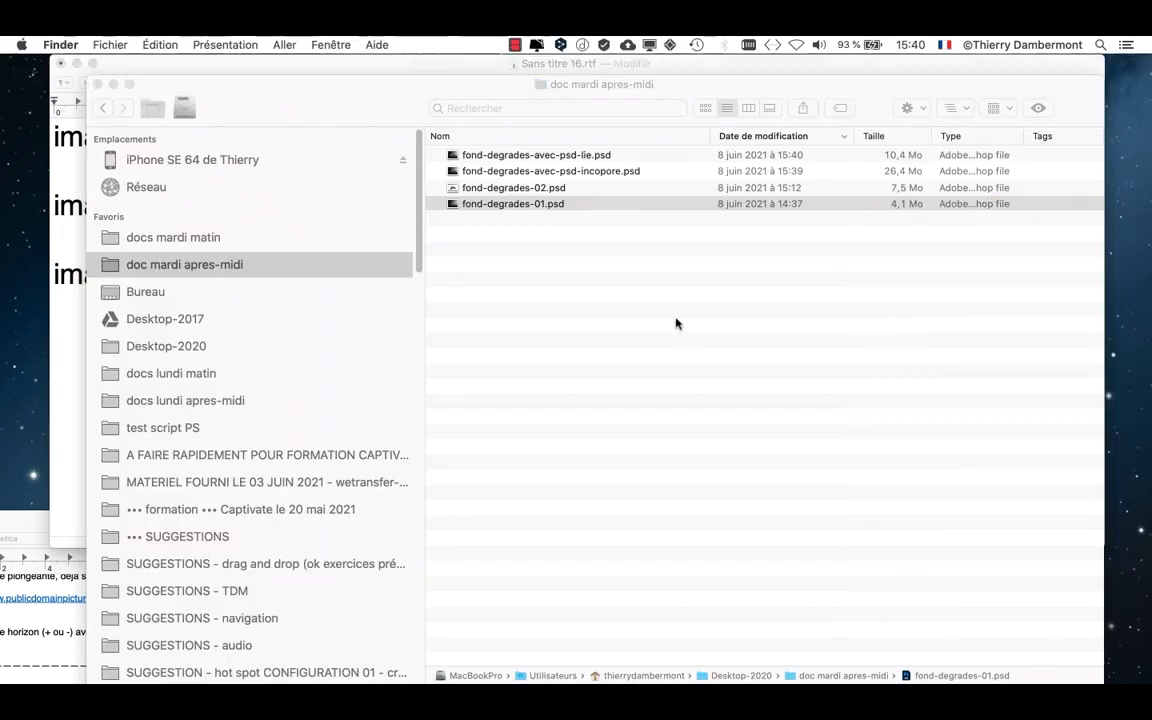
click(673, 155)
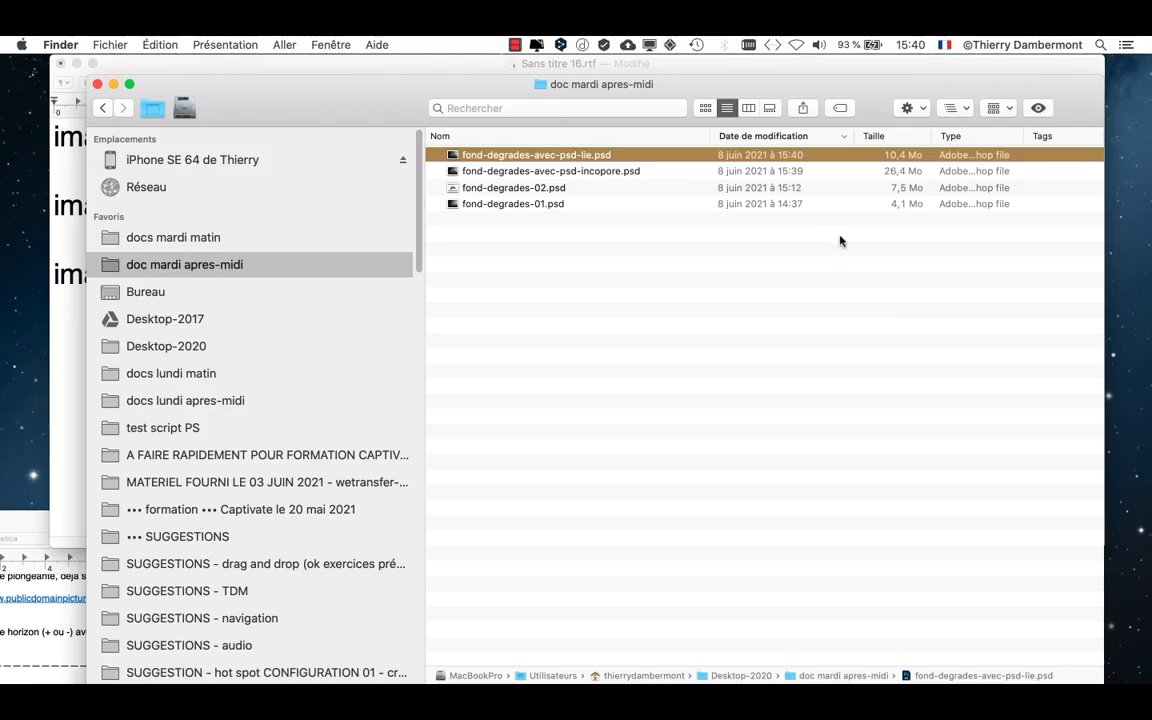
key(super+Tab)
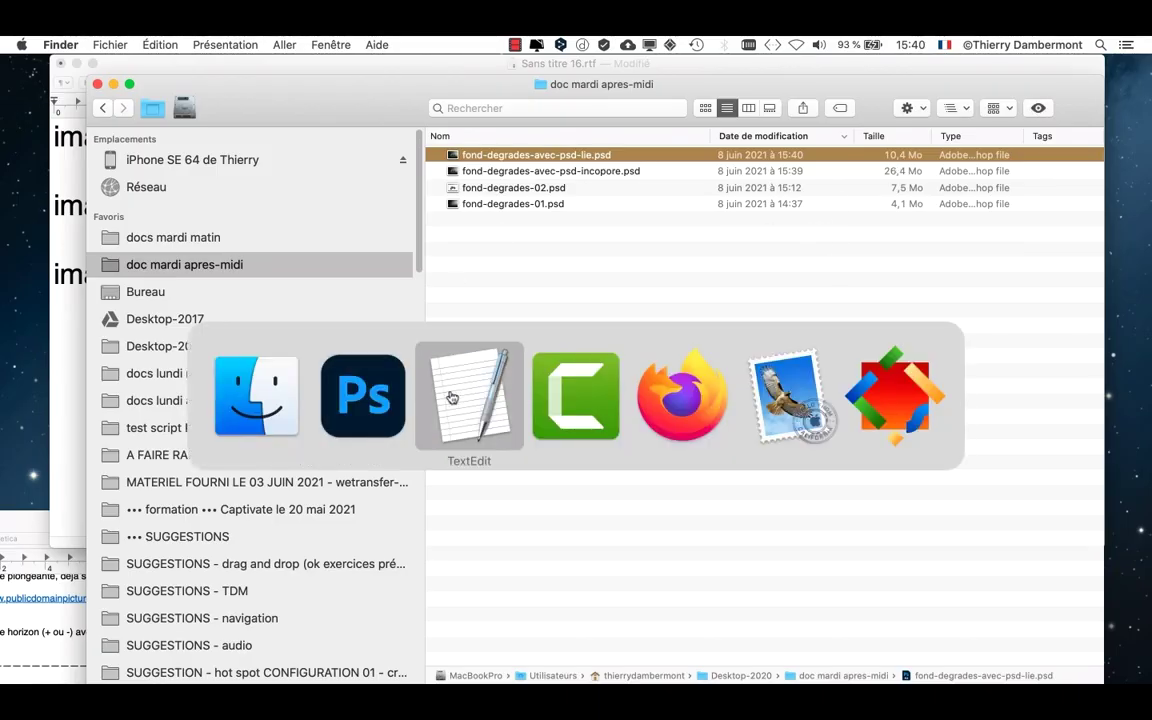
click(451, 397)
drag(630, 278, 50, 265)
key(super+c)
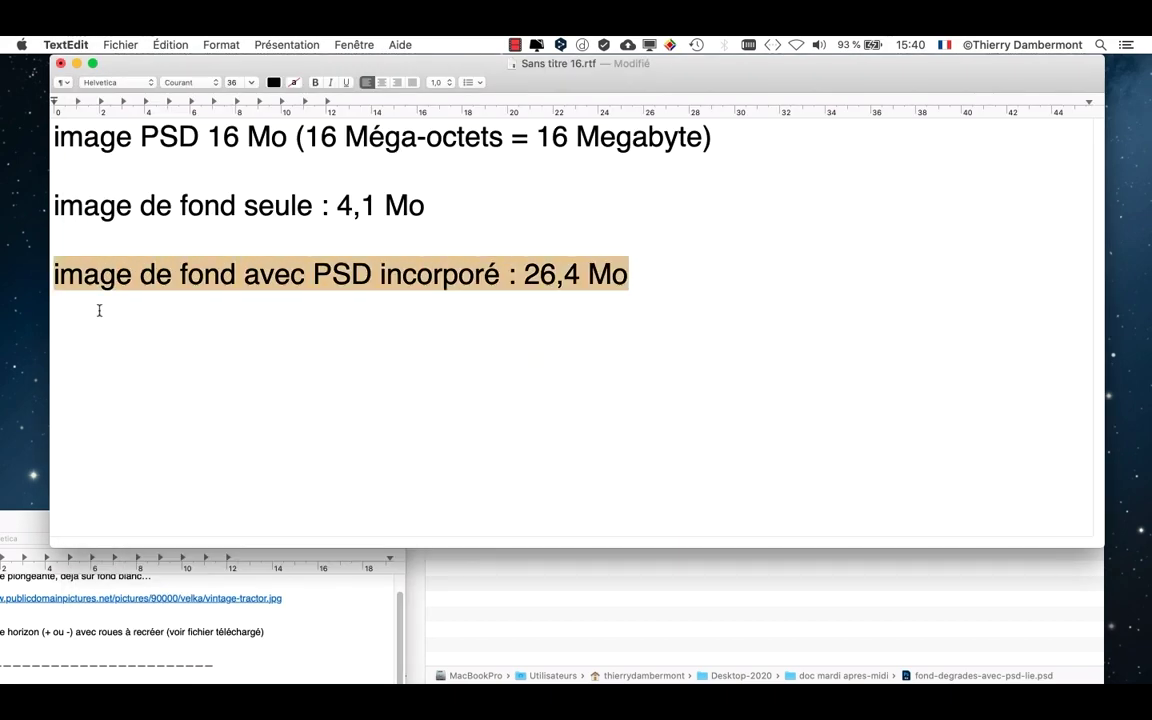
click(146, 337)
key(Return)
key(Return)
key(super+v)
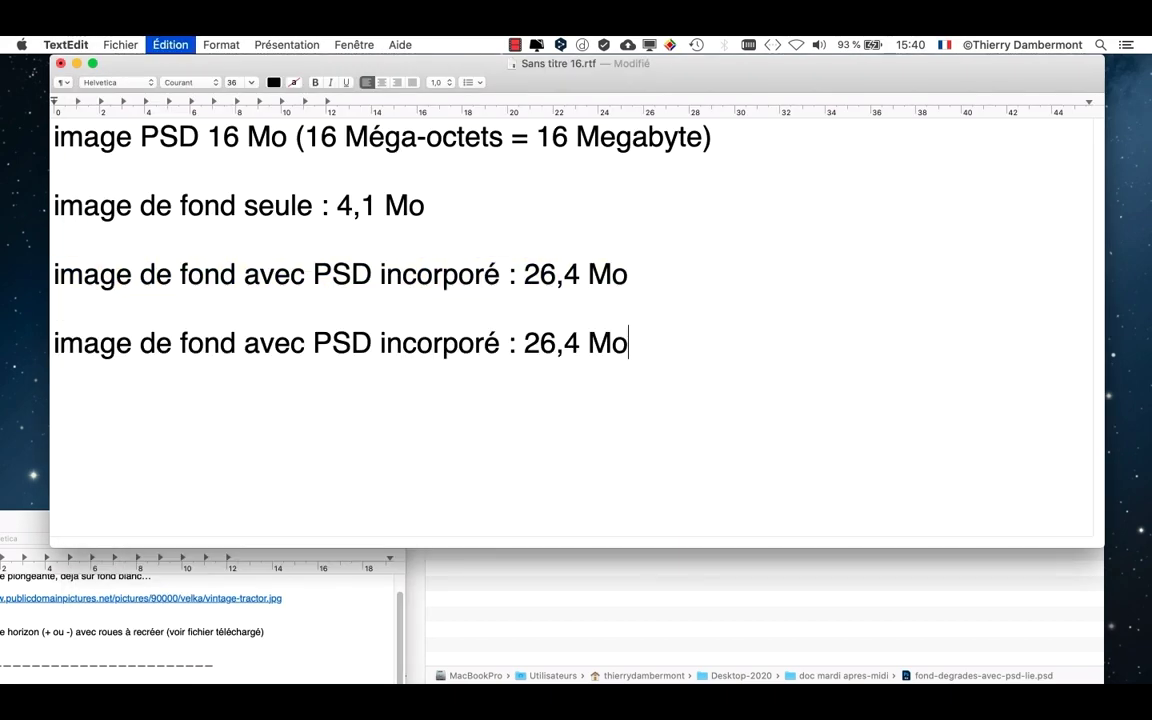
Edit the duplicated line to read "image de fond avec PSD lié : 10,4 Mo"
drag(532, 343, 548, 342)
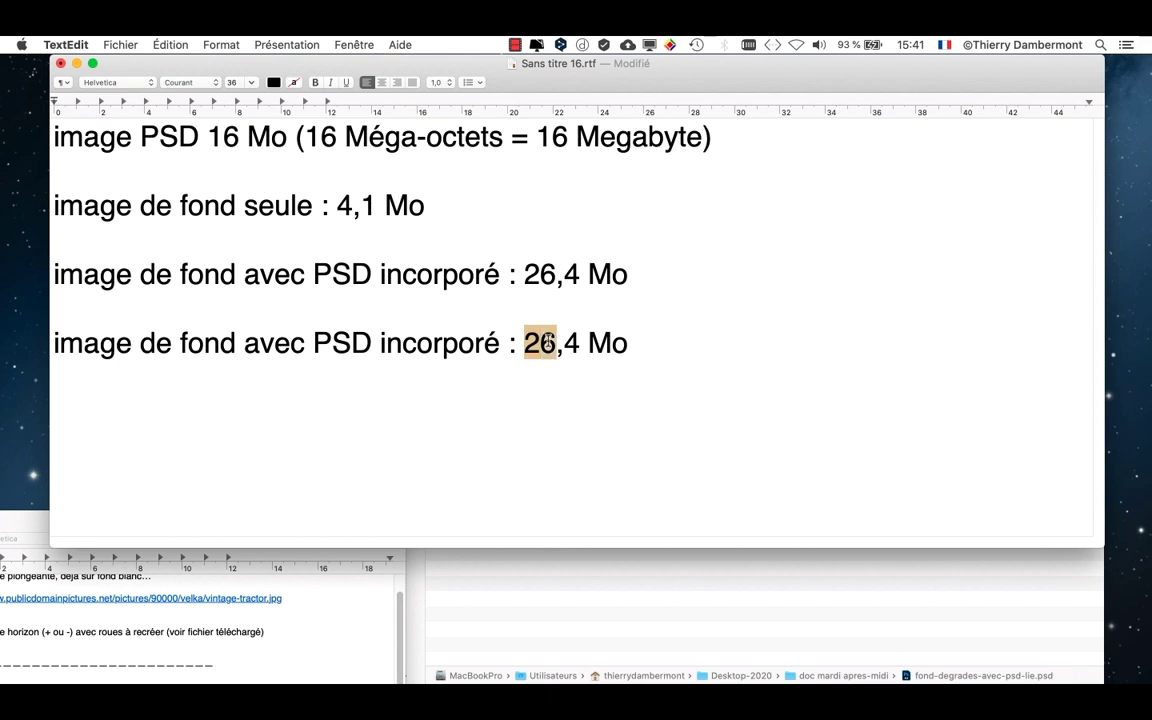
text(10)
drag(630, 348, 16, 280)
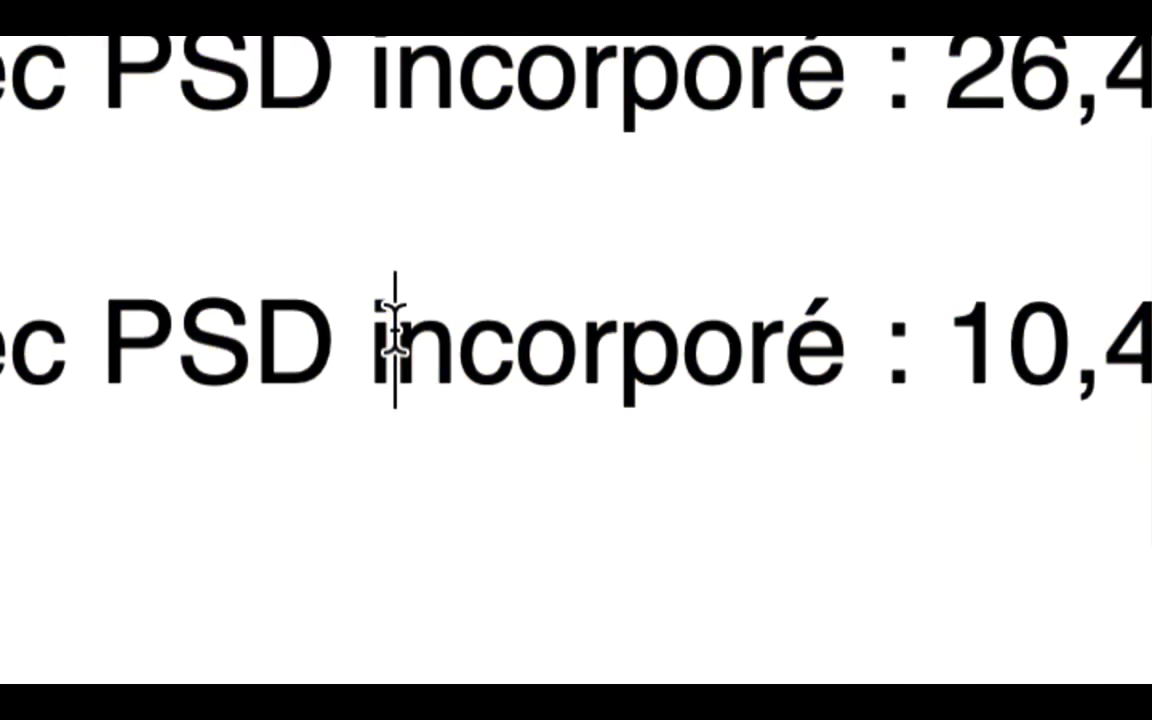
click(240, 475)
drag(390, 330, 840, 330)
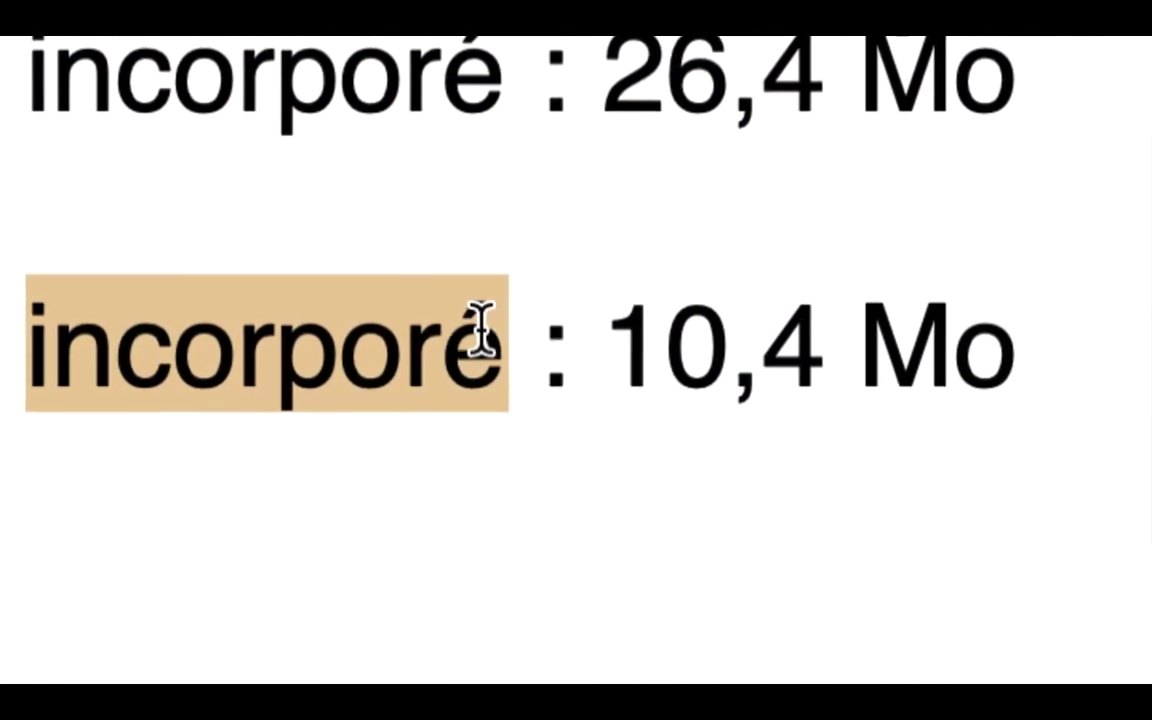
text(lié)
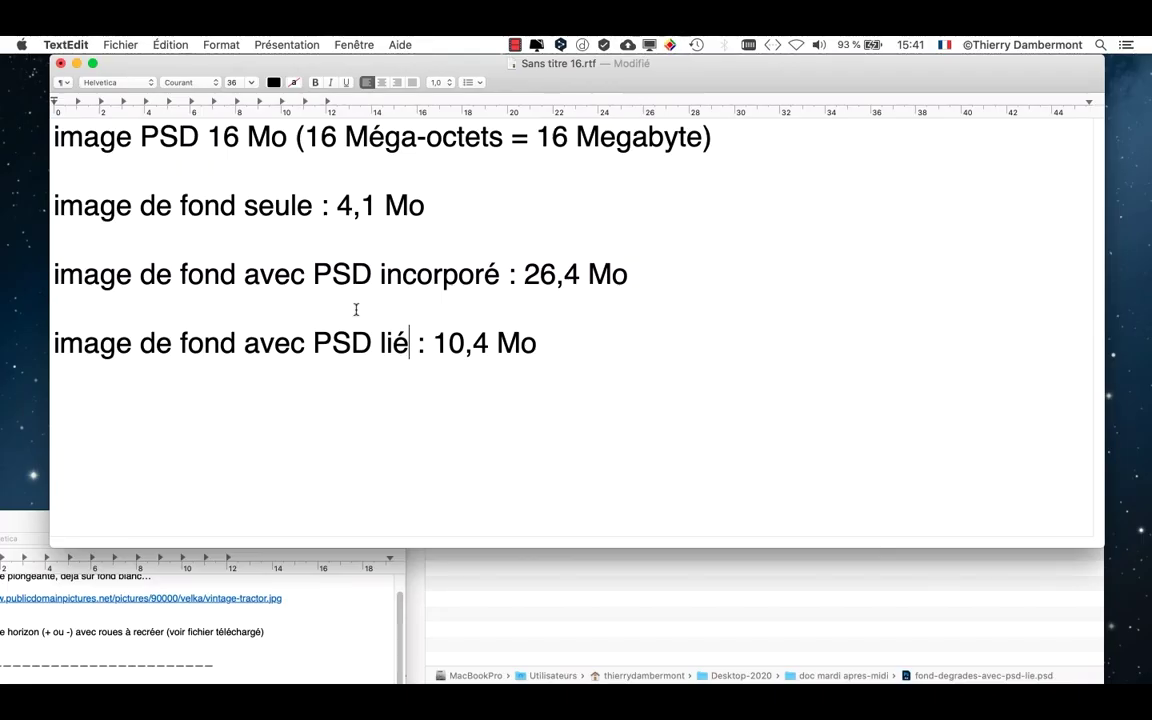
drag(538, 344, 438, 344)
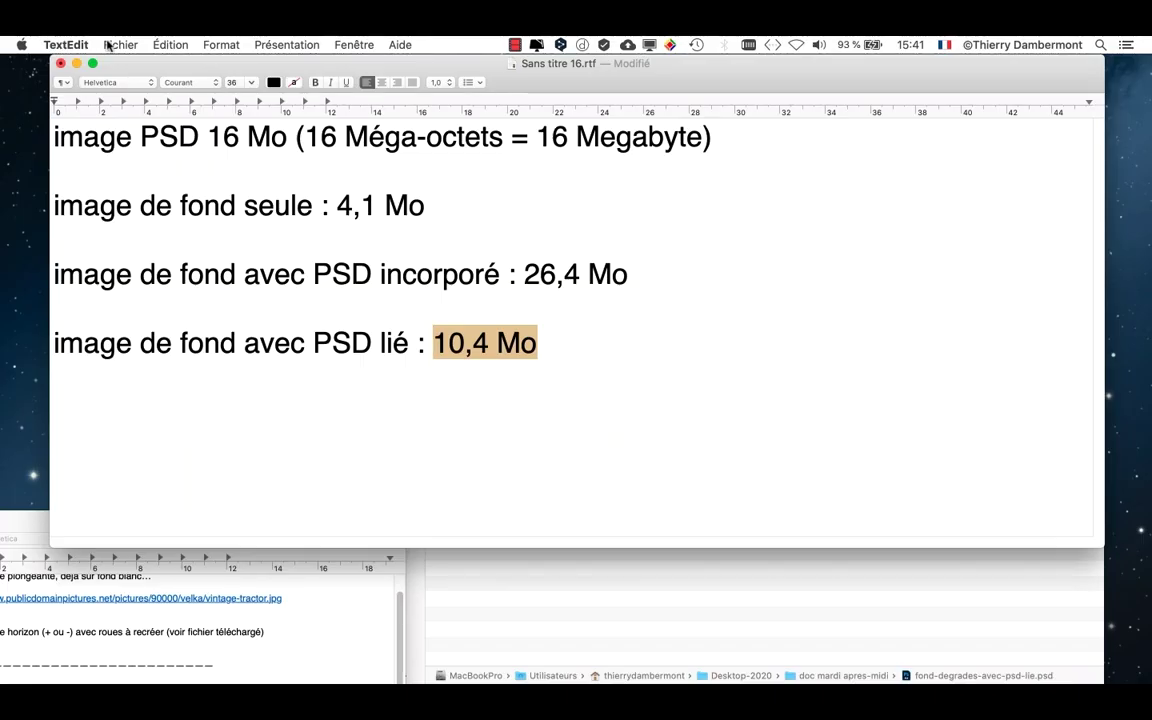
Save the text document as tailles.rtf in the doc mardi apres-midi folder and close its window
click(108, 44)
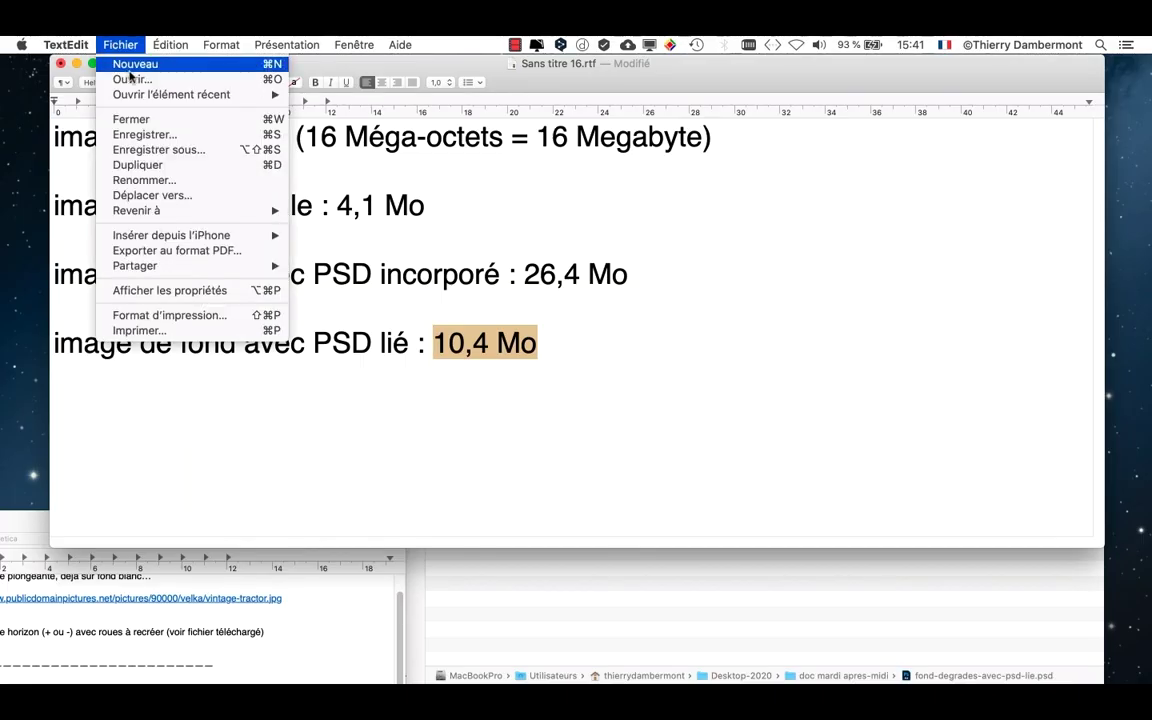
click(150, 147)
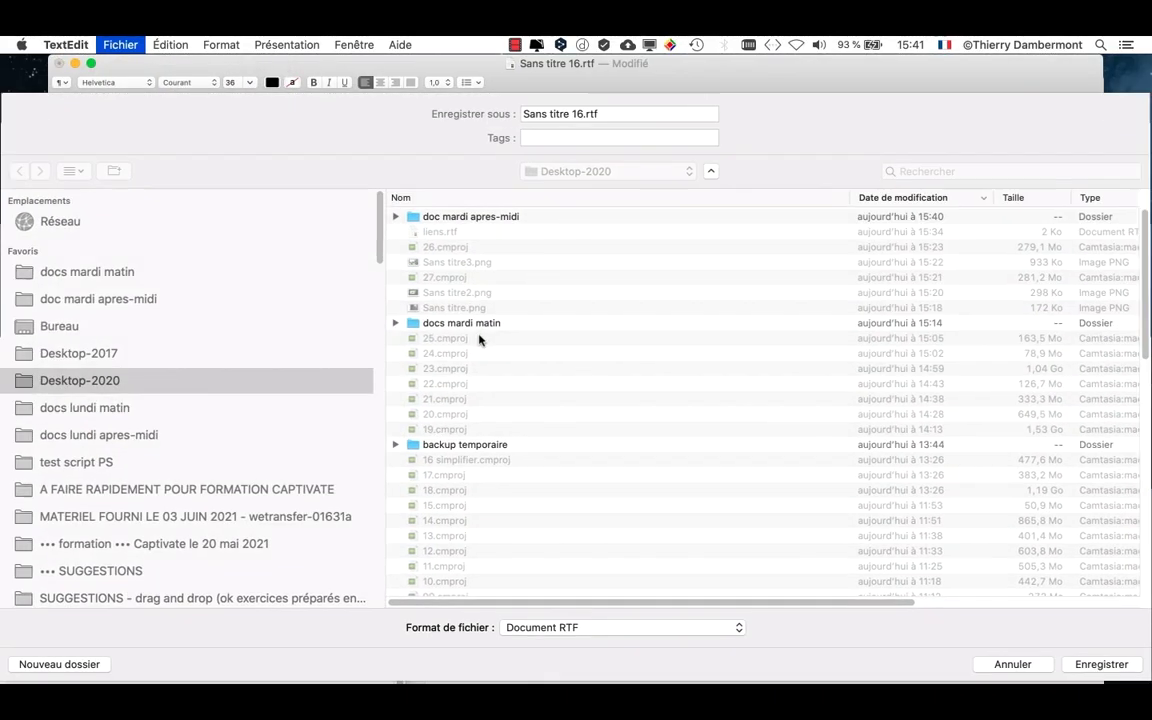
click(60, 300)
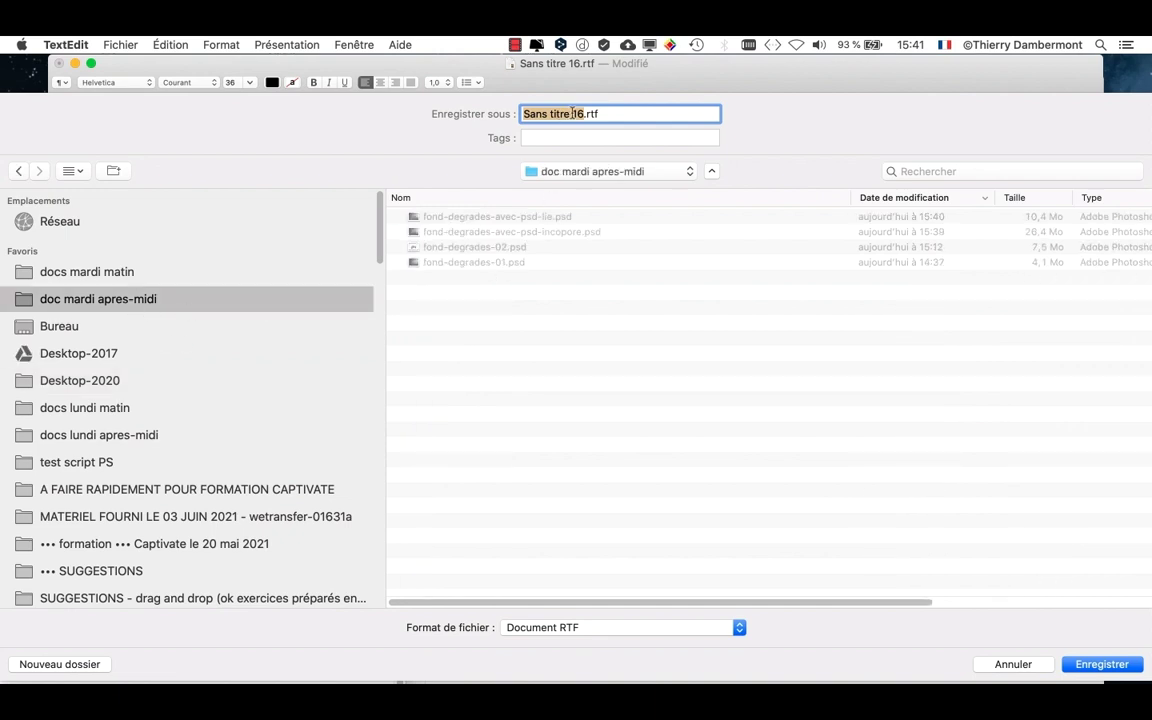
text(tailles)
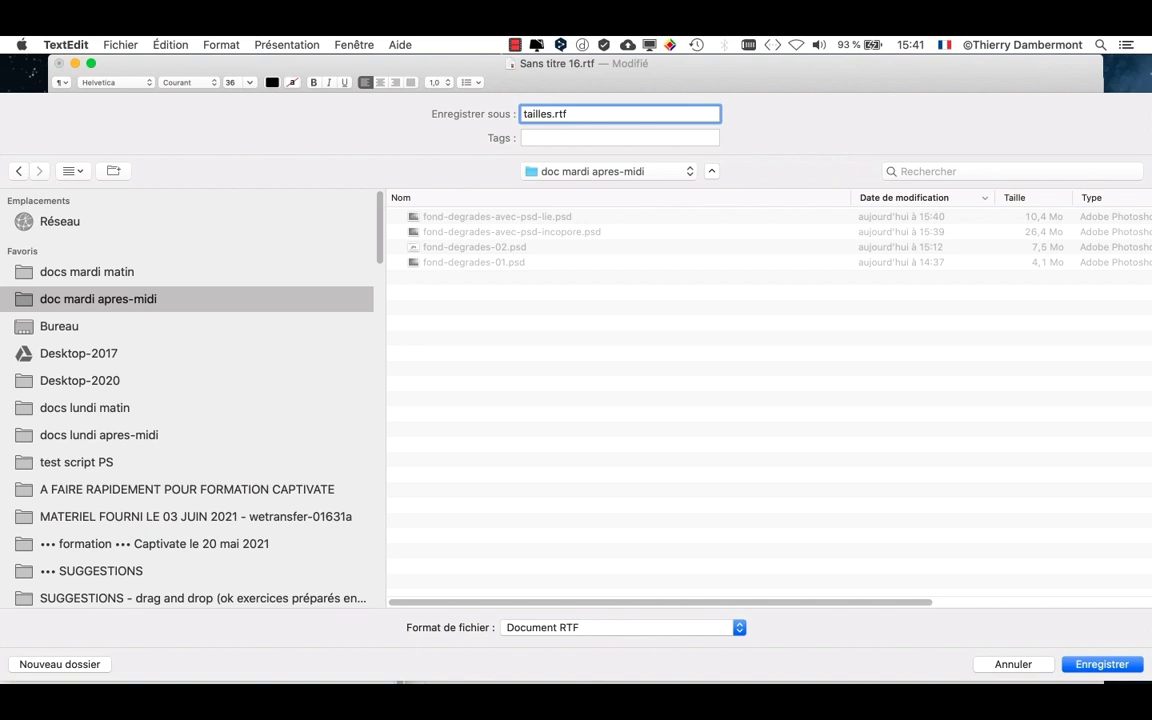
key(BackSpace)
click(1101, 664)
click(60, 64)
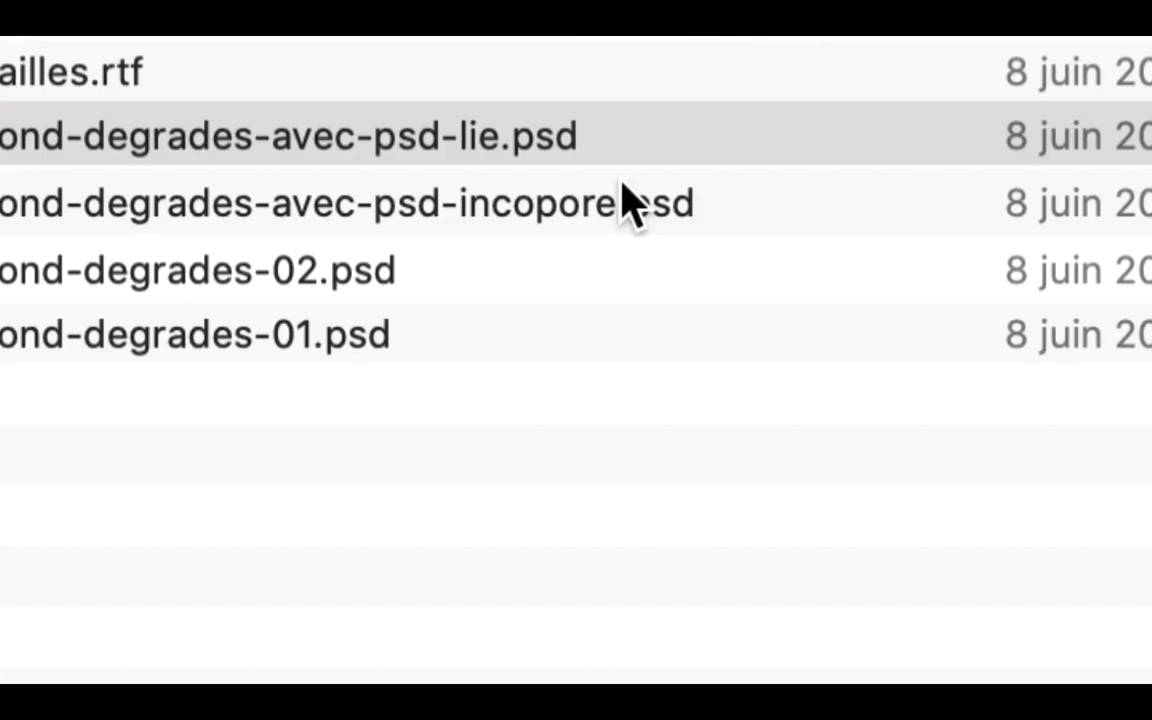
Place Finder's Taille column directly after Nom and open fond-degrades-avec-psd-lie.psd and fond-degrades-avec-psd-incopore.psd together in Photoshop
click(632, 152)
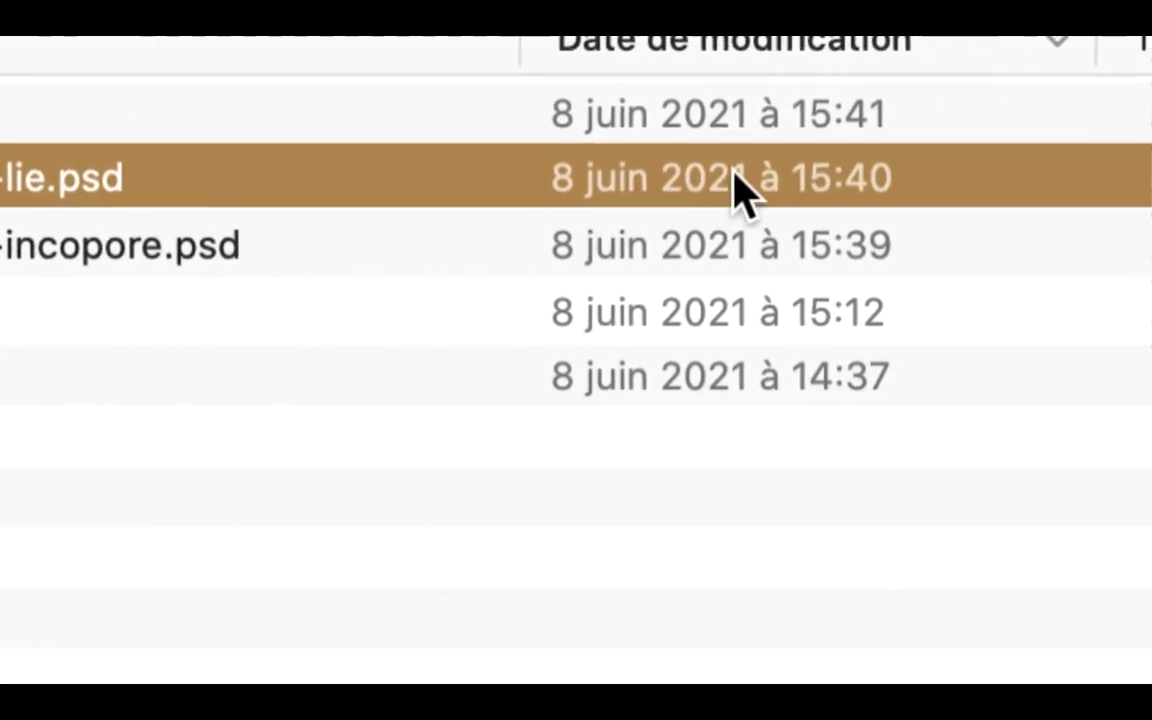
drag(832, 150, 679, 147)
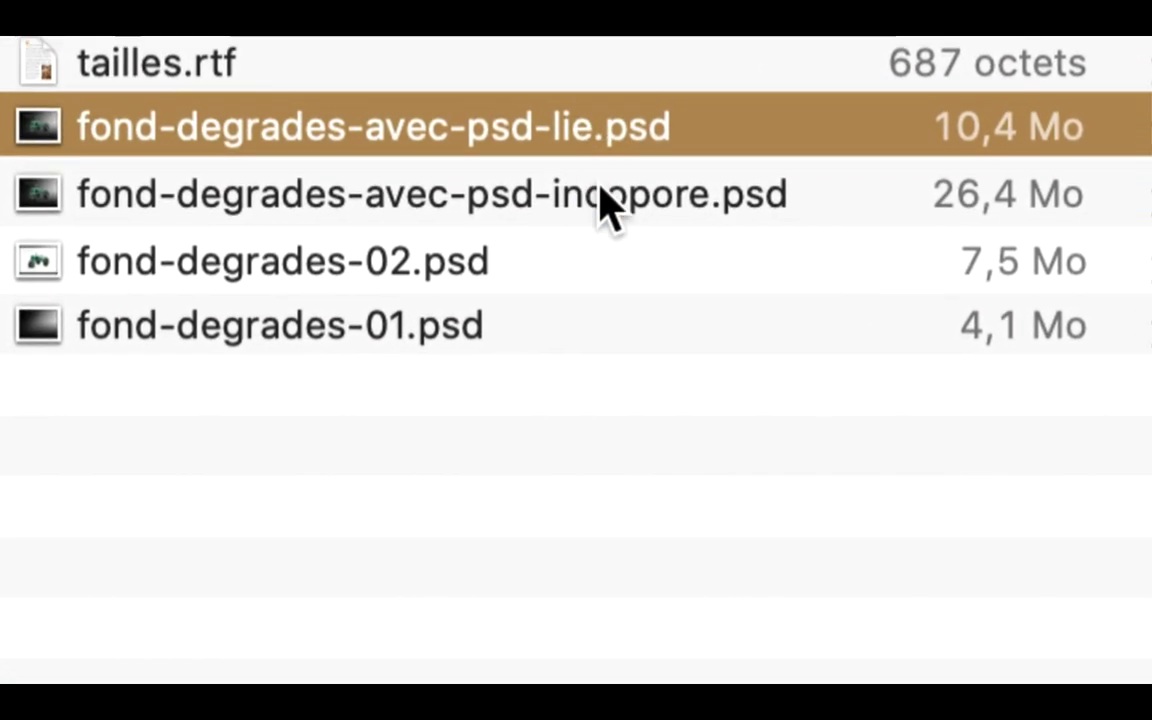
click(440, 344)
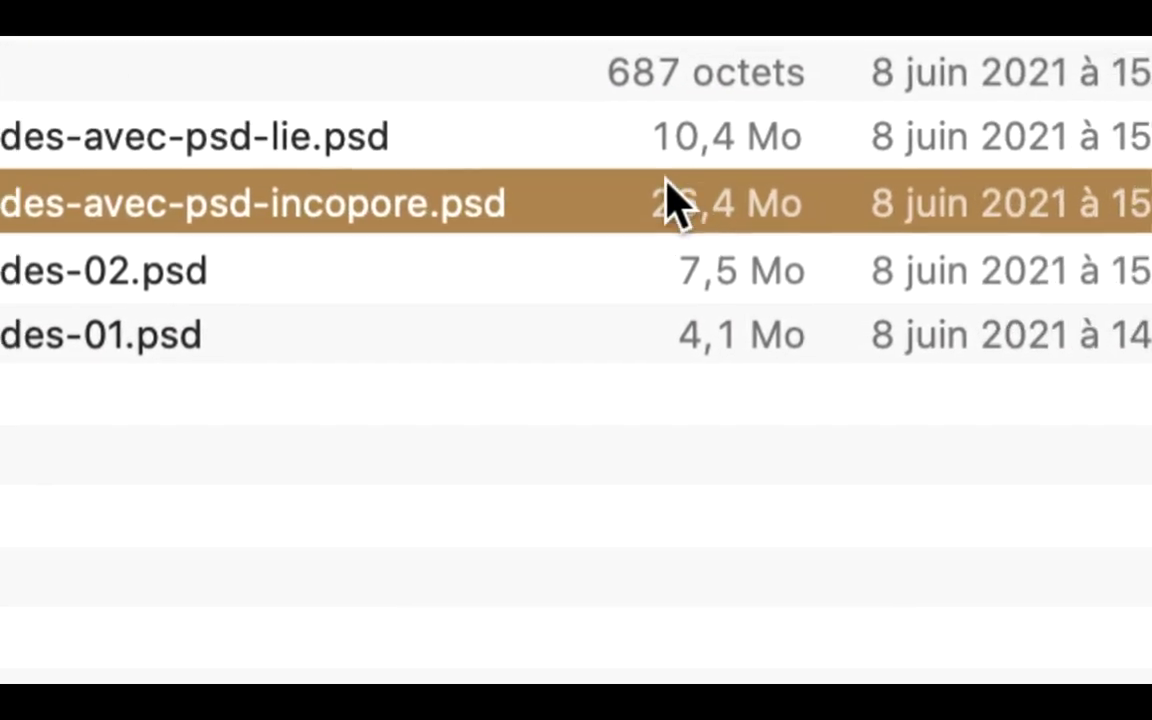
shift+click(745, 140)
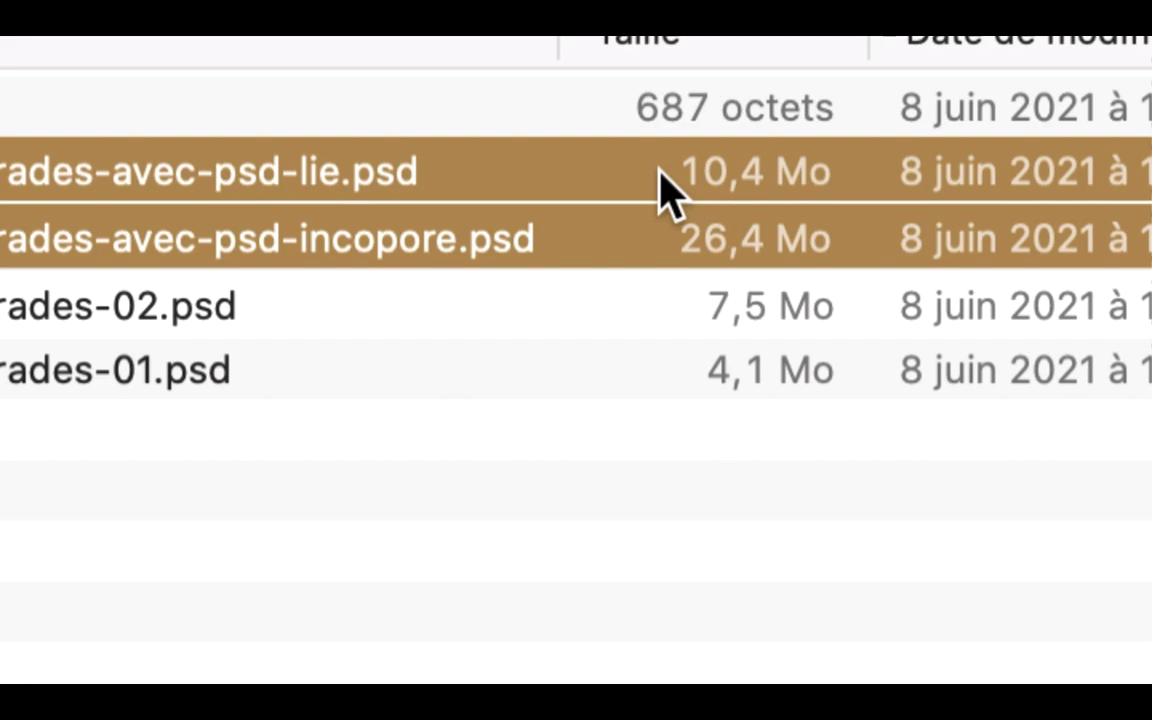
double_click(663, 190)
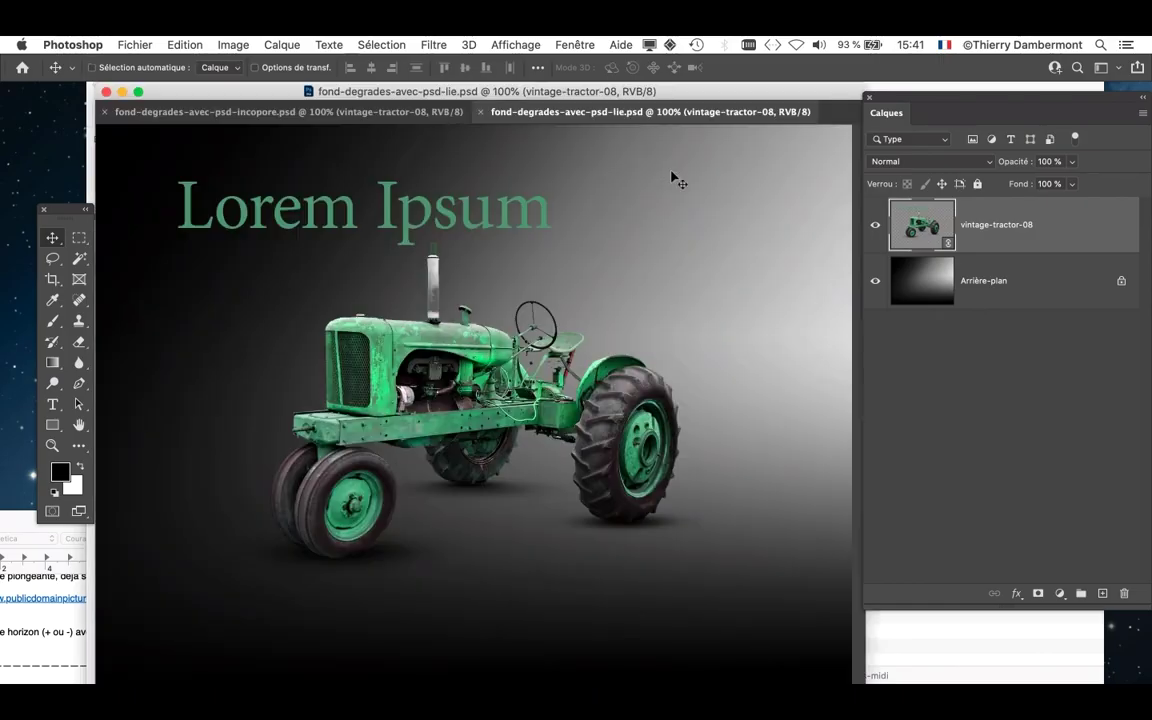
Cycle through the screen modes and alternate between the linked and embedded documents to compare their appearance and layers
key(f)
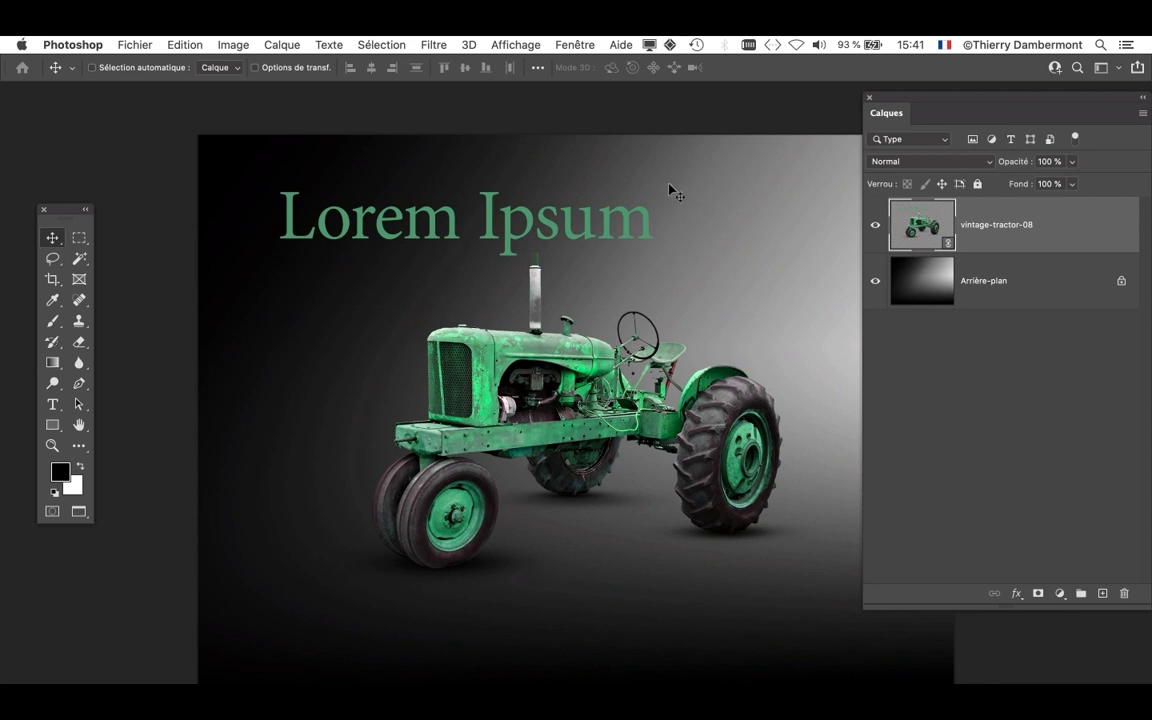
key(f)
key(f)
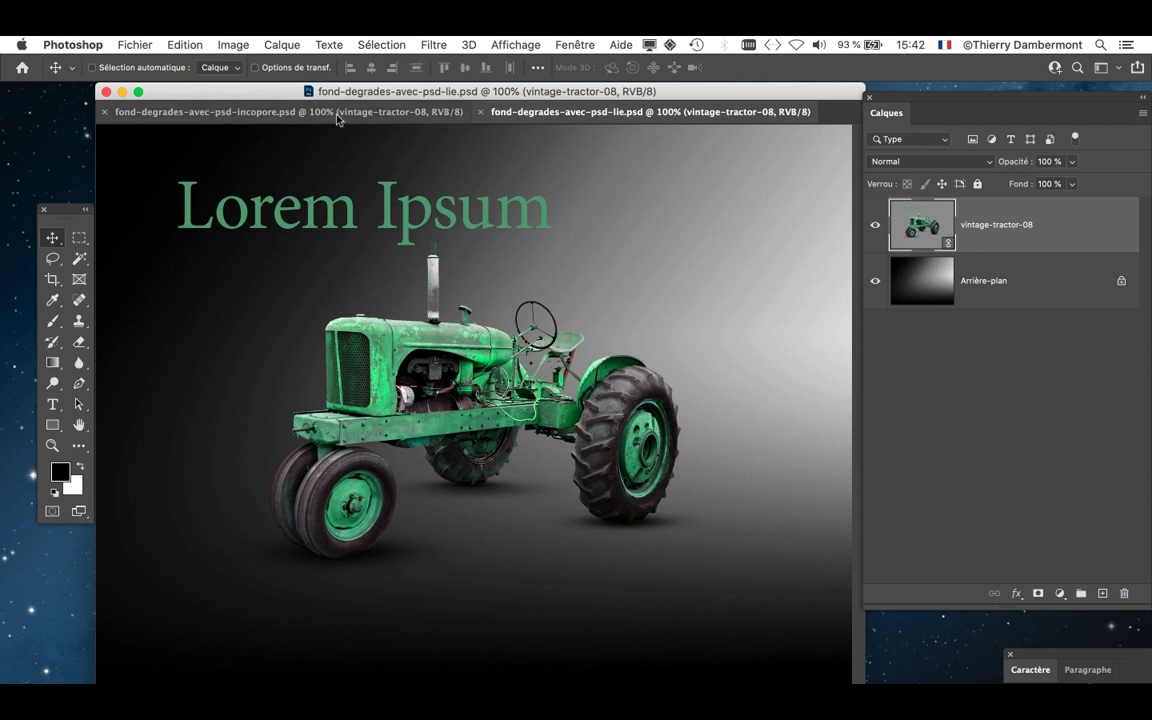
click(304, 111)
click(546, 117)
click(430, 111)
click(520, 110)
click(408, 112)
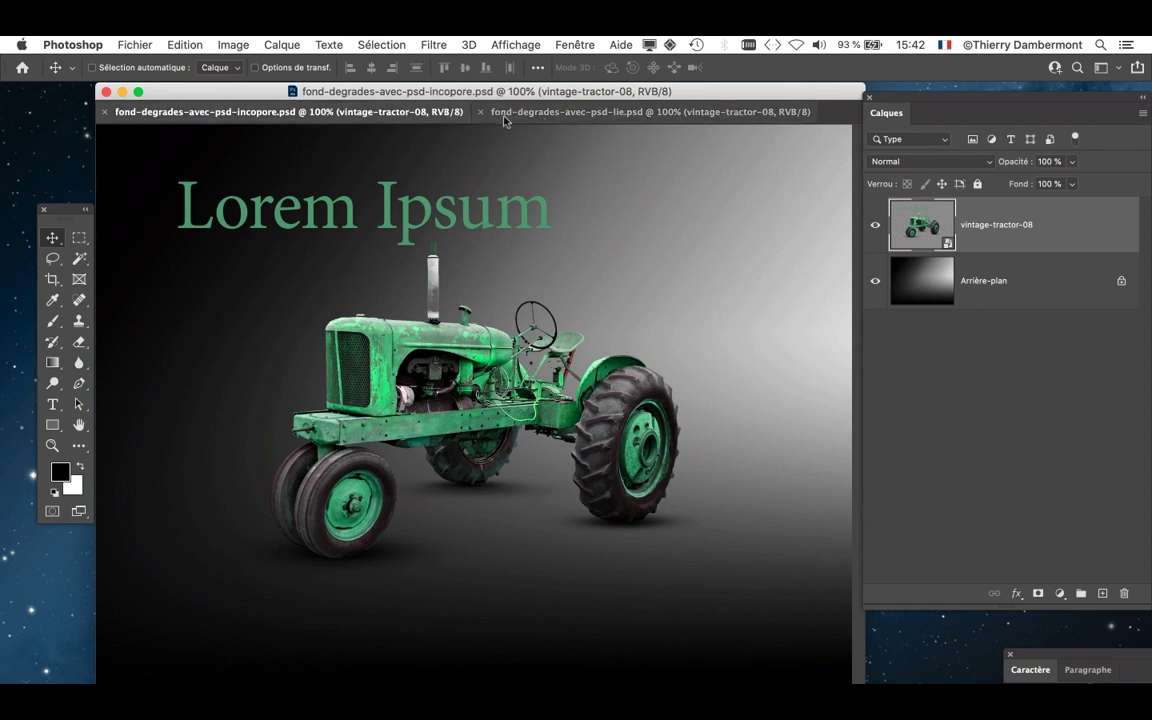
click(540, 112)
click(324, 113)
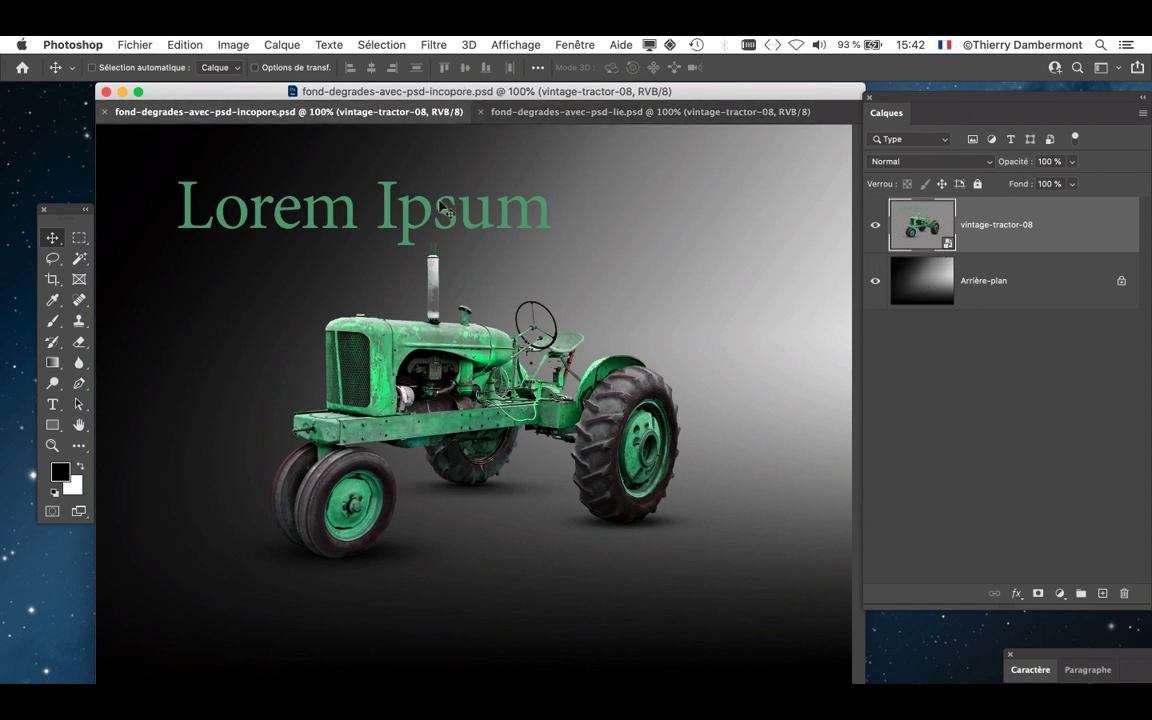
Close the window holding both tractor compositions and switch to the doc mardi apres-midi folder in Finder
click(106, 93)
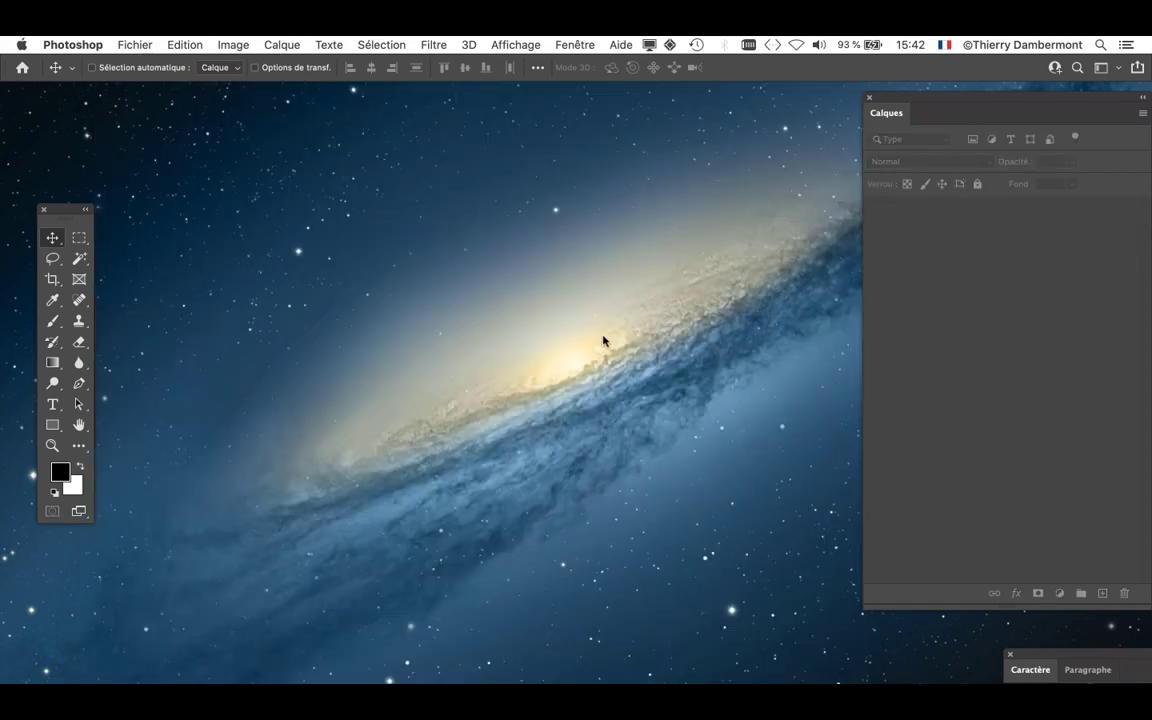
key(super+Tab)
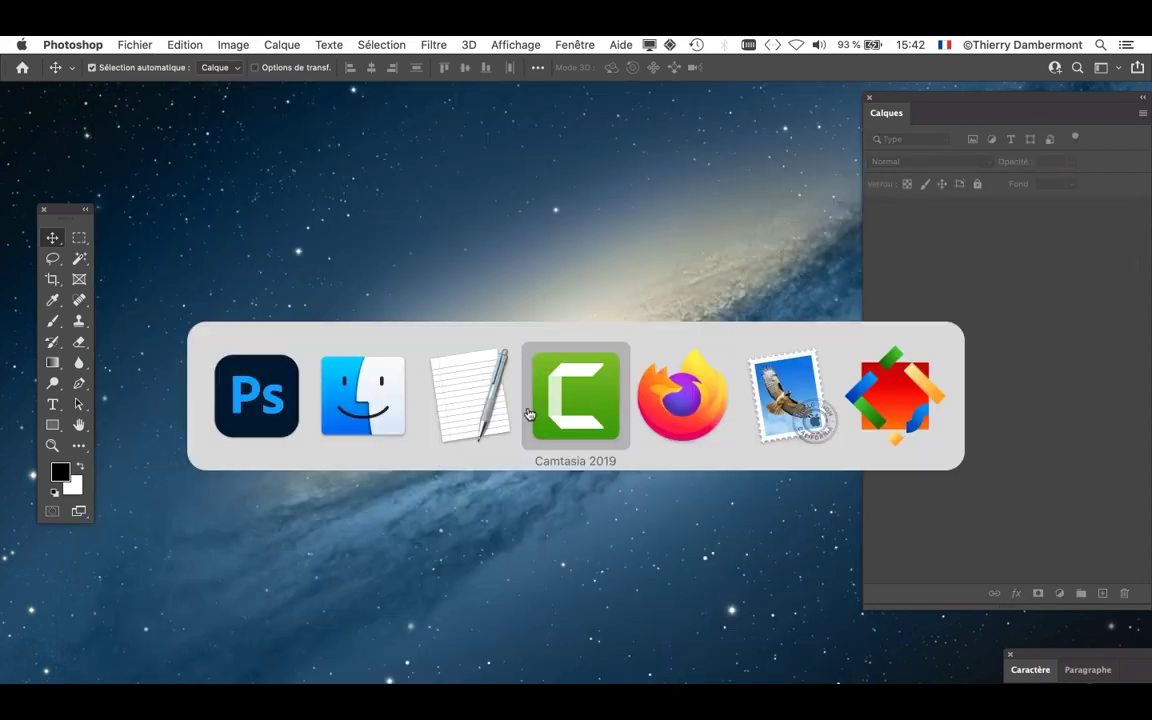
click(401, 415)
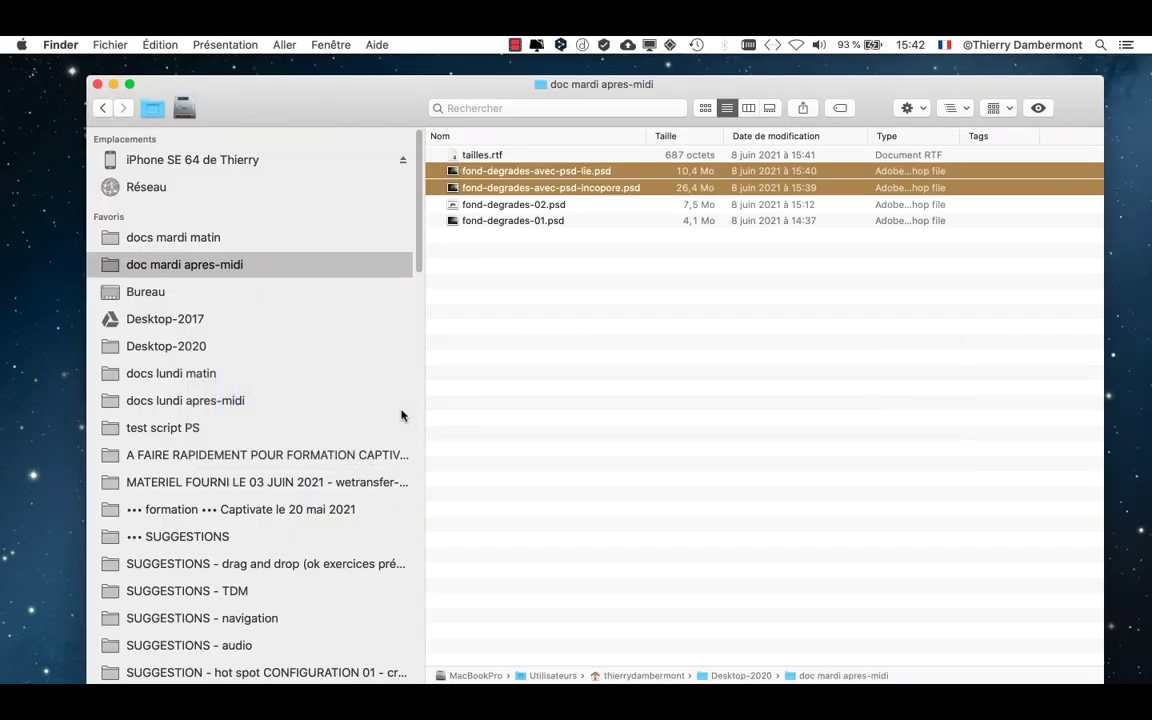
Open fond-degrades-01.psd from the doc mardi apres-midi folder and show the whole image in full screen mode with the menu bar
click(520, 330)
click(565, 220)
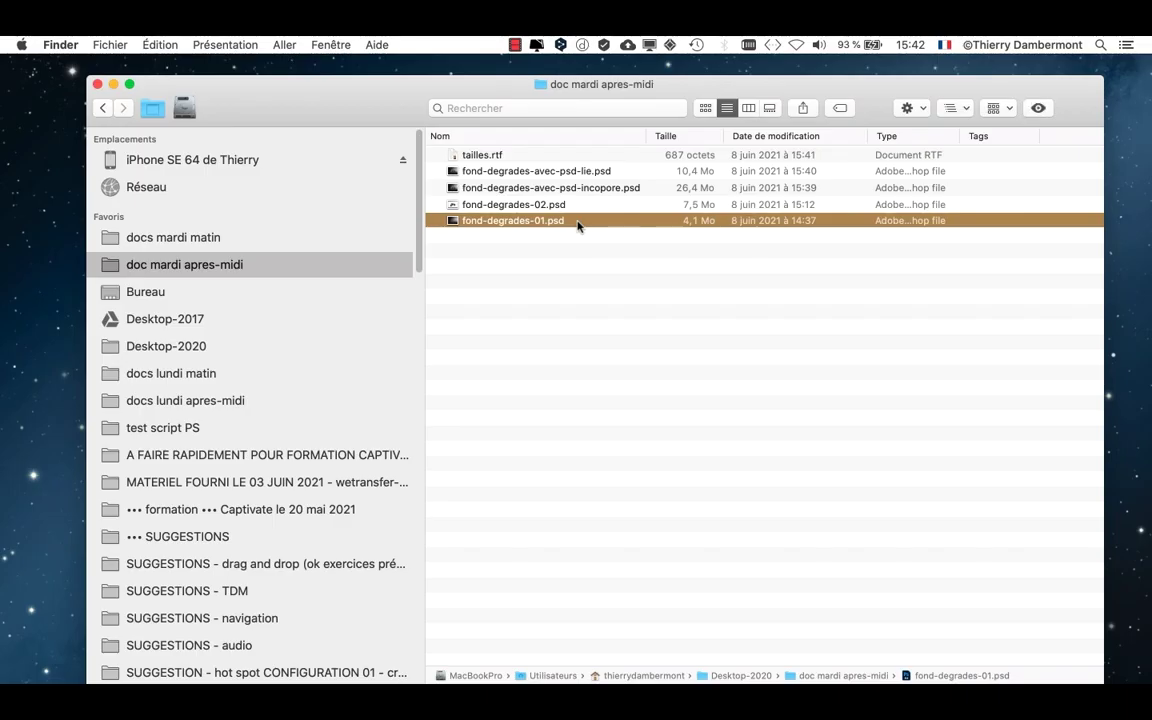
double_click(577, 221)
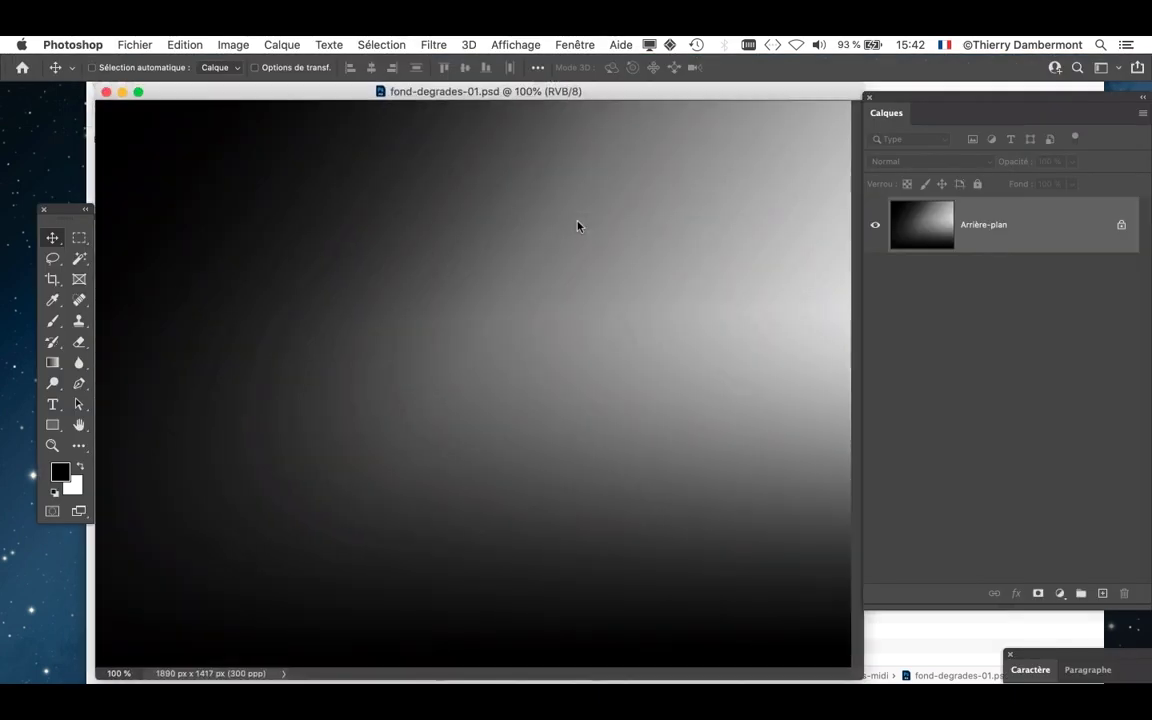
key(f)
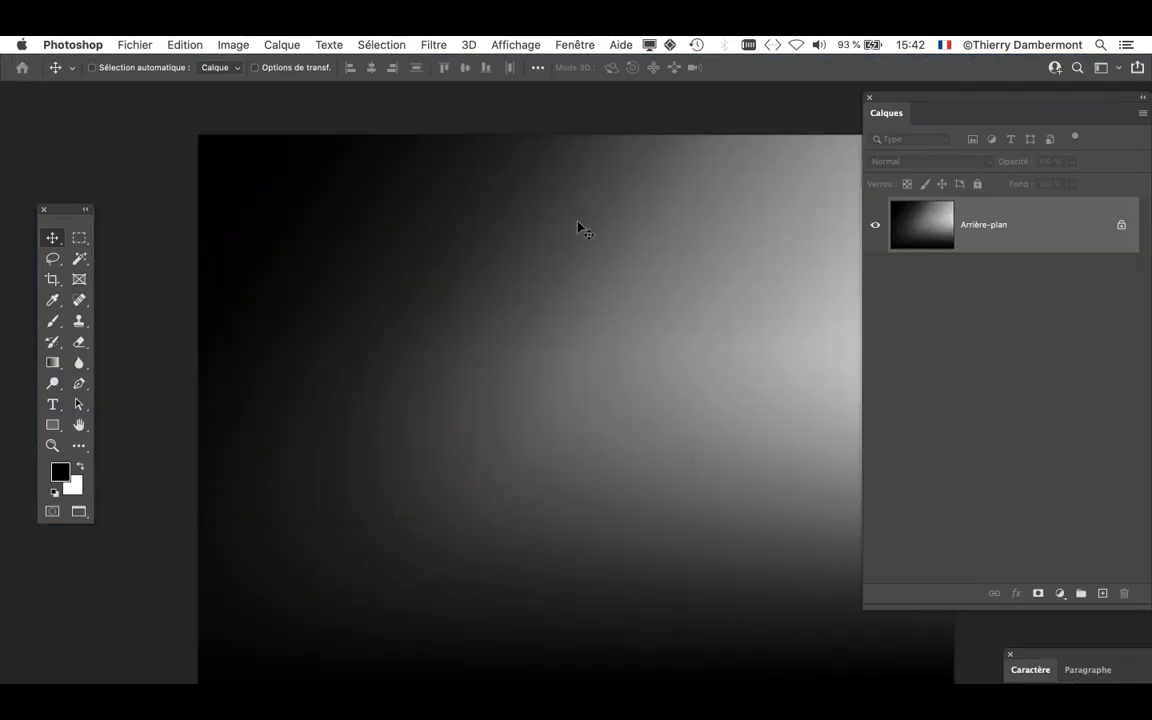
drag(525, 309, 371, 294)
scroll(372, 296, down, 1)
scroll(372, 298, down, 1)
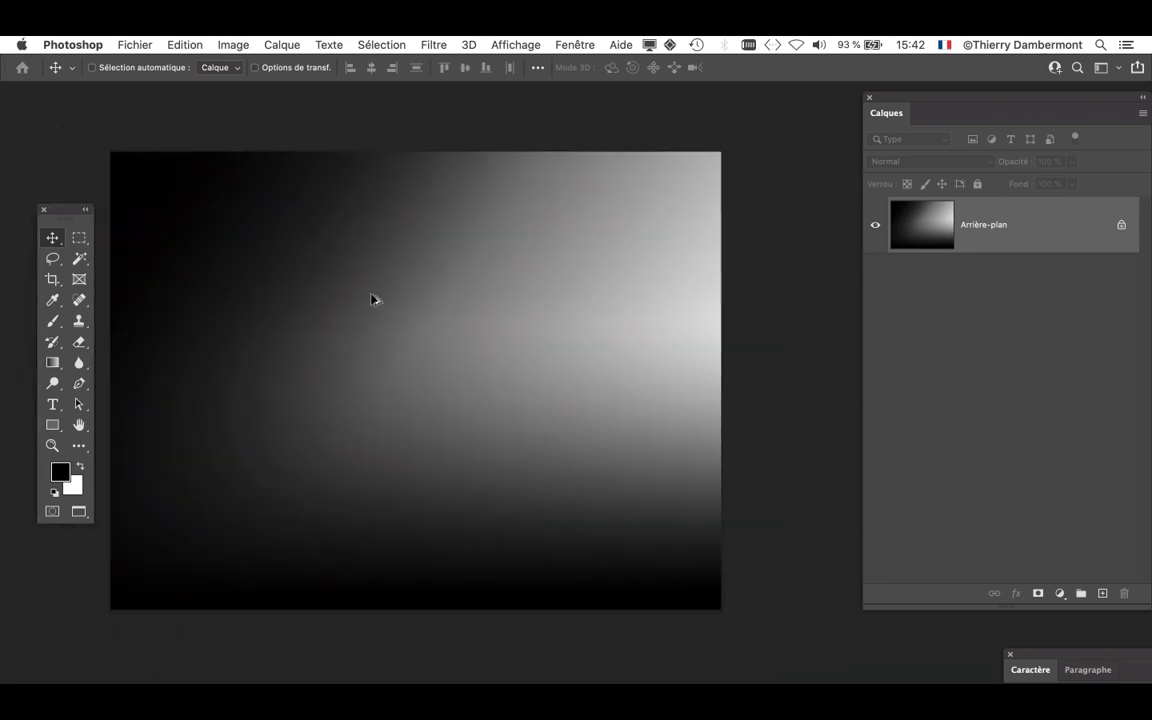
Switch to Finder, open vintage-tractor-08.psd from the docs mardi matin folder in Photoshop and fit the whole tractor image in view
key(super)
key(super+Tab)
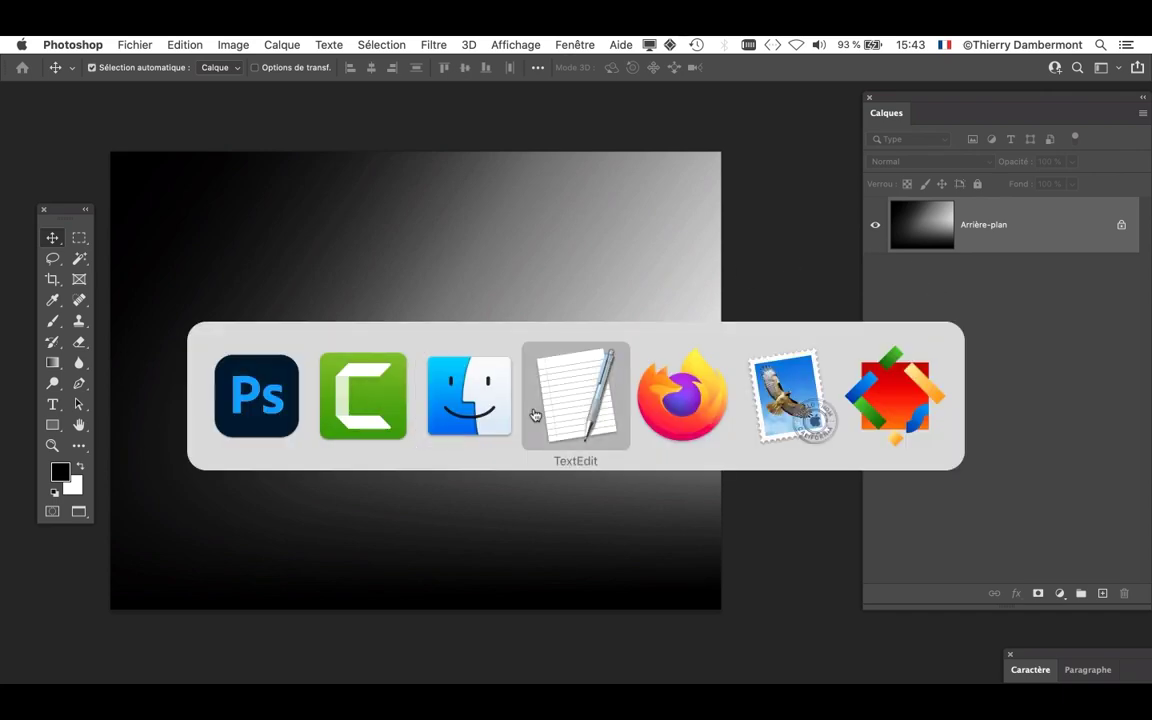
click(495, 402)
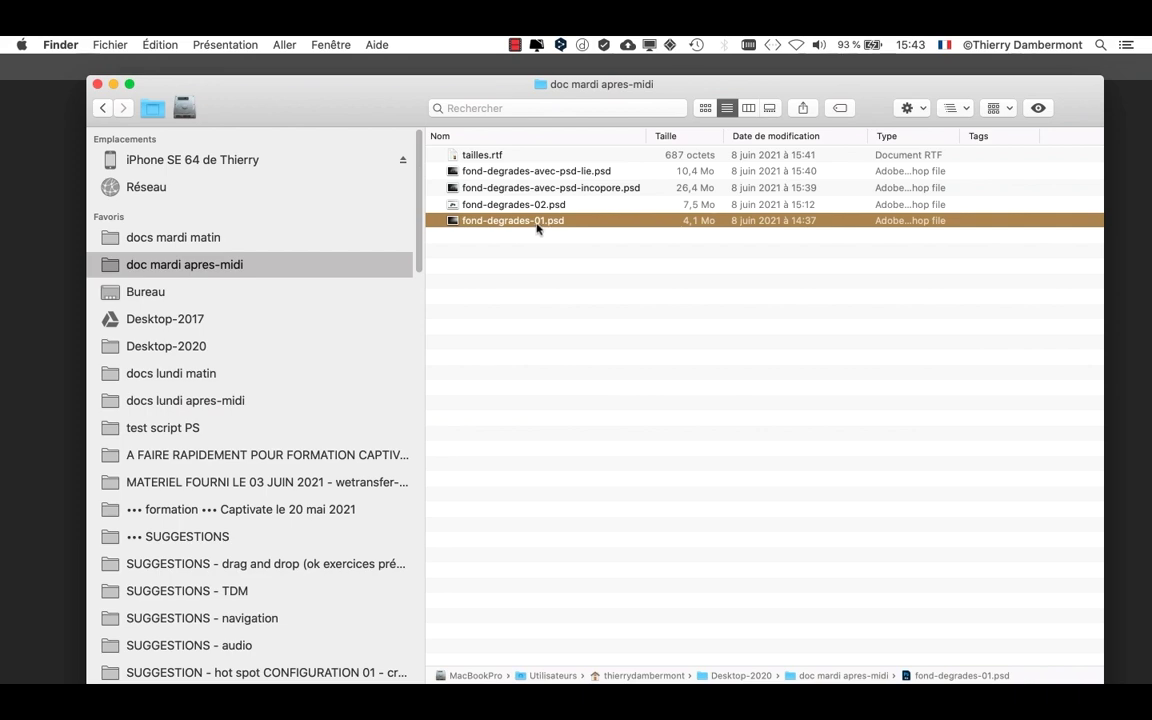
click(182, 235)
click(502, 158)
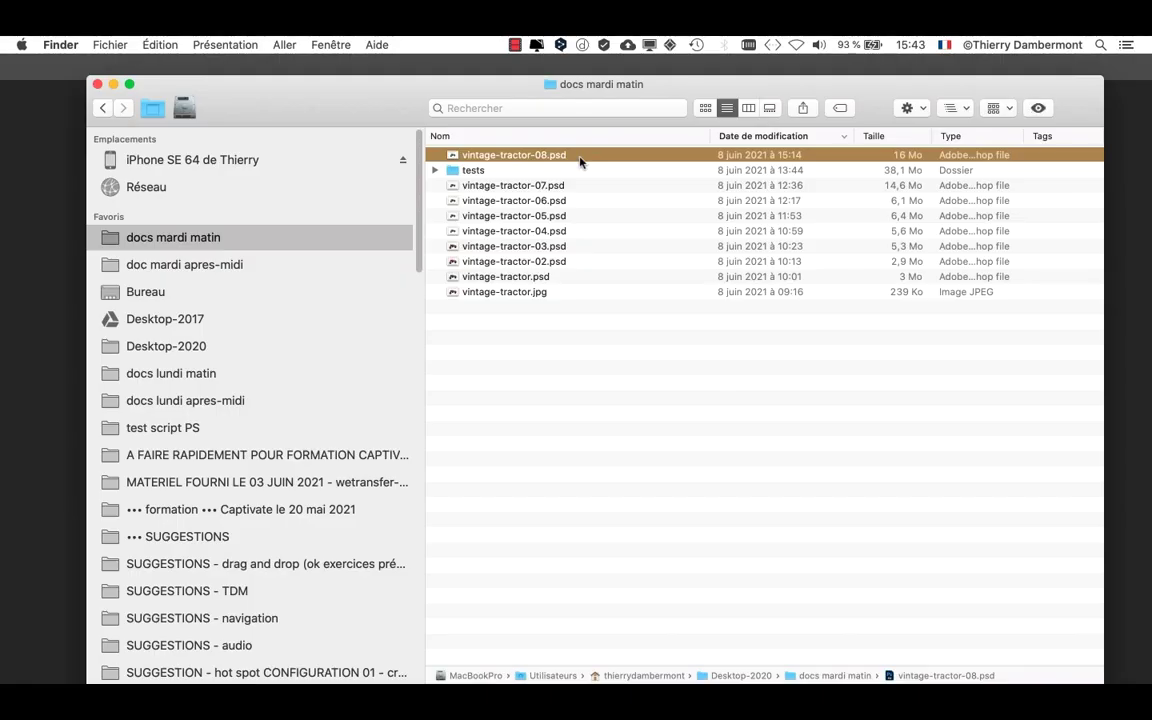
double_click(580, 162)
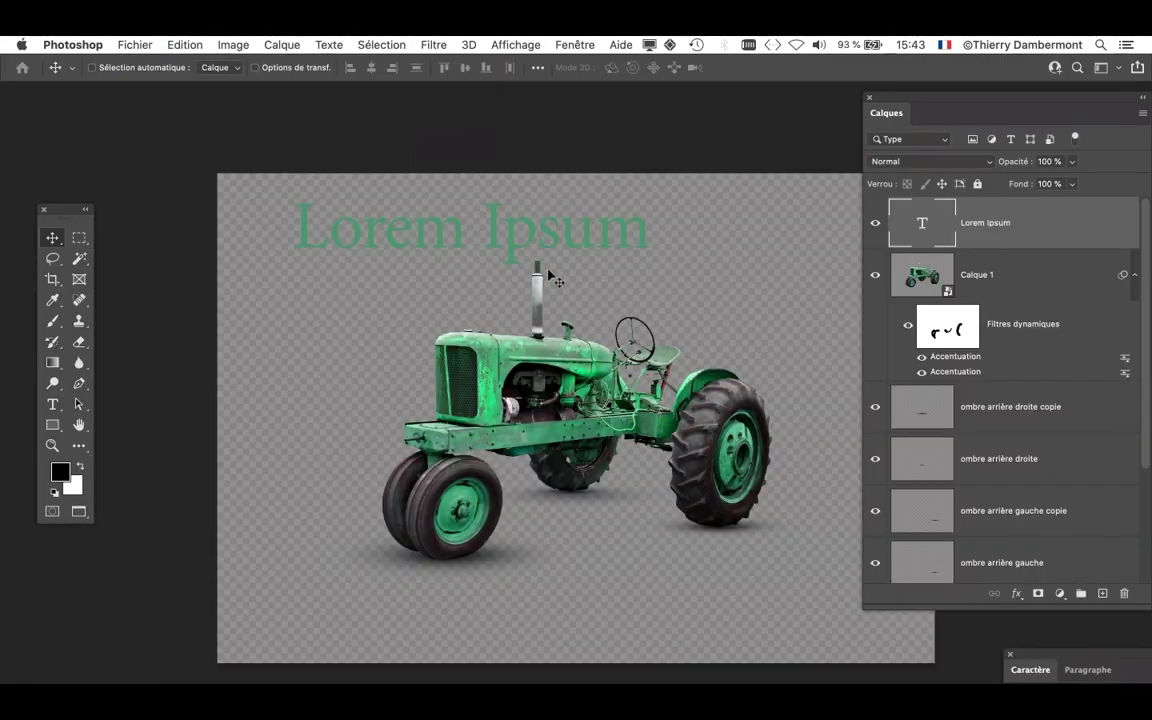
scroll(548, 275, down, 3)
drag(444, 287, 311, 293)
Move the Calques panel beside the tractor image and set its layer thumbnails to the medium size
drag(890, 102, 752, 103)
drag(1008, 352, 1011, 317)
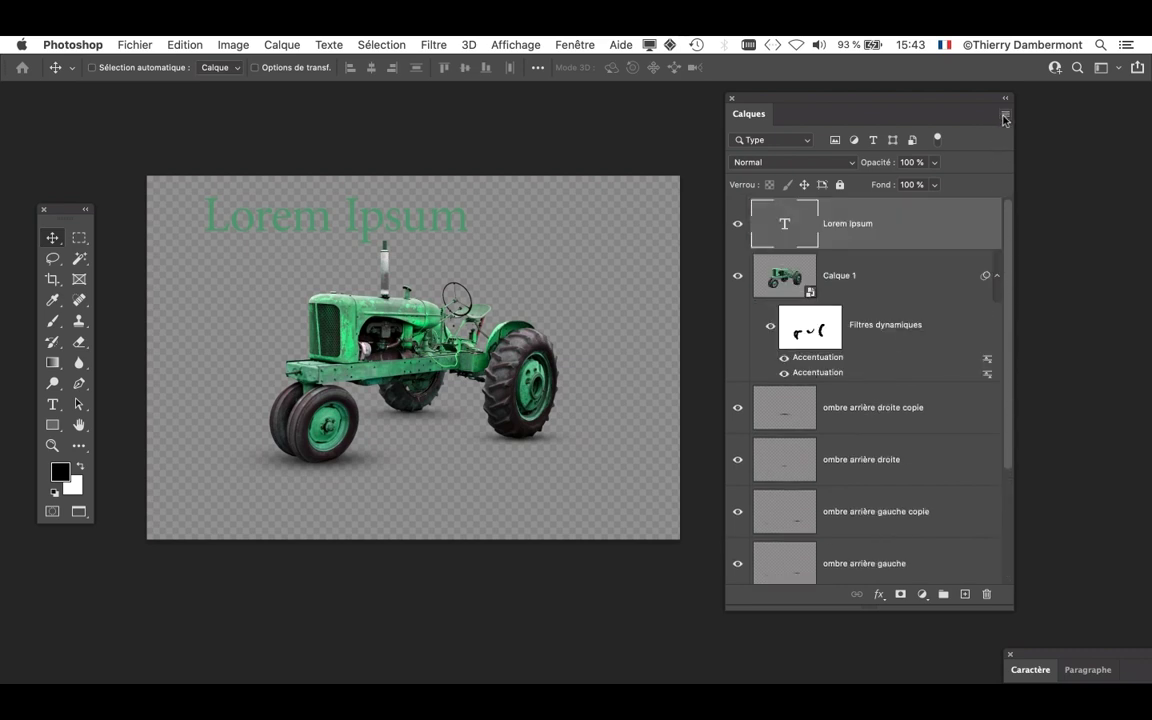
drag(1012, 608, 1004, 707)
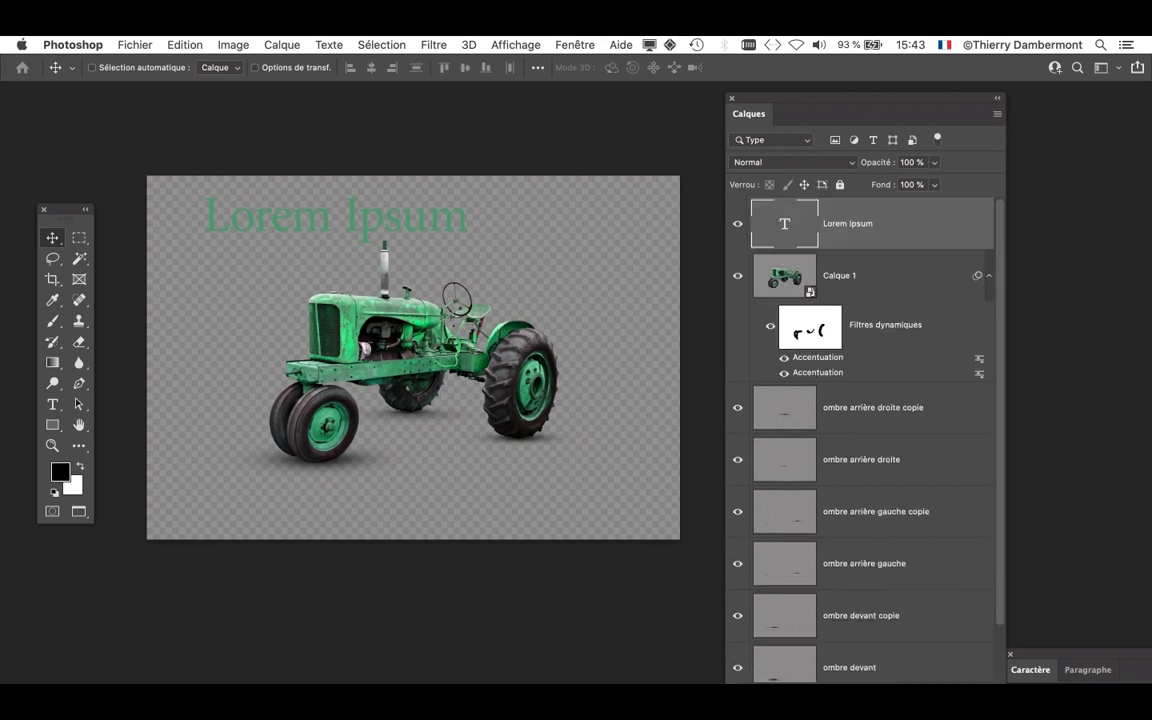
click(997, 114)
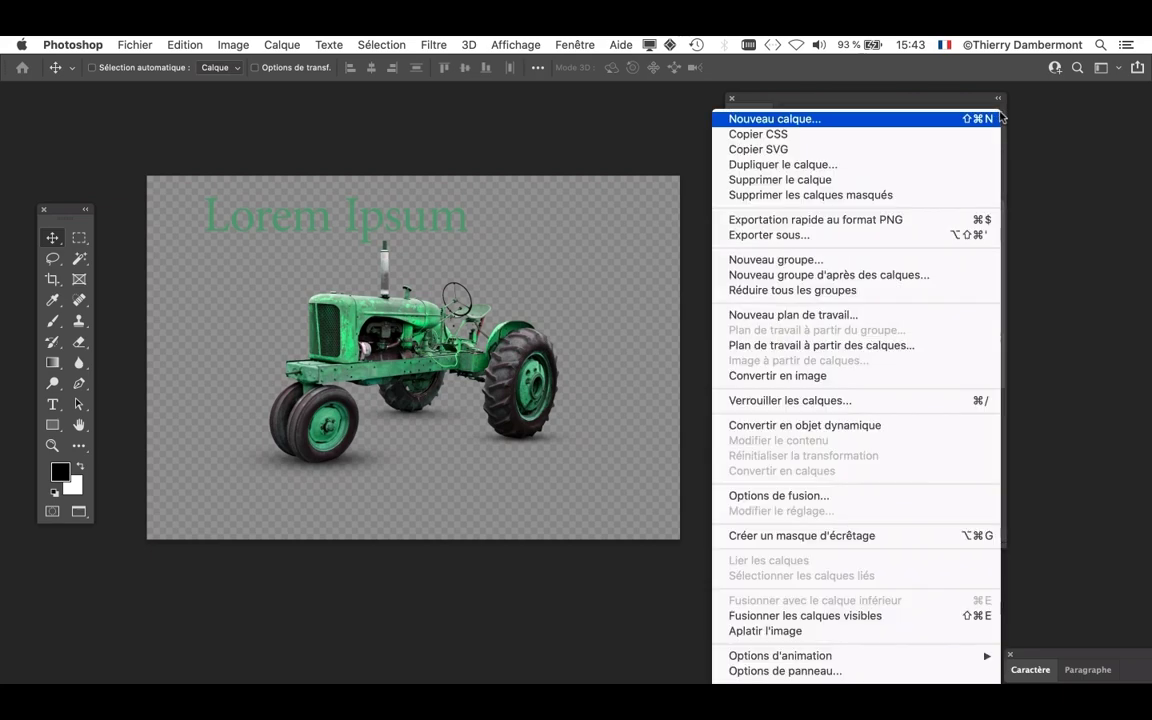
click(903, 671)
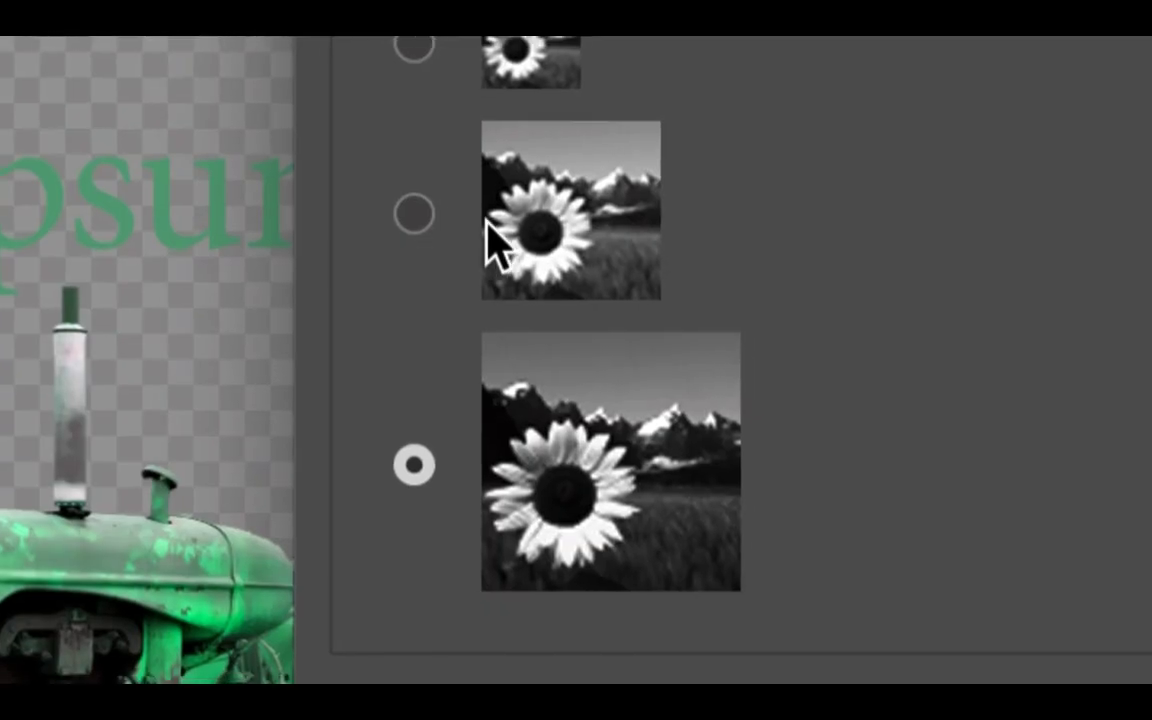
click(494, 229)
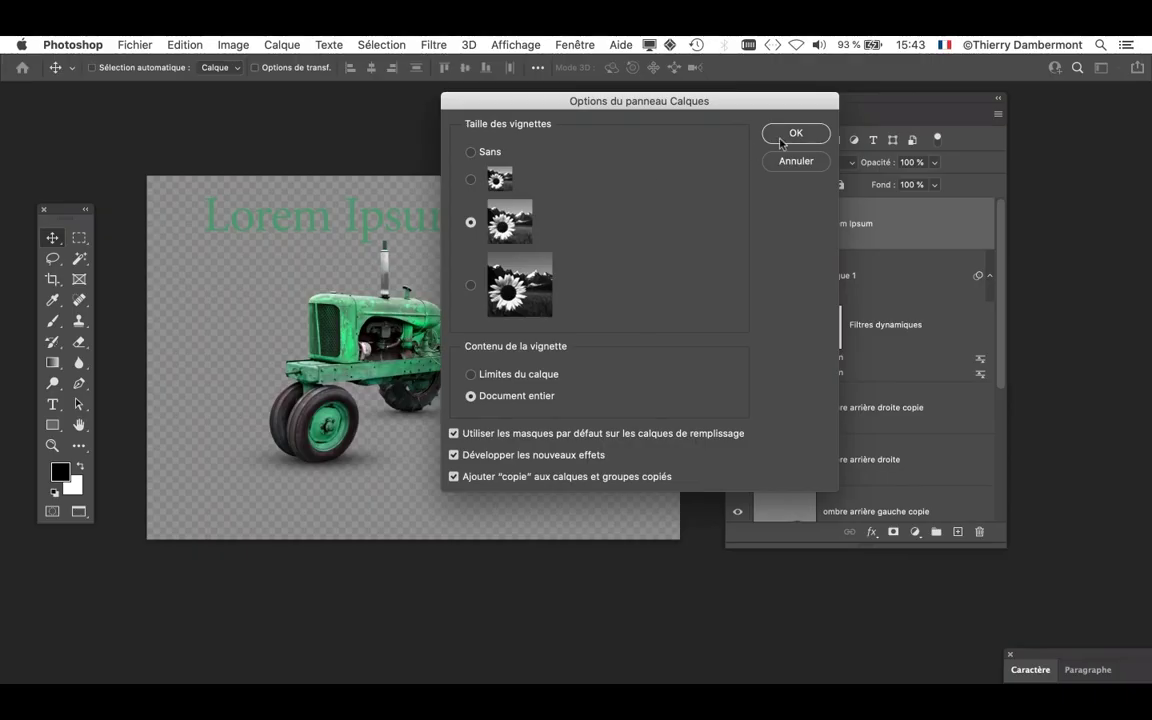
click(792, 136)
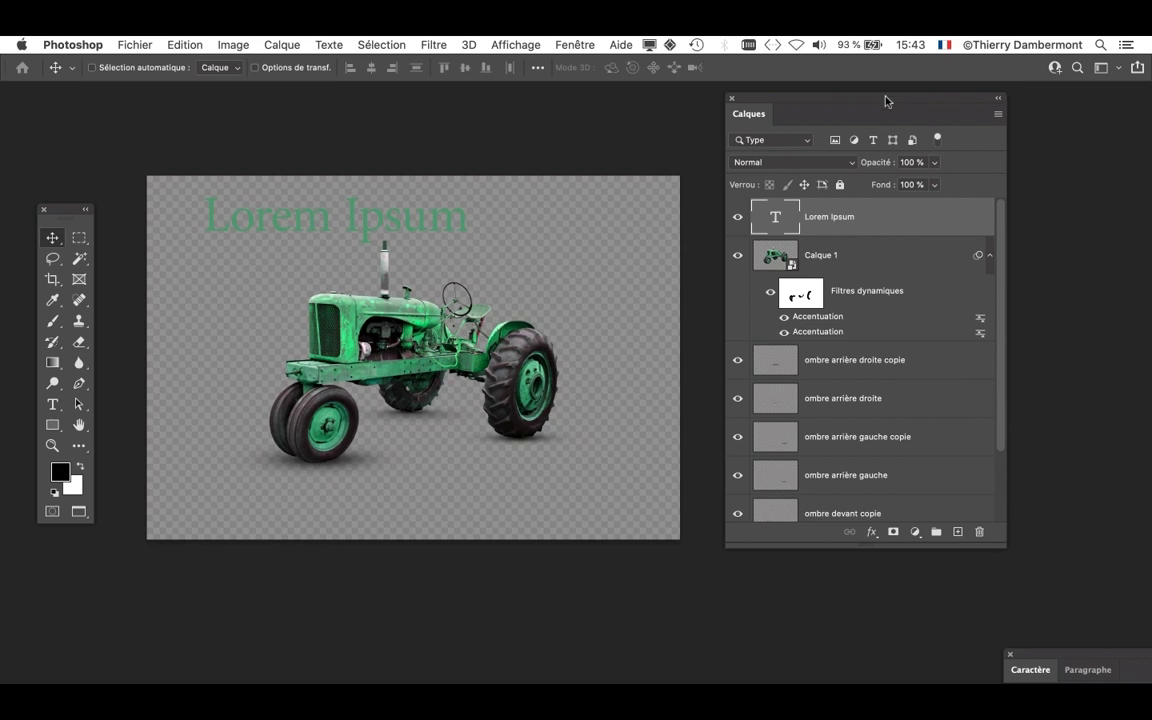
Group all layers from Lorem Ipsum down to ombre devant, leaving Arrière-plan outside the group
drag(885, 101, 894, 77)
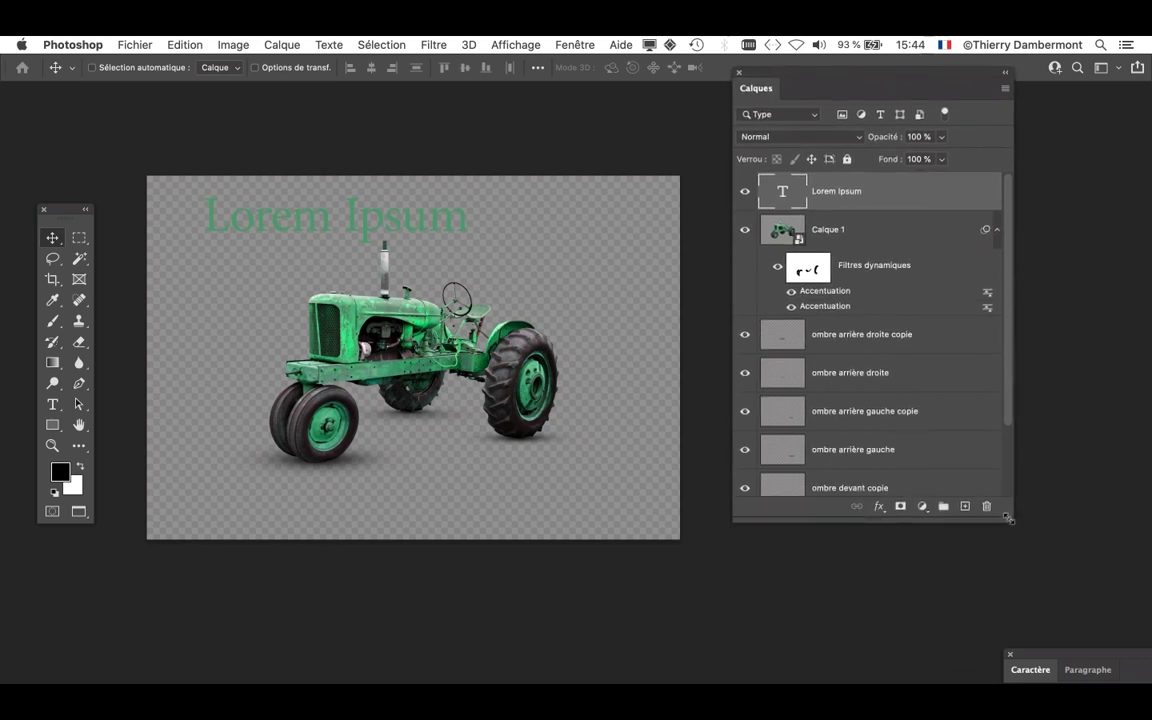
drag(1008, 518, 1028, 682)
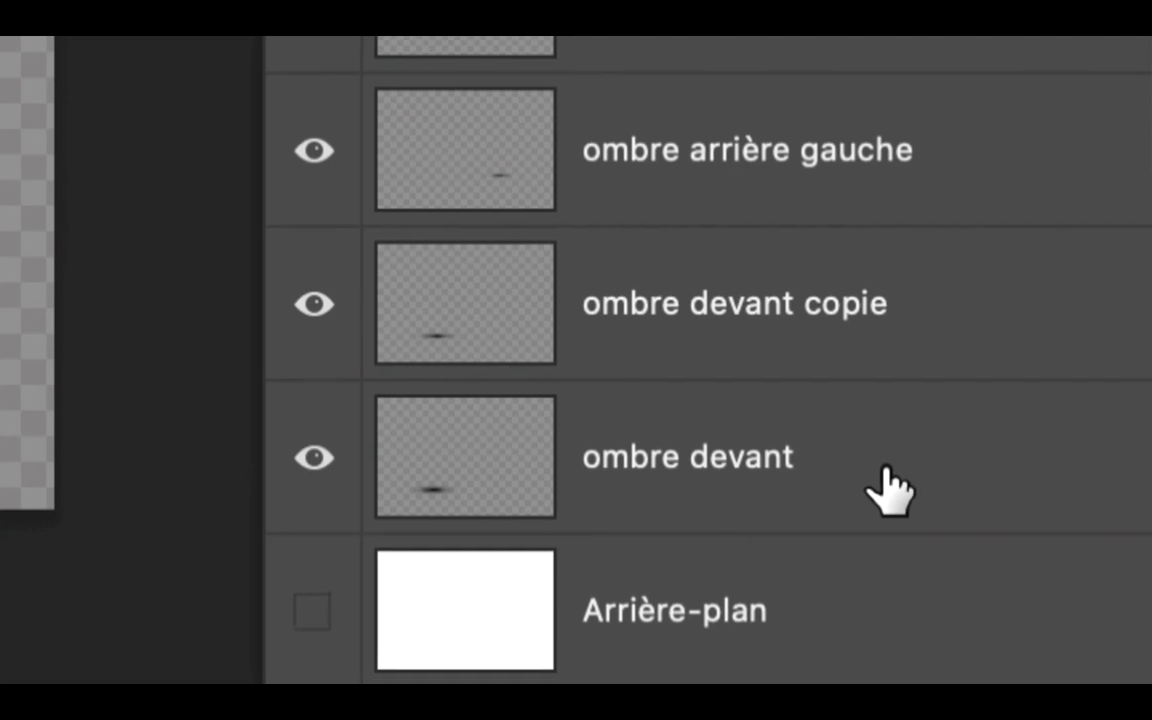
shift+click(886, 470)
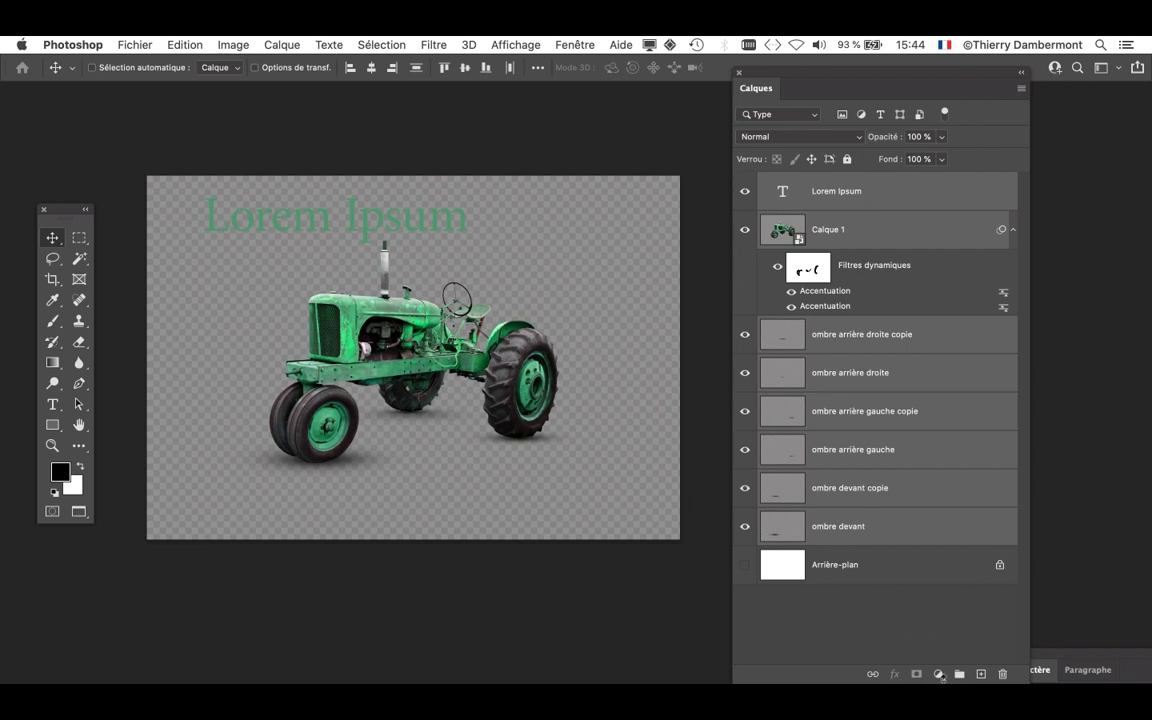
drag(1028, 682, 1016, 535)
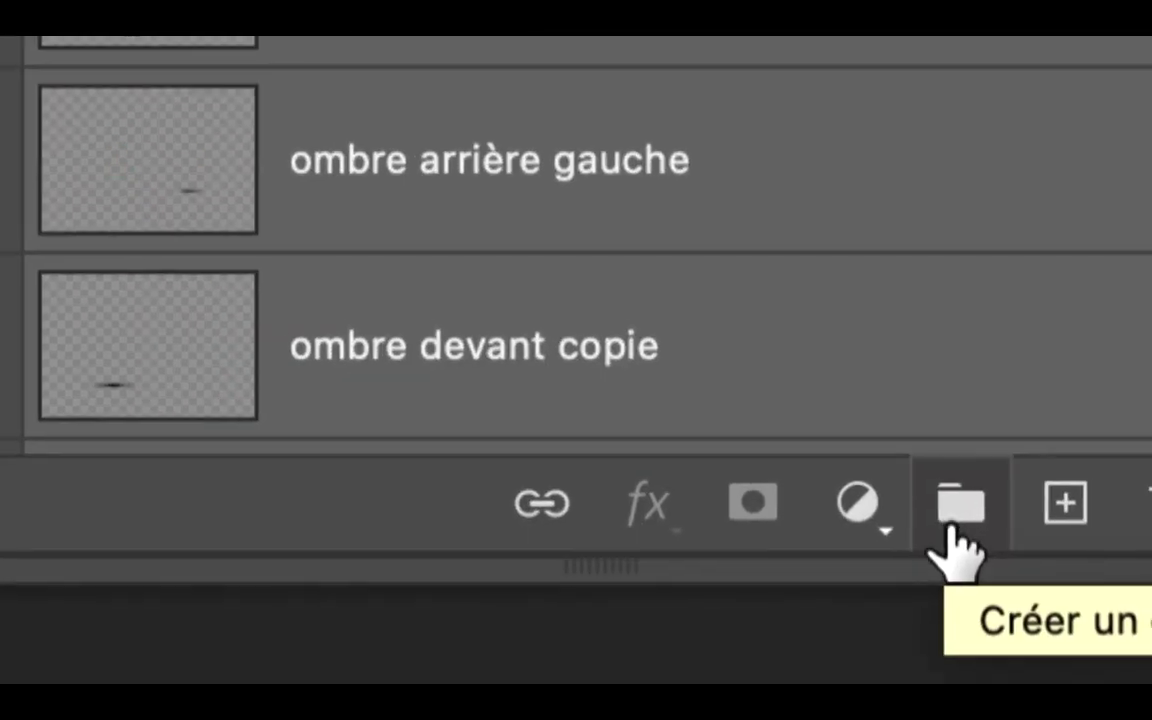
click(955, 538)
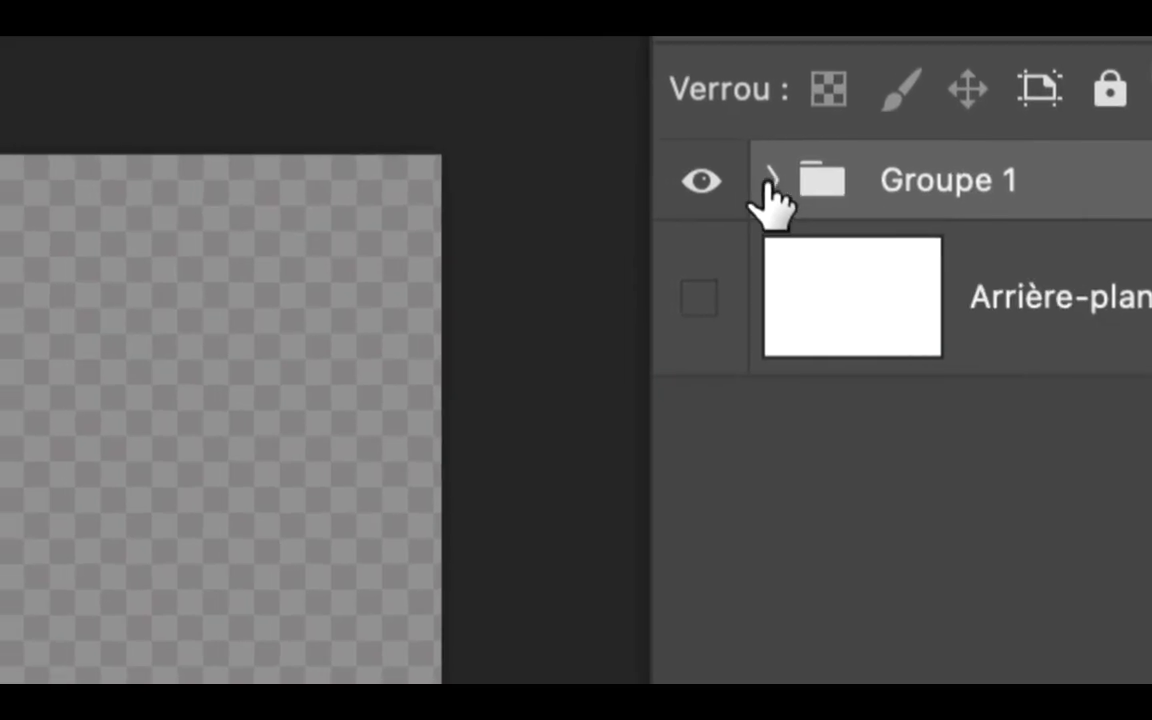
Expand and collapse the new layer group several times to examine the layers it contains, leaving it collapsed
click(688, 164)
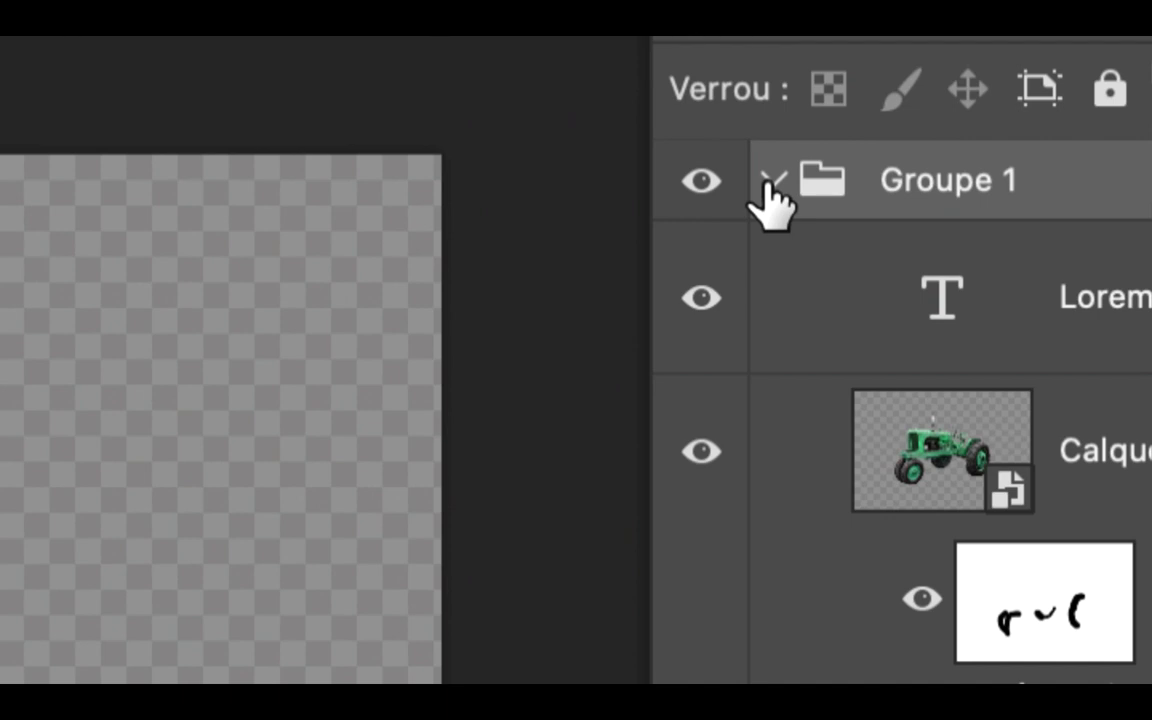
click(767, 182)
click(767, 181)
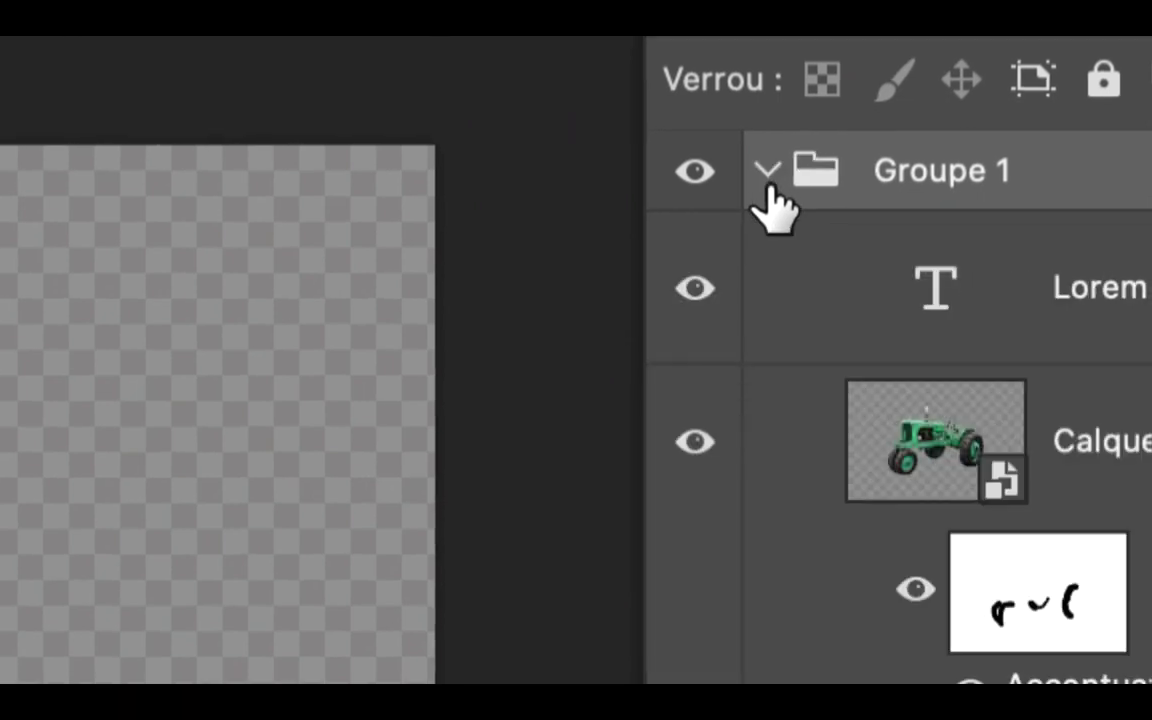
click(767, 182)
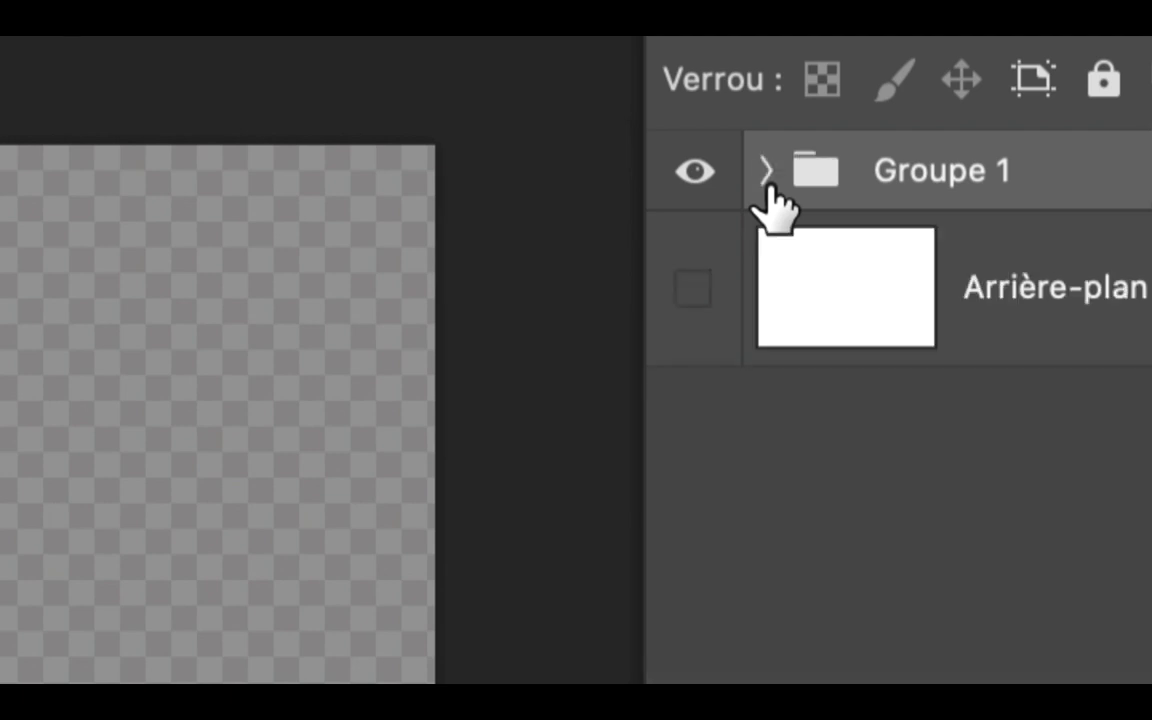
click(767, 182)
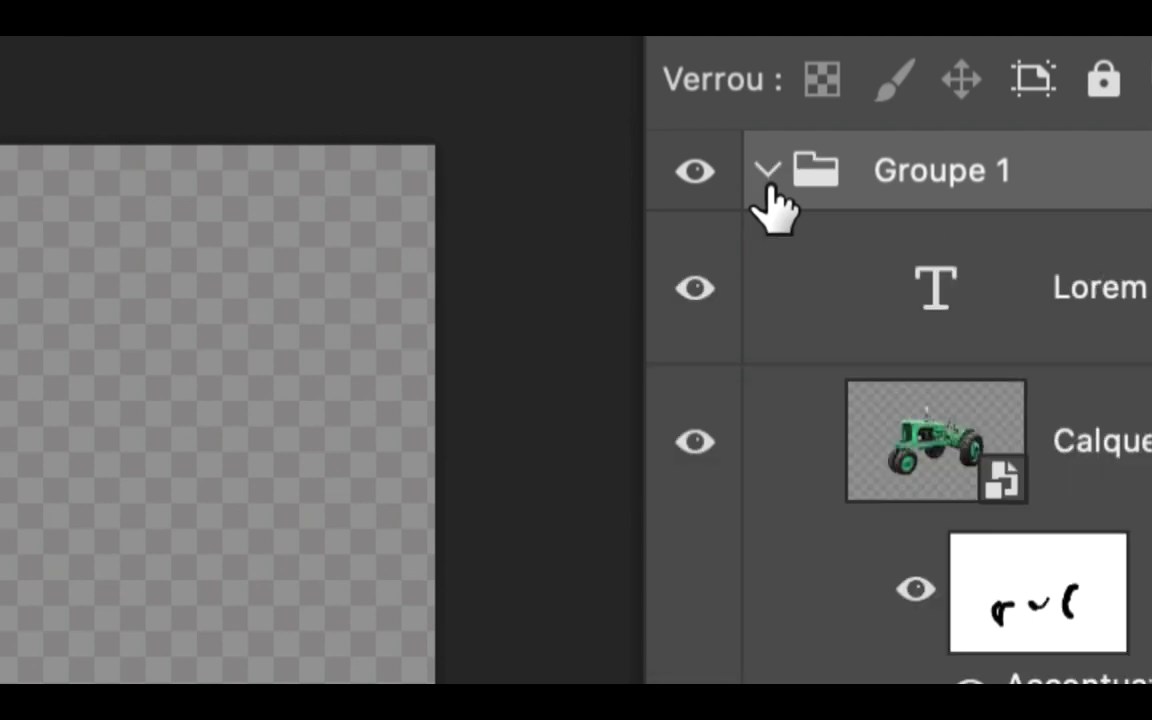
click(767, 182)
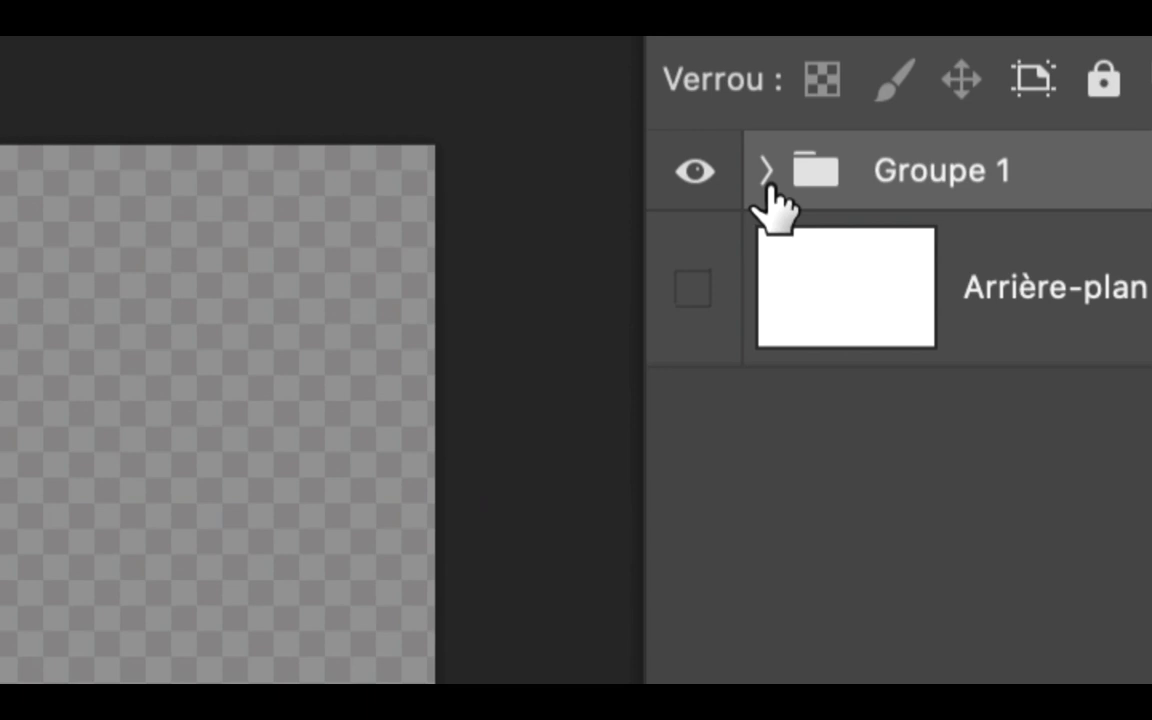
click(767, 182)
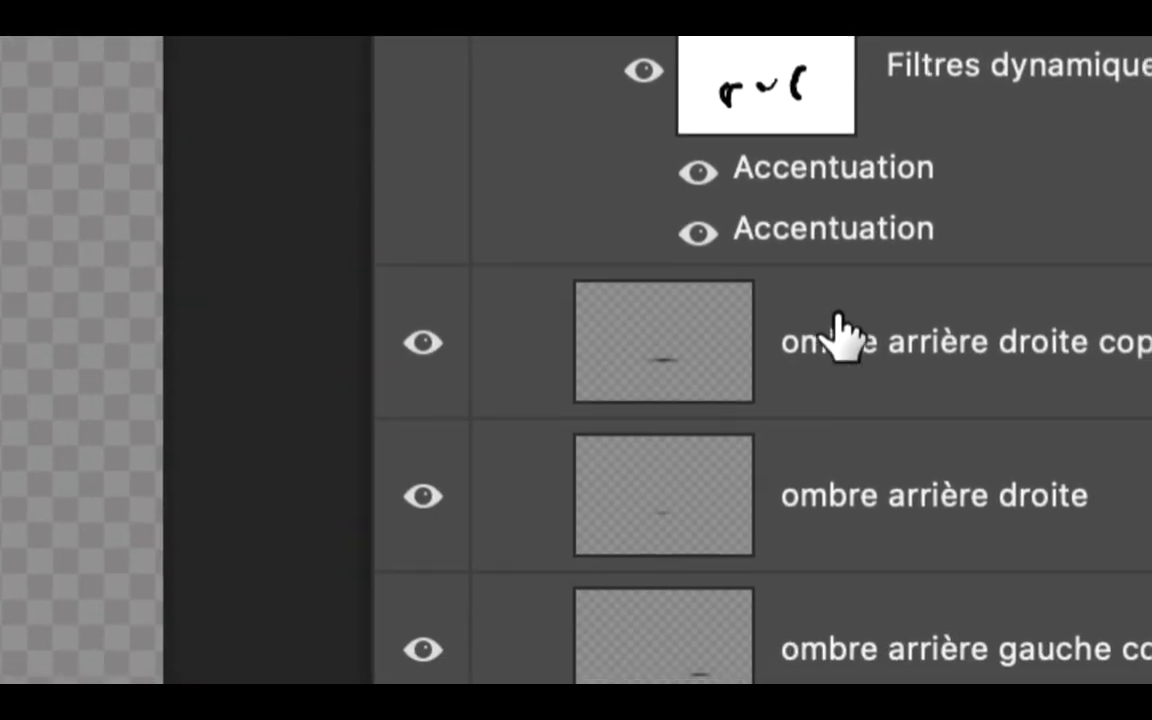
click(840, 330)
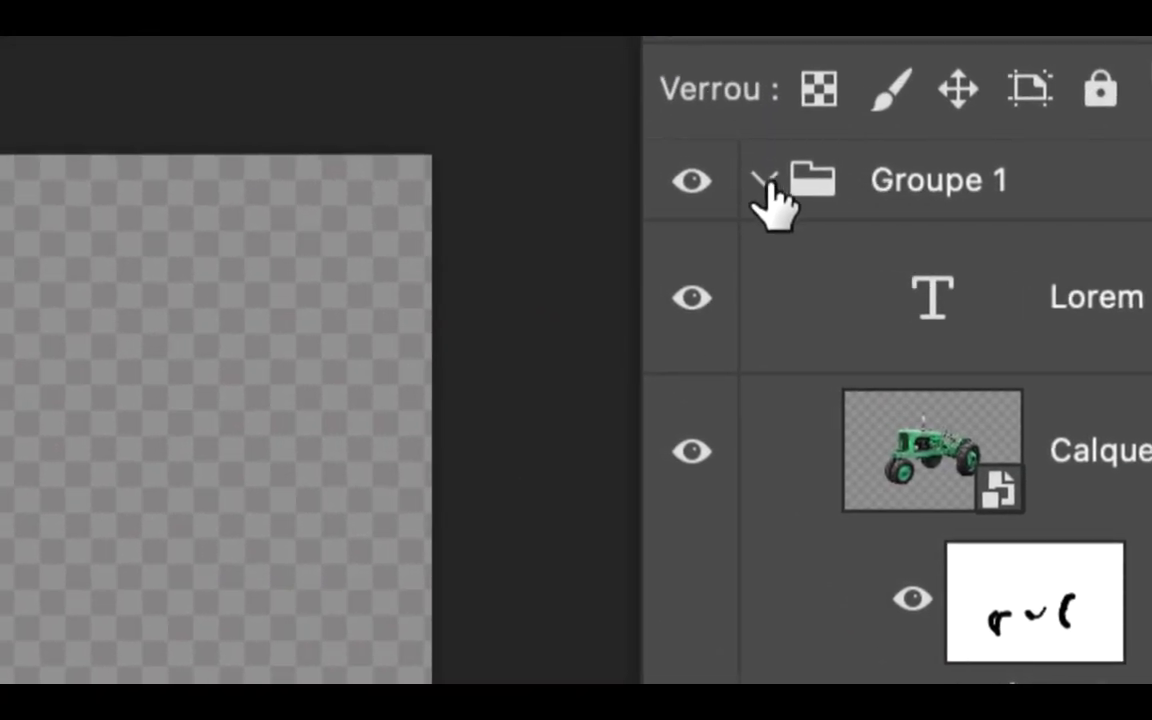
click(765, 180)
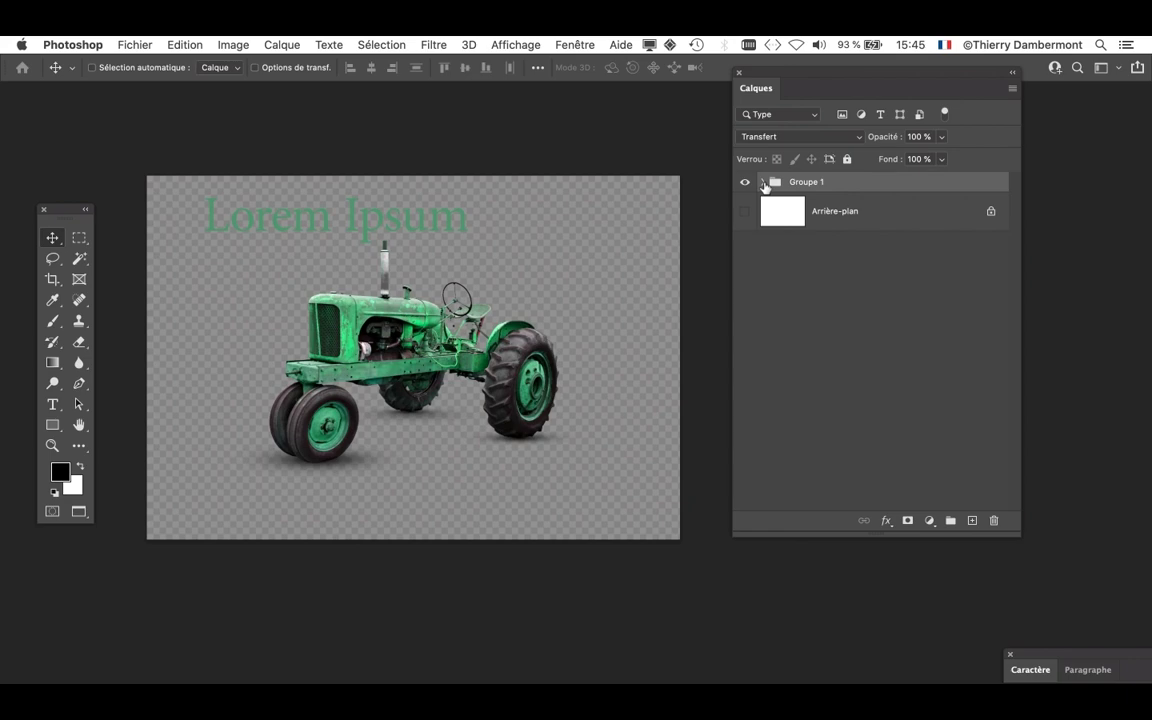
Return to the standard screen mode, hide the other applications, clear the panels aside and enlarge the window holding both documents
key(f)
key(f)
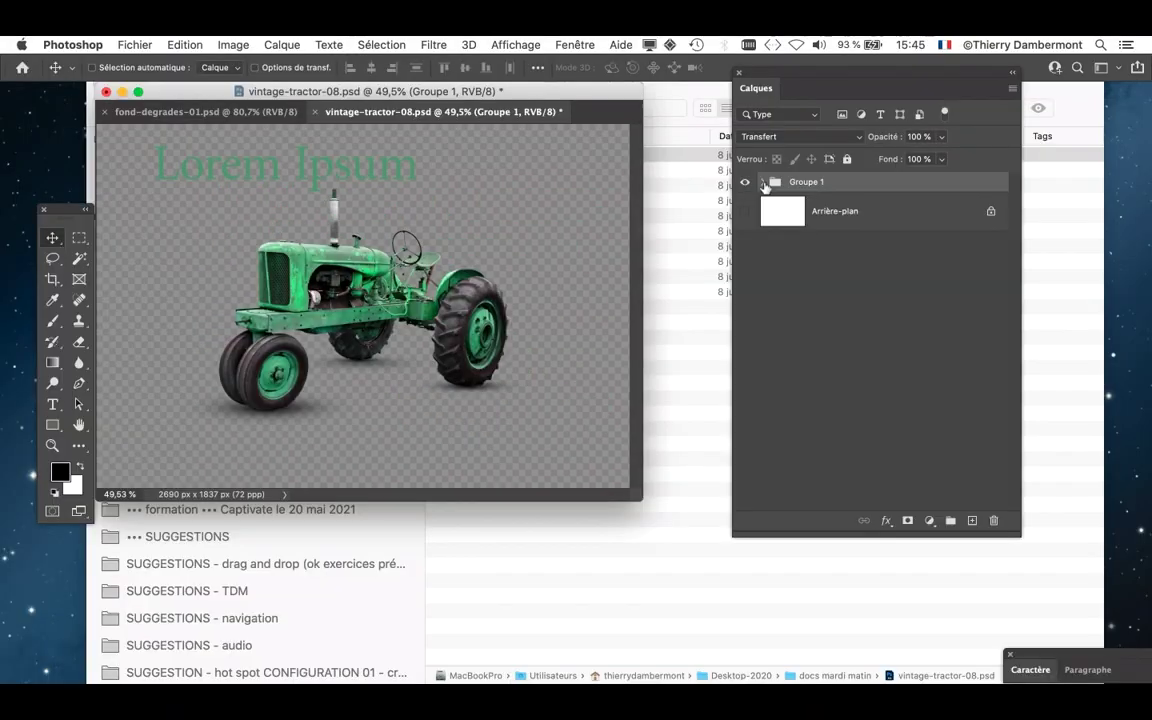
key(super)
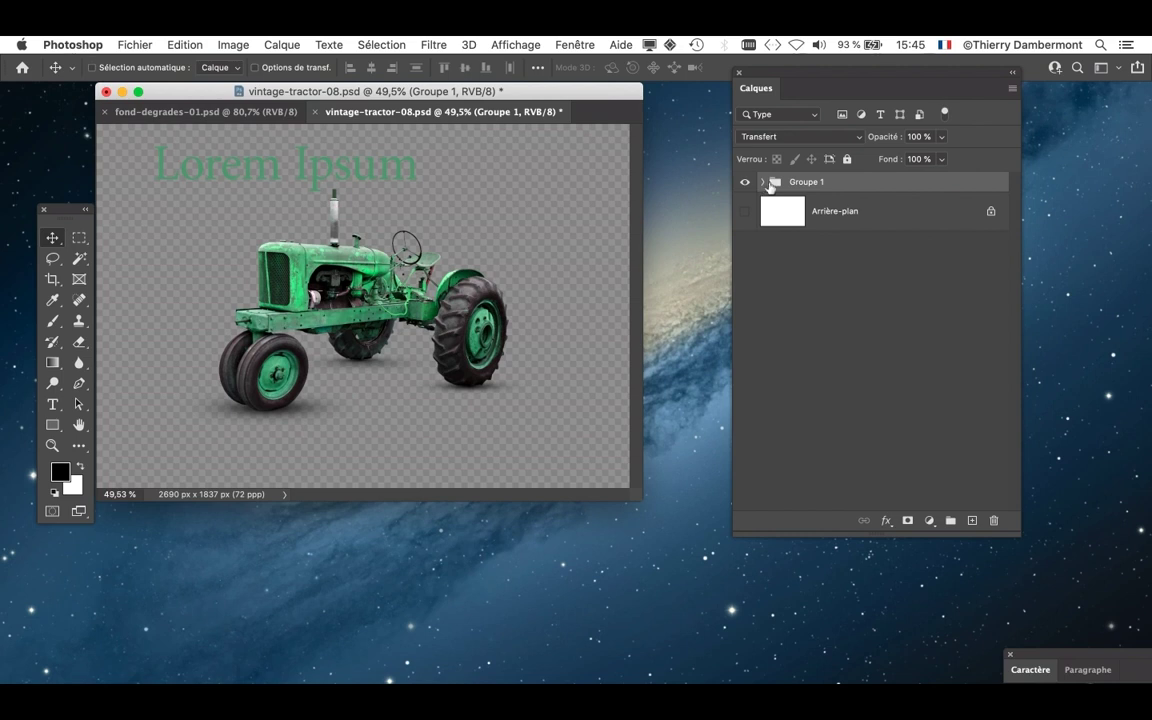
drag(792, 72, 959, 158)
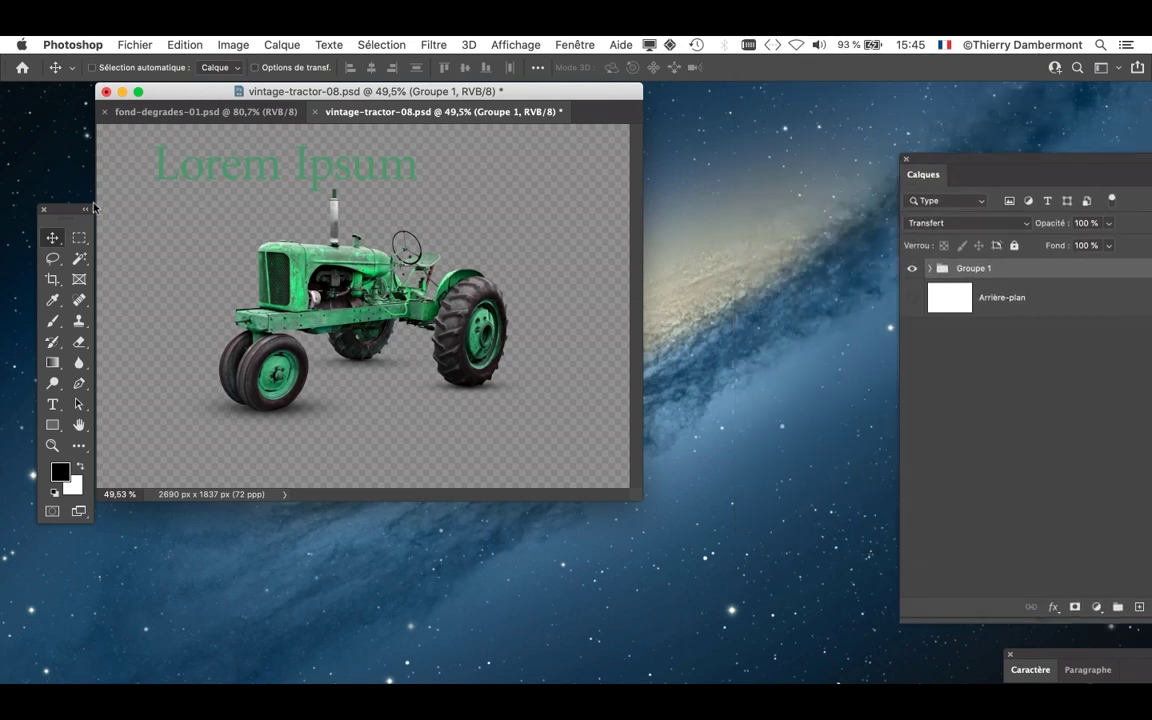
drag(92, 207, 54, 207)
drag(184, 94, 128, 113)
drag(577, 518, 894, 684)
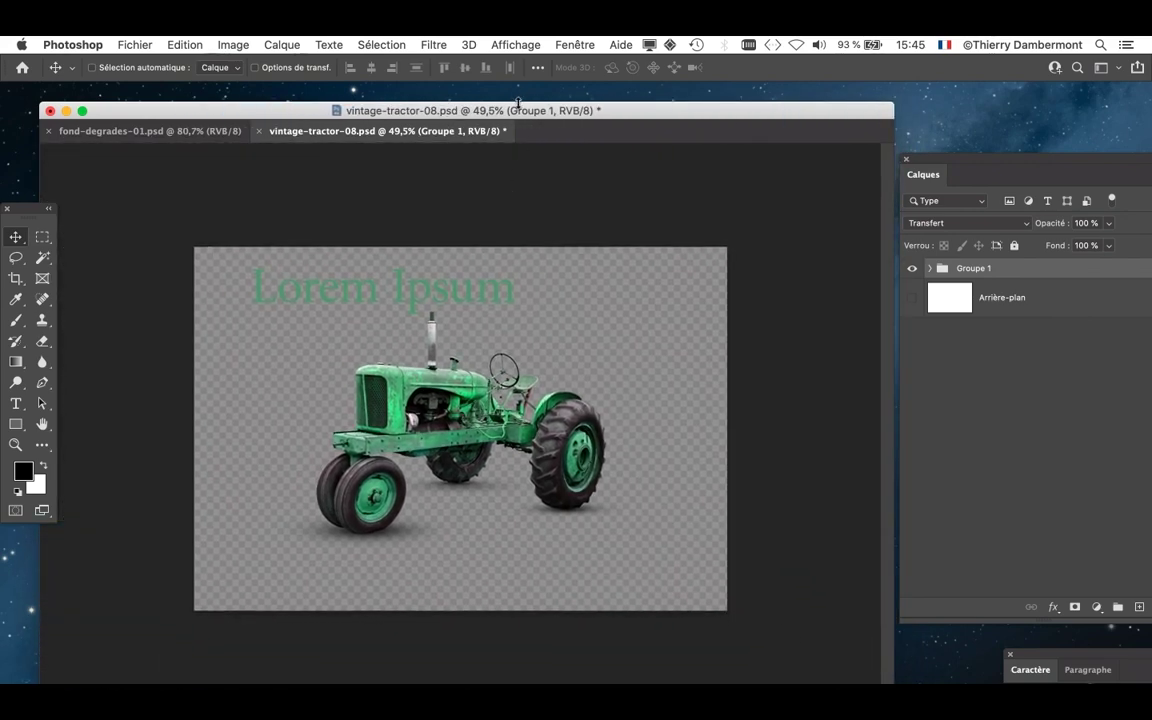
drag(522, 114, 535, 102)
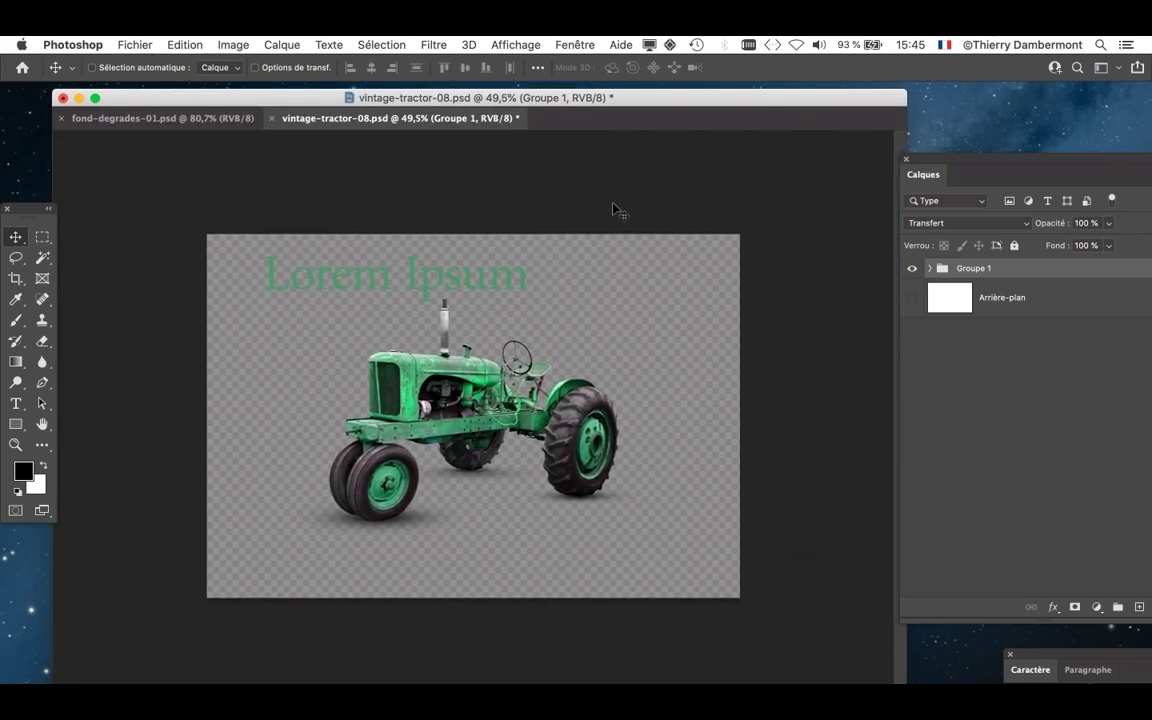
Copy Groupe 1 from vintage-tractor-08.psd into fond-degrades-01.psd and undo the copy
drag(922, 172, 812, 198)
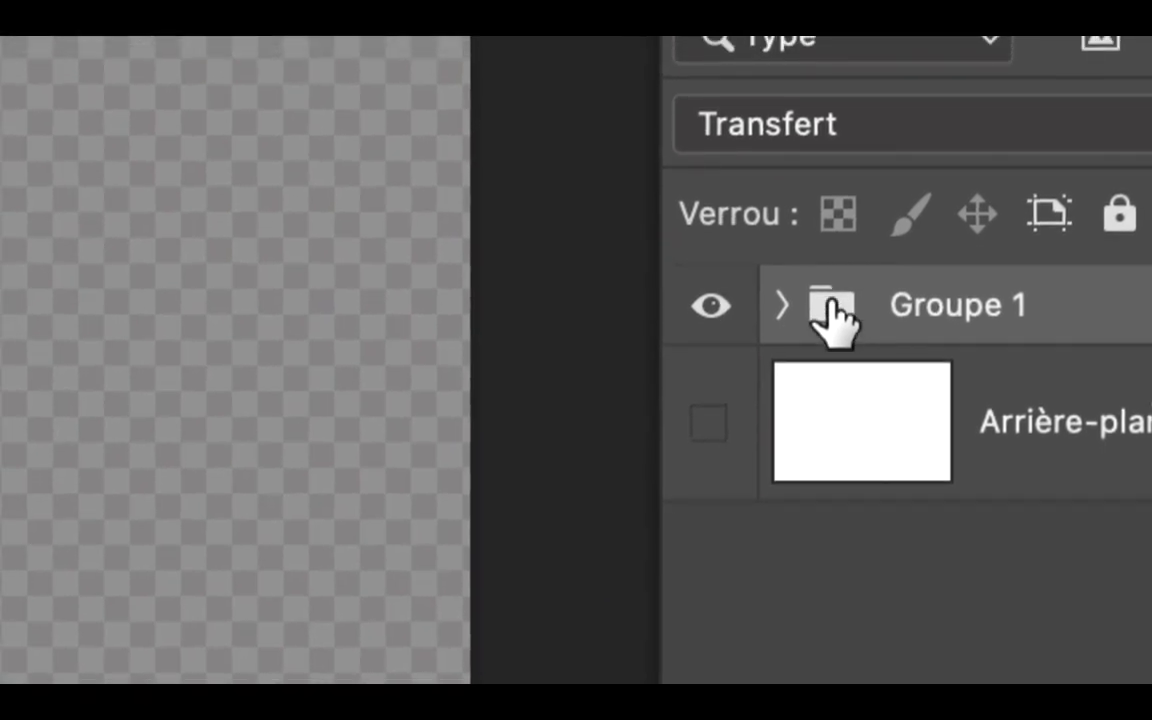
drag(828, 302, 0, 290)
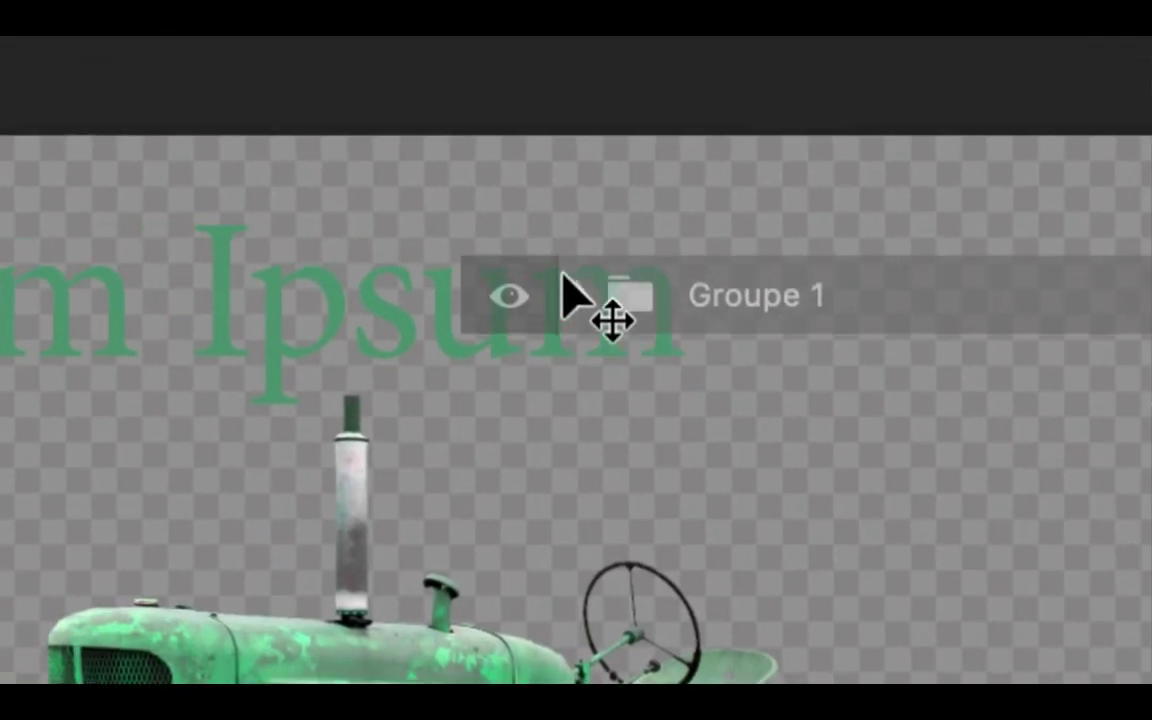
drag(562, 274, 248, 157)
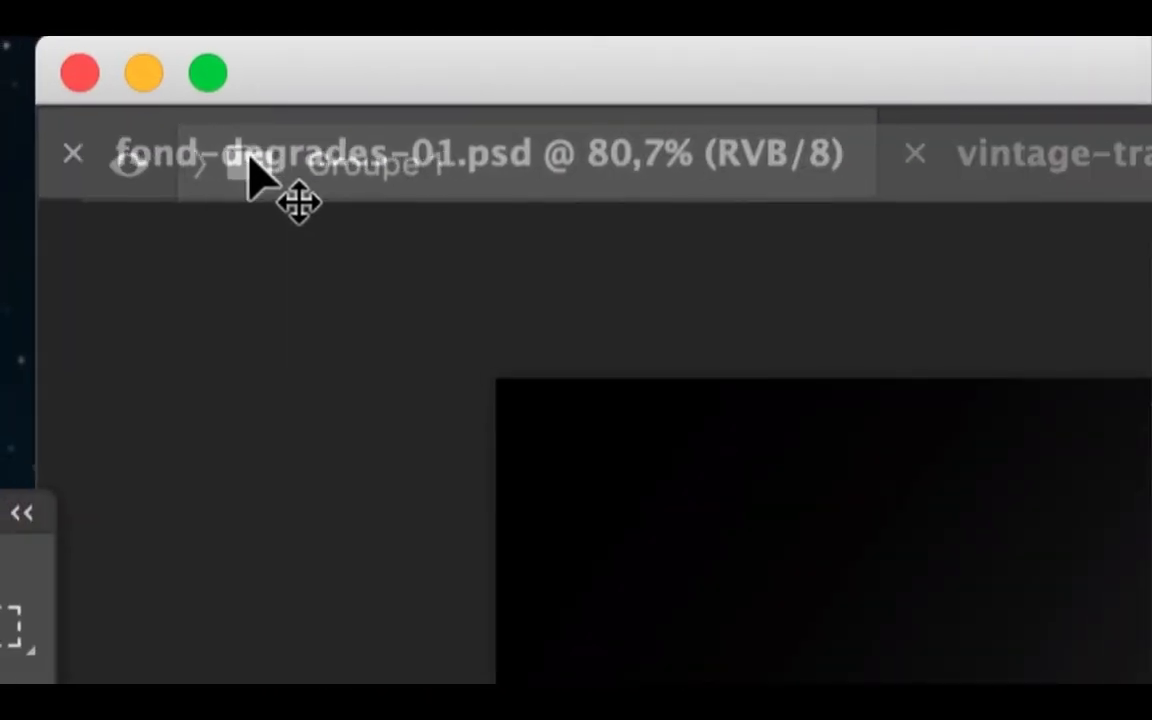
drag(248, 157, 451, 348)
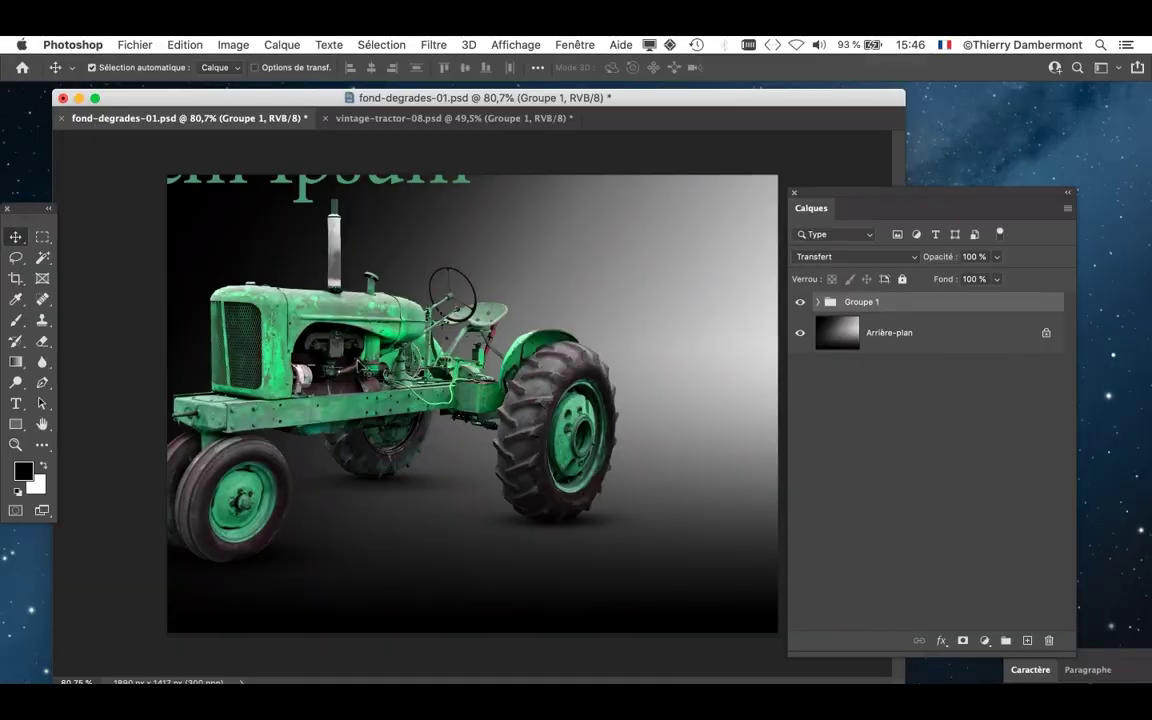
key(super+z)
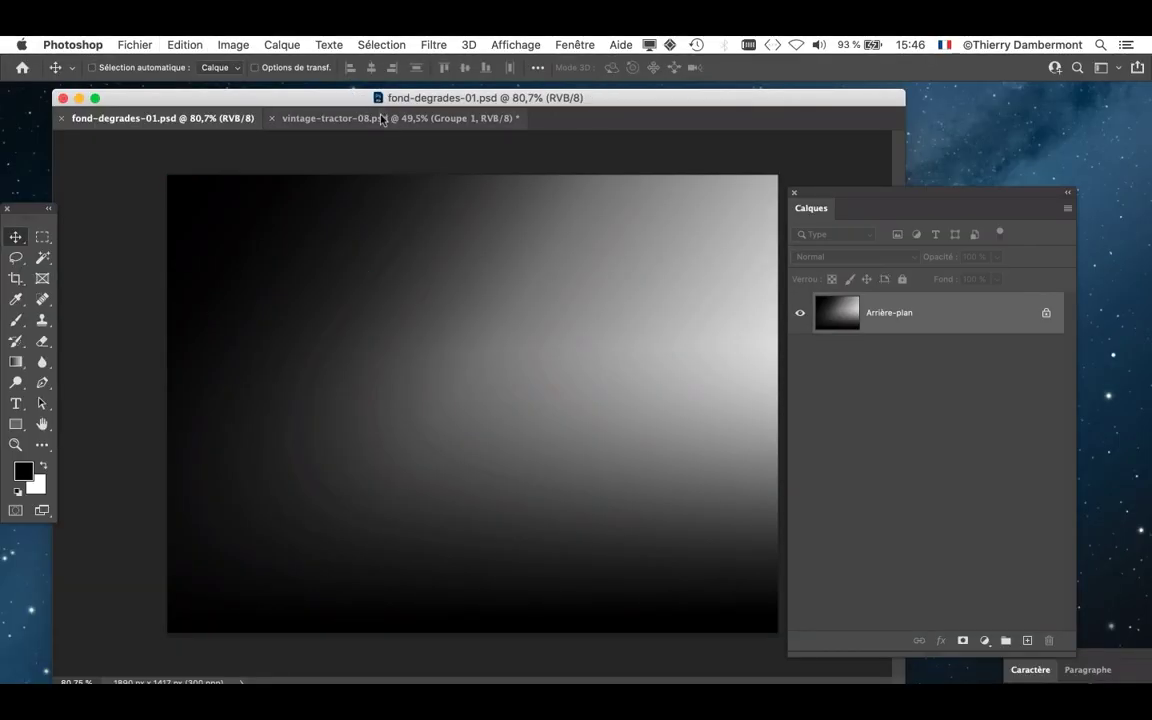
Copy Groupe 1 from vintage-tractor-08.psd into fond-degrades-01.psd again and briefly expand the copied group to check its layers
click(383, 119)
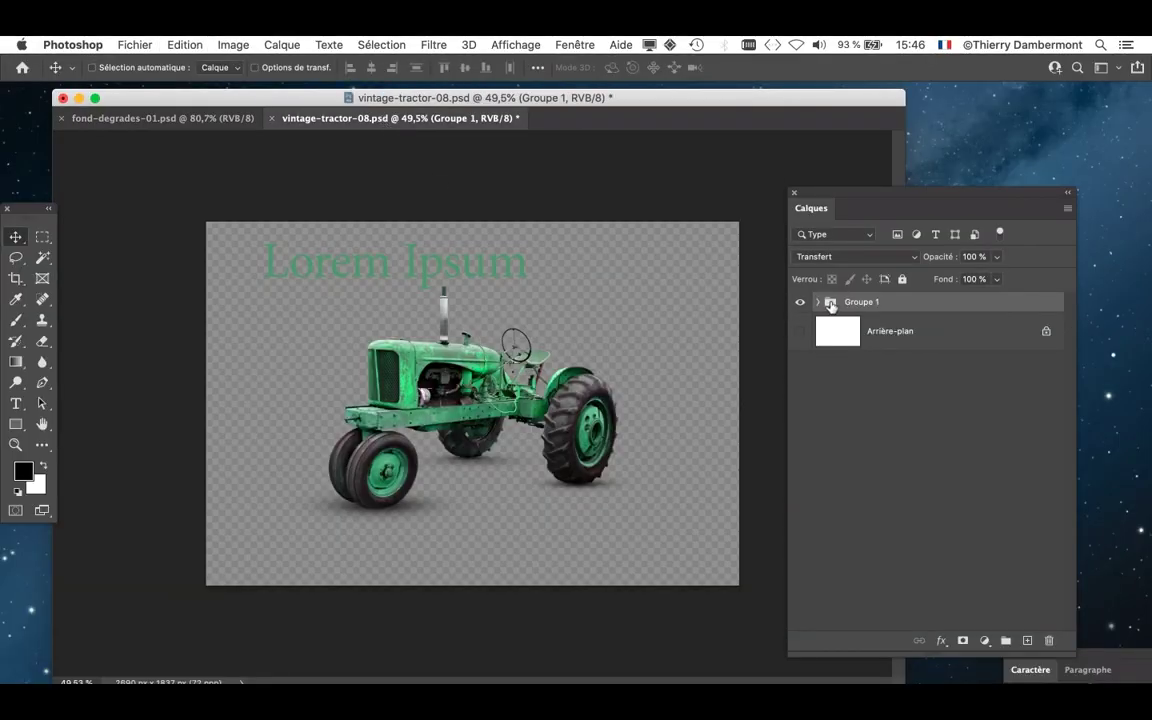
drag(830, 305, 510, 389)
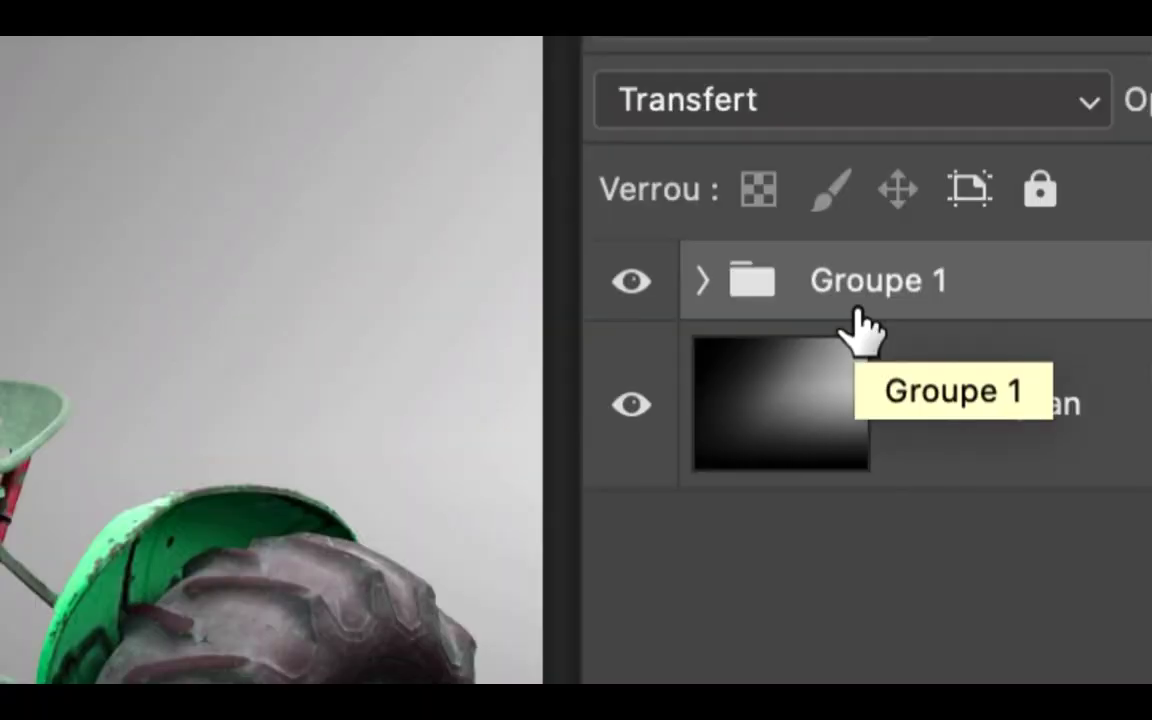
click(801, 296)
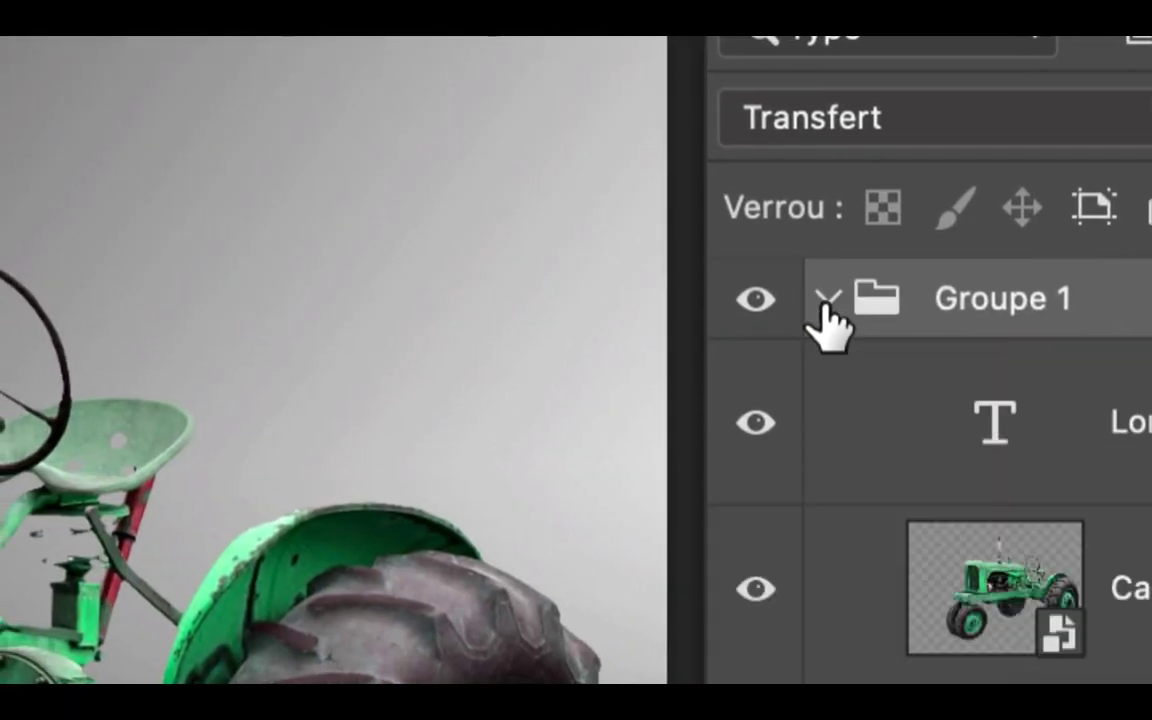
click(826, 300)
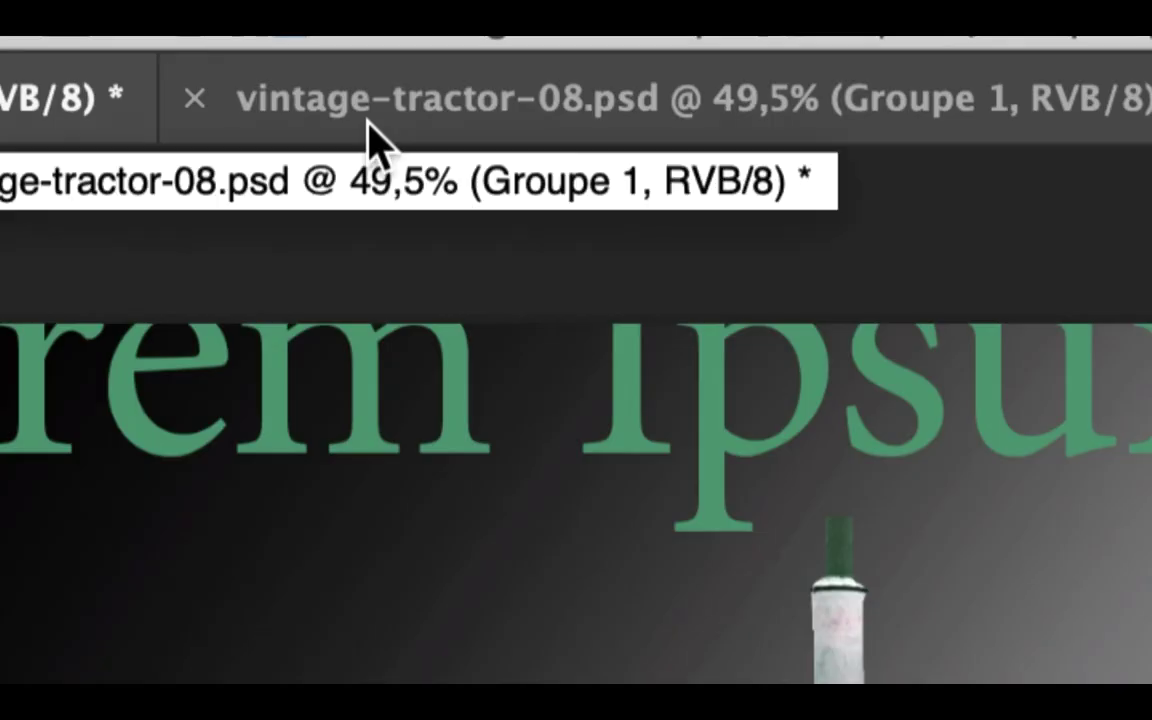
Close vintage-tractor-08.psd and save its changes, keeping fond-degrades-01.psd open
click(368, 122)
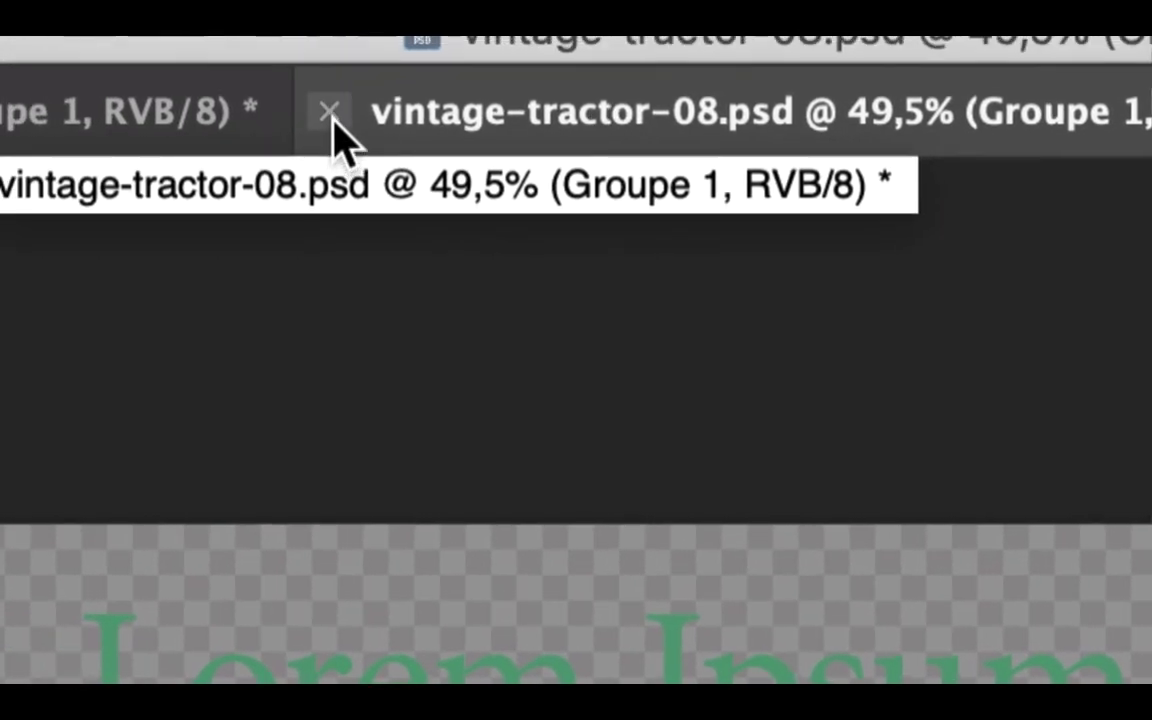
click(302, 106)
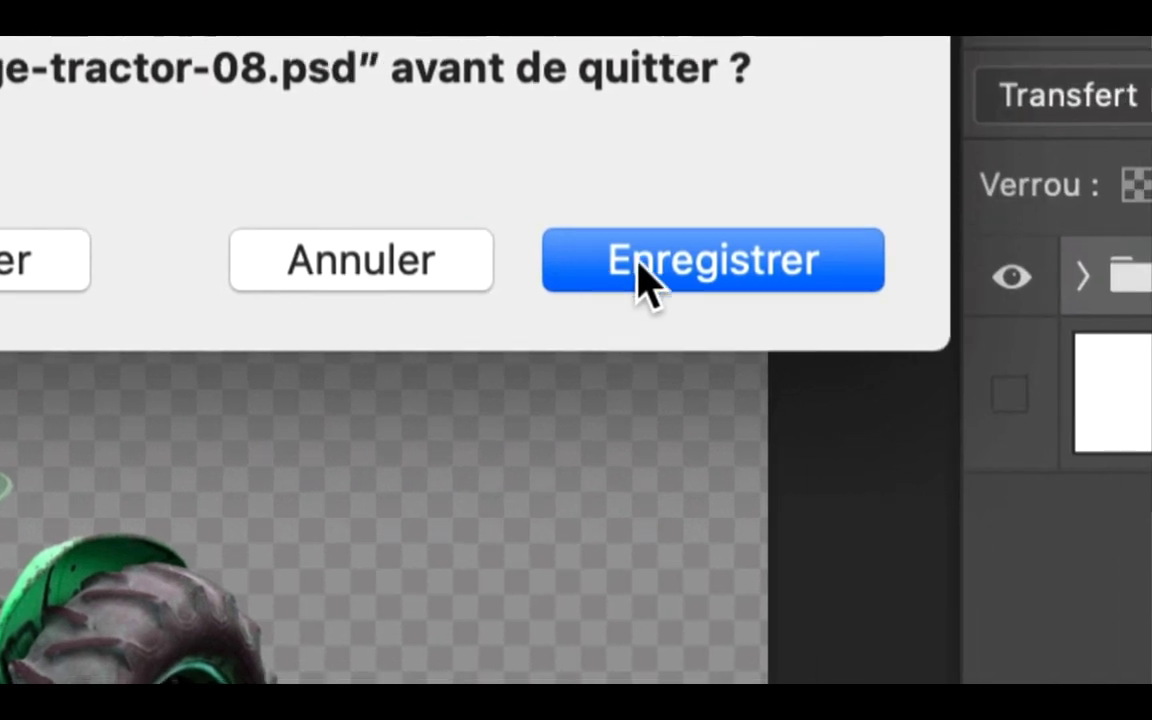
click(1119, 290)
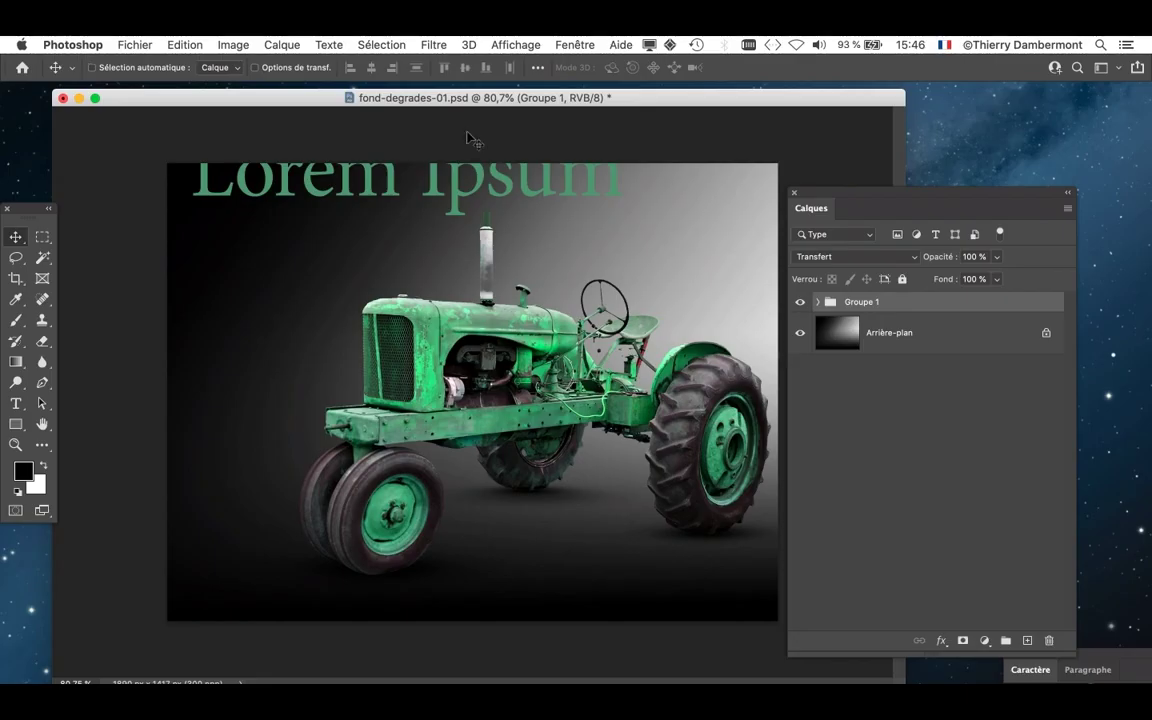
Arrange the fond-degrades-01.psd window and the Calques panel side by side, and resize the panel beside the image
drag(828, 193, 993, 145)
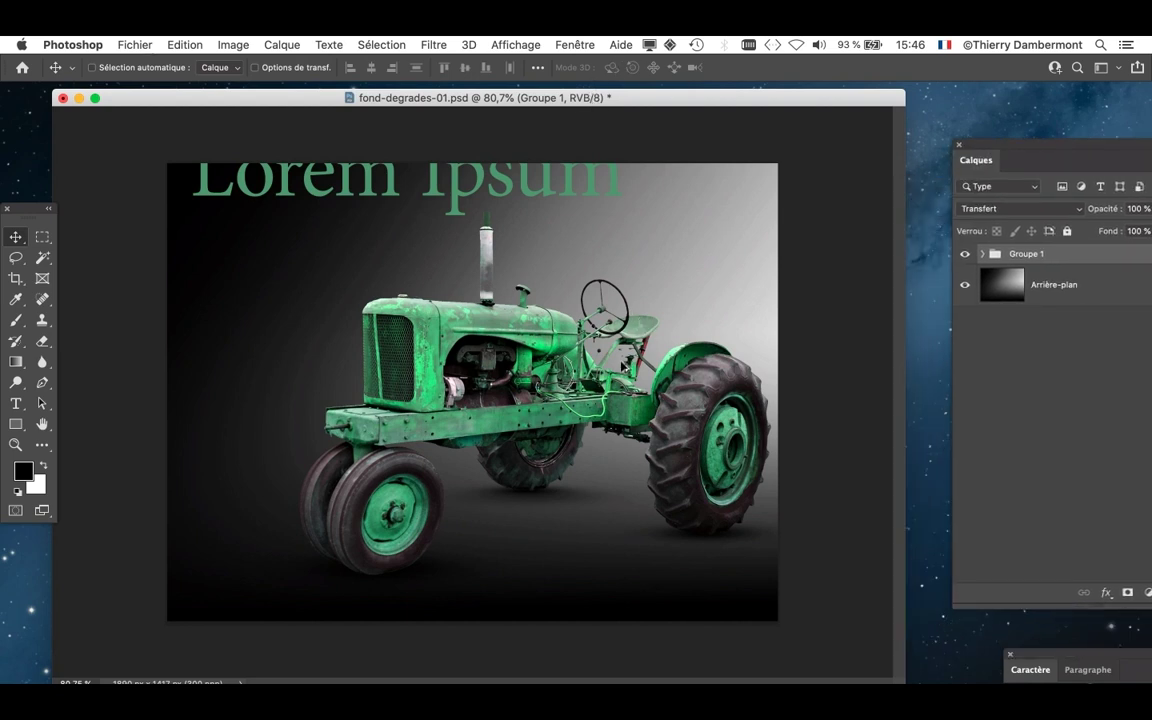
scroll(624, 362, down, 2)
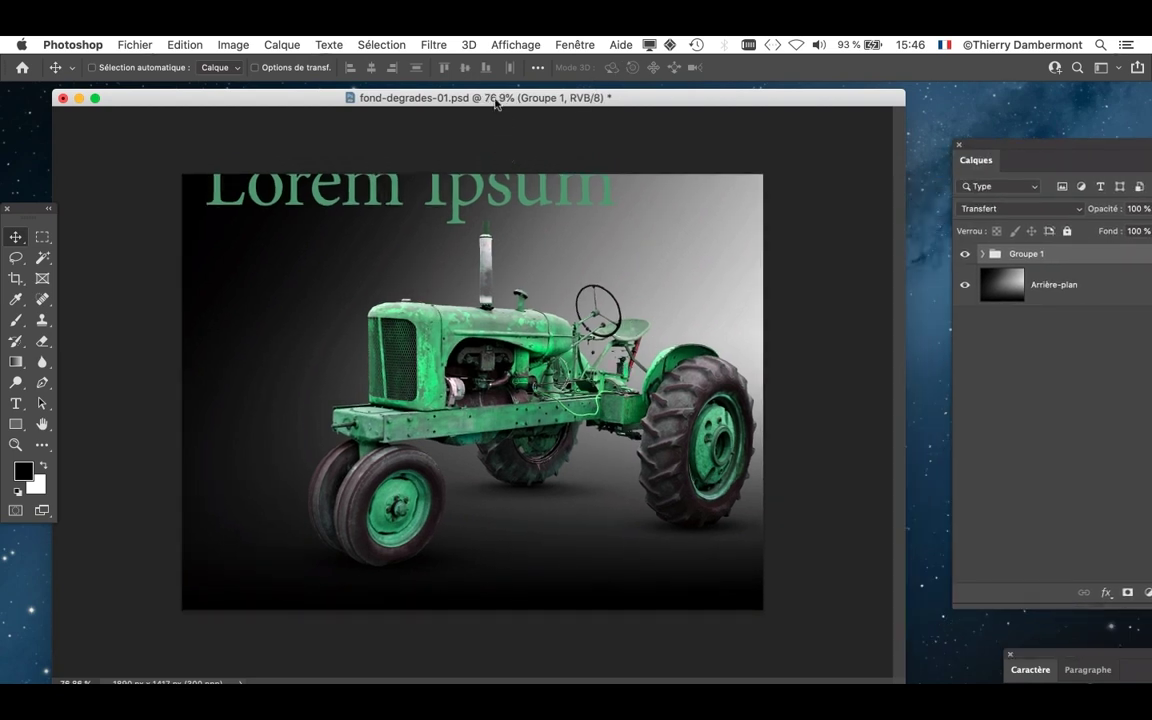
drag(495, 103, 454, 105)
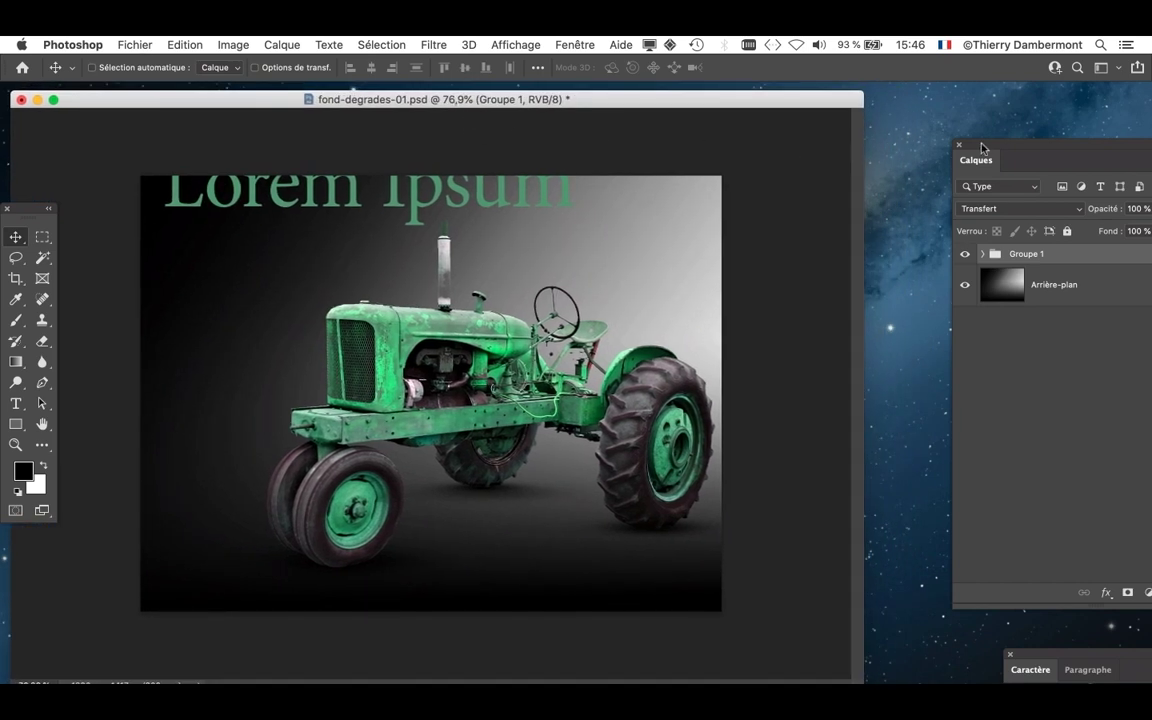
drag(982, 148, 794, 142)
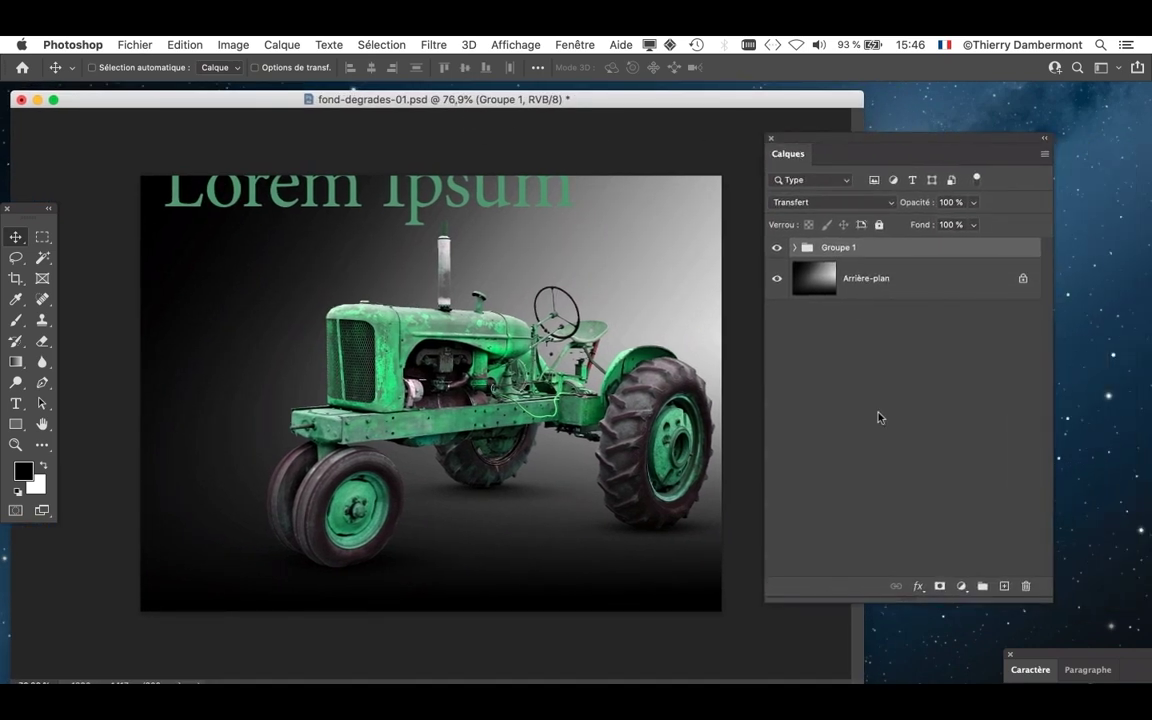
drag(1052, 602, 1003, 505)
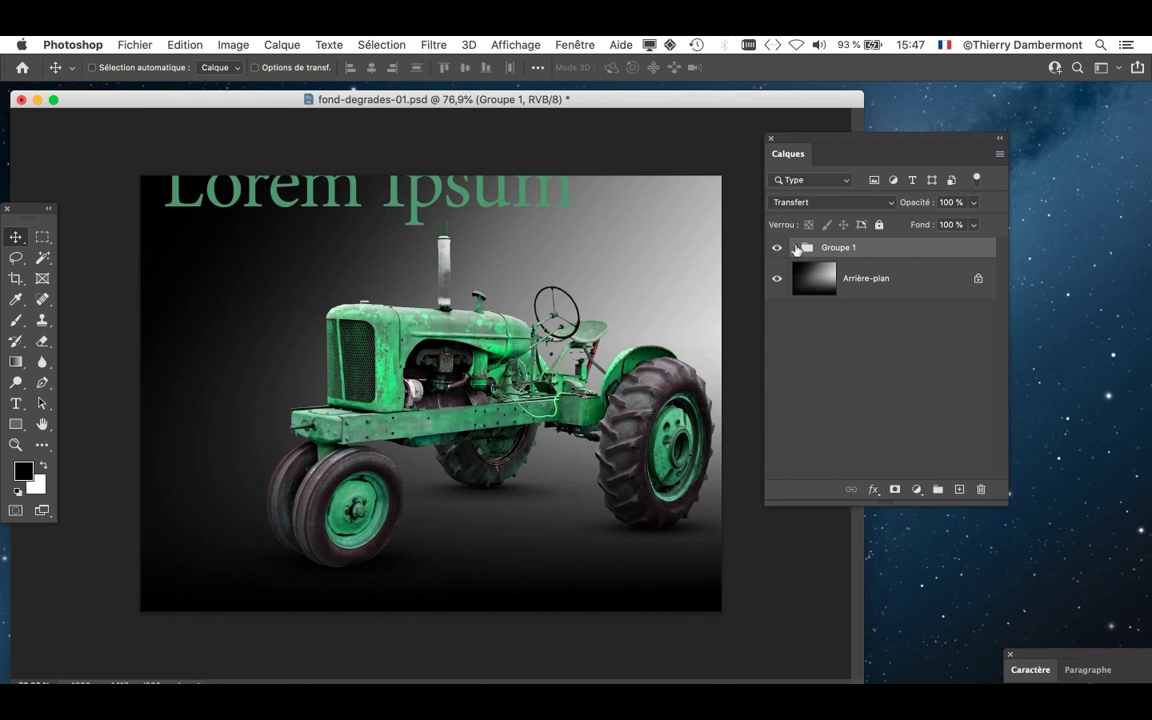
drag(1006, 505, 1018, 594)
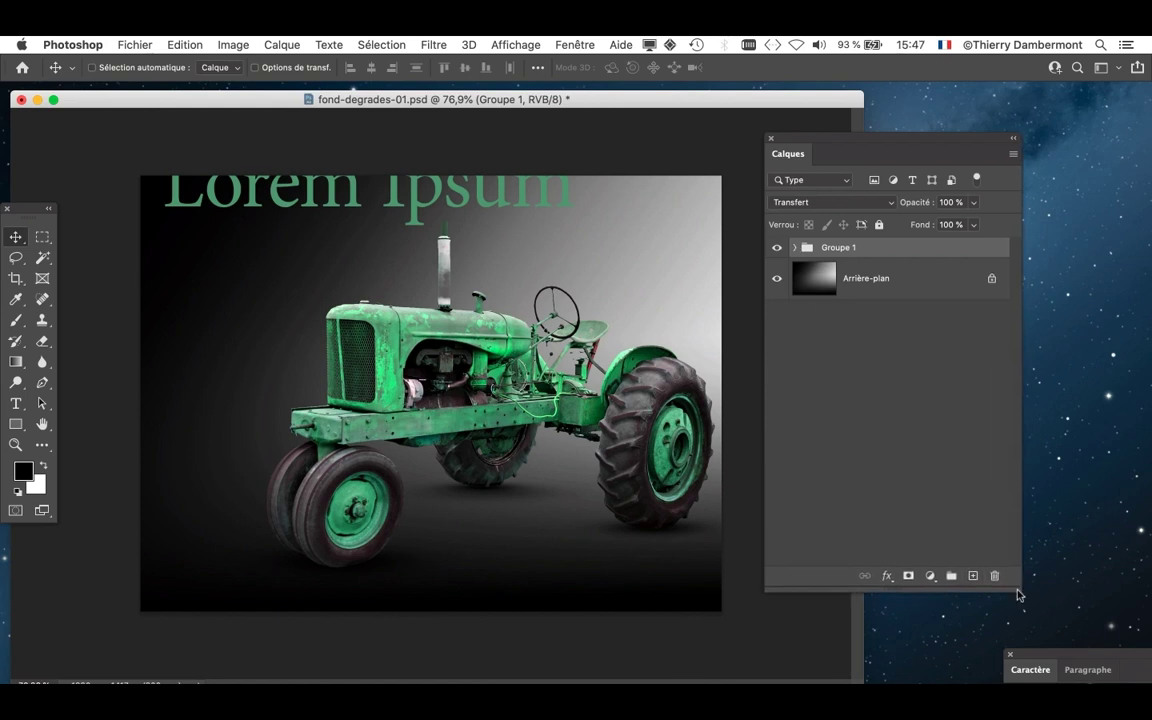
Expand Groupe 1 in the enlarged Calques panel to examine its layers and smart filters, and collapse it again
click(795, 248)
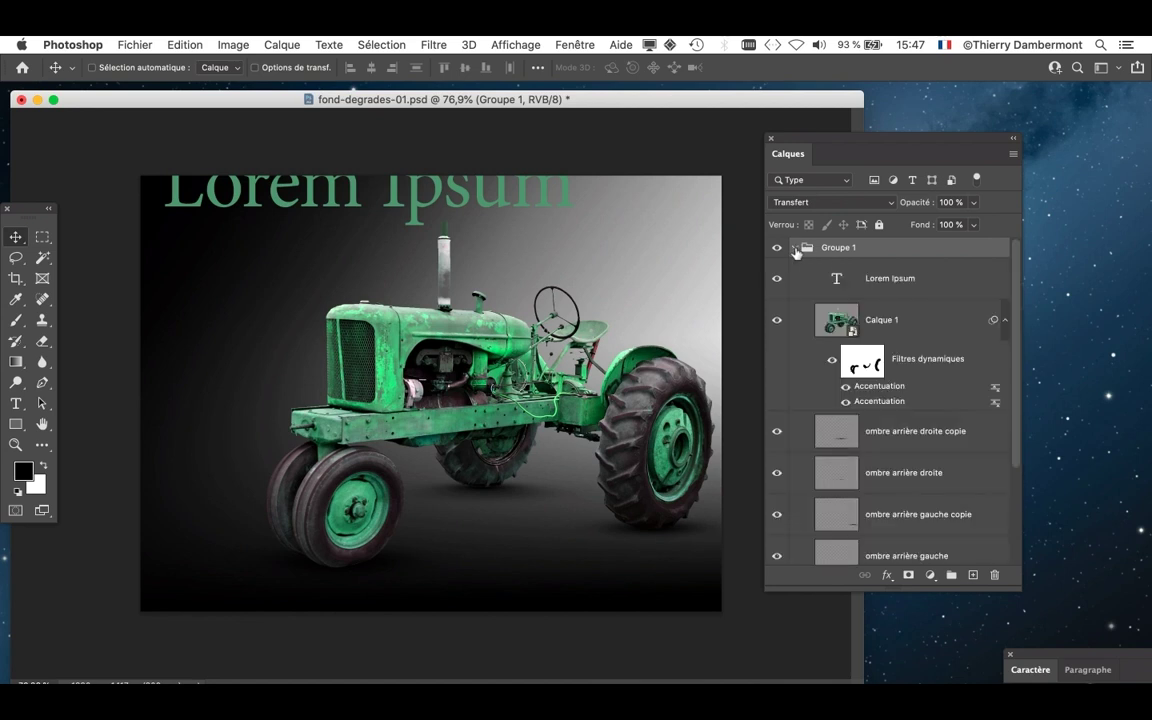
drag(1019, 590, 1013, 643)
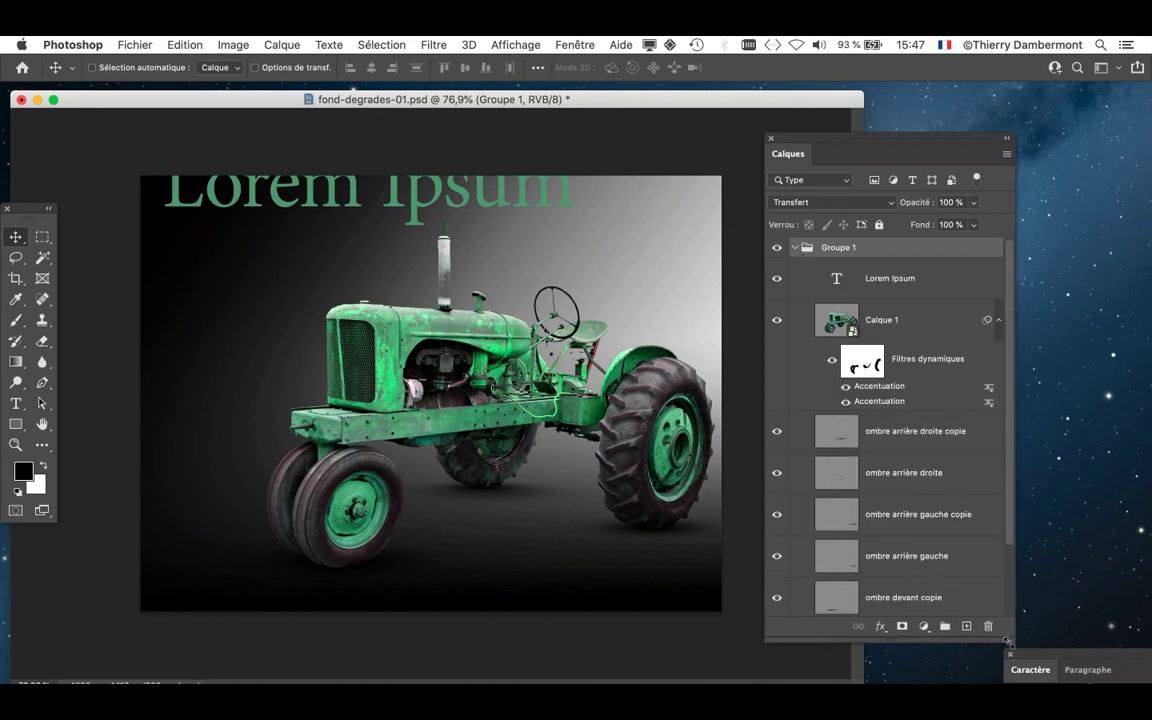
drag(835, 140, 843, 109)
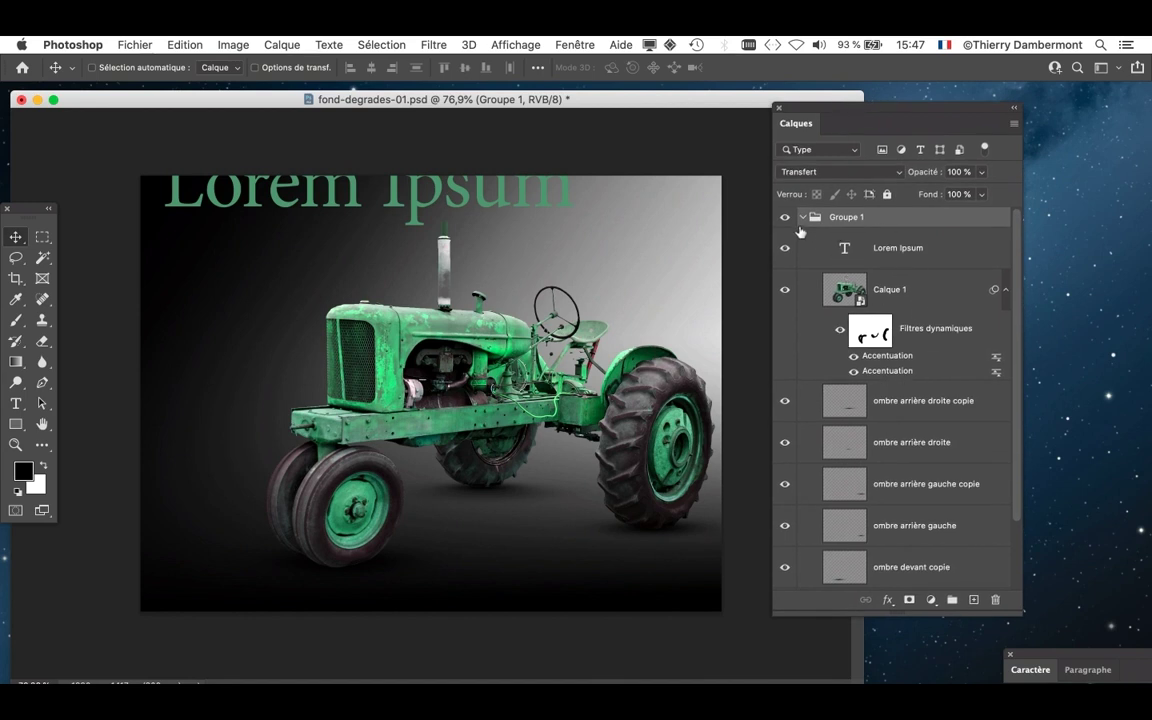
click(801, 218)
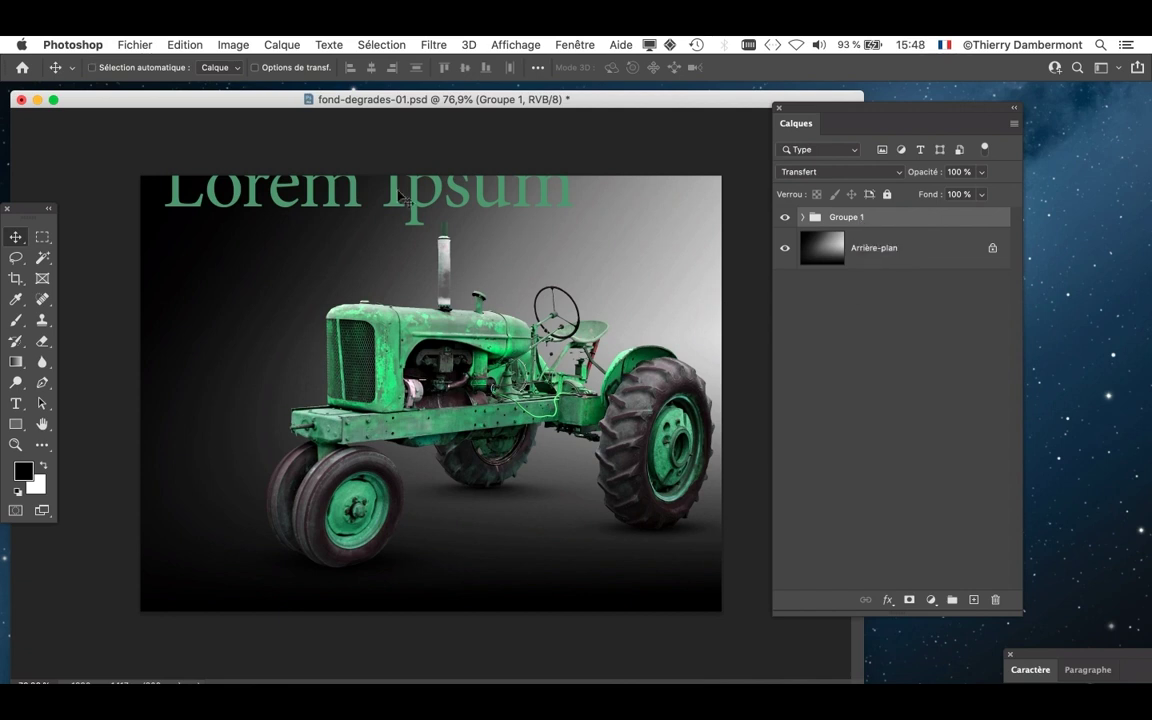
Scale Groupe 1 down proportionally with Free Transform so the tractor and Lorem Ipsum text fit inside the background
key(super)
key(super+t)
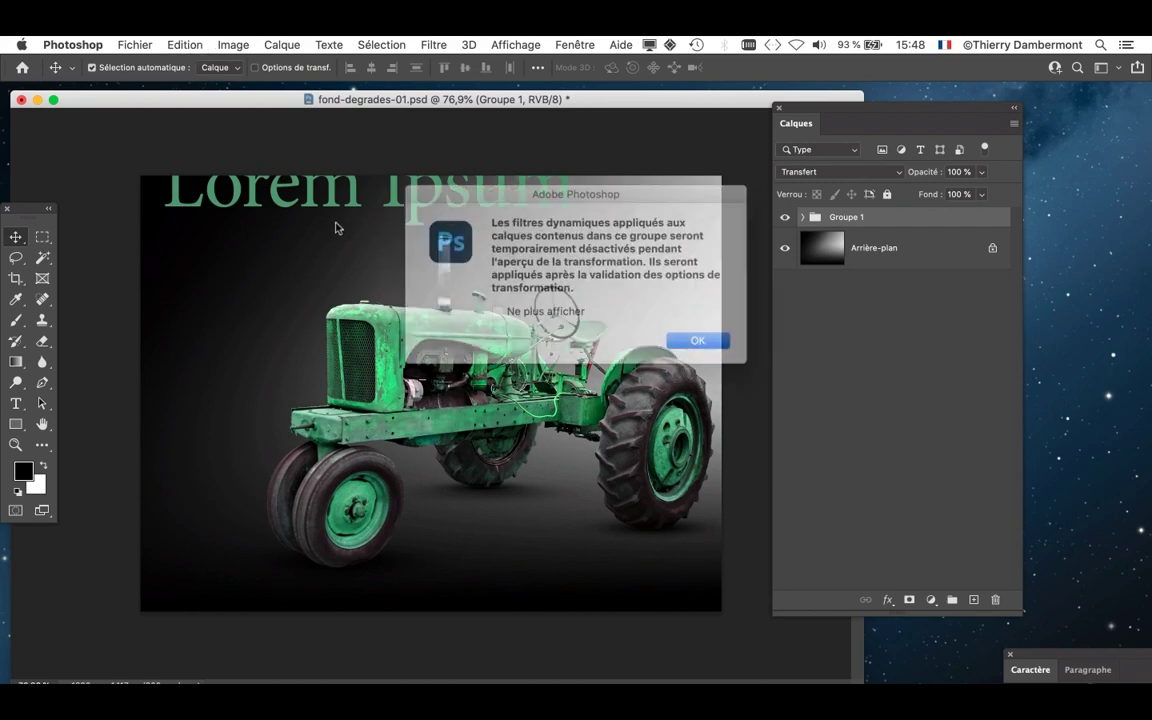
drag(635, 197, 546, 146)
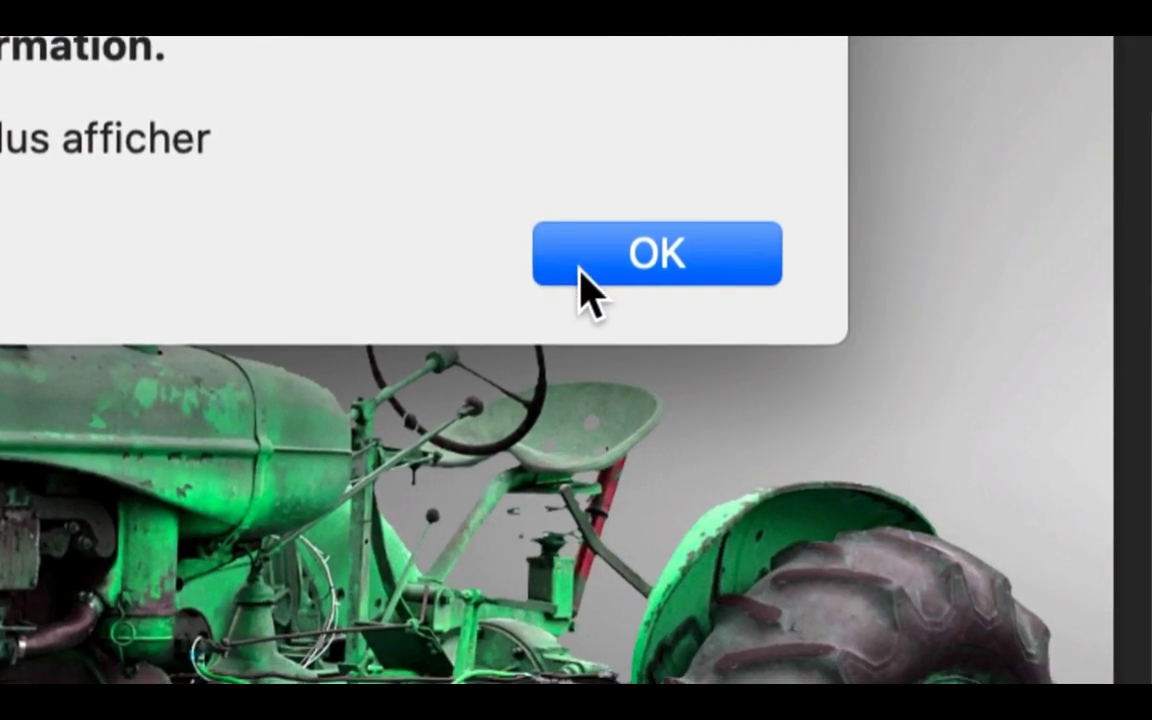
click(590, 290)
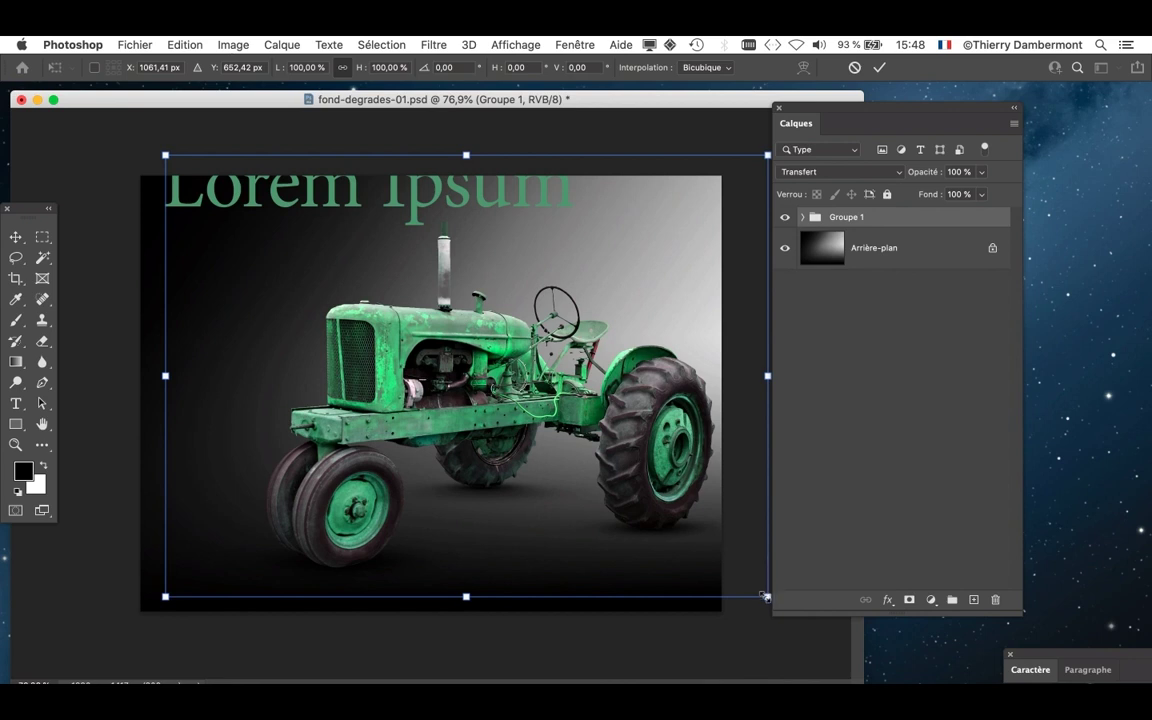
drag(766, 596, 644, 507)
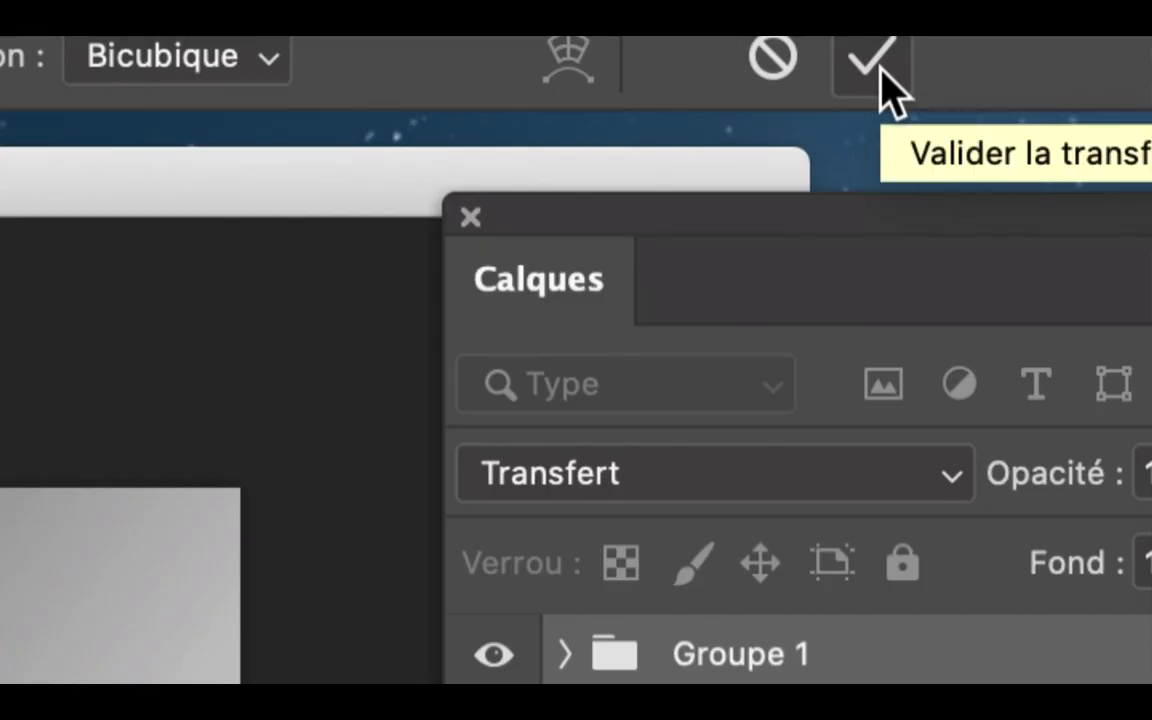
click(880, 68)
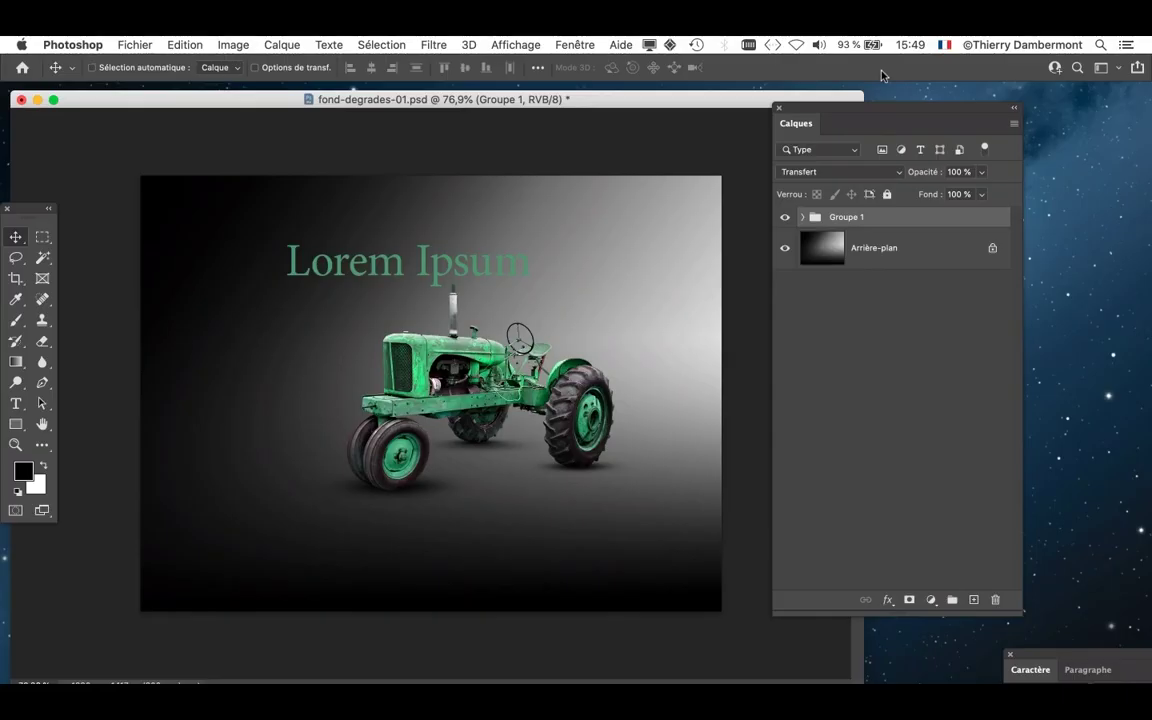
Expand Groupe 1 in a taller Calques panel to examine all its layers and the Calque 1 smart object, and collapse it
drag(851, 113, 840, 105)
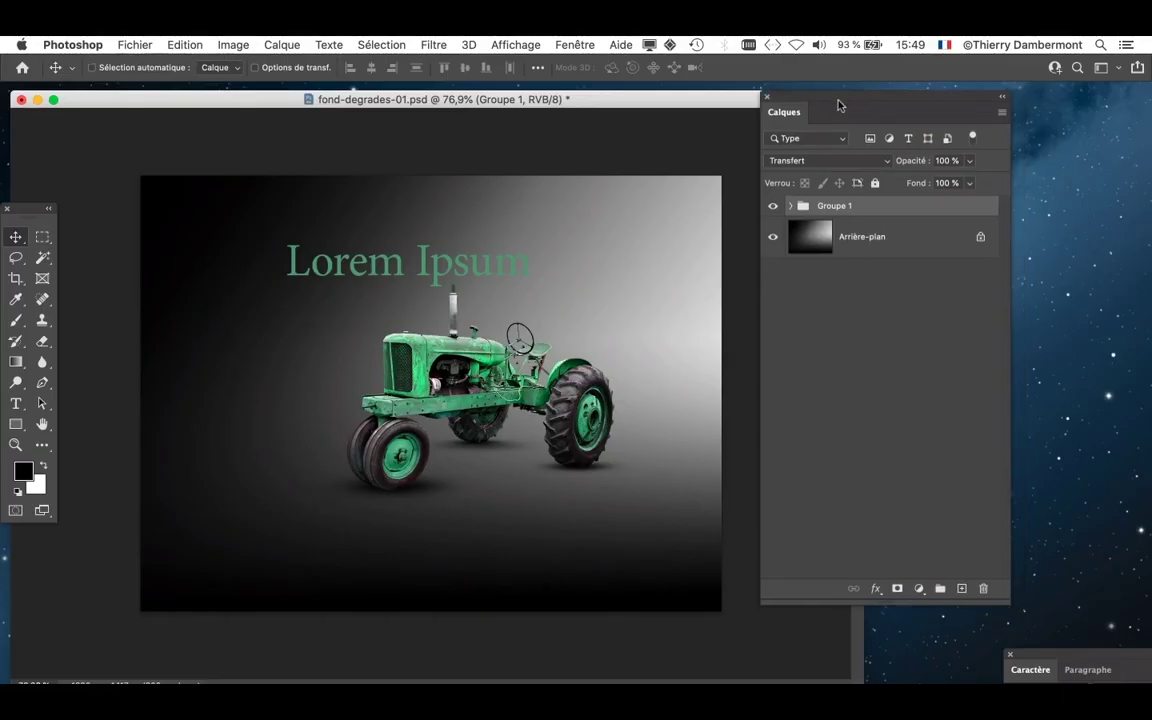
drag(1009, 604, 1056, 541)
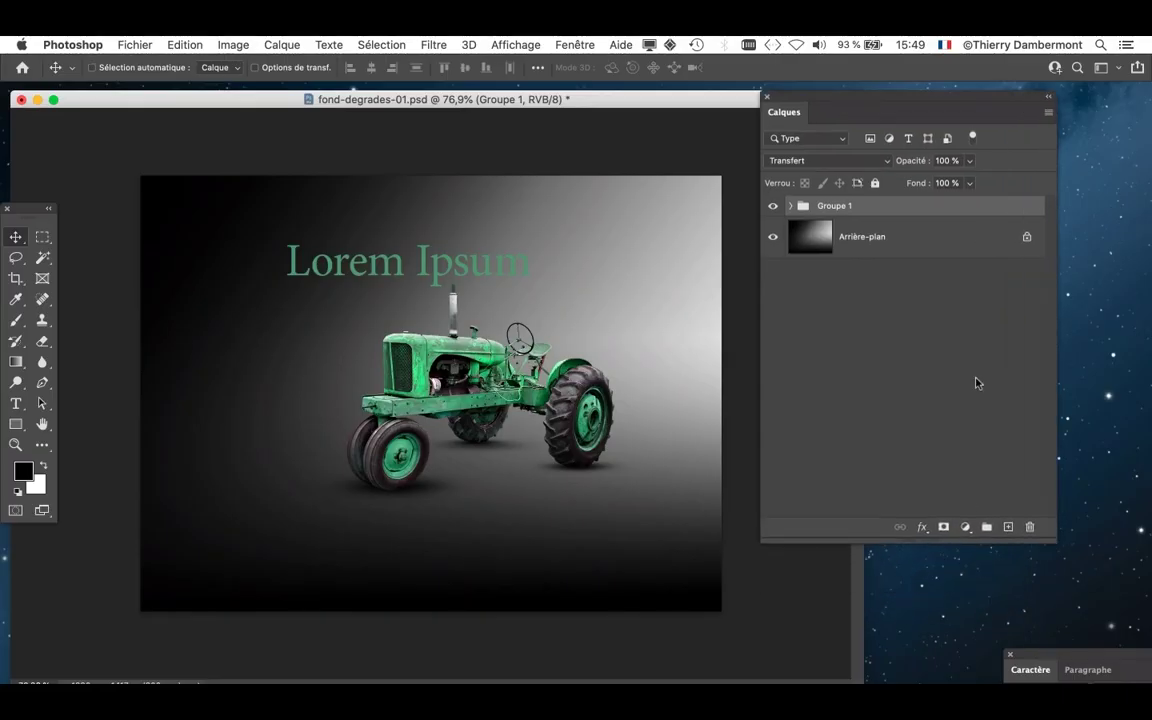
click(790, 205)
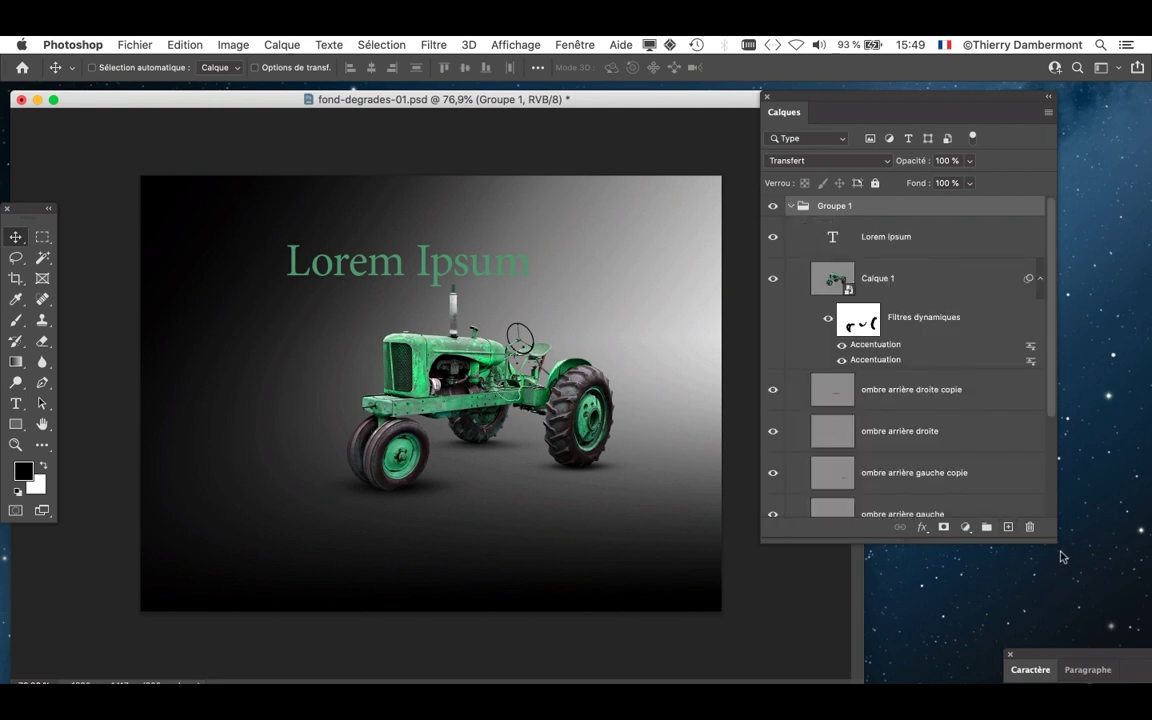
drag(1057, 542, 1022, 688)
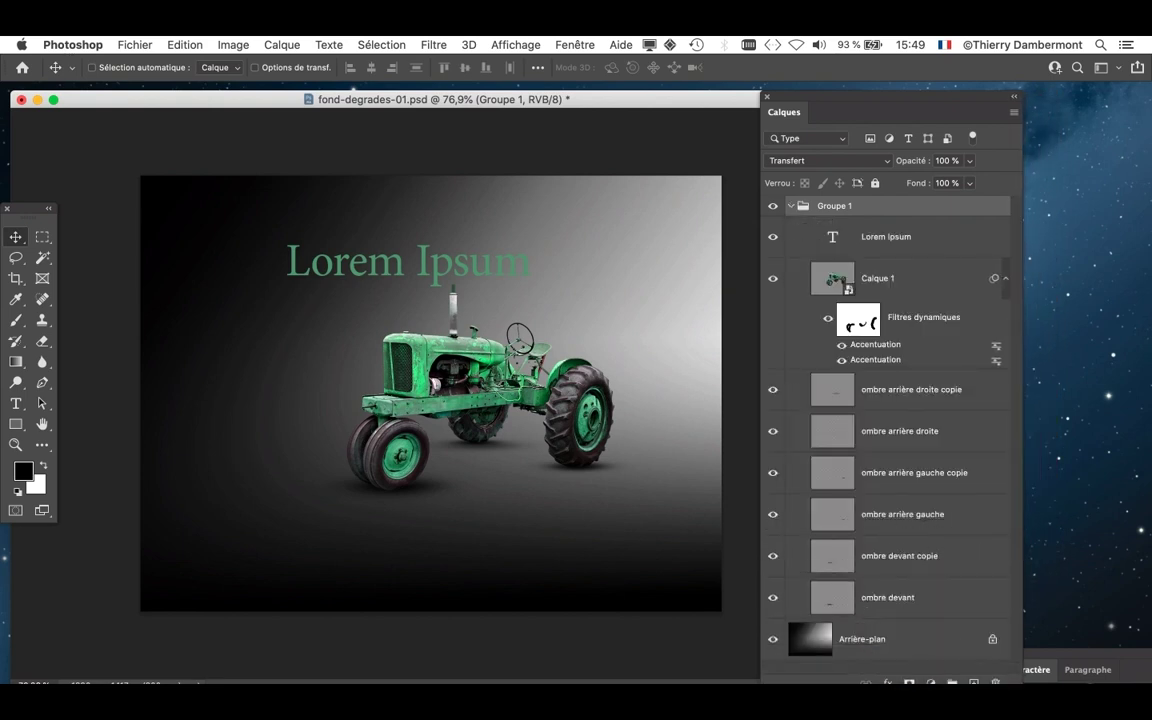
click(838, 284)
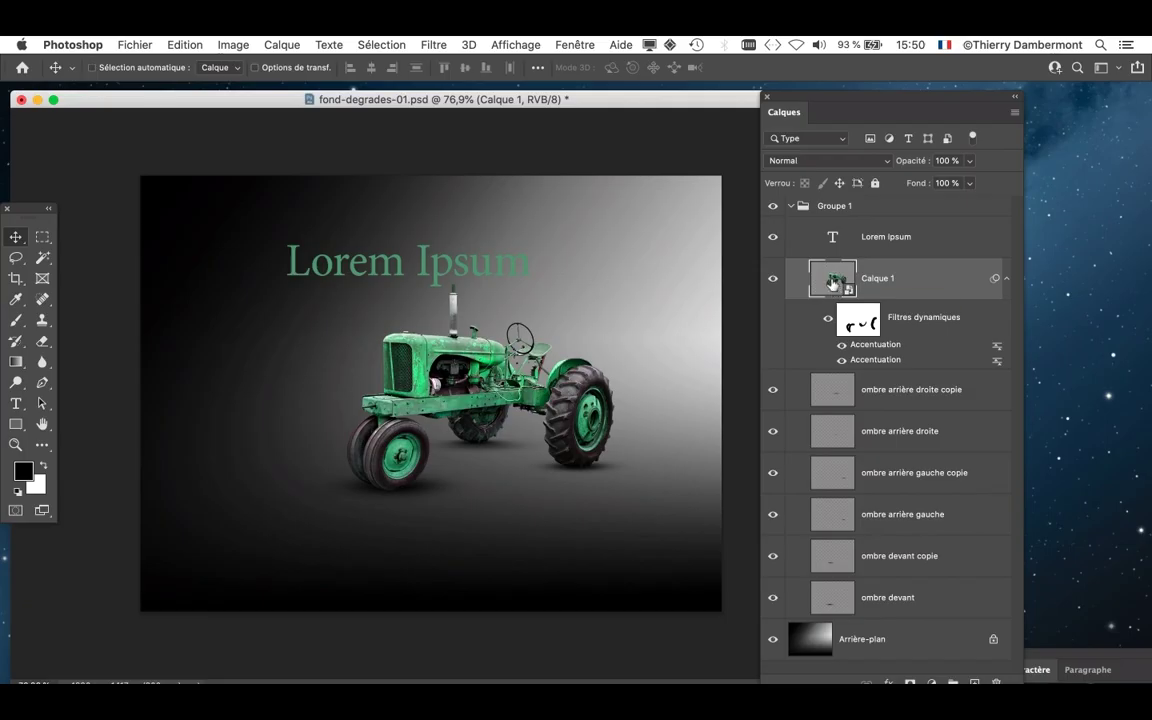
click(791, 206)
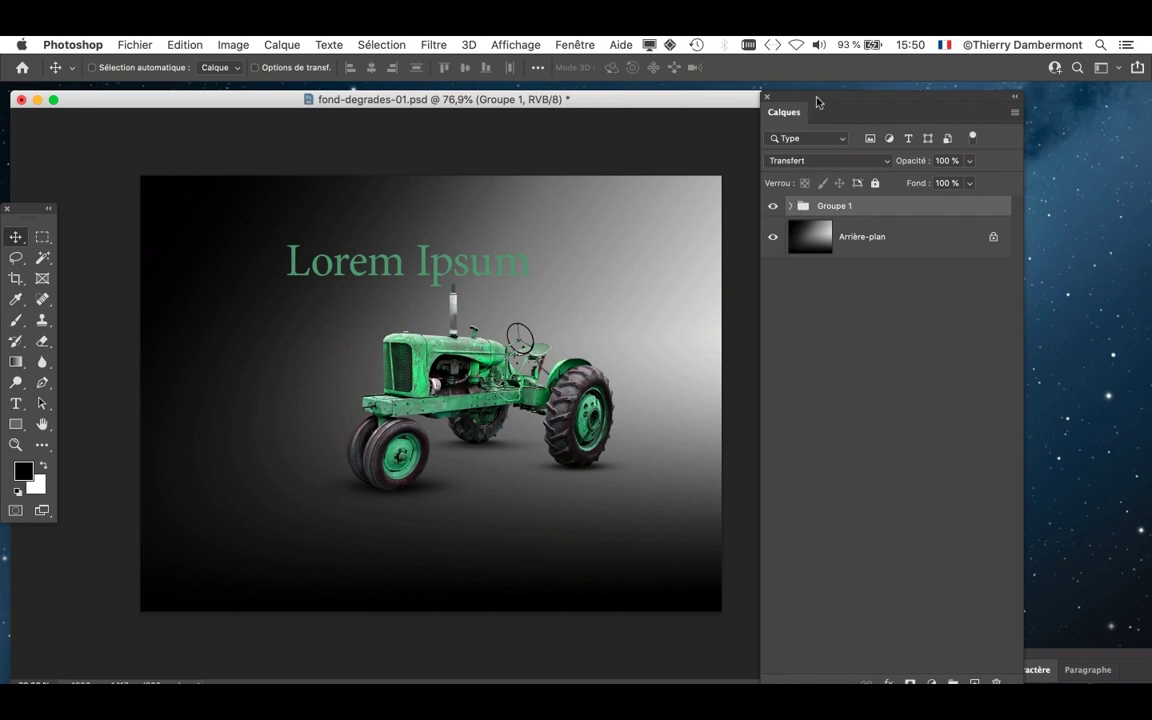
Save the composition on the computer as fond-degrades-avec-groupe-calques-01.psd in the doc mardi apres-midi folder, keeping the Photoshop format and layers
drag(825, 98, 849, 100)
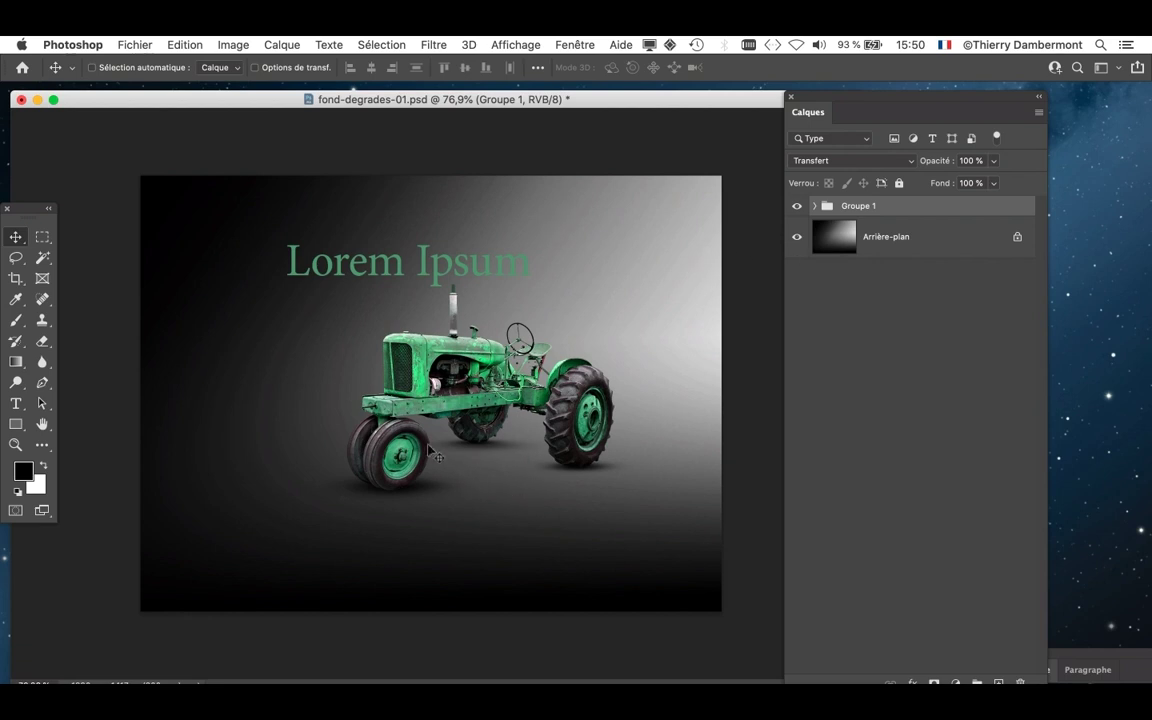
click(134, 45)
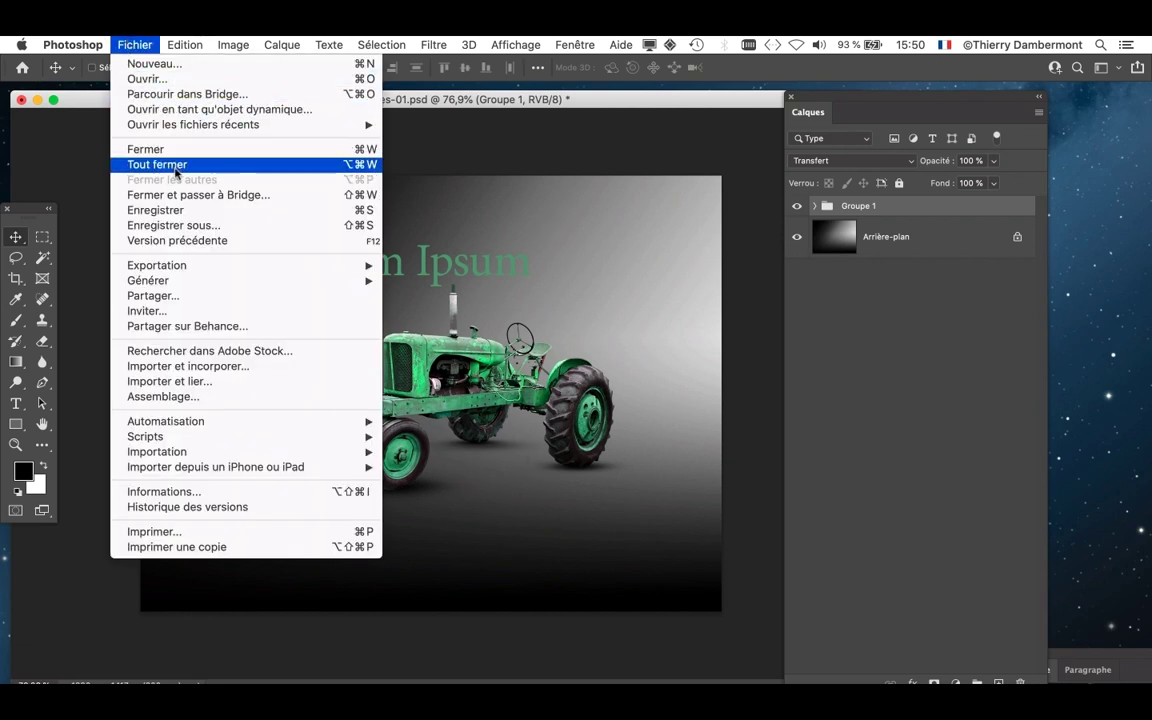
click(195, 226)
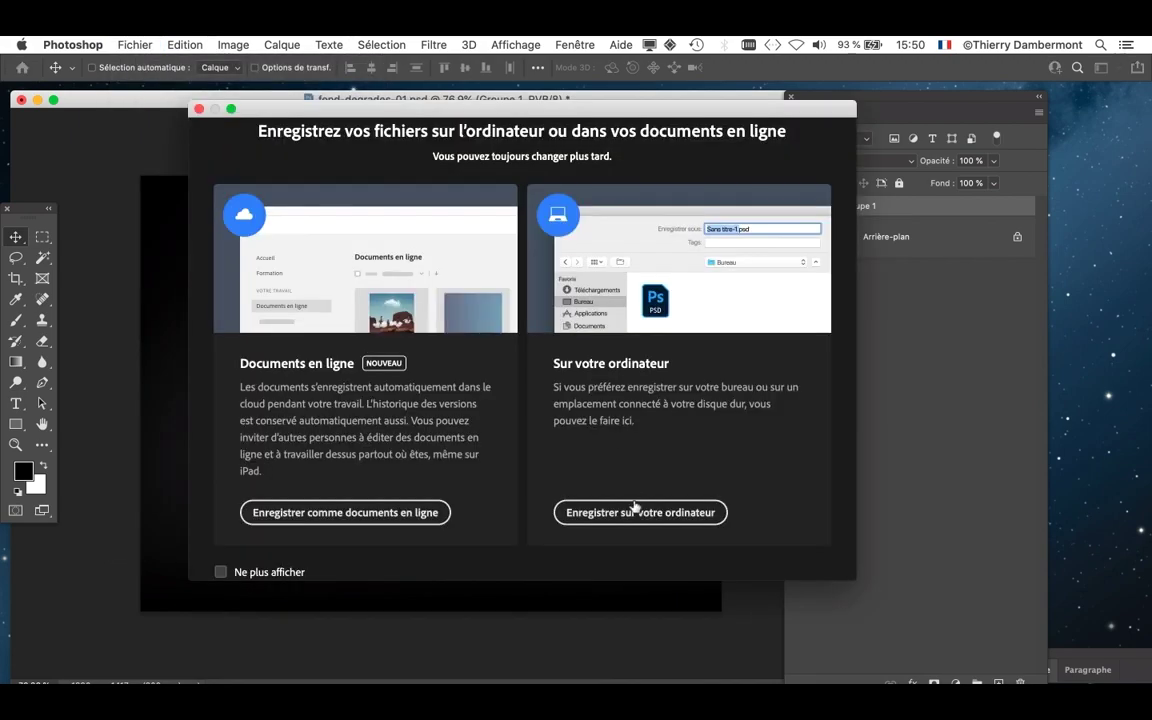
key(Return)
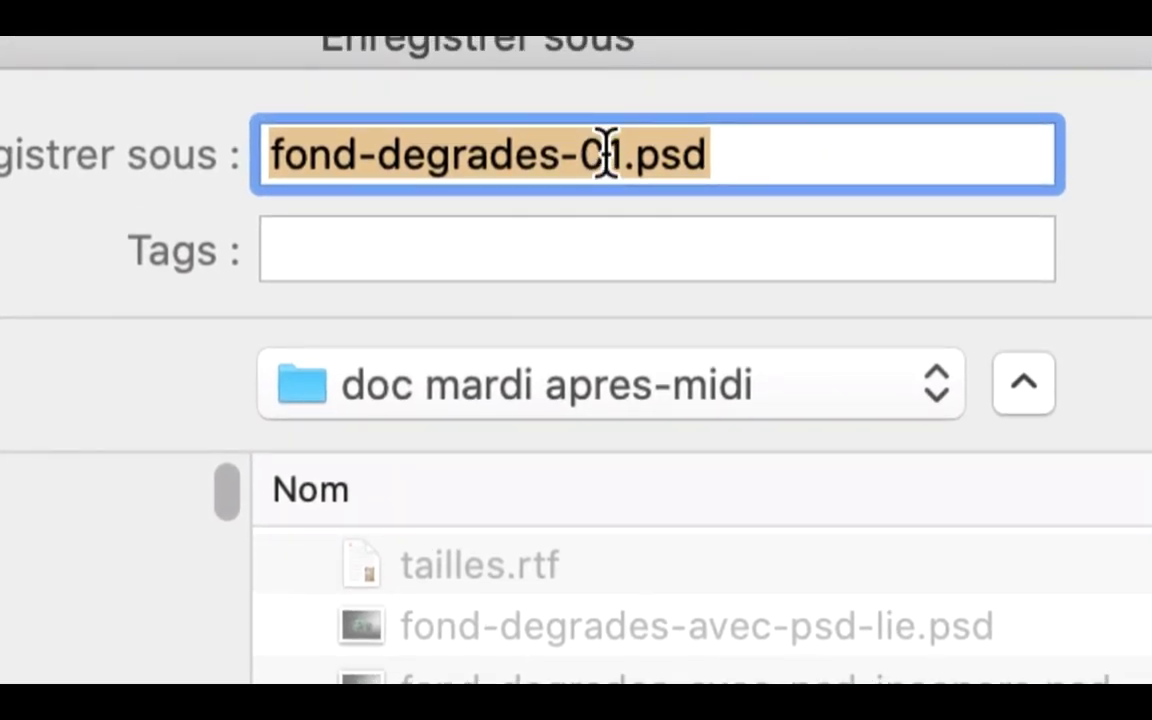
click(606, 160)
double_click(608, 160)
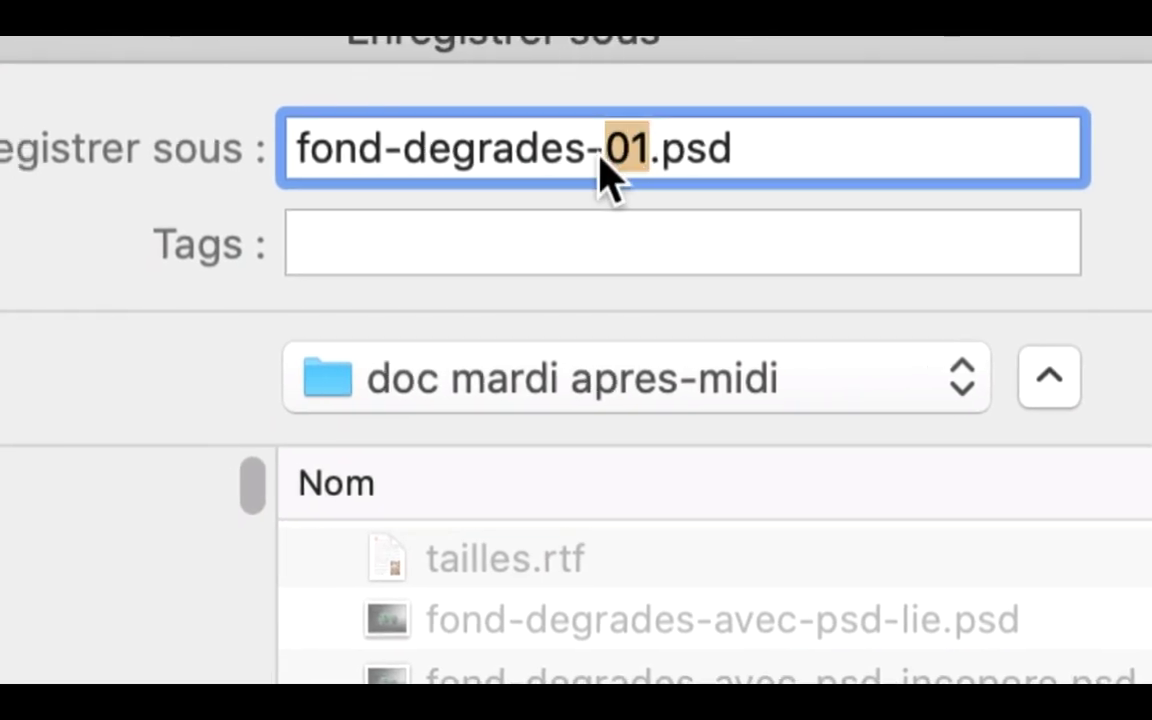
text(avec)
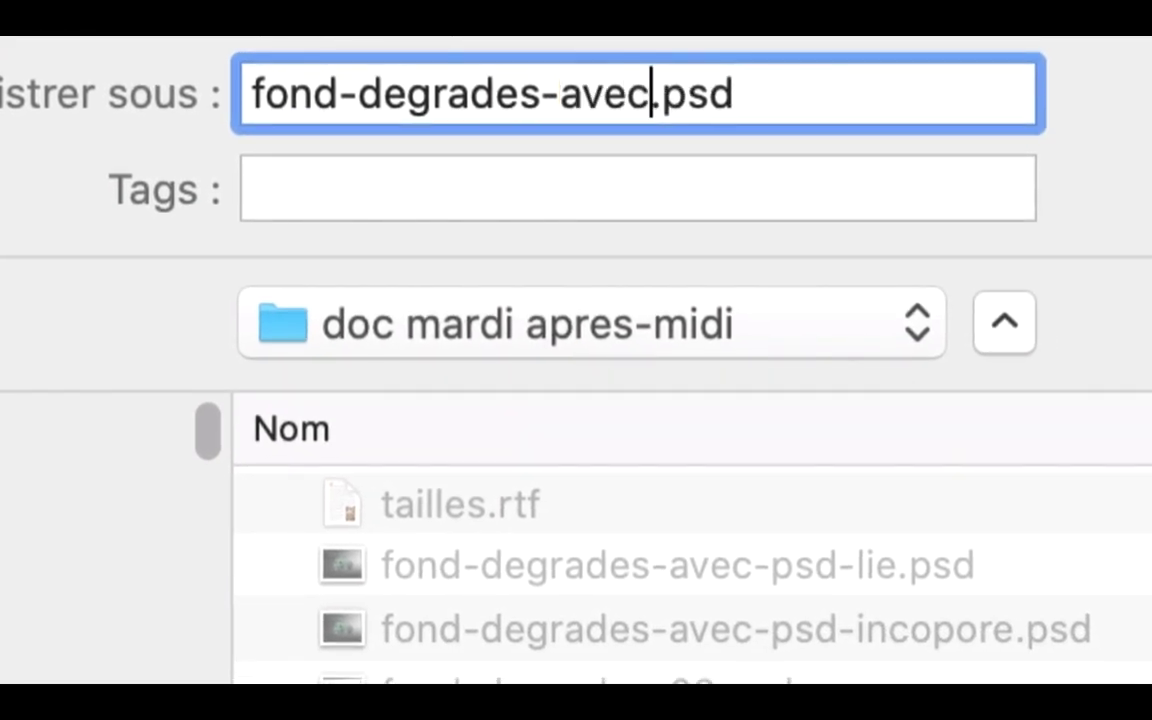
text(-grou)
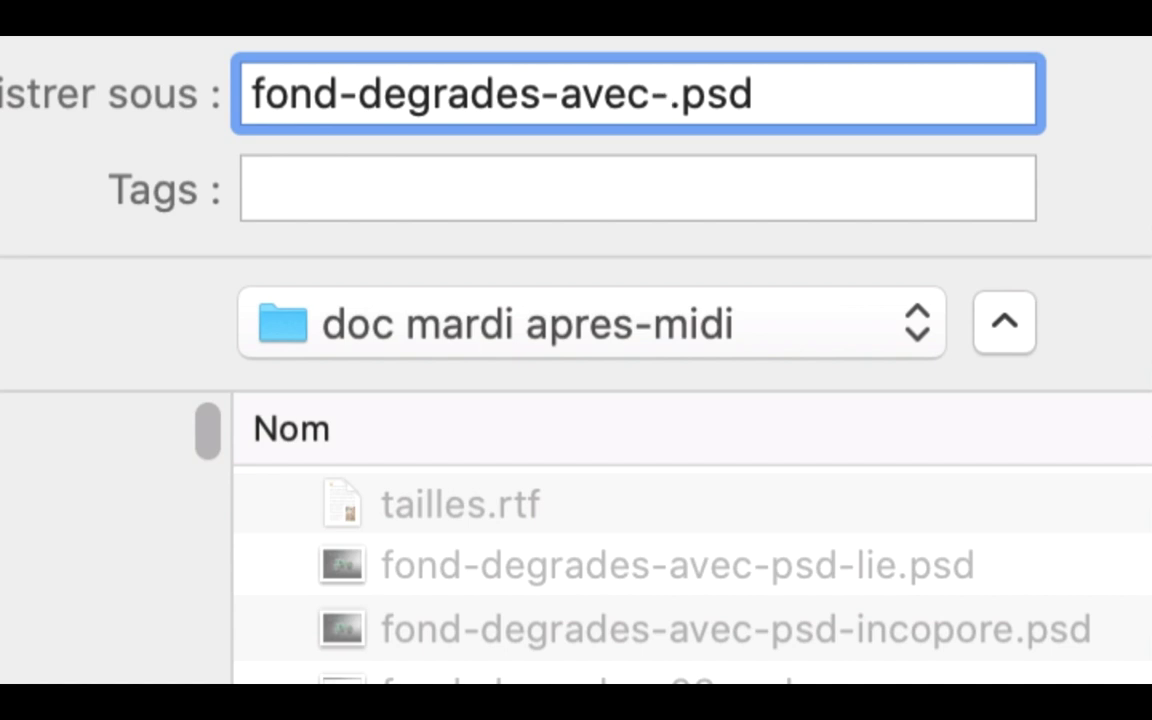
text(pe-ca)
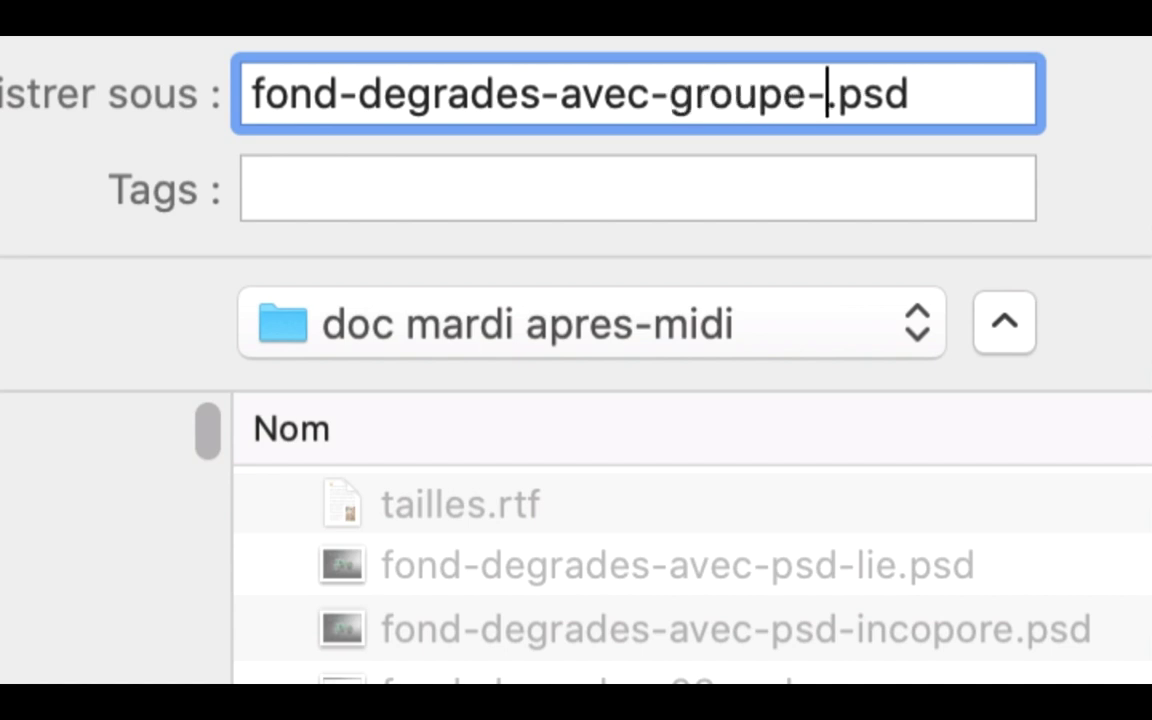
text(lques-)
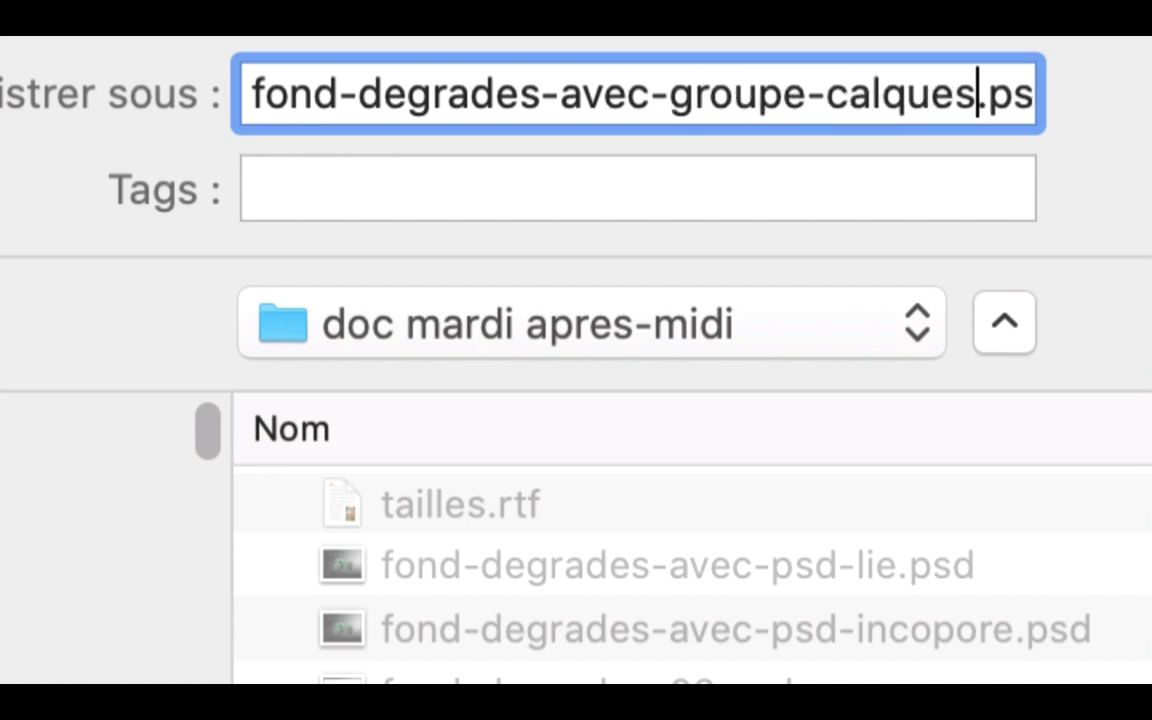
text(01)
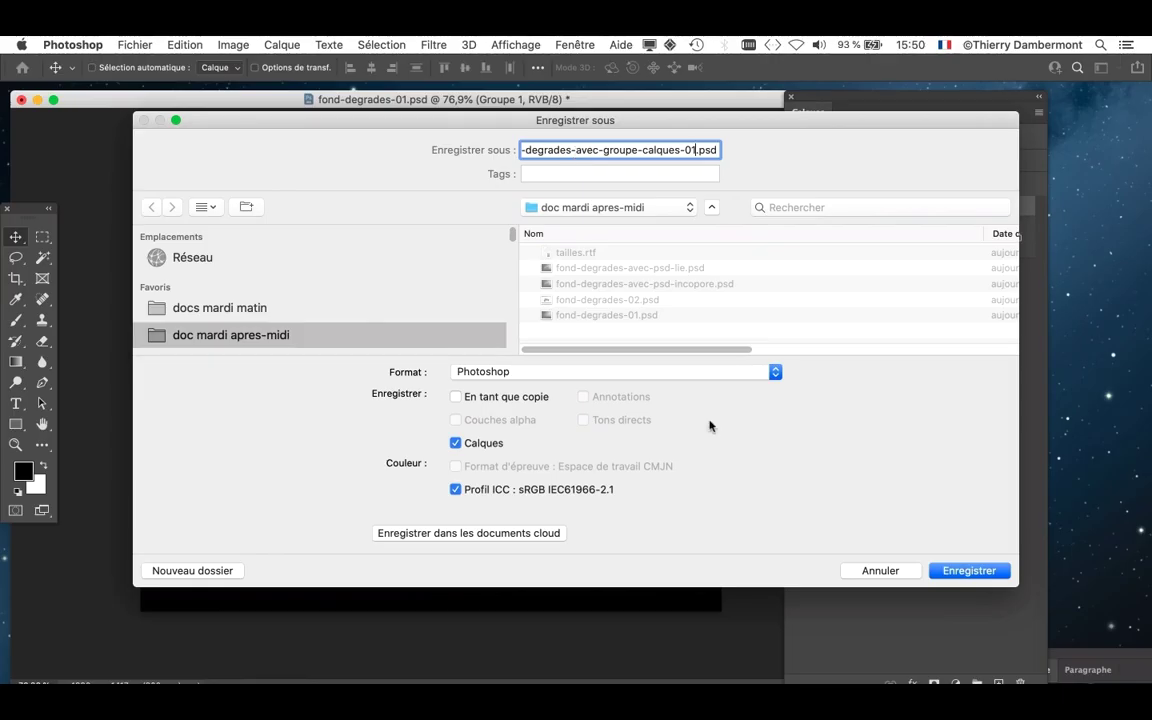
click(966, 571)
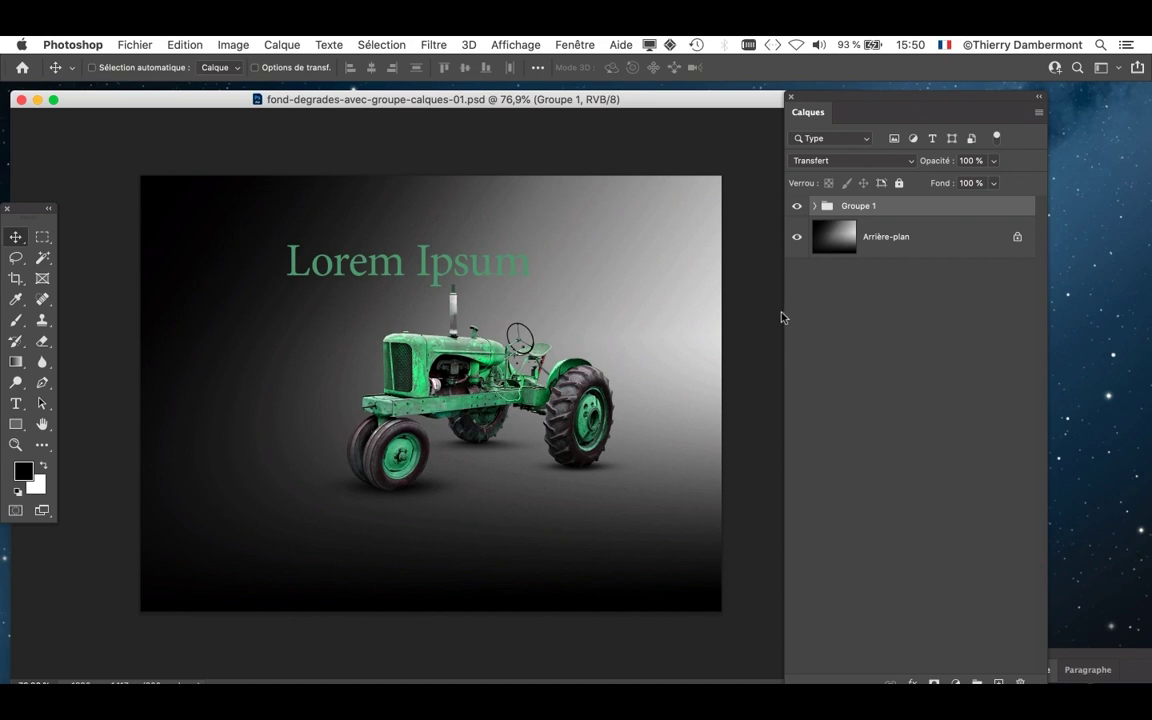
Display the composition in full-screen mode, enlarge the tractor and text in view, and move the Calques panel away from the image
key(f)
drag(568, 290, 509, 280)
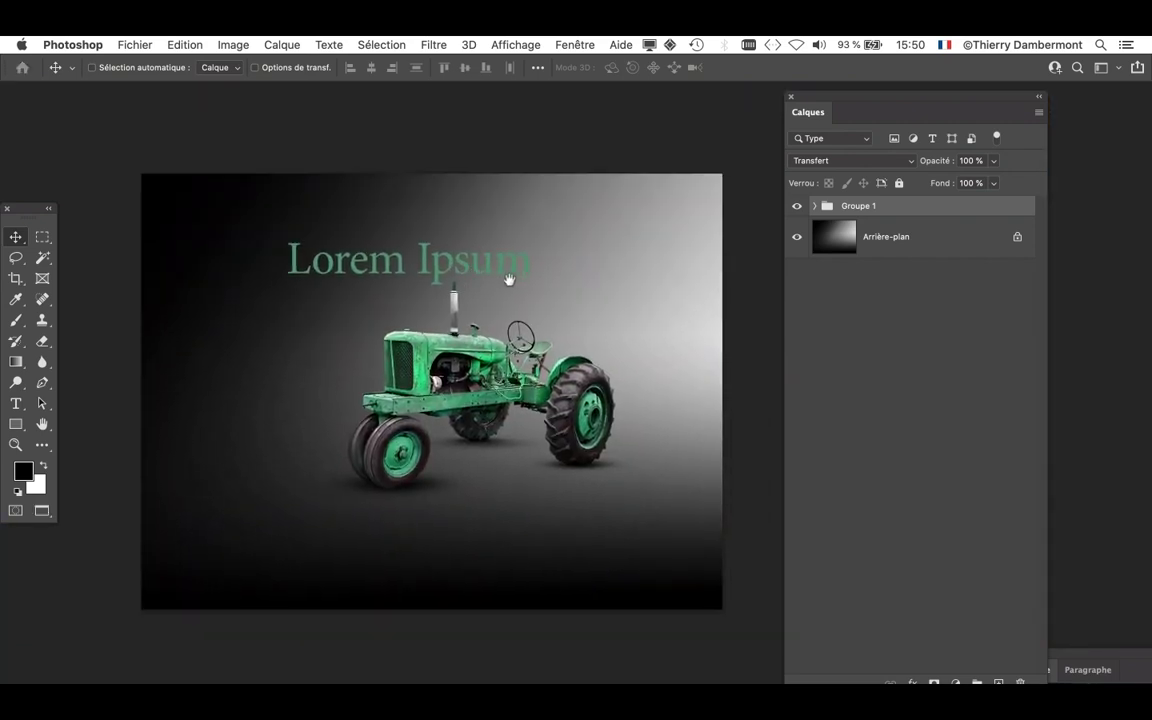
scroll(397, 338, up, 2)
scroll(397, 338, up, 3)
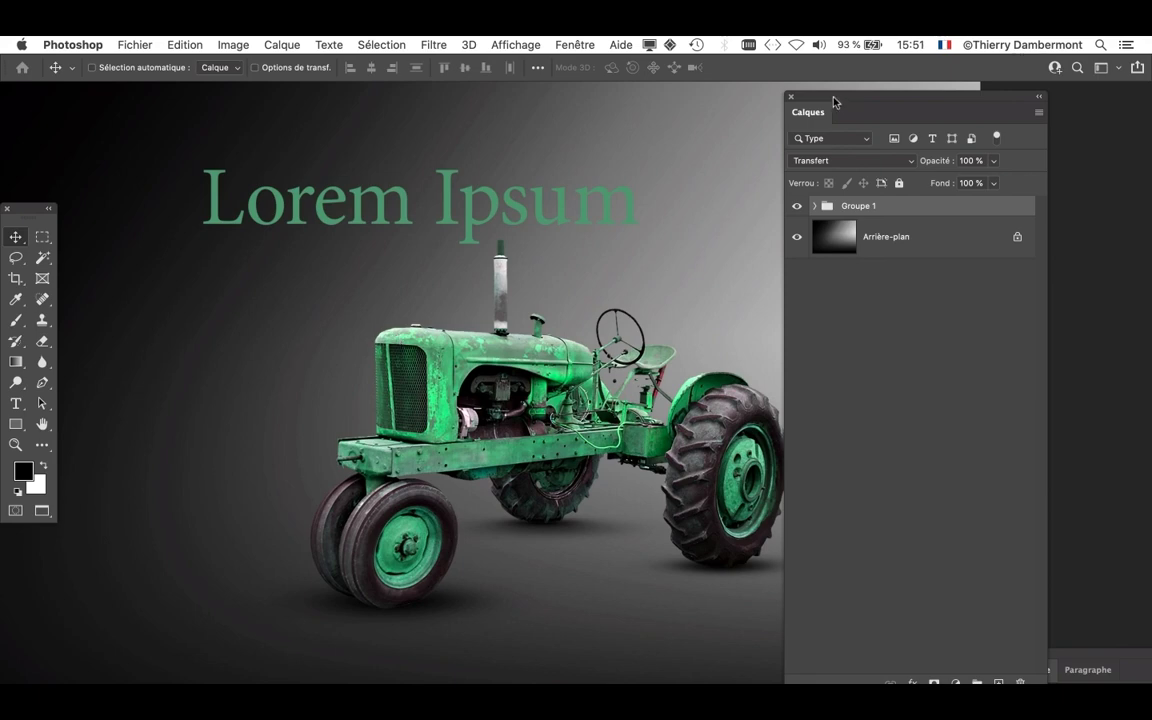
drag(834, 101, 901, 114)
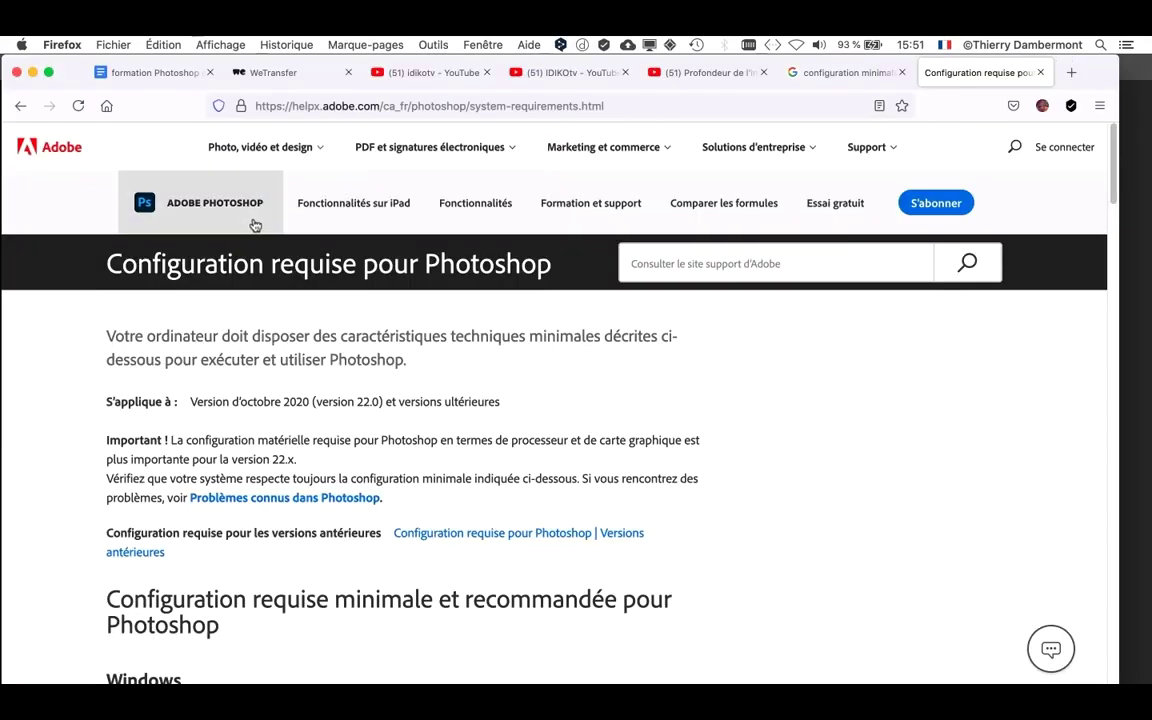
In Firefox, review the Google results for "configuration minimale adobe photoshop" and return to Adobe's Configuration requise pour Photoshop page
click(840, 72)
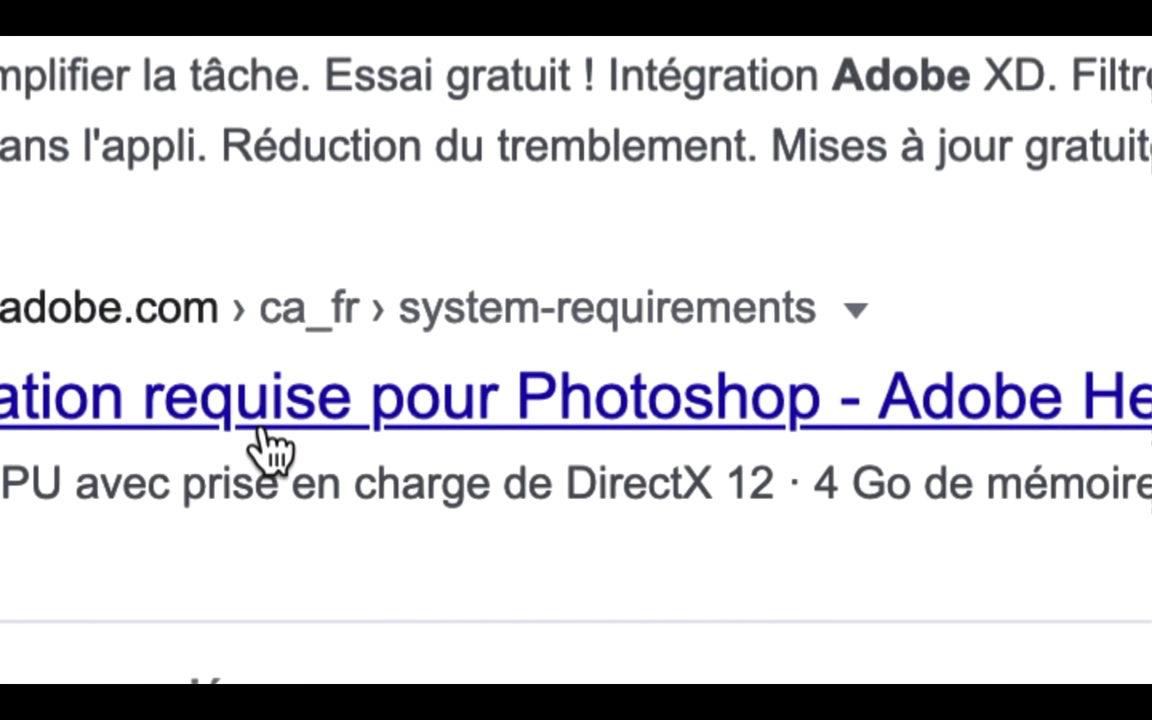
super+click(268, 430)
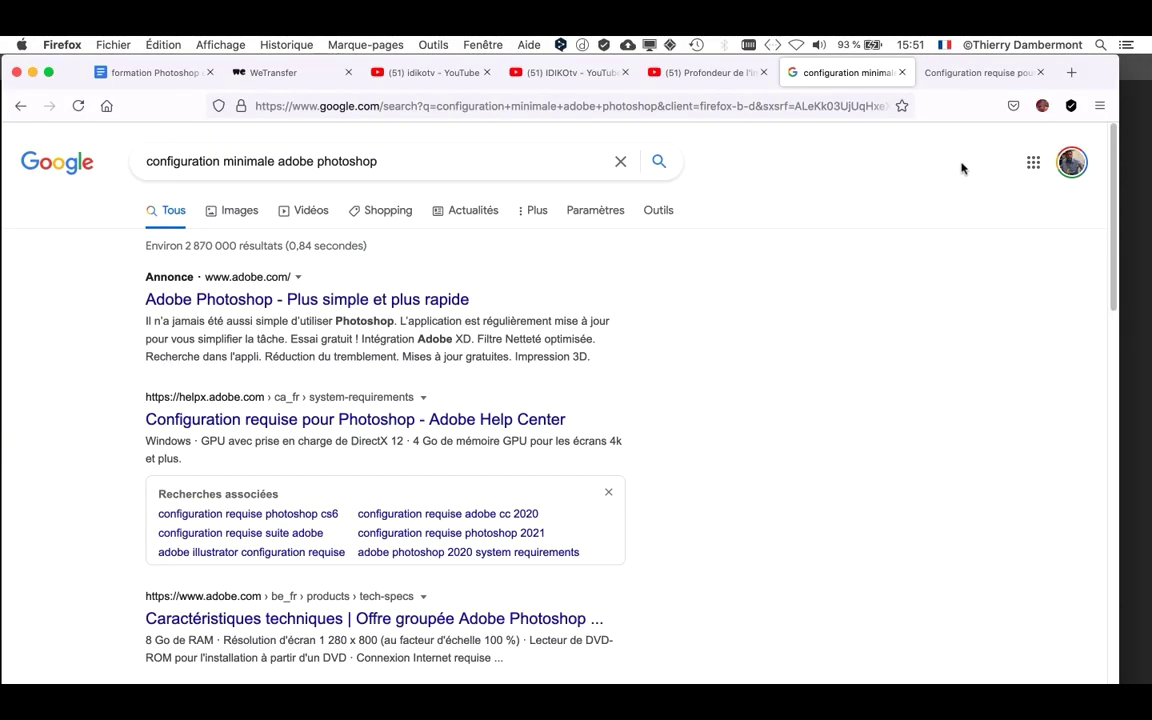
click(960, 74)
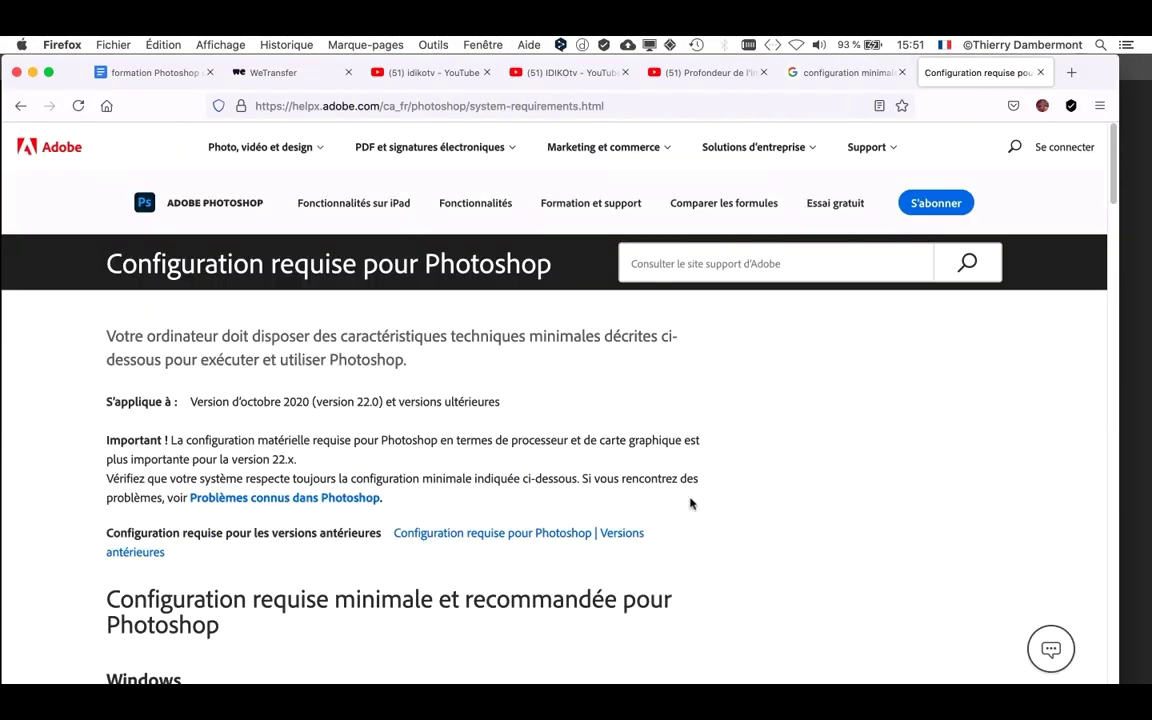
Examine the minimum and recommended Photoshop requirements for Windows and macOS, down to the section on available languages
scroll(689, 501, down, 2)
scroll(689, 502, down, 4)
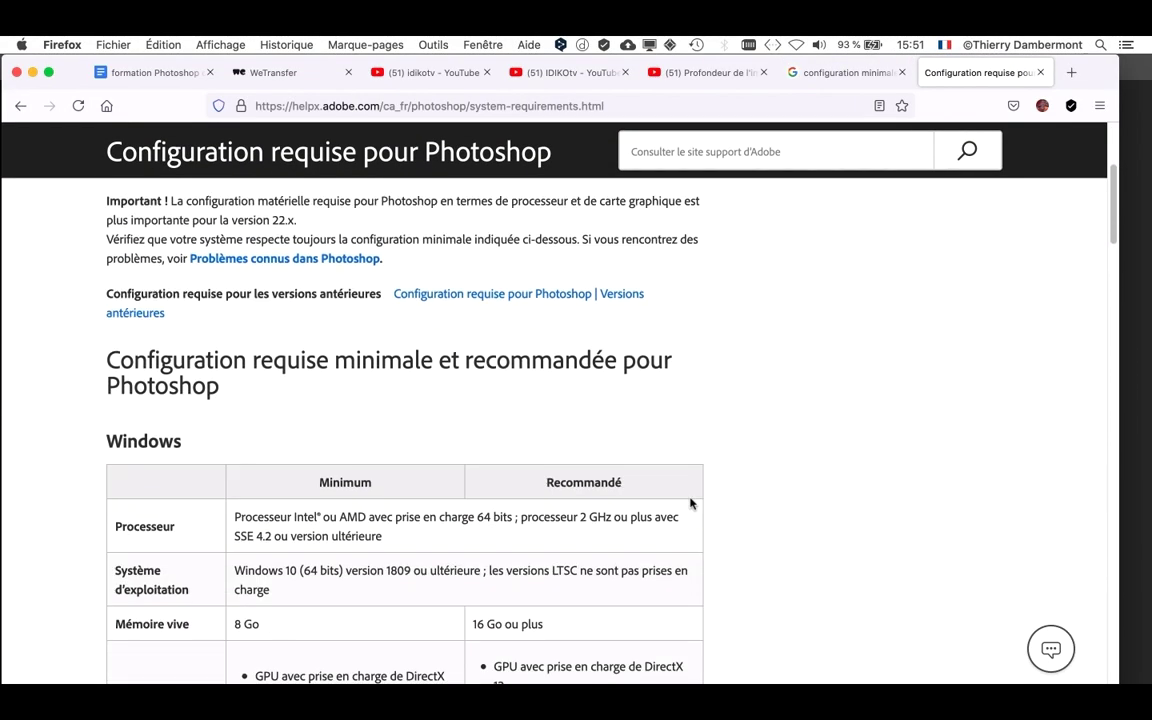
scroll(690, 504, down, 1)
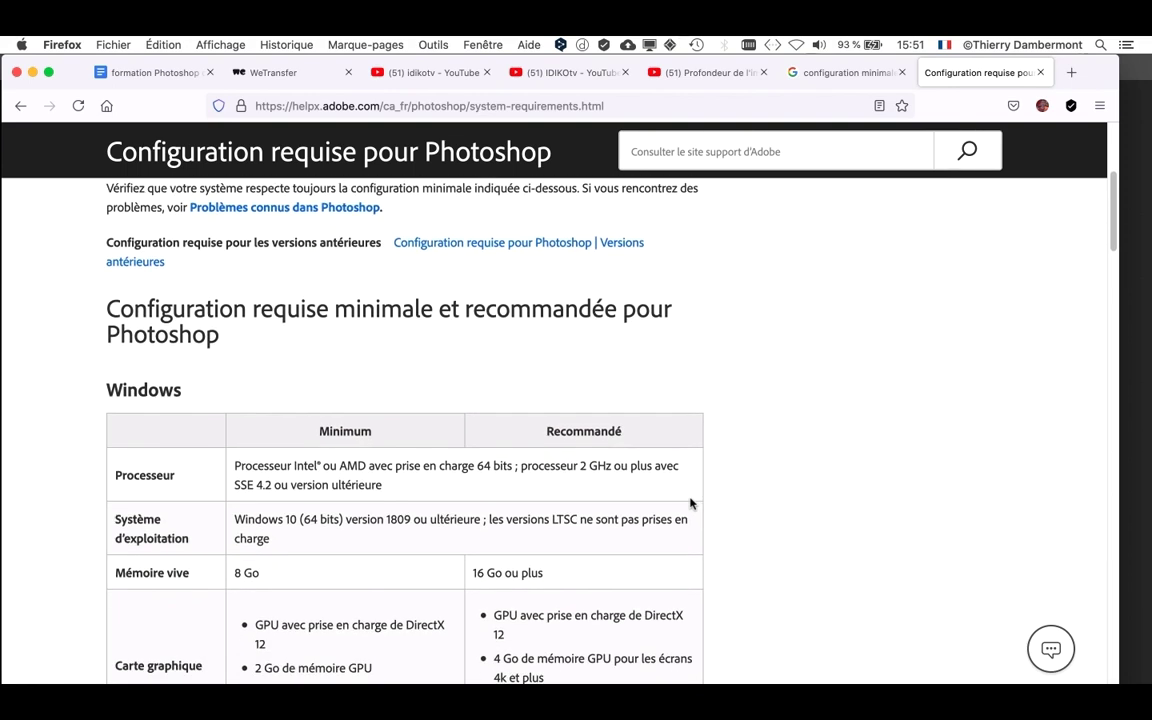
scroll(825, 455, down, 7)
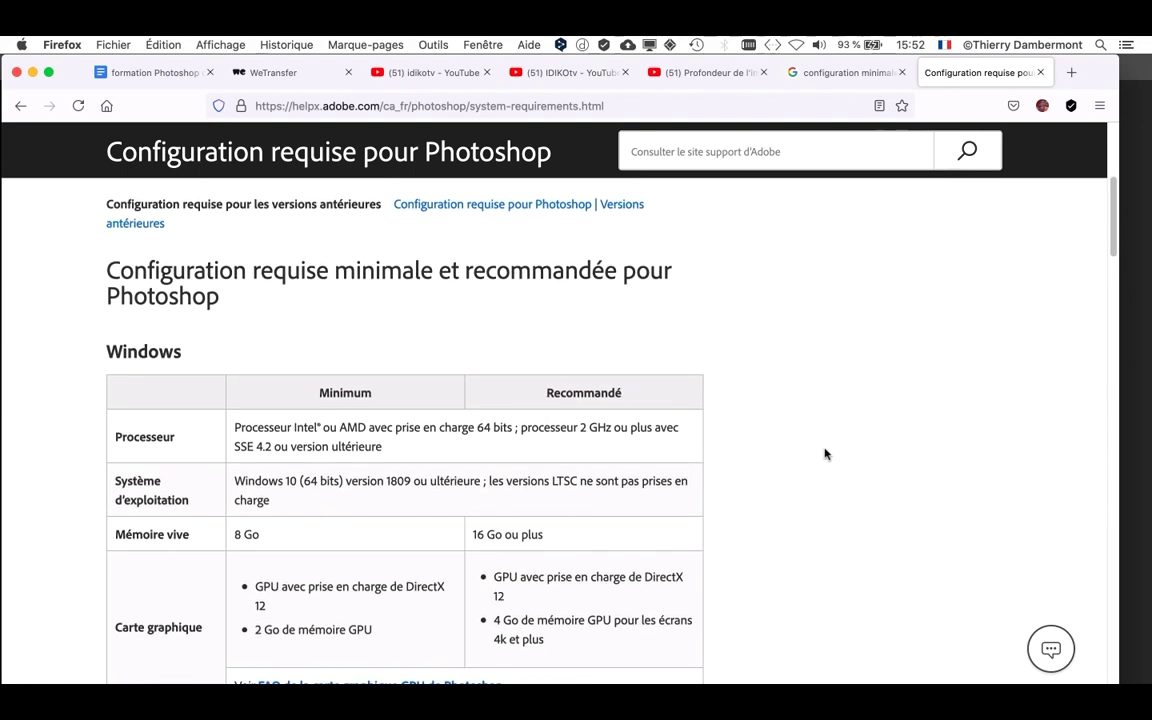
scroll(825, 457, down, 10)
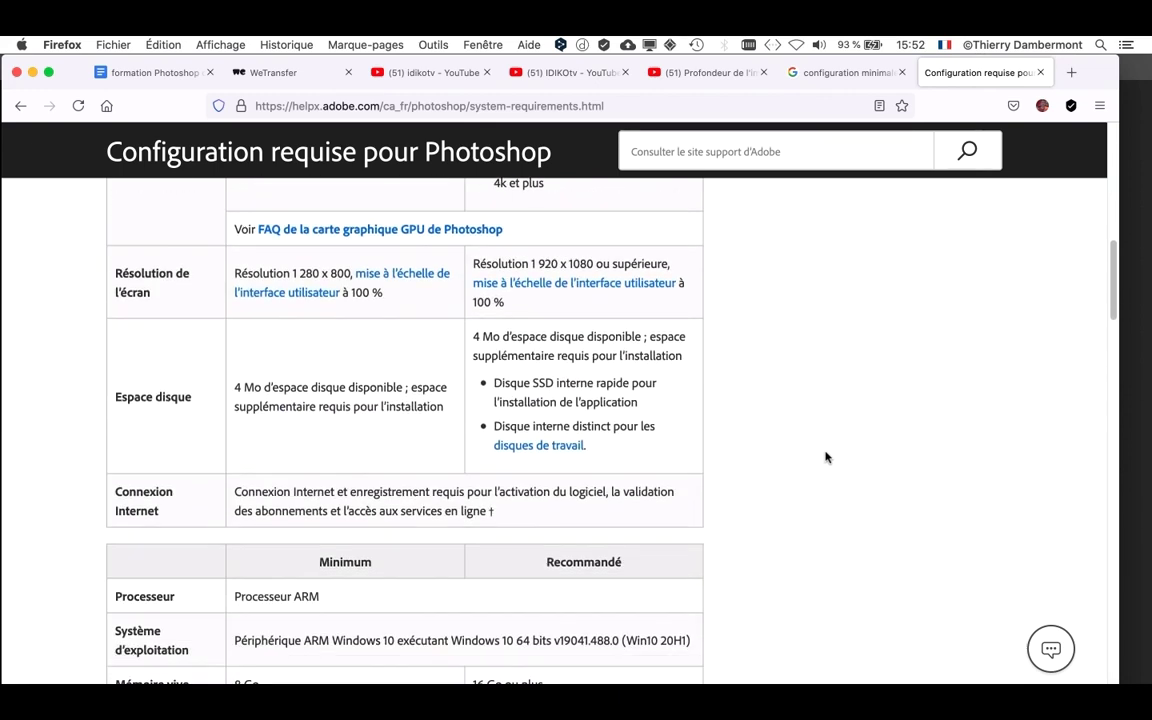
scroll(826, 458, down, 4)
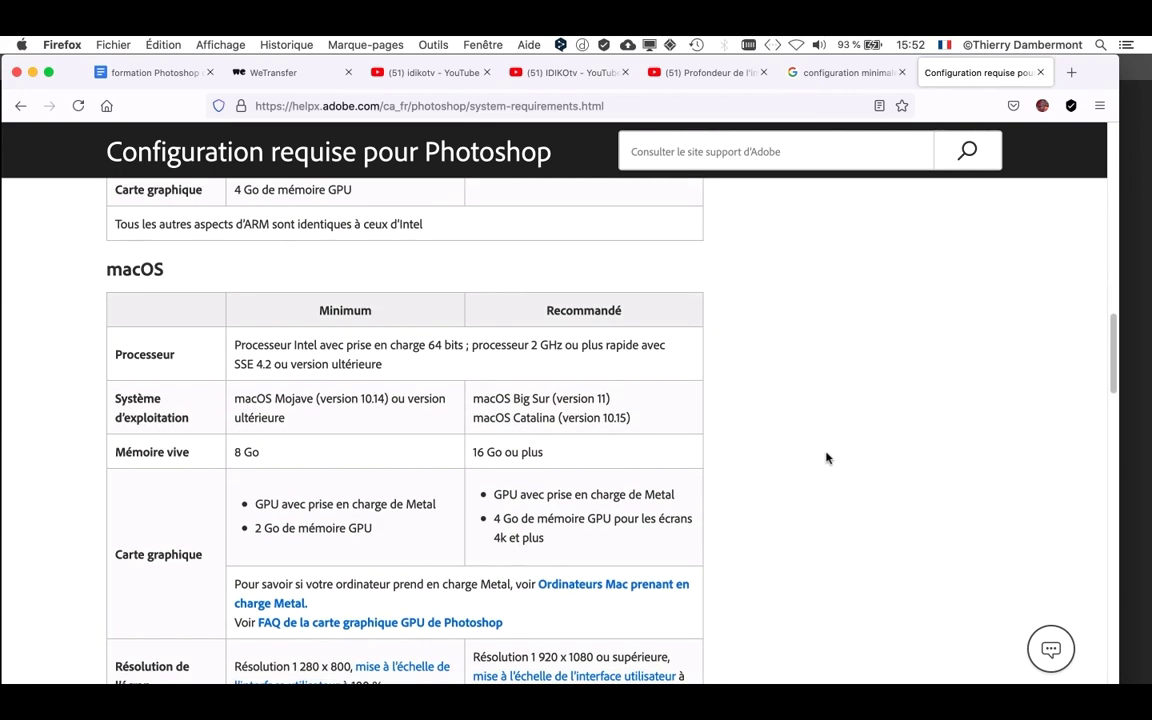
scroll(826, 459, down, 4)
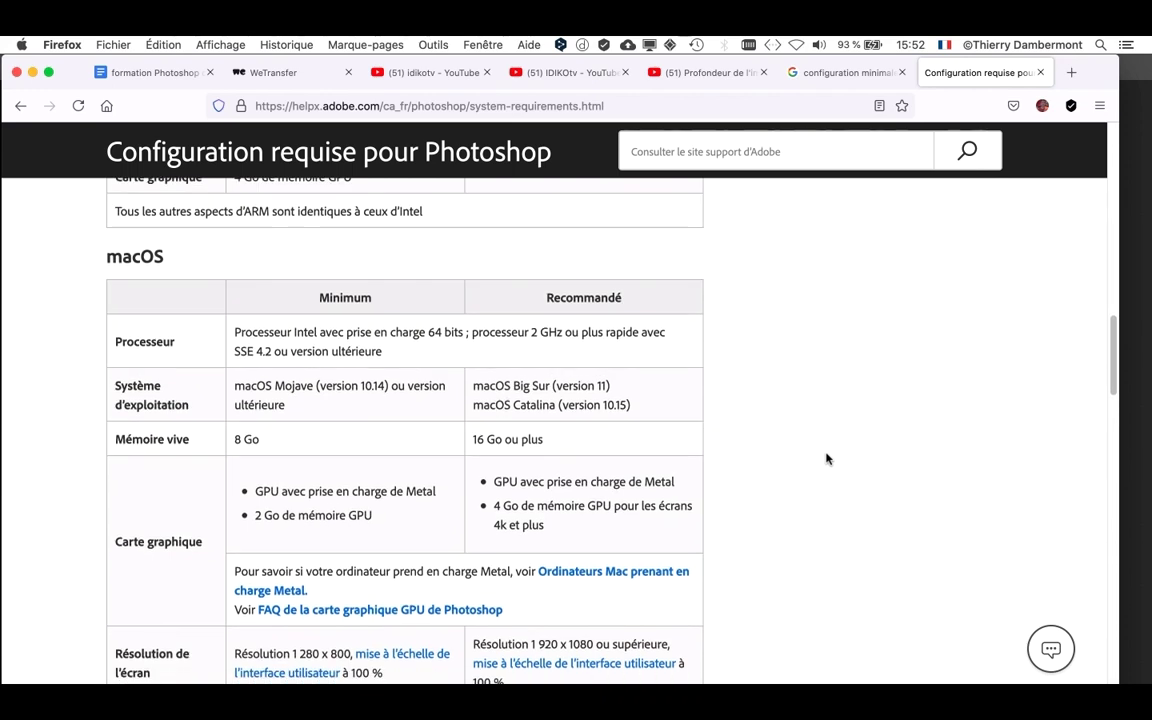
scroll(826, 459, down, 12)
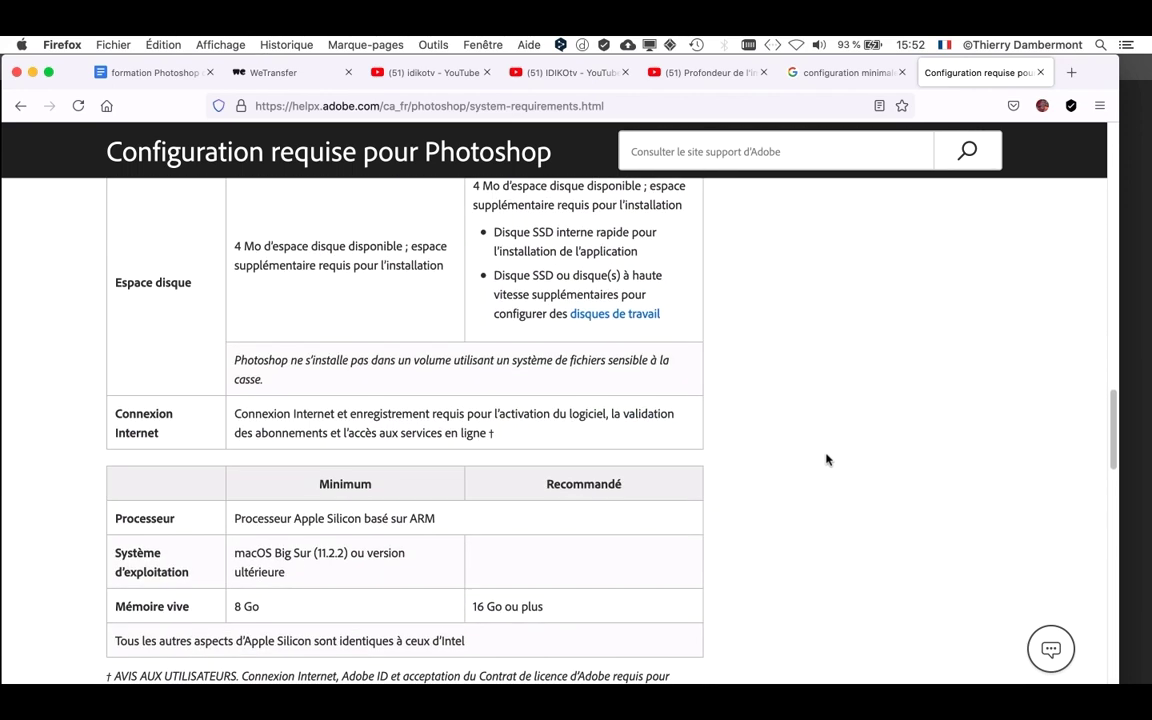
scroll(826, 459, down, 6)
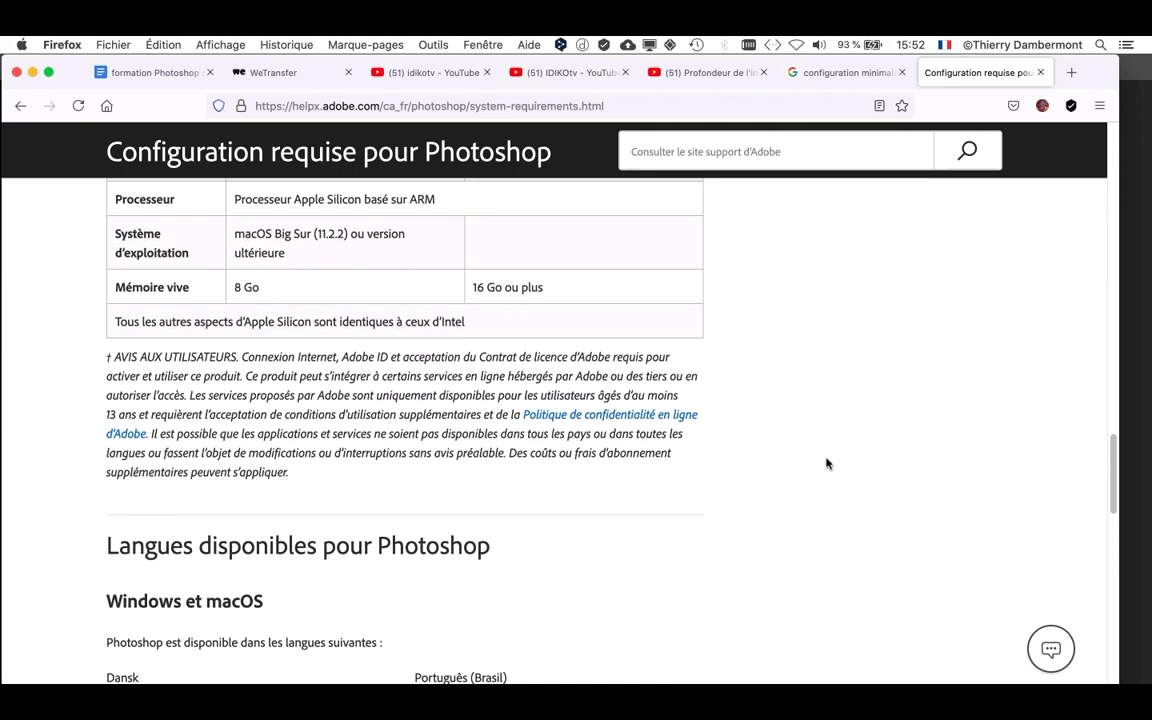
Find "carte" on the requirements page and examine the minimum processor, memory and graphics card specifications in the Windows table
key(Return)
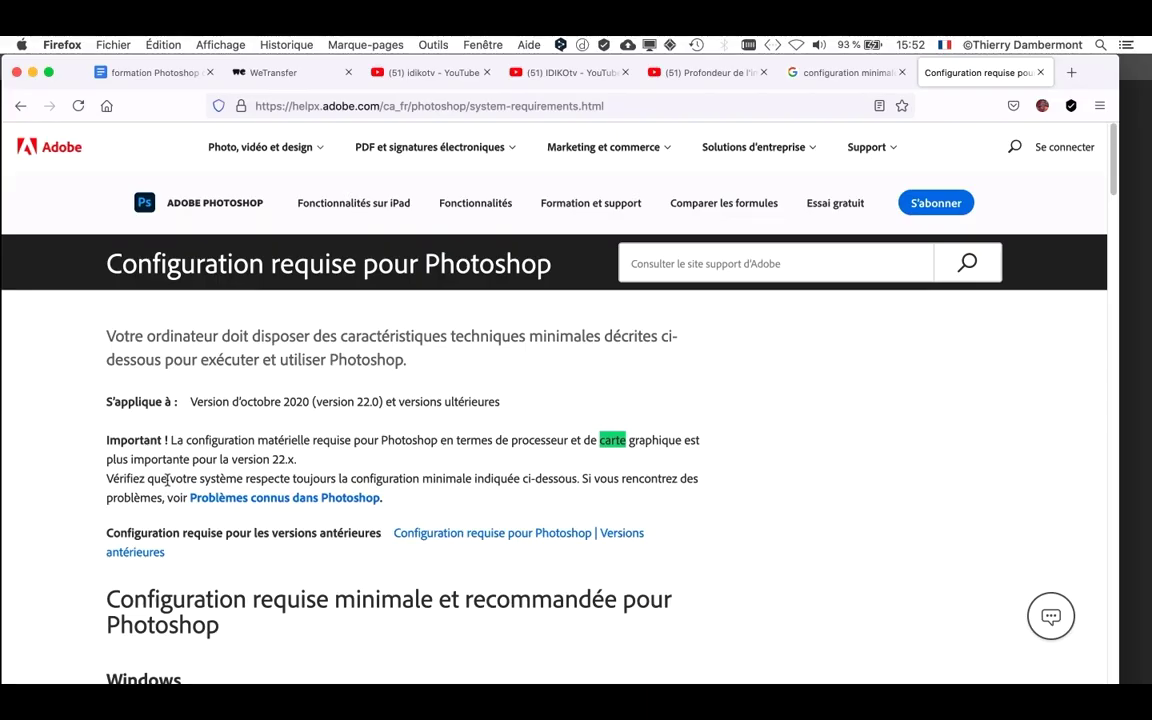
scroll(278, 504, down, 2)
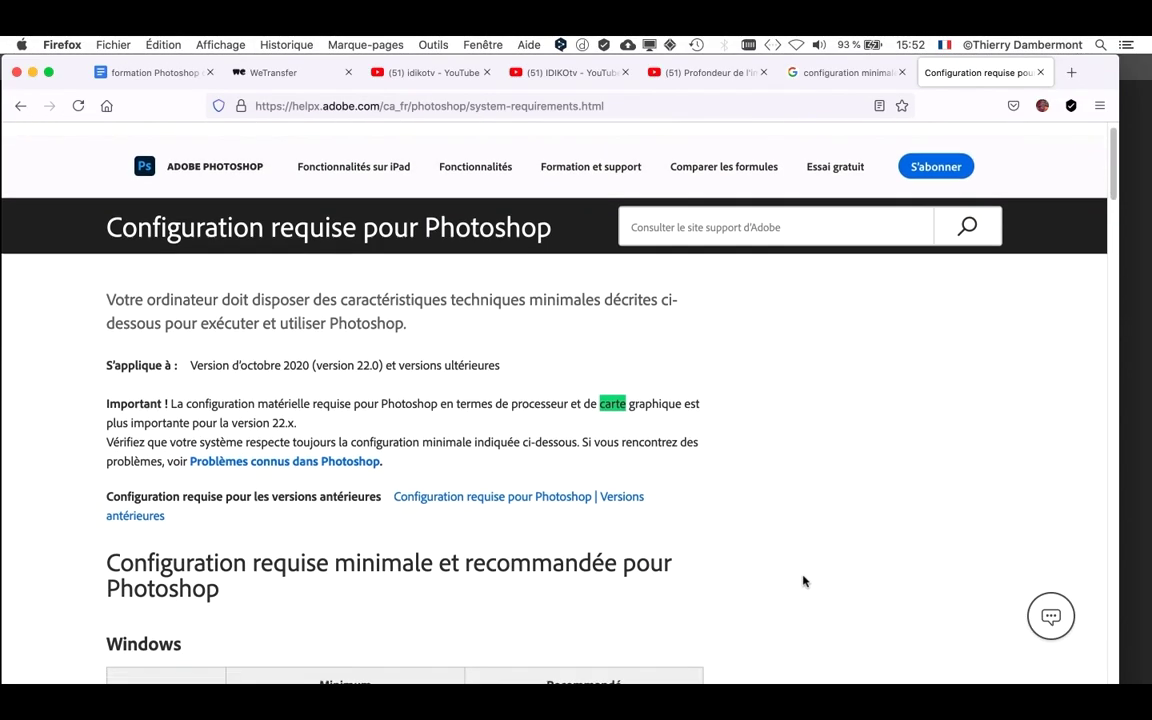
scroll(802, 581, down, 6)
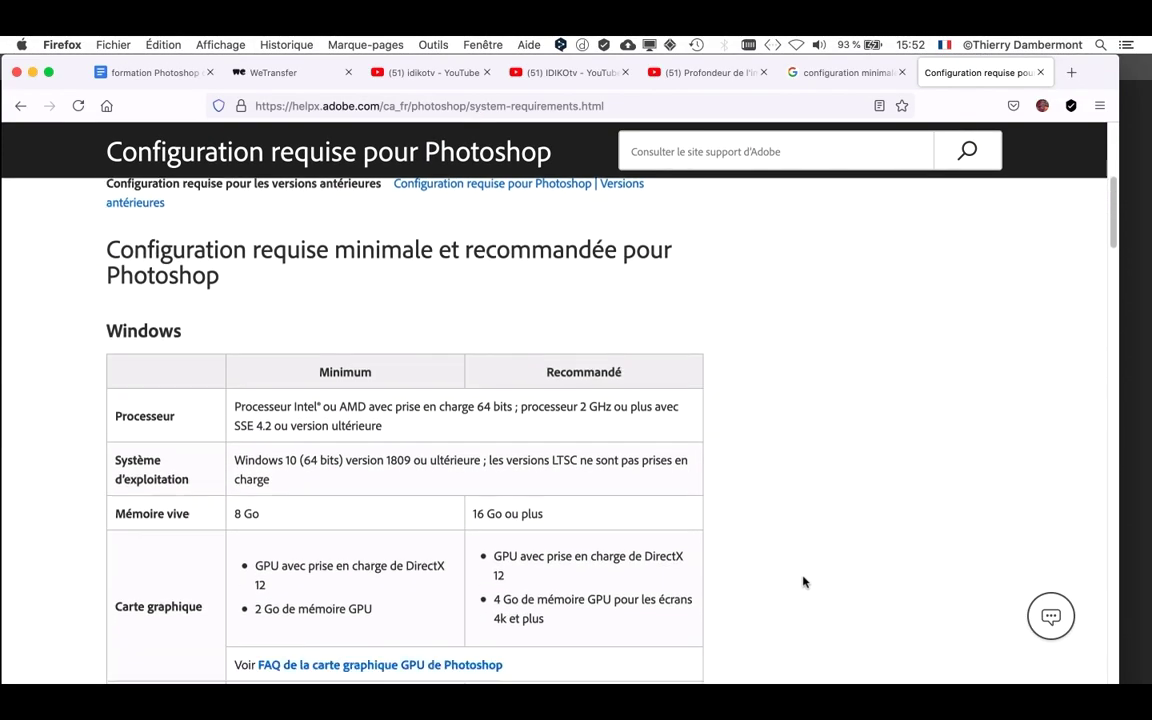
scroll(802, 581, down, 2)
scroll(495, 425, down, 1)
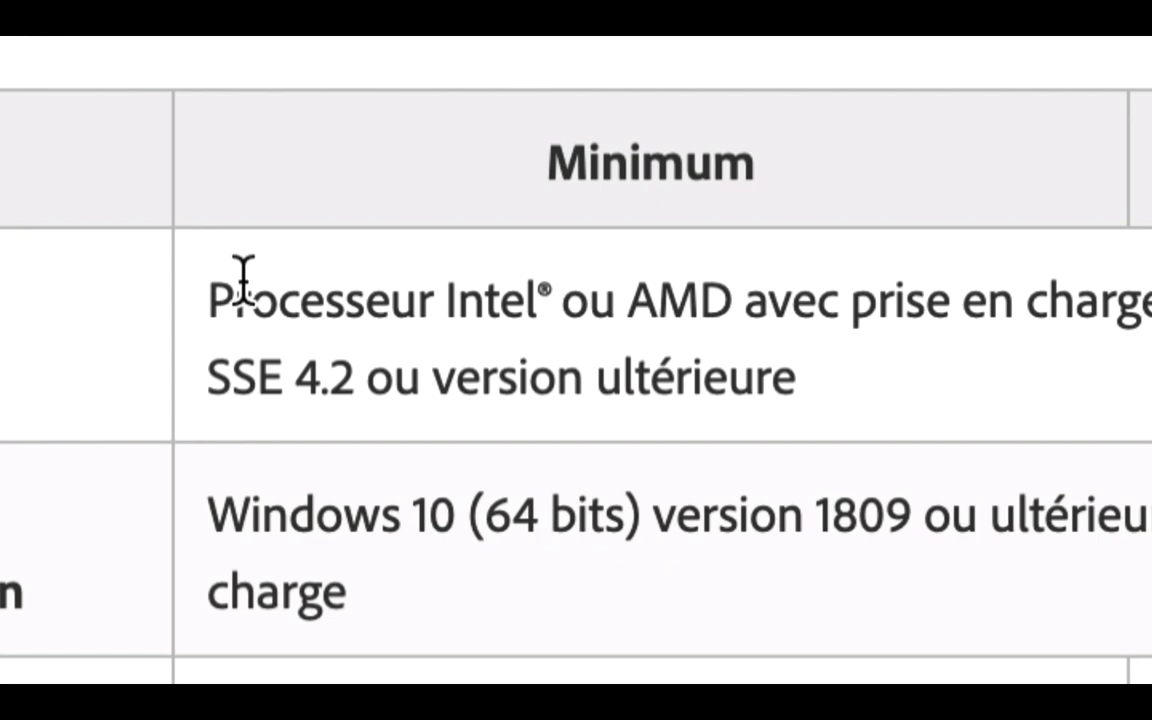
drag(243, 280, 708, 287)
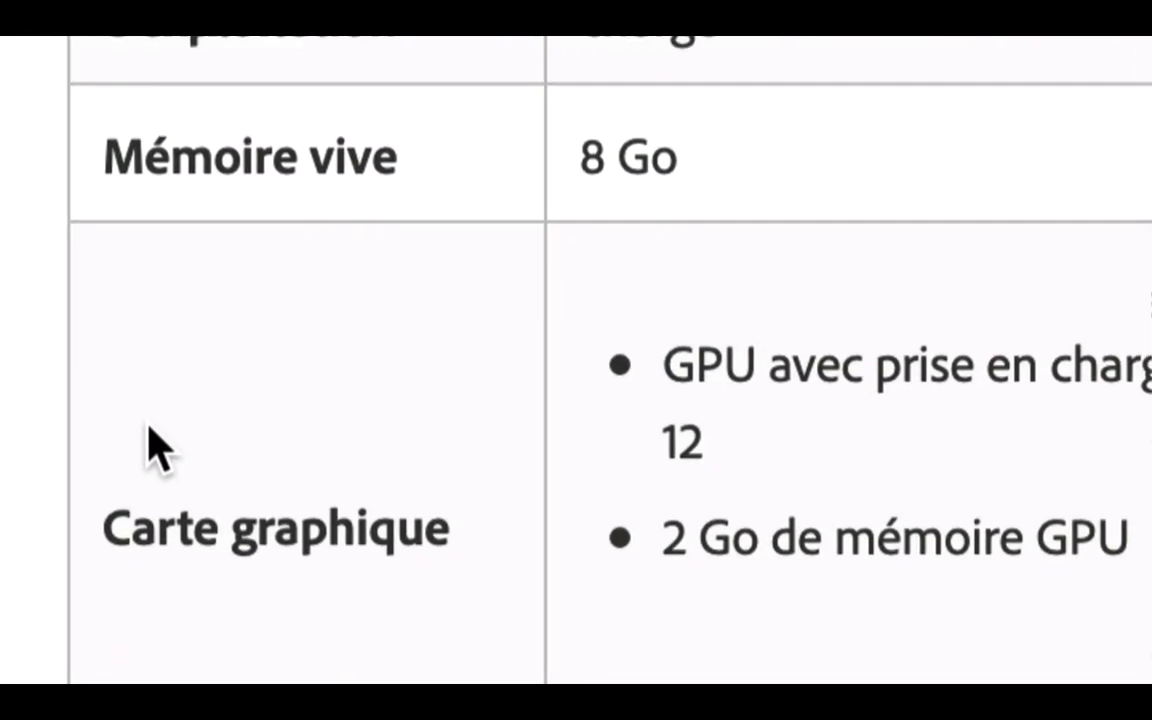
mouse_move(267, 416)
mouse_down()
mouse_move(308, 410)
mouse_move(274, 412)
mouse_up()
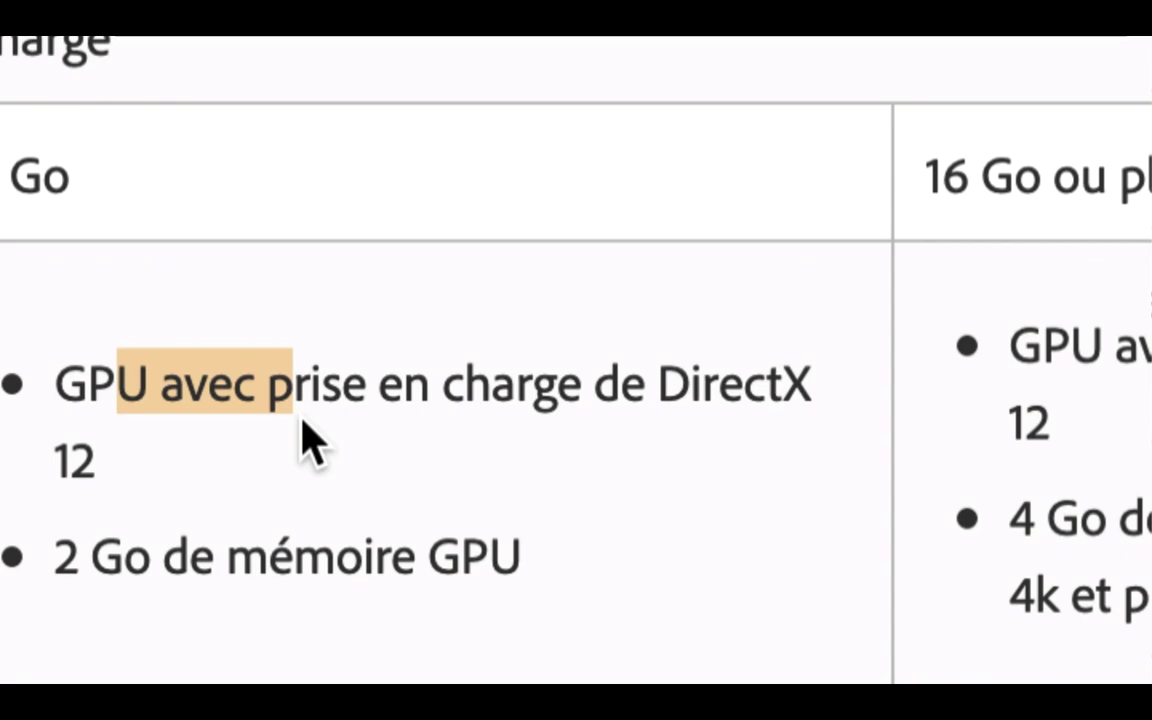
drag(228, 557, 428, 557)
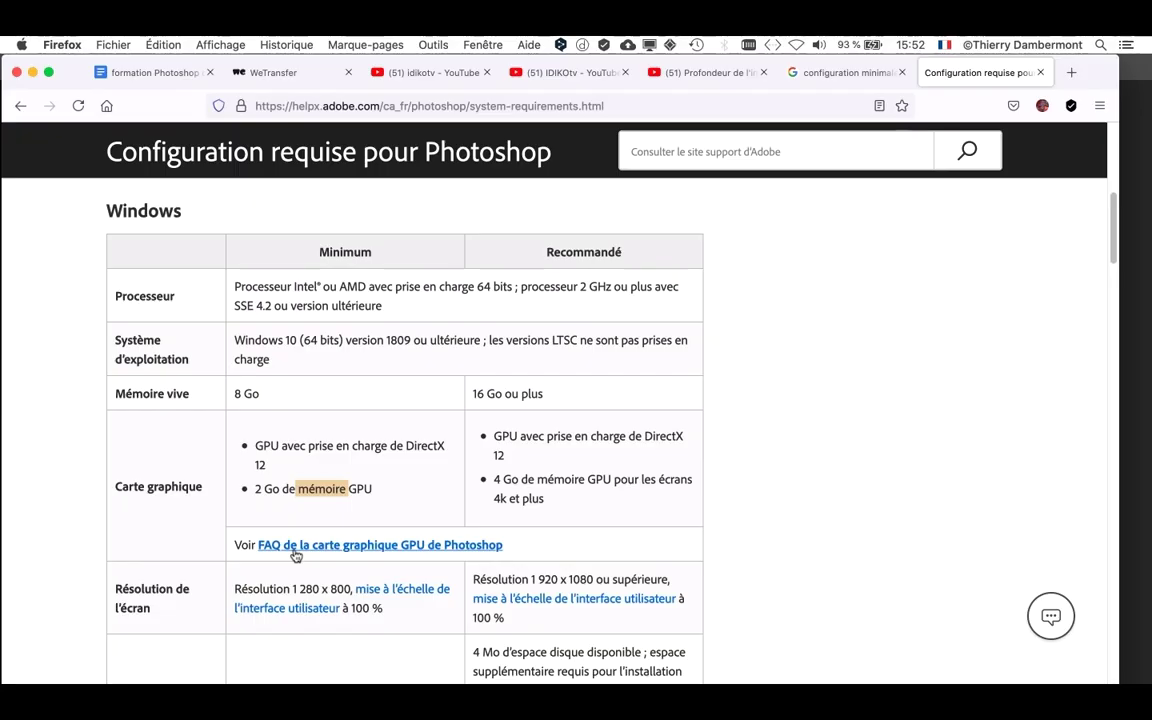
Examine the remaining Windows requirements, including the ARM table, and the minimum processor specification in the macOS table
scroll(789, 455, down, 3)
scroll(789, 455, down, 8)
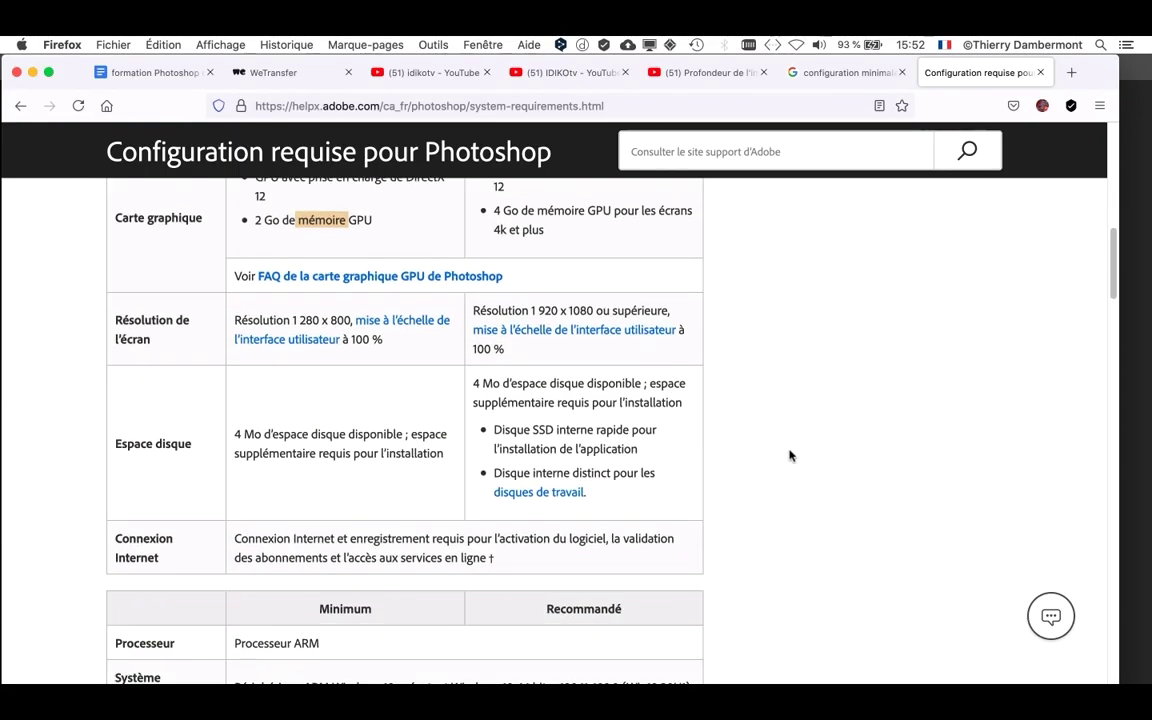
scroll(789, 455, down, 6)
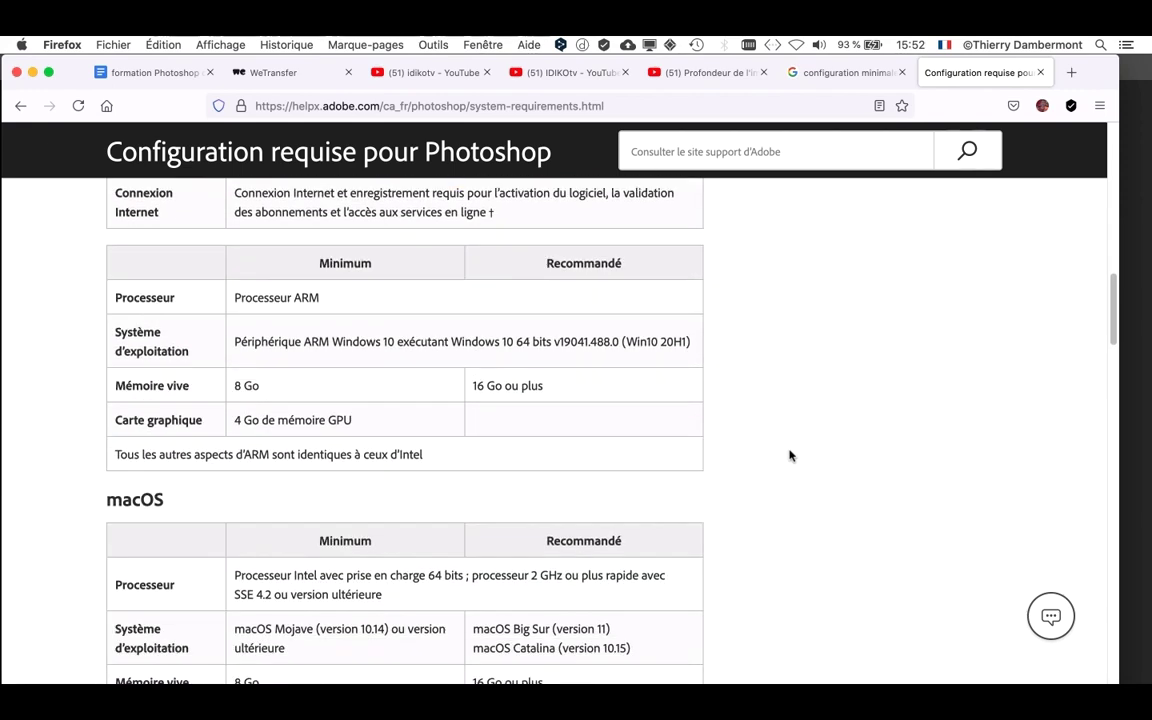
scroll(789, 455, down, 3)
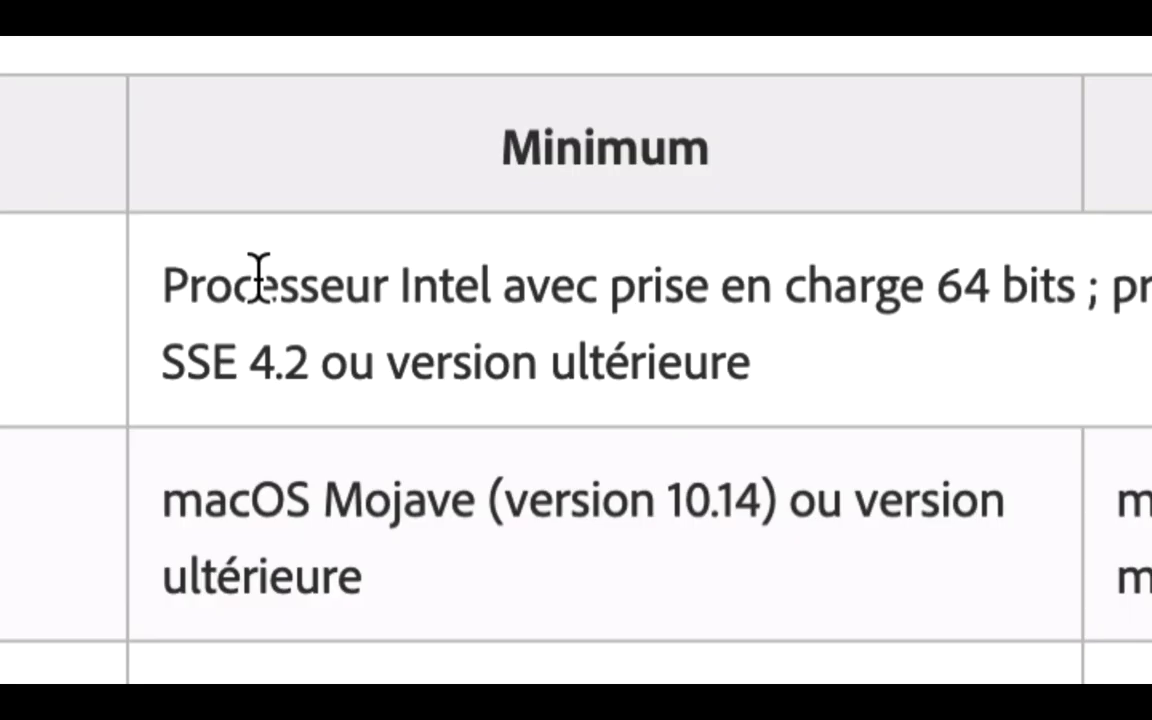
Examine the macOS table's processor requirement and its minimum graphics card requirement for Metal support
drag(258, 275, 0, 277)
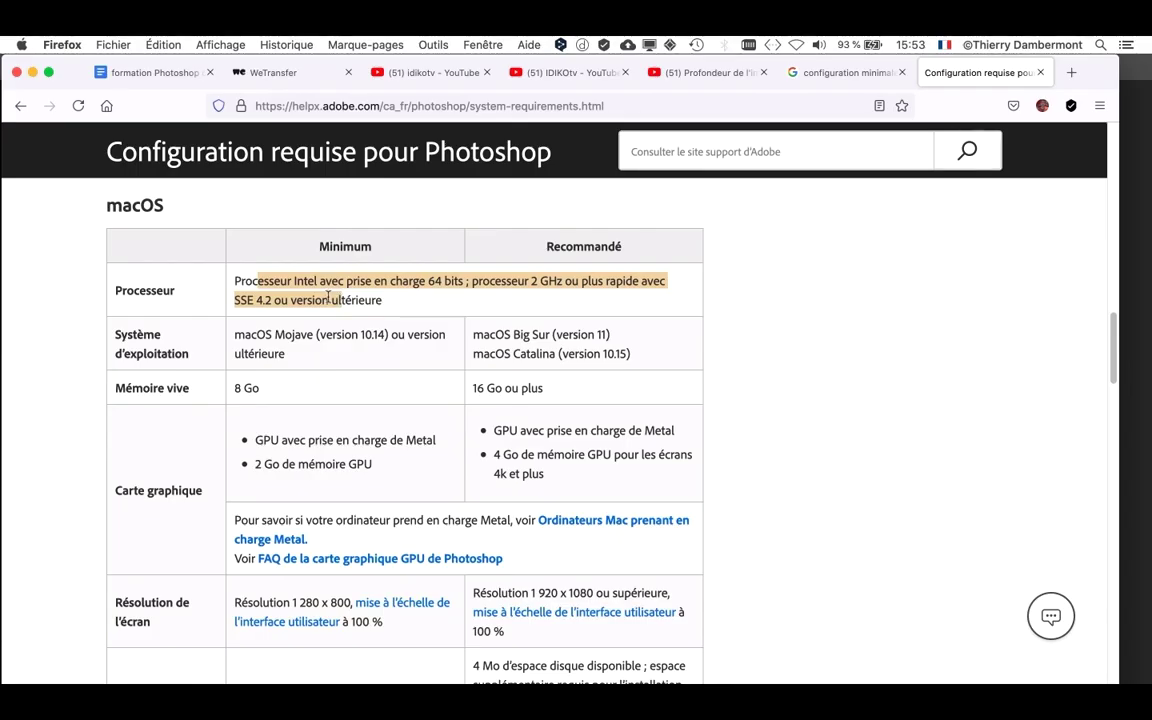
scroll(328, 300, down, 3)
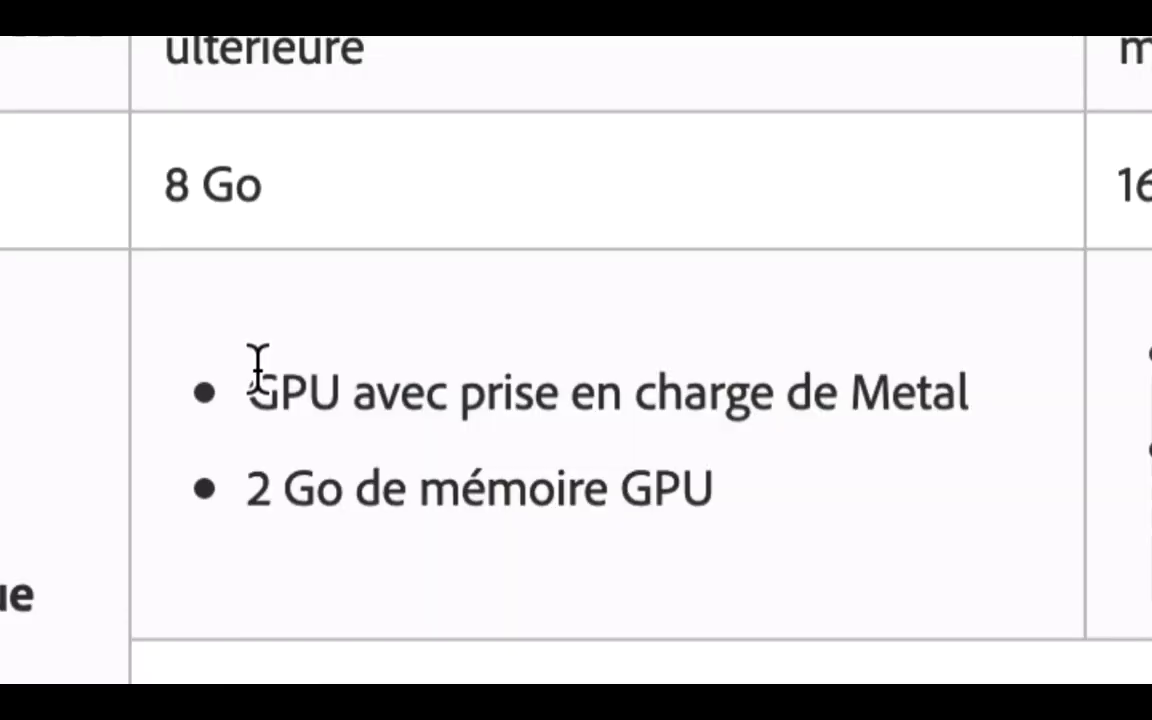
drag(312, 392, 885, 392)
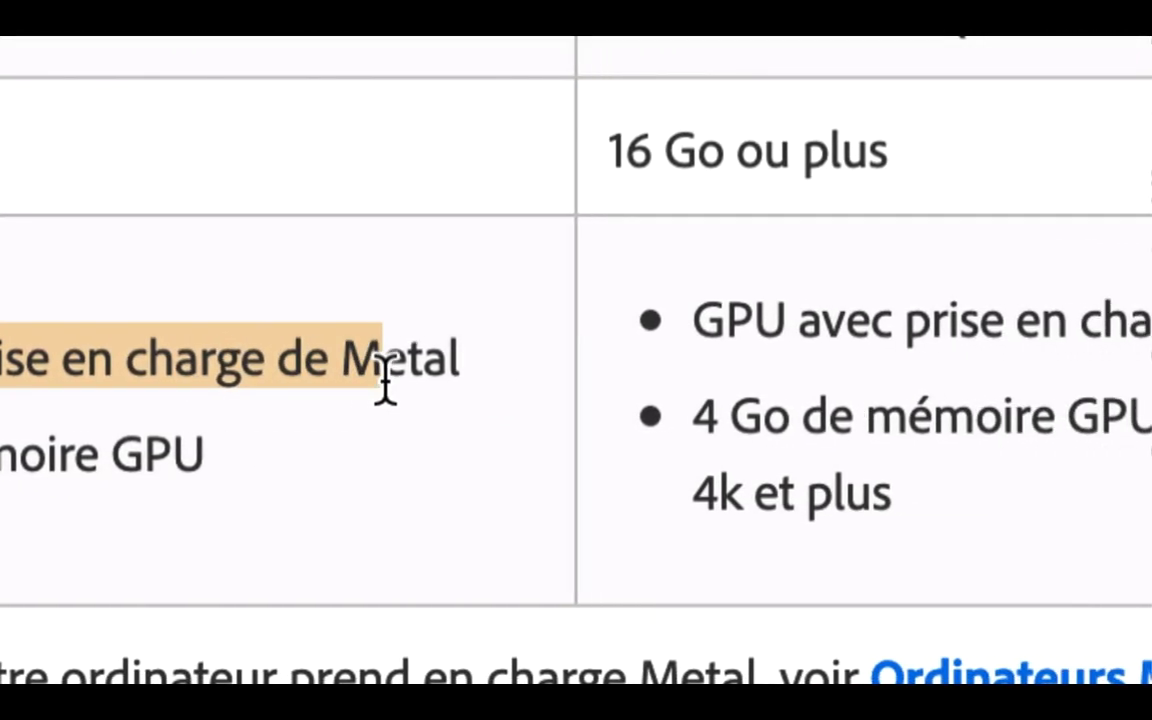
drag(385, 380, 326, 375)
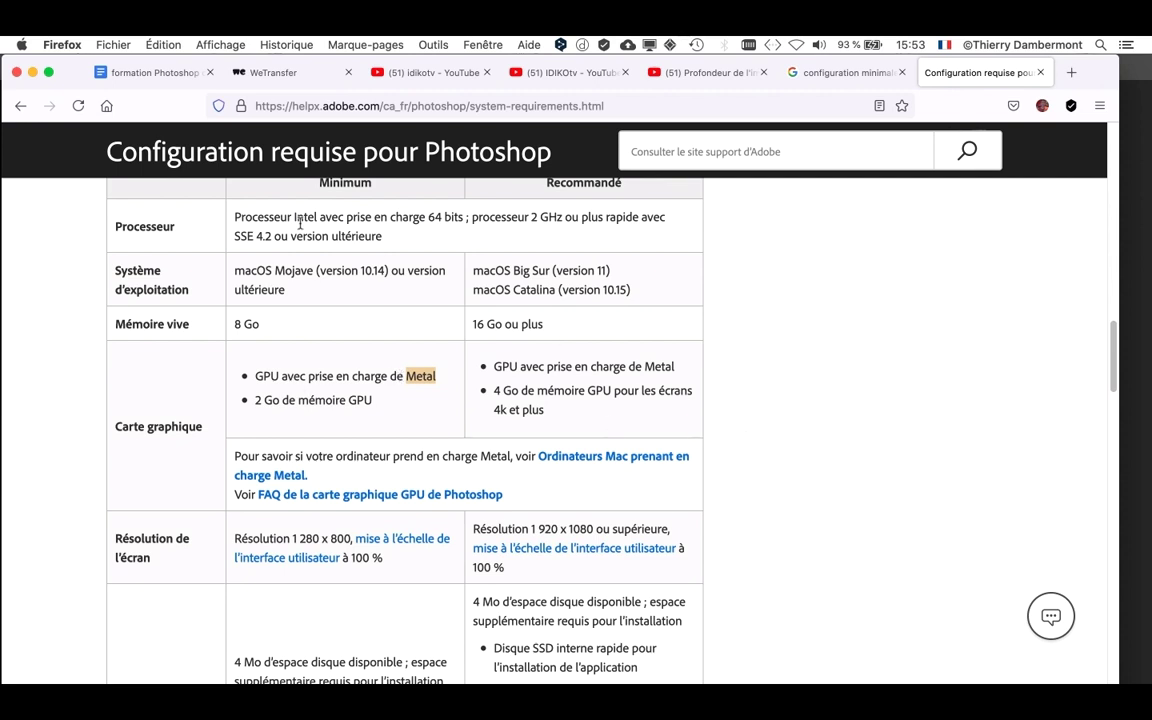
Put the Firefox window away, switch back to the tractor composition in Photoshop and expand Groupe 1 to show its layers
click(31, 74)
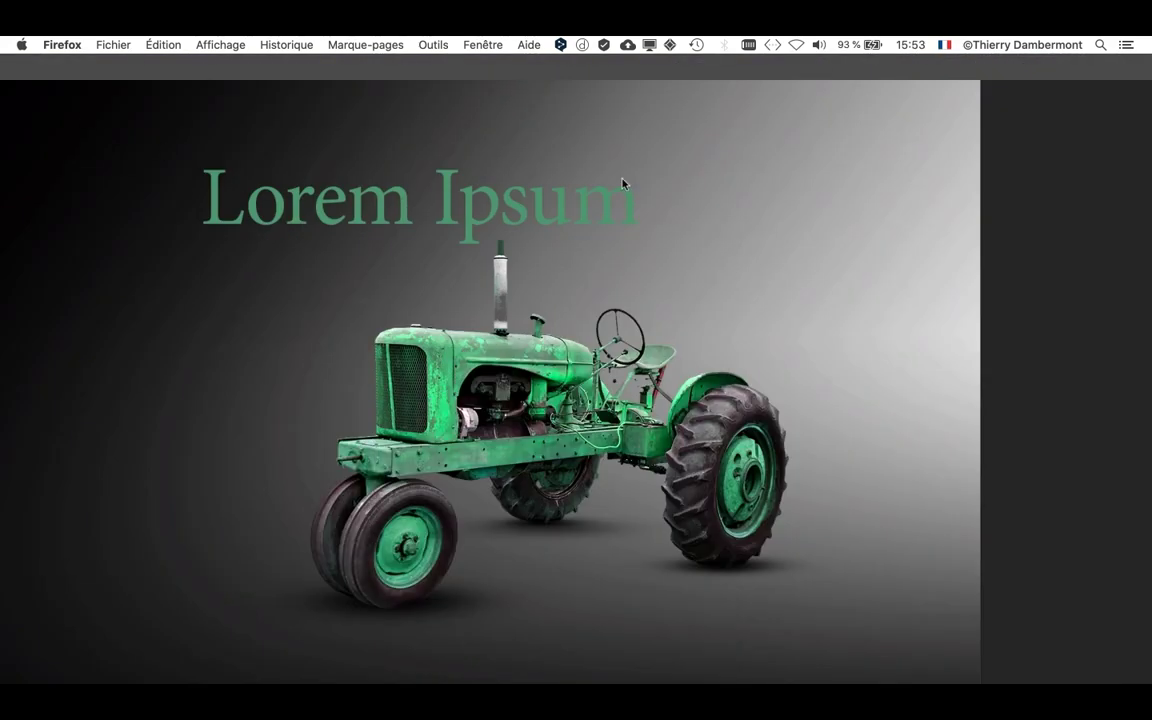
click(1000, 265)
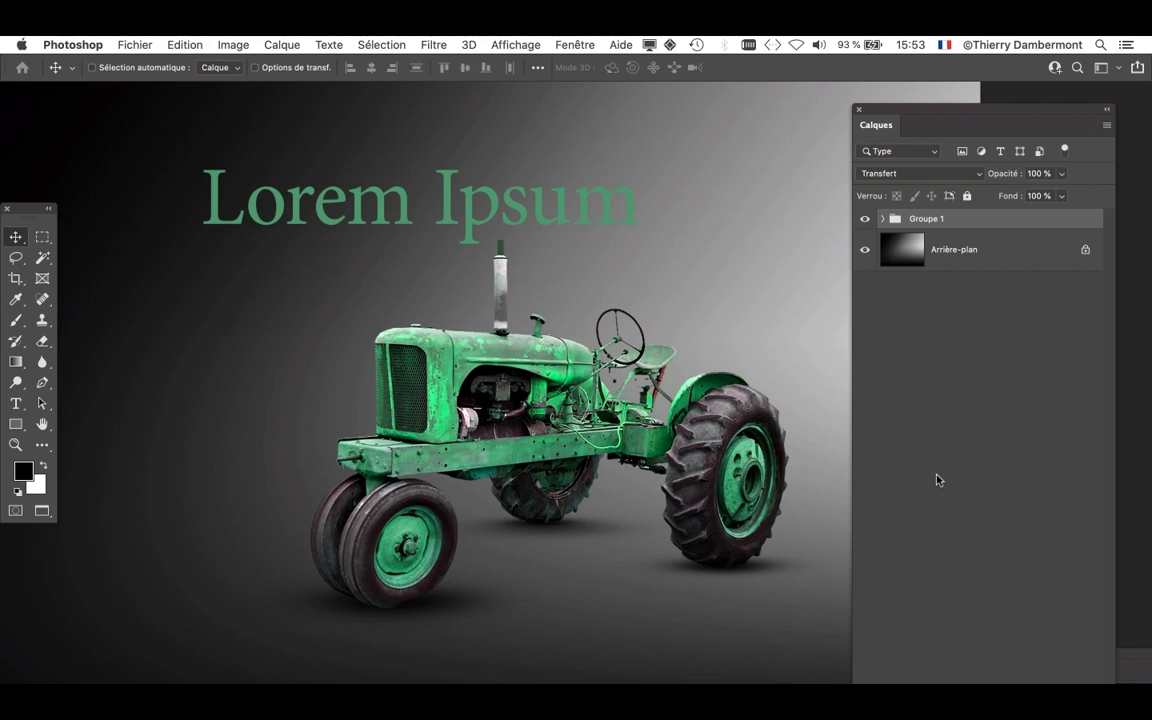
scroll(430, 440, down, 3)
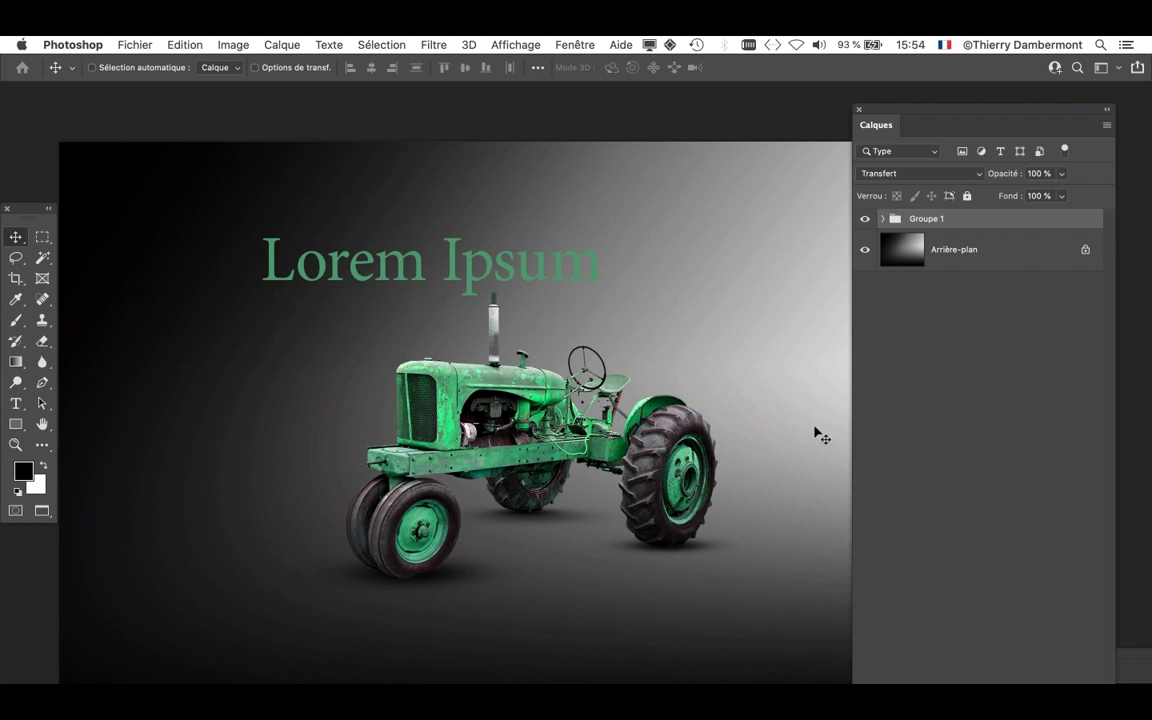
click(882, 219)
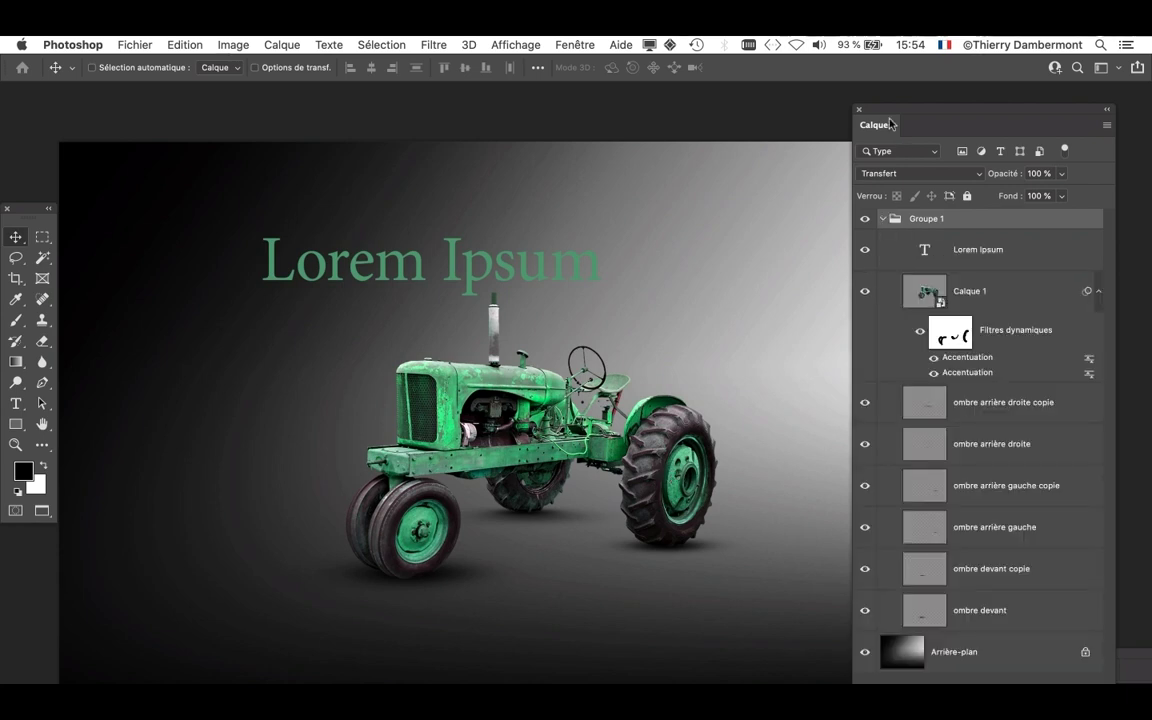
drag(884, 114, 866, 84)
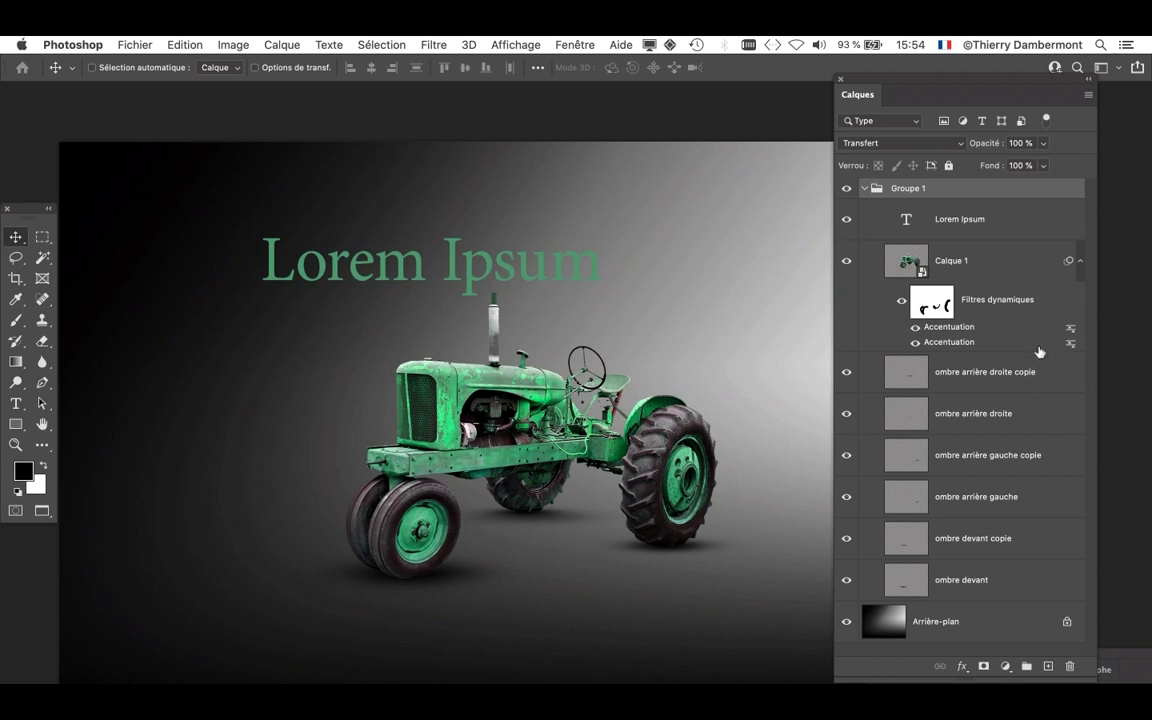
Duplicate the "ombre arrière droite" layer and rename the copy "pénombre 1"
click(988, 427)
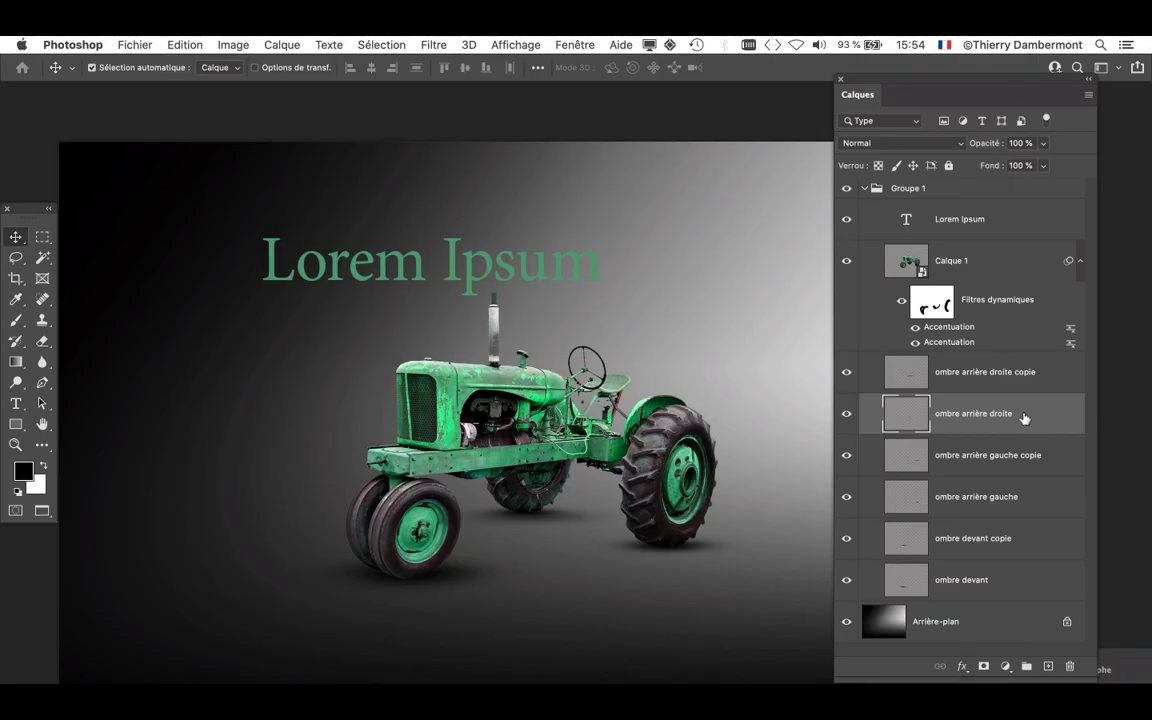
drag(1095, 680, 1110, 534)
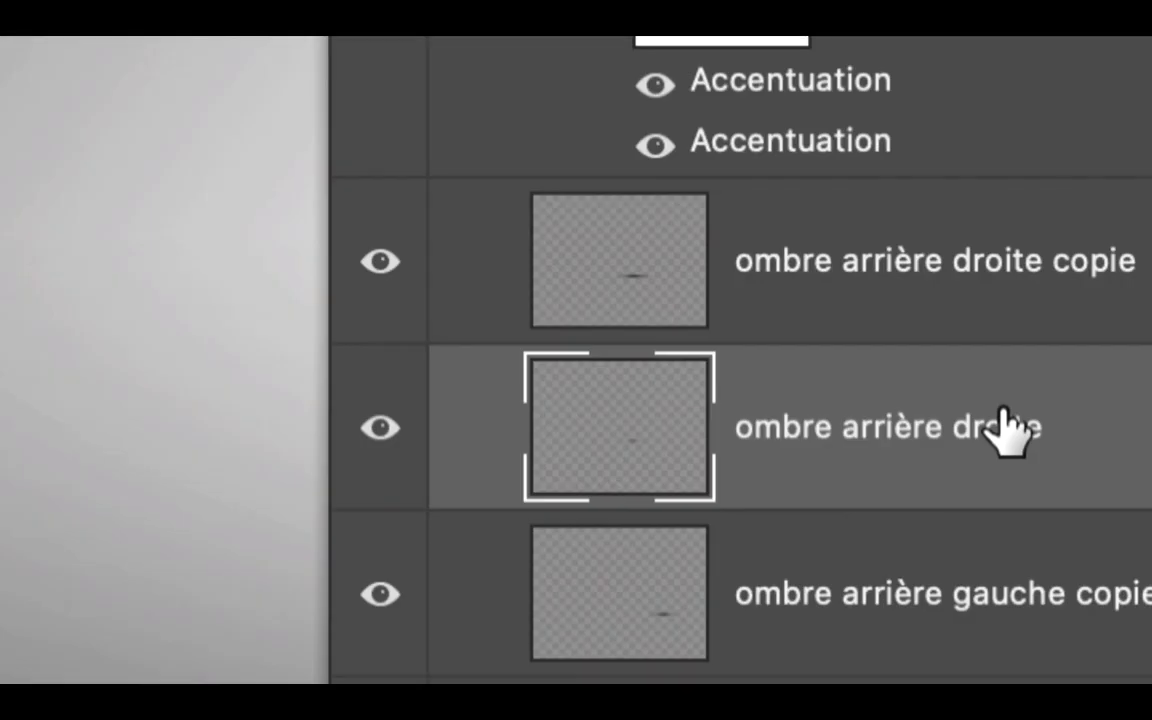
drag(1028, 424, 1052, 503)
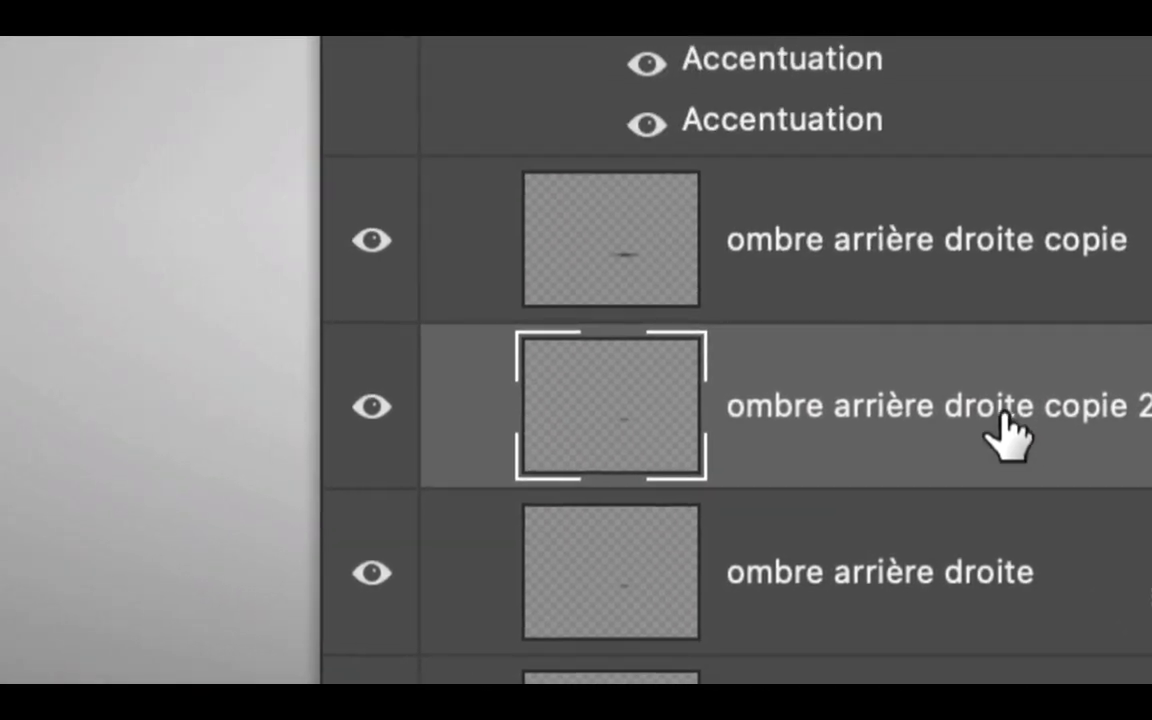
double_click(1024, 410)
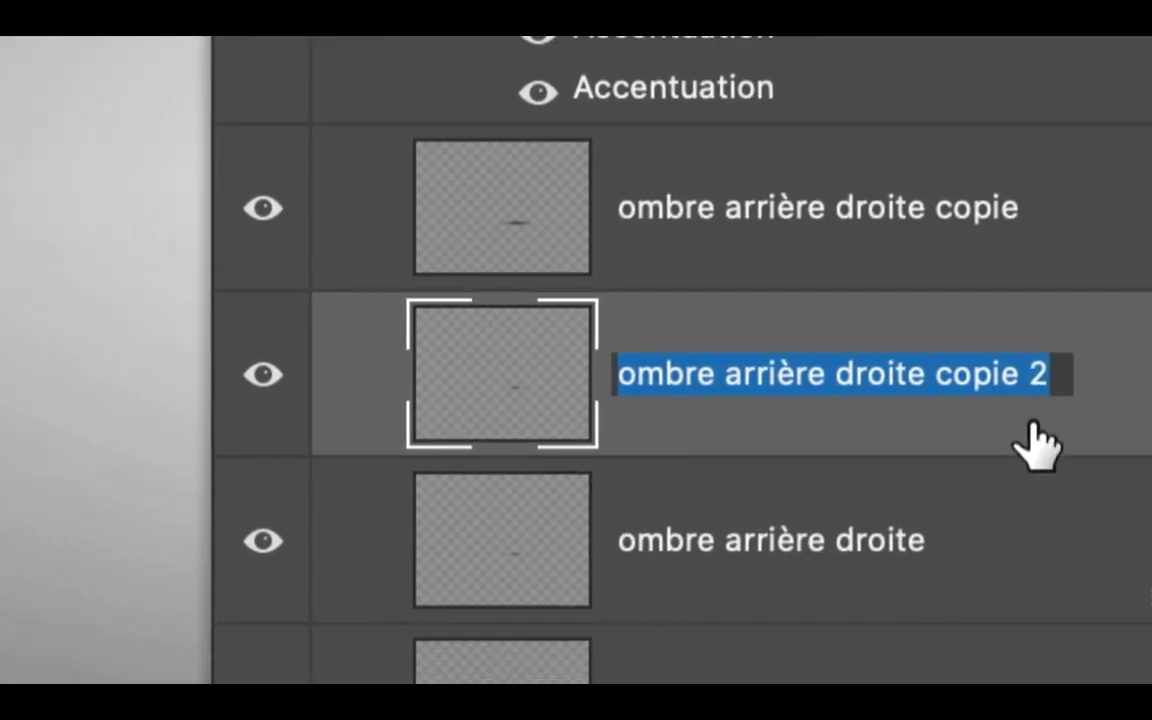
text(pénombre )
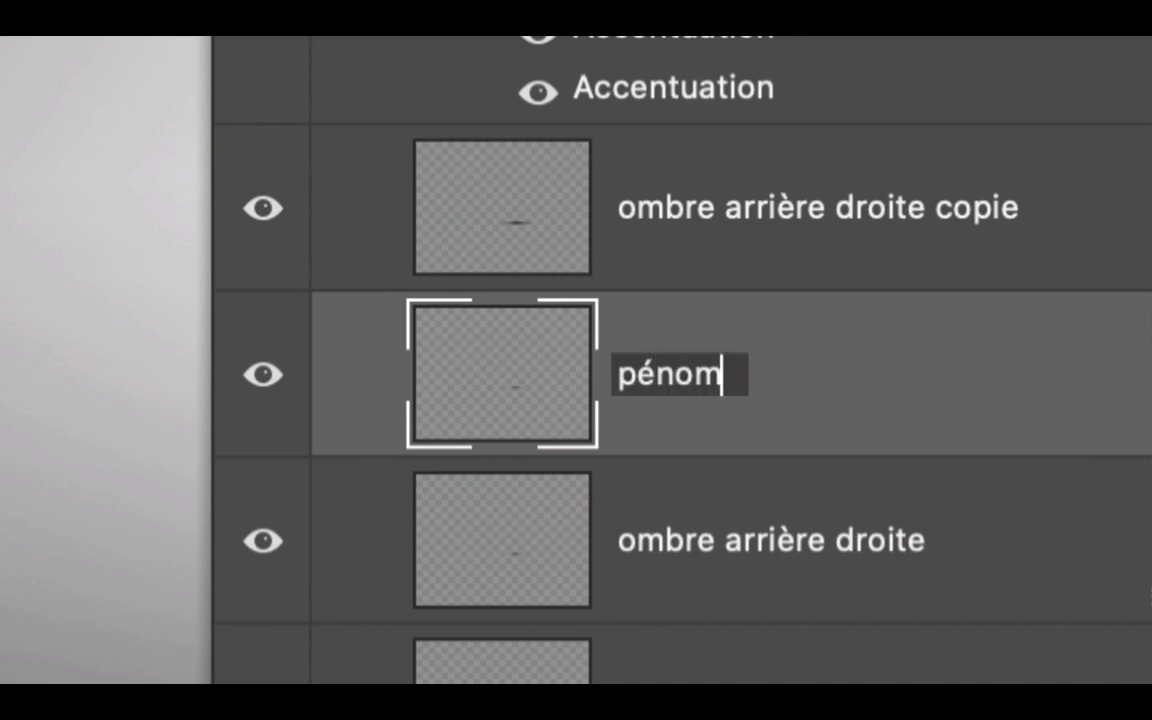
text(1)
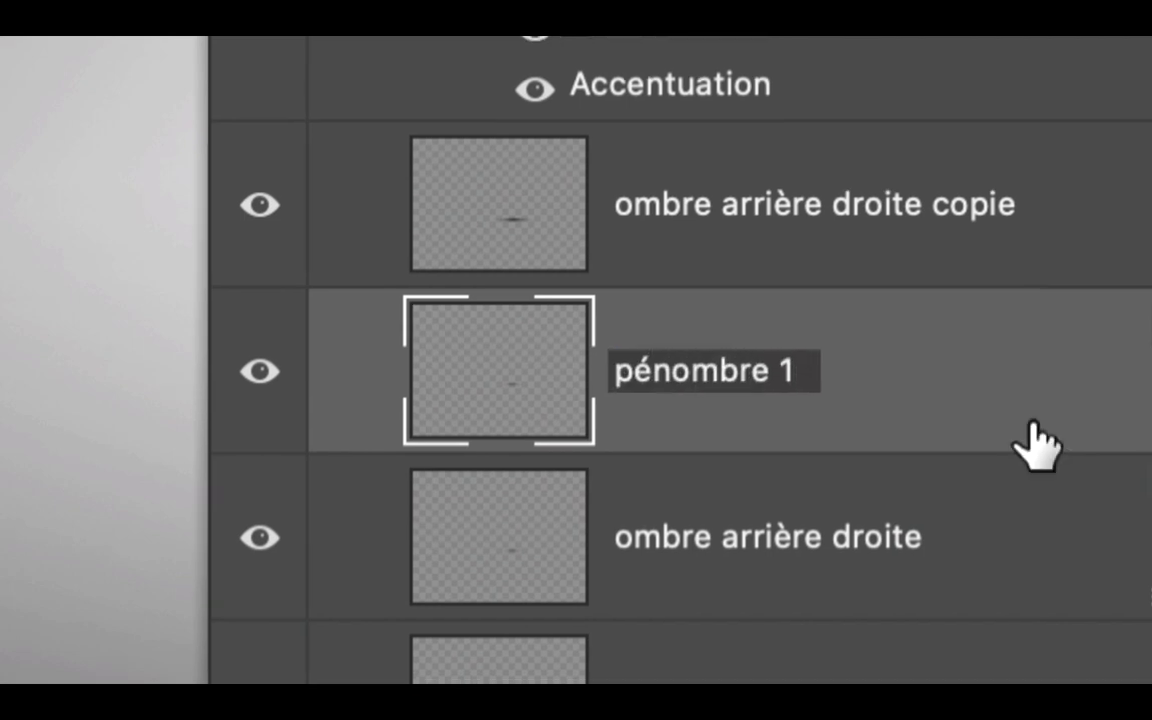
key(Return)
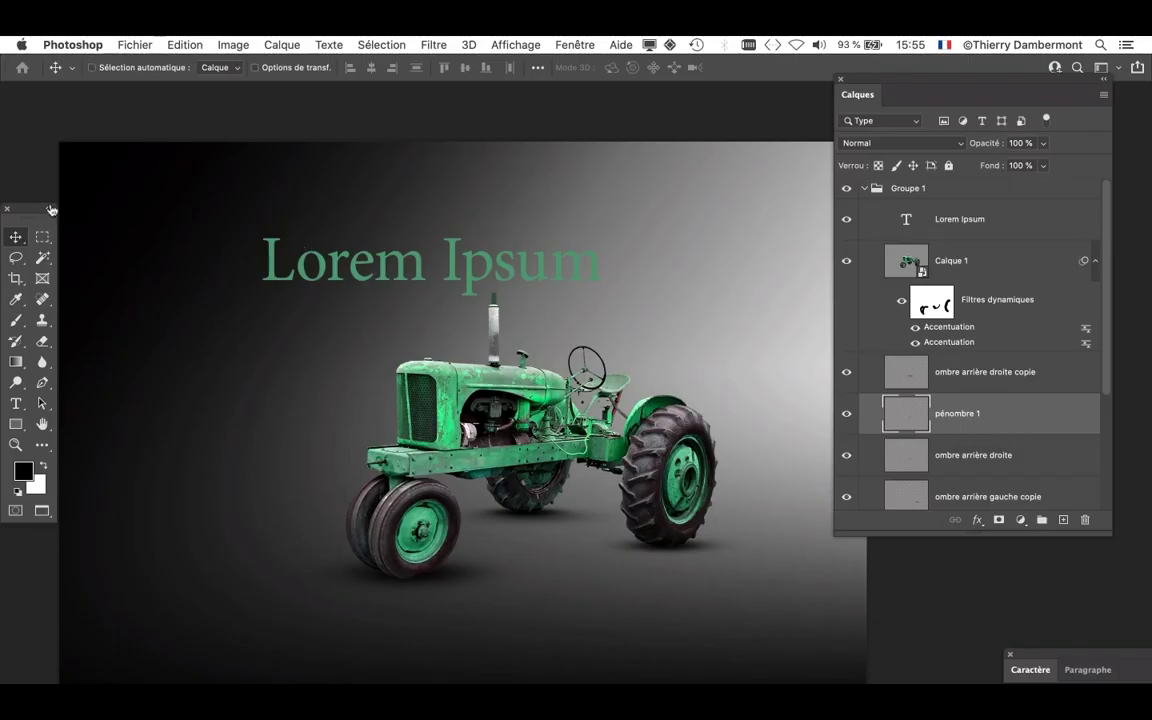
Move the pénombre 1 shadow with the Move tool to just below the tractor's far rear wheel
drag(31, 211, 96, 125)
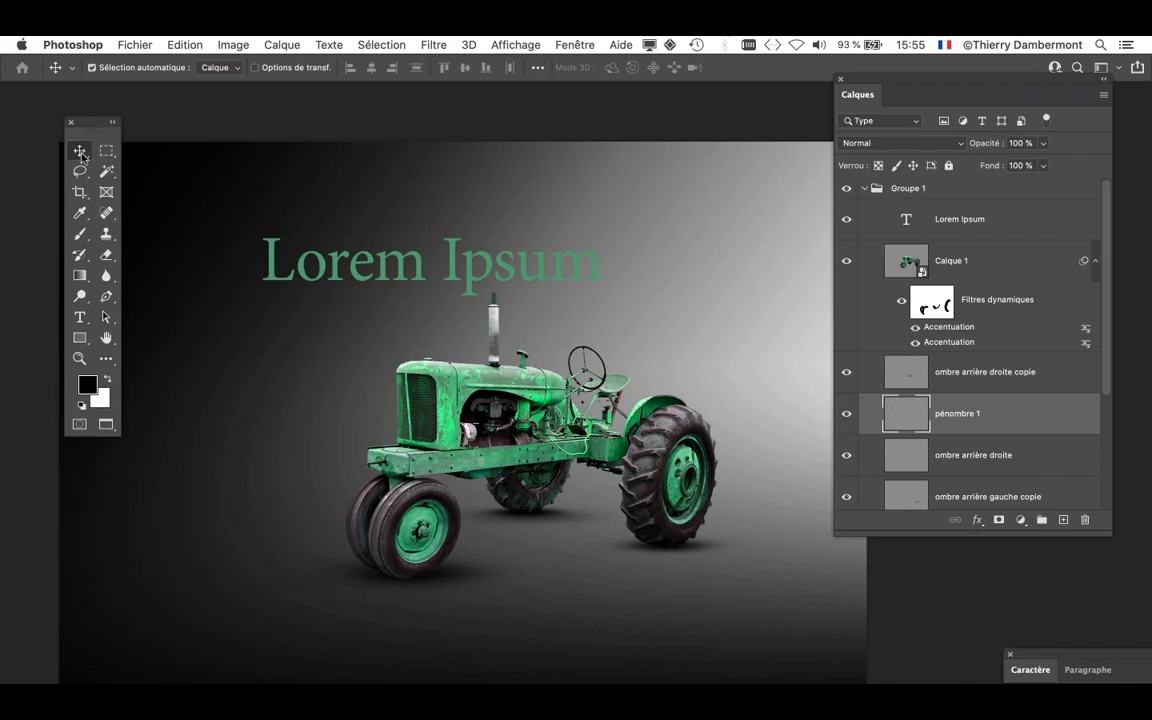
mouse_move(83, 157)
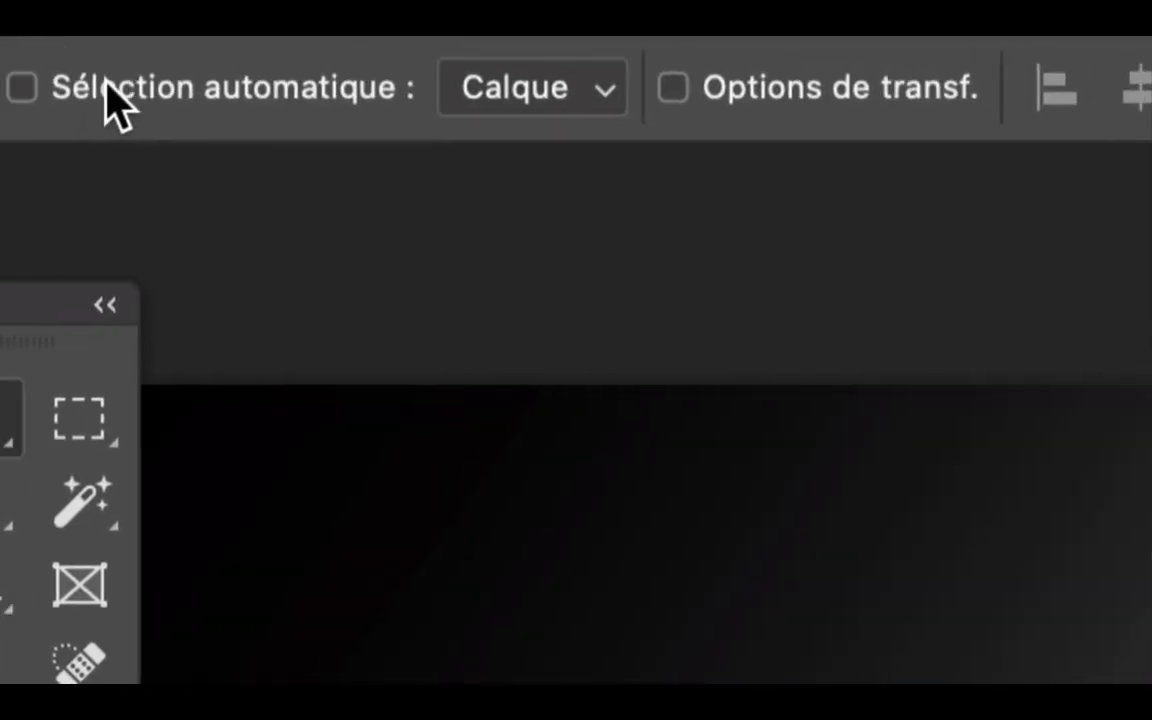
click(108, 88)
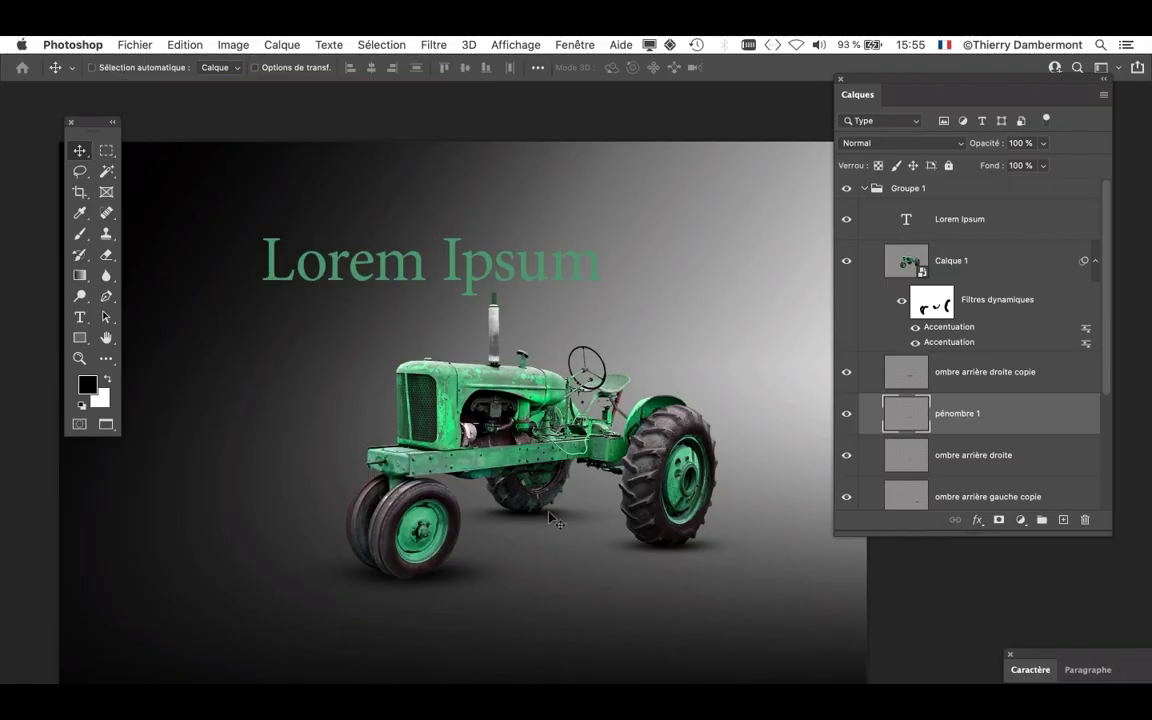
drag(492, 465, 527, 535)
scroll(527, 535, up, 2)
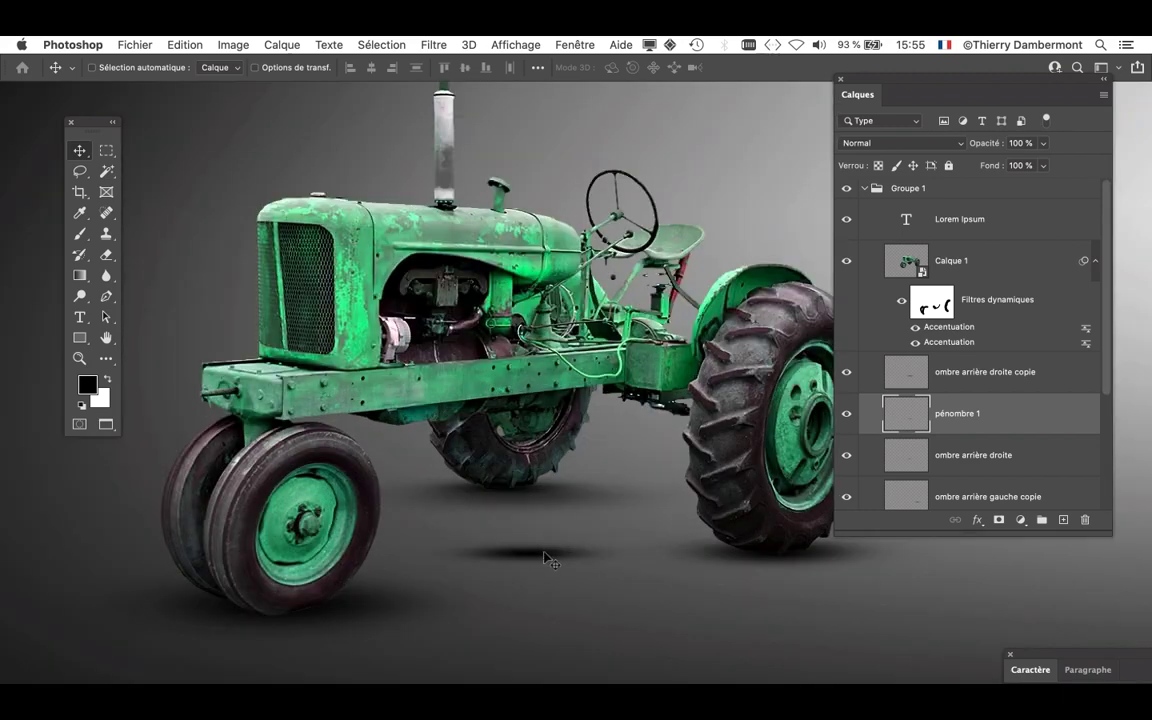
drag(489, 496, 488, 464)
drag(860, 94, 995, 140)
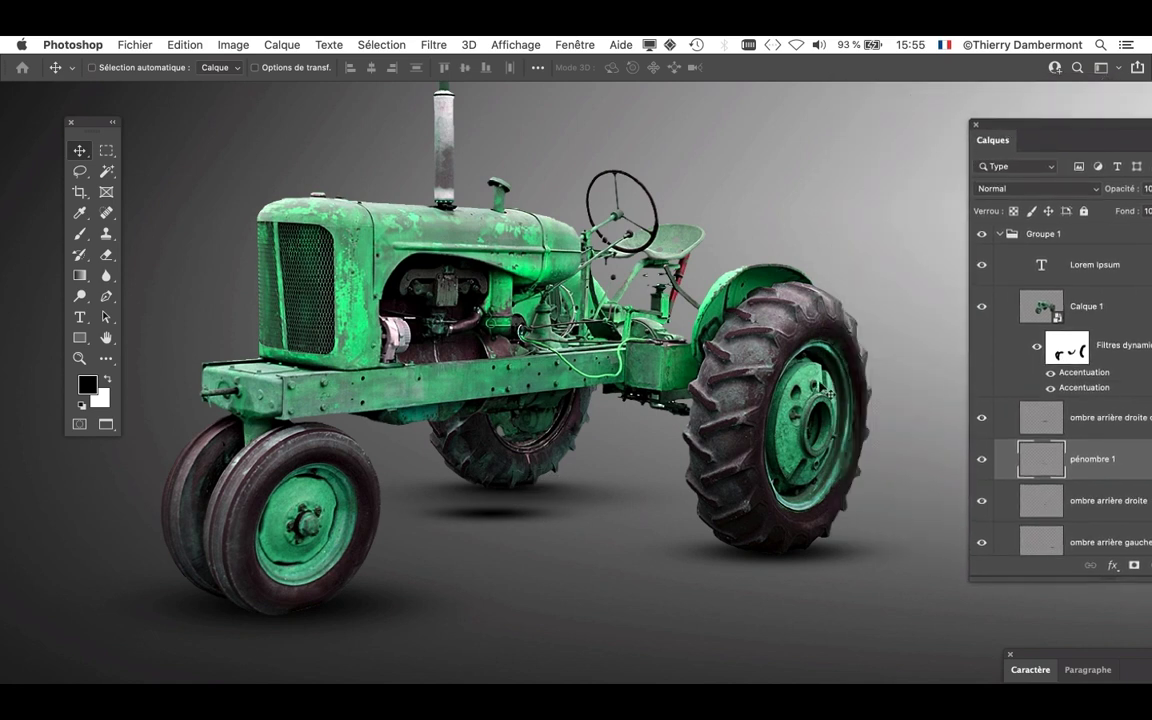
Scale the pénombre 1 shadow proportionally to about 384% with Free Transform and centre it under the tractor, between the front and rear wheels
key(super+t)
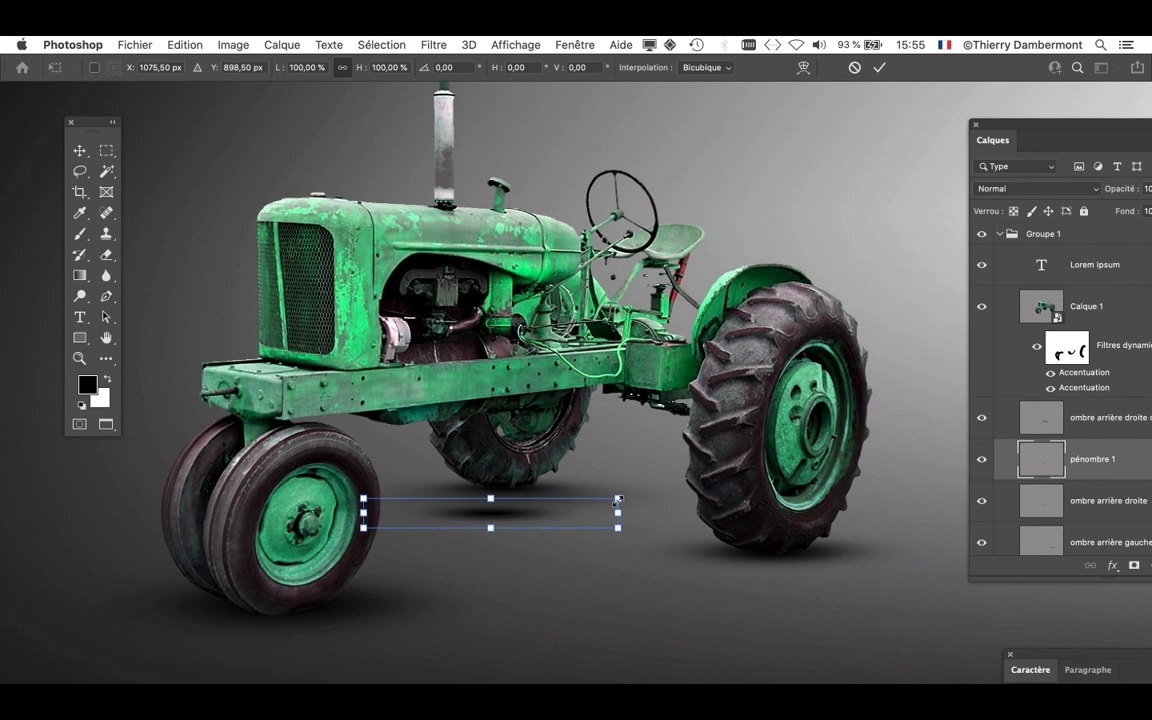
drag(618, 498, 885, 466)
drag(566, 518, 535, 531)
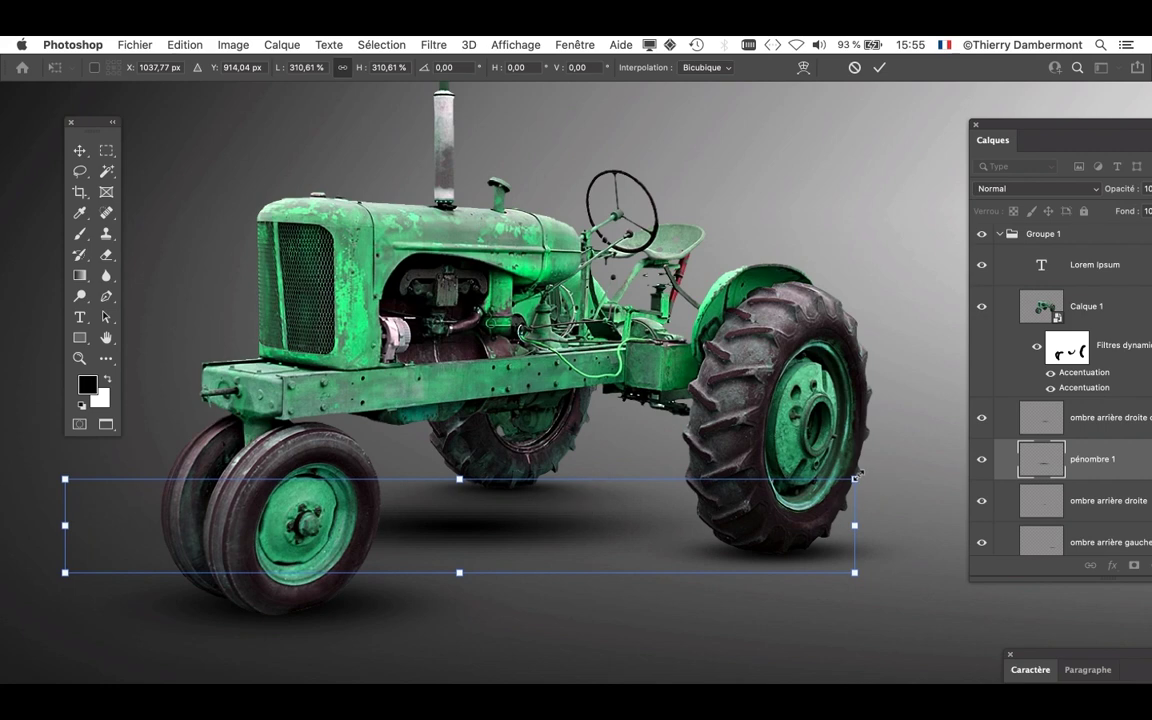
drag(856, 477, 950, 468)
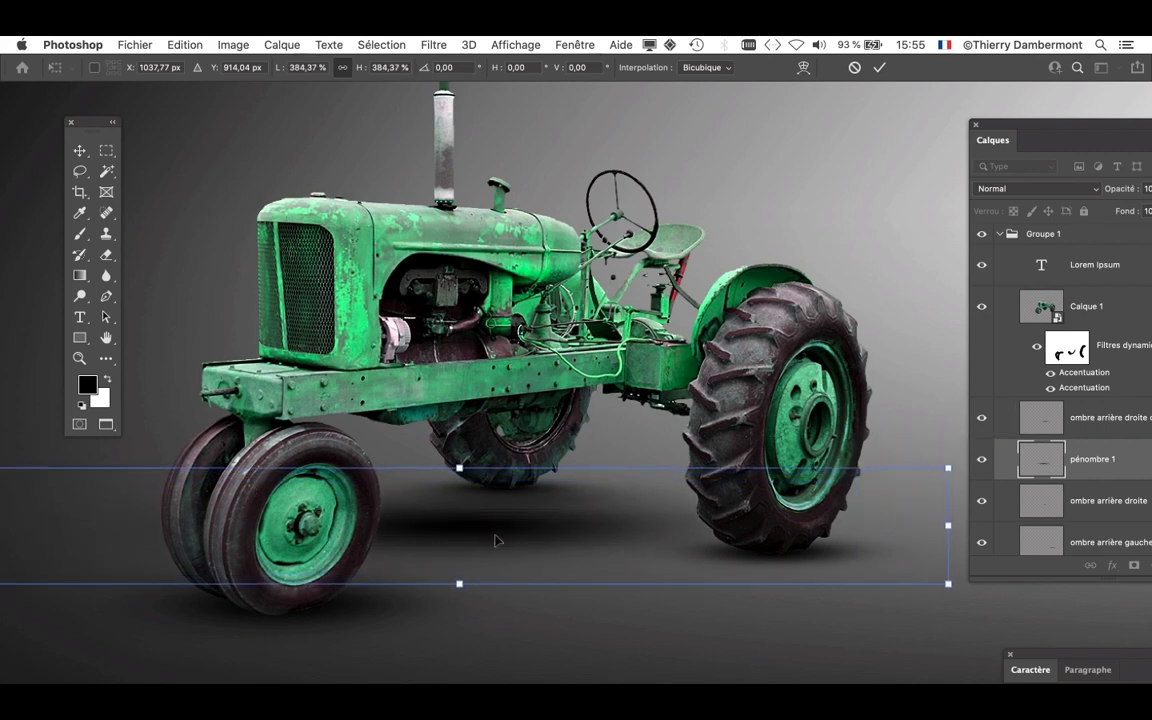
mouse_move(496, 540)
mouse_down()
mouse_move(503, 508)
mouse_move(481, 527)
mouse_up()
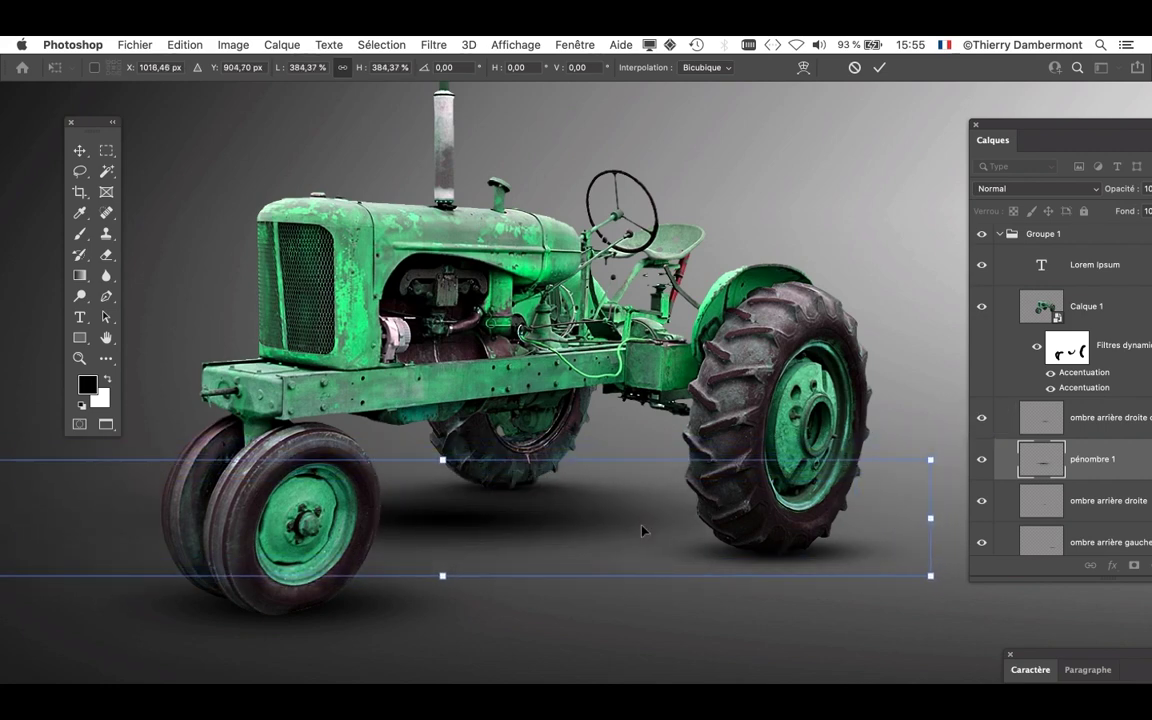
click(880, 67)
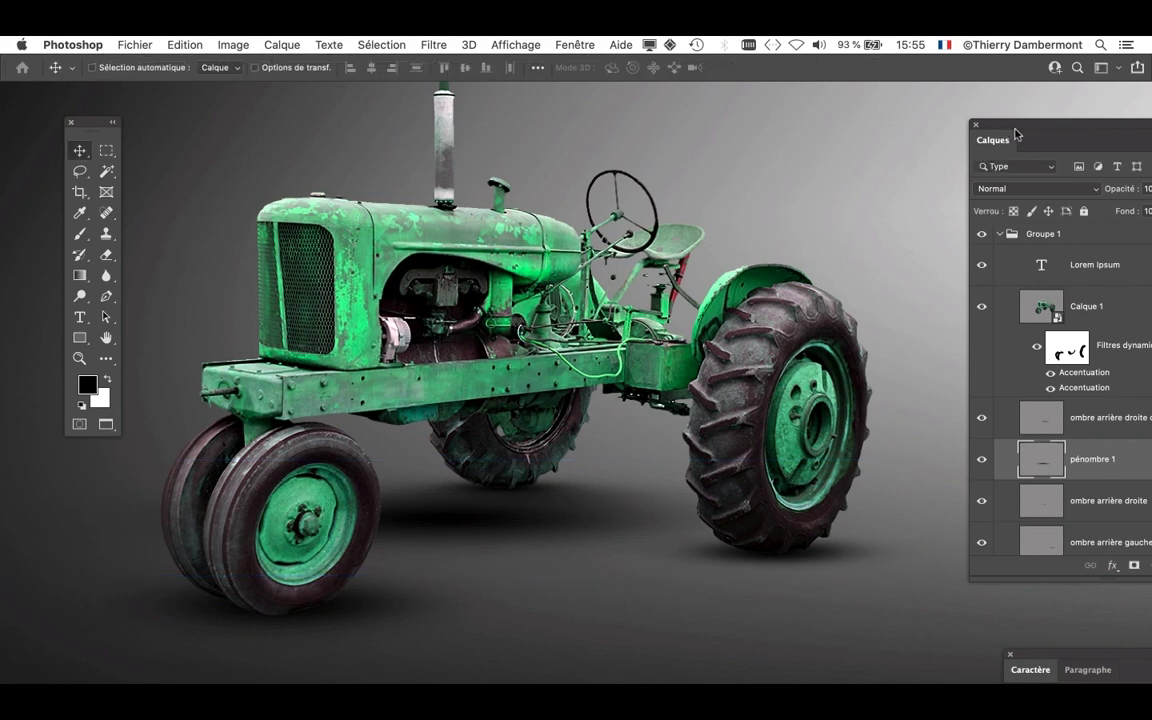
Lower the pénombre 1 layer's opacity to 55%
drag(1020, 132, 856, 104)
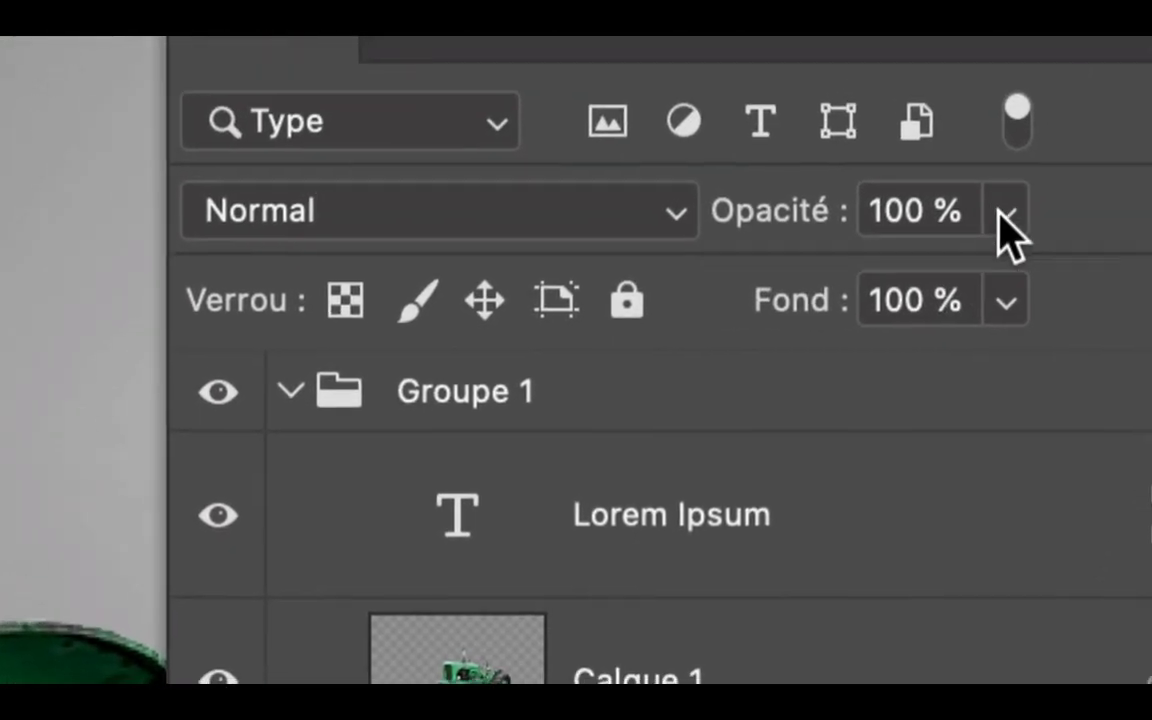
click(1003, 213)
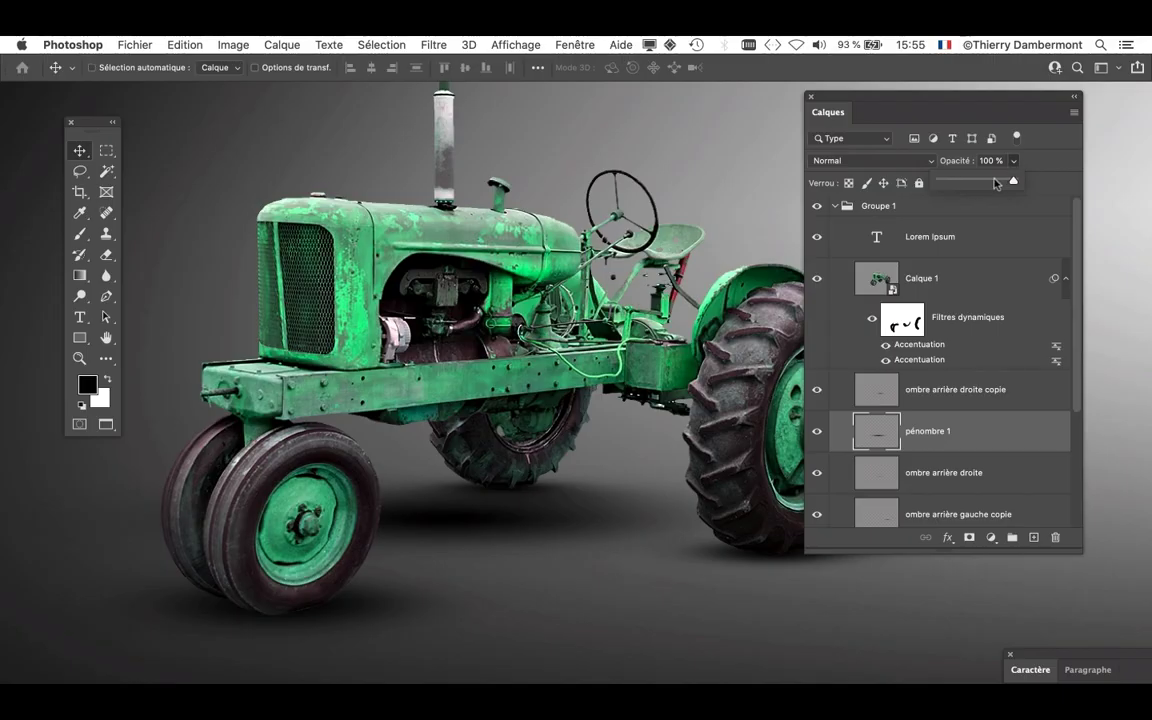
drag(941, 302, 918, 302)
drag(992, 182, 983, 181)
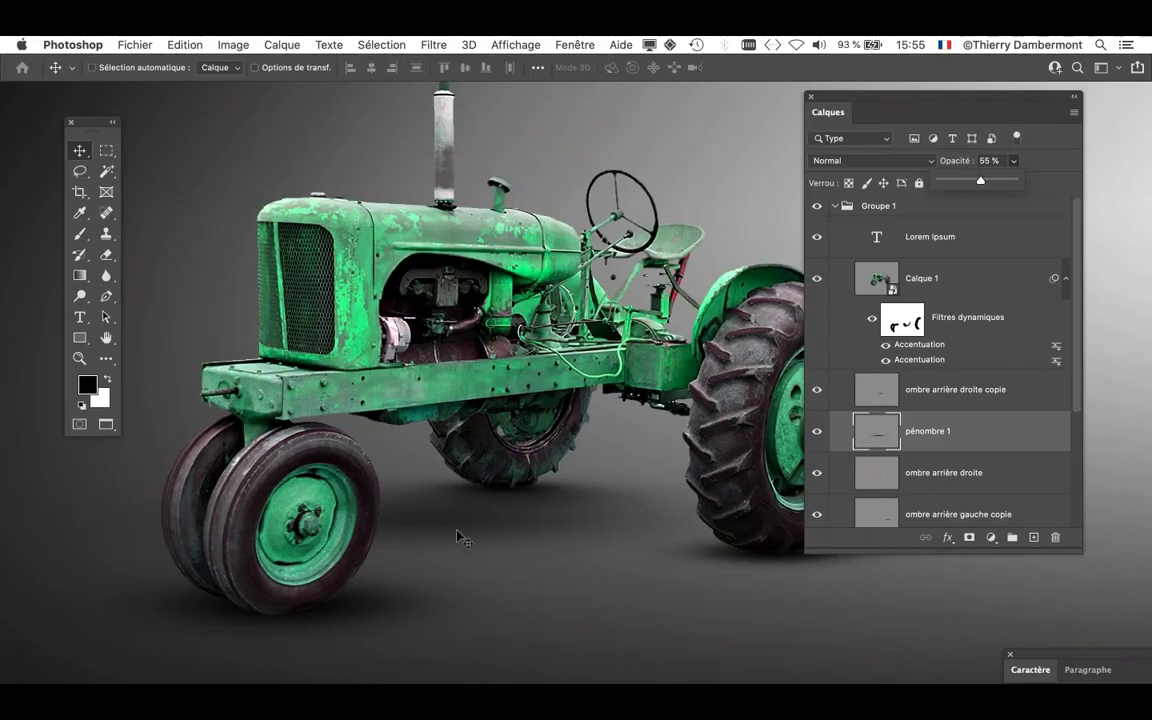
Make the Calques panel taller, check the whole composition, and collapse Groupe 1
drag(864, 101, 905, 93)
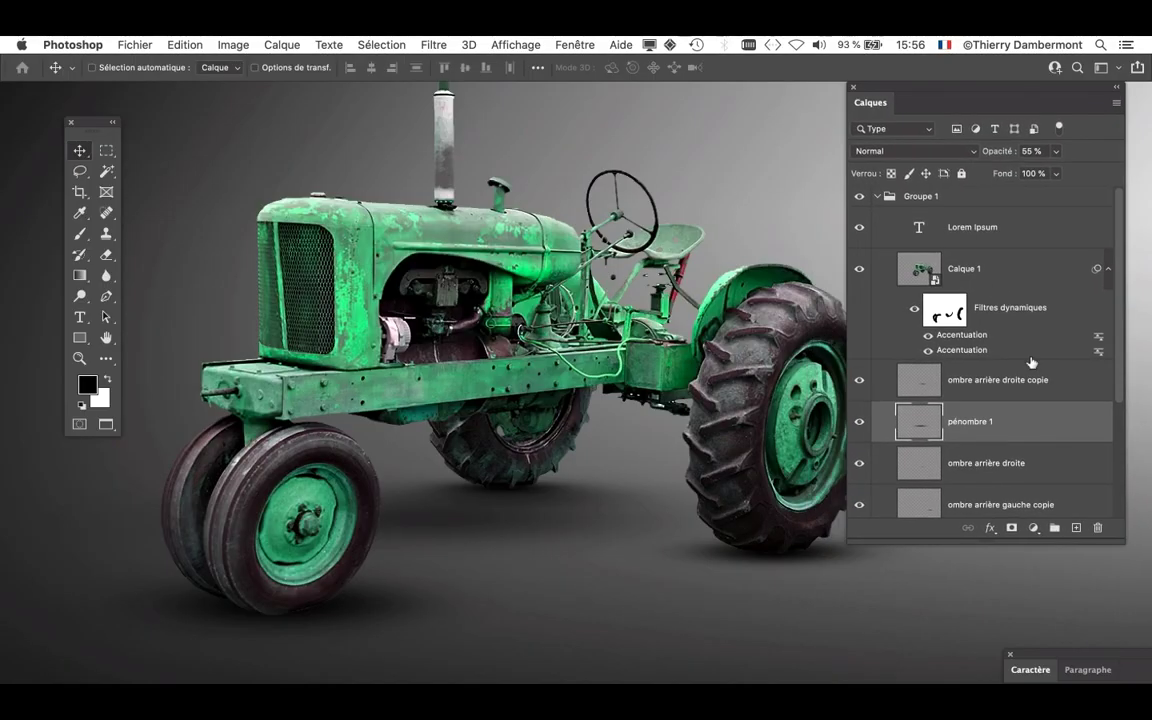
drag(1124, 546, 1122, 614)
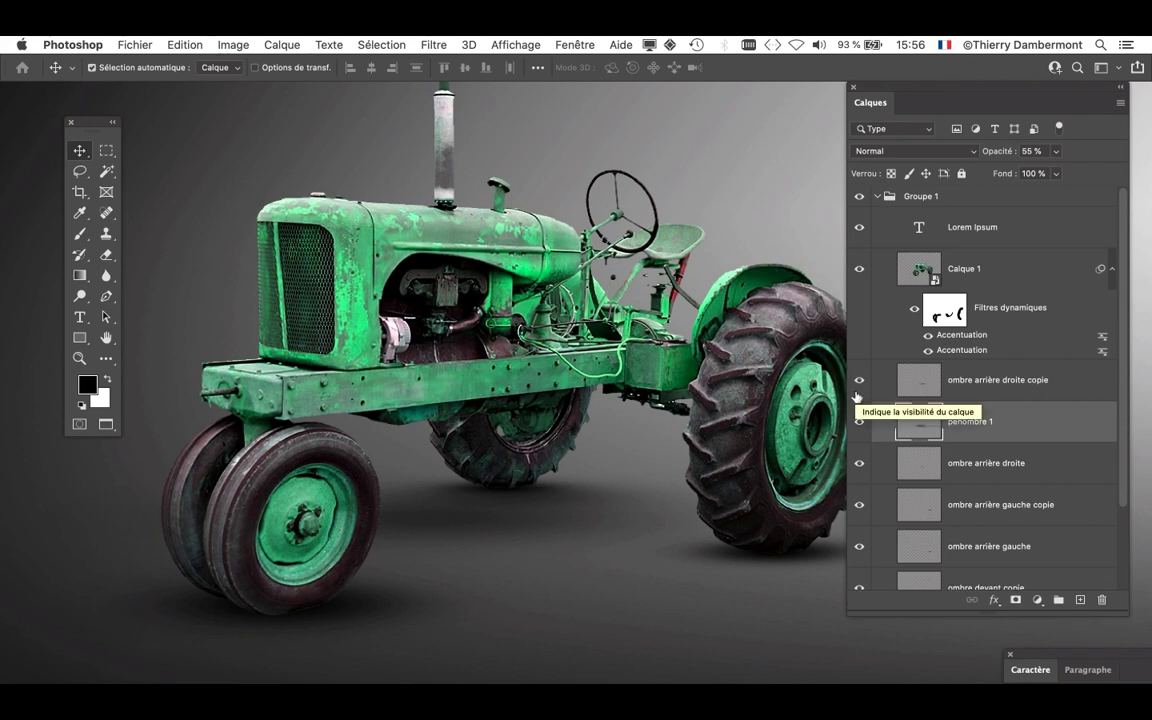
key(super+minus)
key(super+minus)
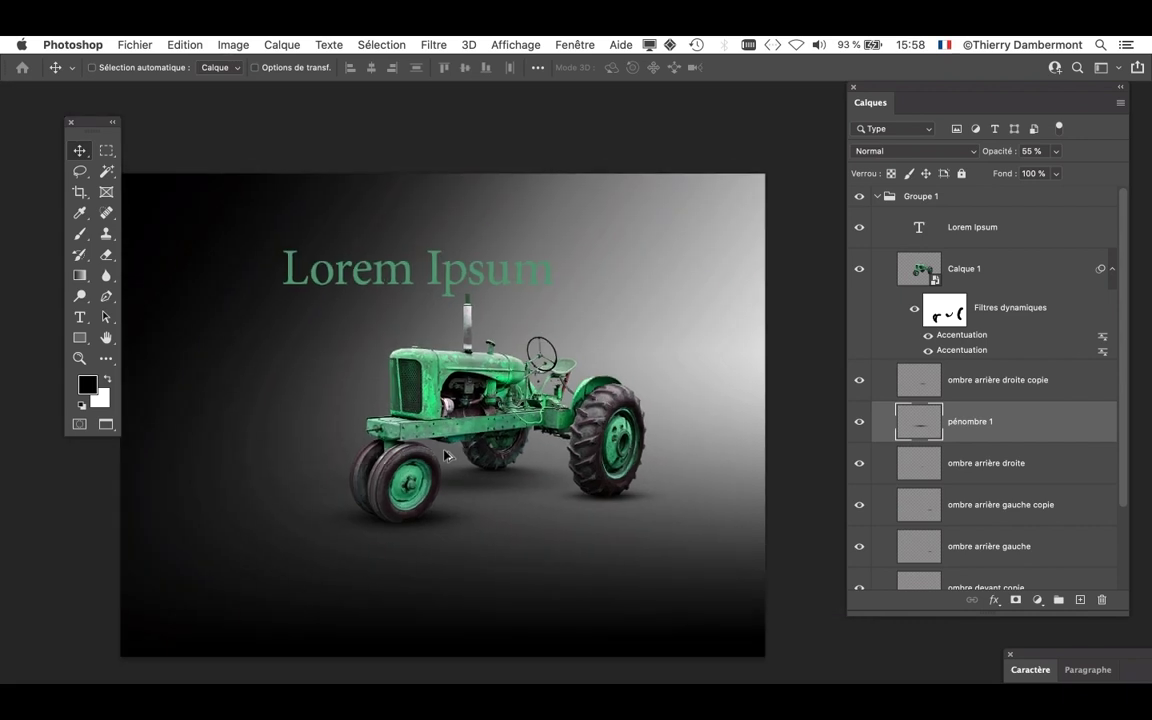
scroll(445, 456, down, 2)
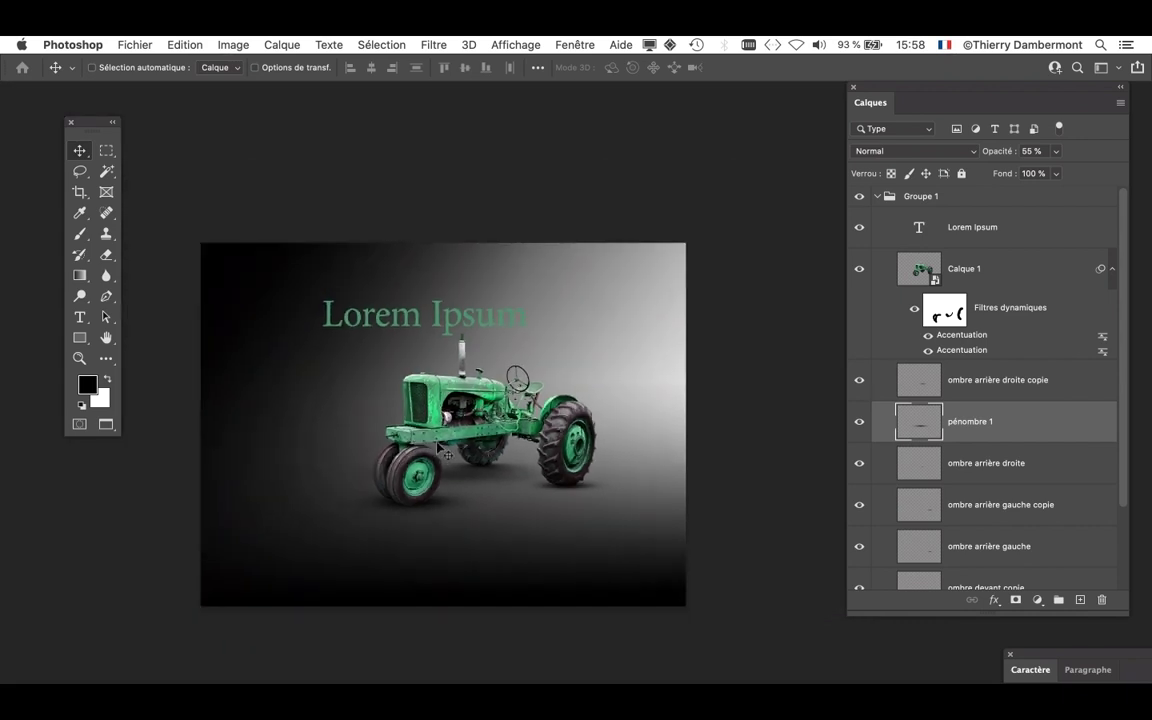
click(878, 196)
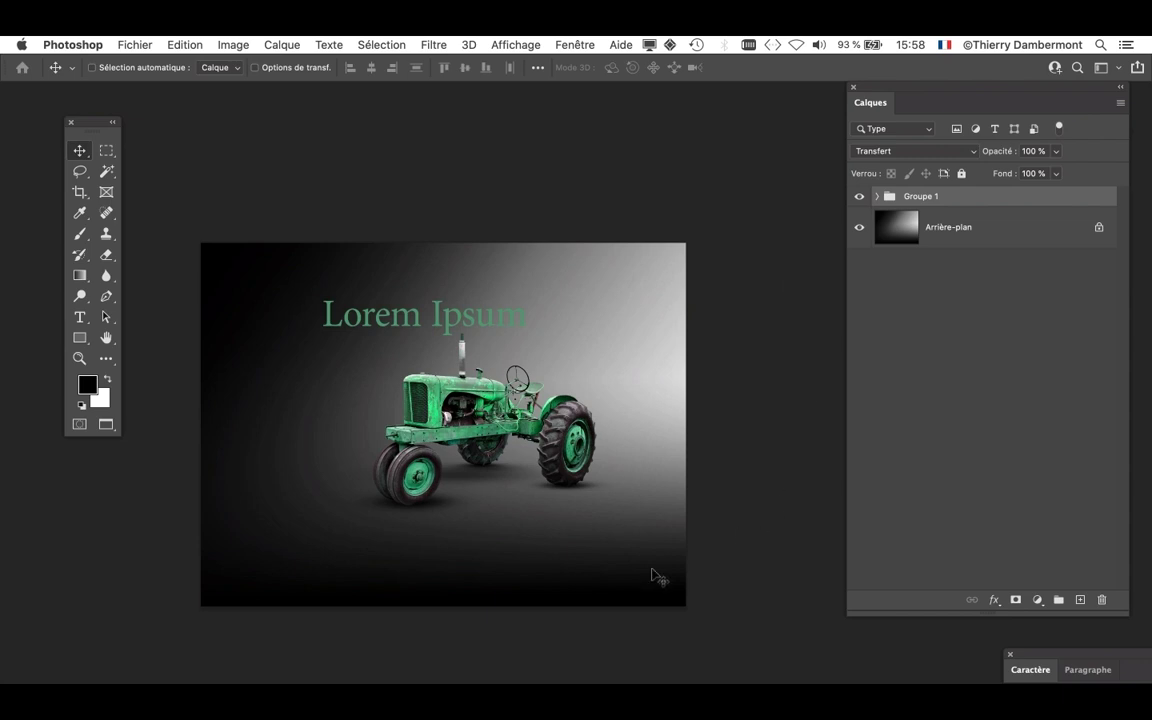
scroll(655, 574, down, 5)
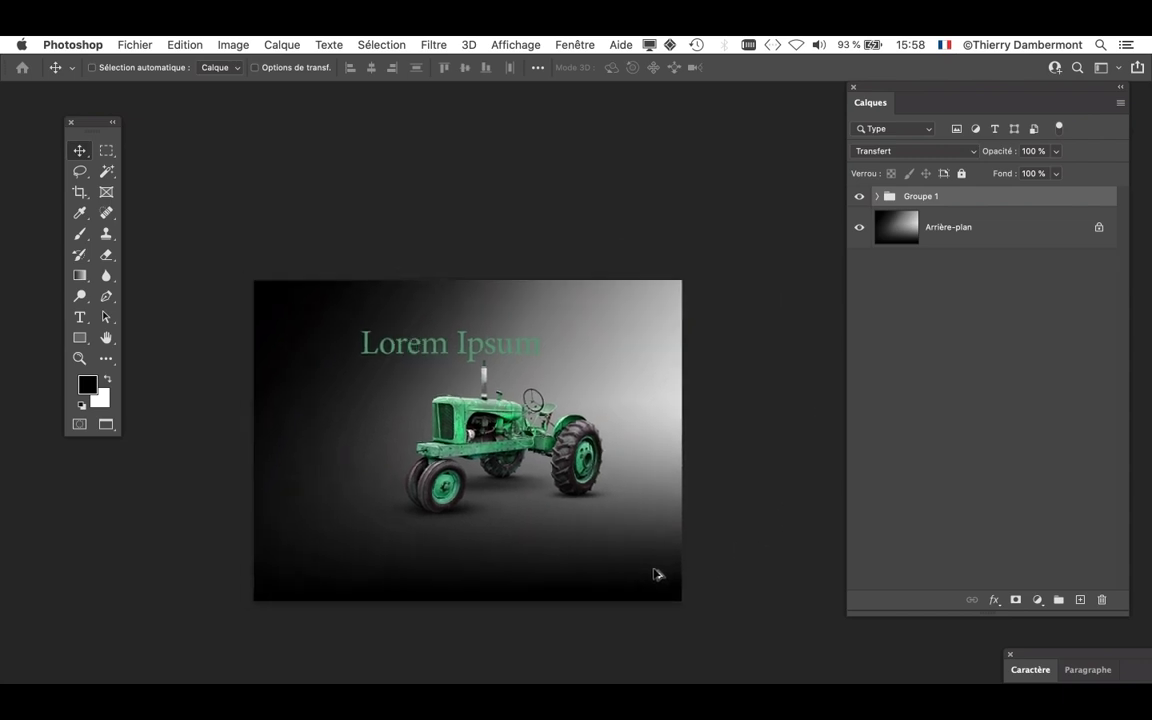
Zoom through the whole composition and check the document's pixel dimensions and resolution in the Image Size settings without changing them
scroll(655, 575, down, 2)
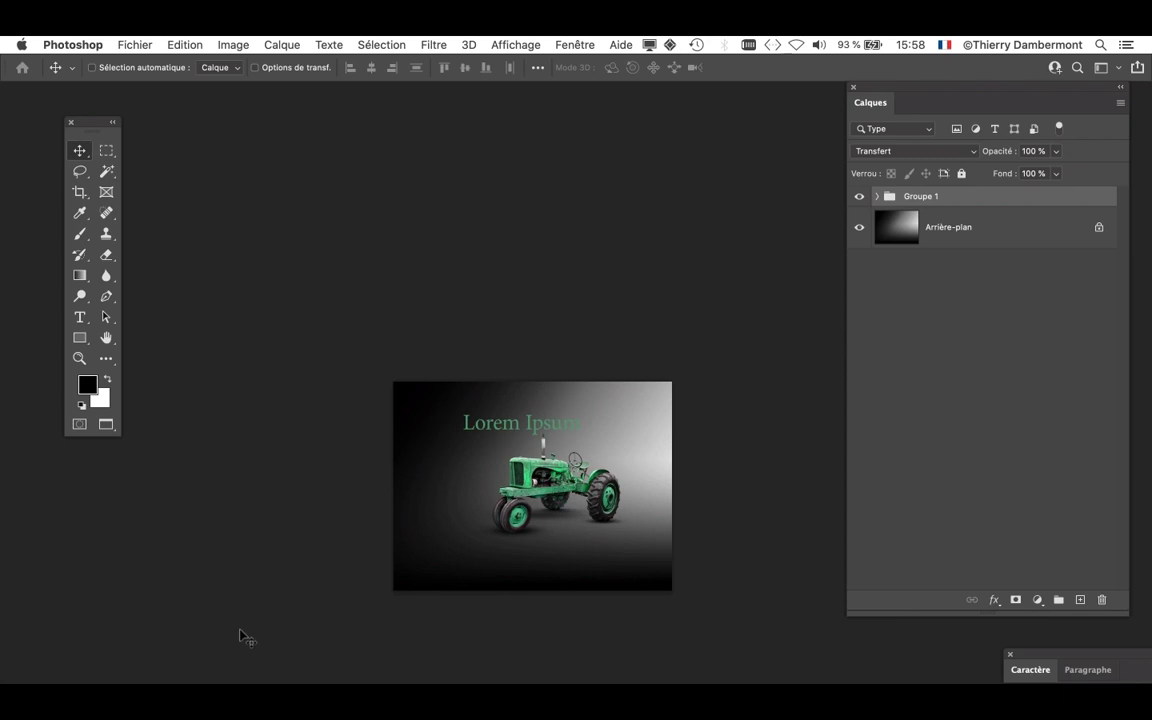
drag(337, 602, 273, 536)
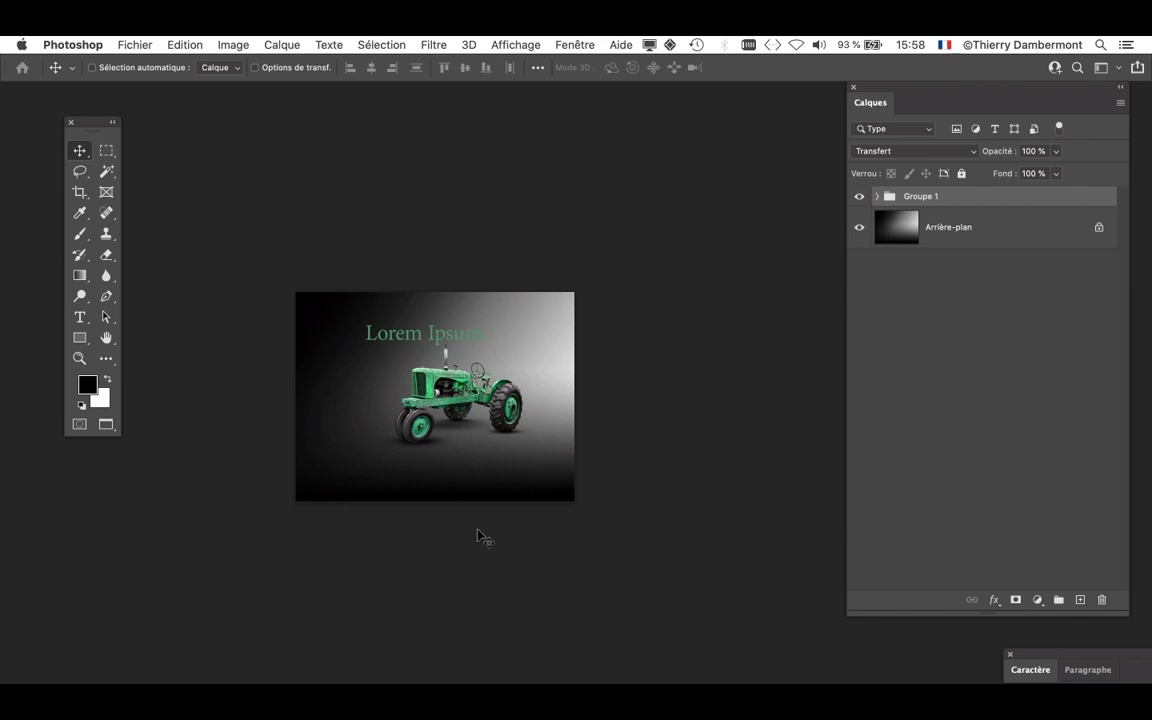
scroll(406, 394, up, 2)
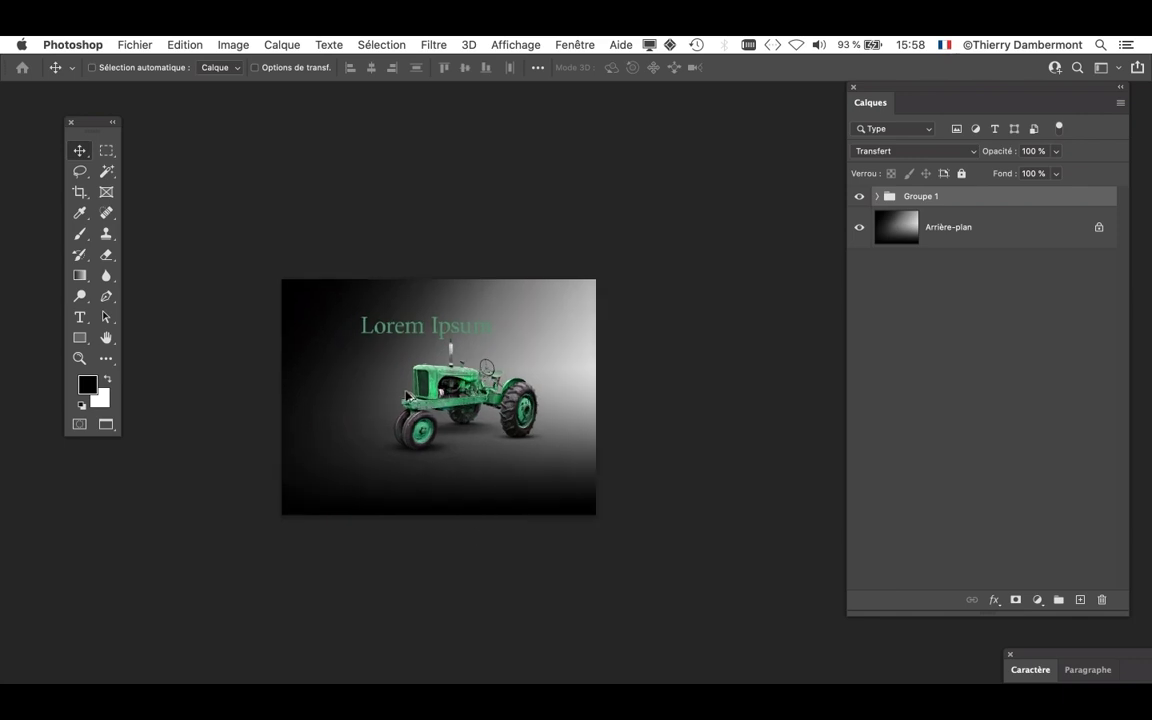
scroll(406, 394, up, 1)
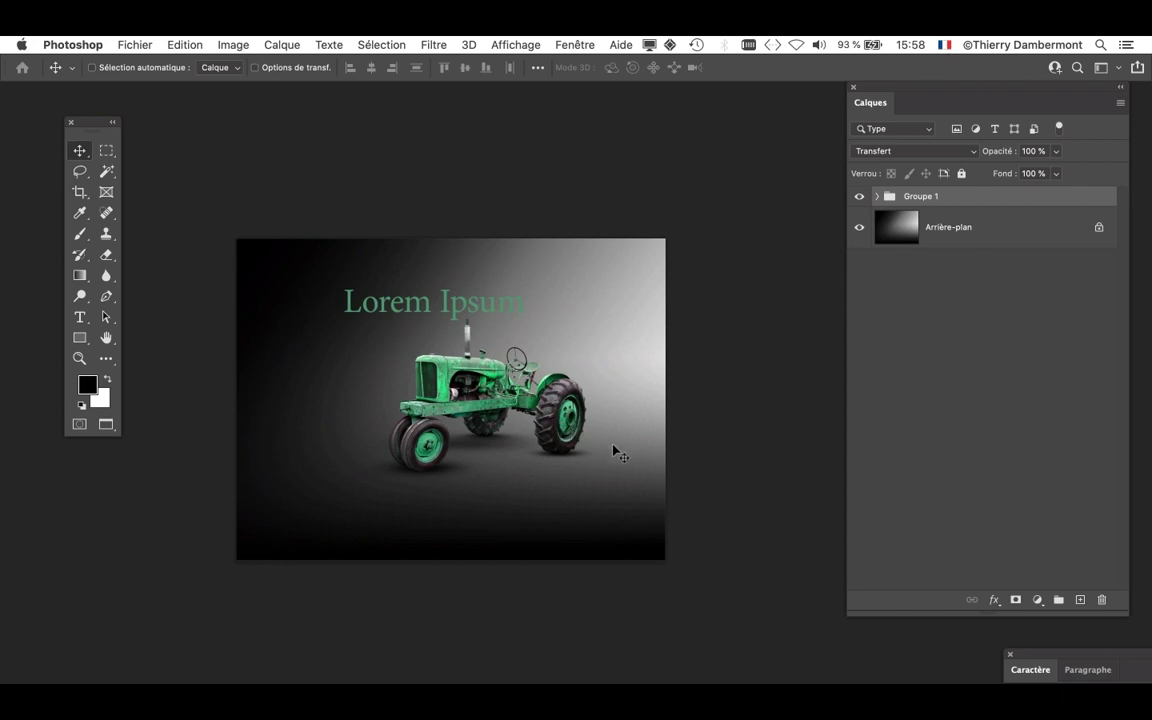
click(233, 45)
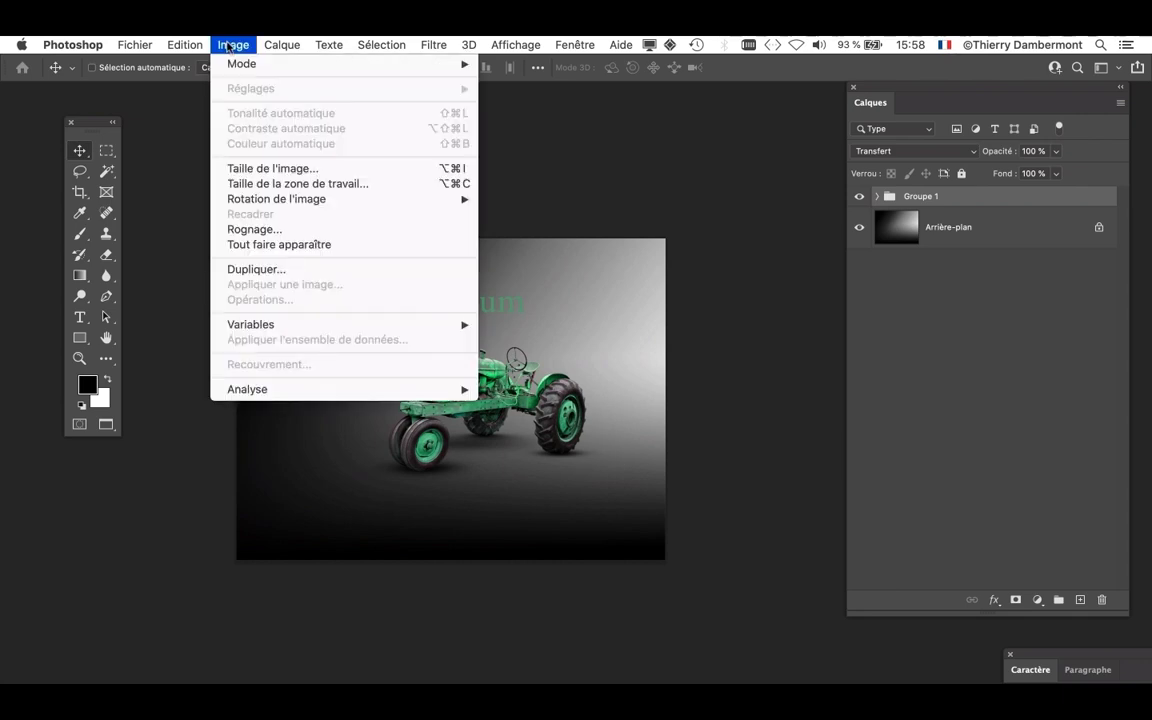
click(275, 168)
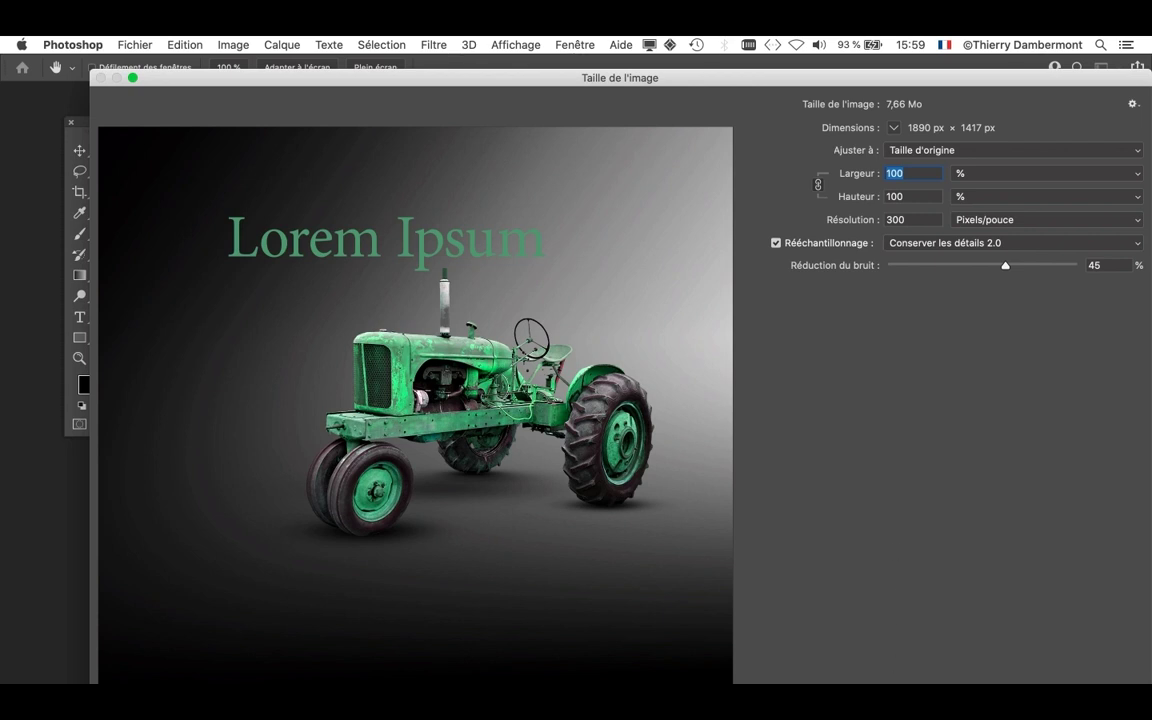
key(Escape)
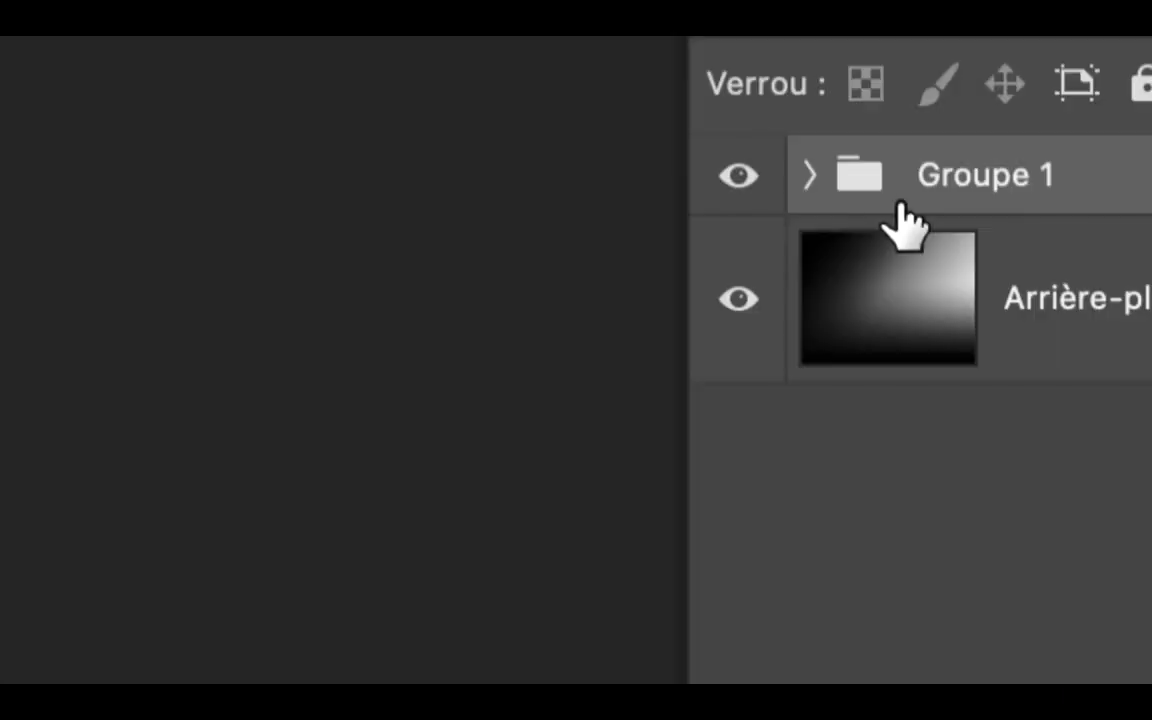
Expand Groupe 1 and select the pénombre 1 layer
click(810, 175)
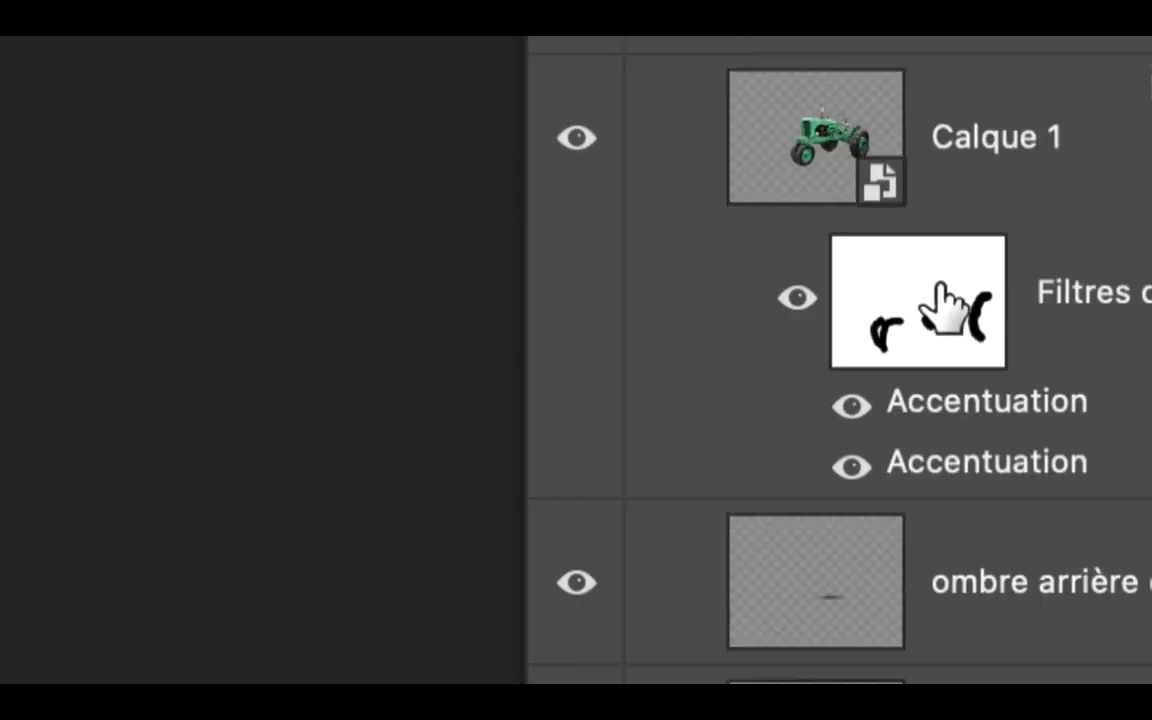
click(960, 385)
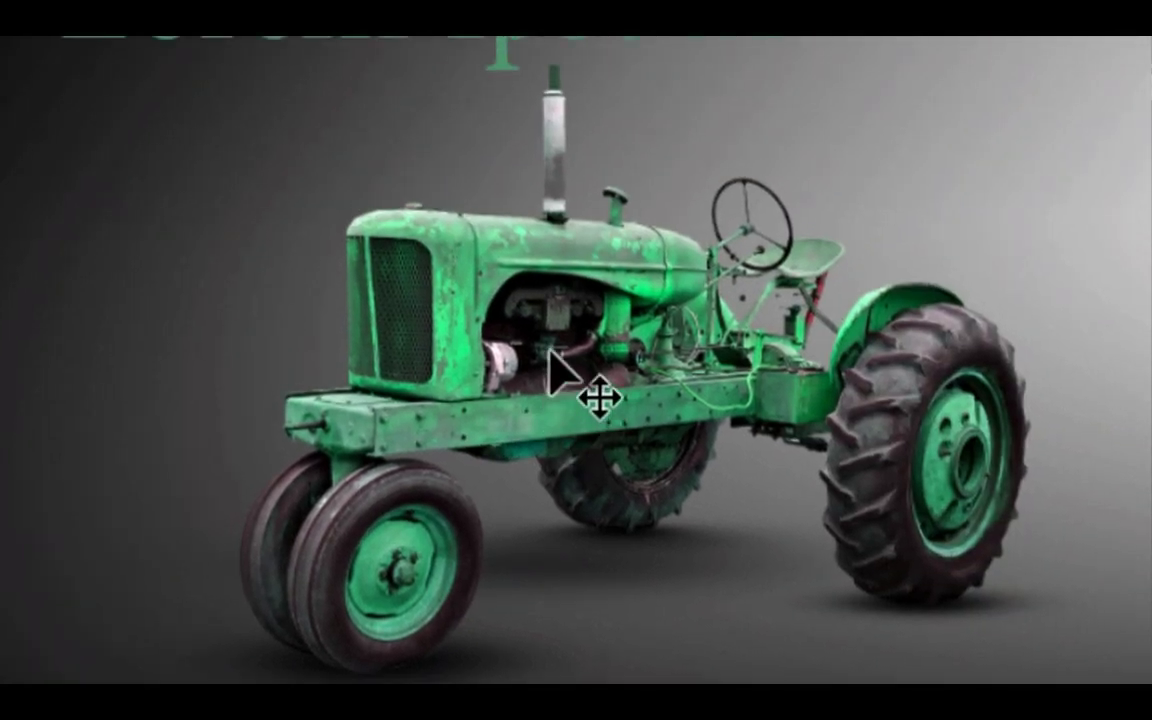
key(ctrl+t)
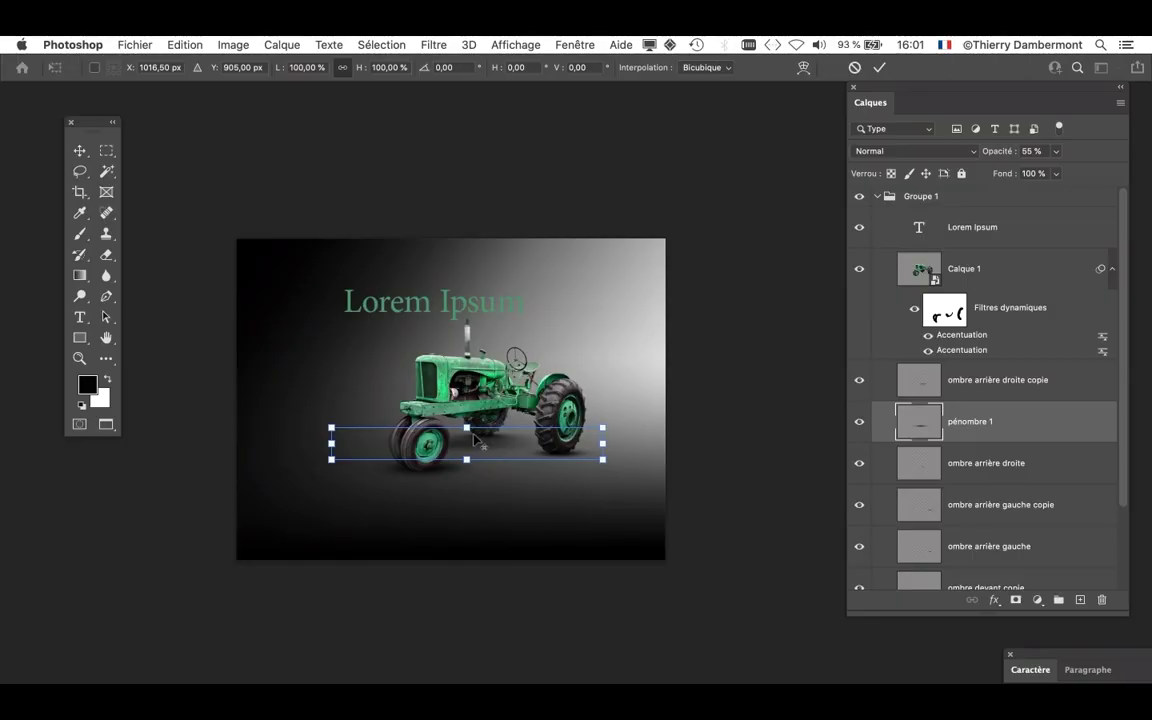
scroll(475, 438, up, 3)
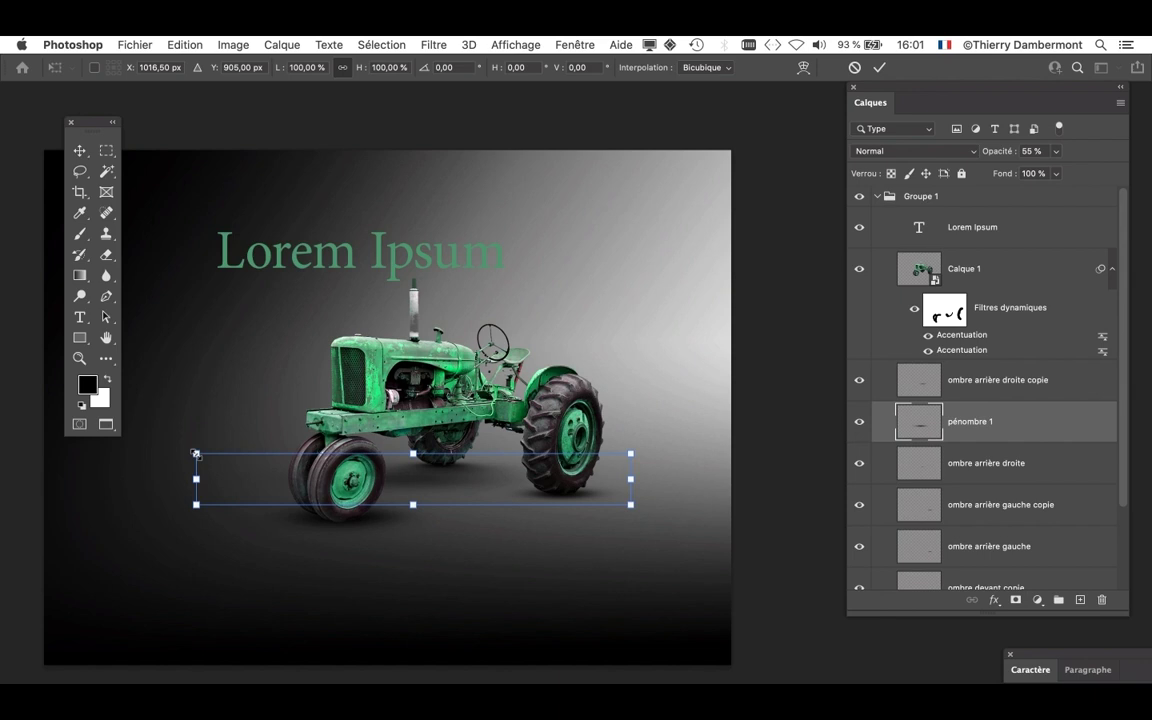
drag(196, 453, 329, 481)
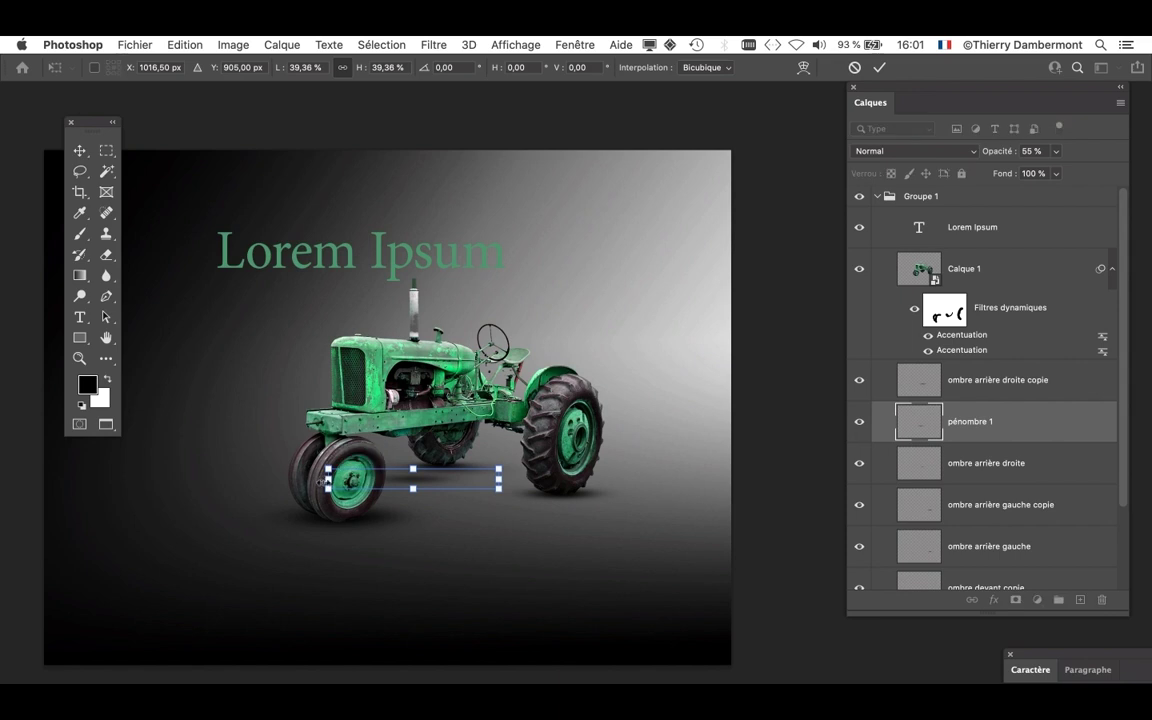
key(Return)
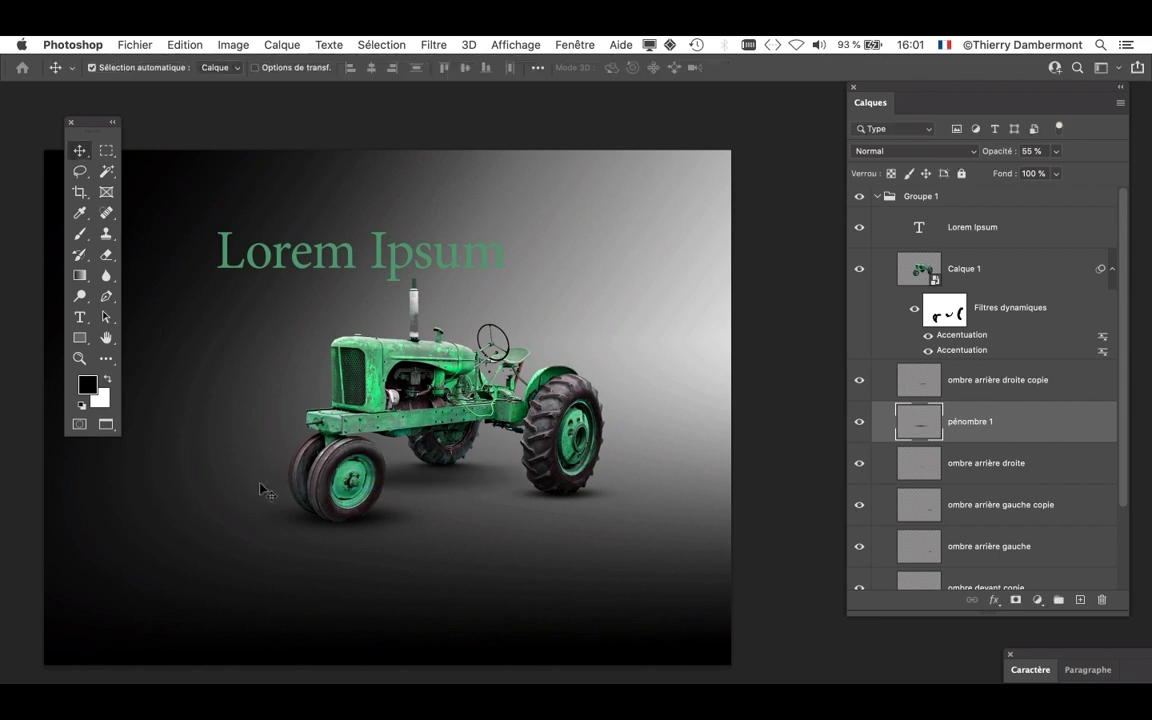
key(super+t)
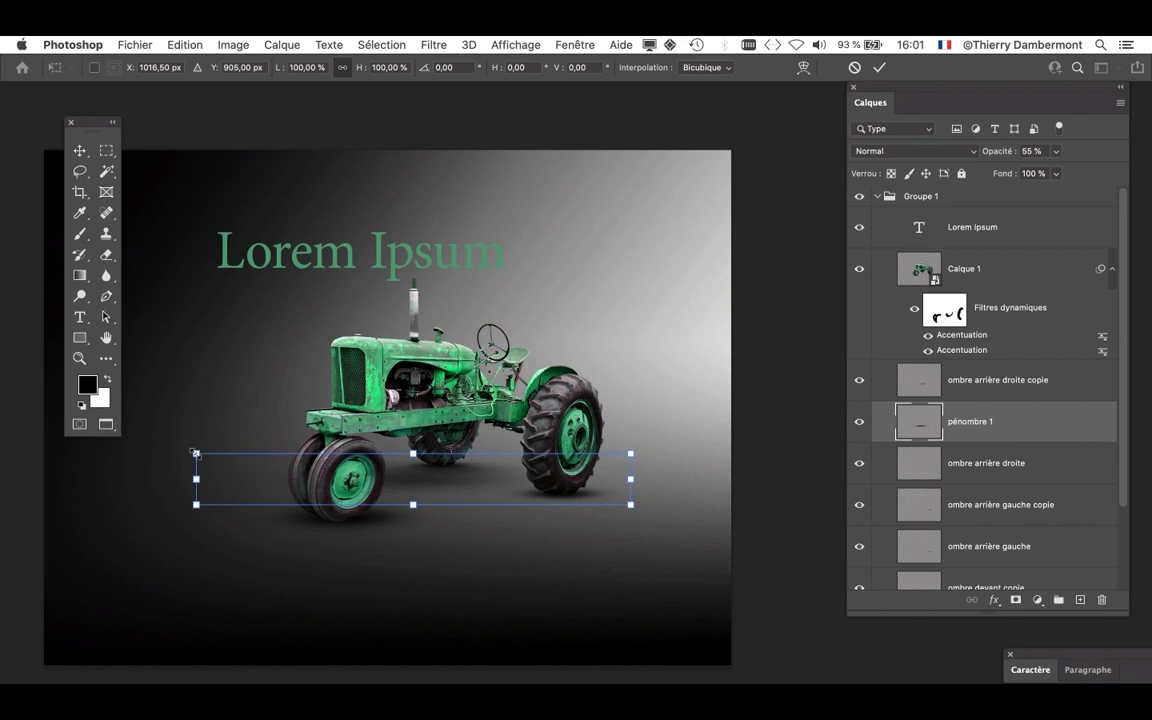
drag(196, 453, 309, 467)
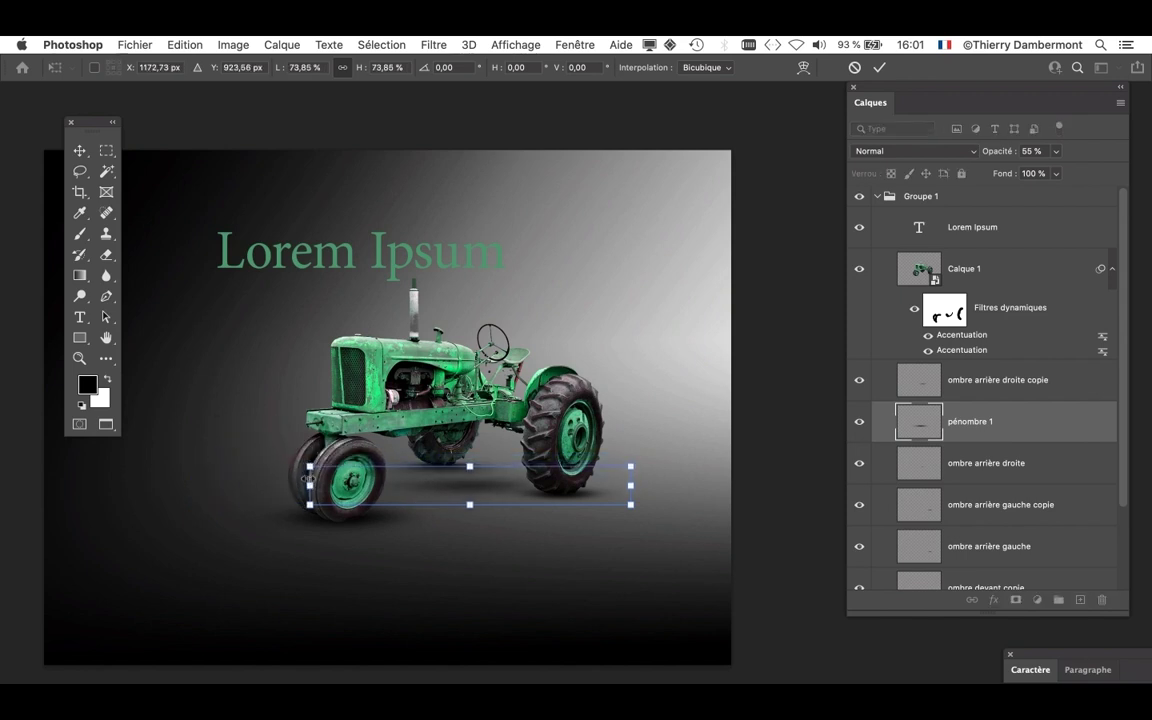
drag(630, 505, 553, 494)
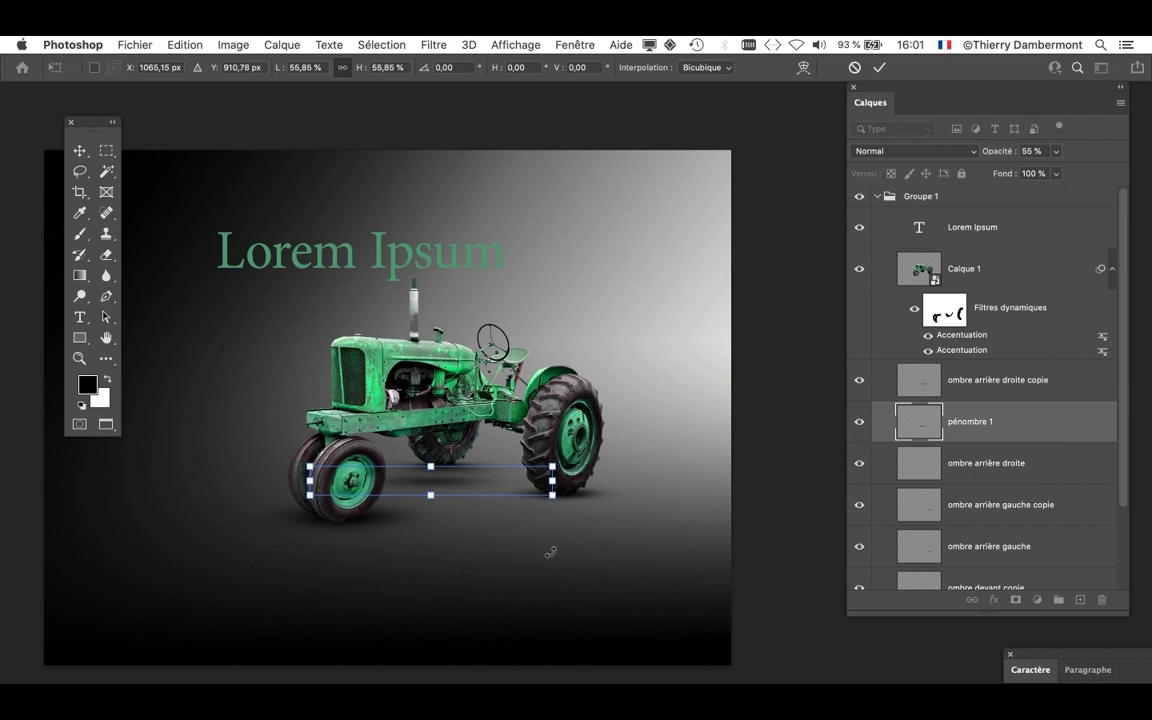
key(Return)
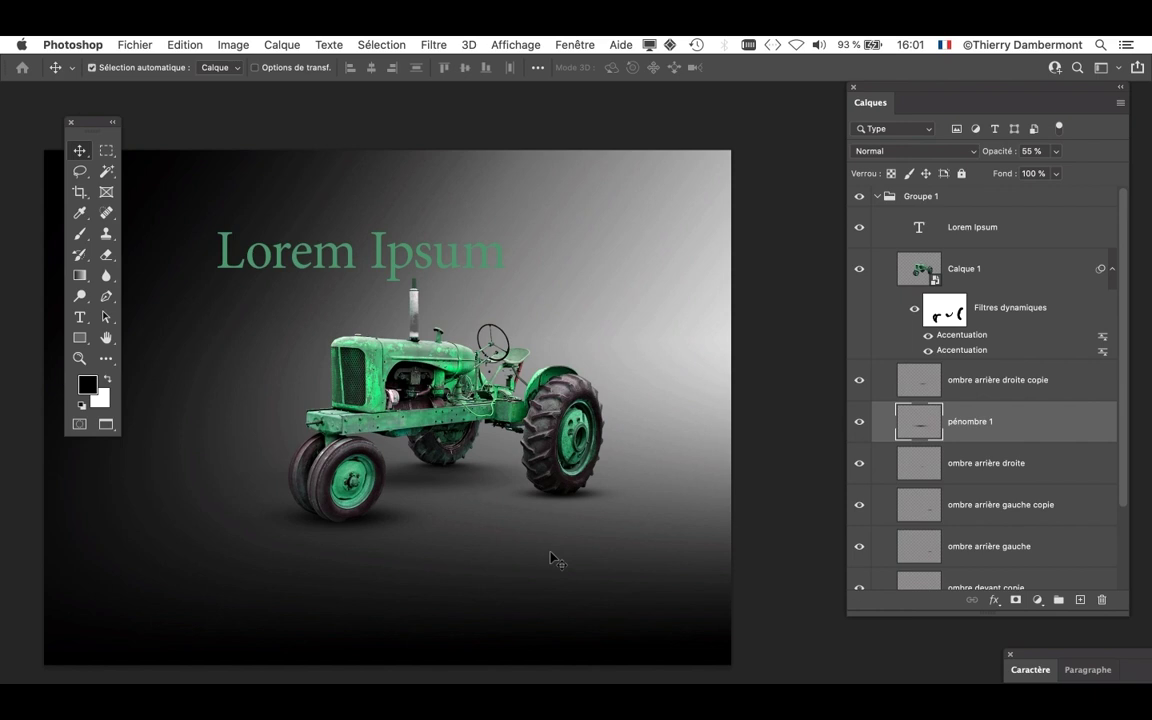
Free Transform the pénombre 1 shadow to about 71% width and -76% height, and position it under the tractor between the front and rear wheels
key(super+t)
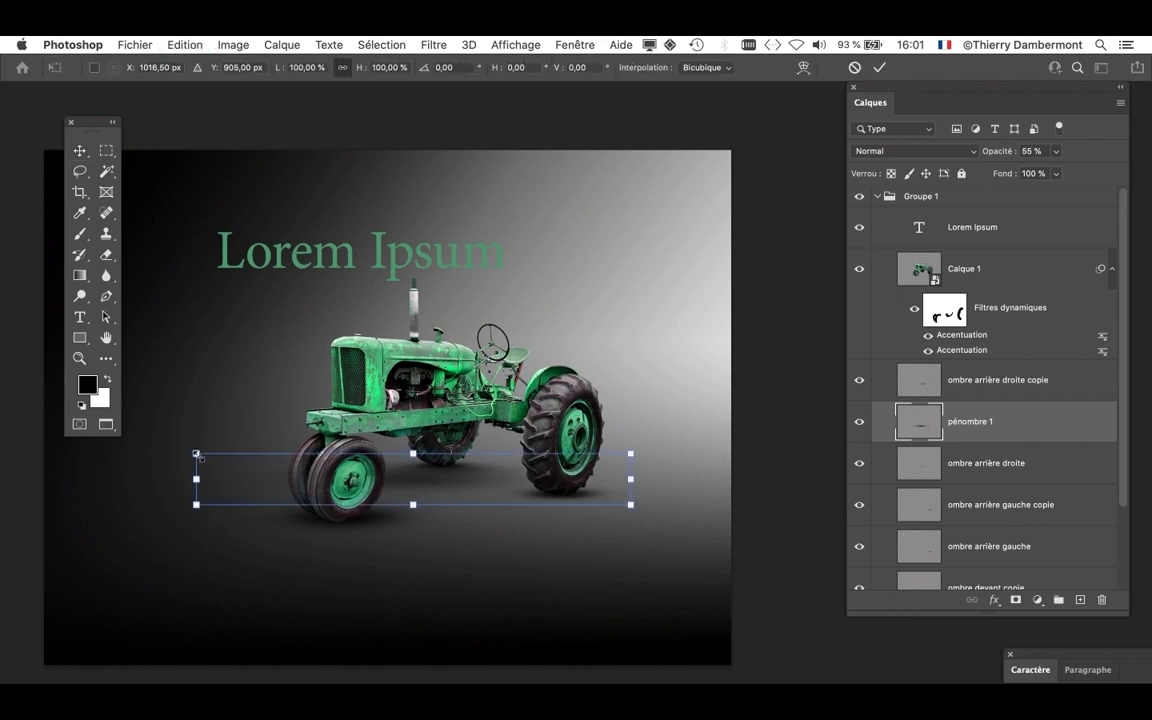
drag(197, 453, 260, 497)
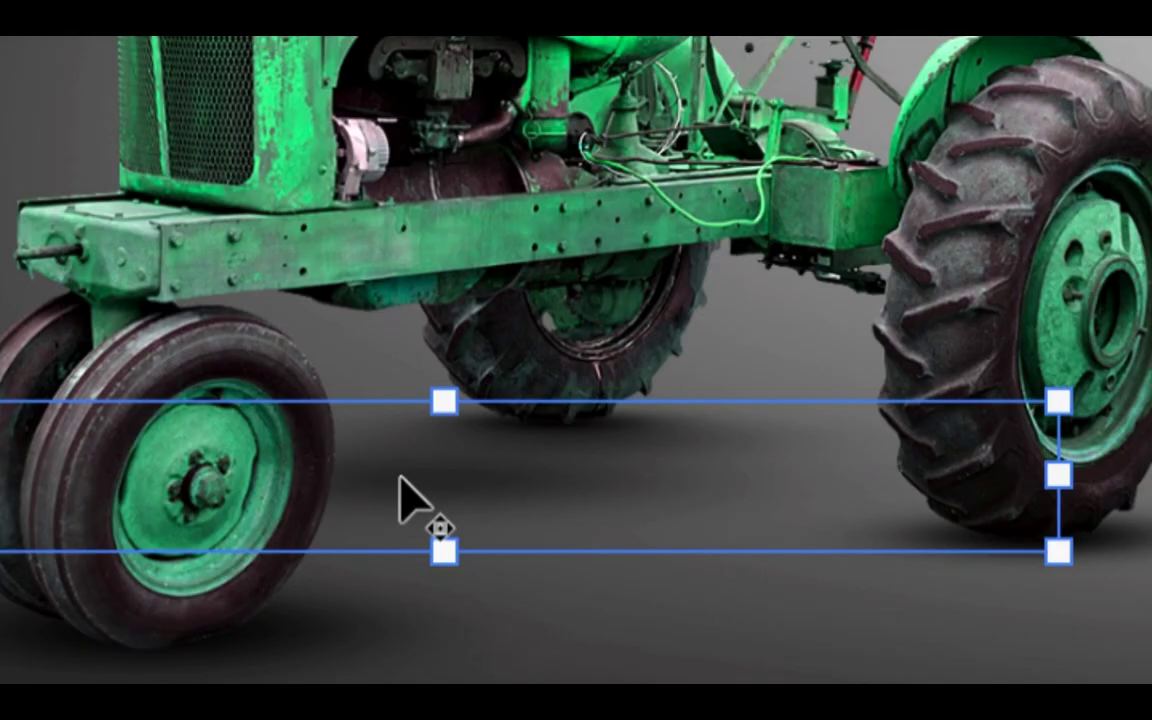
key(shift+Right)
drag(406, 478, 433, 476)
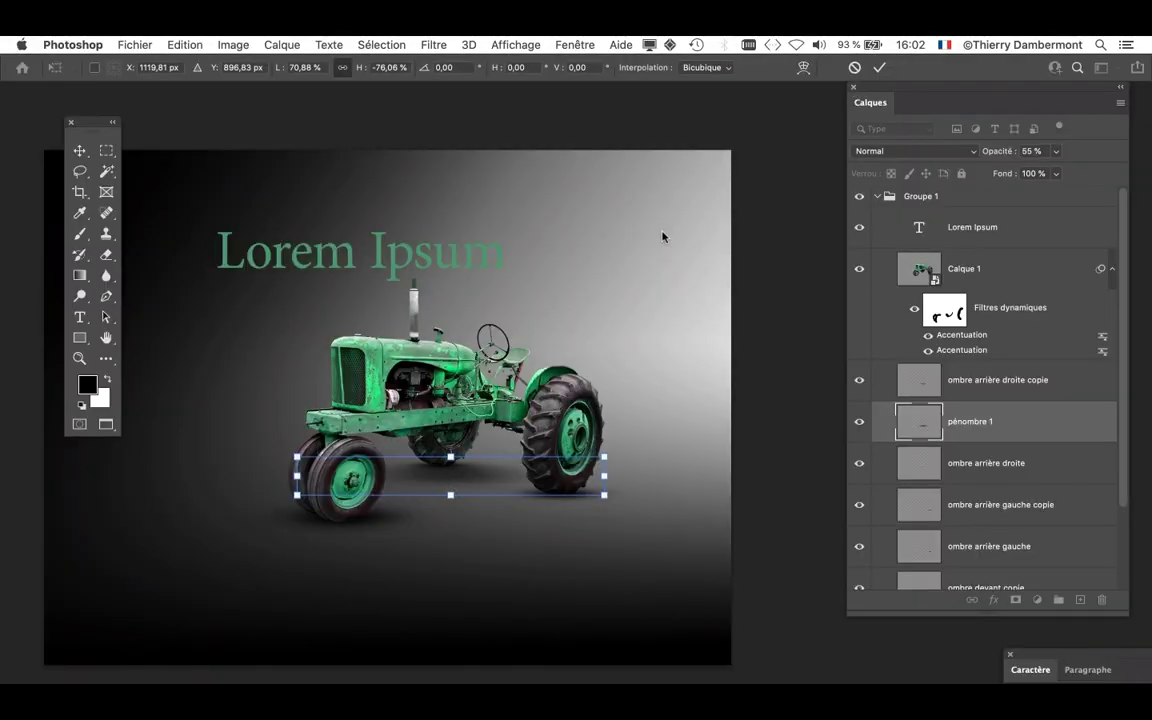
drag(484, 477, 449, 480)
key(Return)
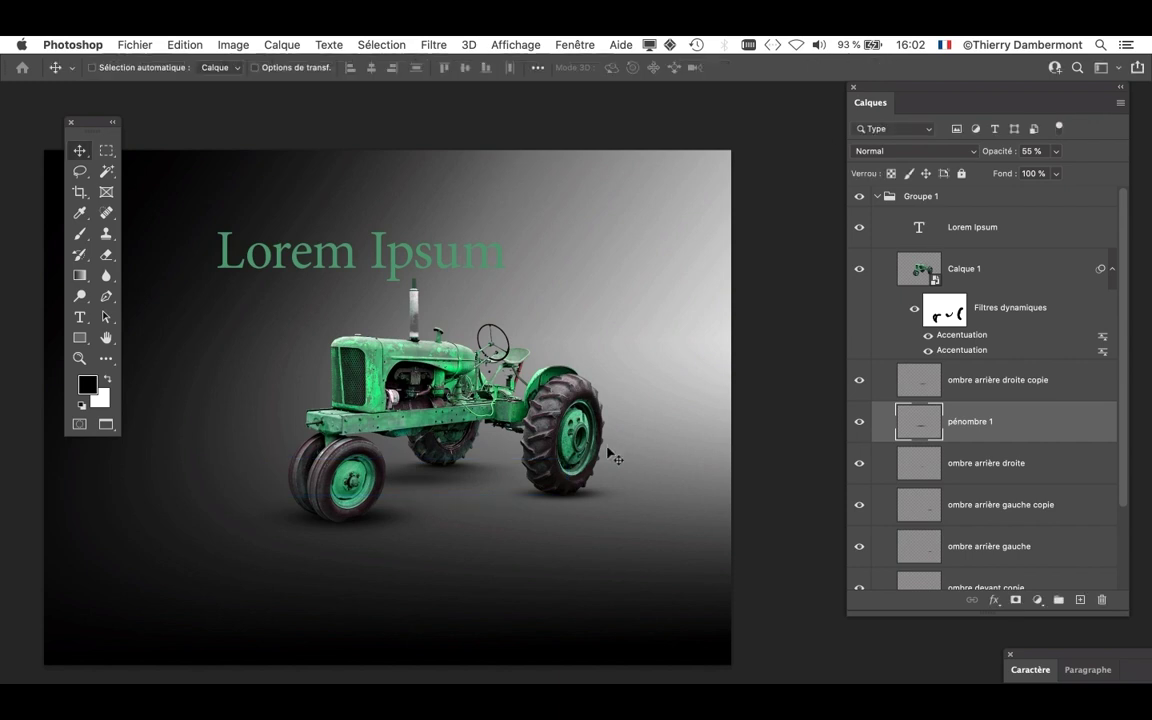